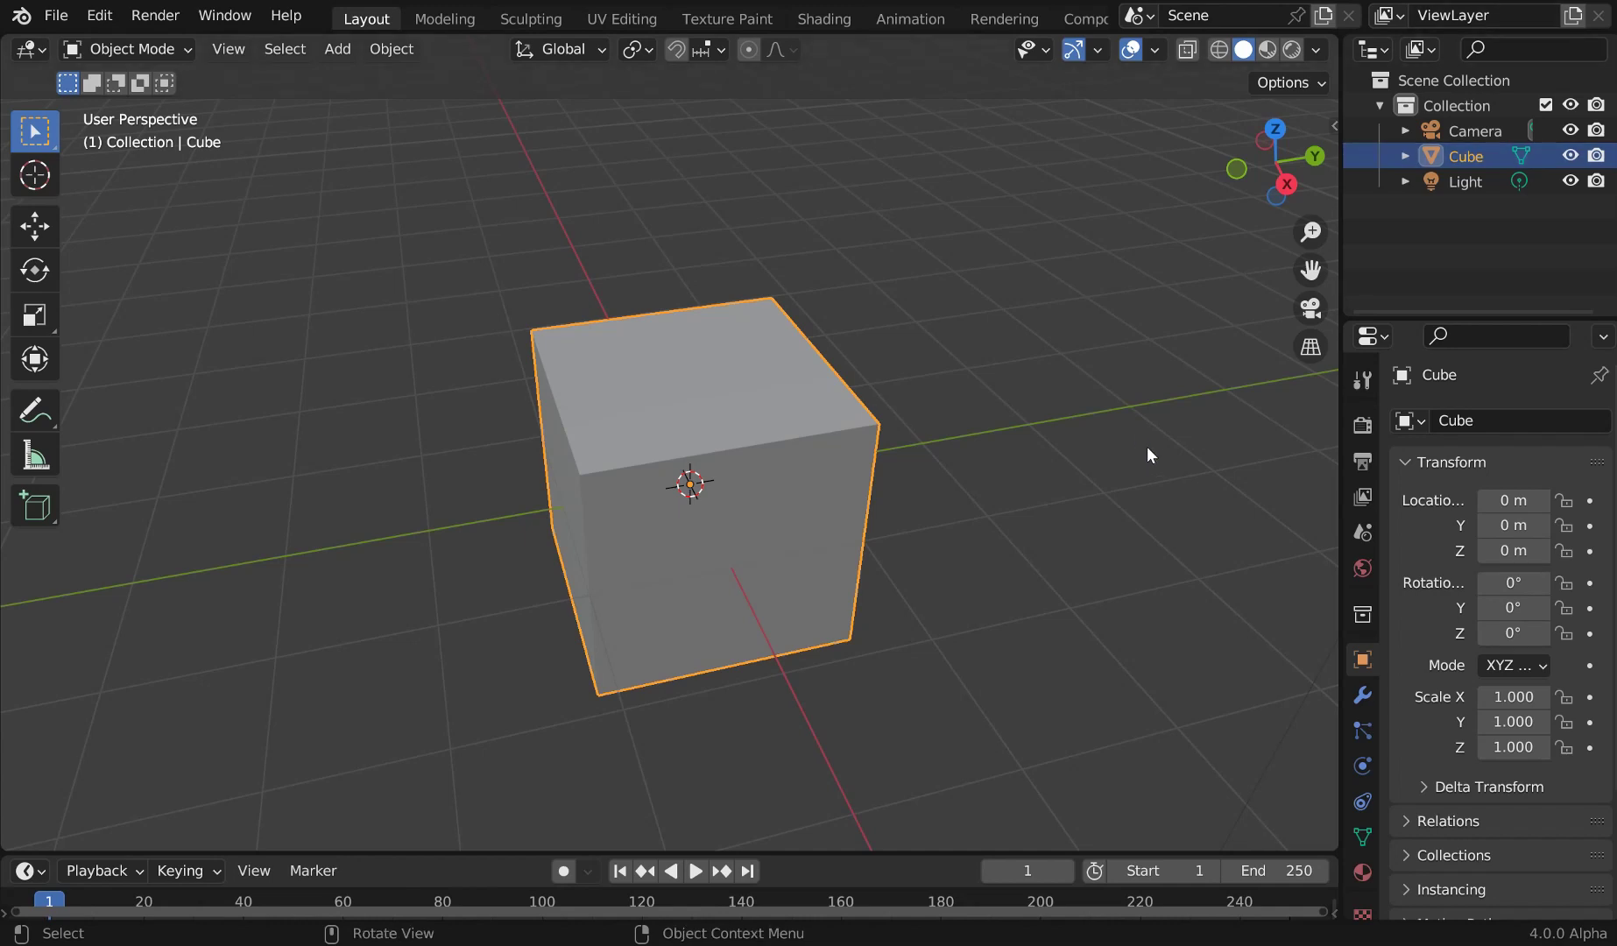
# Step: Orbit the view around the default Cube and scroll toward the workspace tabs
pyautogui.moveTo(1082, 522); pyautogui.dragTo(986, 574, button='middle')
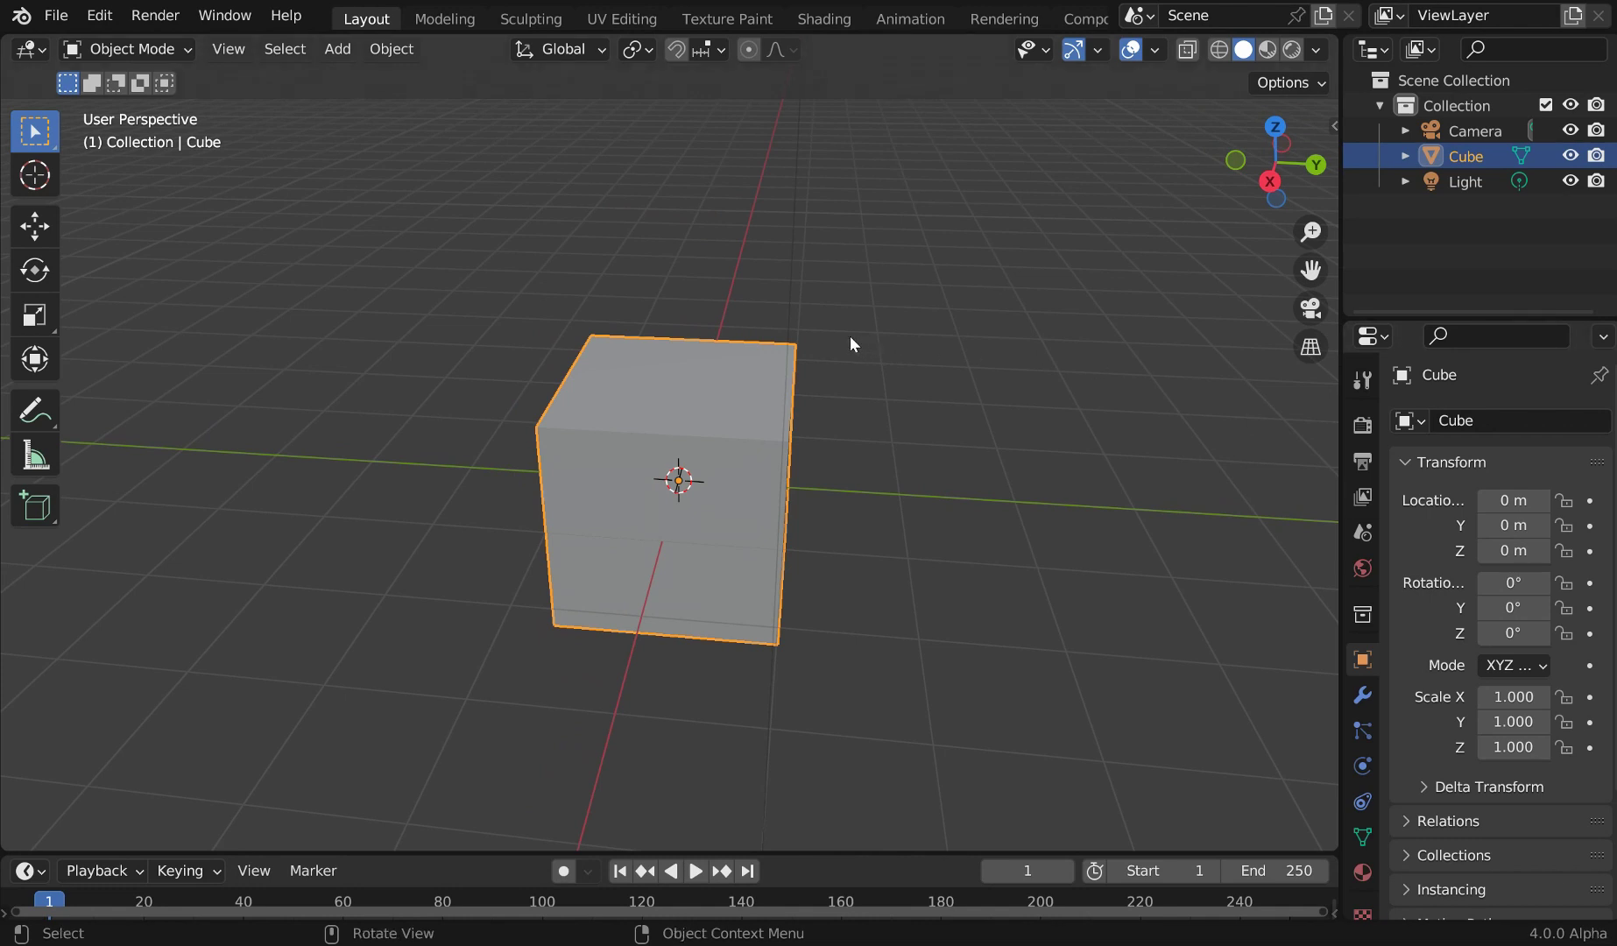
pyautogui.moveTo(851, 337); pyautogui.dragTo(837, 288, button='middle')
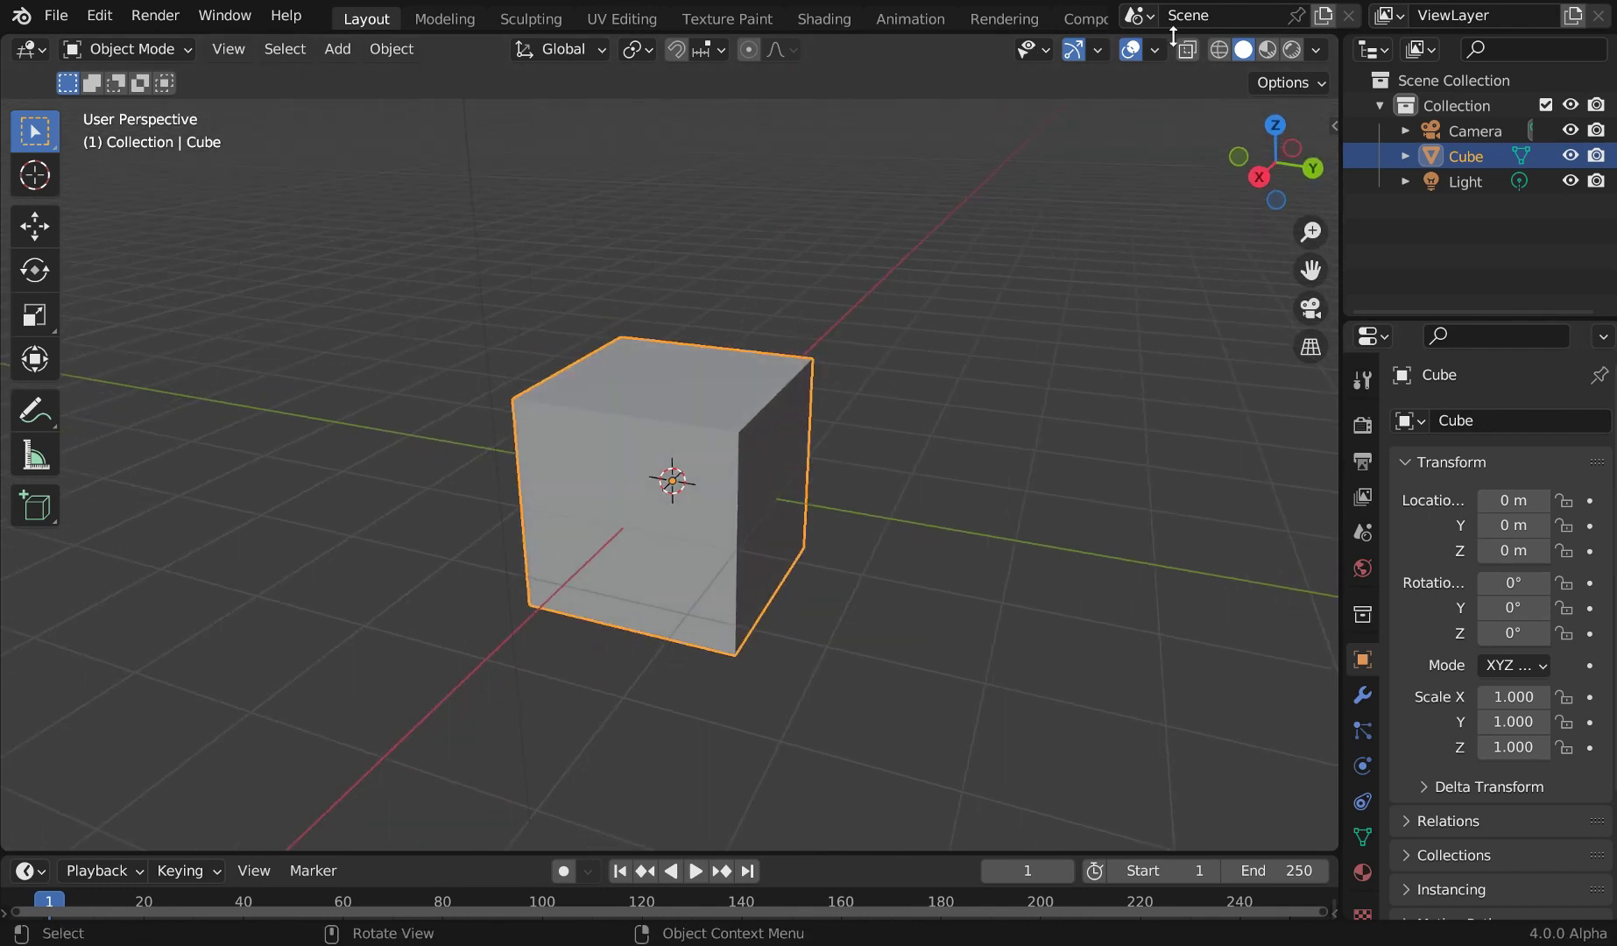
pyautogui.scroll(-5, 1052, 21)
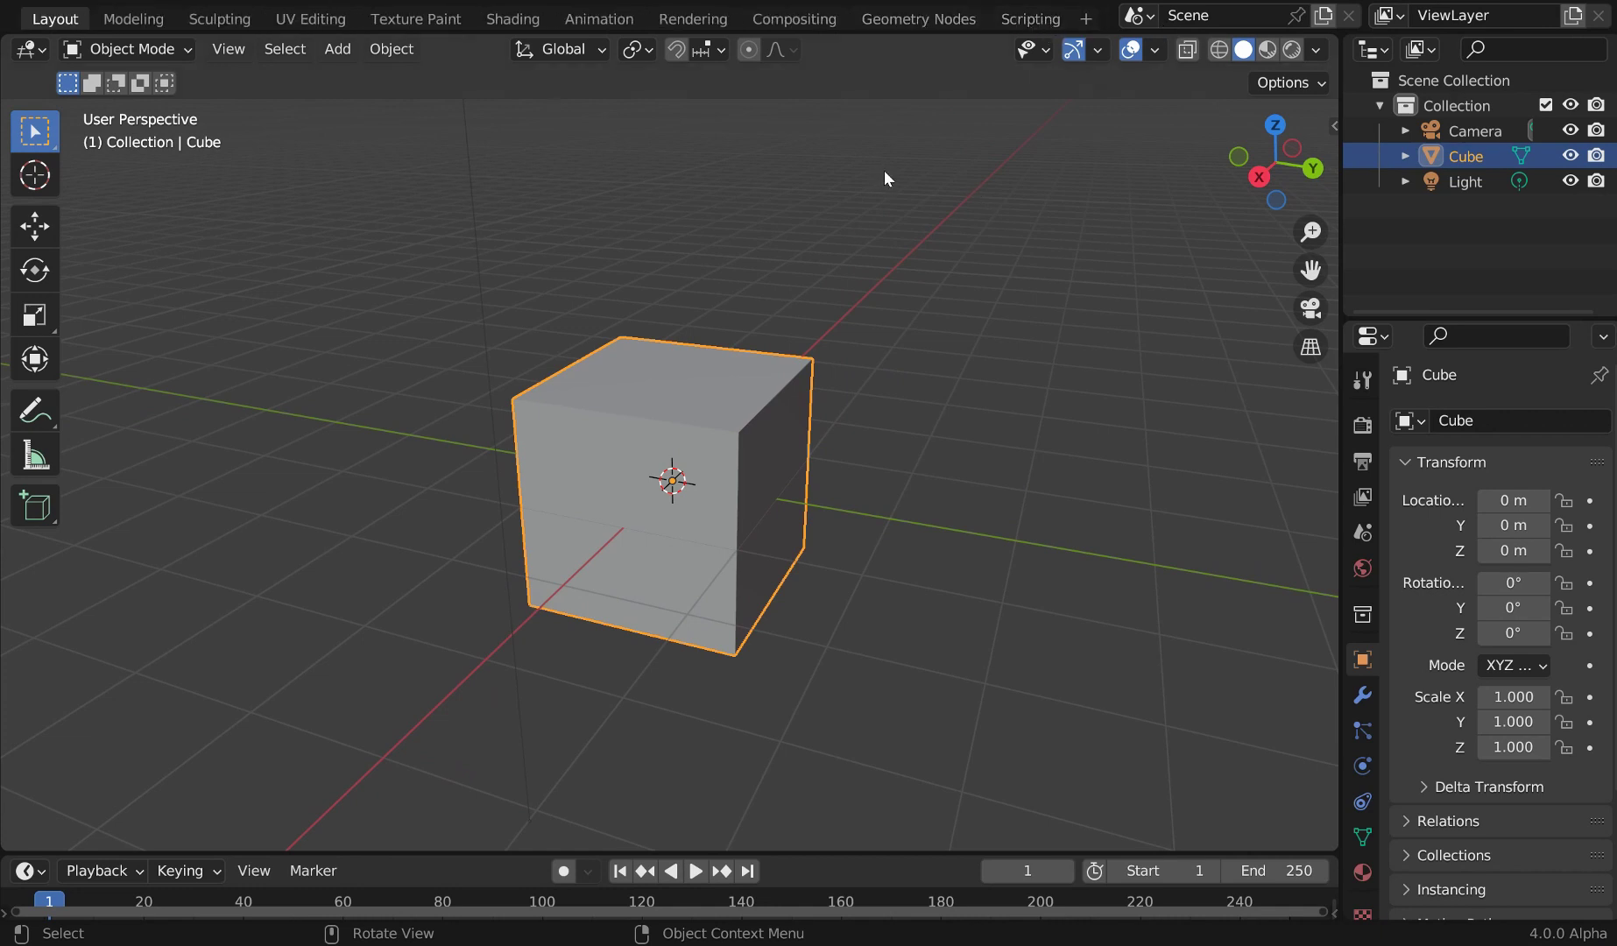
# Step: Switch to the Scripting workspace, make its 3D view taller, and open Preferences
pyautogui.click(1045, 25)
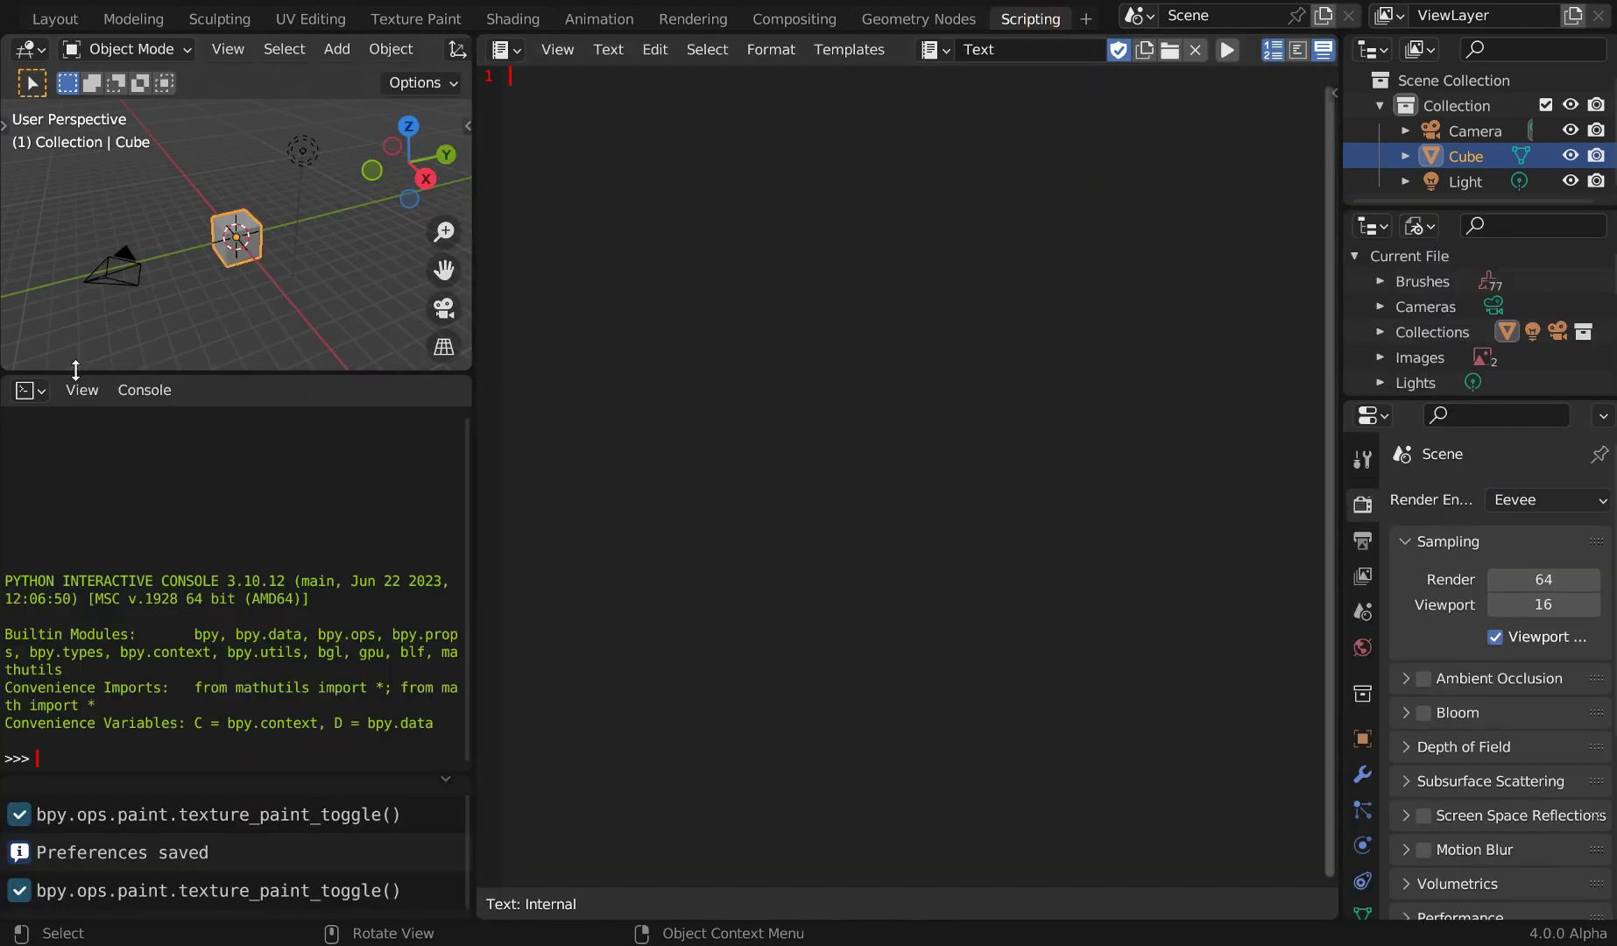
pyautogui.moveTo(76, 370)
pyautogui.mouseDown()
pyautogui.moveTo(79, 434)
pyautogui.moveTo(88, 383)
pyautogui.mouseUp()
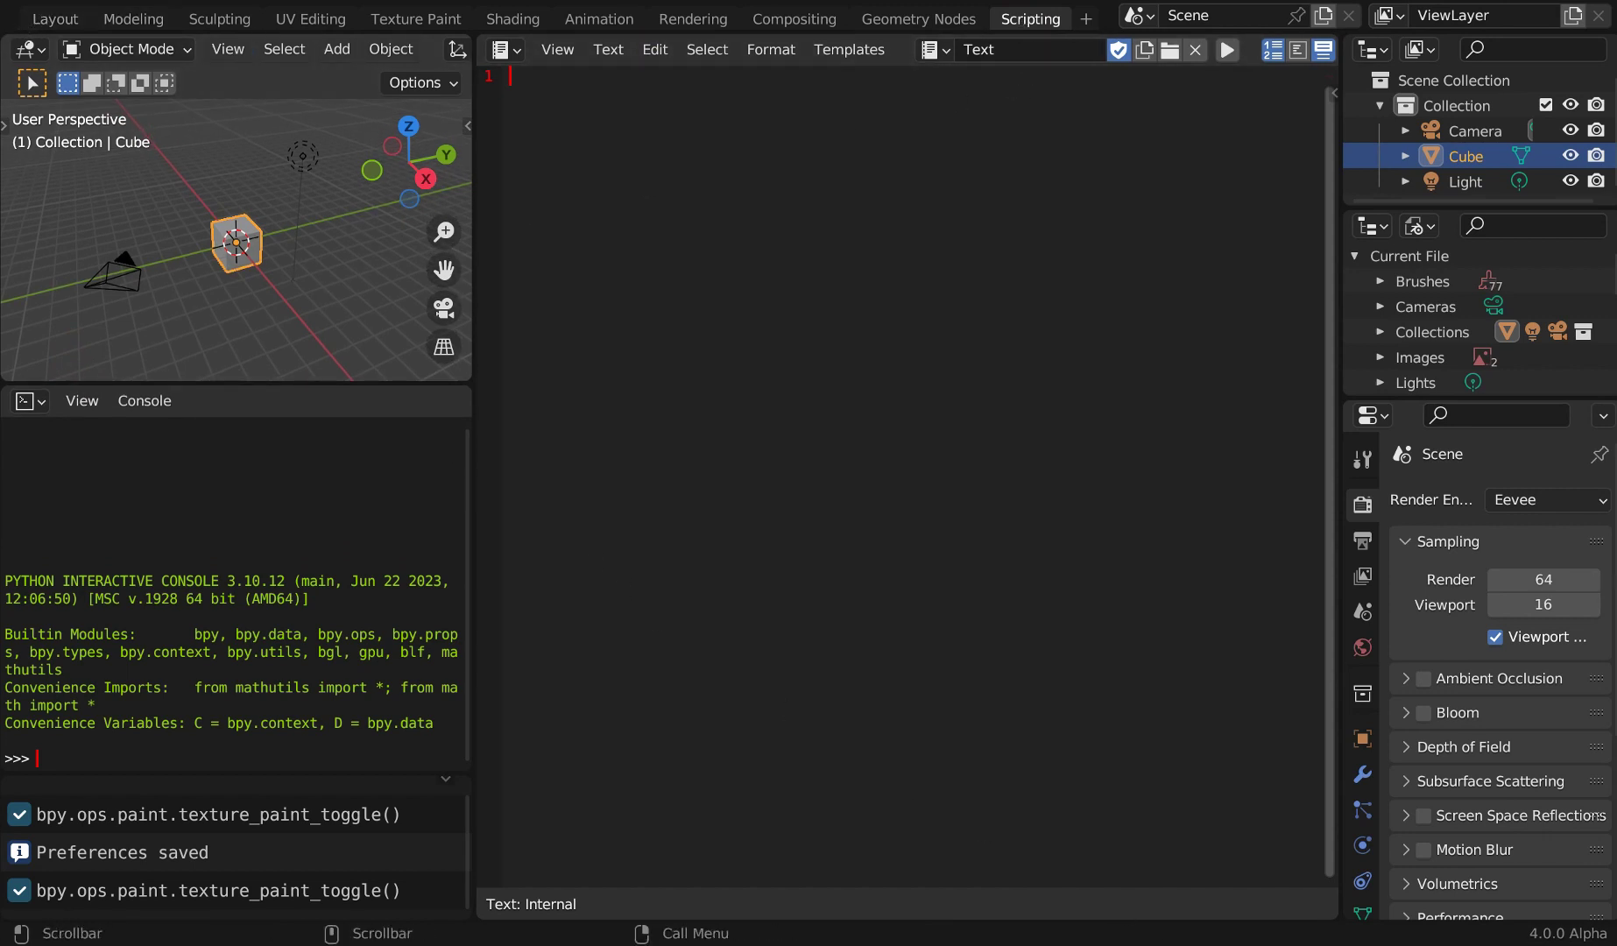
pyautogui.moveTo(1139, 942)
pyautogui.click(1219, 881)
pyautogui.moveTo(523, 243); pyautogui.dragTo(316, 97)
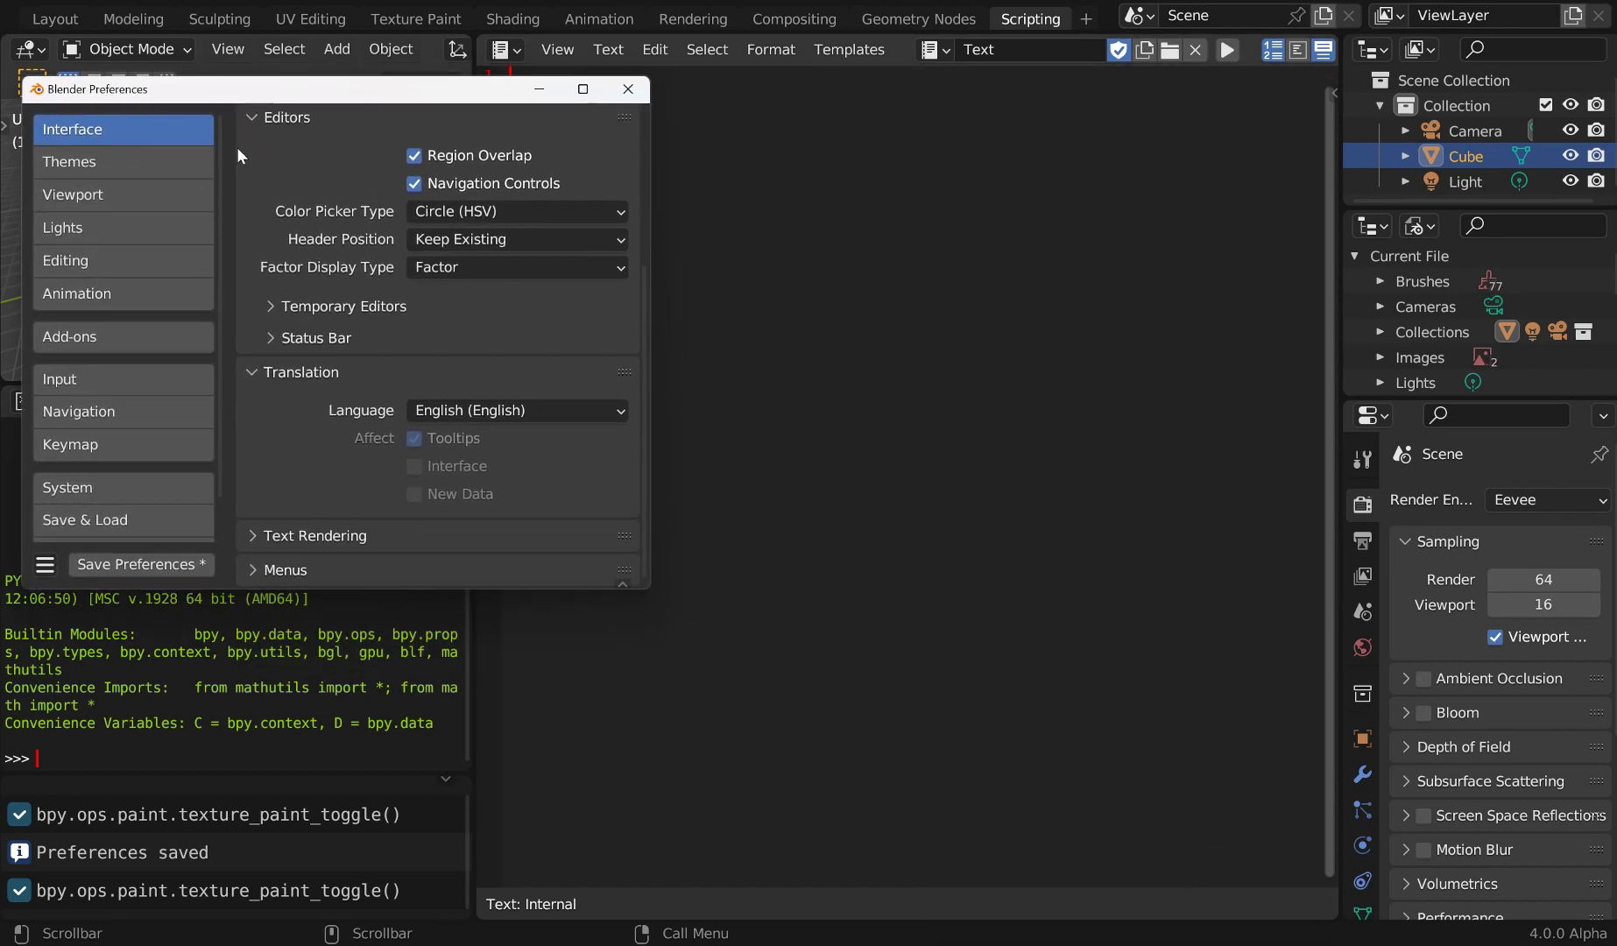
# Step: Browse the Themes and Viewport pages, then set Interface Resolution Scale to 1.15
pyautogui.click(100, 169)
pyautogui.click(110, 194)
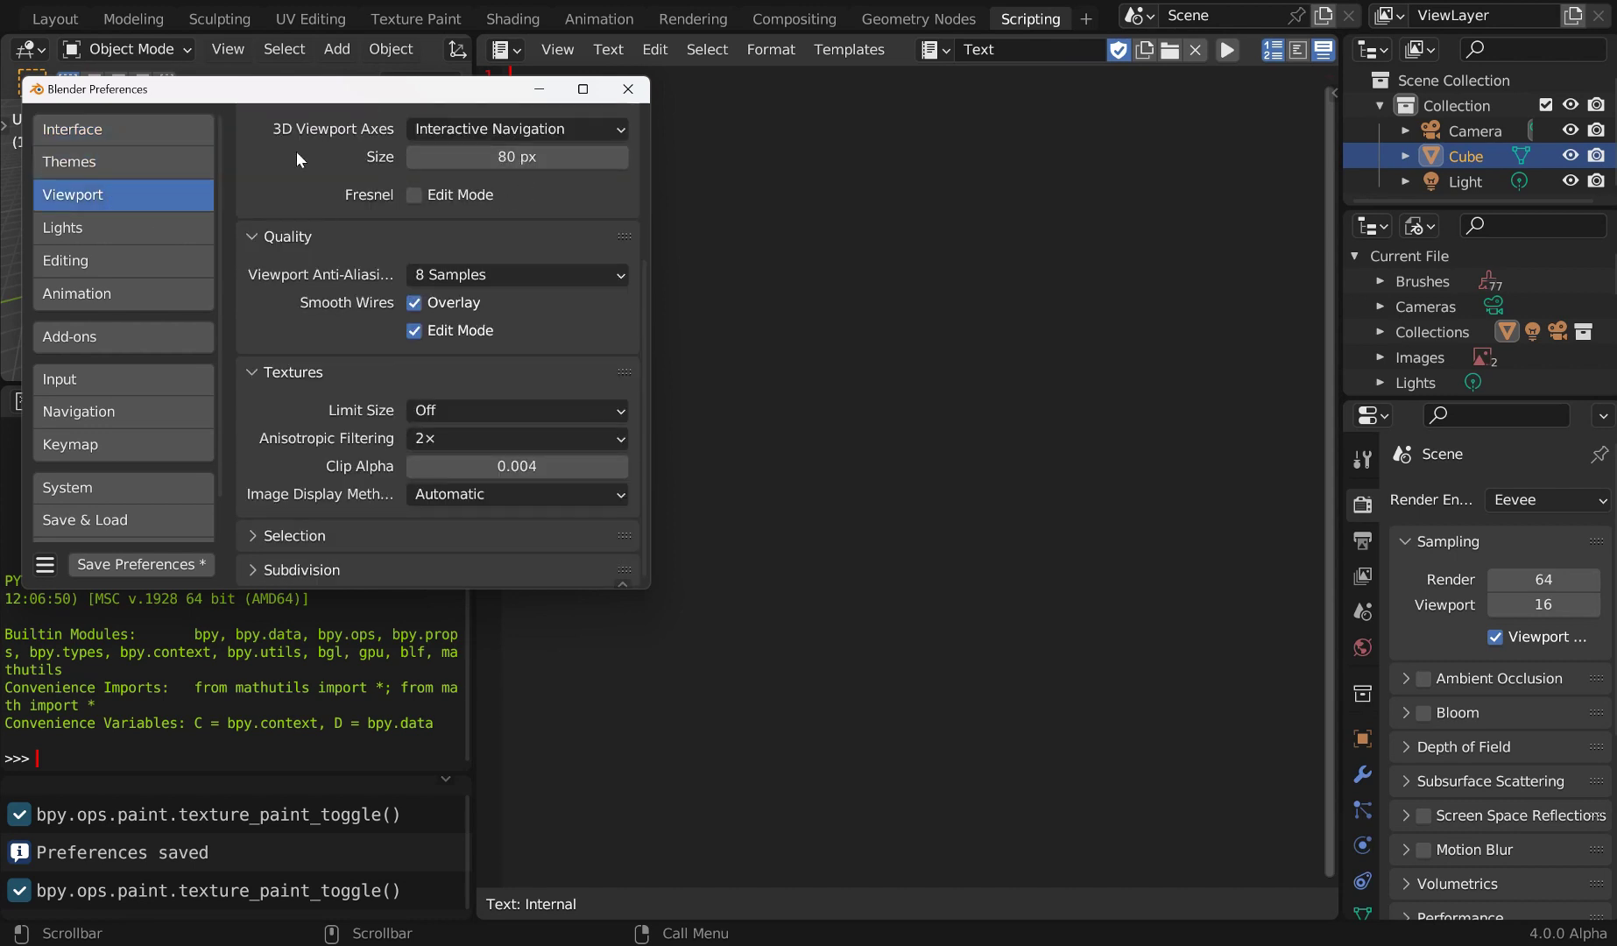
pyautogui.click(71, 129)
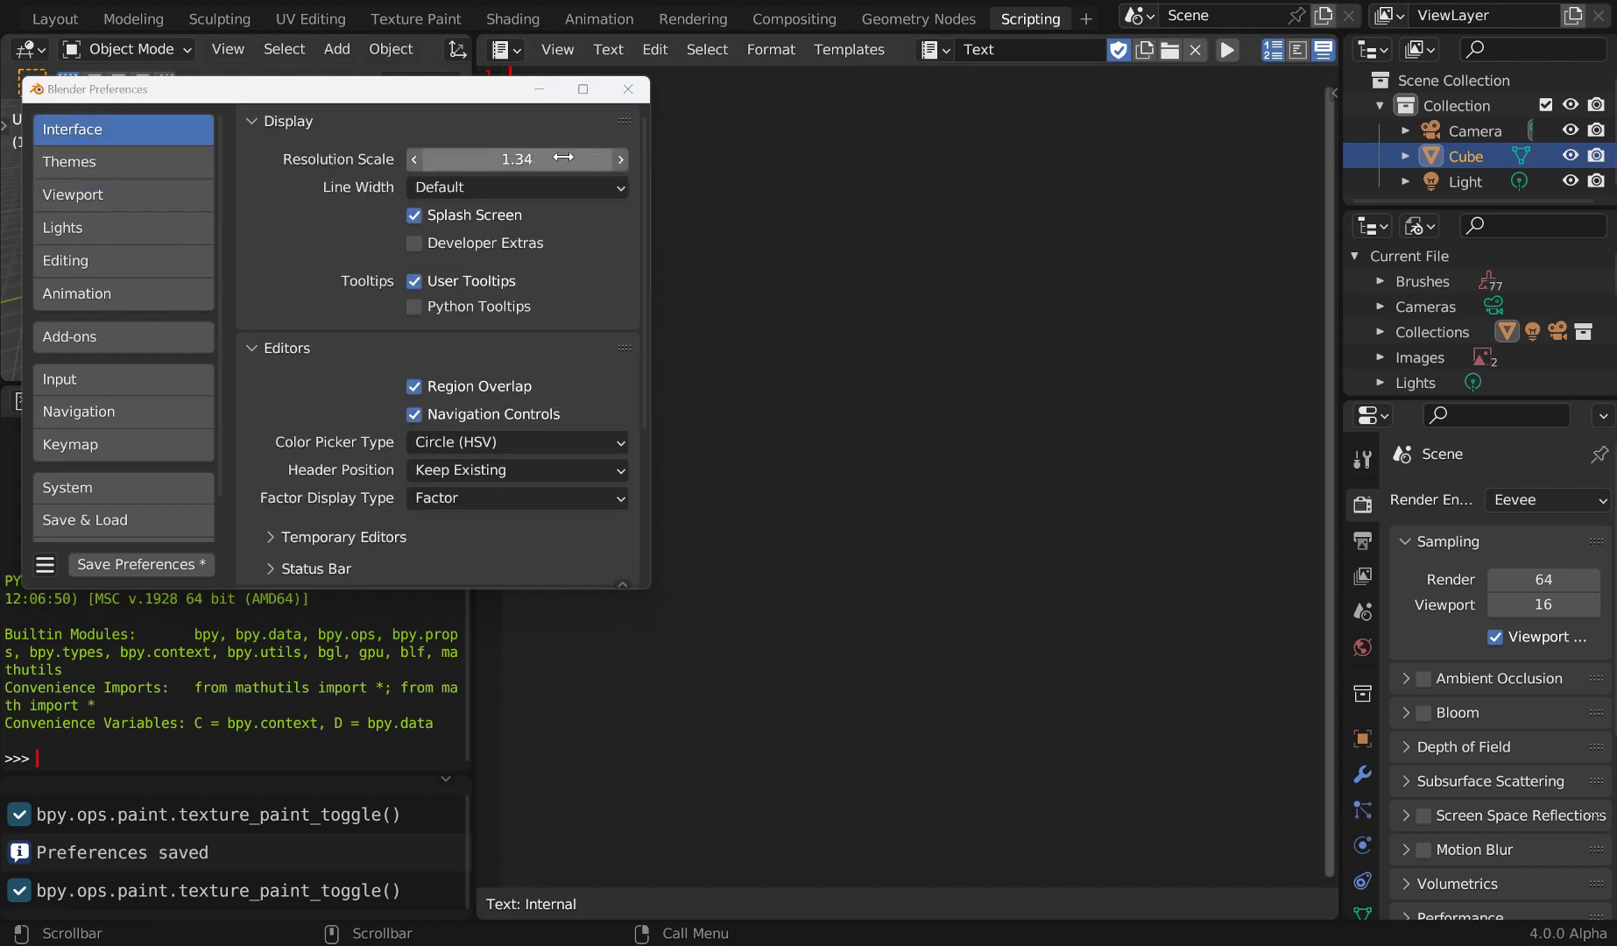
pyautogui.click(551, 160)
pyautogui.write('1.15')
pyautogui.press('Return')
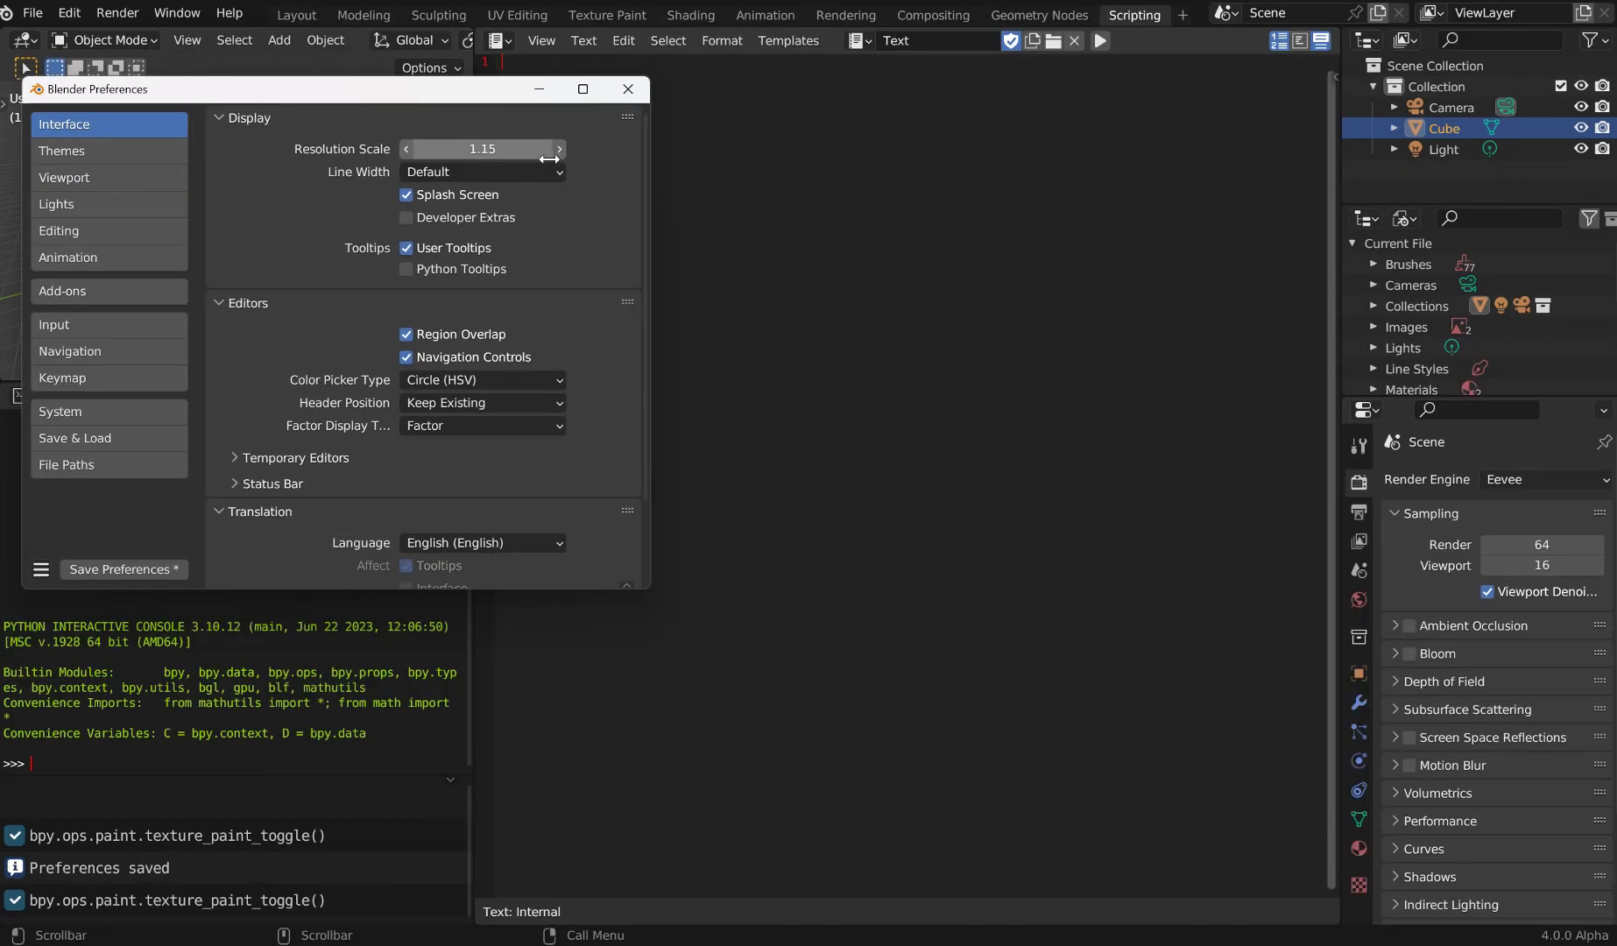
pyautogui.moveTo(513, 94); pyautogui.dragTo(541, 88)
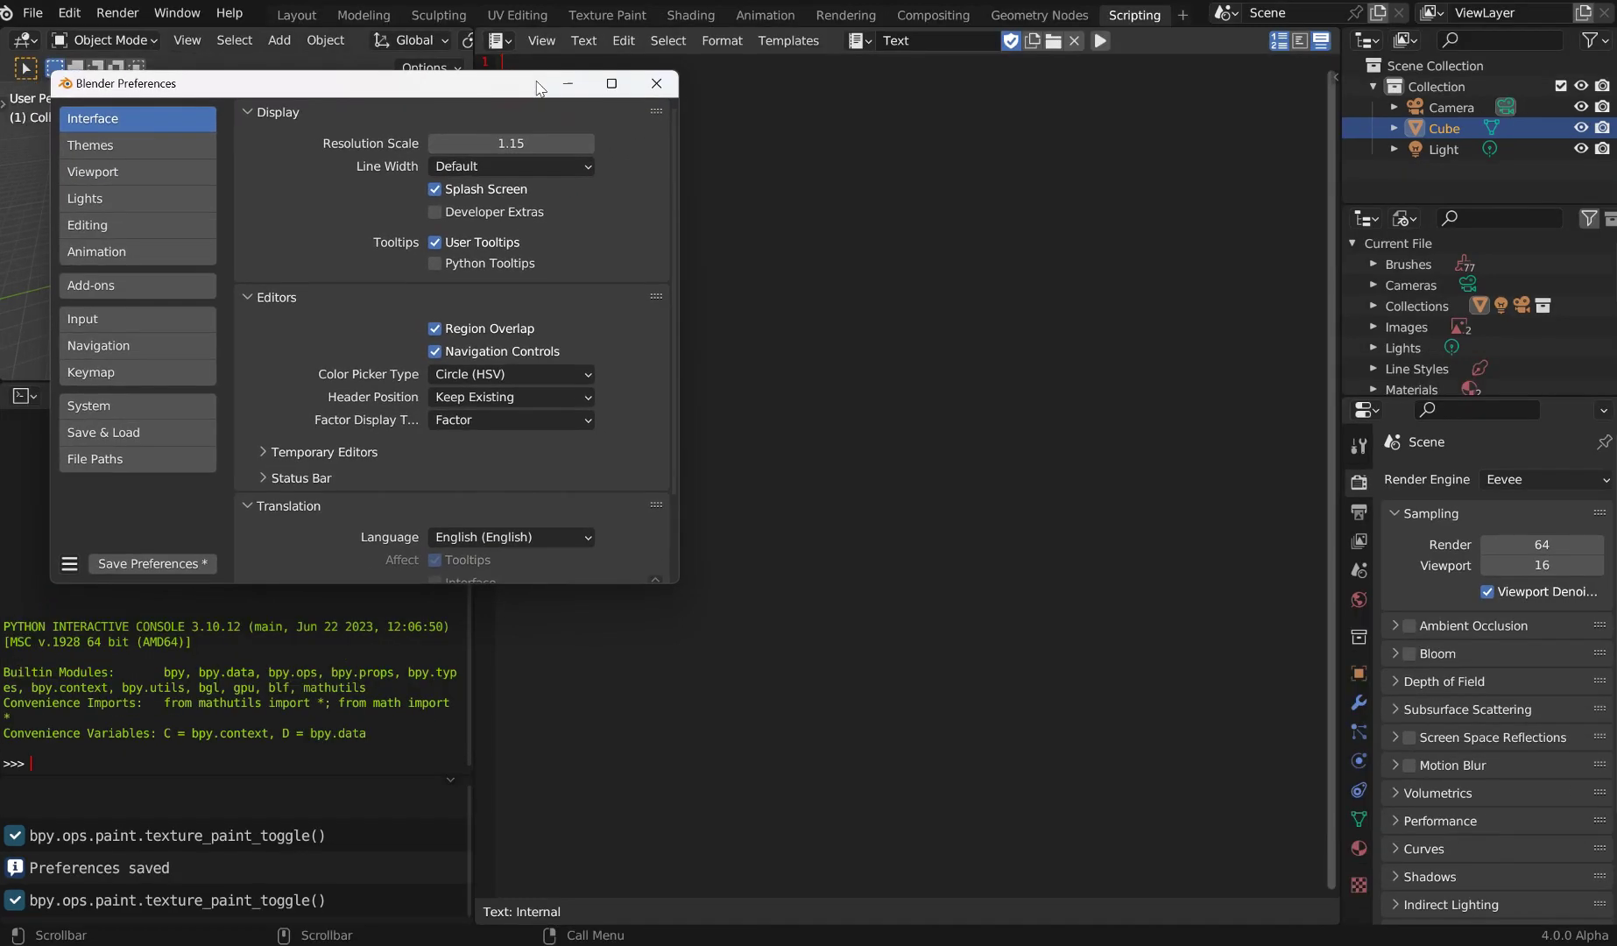
# Step: Enable Auto Close Character Pairs under Editing > Text Editor and save the preferences
pyautogui.click(112, 225)
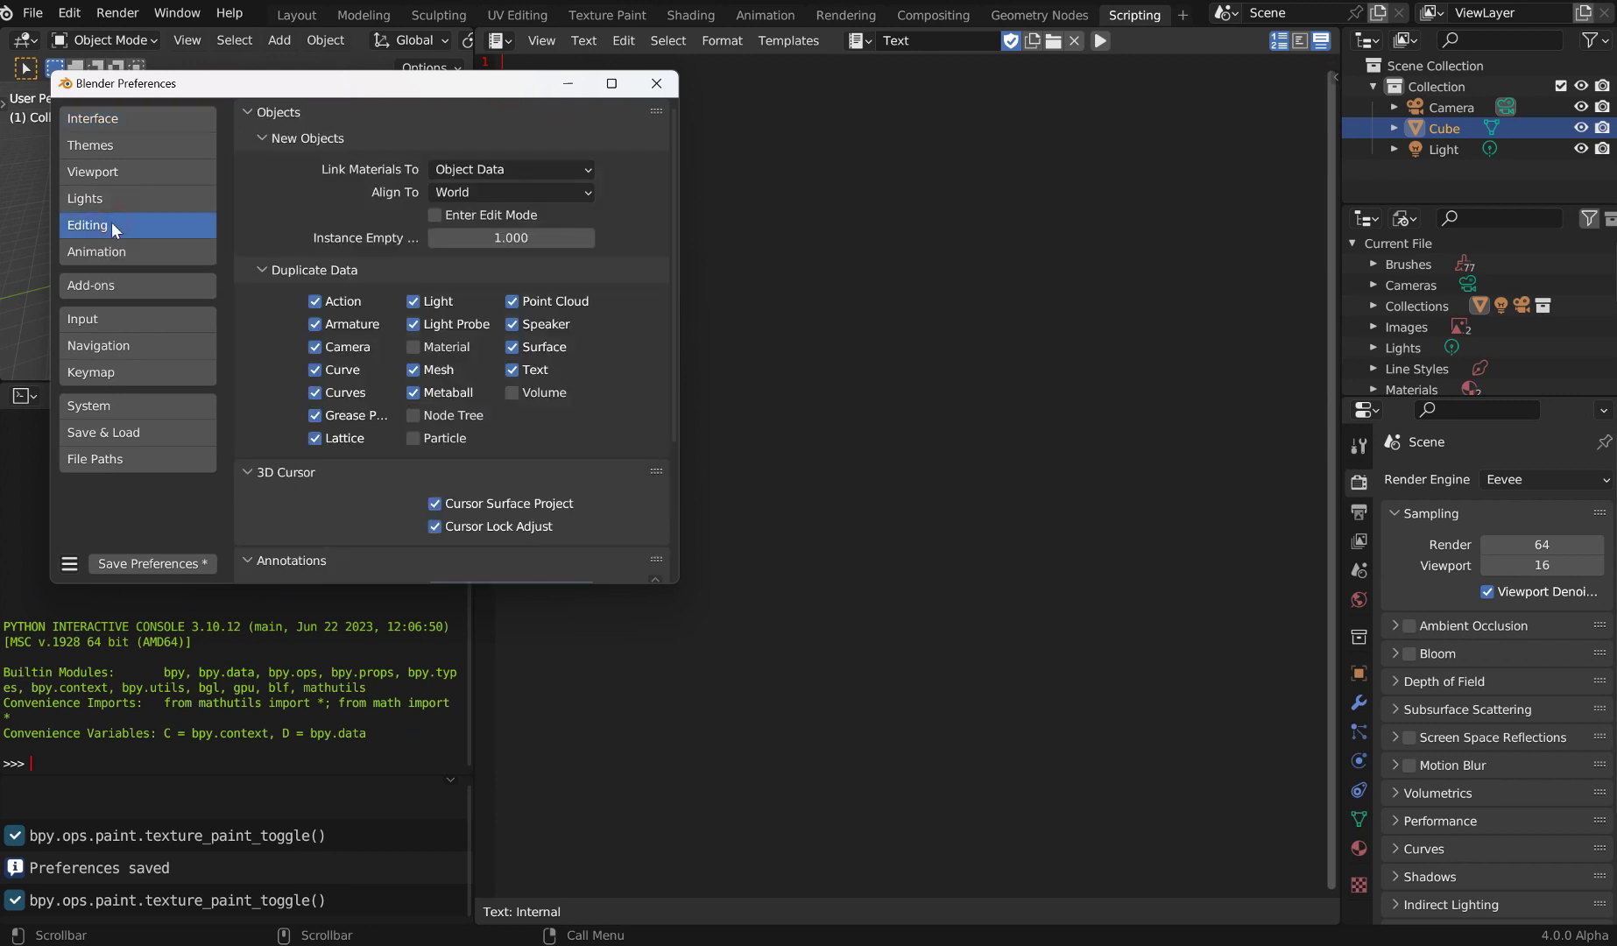
pyautogui.scroll(-4, 398, 333)
pyautogui.click(265, 515)
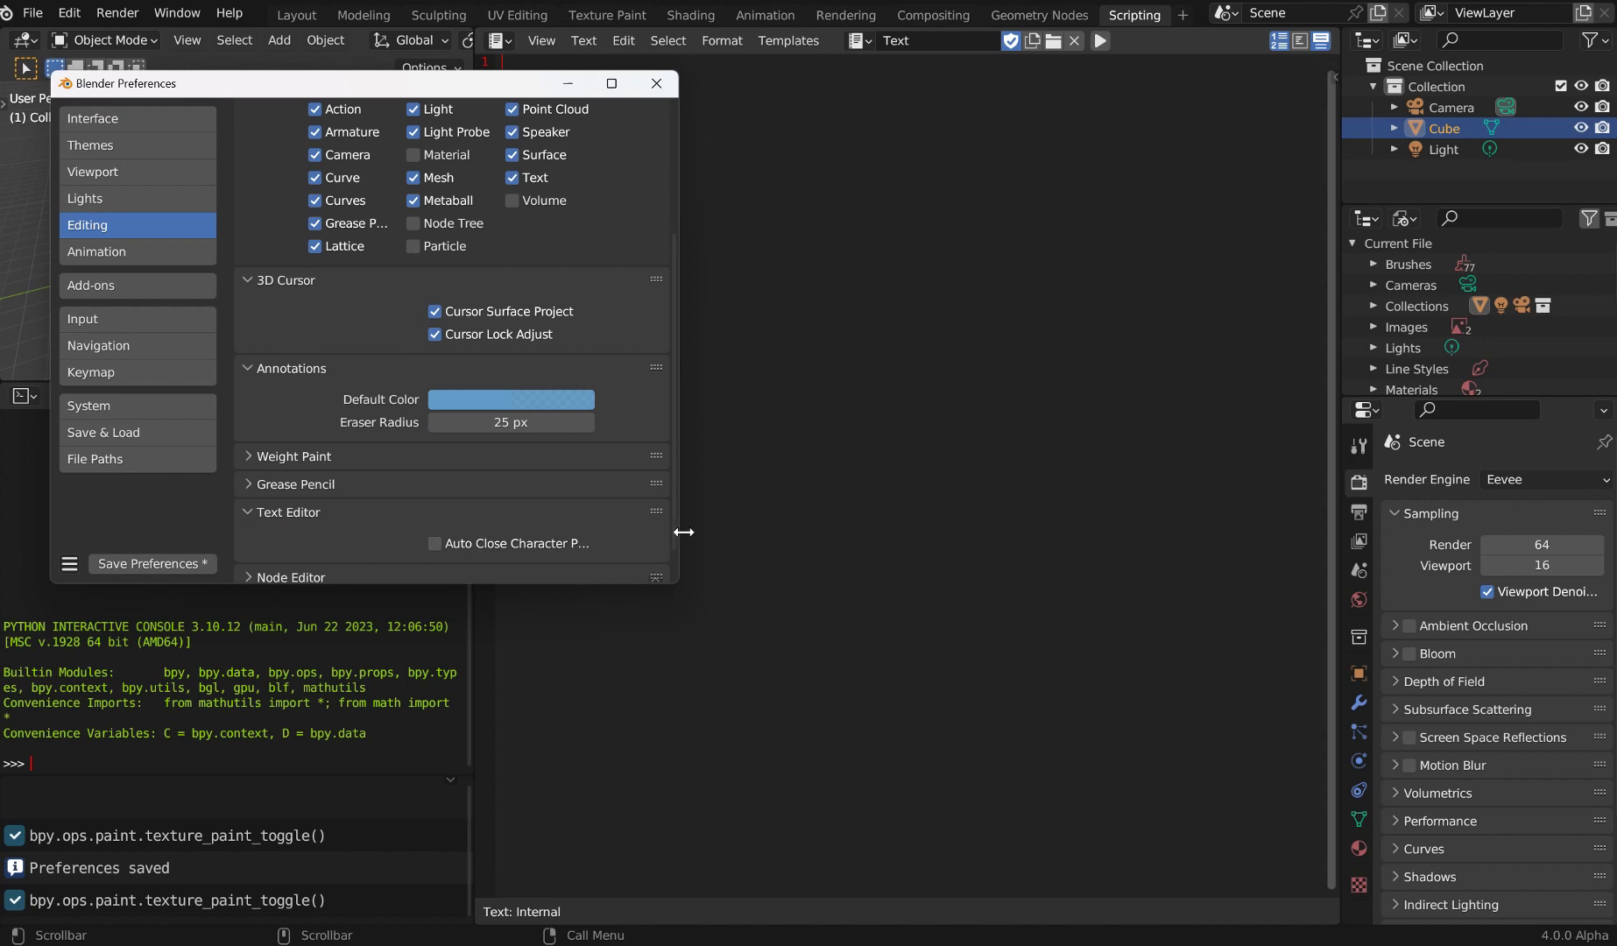
pyautogui.moveTo(684, 532); pyautogui.dragTo(792, 532)
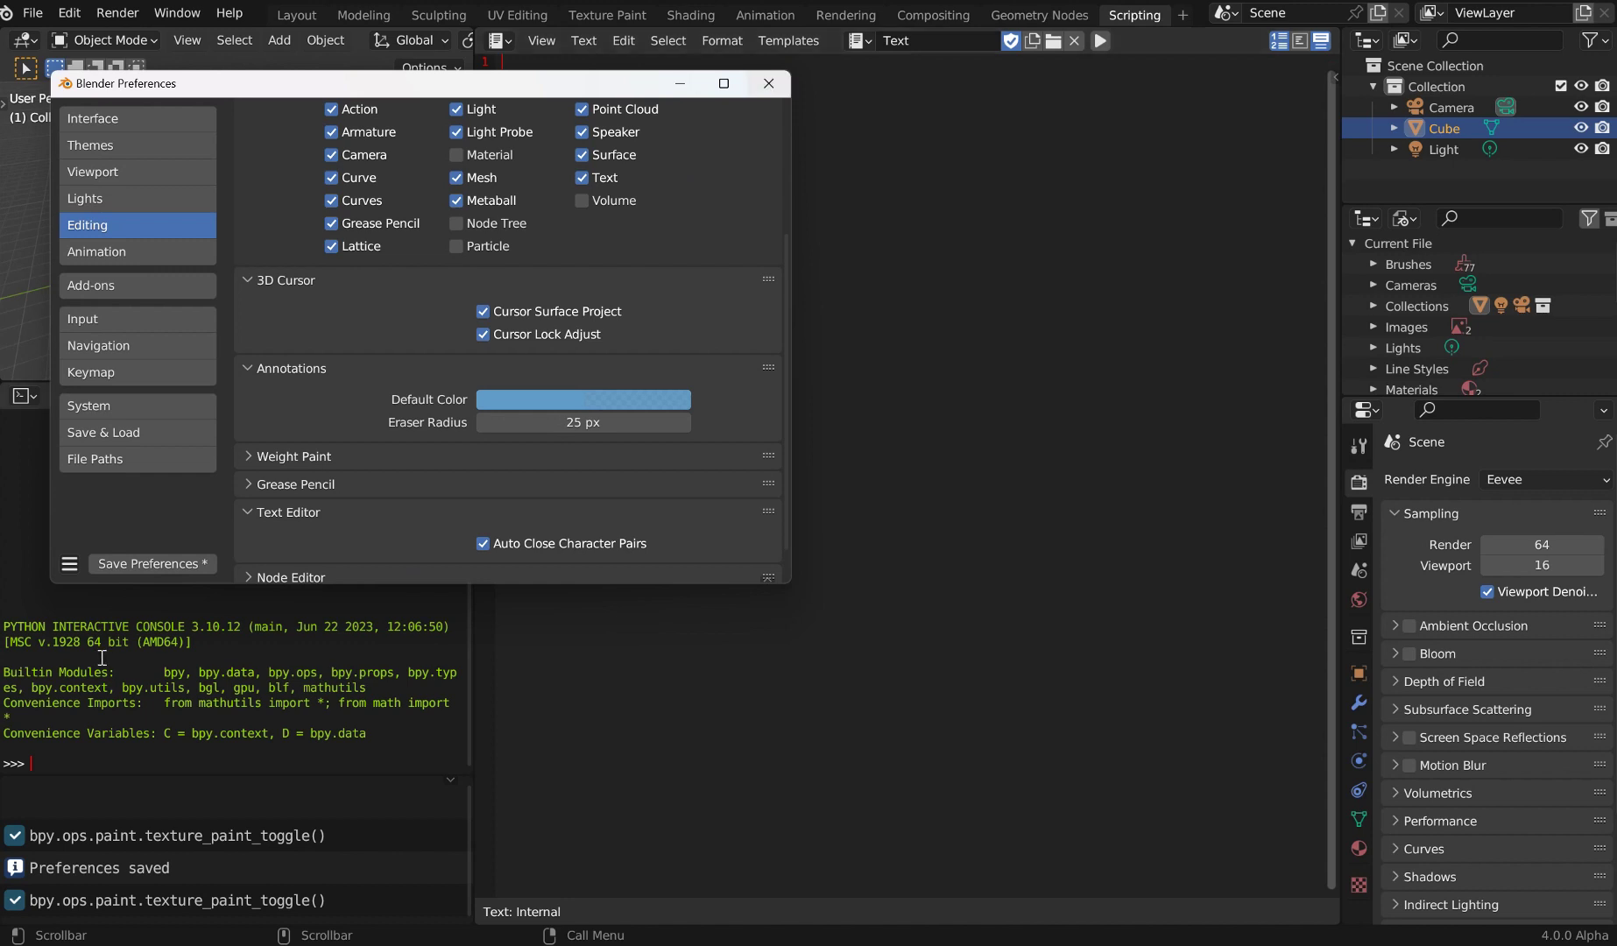
pyautogui.click(175, 568)
# Step: Load the Python Background Job template into the text editor
pyautogui.click(679, 83)
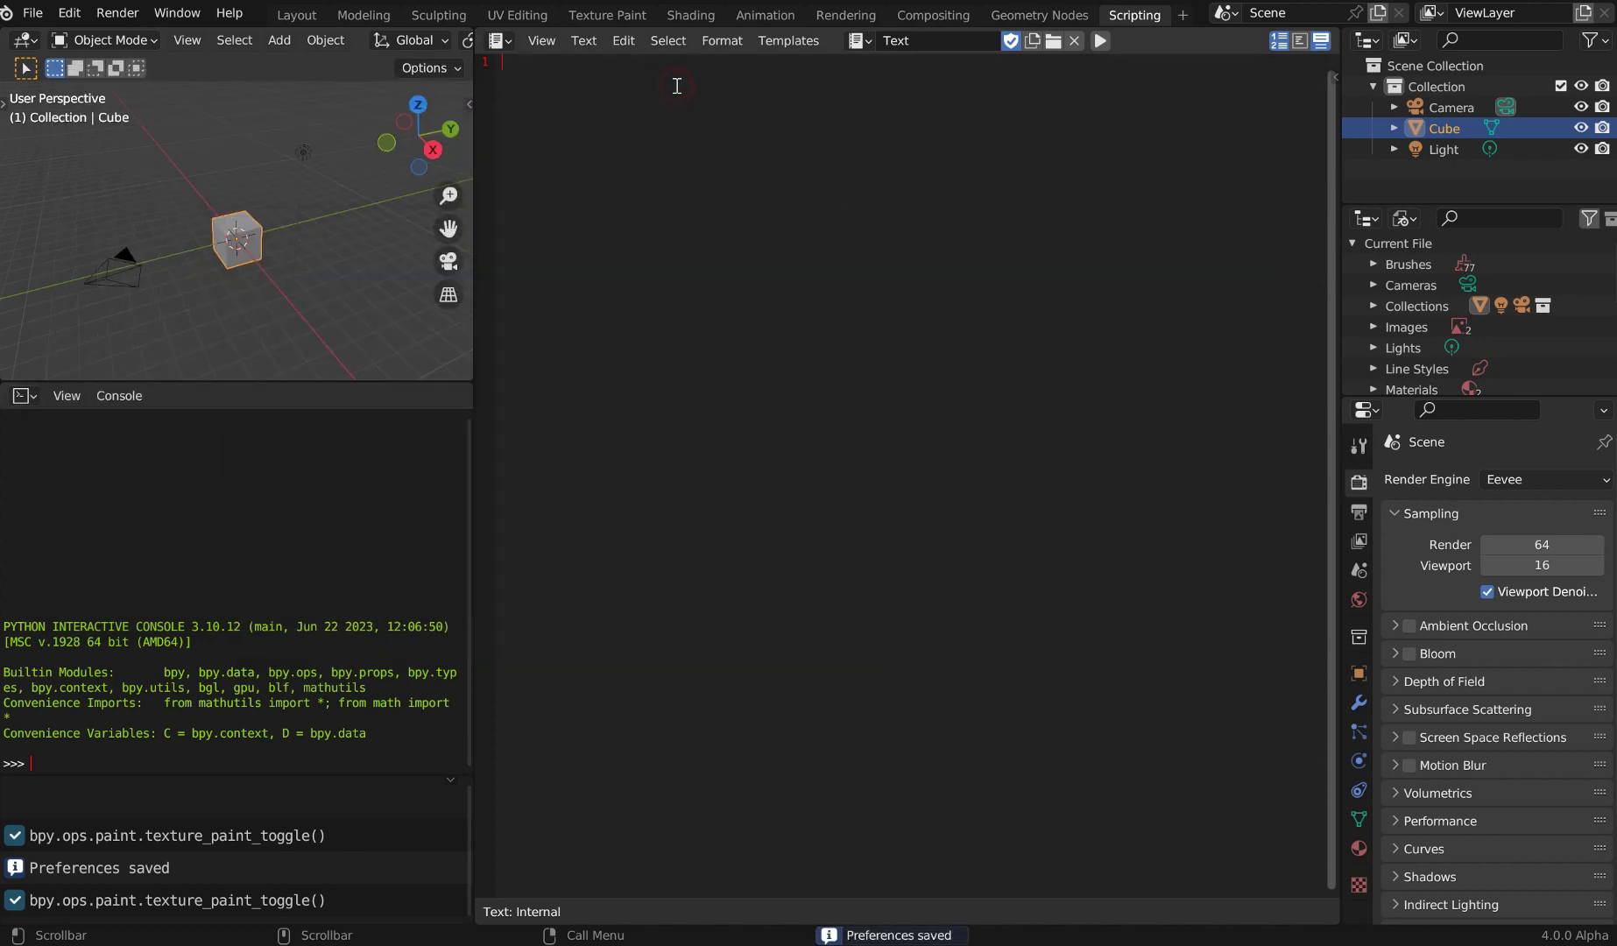
pyautogui.click(778, 44)
pyautogui.moveTo(808, 62)
pyautogui.click(1034, 81)
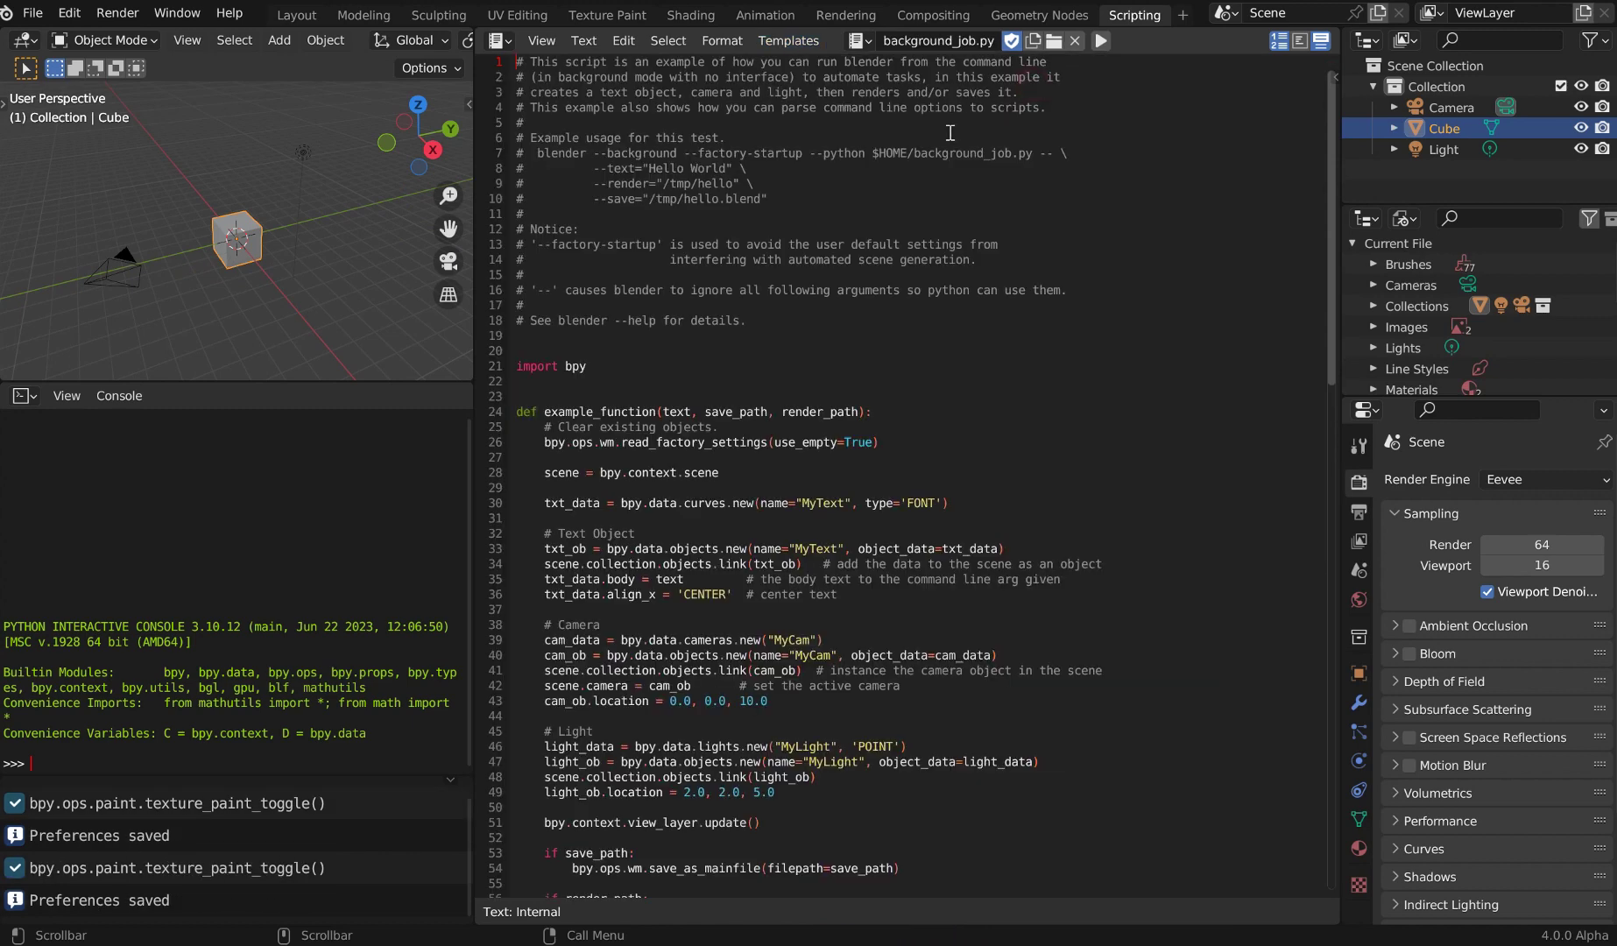
# Step: Add test lines '{adhdahsgah', '[sasadhadshb' and ''ssjdgahjdd' above import bpy
pyautogui.click(658, 352)
pyautogui.press('Return')
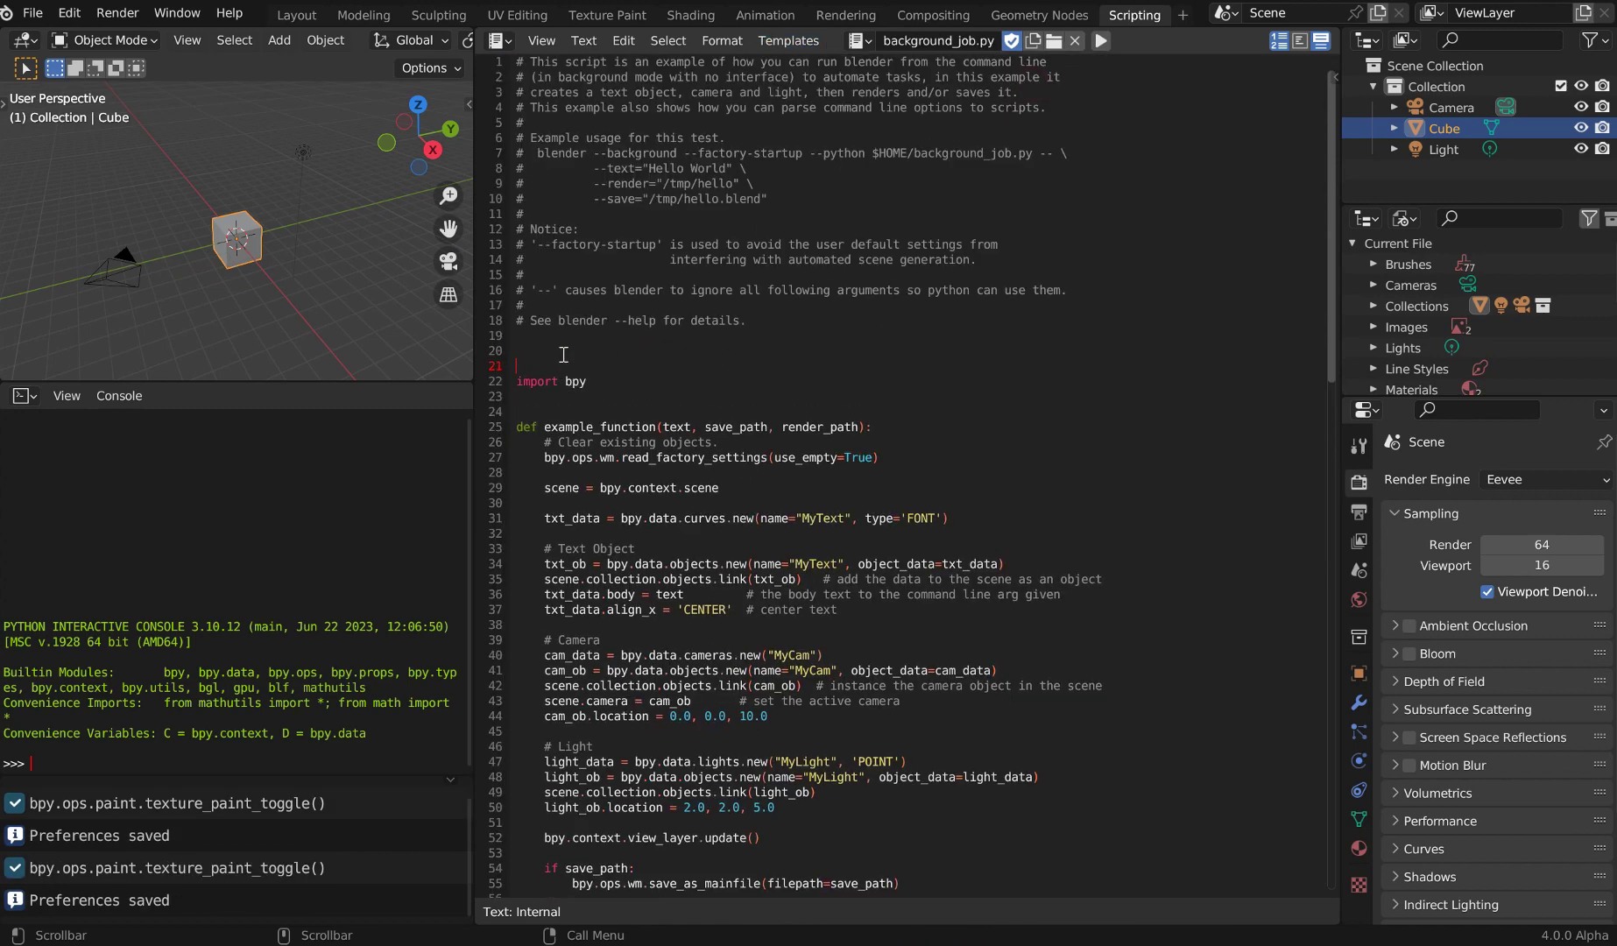
pyautogui.press('Up')
pyautogui.write('{adhdahsgah')
pyautogui.click(544, 367)
pyautogui.write('[sasadhadshb')
pyautogui.press('End')
pyautogui.press('Return')
pyautogui.write("'ssjdgahjdd")
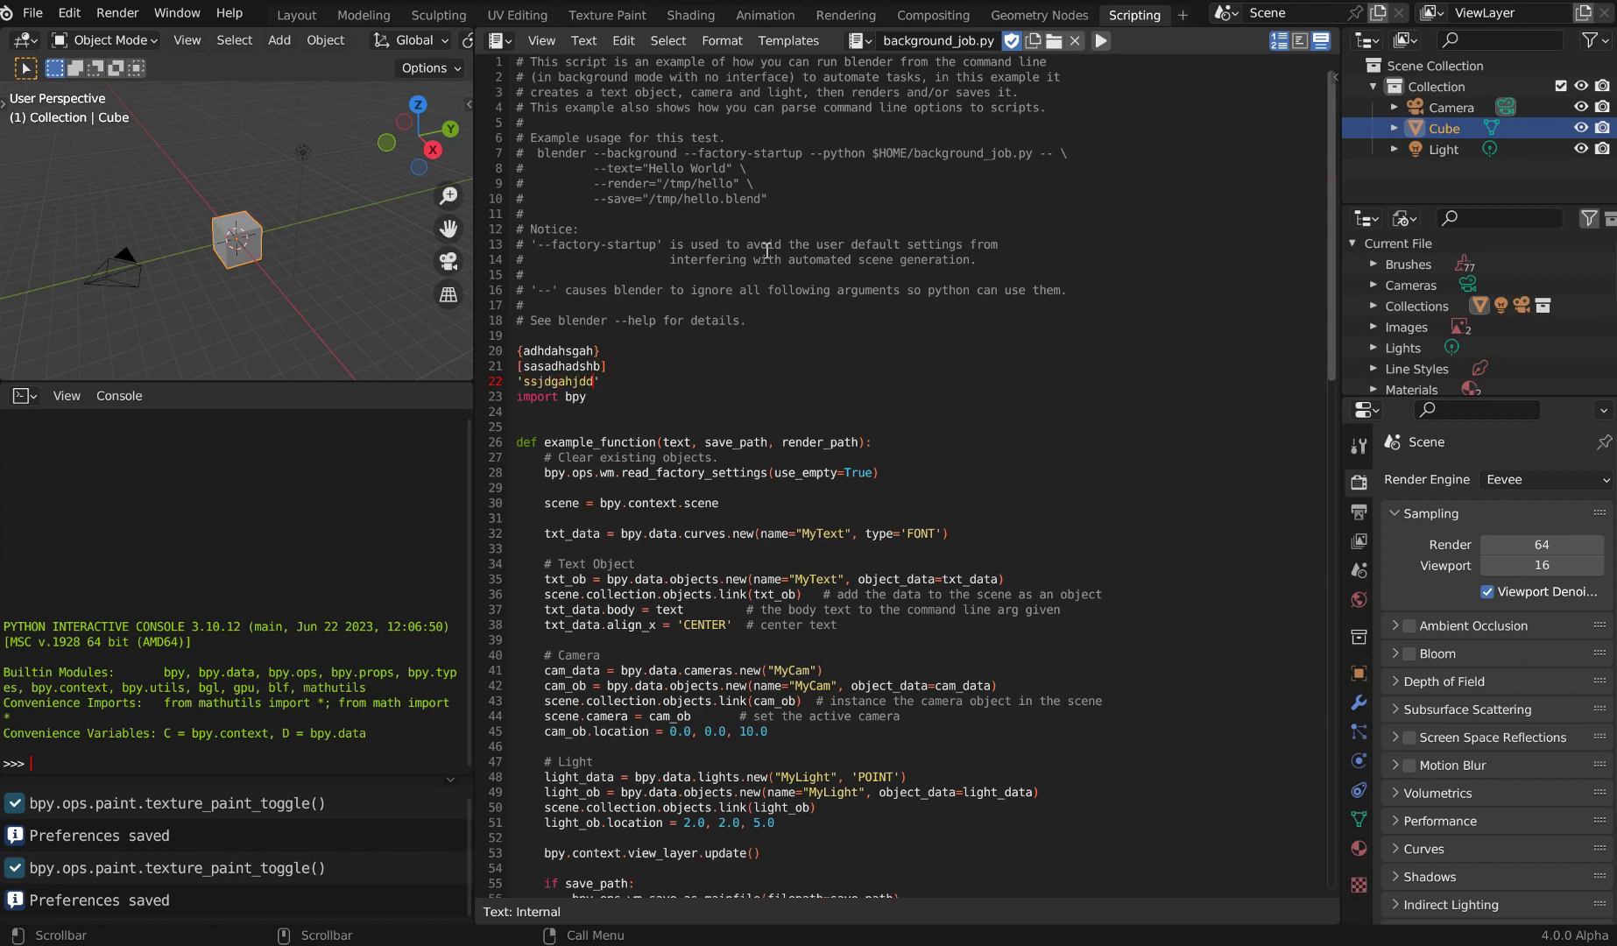
# Step: Replace 'following arguments' on line 16 with '{'
pyautogui.moveTo(767, 290); pyautogui.dragTo(899, 292)
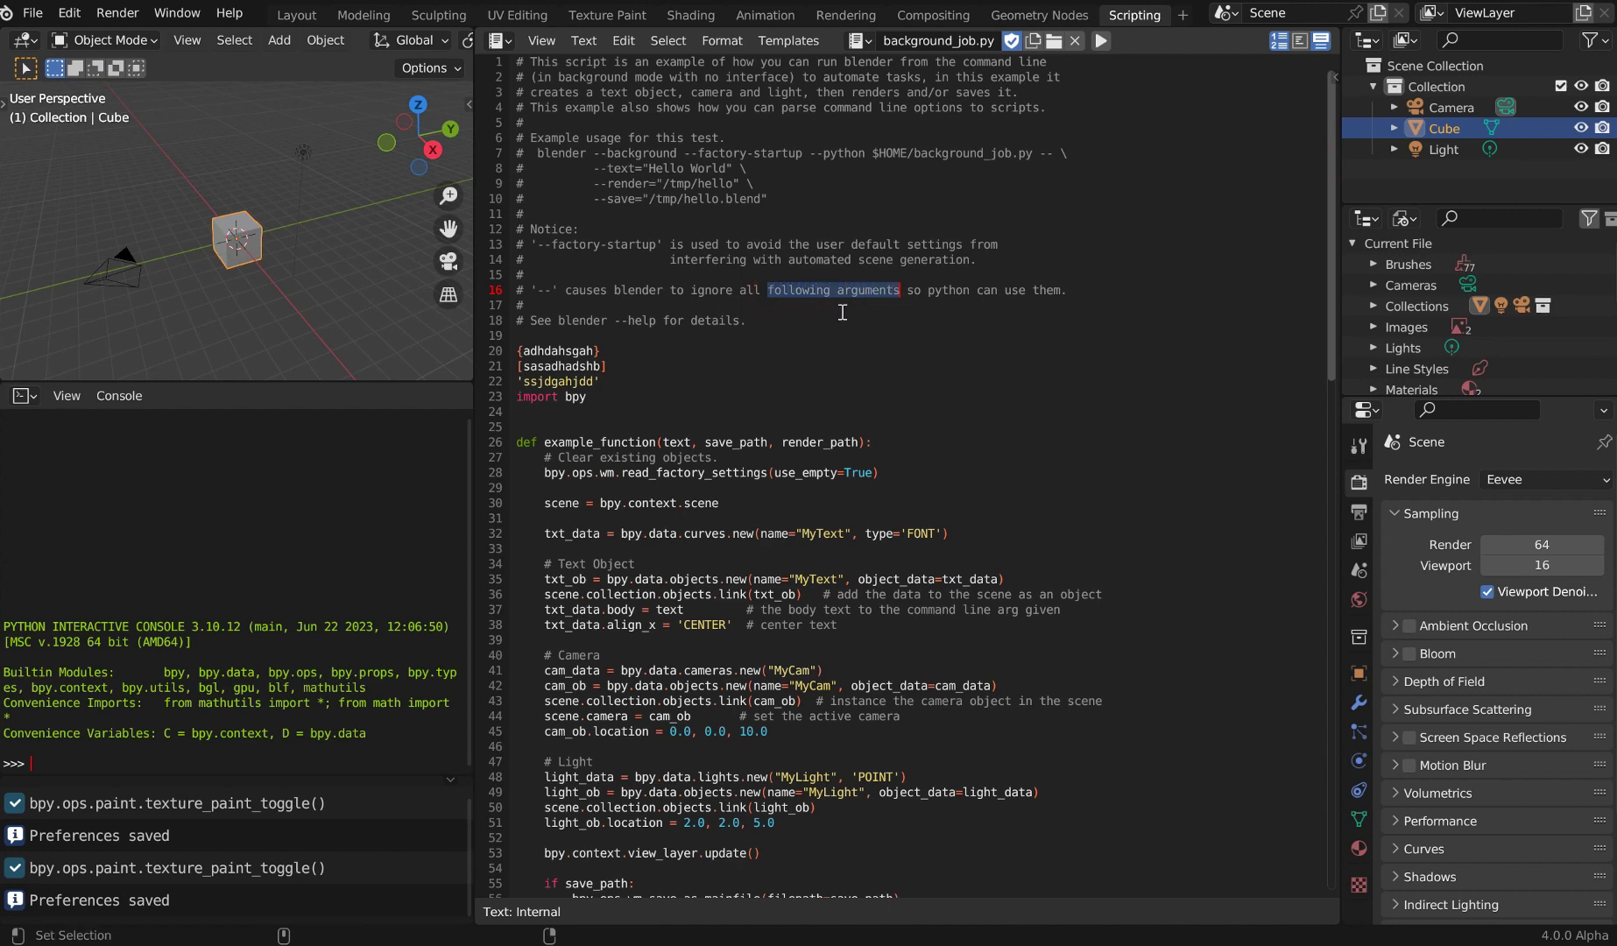
pyautogui.write('{')
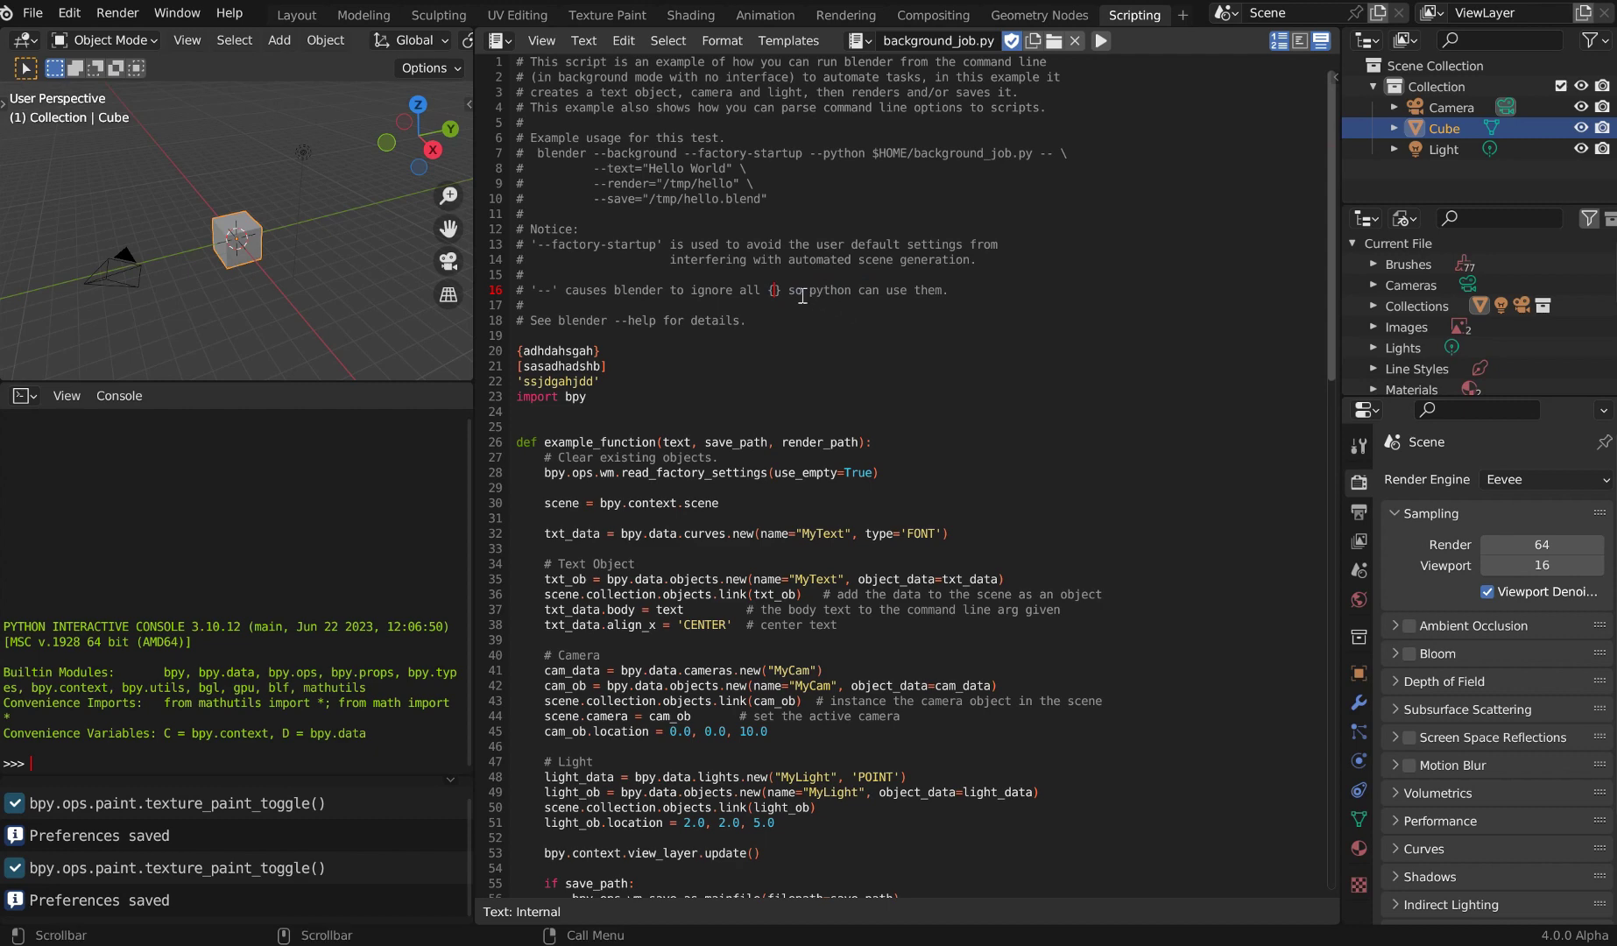
pyautogui.click(854, 289)
# Step: Remove the background_job.py script and return to the Layout workspace
pyautogui.click(1076, 49)
pyautogui.click(1037, 58)
pyautogui.click(296, 15)
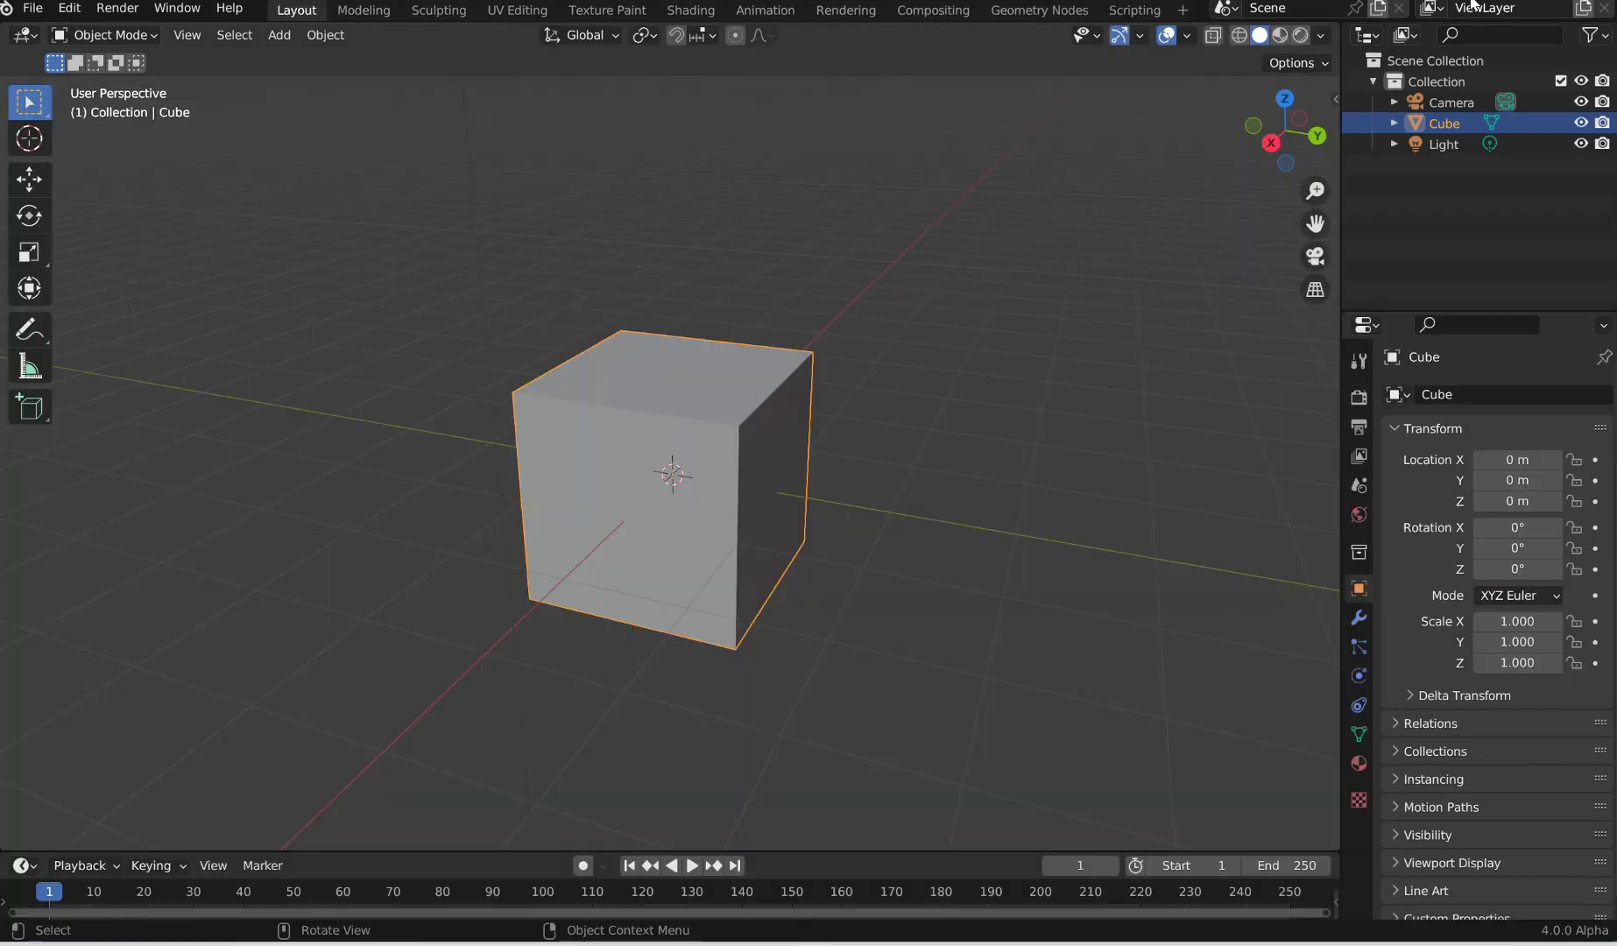
# Step: Enter Edit Mode on the Cube and add a vertical loop cut
pyautogui.moveTo(860, 252); pyautogui.dragTo(819, 267, button='middle')
pyautogui.rightClick(650, 370)
pyautogui.press('Escape')
pyautogui.press('Tab')
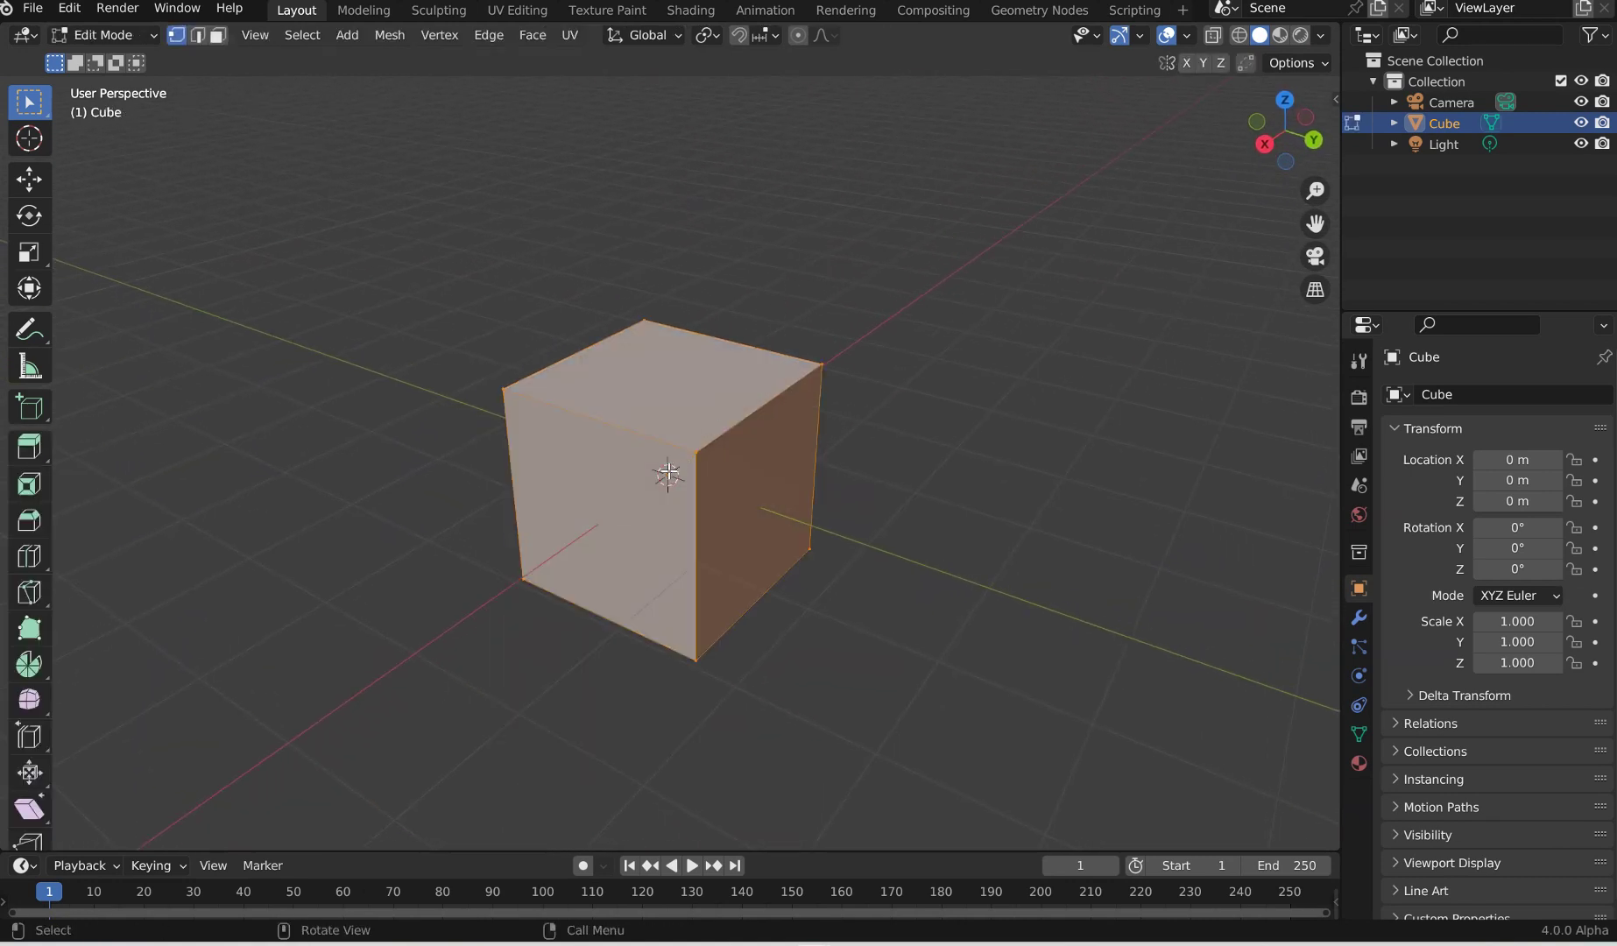
pyautogui.hotkey('ctrl', 'r')
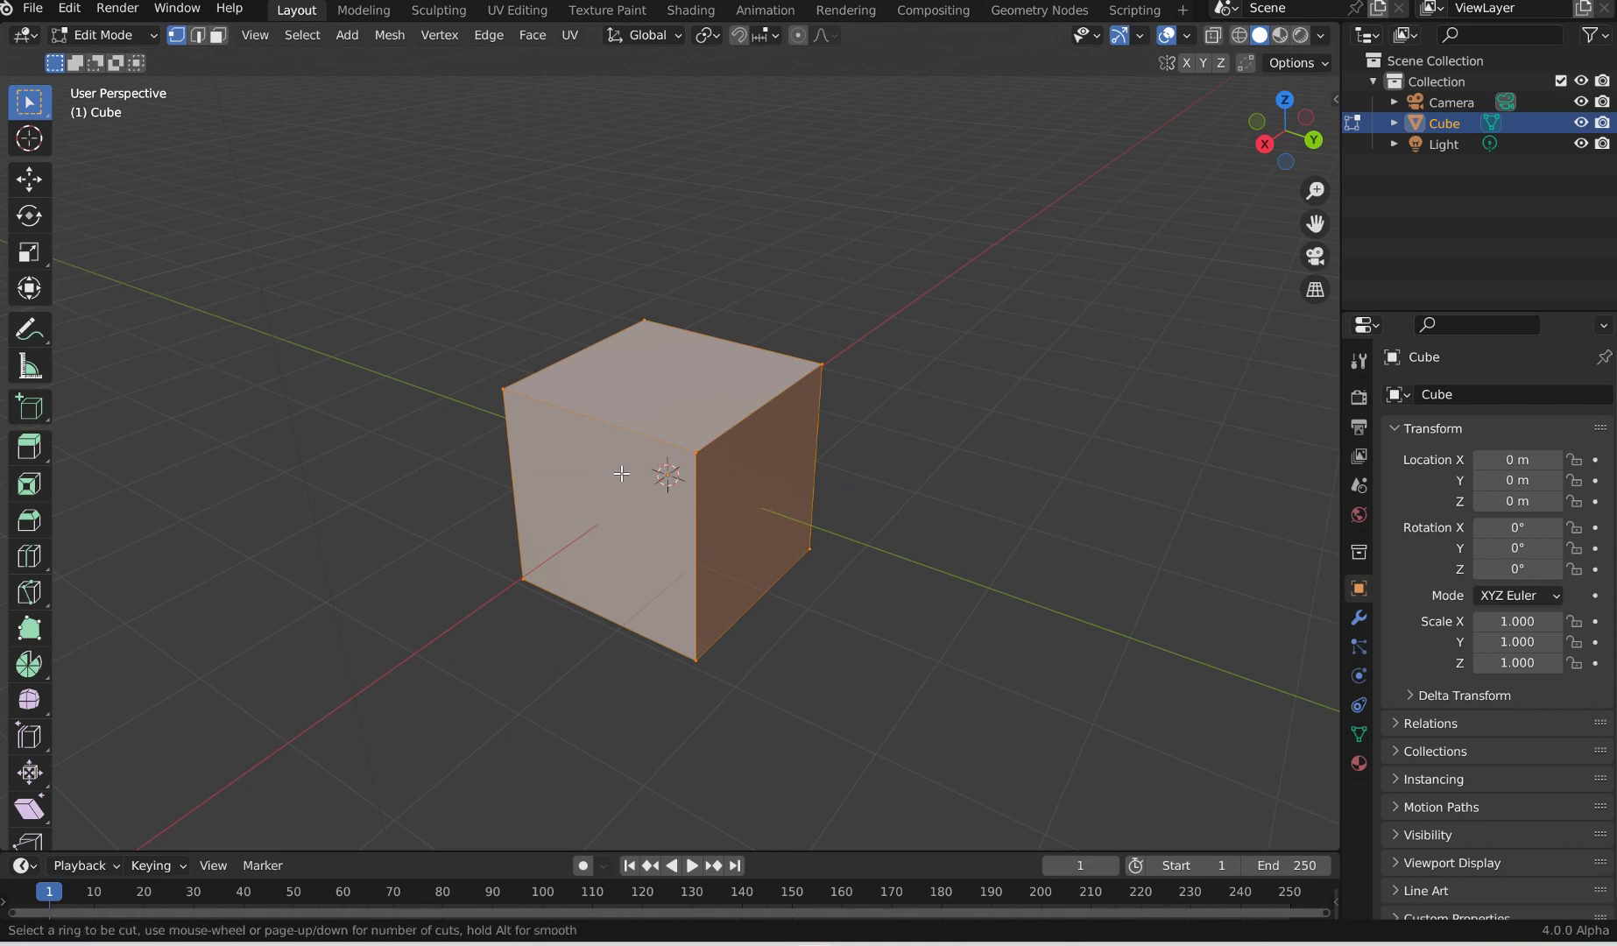
pyautogui.click(534, 413)
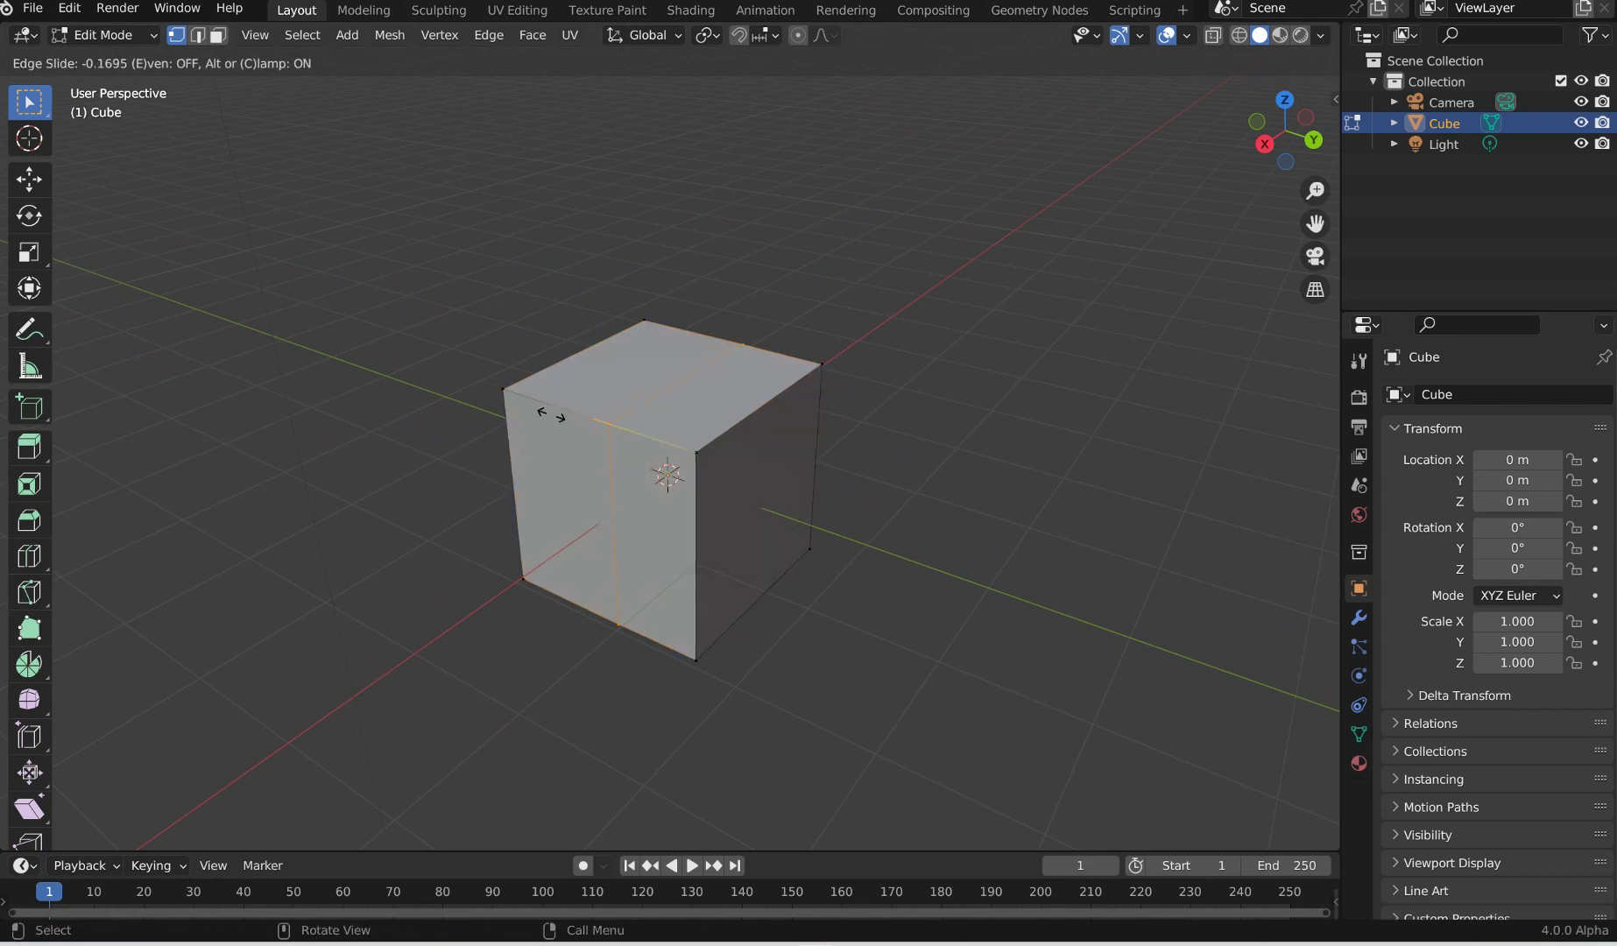
pyautogui.click(541, 406)
# Step: Bevel the new edge loop into a narrow two-edge band, then play and stop the animation
pyautogui.hotkey('ctrl', 'b')
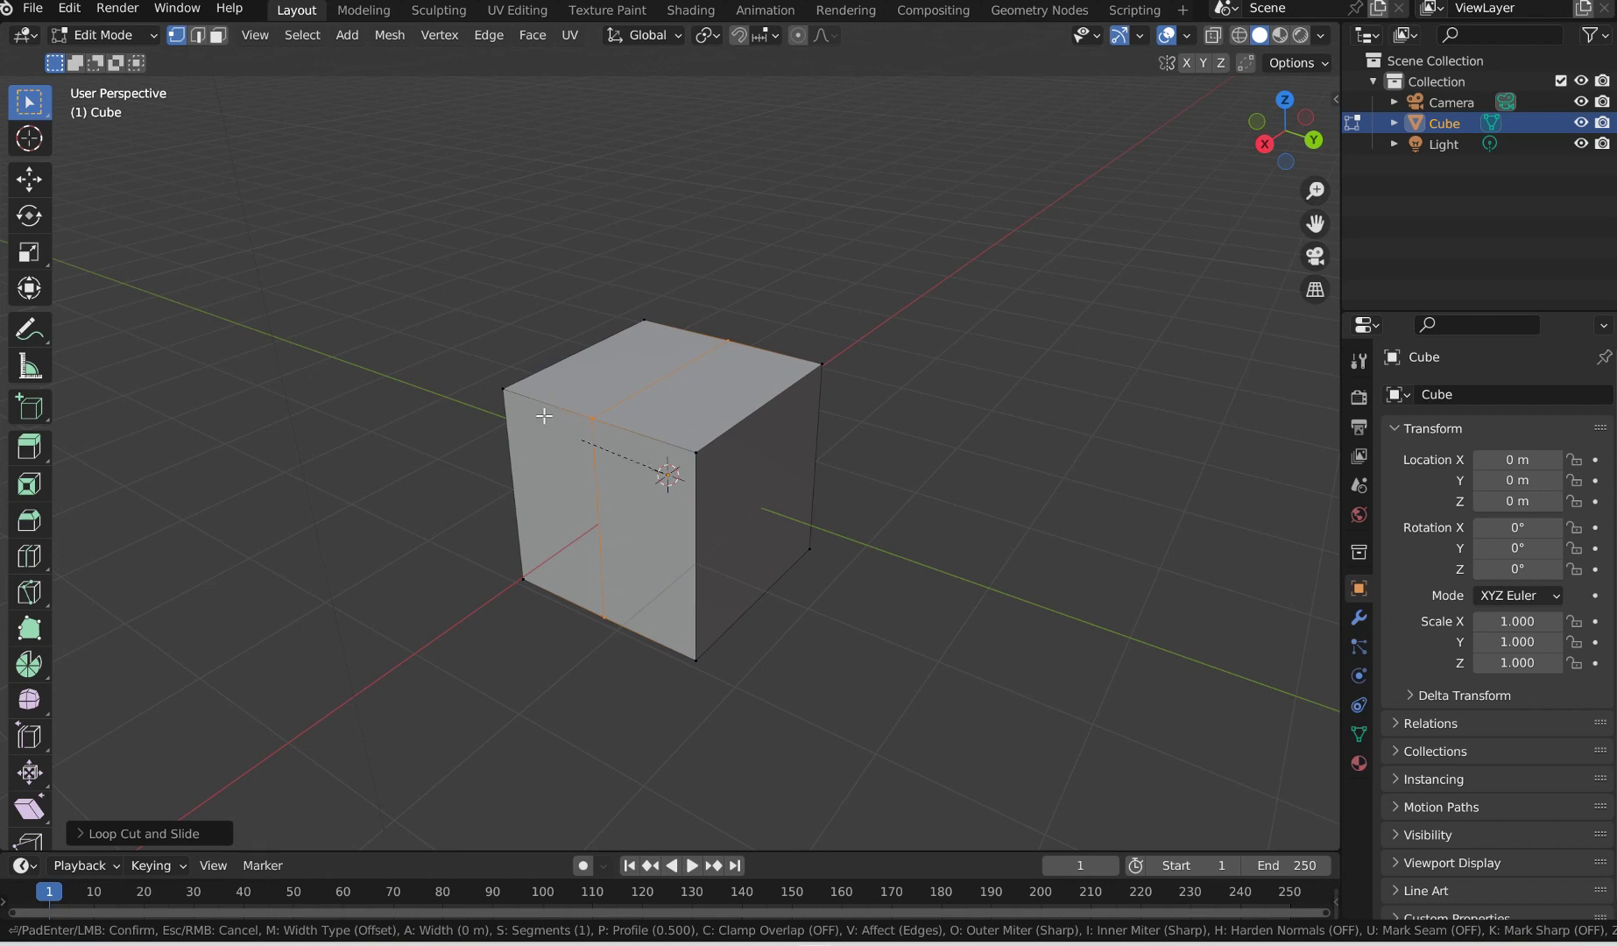
pyautogui.click(509, 384)
pyautogui.press('space')
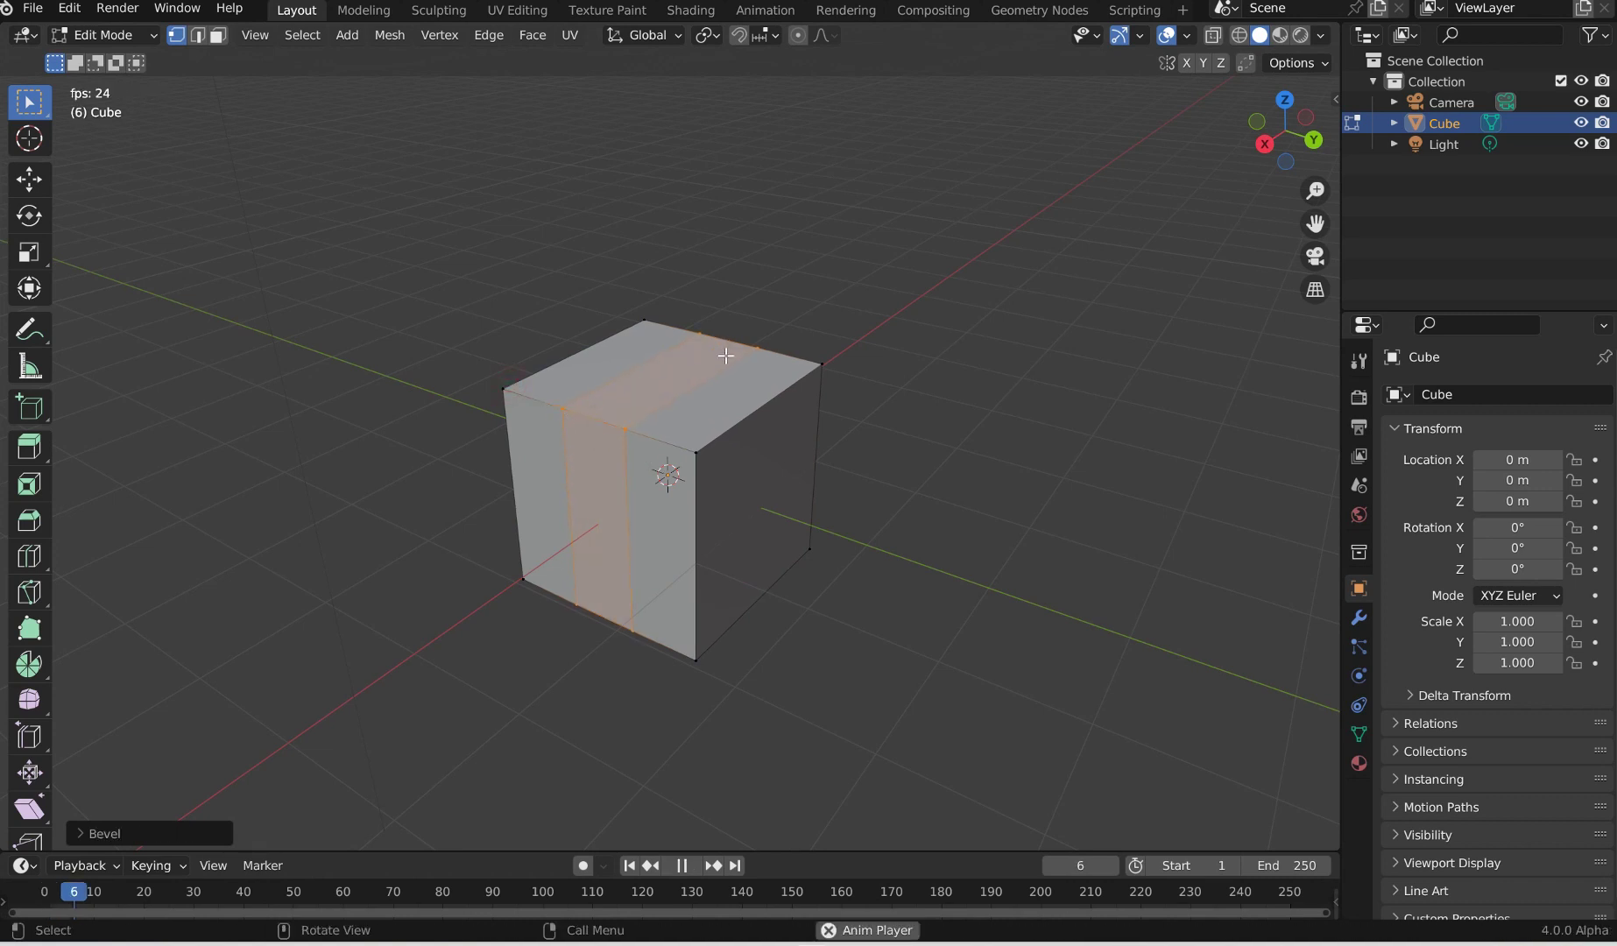
pyautogui.press('space')
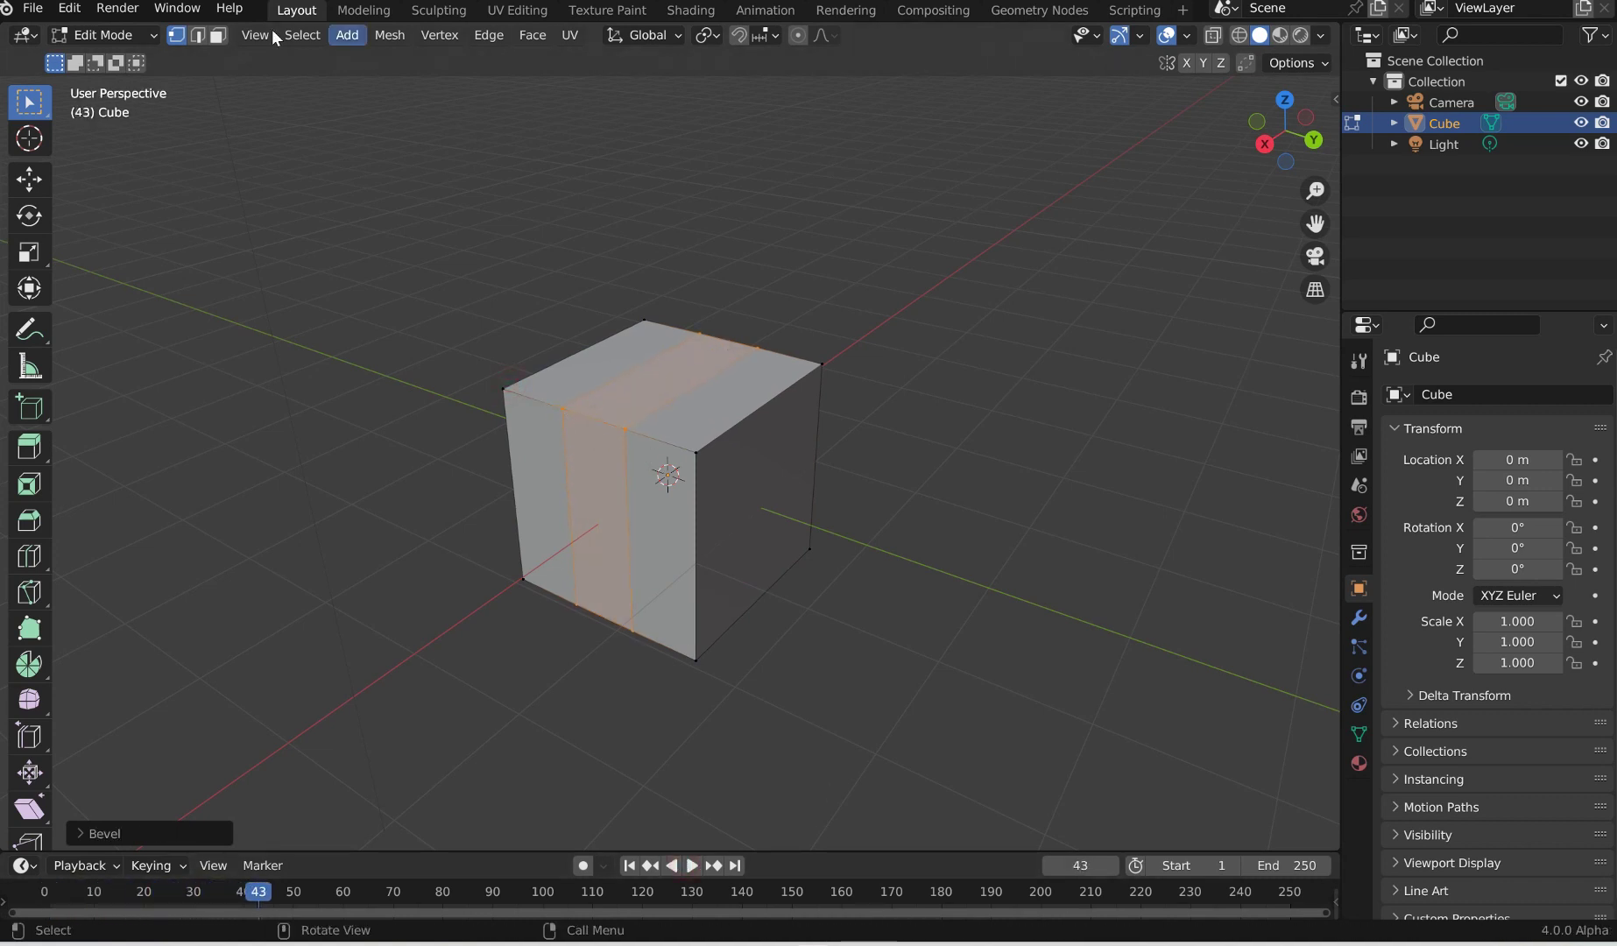
# Step: In the Keymap preferences, set selection to the right mouse button and Spacebar Action to Search
pyautogui.click(71, 13)
pyautogui.click(138, 282)
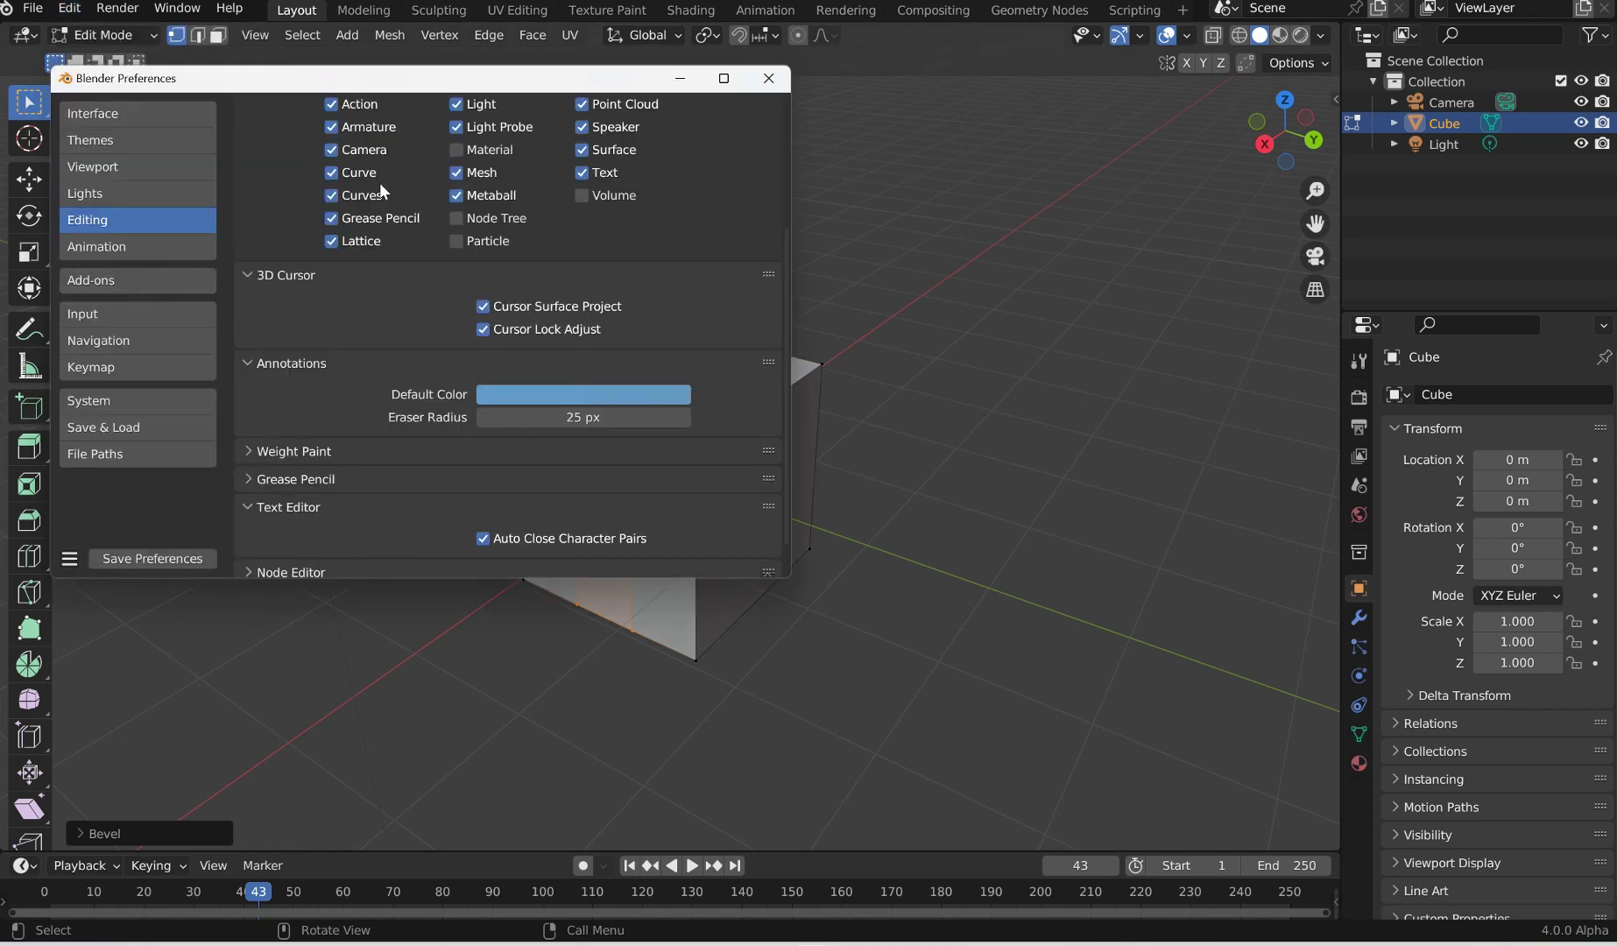
pyautogui.scroll(5, 394, 219)
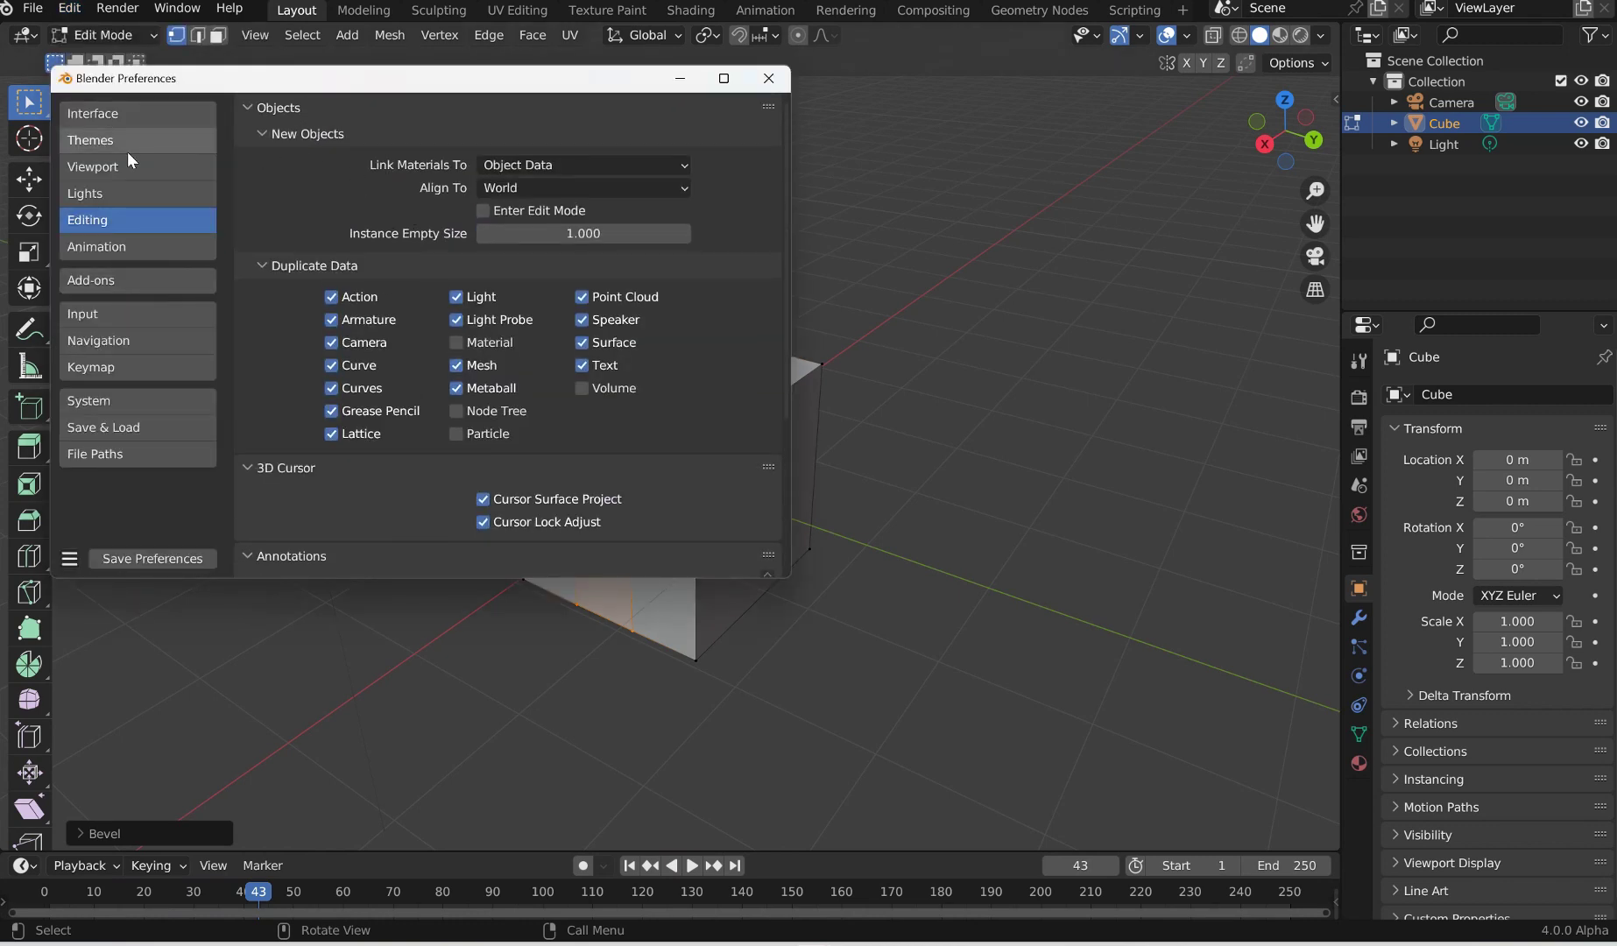
pyautogui.click(108, 369)
pyautogui.click(734, 196)
pyautogui.click(728, 221)
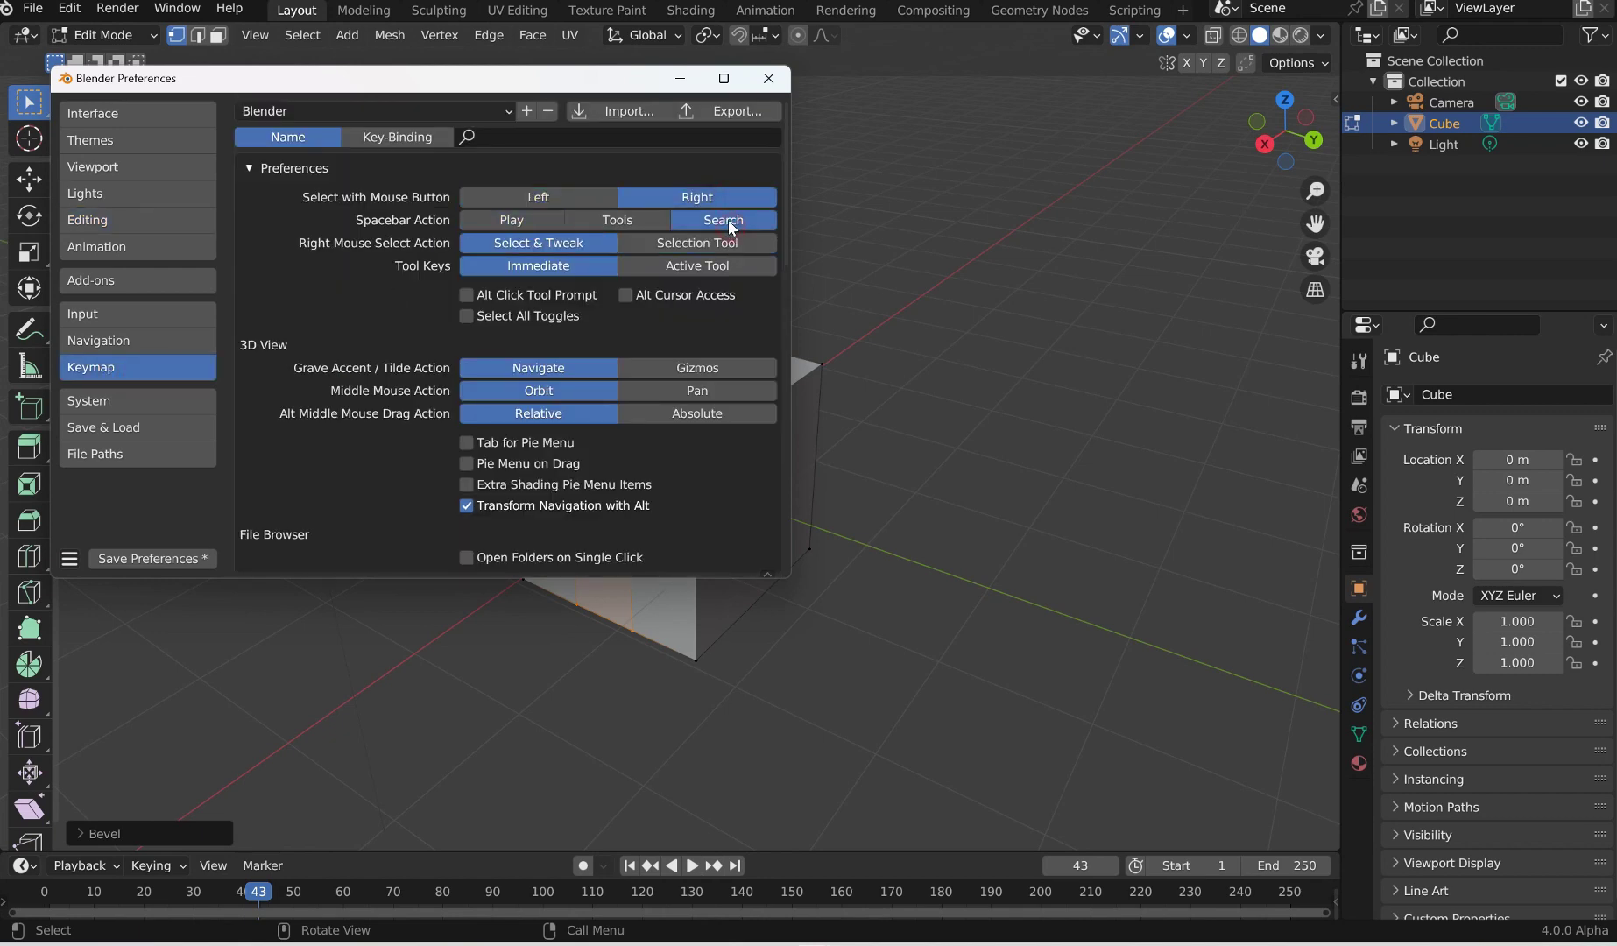
pyautogui.click(769, 78)
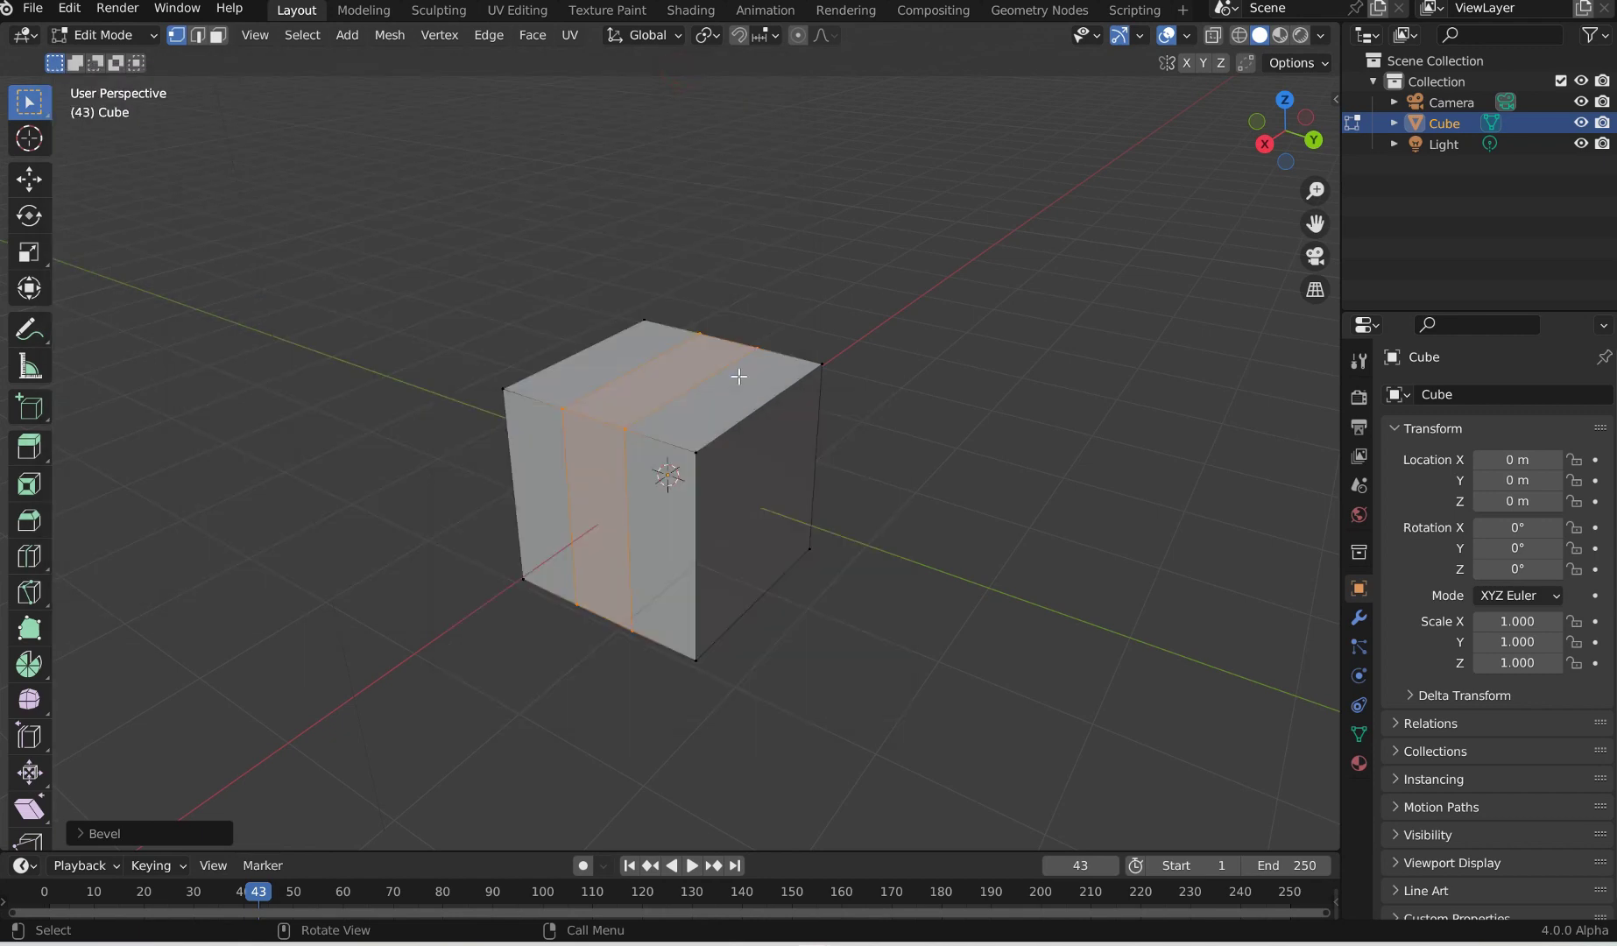
# Step: Extrude the band faces inward along their normals, then return to Object Mode
pyautogui.press('space')
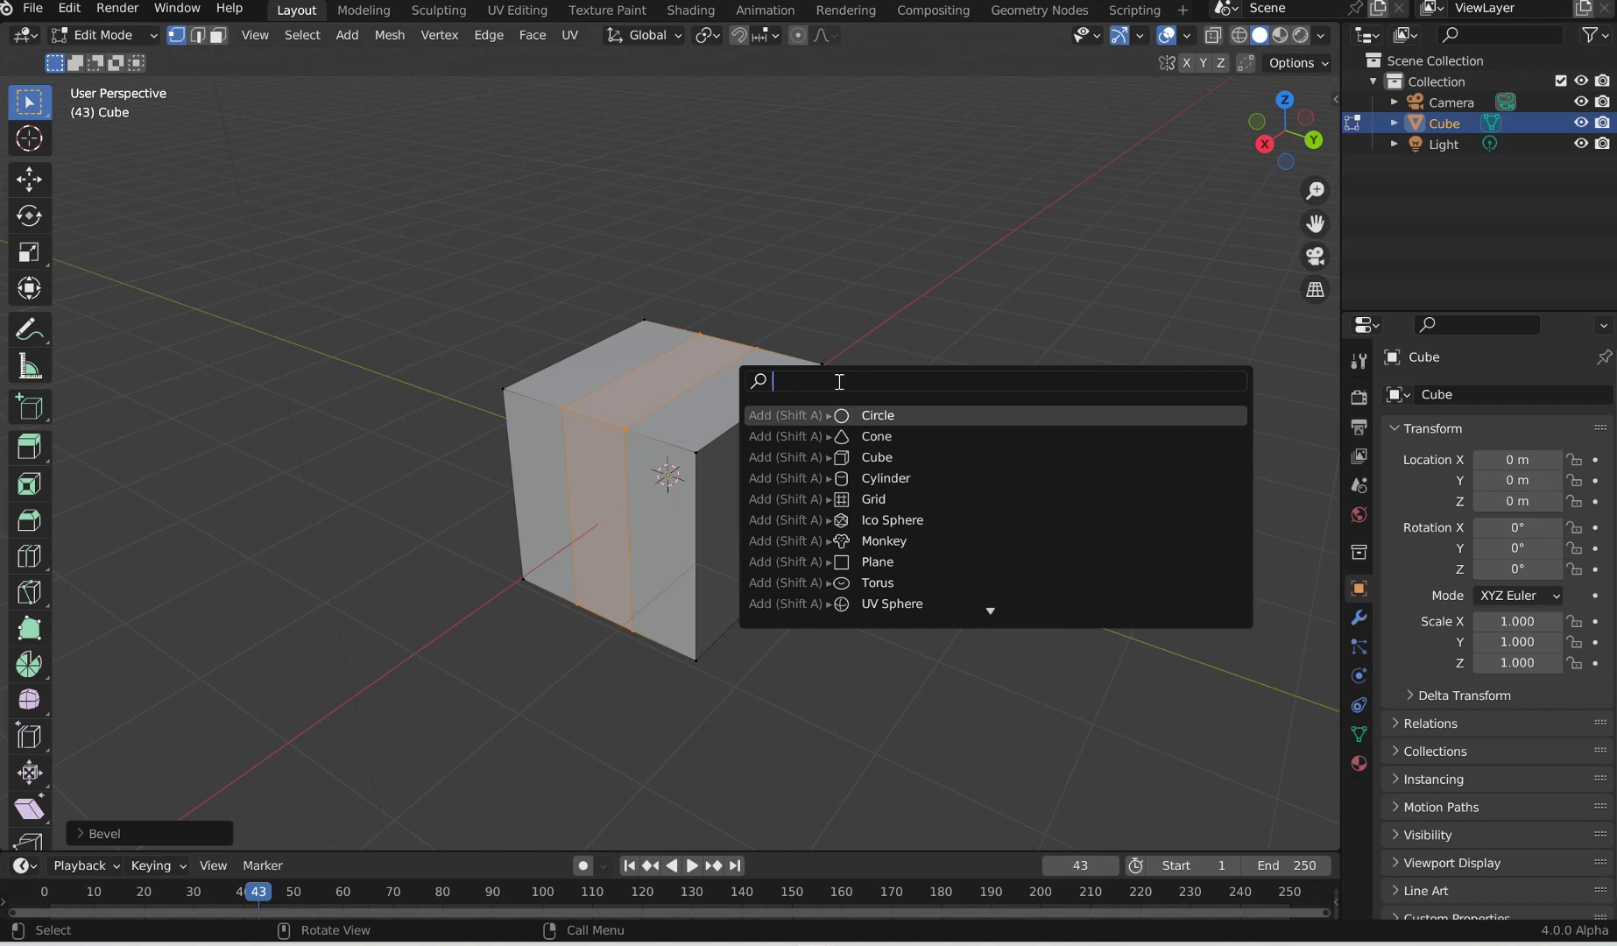
pyautogui.write('extrud')
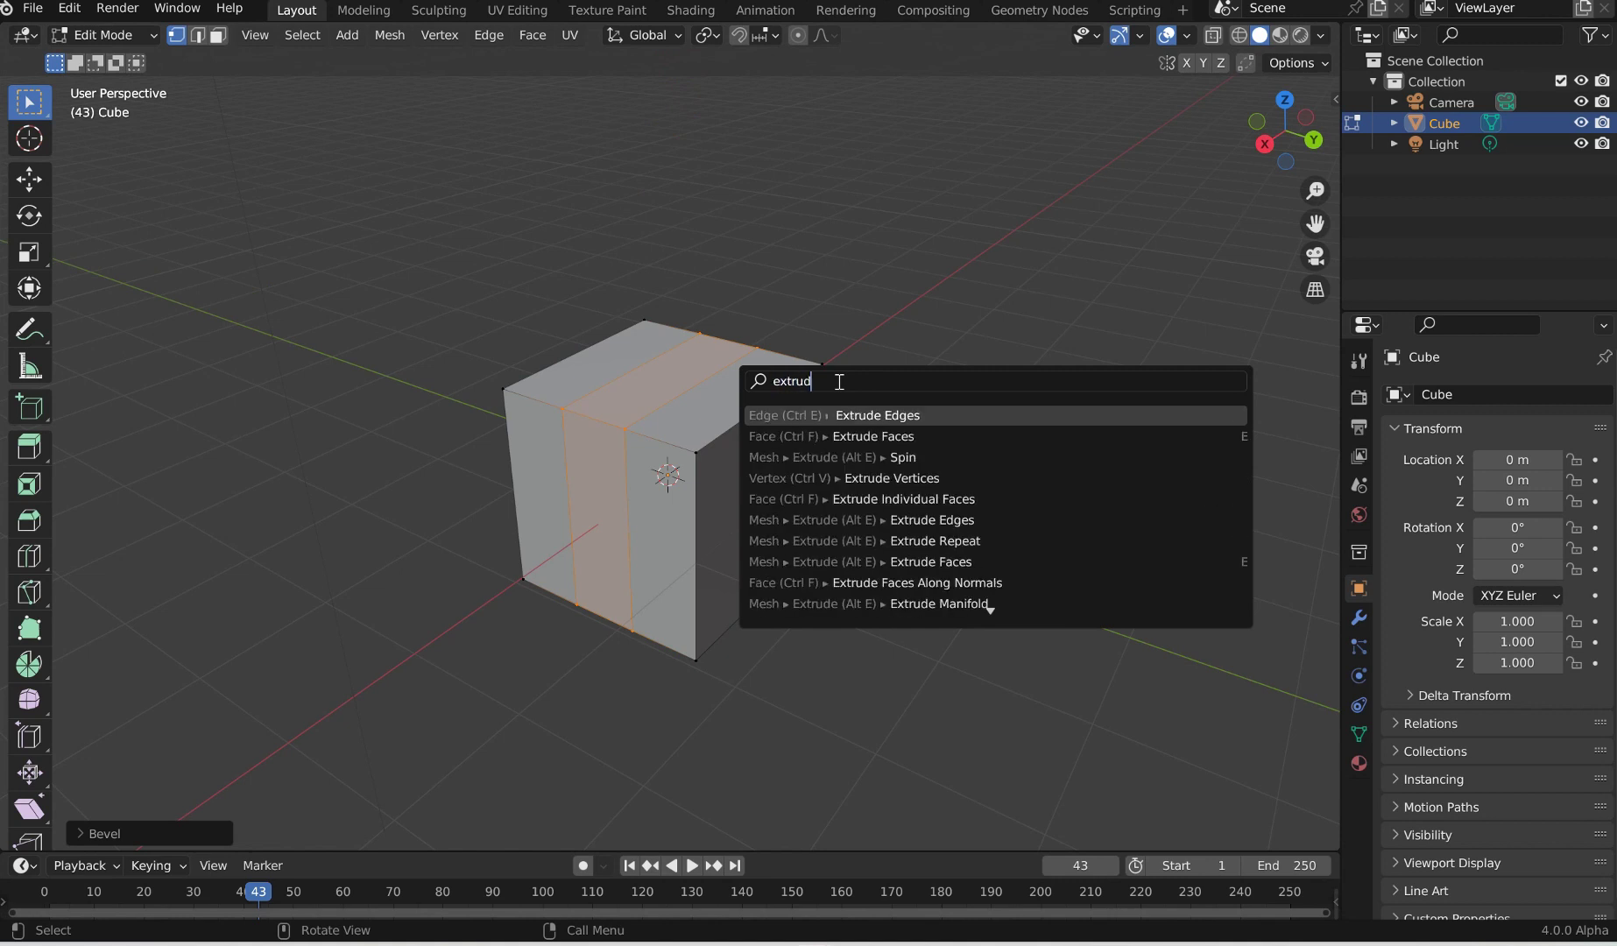
pyautogui.write('e al')
pyautogui.press('Return')
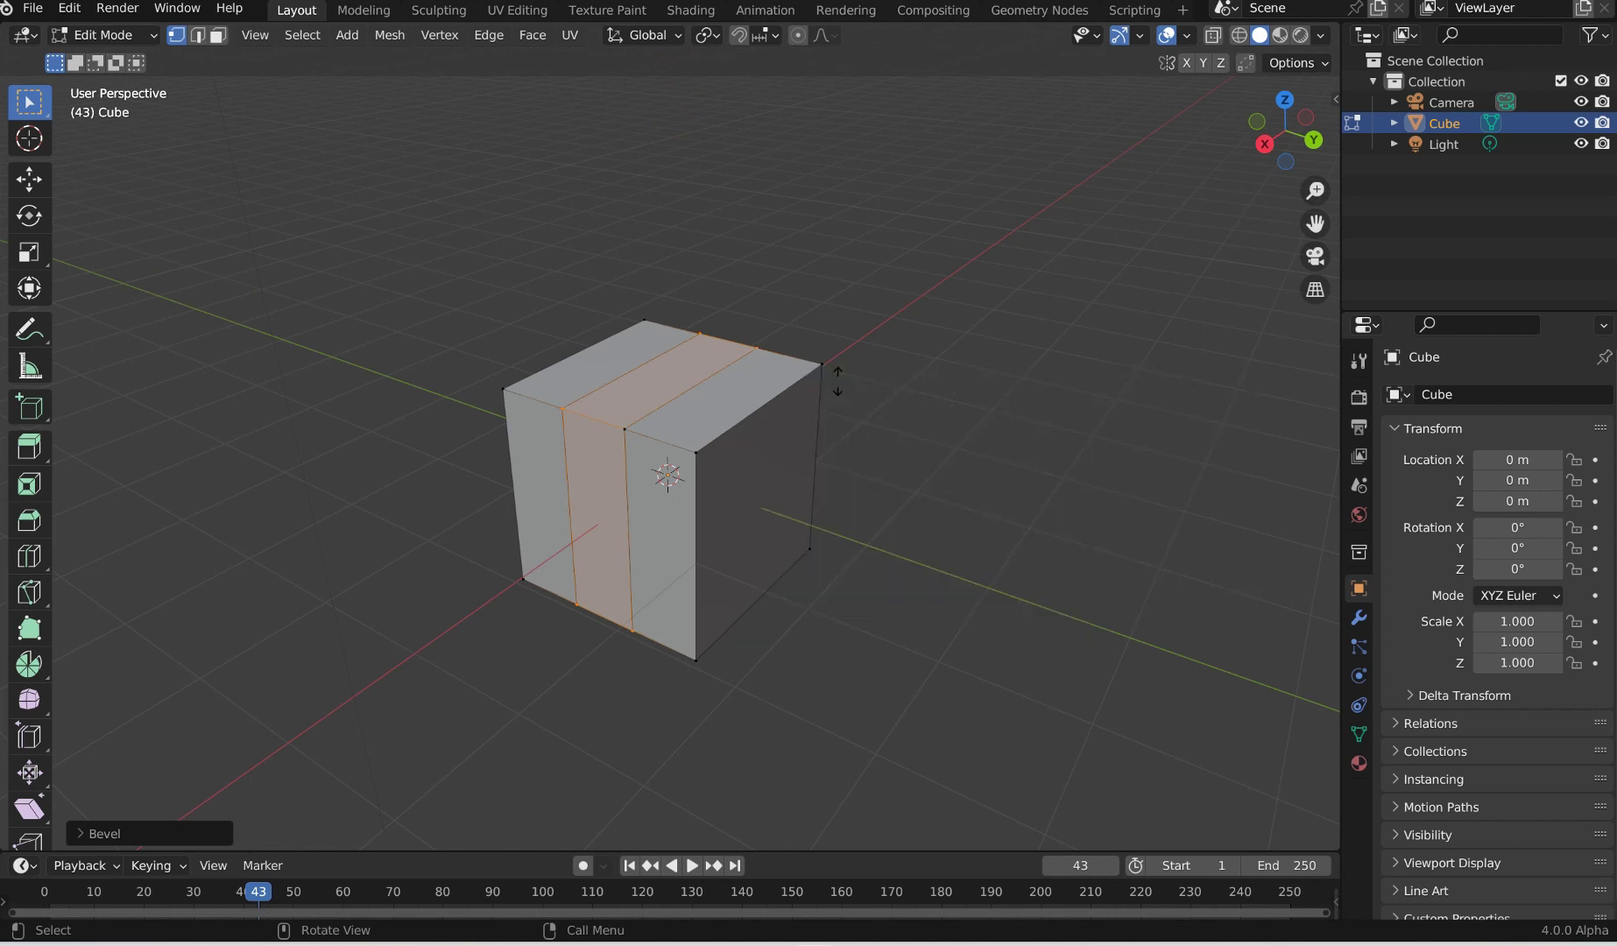
pyautogui.click(709, 396)
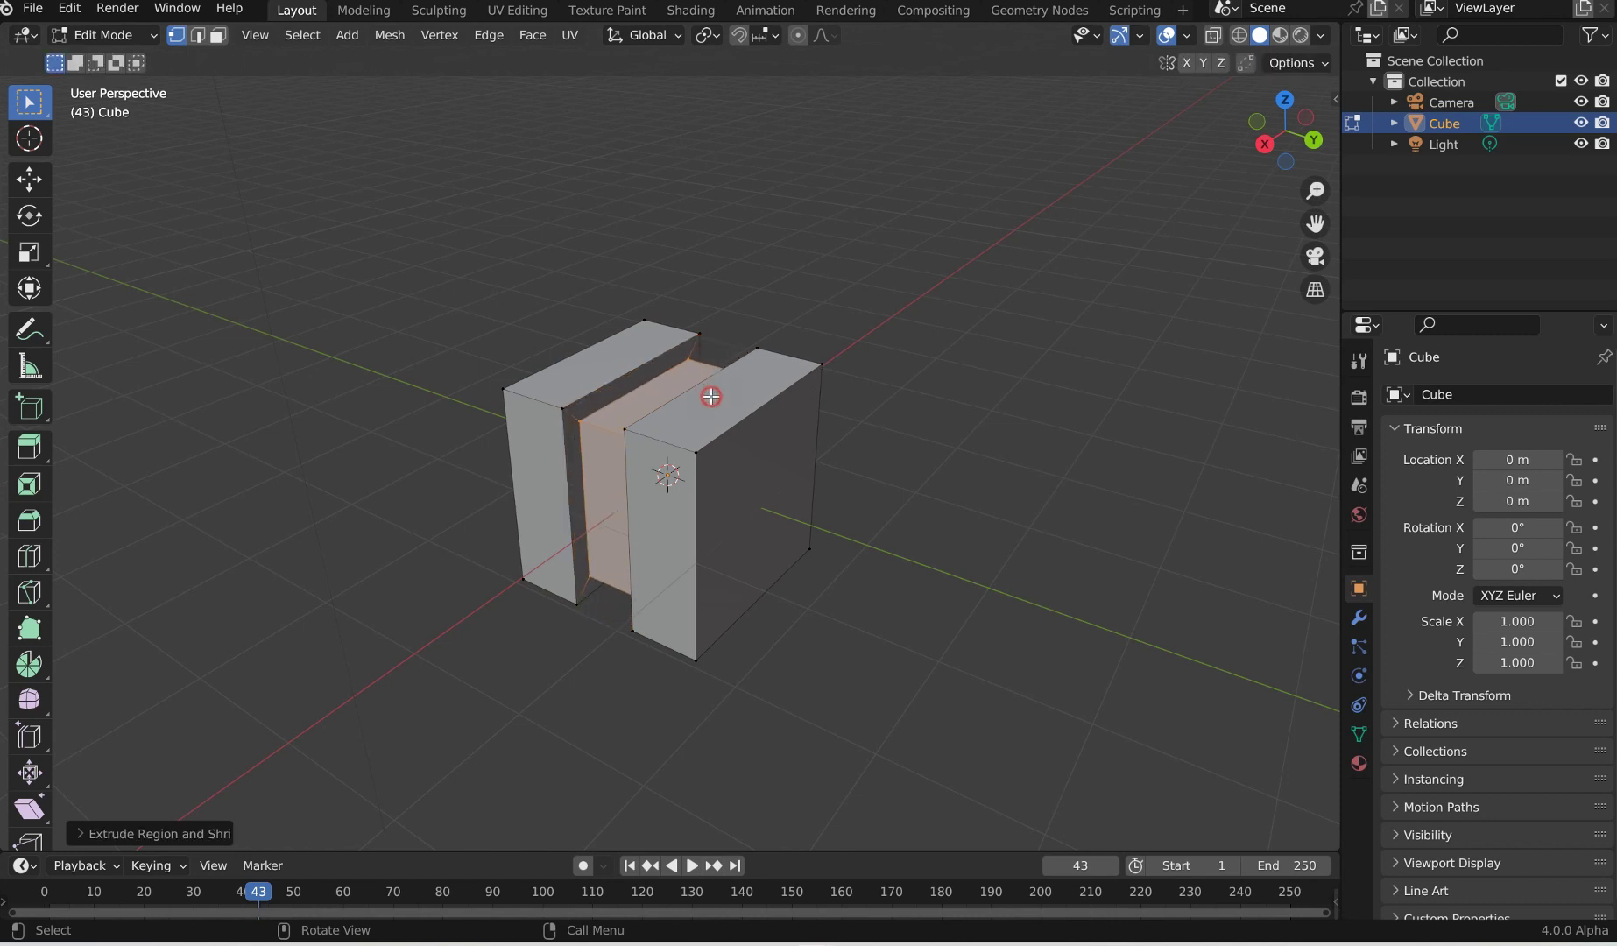
pyautogui.press('s')
pyautogui.press('Escape')
pyautogui.moveTo(809, 289); pyautogui.dragTo(880, 332, button='middle')
pyautogui.press('Tab')
pyautogui.moveTo(834, 264); pyautogui.dragTo(1048, 158, button='middle')
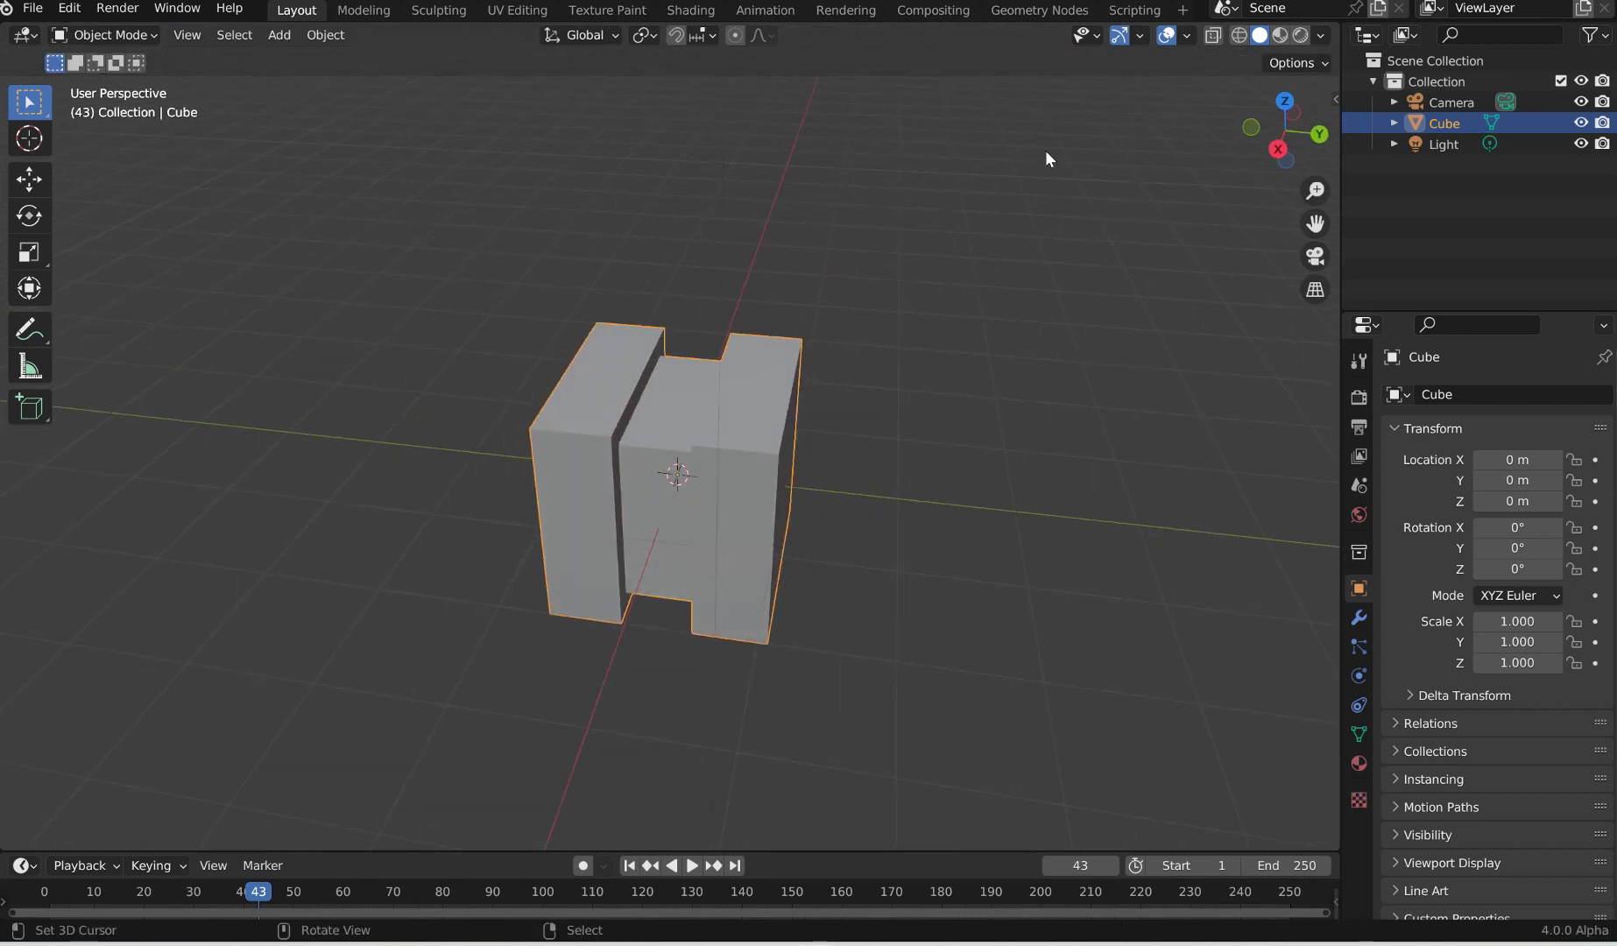
# Step: Enable Cavity shading of type Both with World Space Valley 1.769 and Ridge 1.456
pyautogui.click(1323, 36)
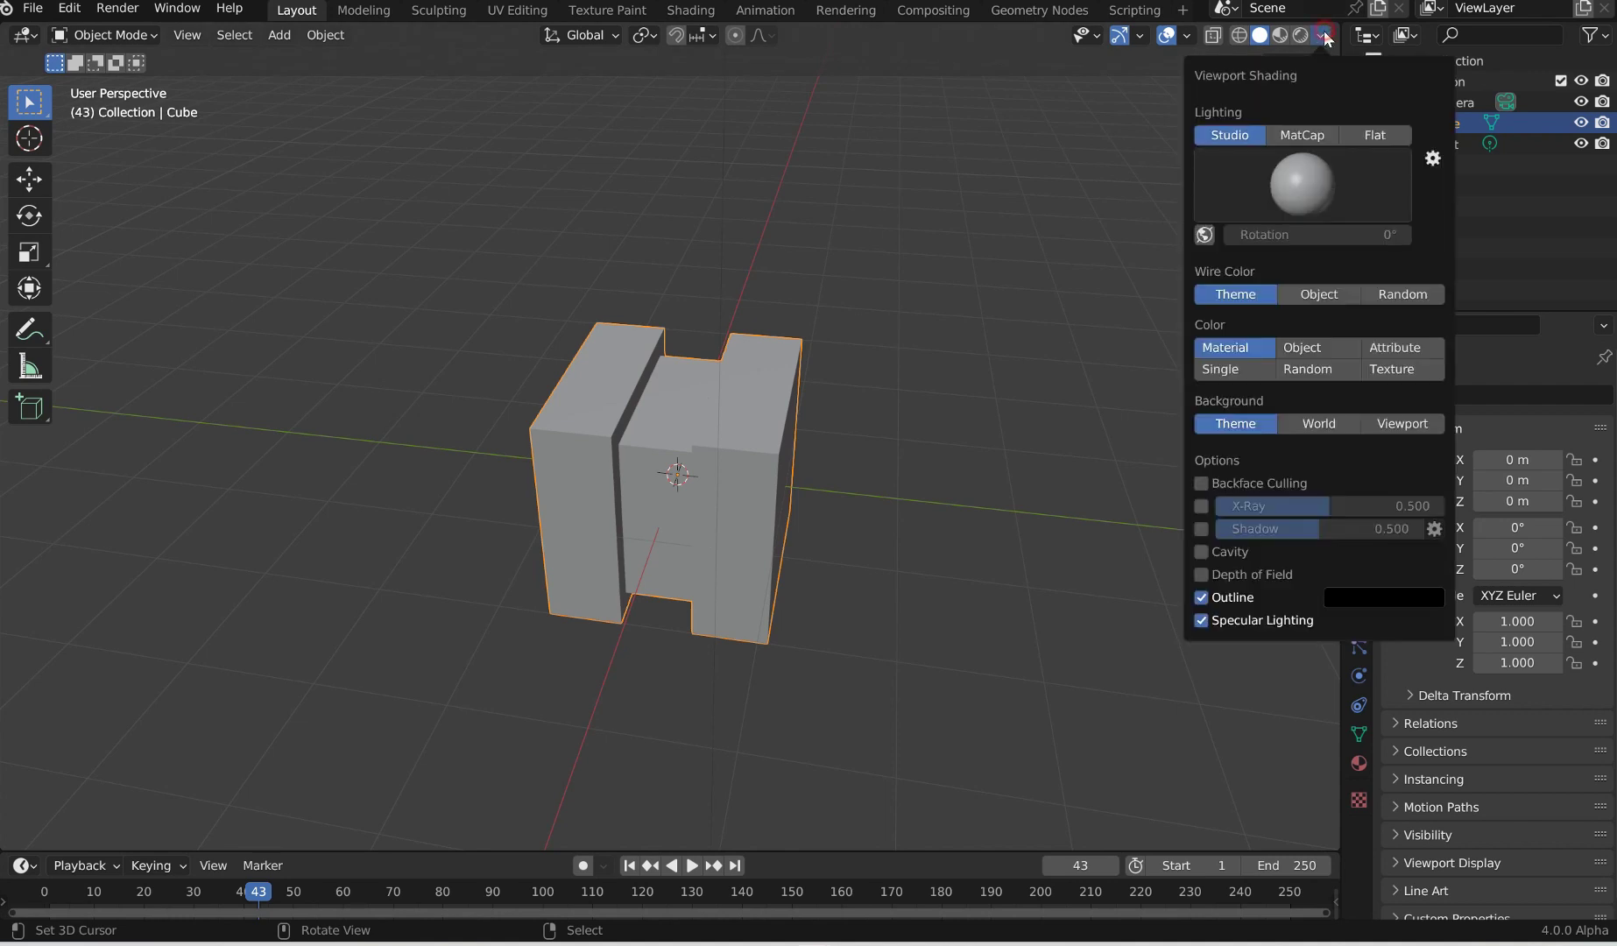
pyautogui.click(1202, 550)
pyautogui.click(1388, 552)
pyautogui.click(1387, 617)
pyautogui.moveTo(1371, 599); pyautogui.dragTo(1420, 599)
pyautogui.moveTo(1277, 598); pyautogui.dragTo(1314, 597)
pyautogui.moveTo(1027, 384); pyautogui.dragTo(656, 368, button='middle')
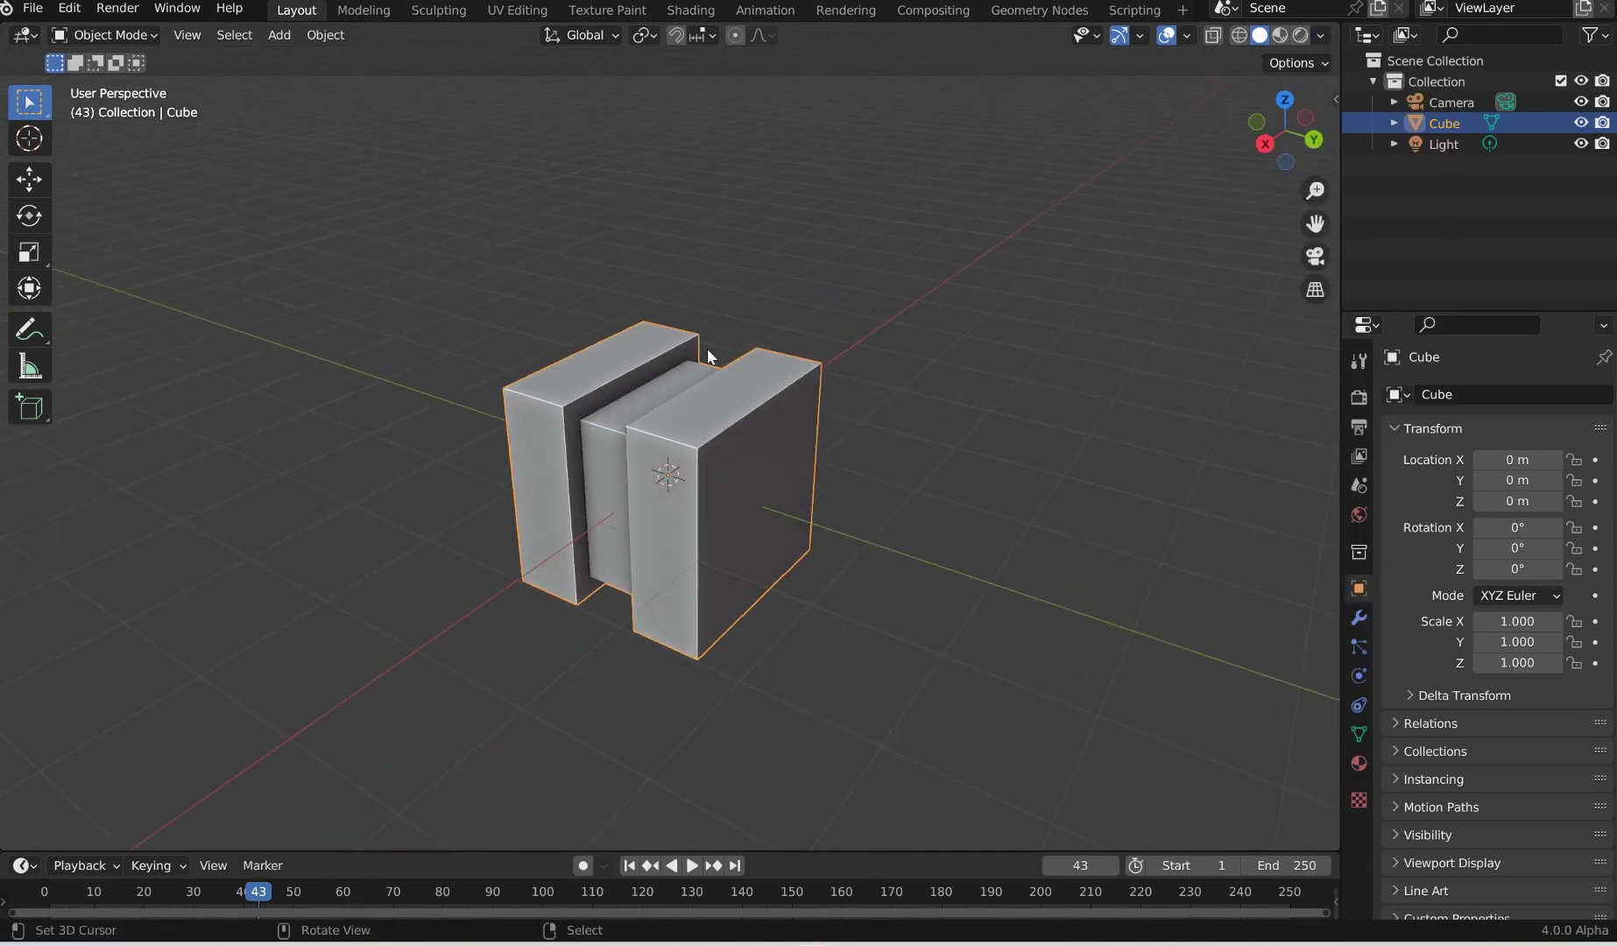
pyautogui.scroll(1, 767, 400)
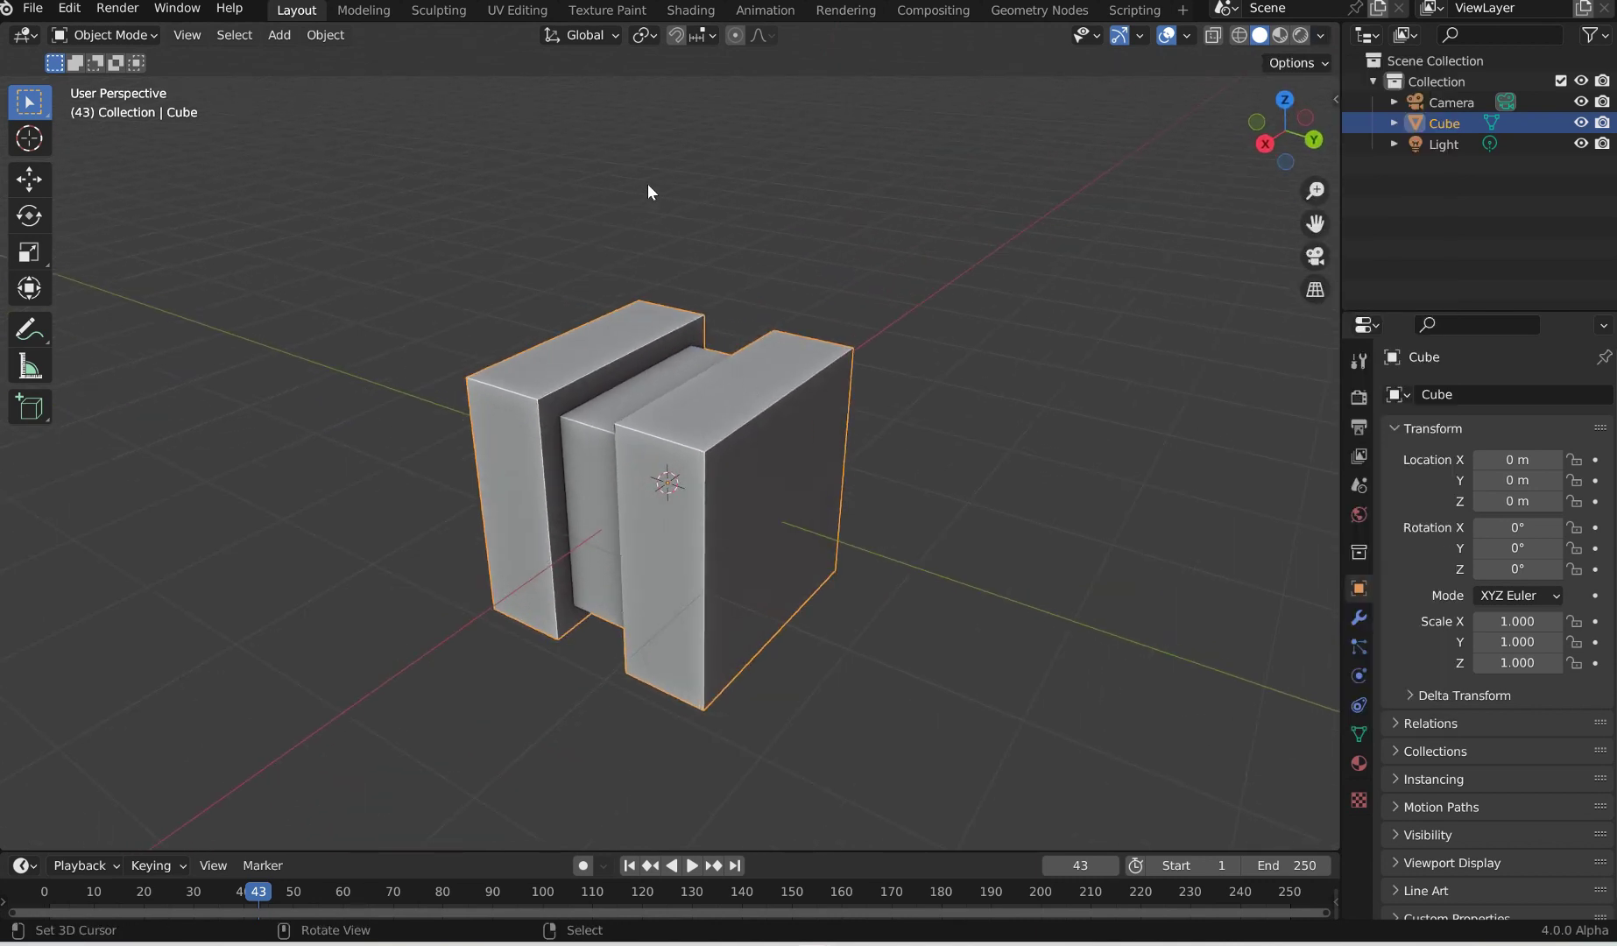
# Step: Switch the Cube into Vertex Paint mode
pyautogui.hotkey('ctrl', 'Tab')
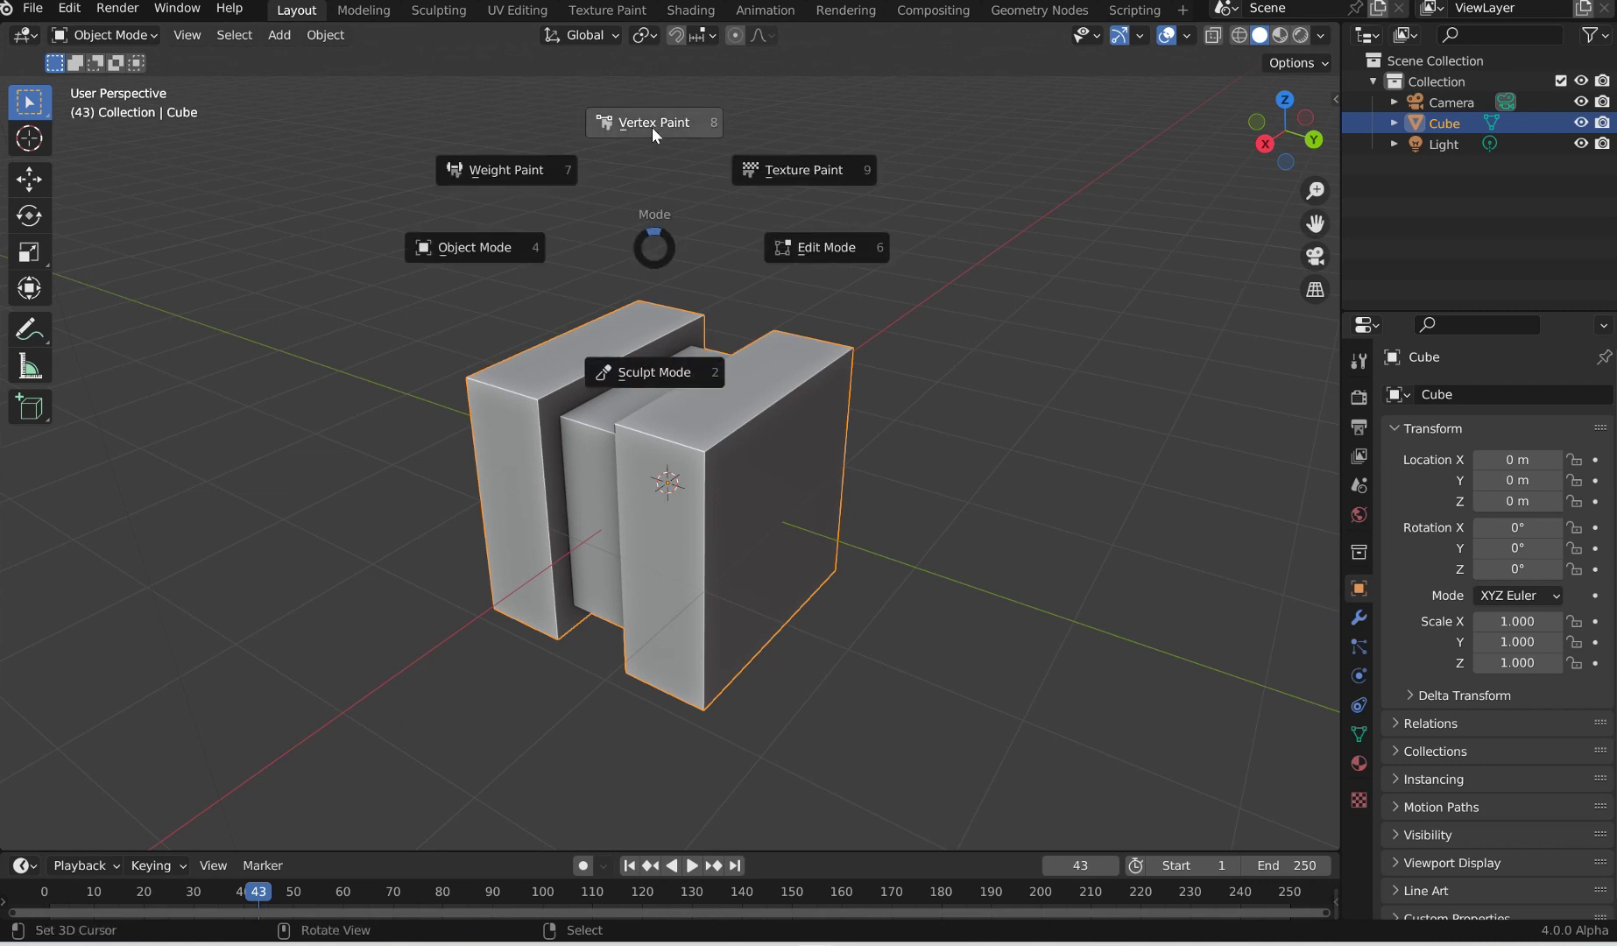
pyautogui.click(652, 128)
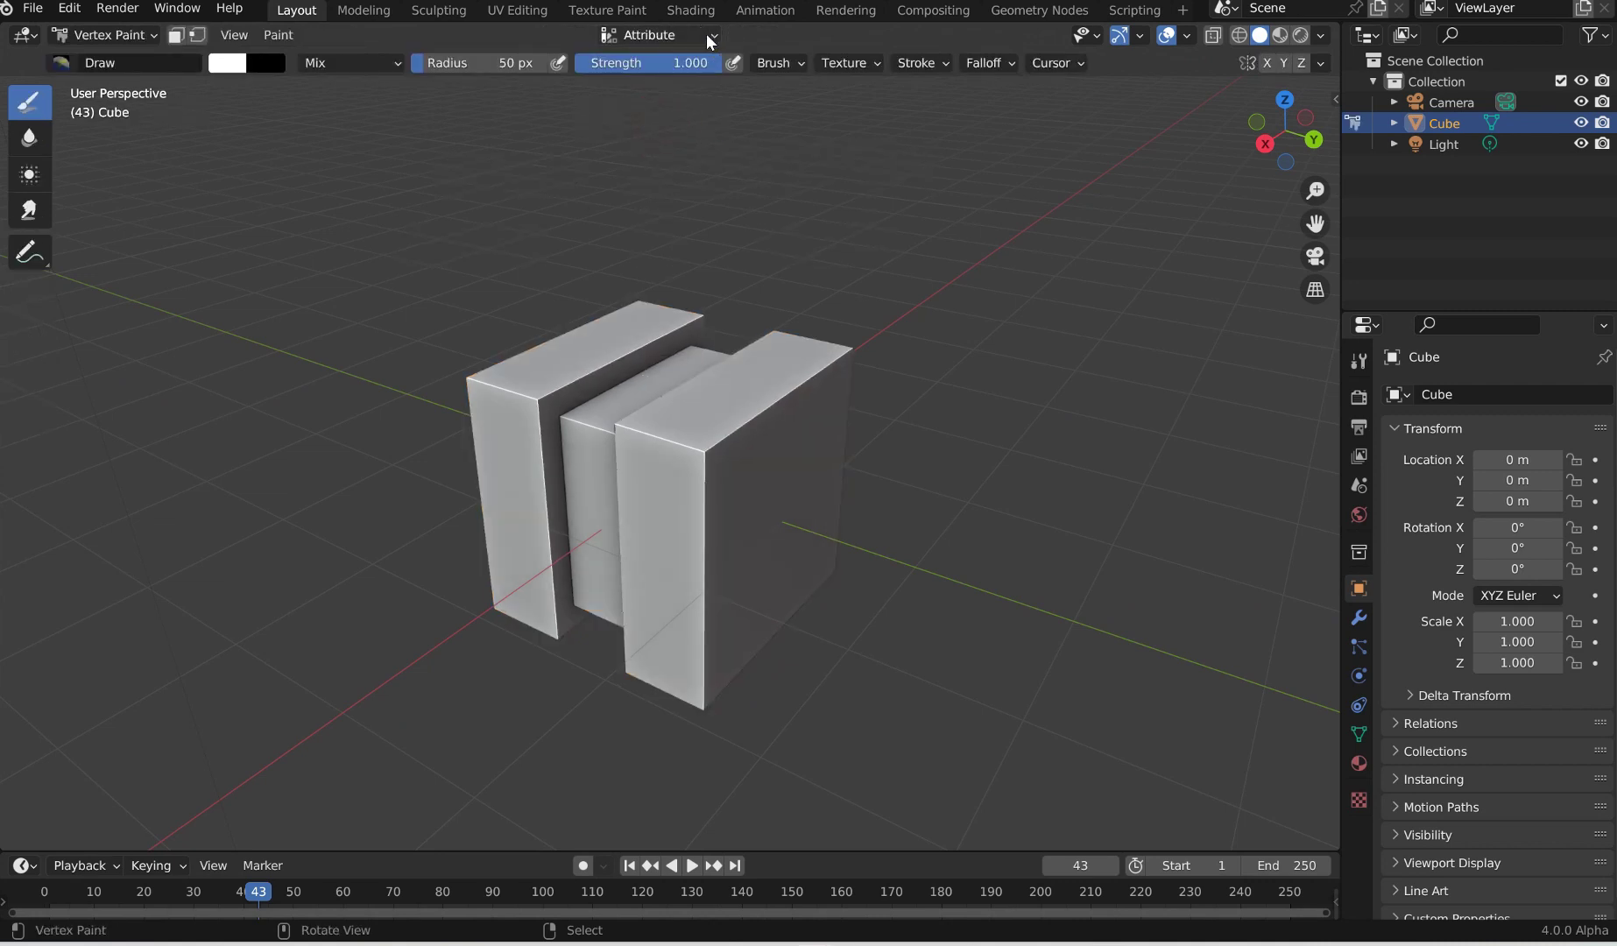
pyautogui.click(684, 39)
pyautogui.click(690, 37)
# Step: Add a blue Color attribute and paint white onto the front block's corner
pyautogui.click(773, 73)
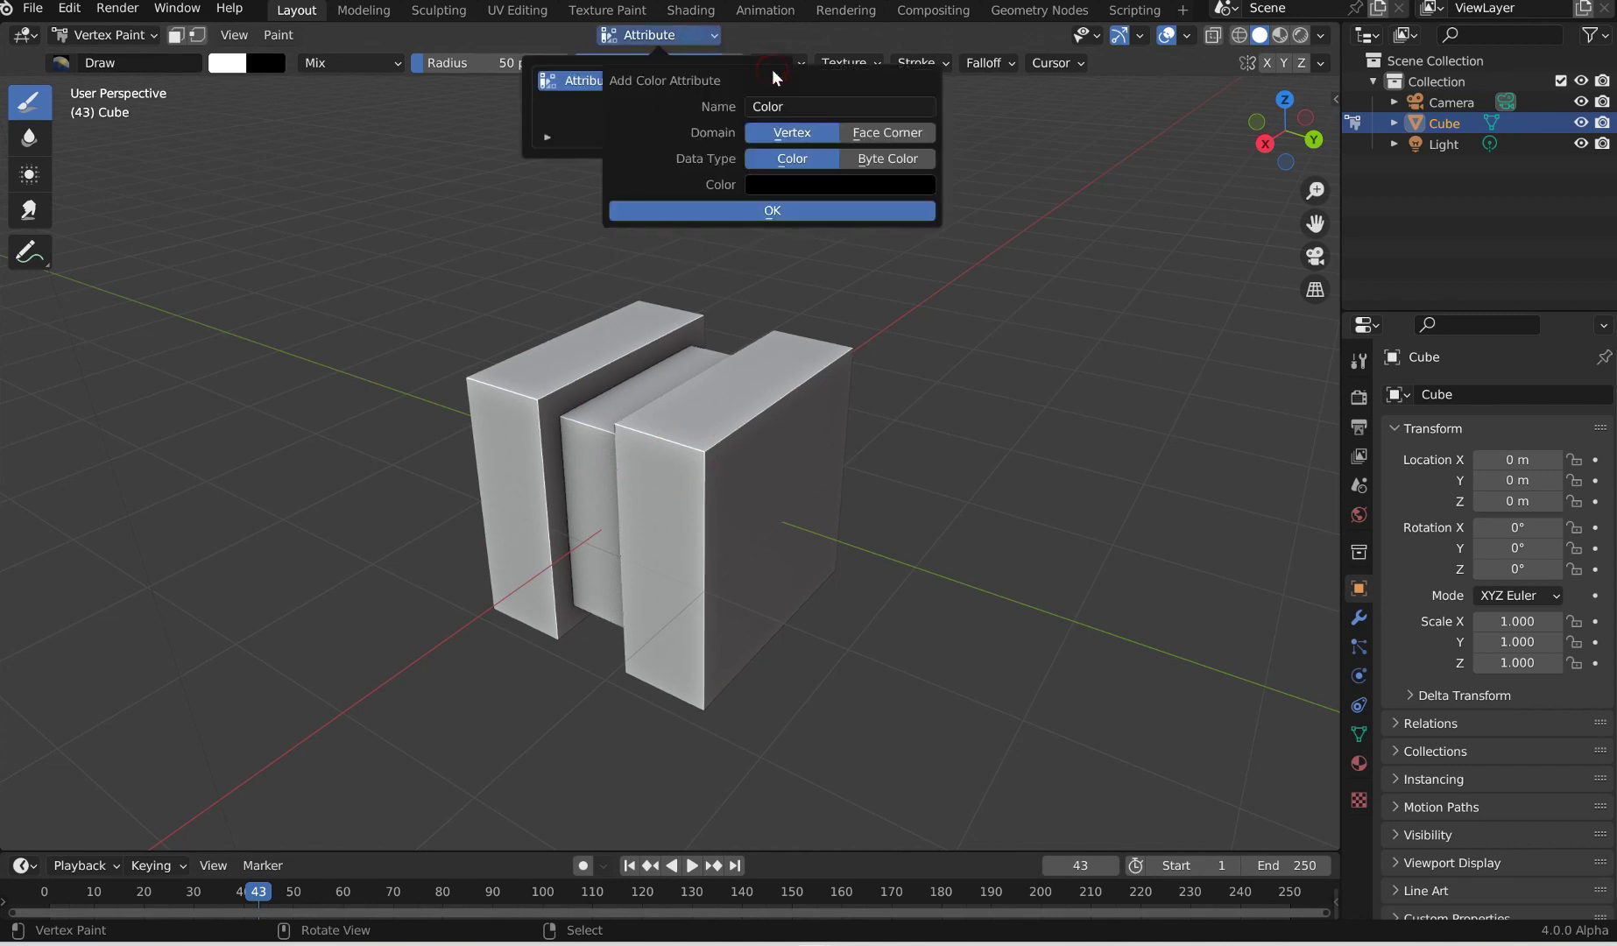
pyautogui.click(805, 184)
pyautogui.click(967, 294)
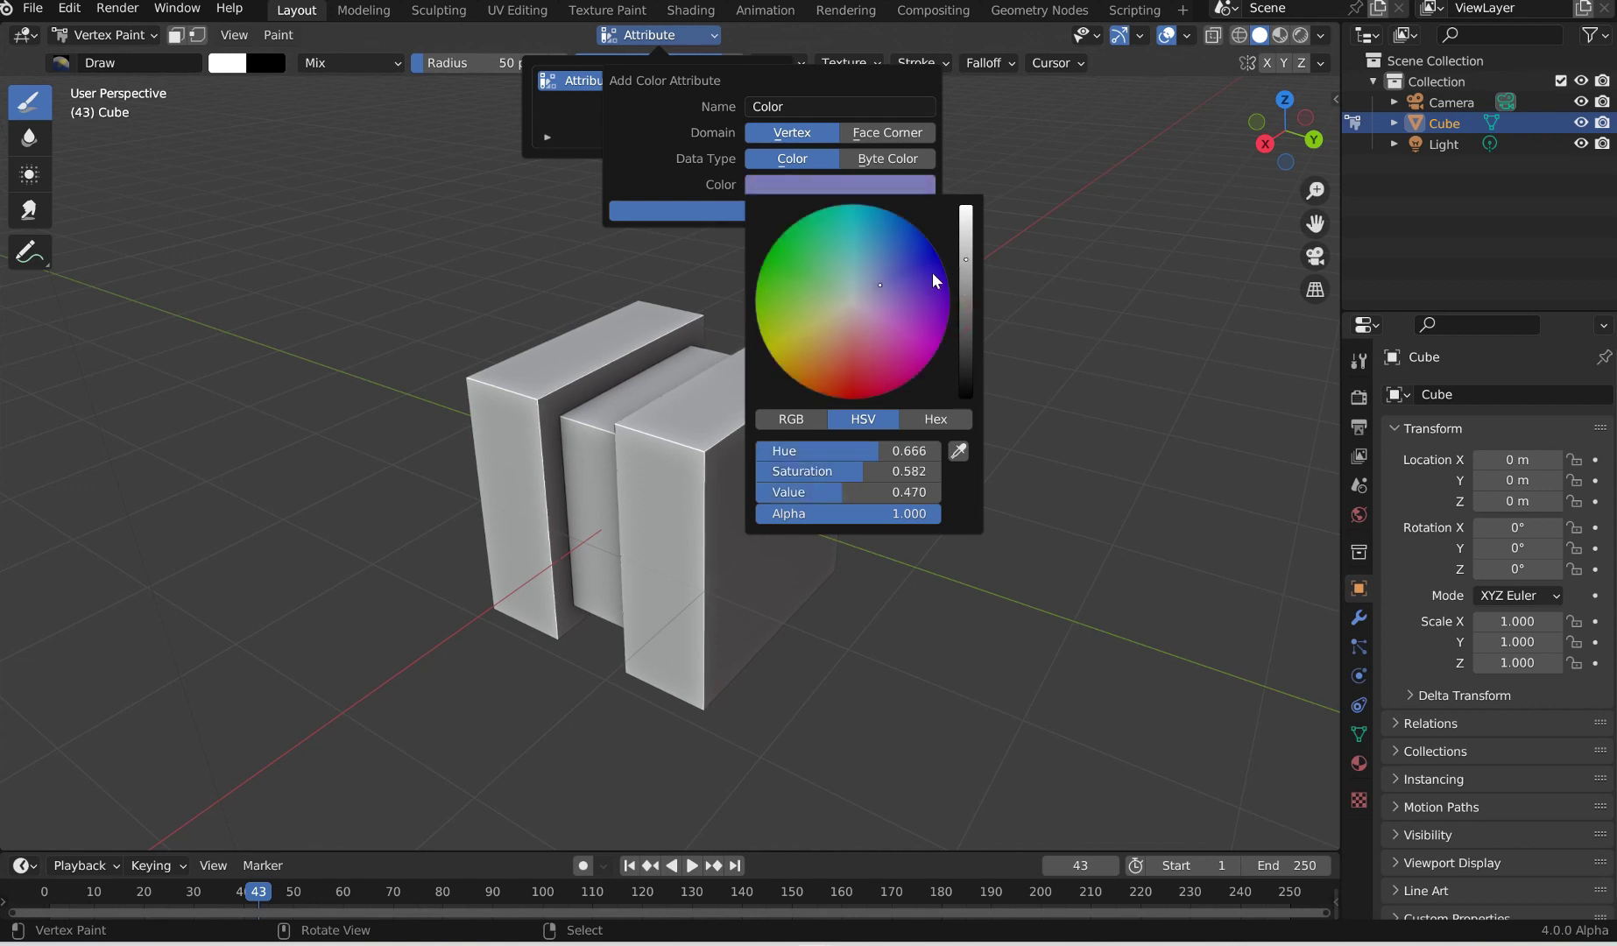
pyautogui.moveTo(906, 289); pyautogui.dragTo(934, 237)
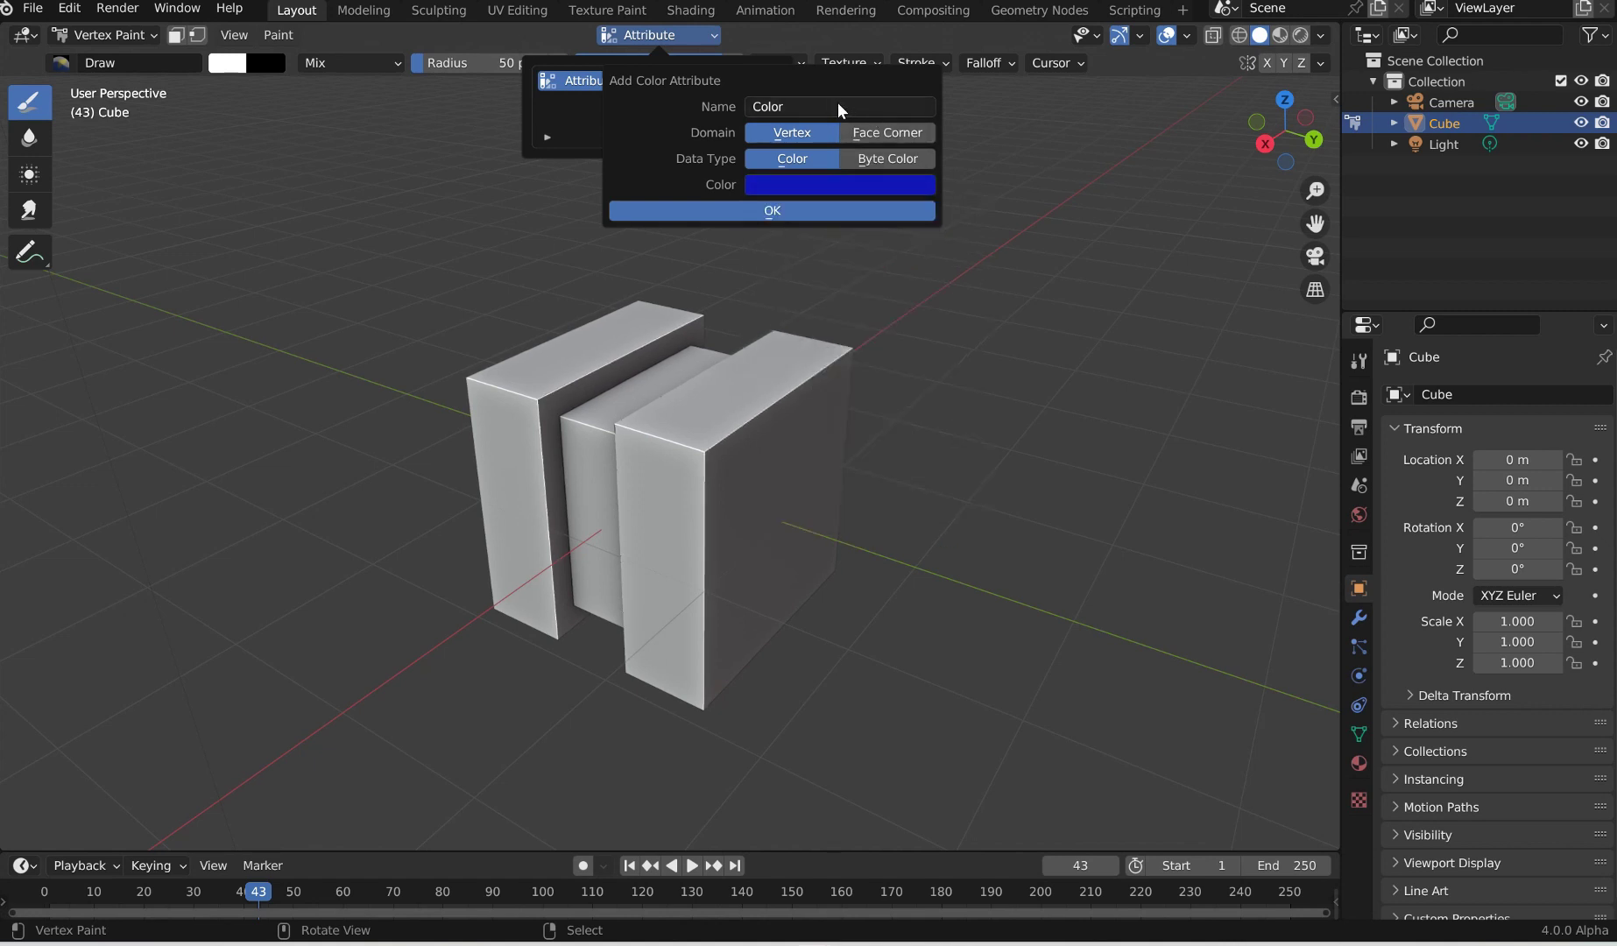
pyautogui.click(771, 210)
pyautogui.moveTo(701, 451); pyautogui.dragTo(640, 442)
pyautogui.moveTo(759, 419)
pyautogui.mouseDown(button='middle')
pyautogui.moveTo(771, 596)
pyautogui.moveTo(789, 420)
pyautogui.mouseUp(button='middle')
# Step: Add a second, green color attribute Color.001
pyautogui.click(657, 35)
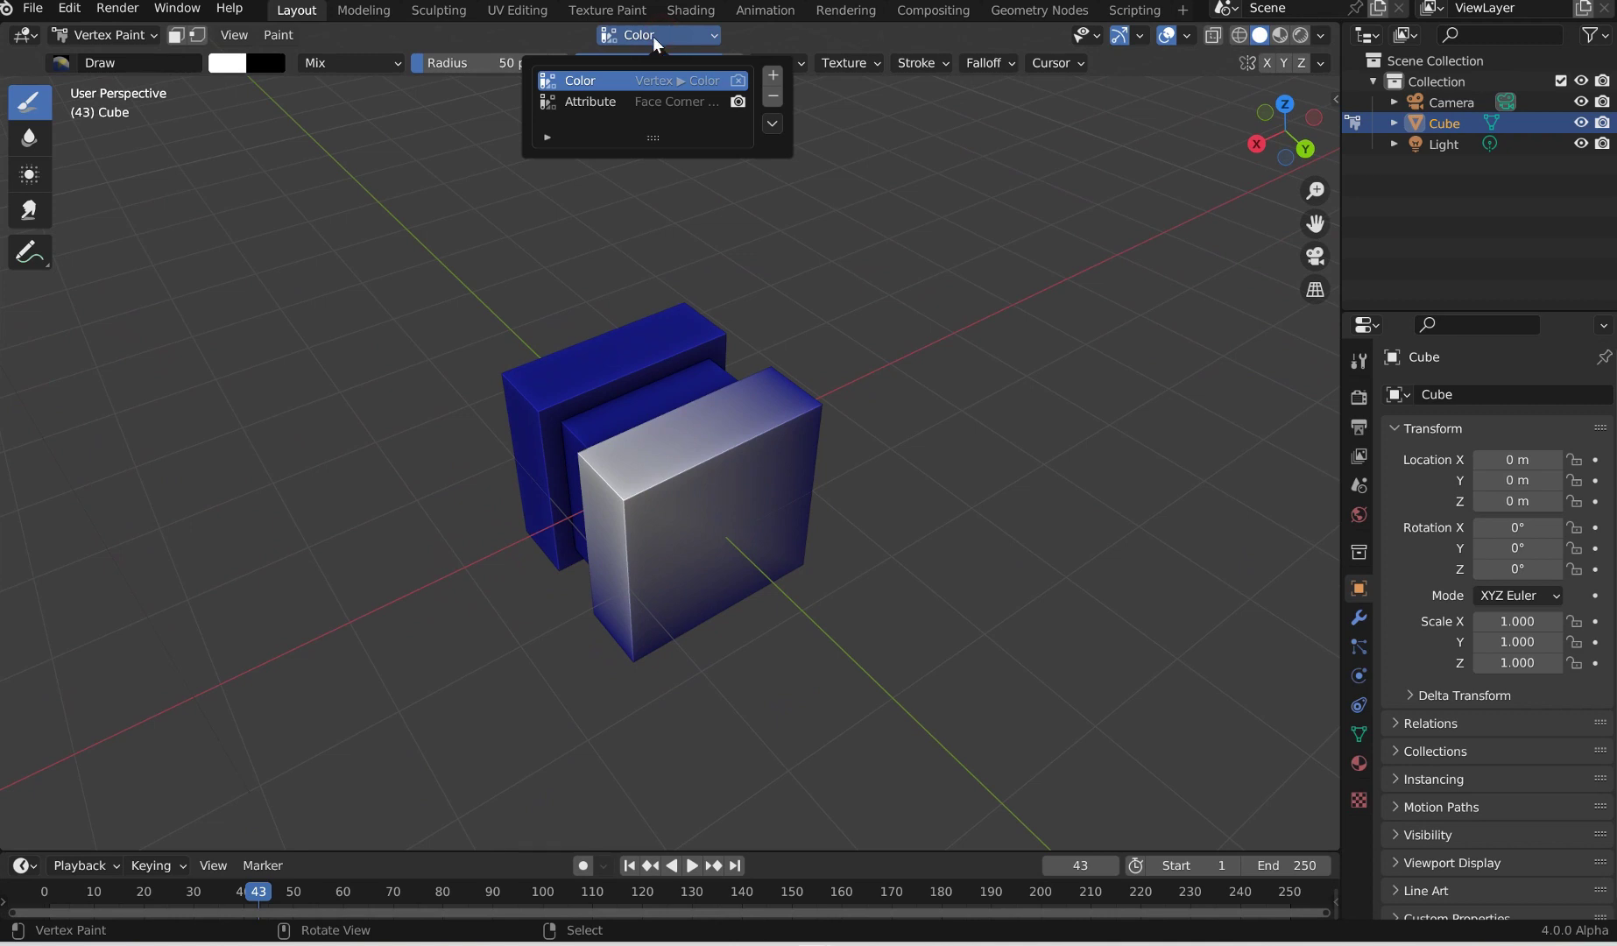
pyautogui.click(596, 80)
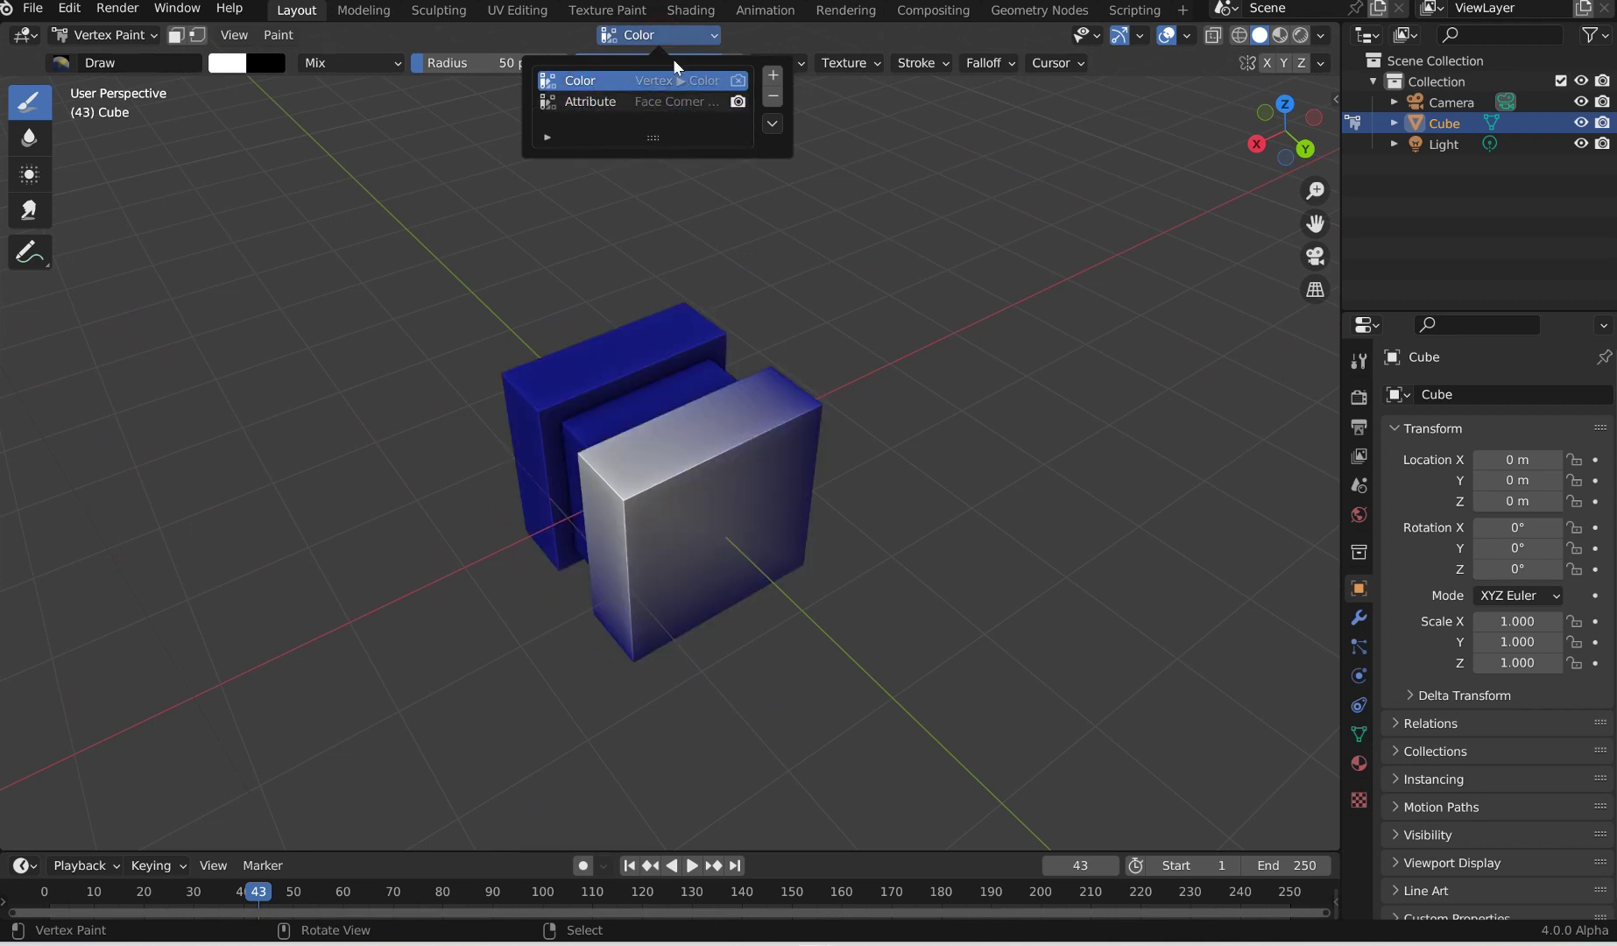
pyautogui.moveTo(648, 142); pyautogui.dragTo(651, 217)
pyautogui.click(772, 76)
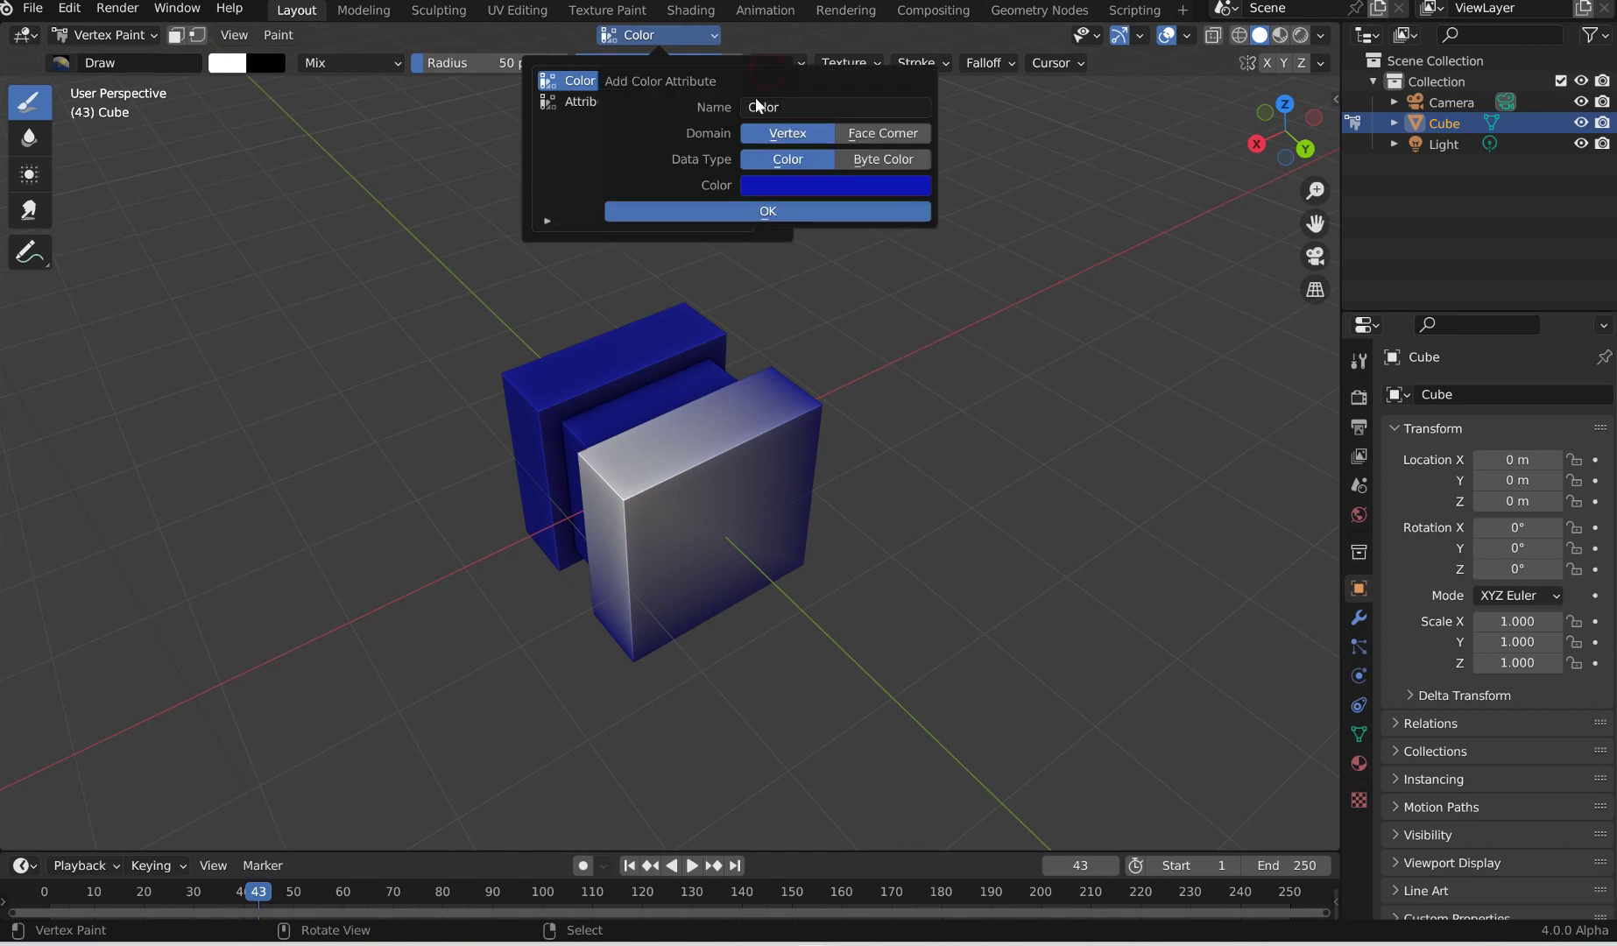
pyautogui.click(792, 190)
pyautogui.moveTo(855, 275); pyautogui.dragTo(746, 251)
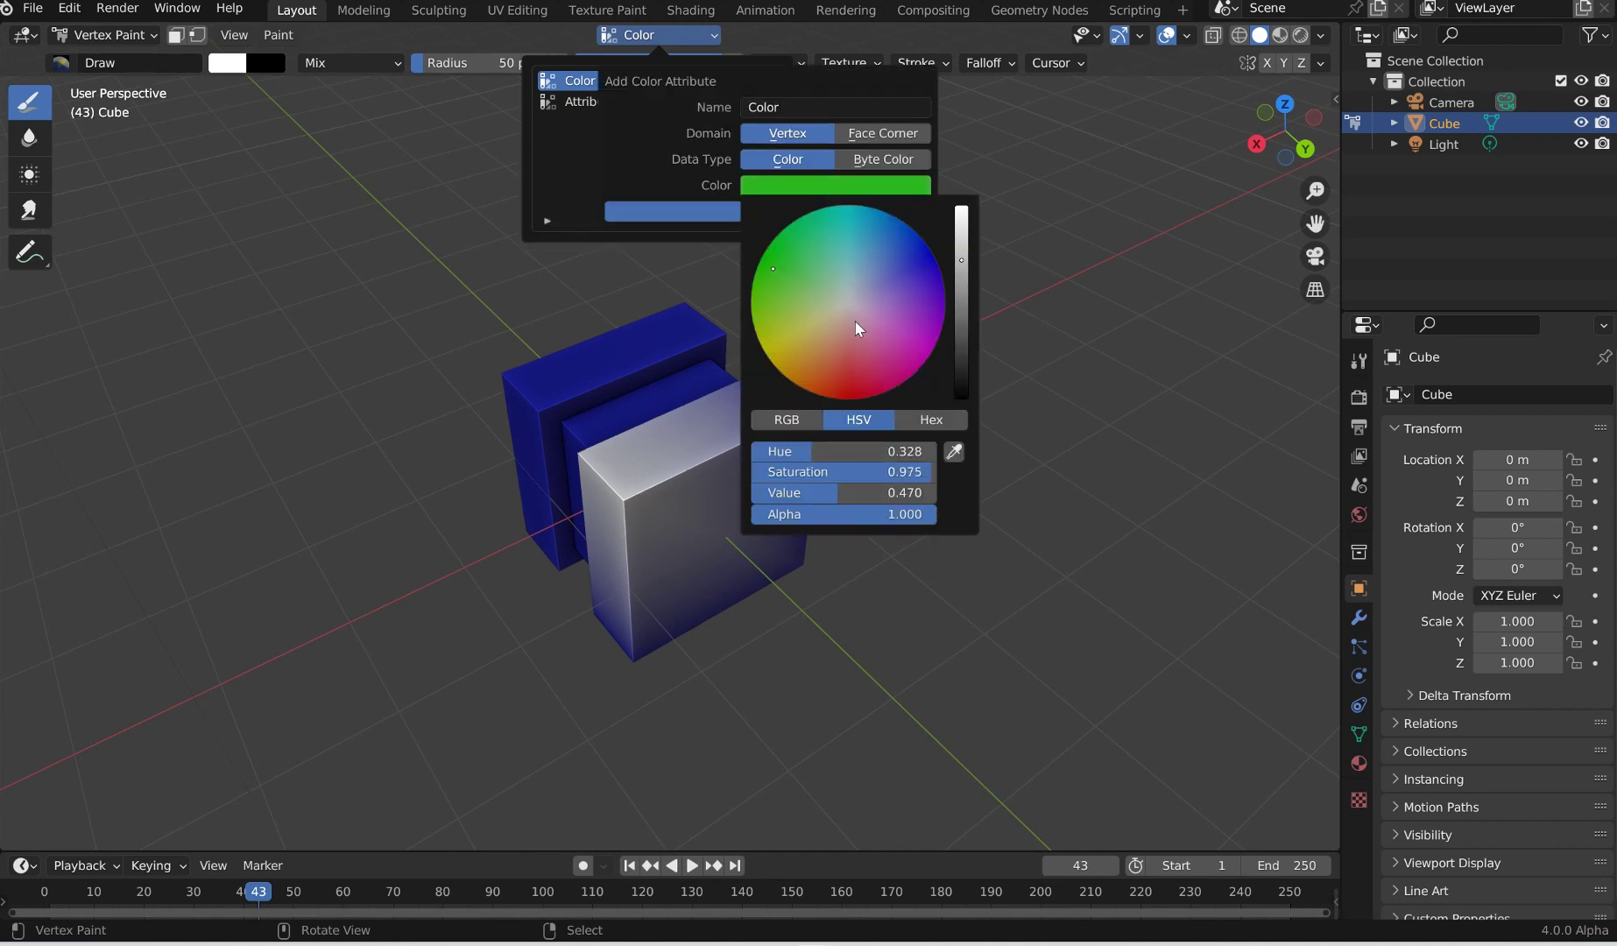
pyautogui.click(772, 213)
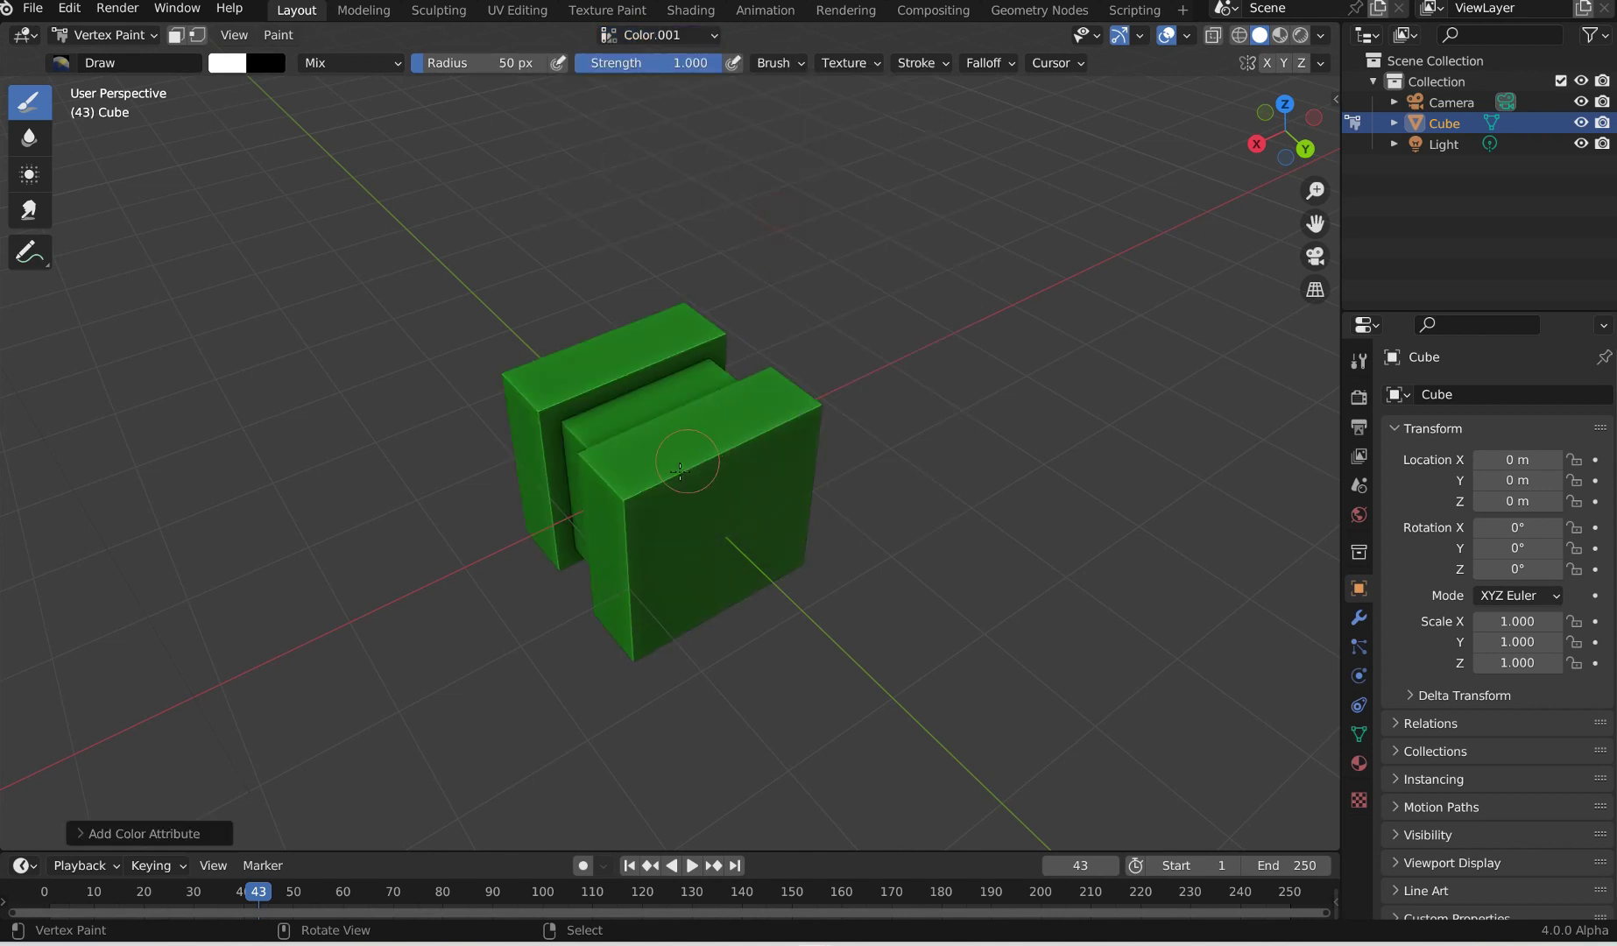
pyautogui.click(622, 473)
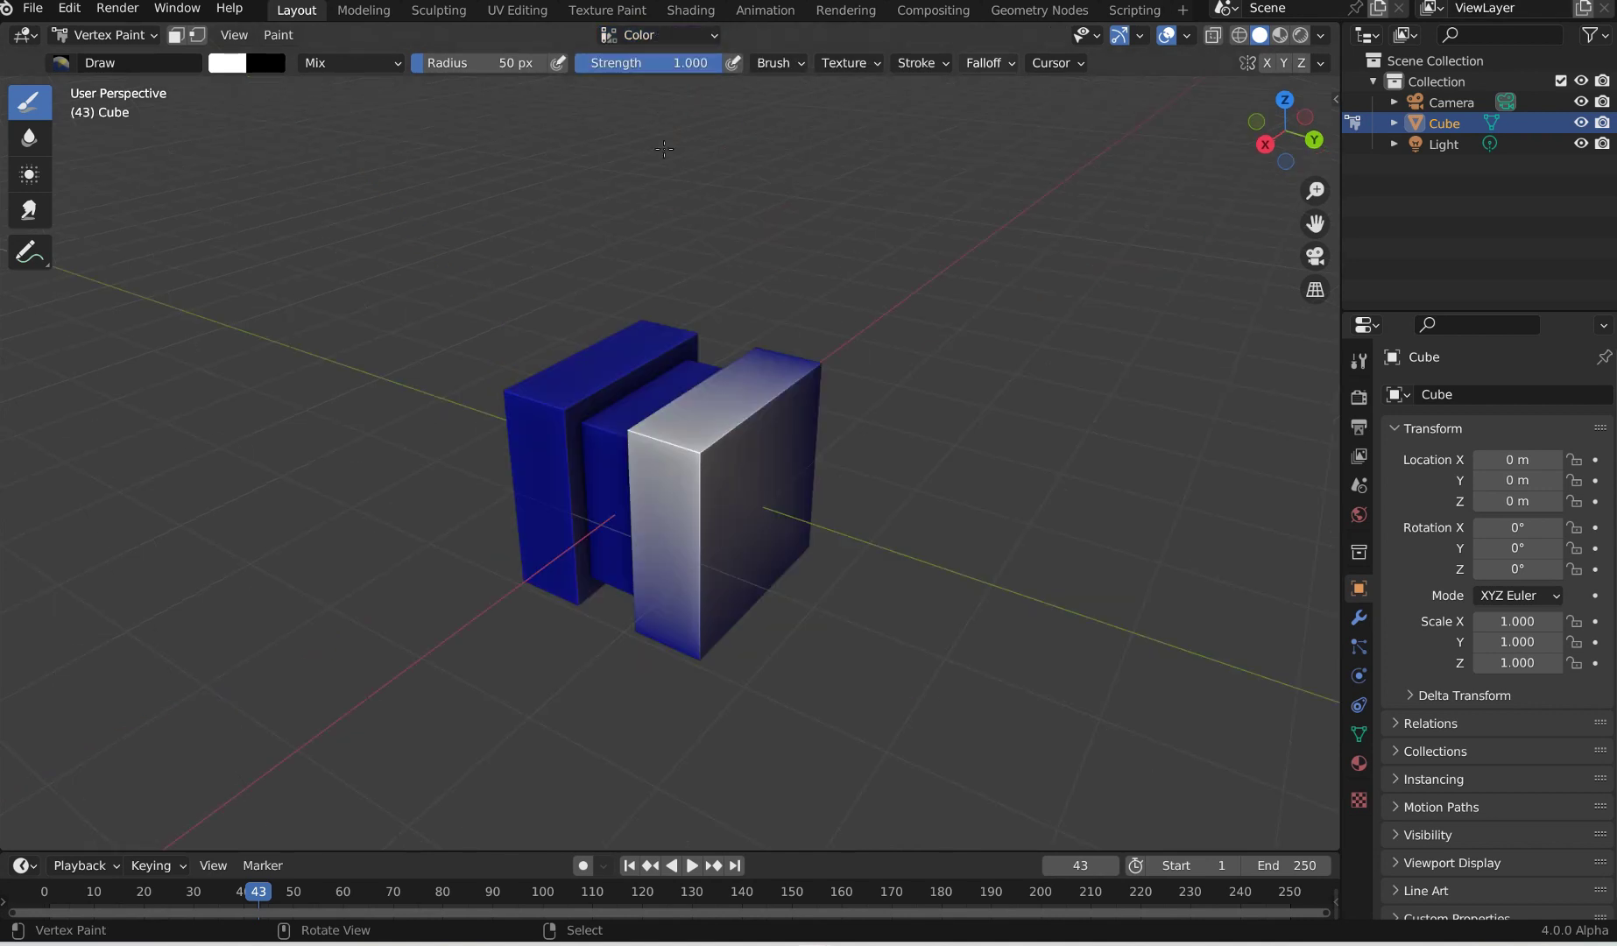
# Step: Make the blue Color attribute active again
pyautogui.click(642, 35)
pyautogui.click(585, 100)
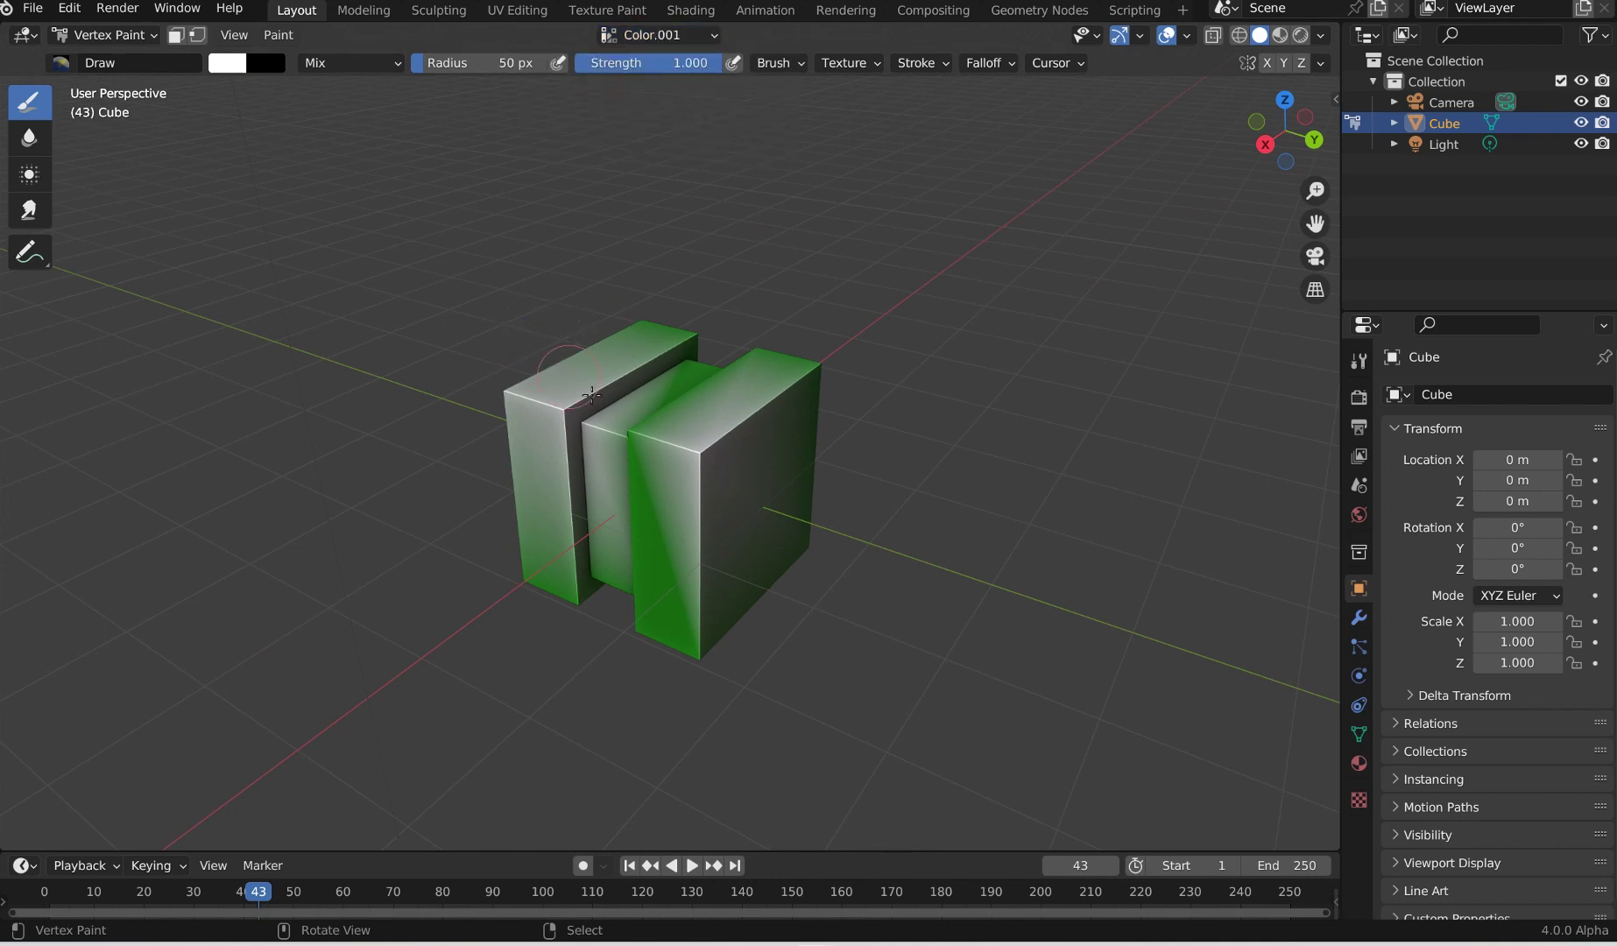
pyautogui.click(644, 36)
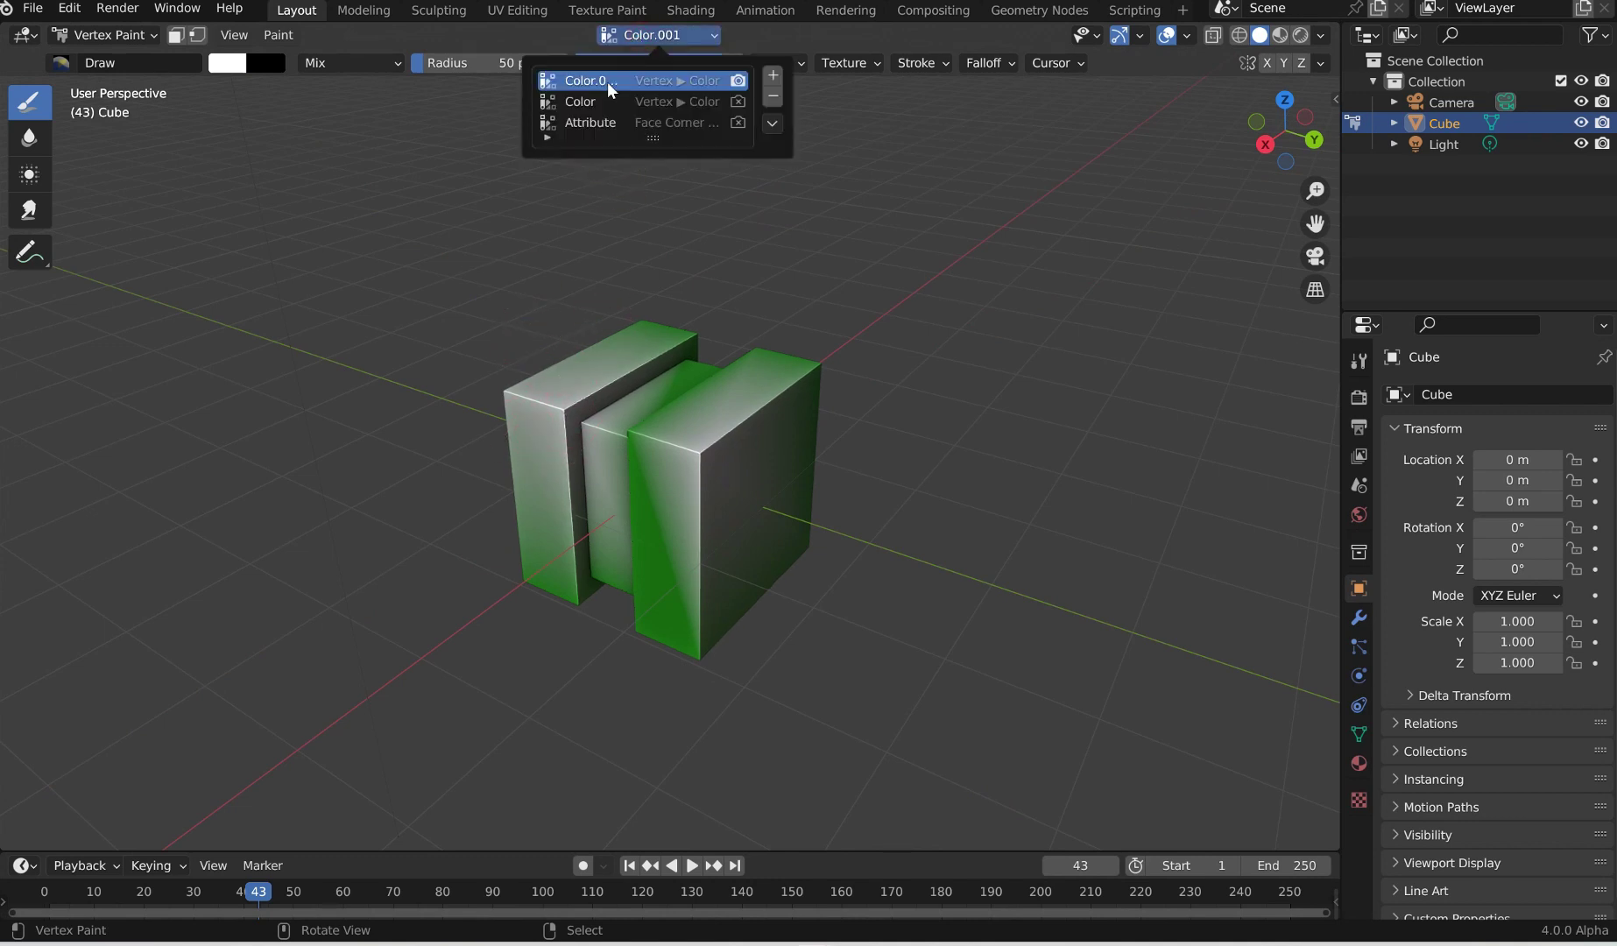
pyautogui.click(587, 100)
pyautogui.moveTo(803, 369)
pyautogui.mouseDown(button='middle')
pyautogui.moveTo(876, 373)
pyautogui.moveTo(799, 368)
pyautogui.mouseUp(button='middle')
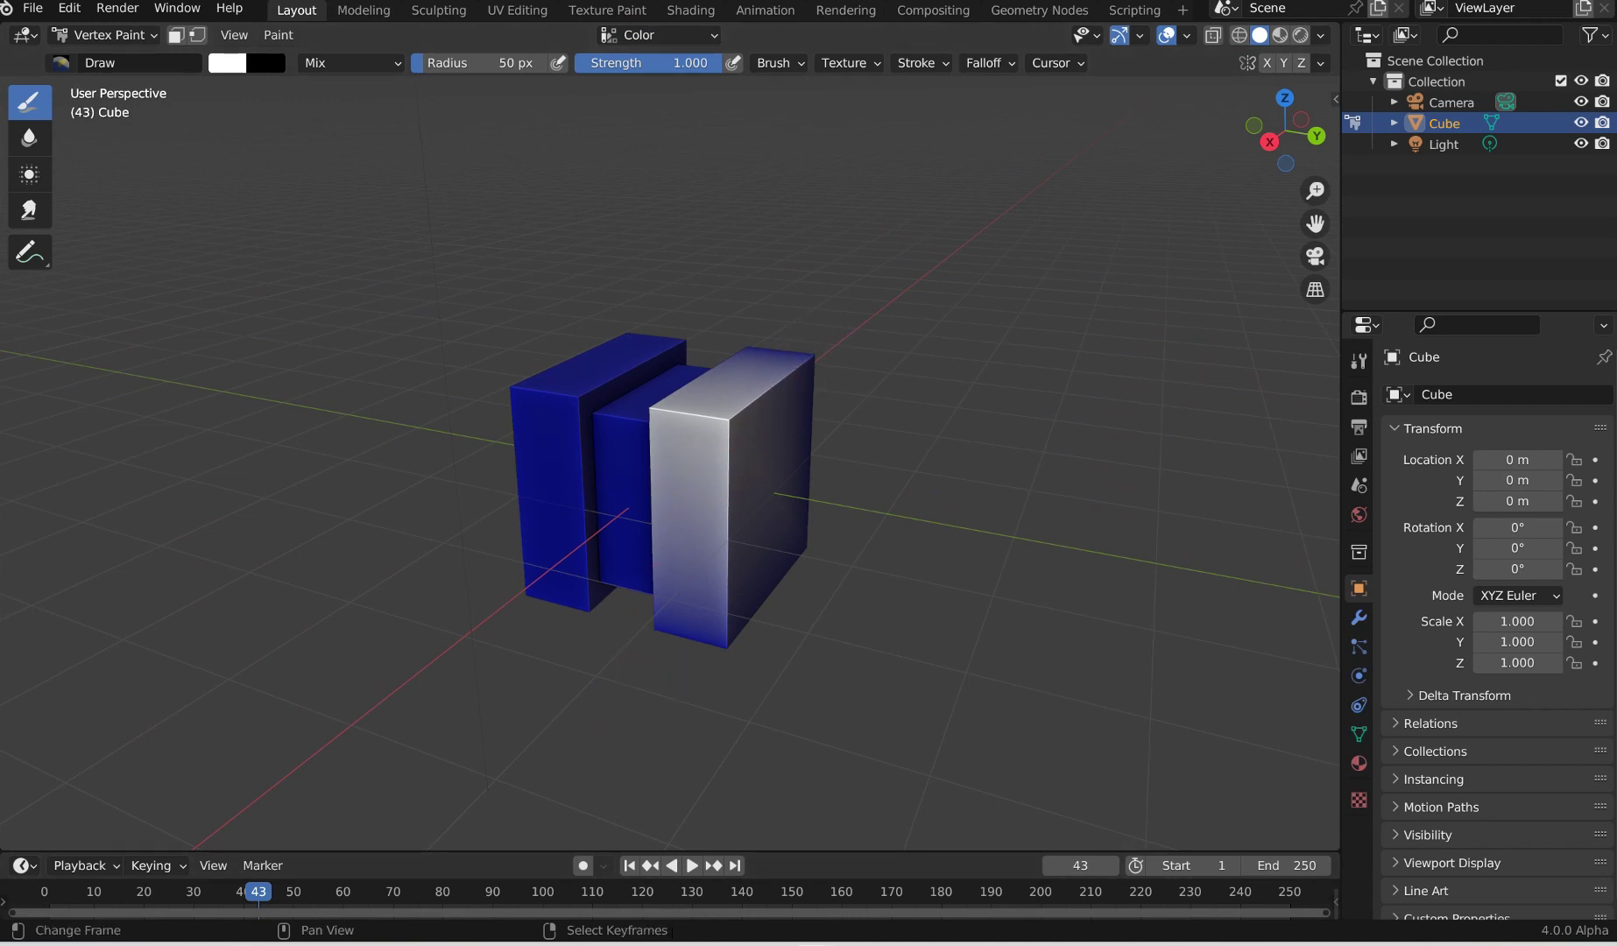
# Step: Switch to the cake Blender window and put the cake into Vertex Paint mode
pyautogui.hotkey('alt', 'Tab')
pyautogui.hotkey('alt', 'Tab')
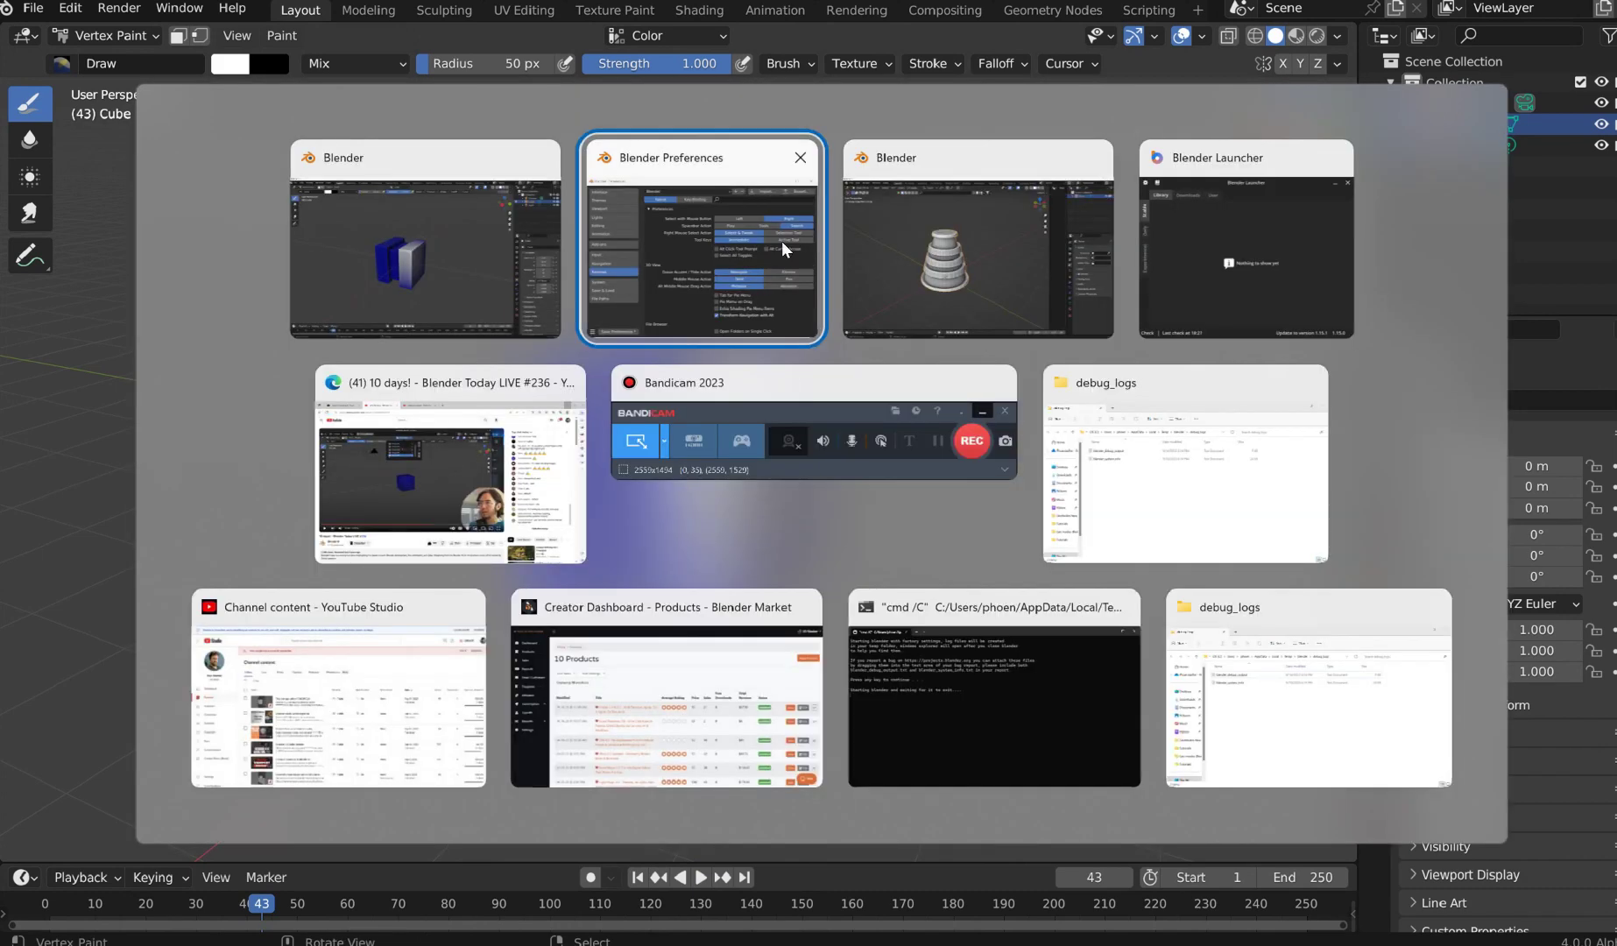
pyautogui.click(721, 244)
pyautogui.hotkey('alt', 'Tab')
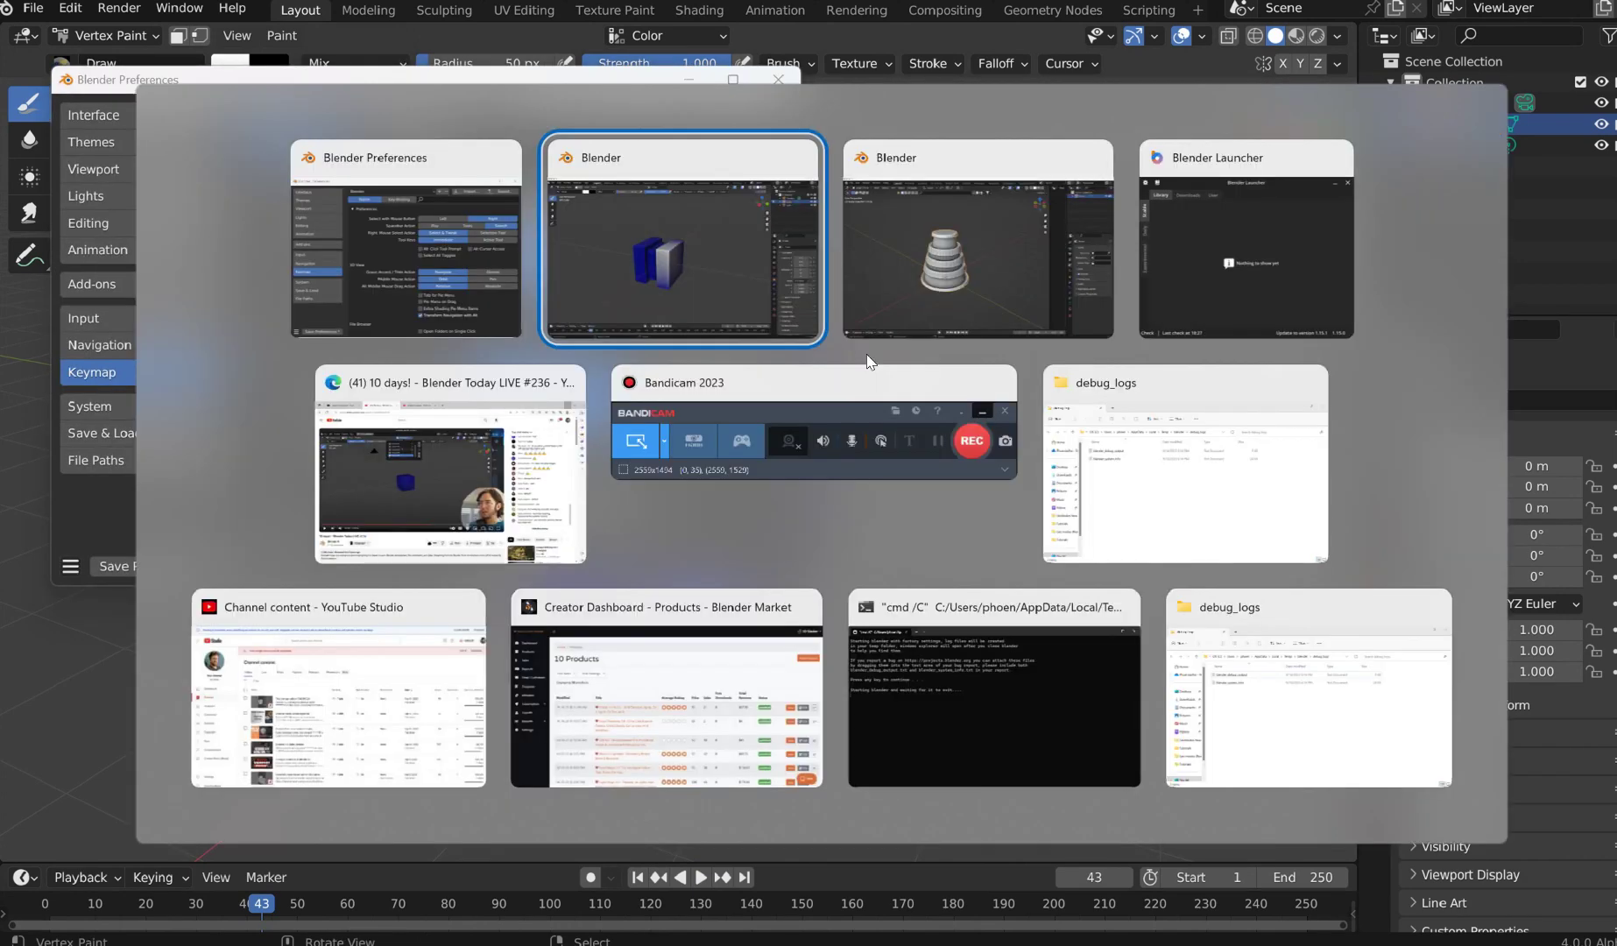
pyautogui.hotkey('alt', 'Tab')
pyautogui.moveTo(786, 259); pyautogui.dragTo(803, 293, button='middle')
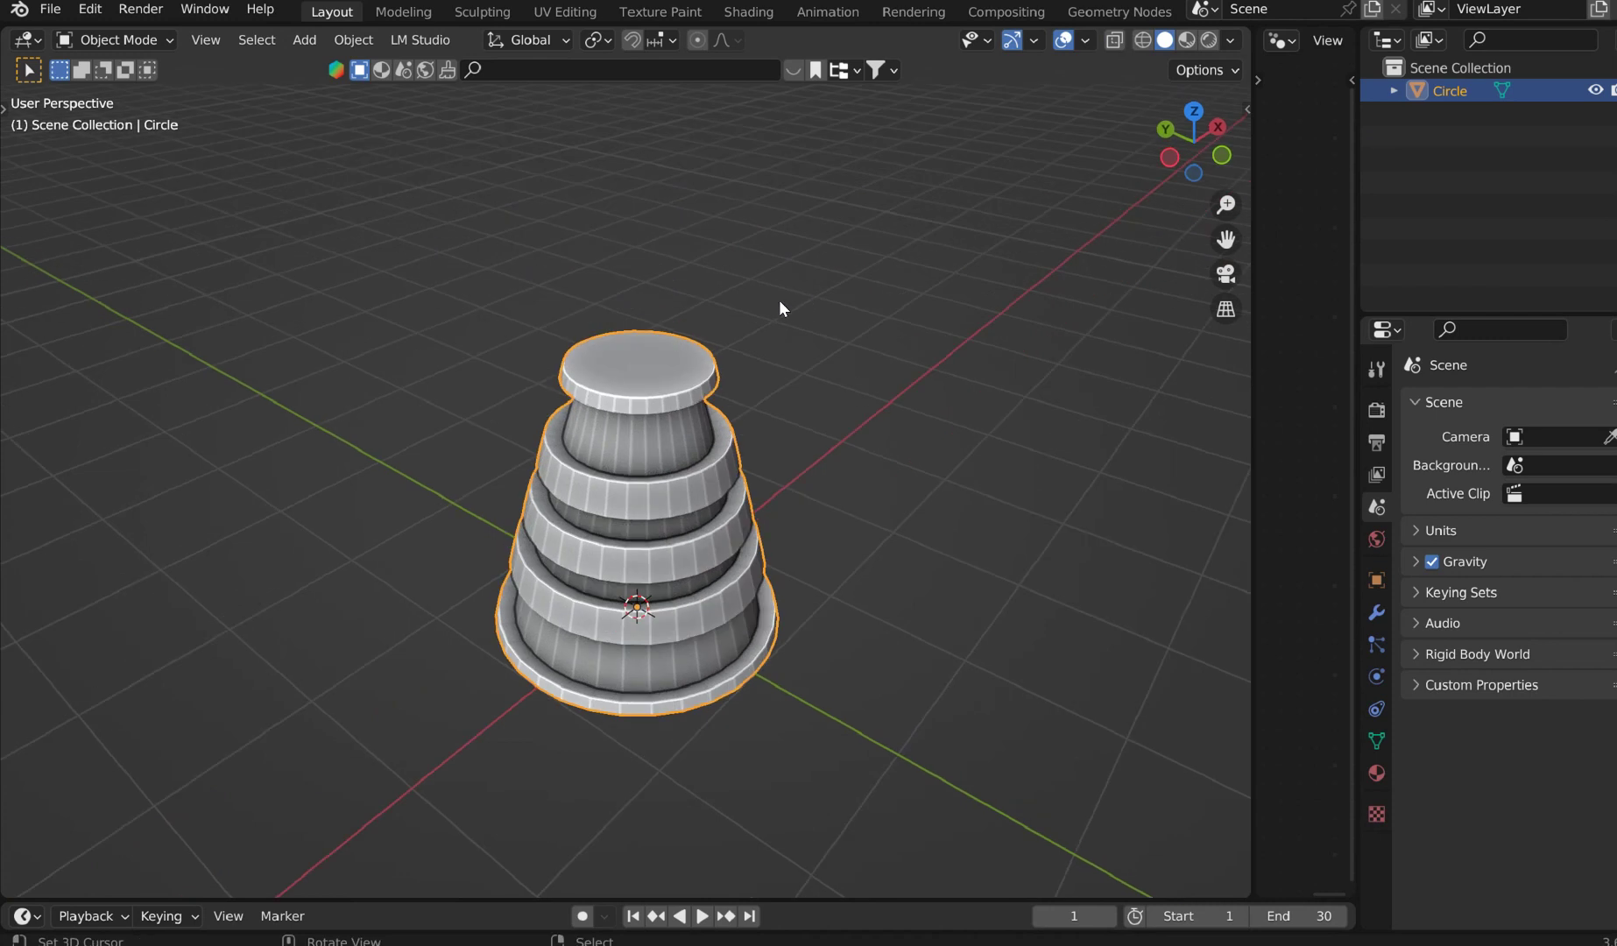
pyautogui.hotkey('ctrl', 'Tab')
pyautogui.click(774, 166)
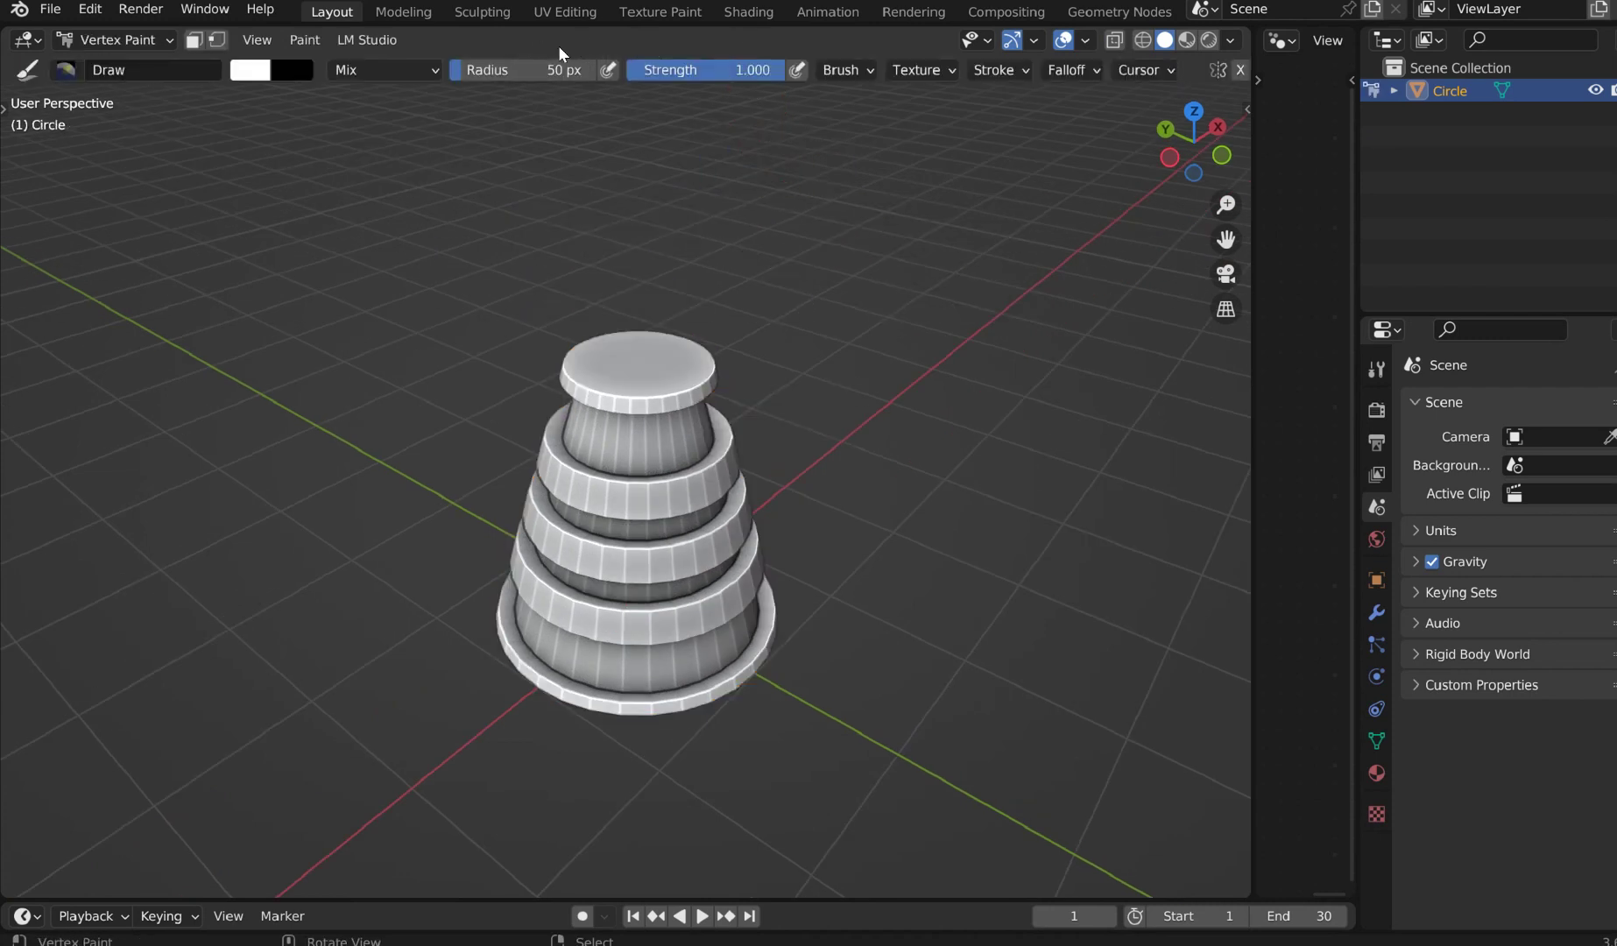
# Step: Join the narrow right area into the viewport to widen it
pyautogui.rightClick(1254, 410)
pyautogui.click(1209, 464)
pyautogui.click(1277, 444)
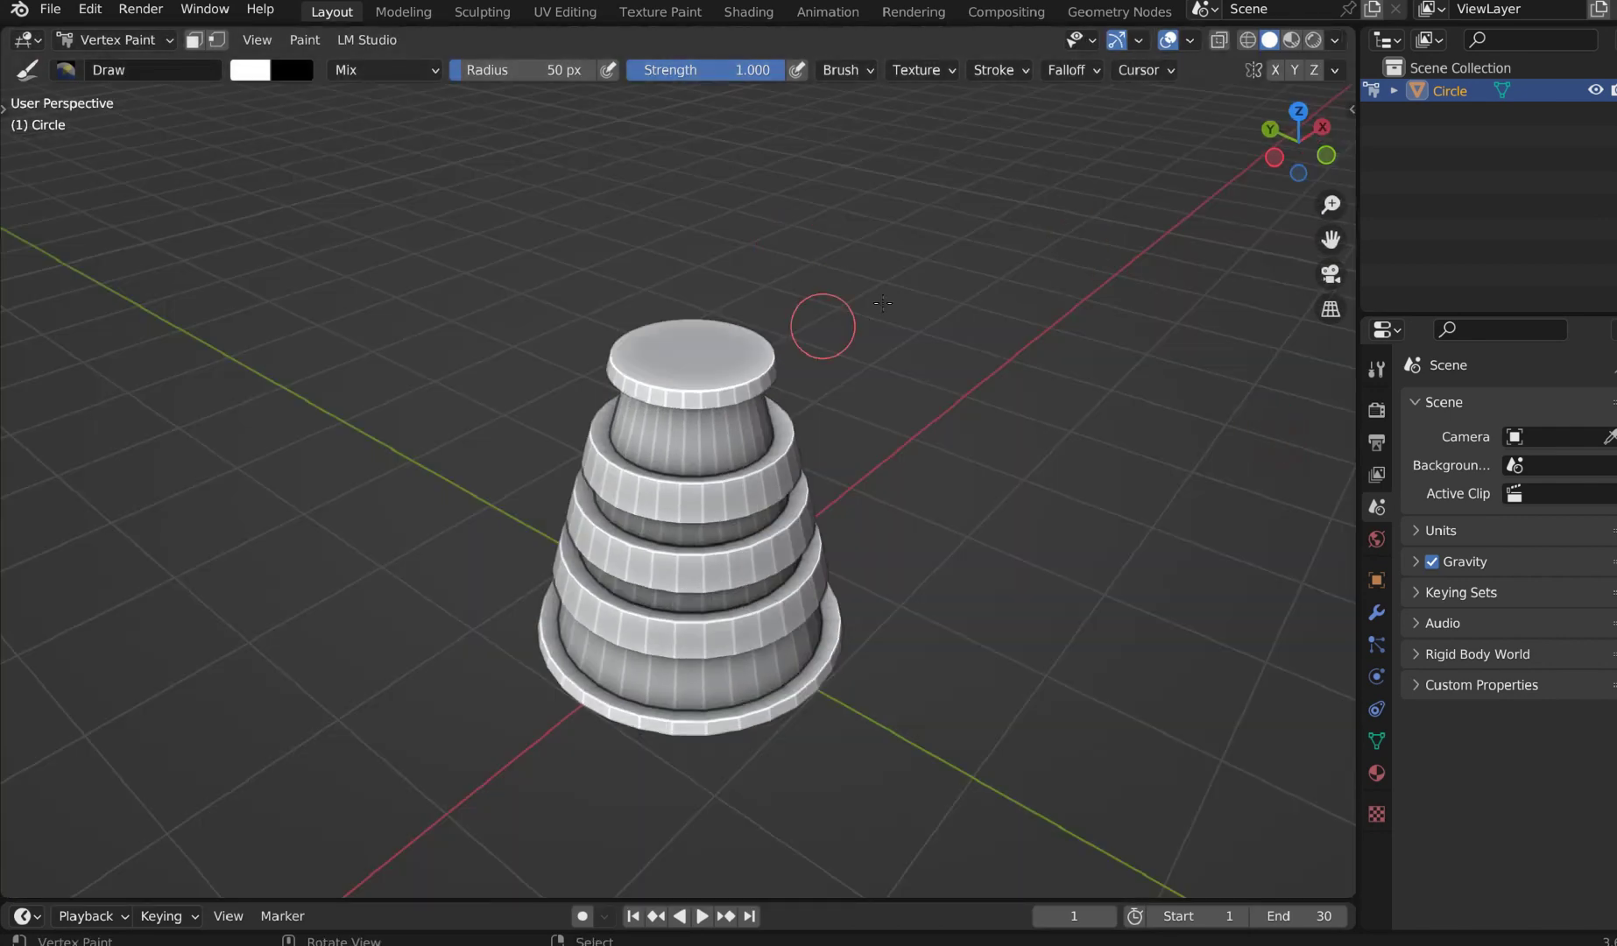
pyautogui.scroll(-2, 881, 299)
pyautogui.scroll(2, 881, 299)
pyautogui.scroll(-3, 881, 299)
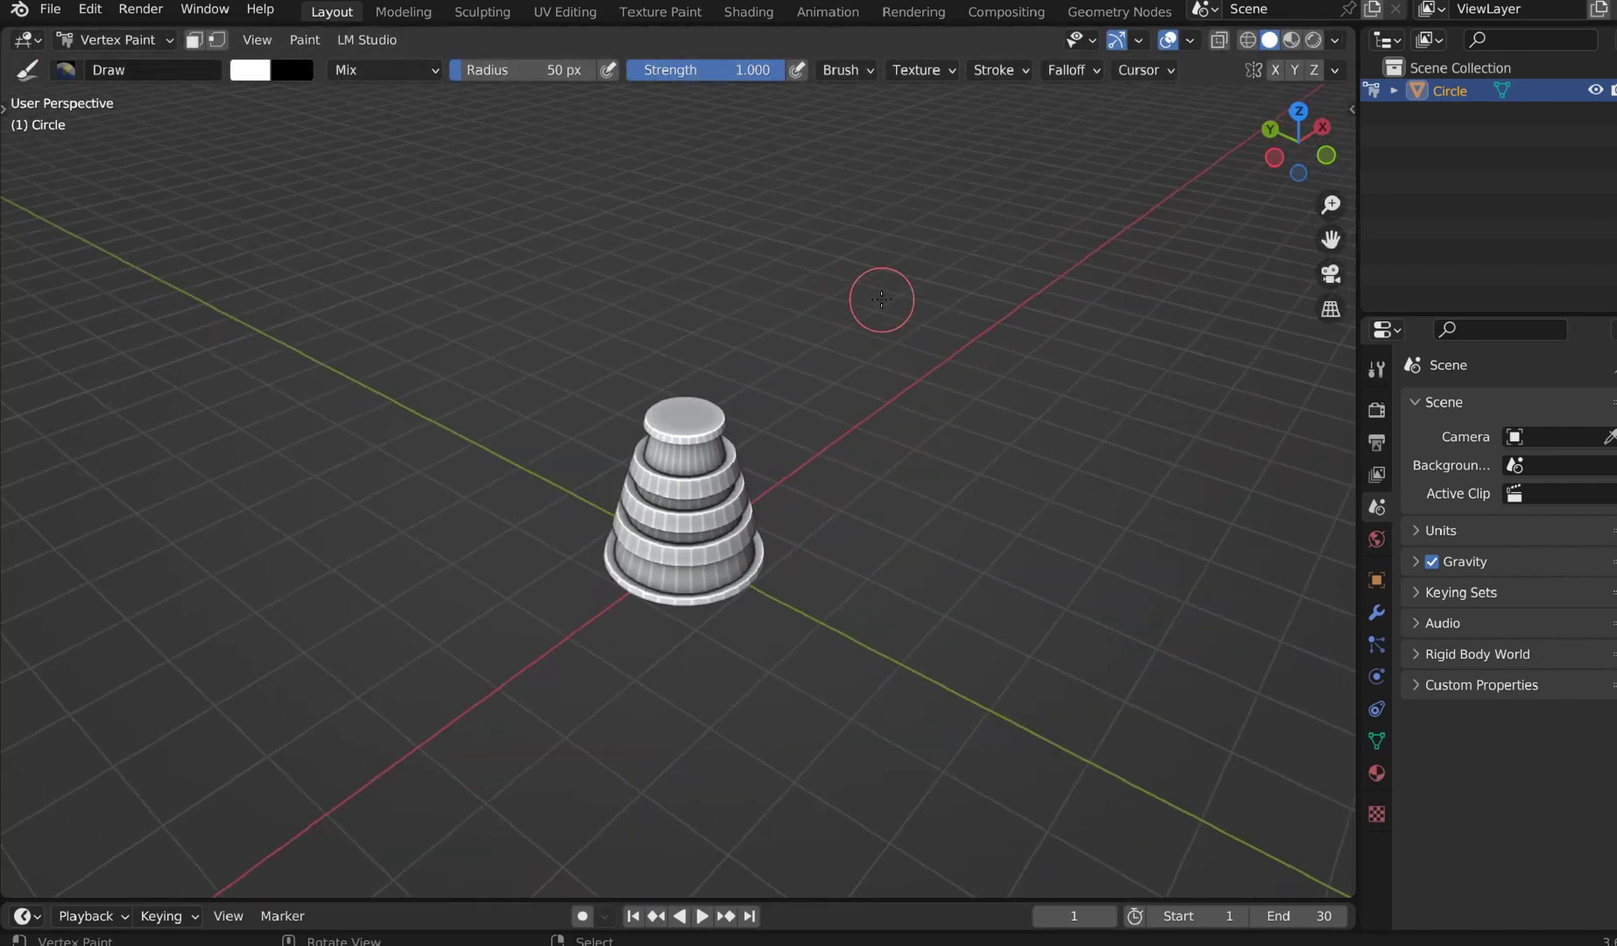
pyautogui.hotkey('ctrl', 'space')
pyautogui.hotkey('ctrl', 'space')
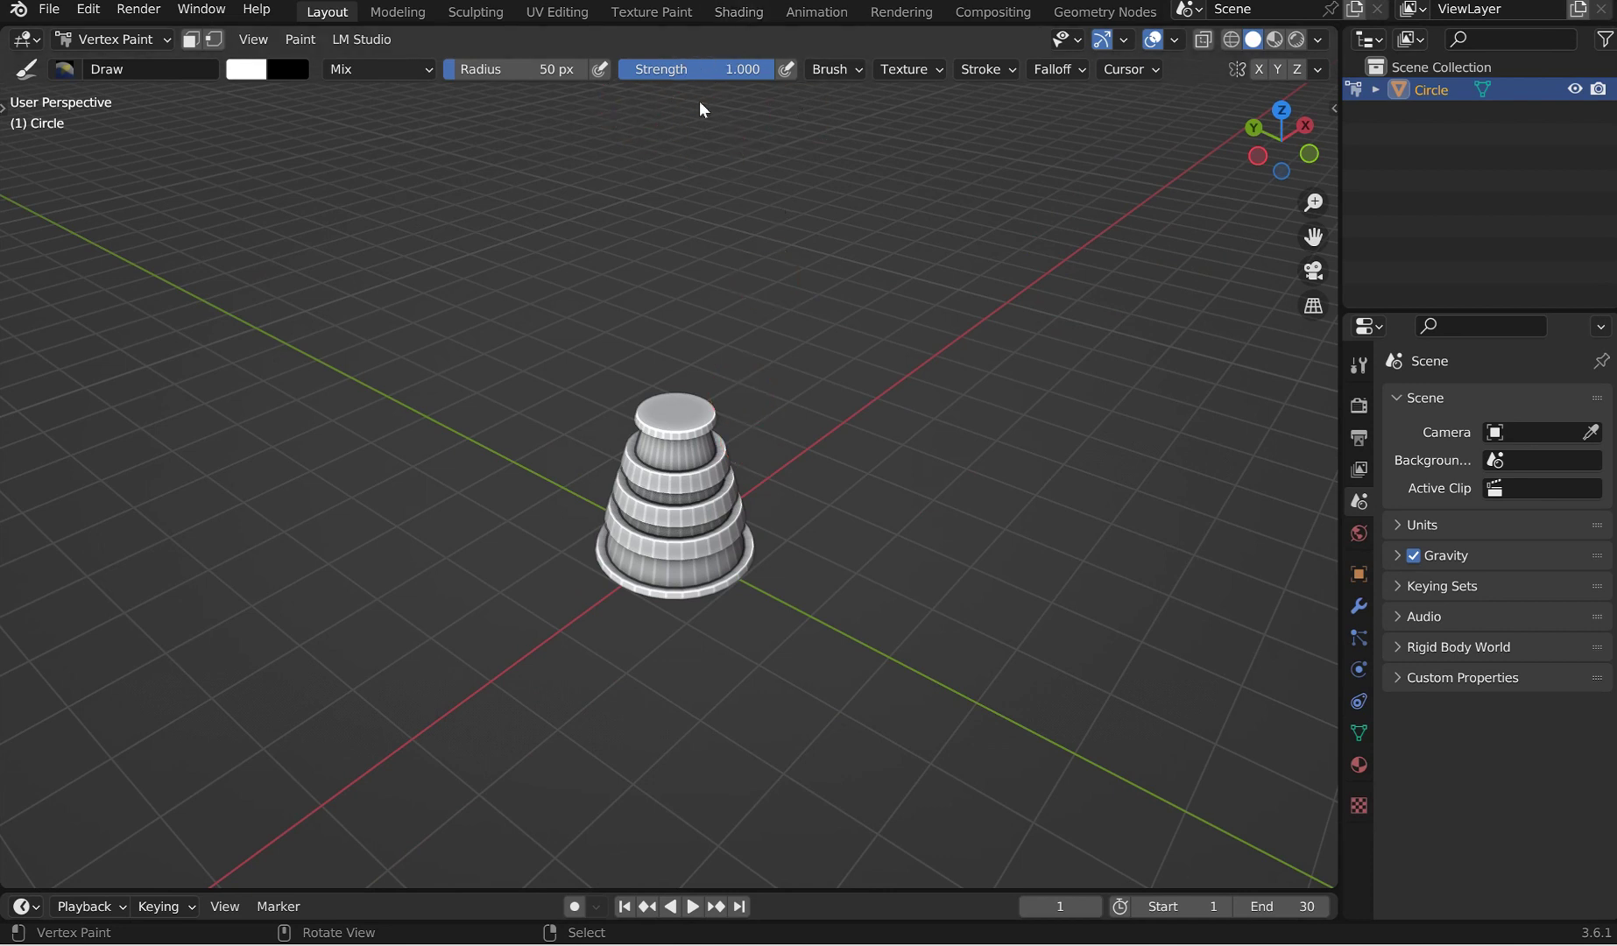
# Step: Toggle the sidebar with the LM Studio panel and switch to the Preferences window
pyautogui.press('n')
pyautogui.press('n')
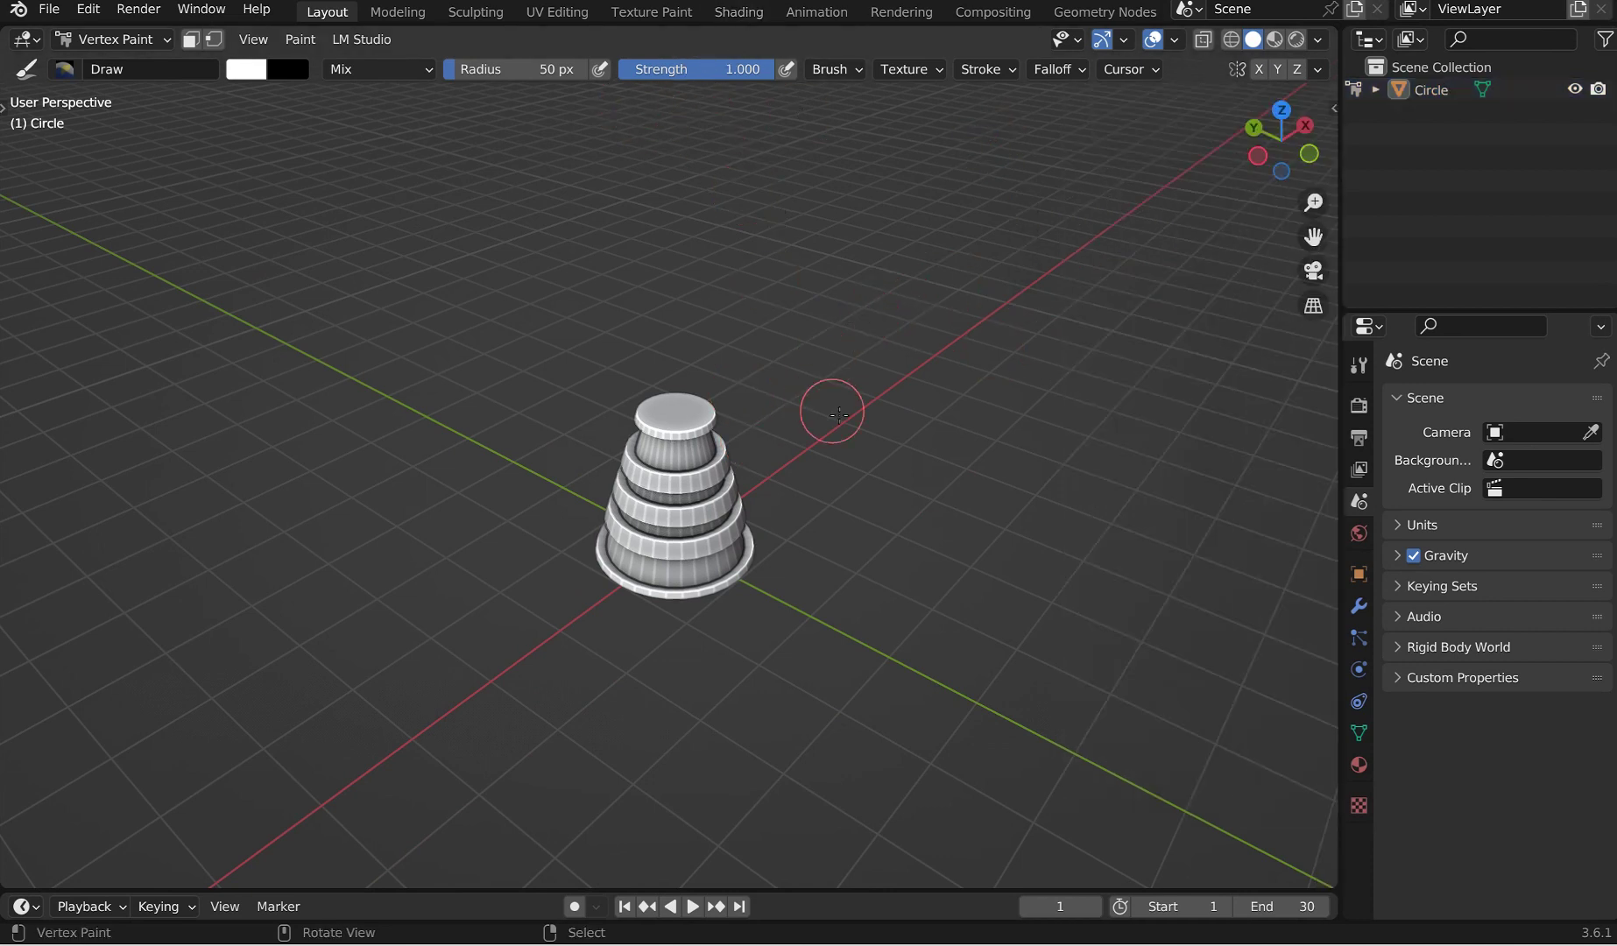
pyautogui.scroll(2, 653, 409)
pyautogui.scroll(-2, 653, 409)
pyautogui.hotkey('alt', 'Tab')
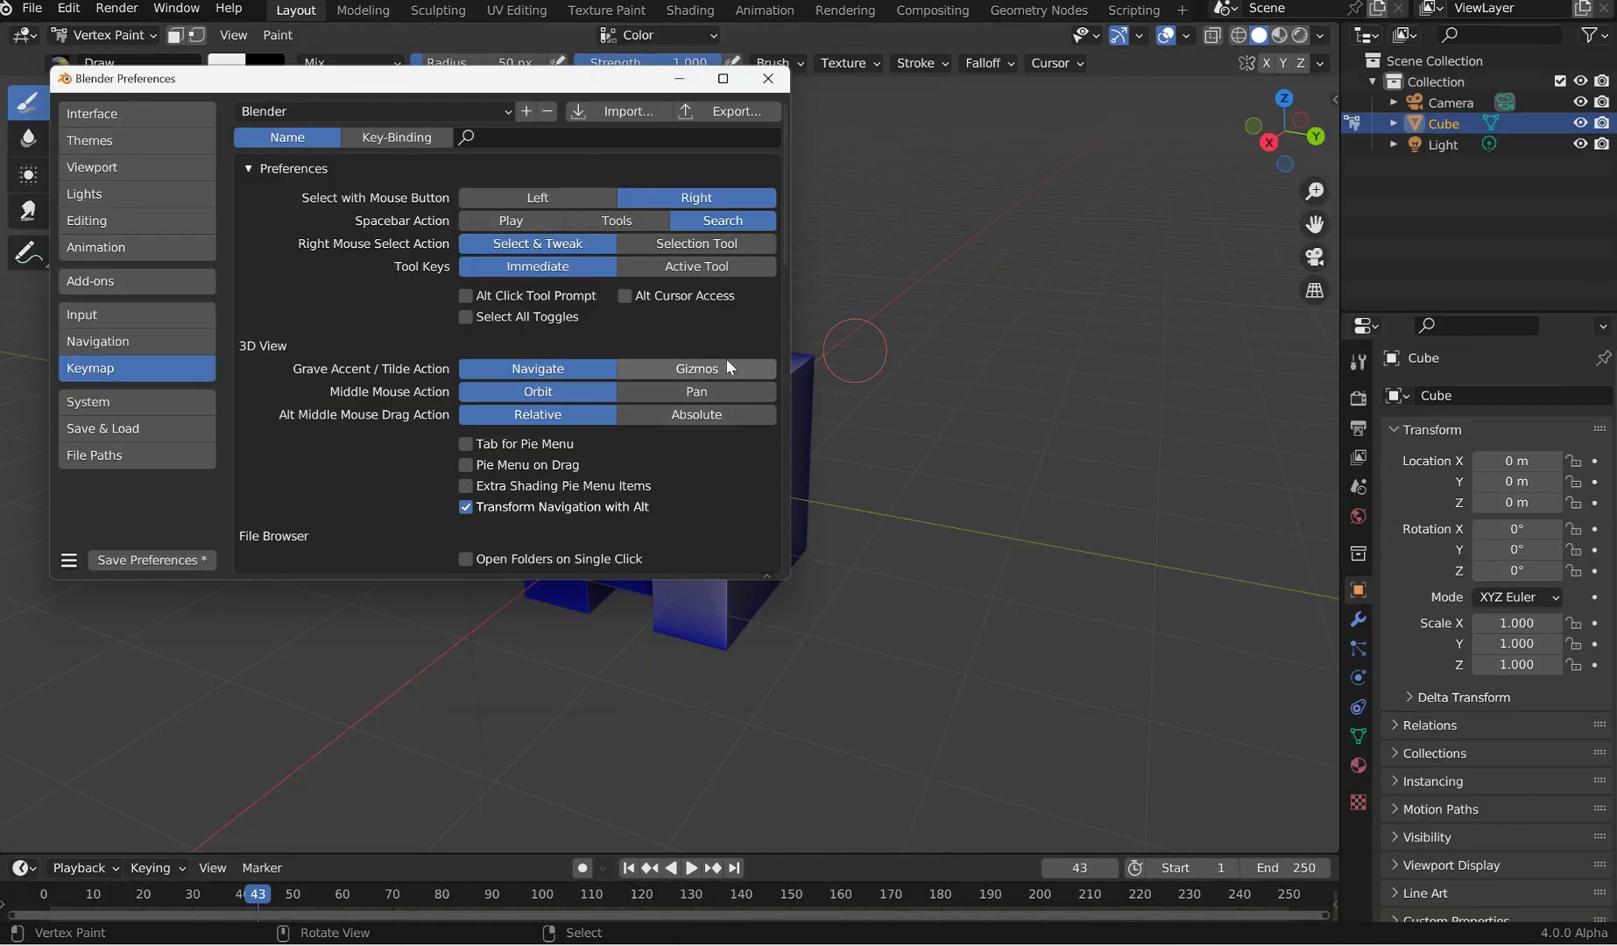
# Step: Enter Weight Paint mode and paint weights onto the left block
pyautogui.click(674, 78)
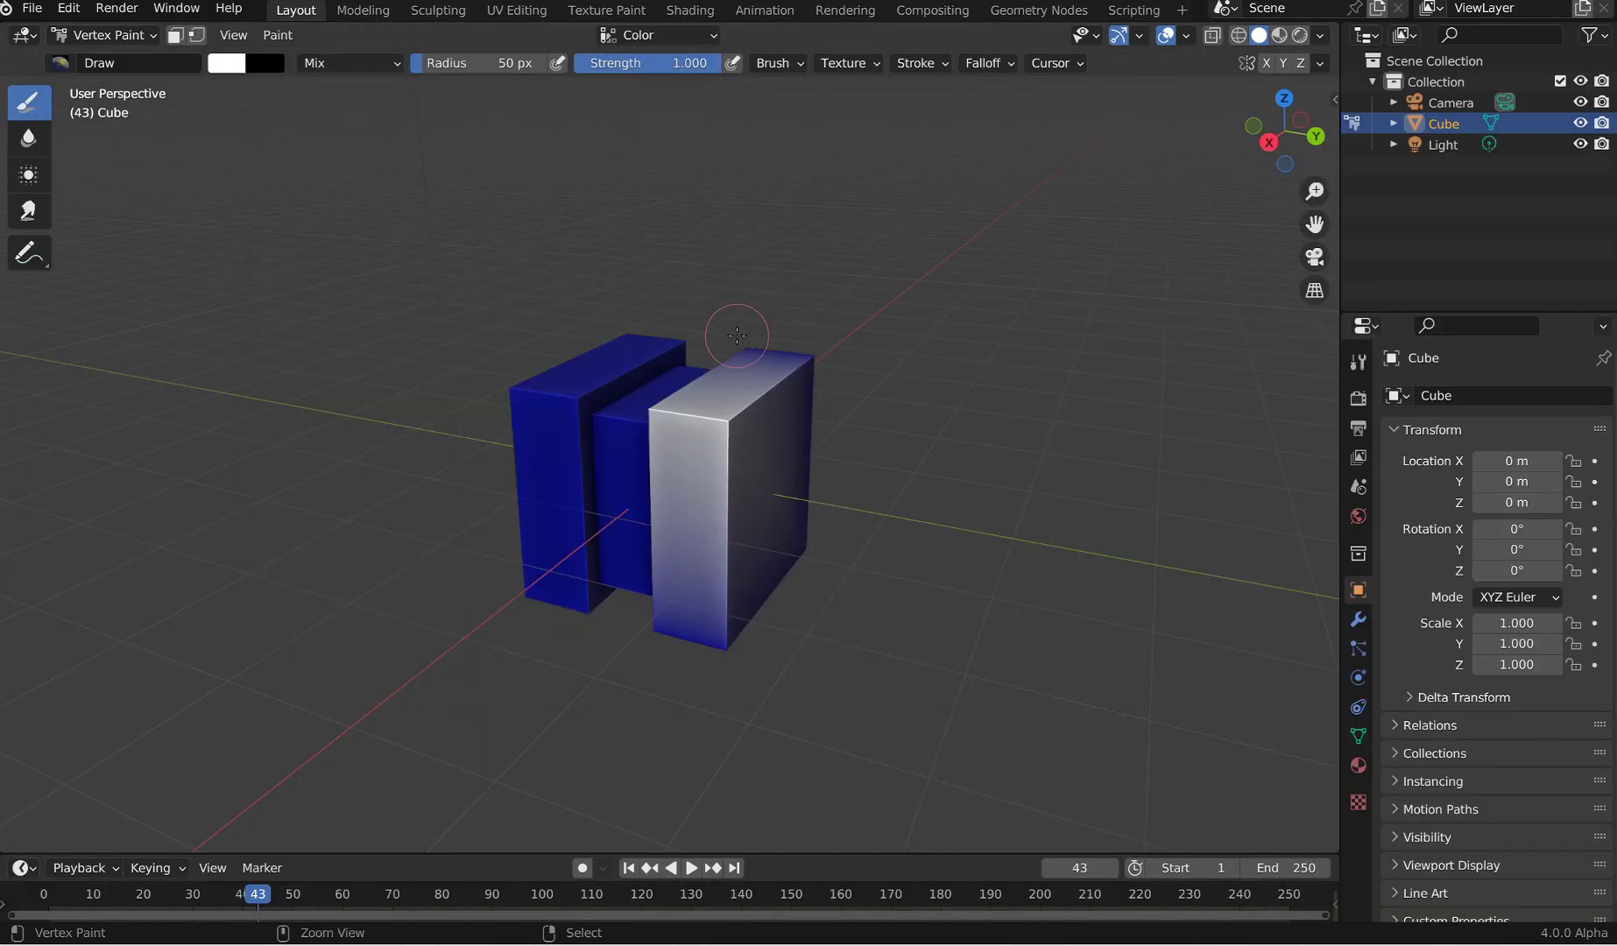
pyautogui.hotkey('ctrl', 'Tab')
pyautogui.click(589, 258)
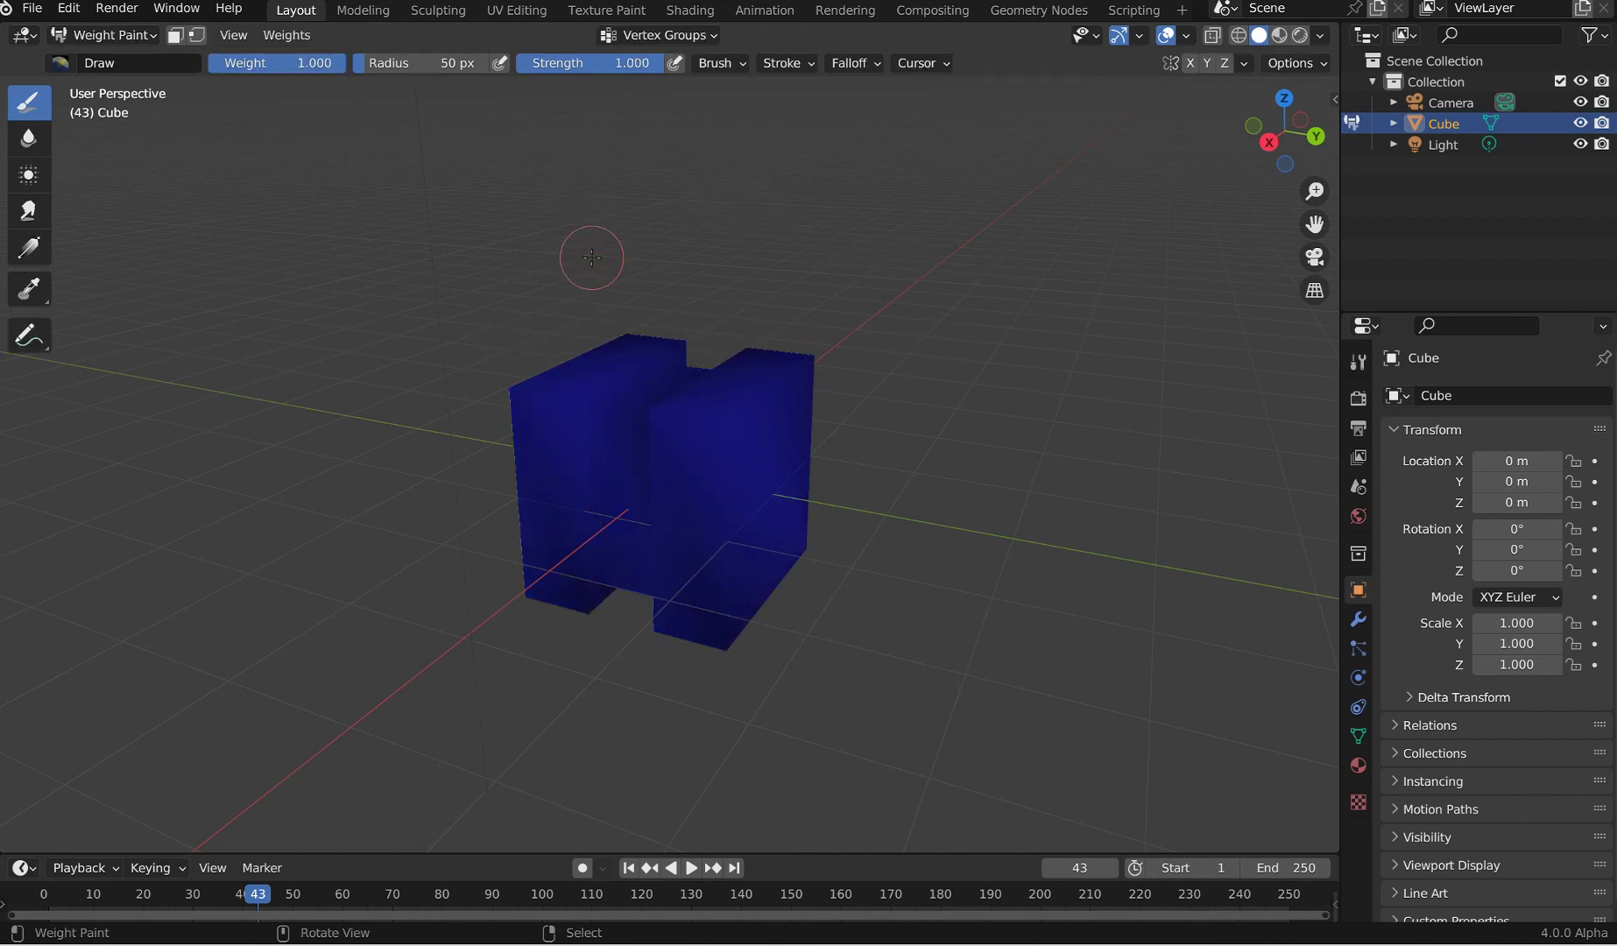
pyautogui.moveTo(582, 373)
pyautogui.mouseDown()
pyautogui.moveTo(520, 398)
pyautogui.moveTo(561, 473)
pyautogui.mouseUp()
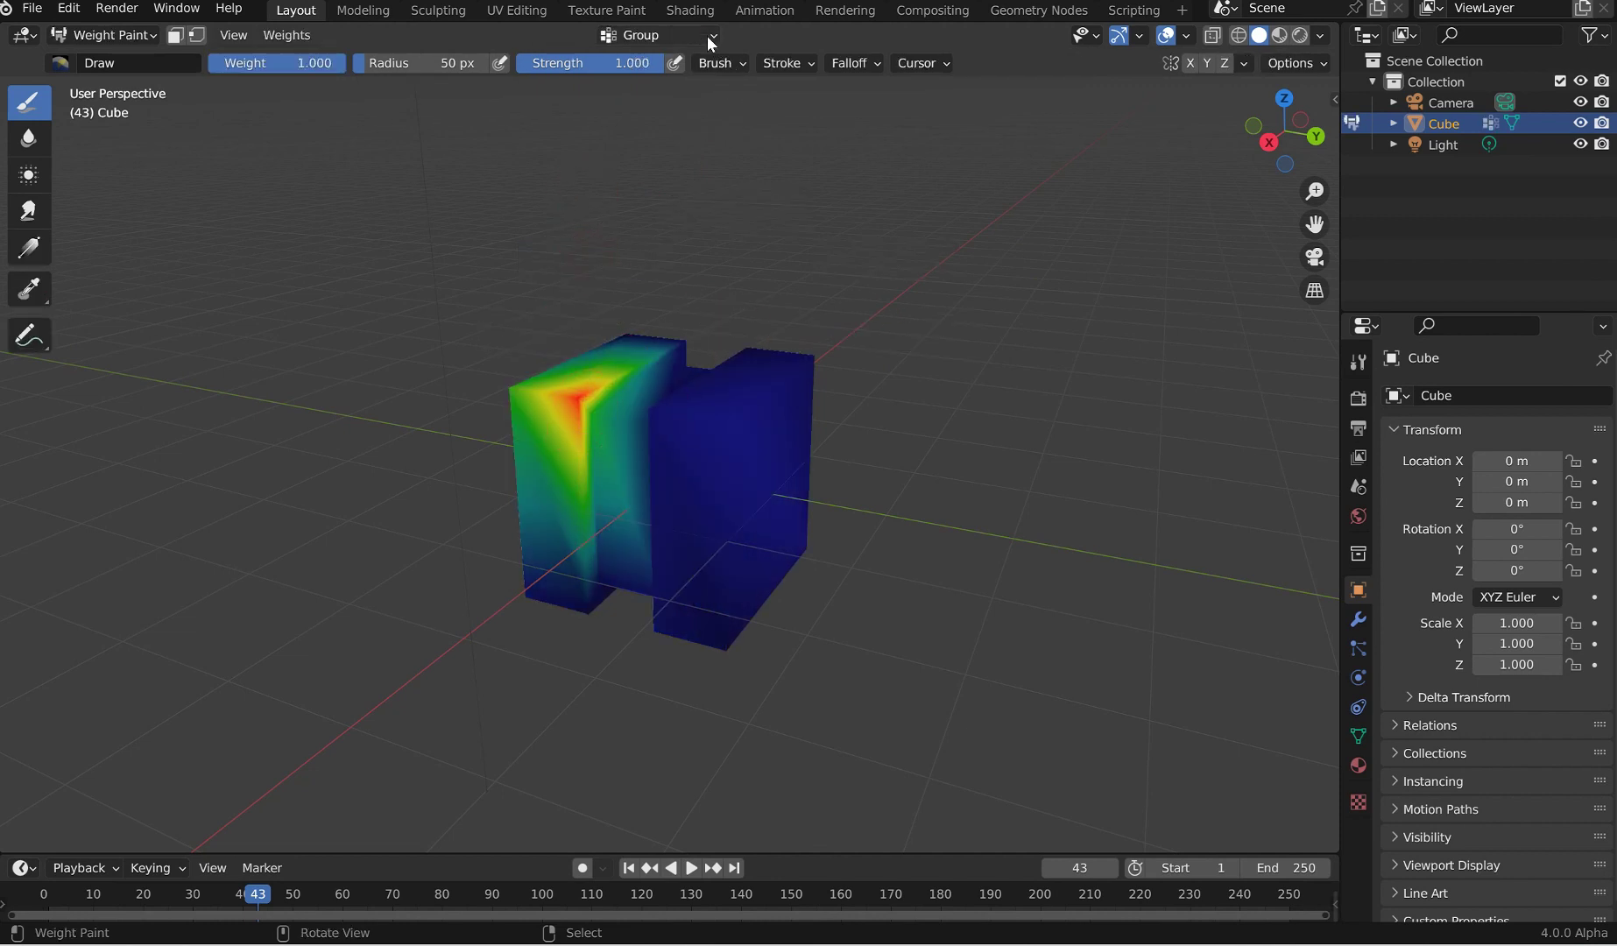
# Step: Add an empty vertex group Group.001, then reselect the painted Group
pyautogui.click(662, 35)
pyautogui.click(772, 77)
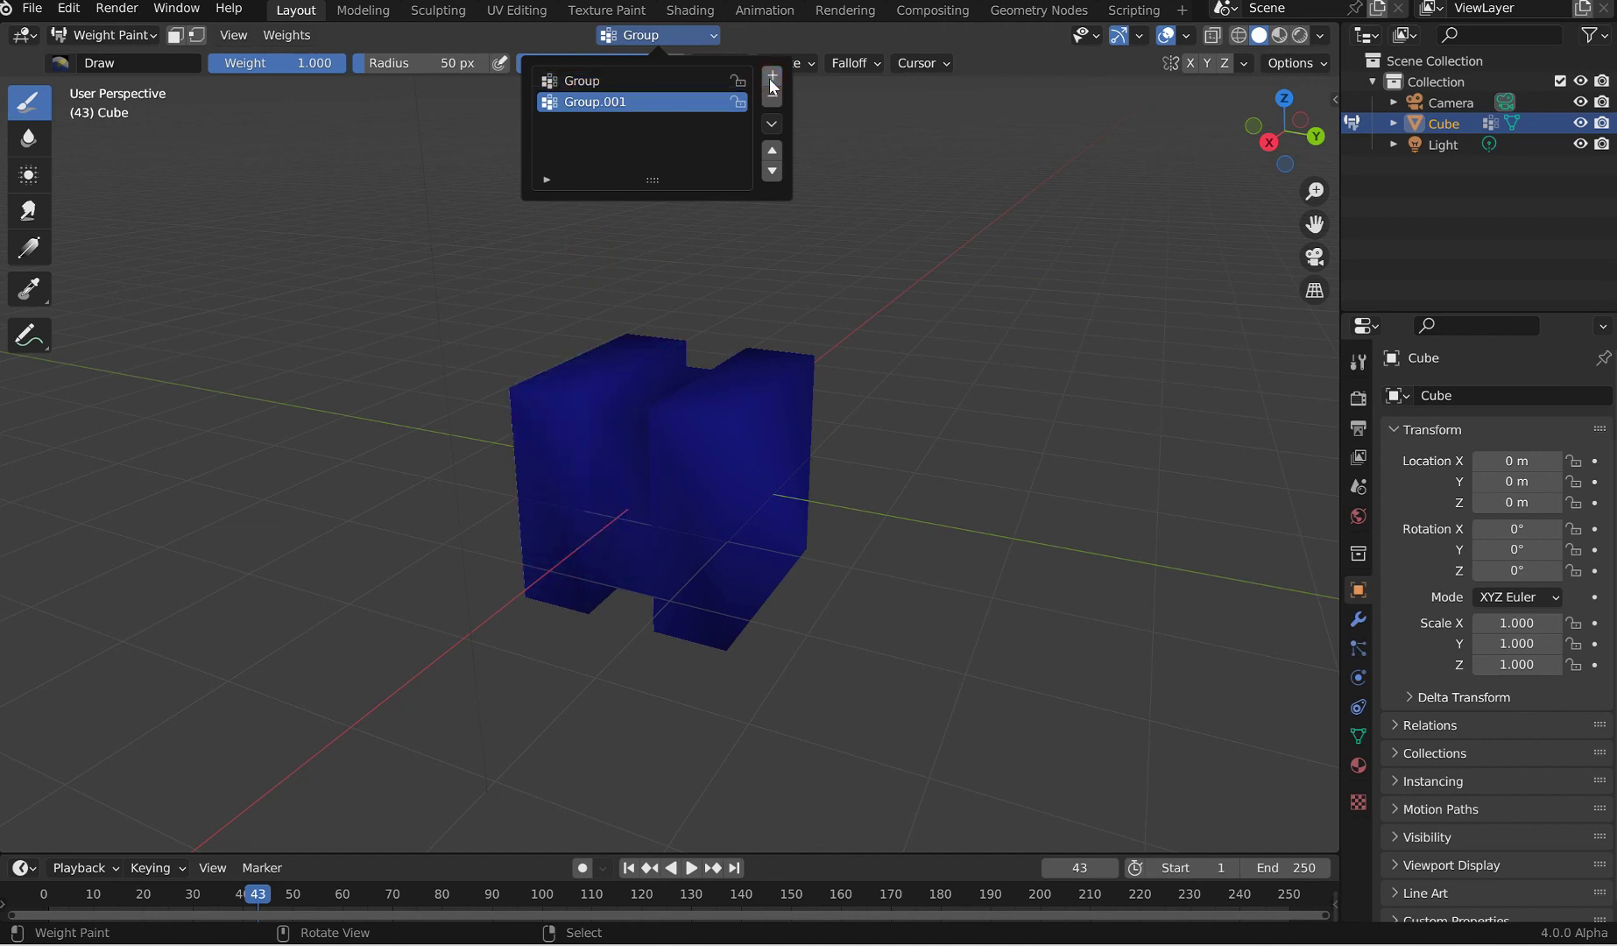
pyautogui.click(605, 81)
pyautogui.click(637, 102)
pyautogui.click(592, 84)
pyautogui.click(595, 101)
pyautogui.click(628, 82)
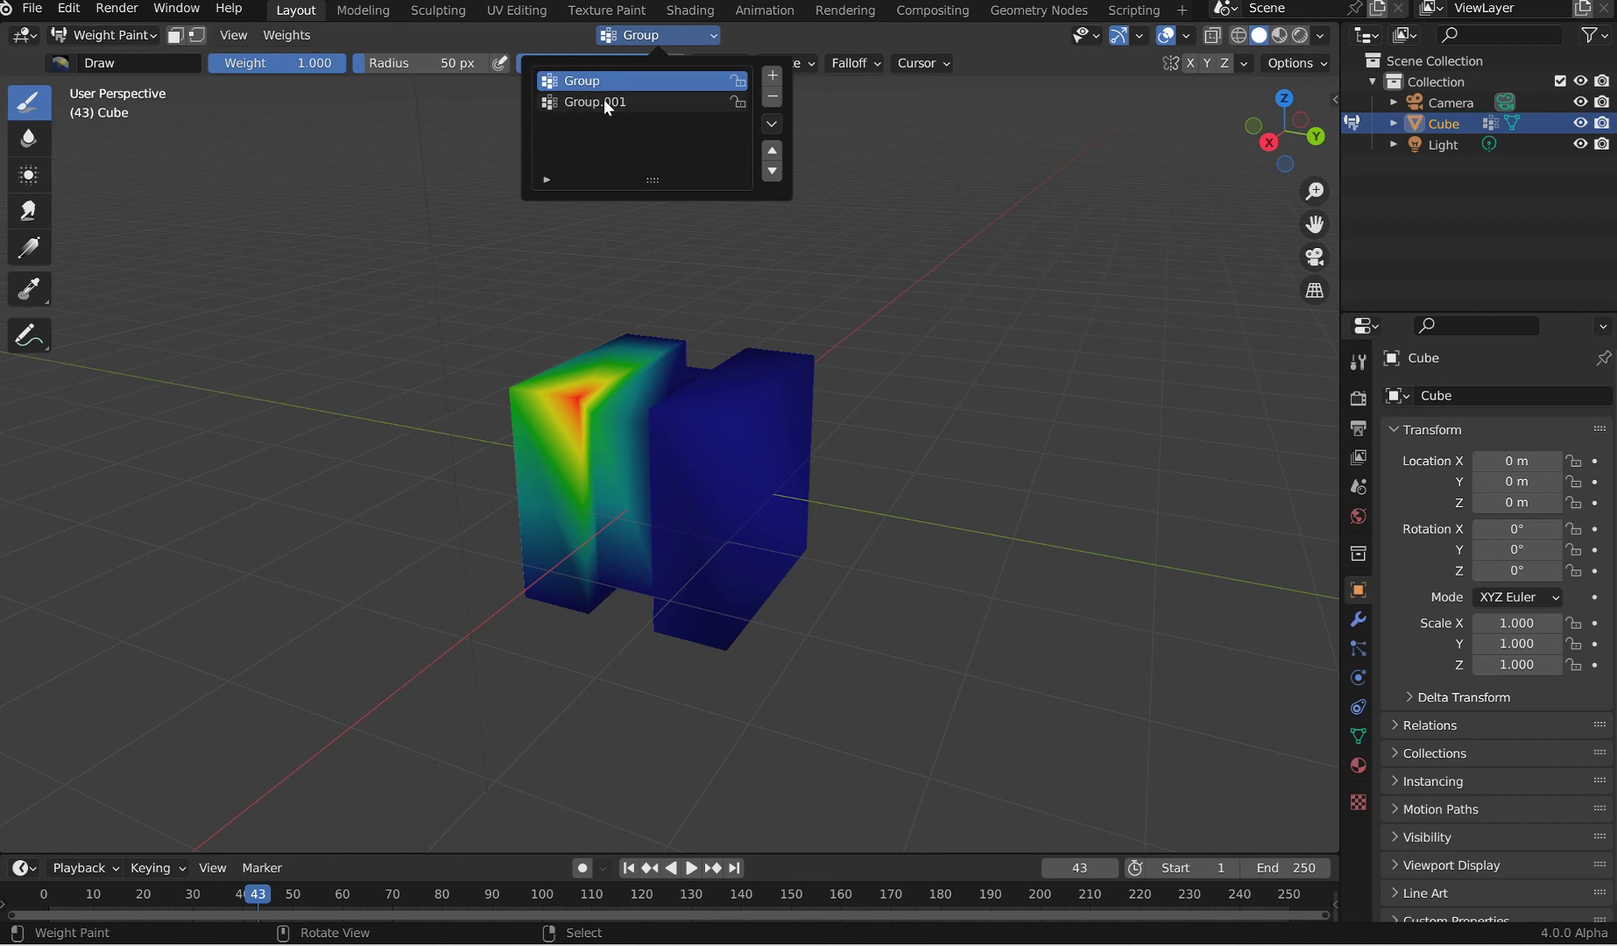
# Step: Inspect the painted gradient from several angles and return to Object Mode
pyautogui.moveTo(702, 343); pyautogui.dragTo(688, 454, button='middle')
pyautogui.moveTo(872, 462); pyautogui.dragTo(831, 445, button='middle')
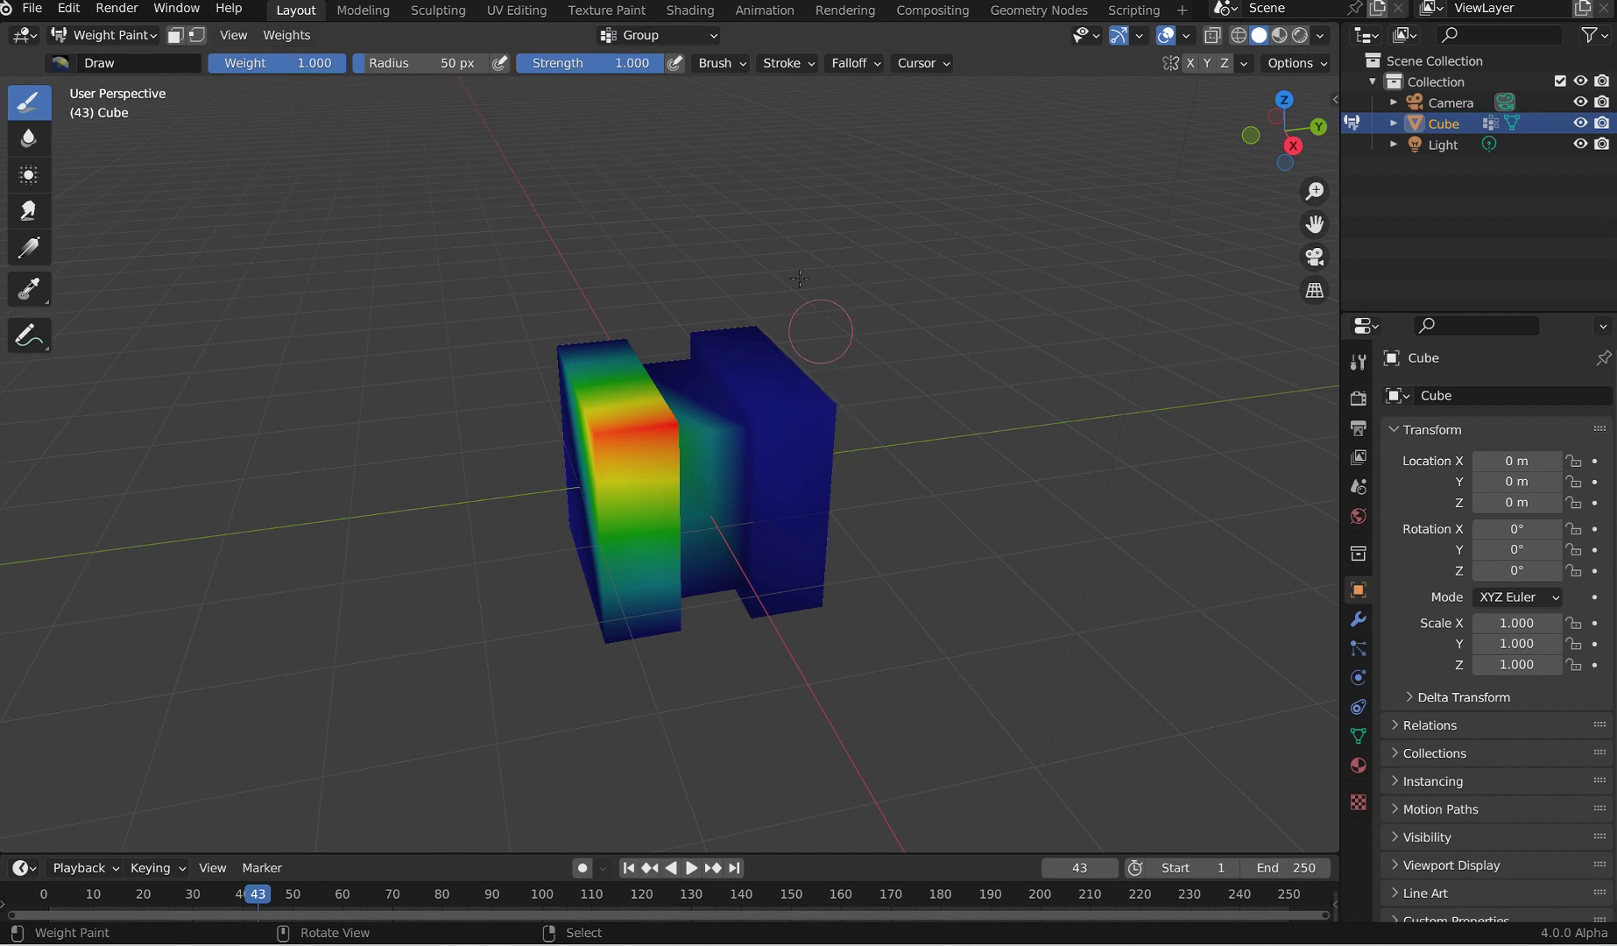
pyautogui.moveTo(808, 330); pyautogui.dragTo(761, 328, button='middle')
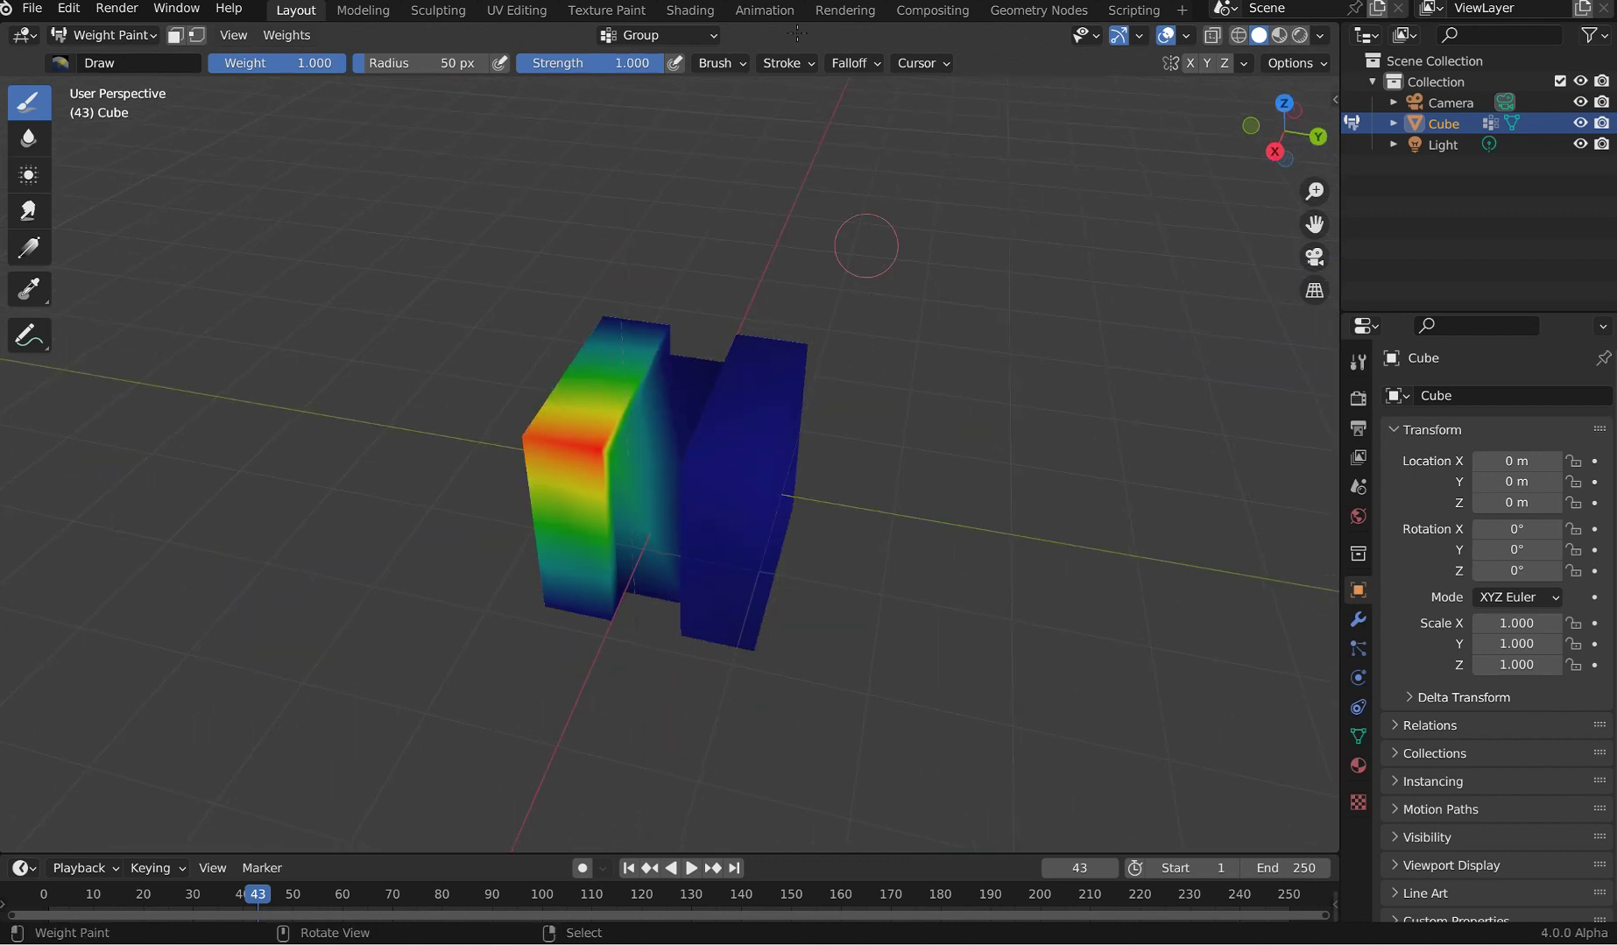
pyautogui.click(688, 36)
pyautogui.hotkey('ctrl', 'Tab')
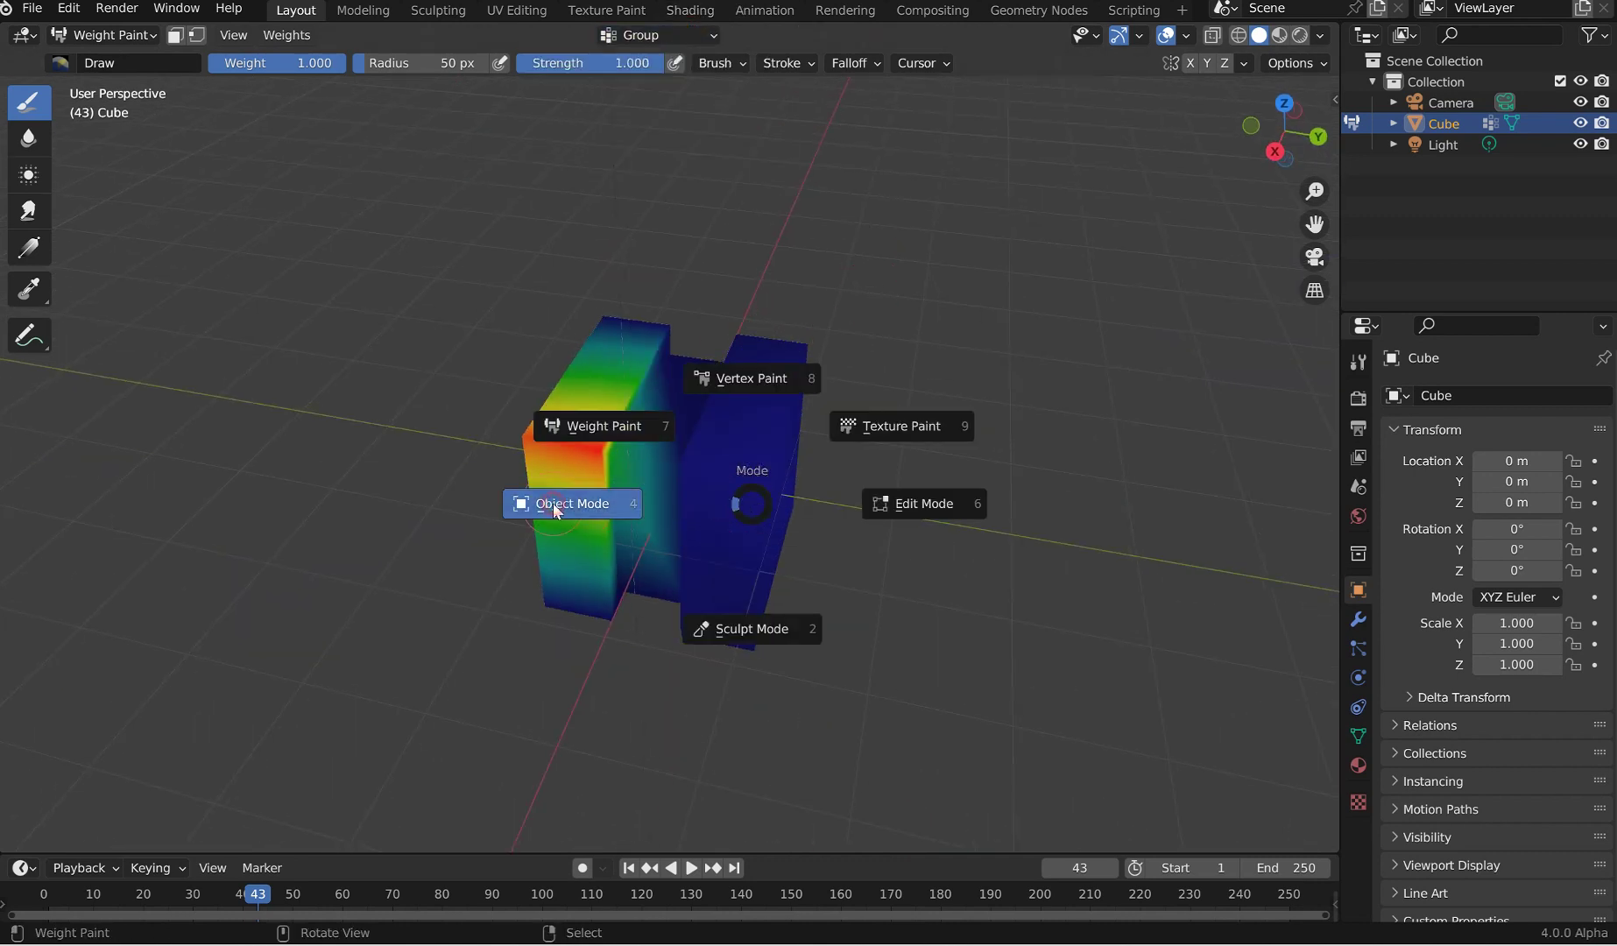
pyautogui.click(561, 504)
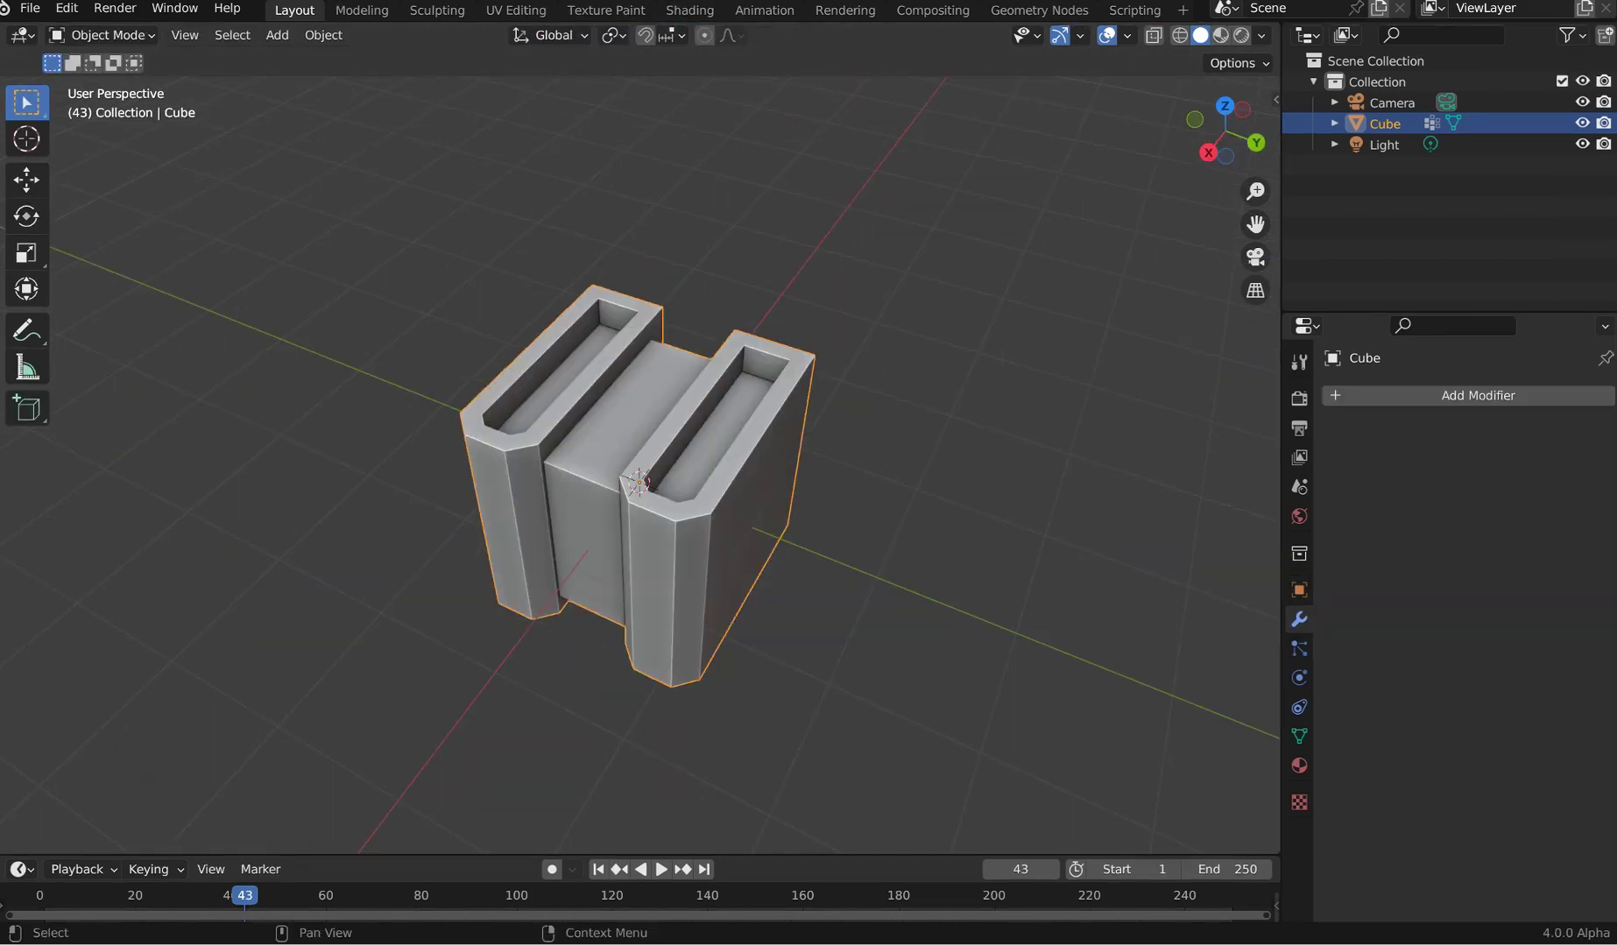
# Step: Switch to the Texture Paint workspace and add a Specular paint slot named Material Specular
pyautogui.moveTo(959, 390); pyautogui.dragTo(928, 328, button='middle')
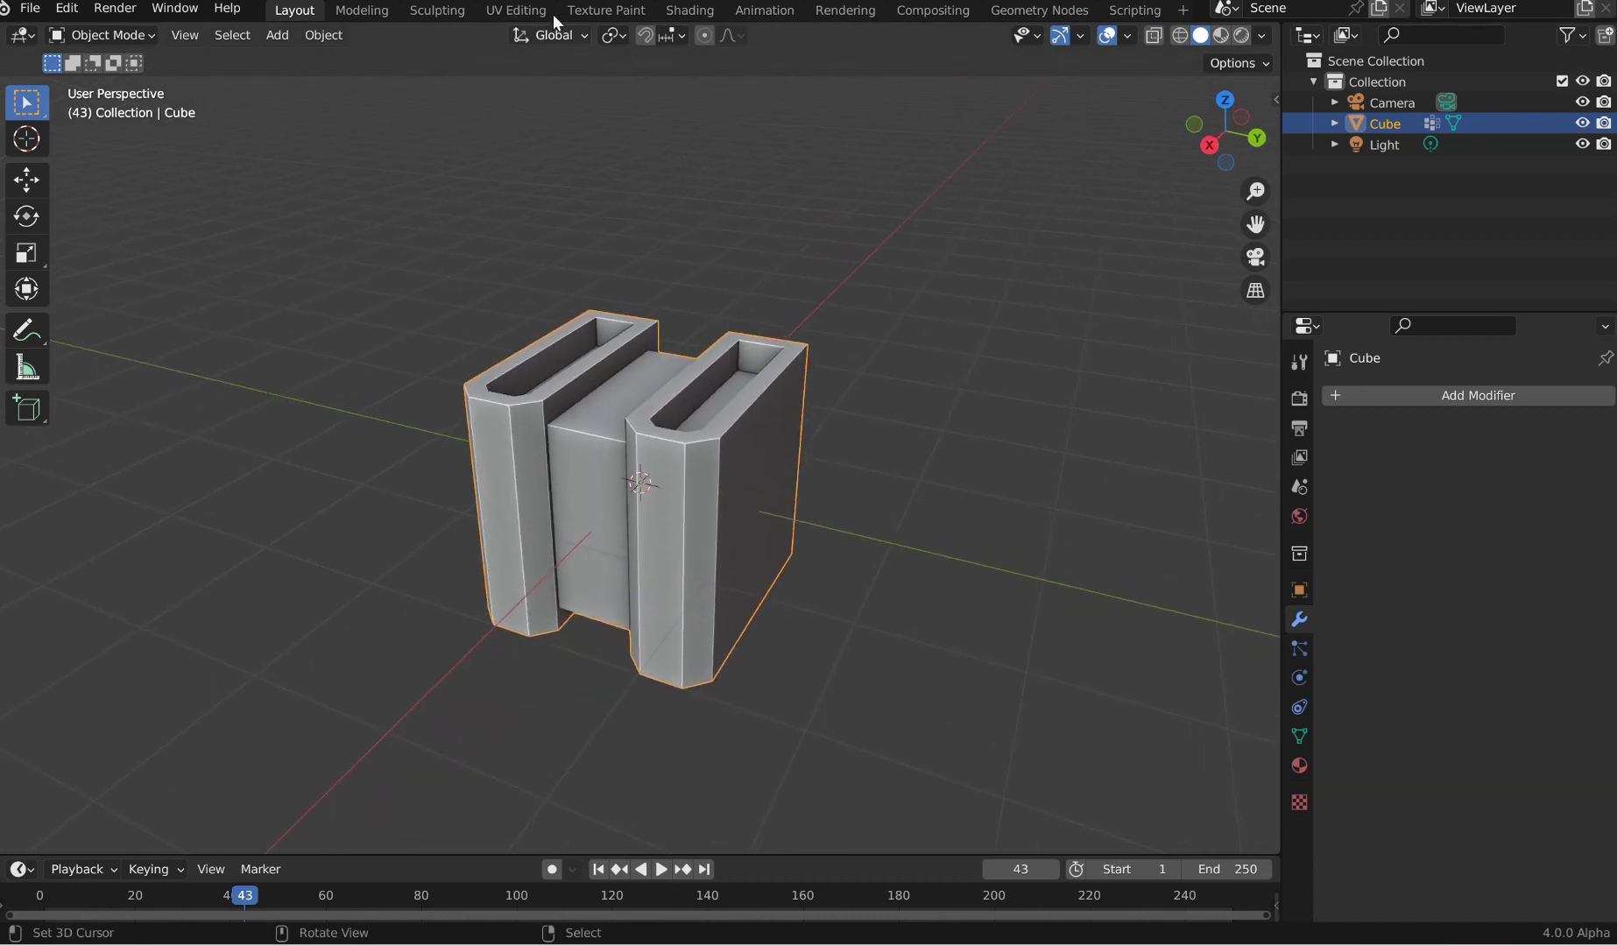
pyautogui.click(606, 10)
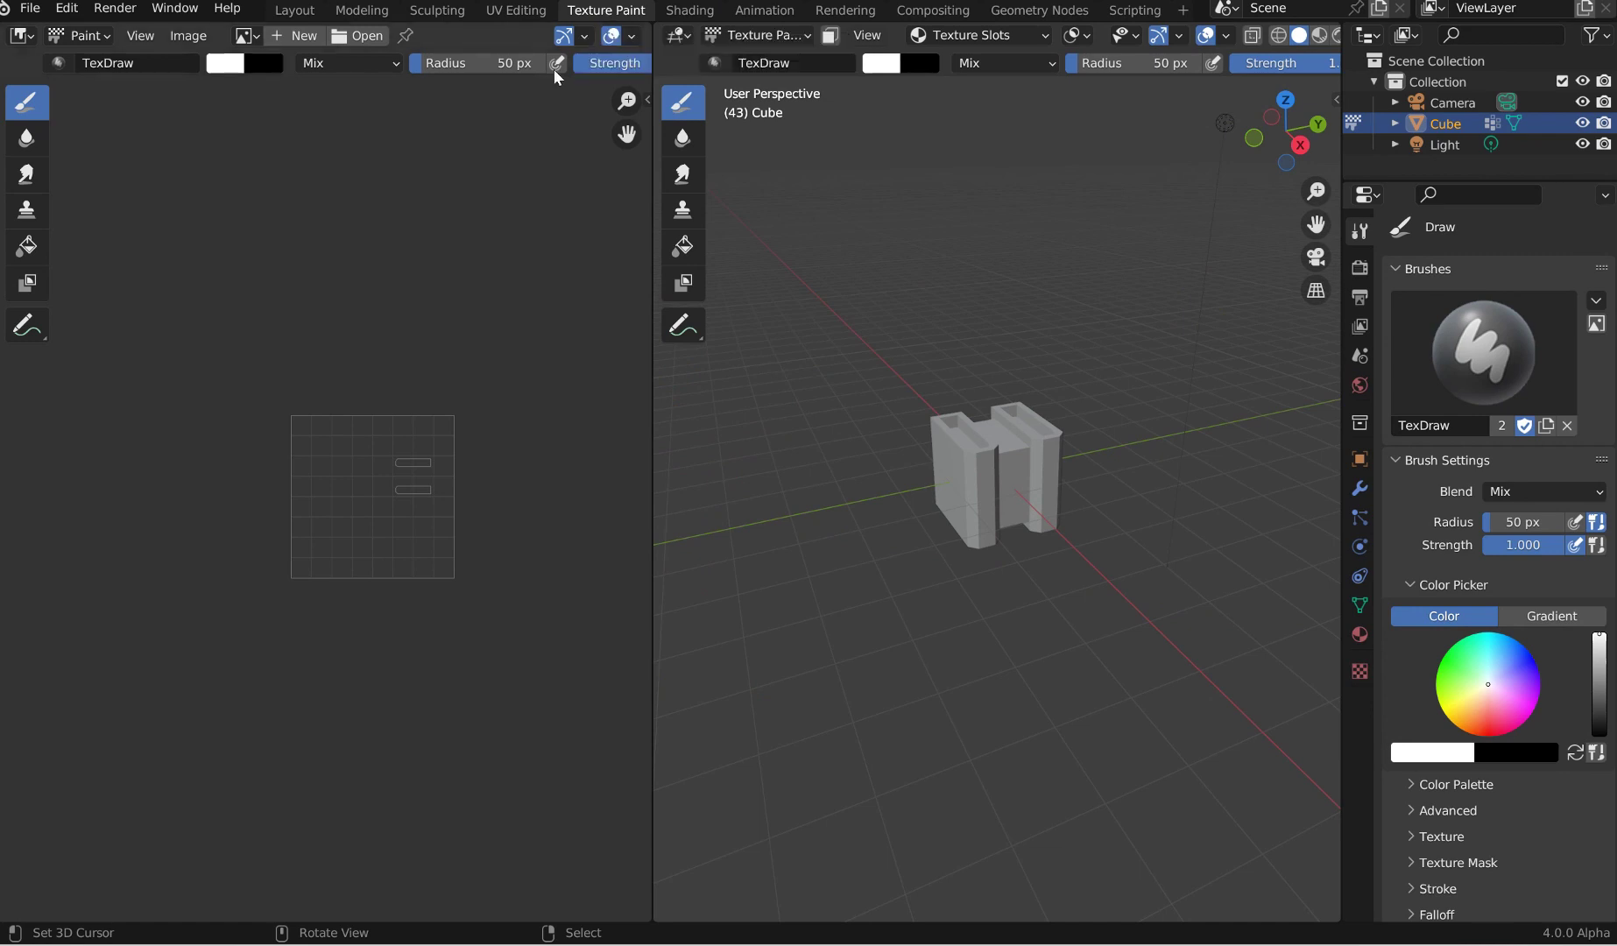
pyautogui.click(1027, 40)
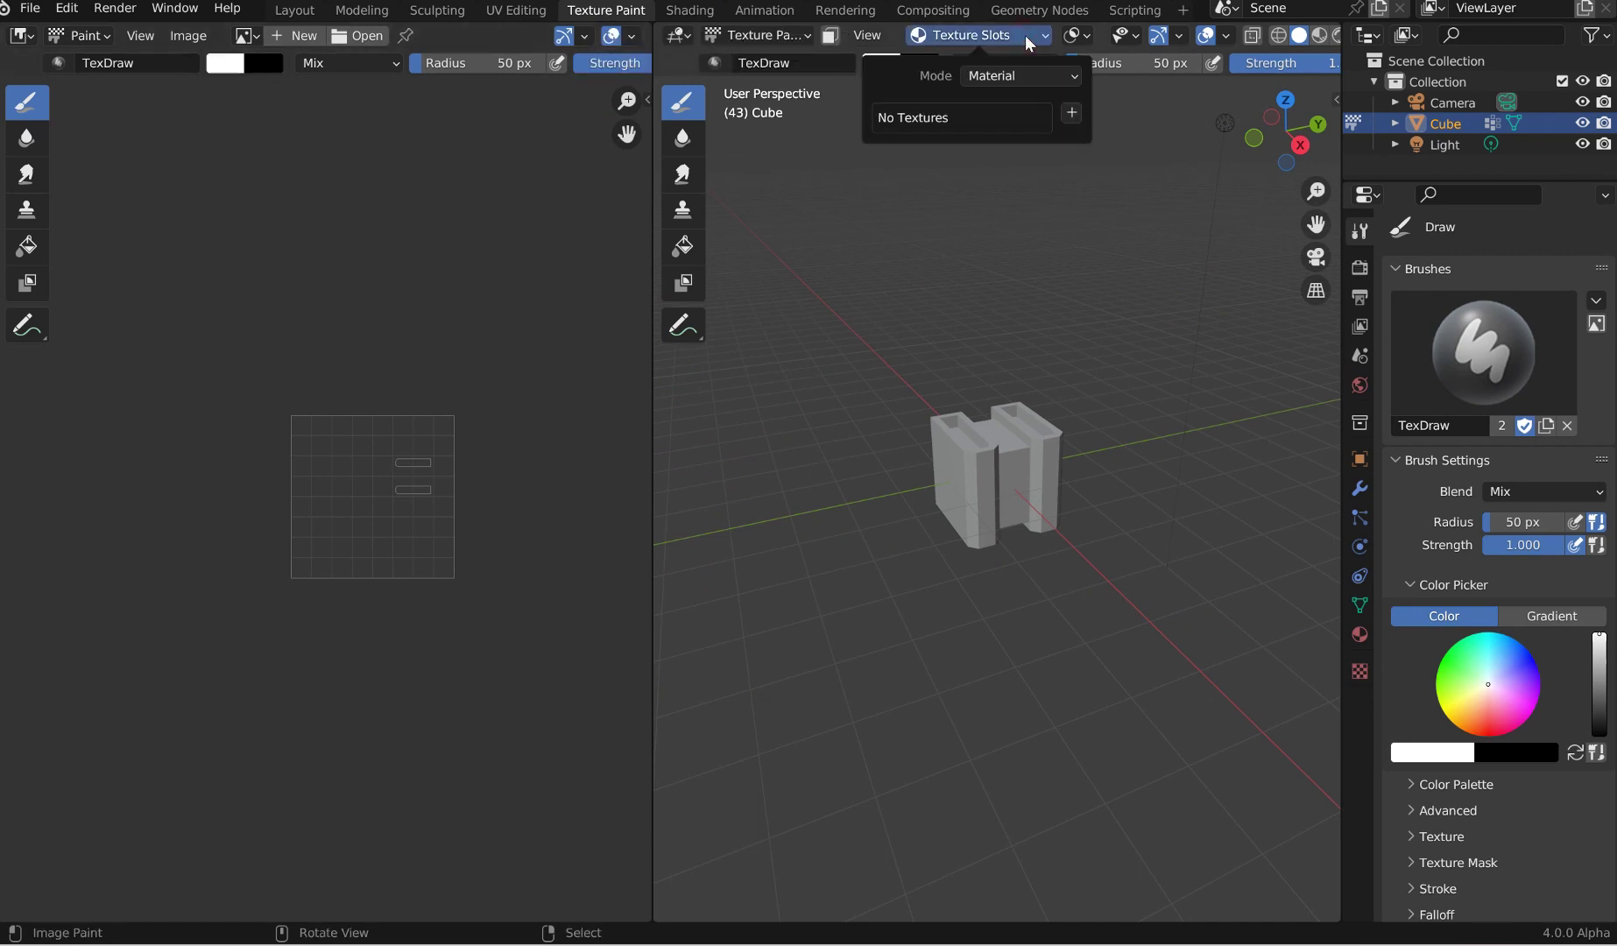
pyautogui.click(1070, 113)
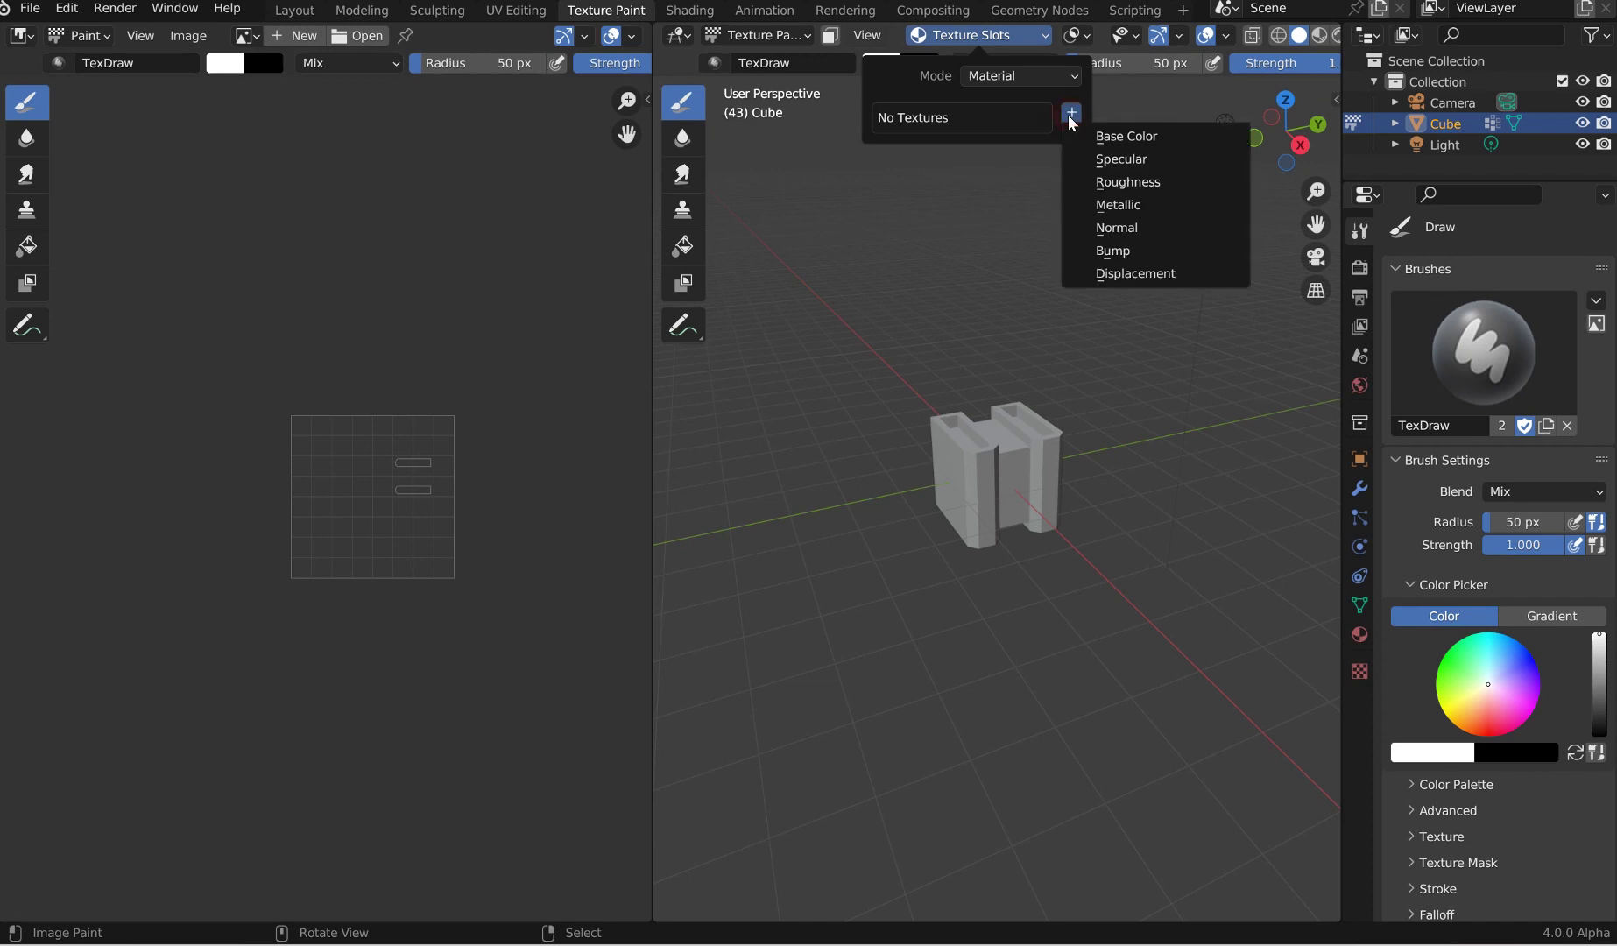
pyautogui.click(1149, 160)
pyautogui.click(1107, 378)
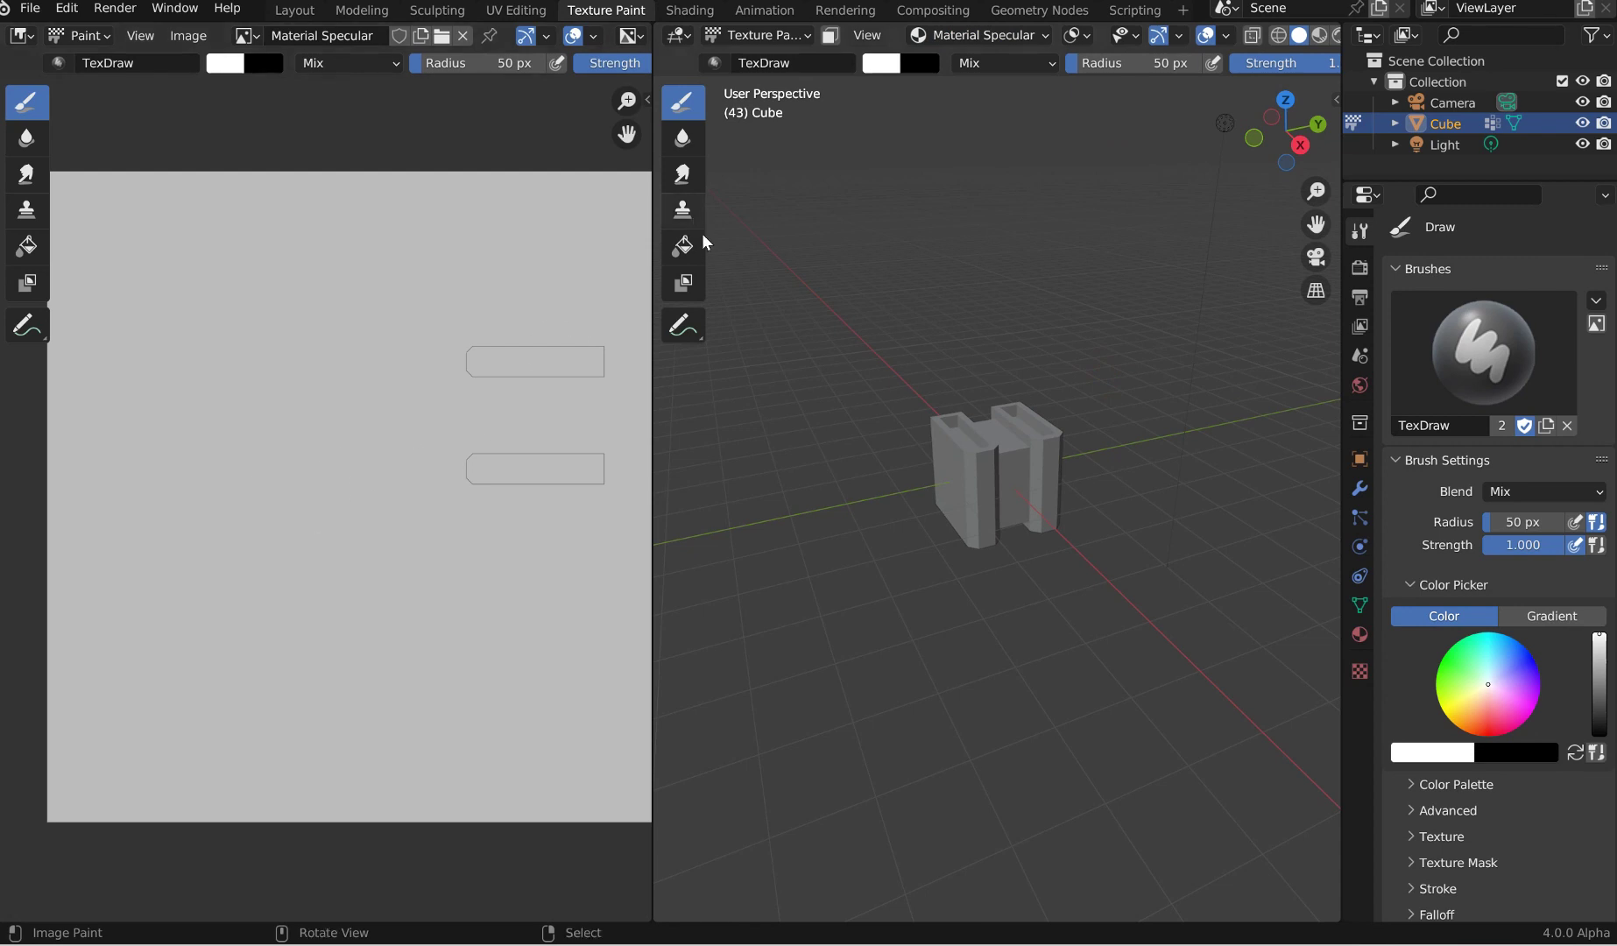
# Step: Try Single Image painting mode with Linear interpolation, then return to Material mode
pyautogui.click(1023, 37)
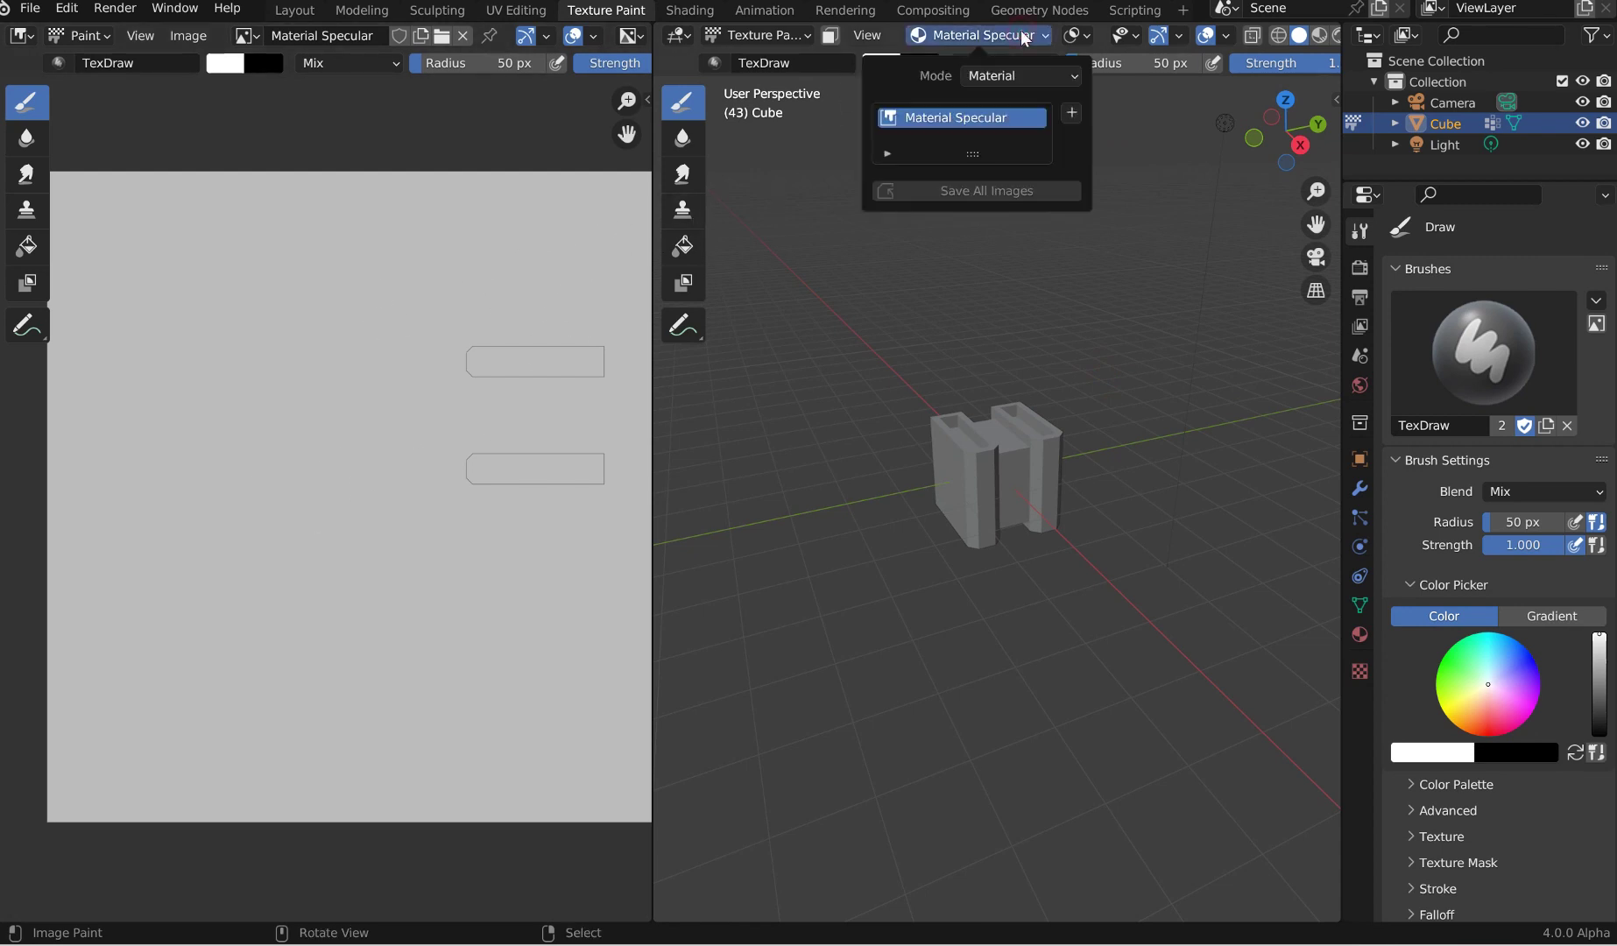
pyautogui.click(999, 79)
pyautogui.click(1029, 120)
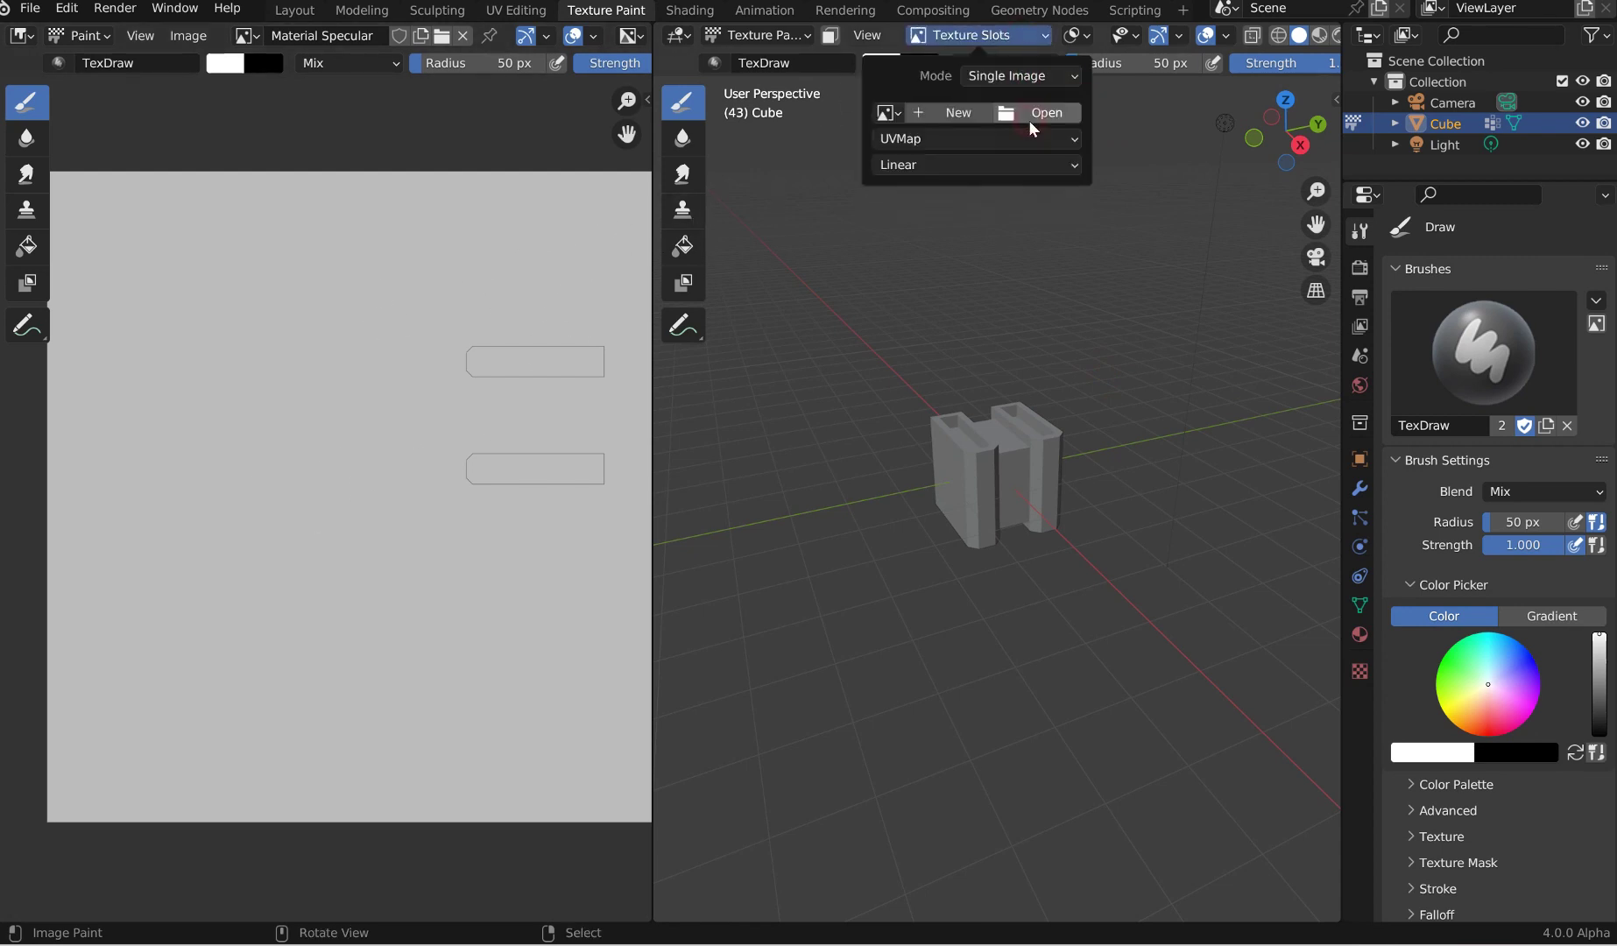
pyautogui.click(959, 166)
pyautogui.click(956, 139)
pyautogui.click(990, 76)
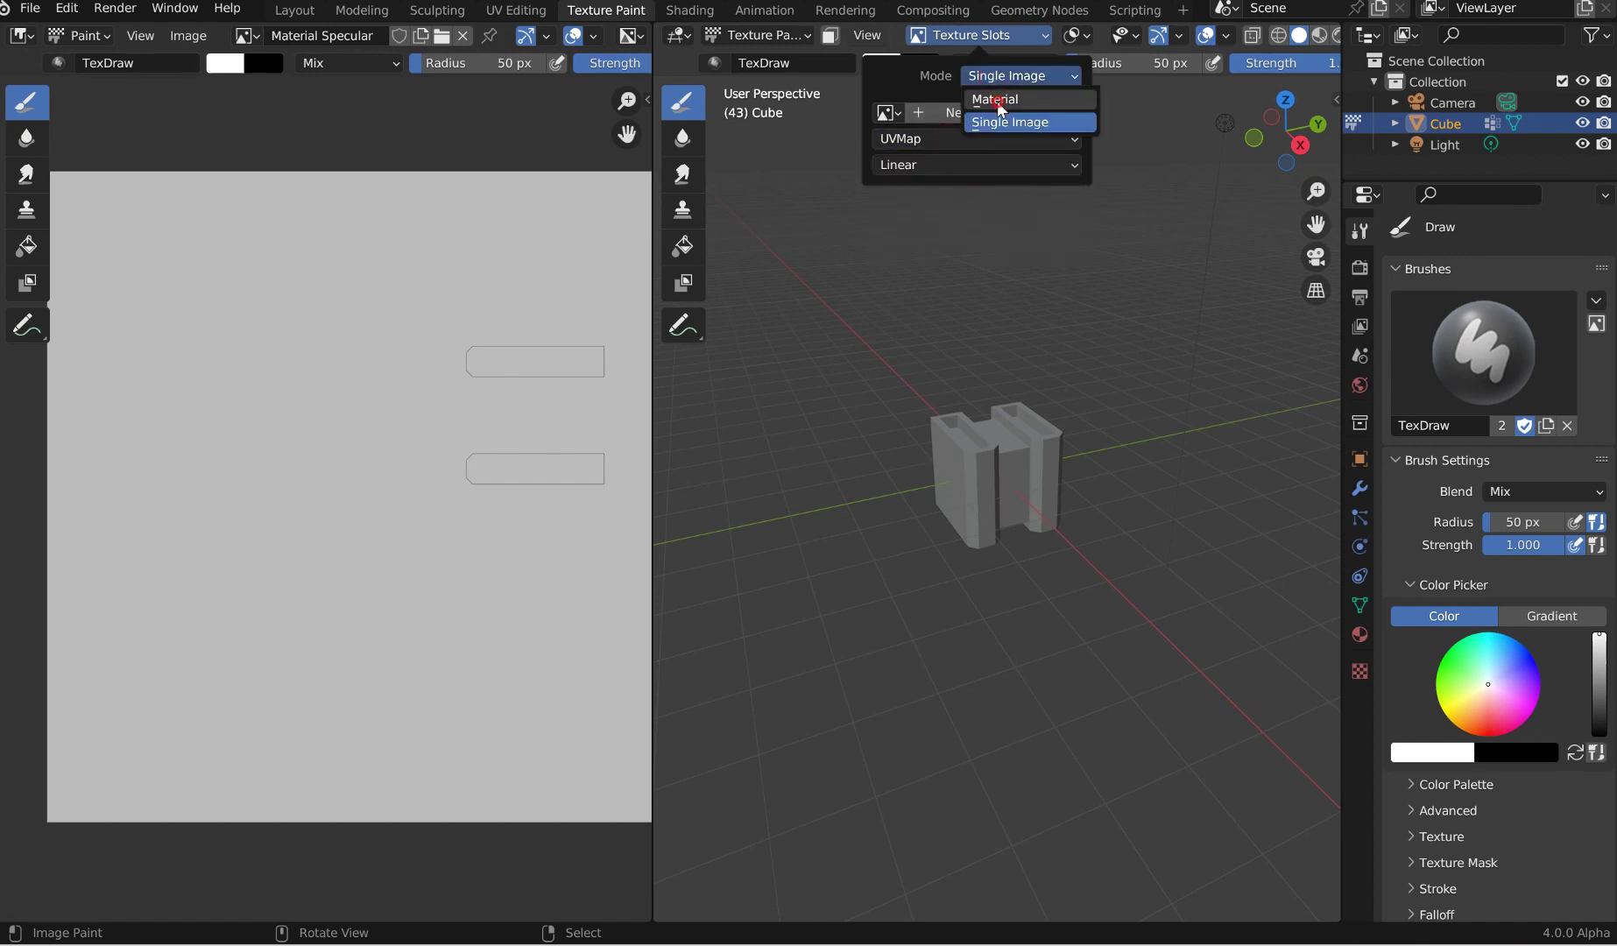
pyautogui.click(1005, 100)
# Step: Add a Base Color texture slot and paint white strokes across the cube's side
pyautogui.click(1074, 113)
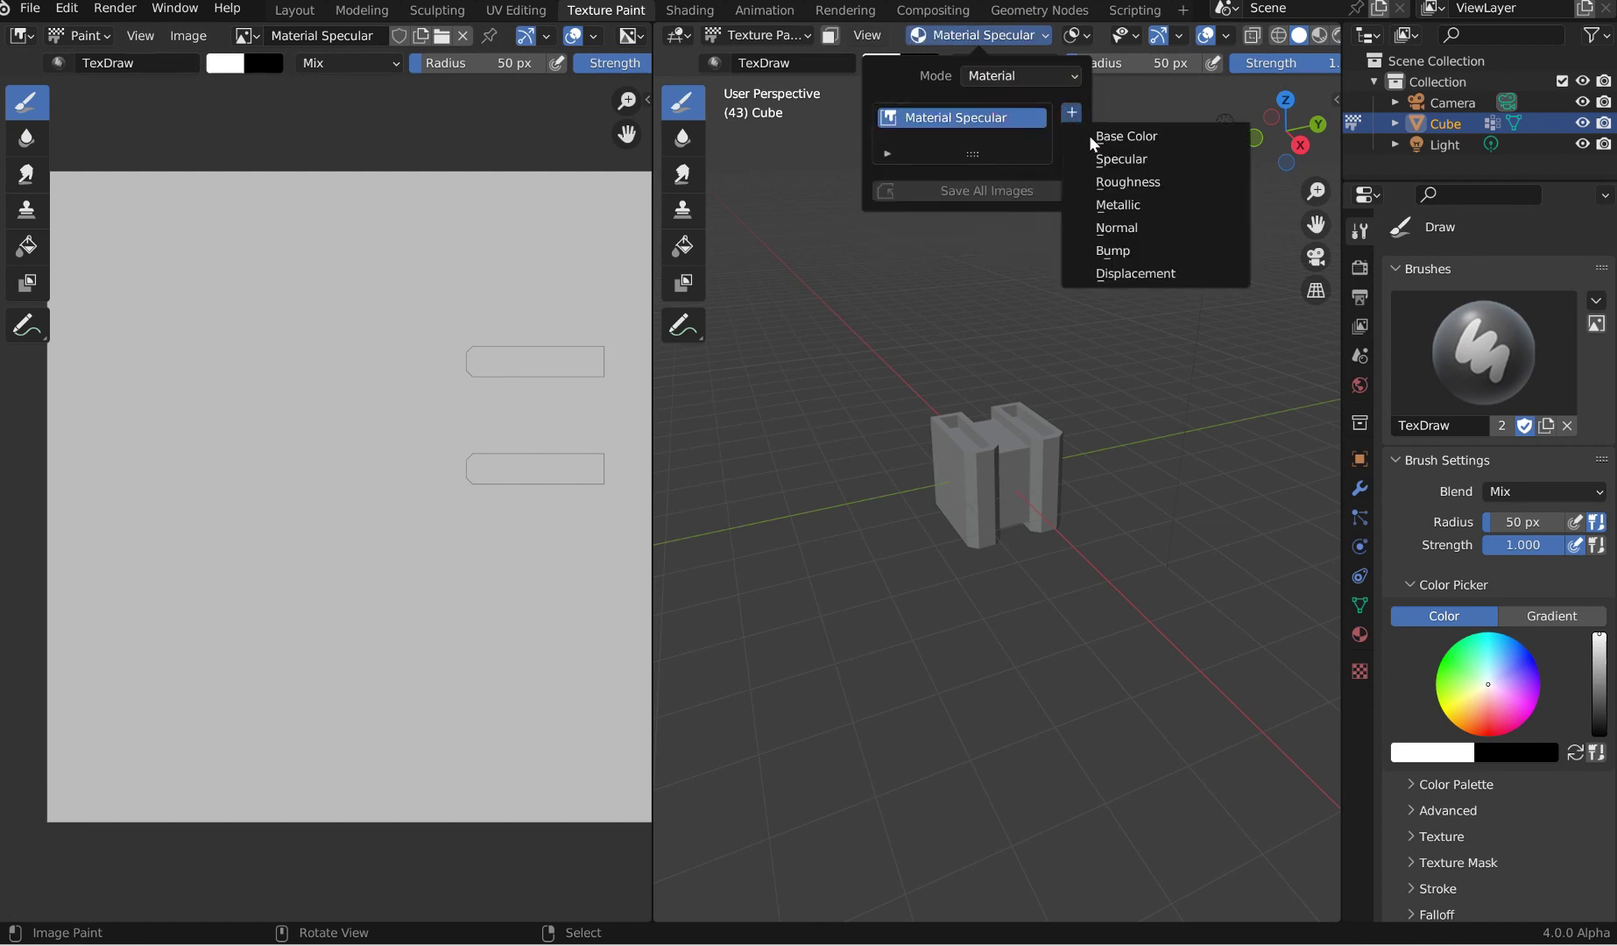
pyautogui.click(1159, 140)
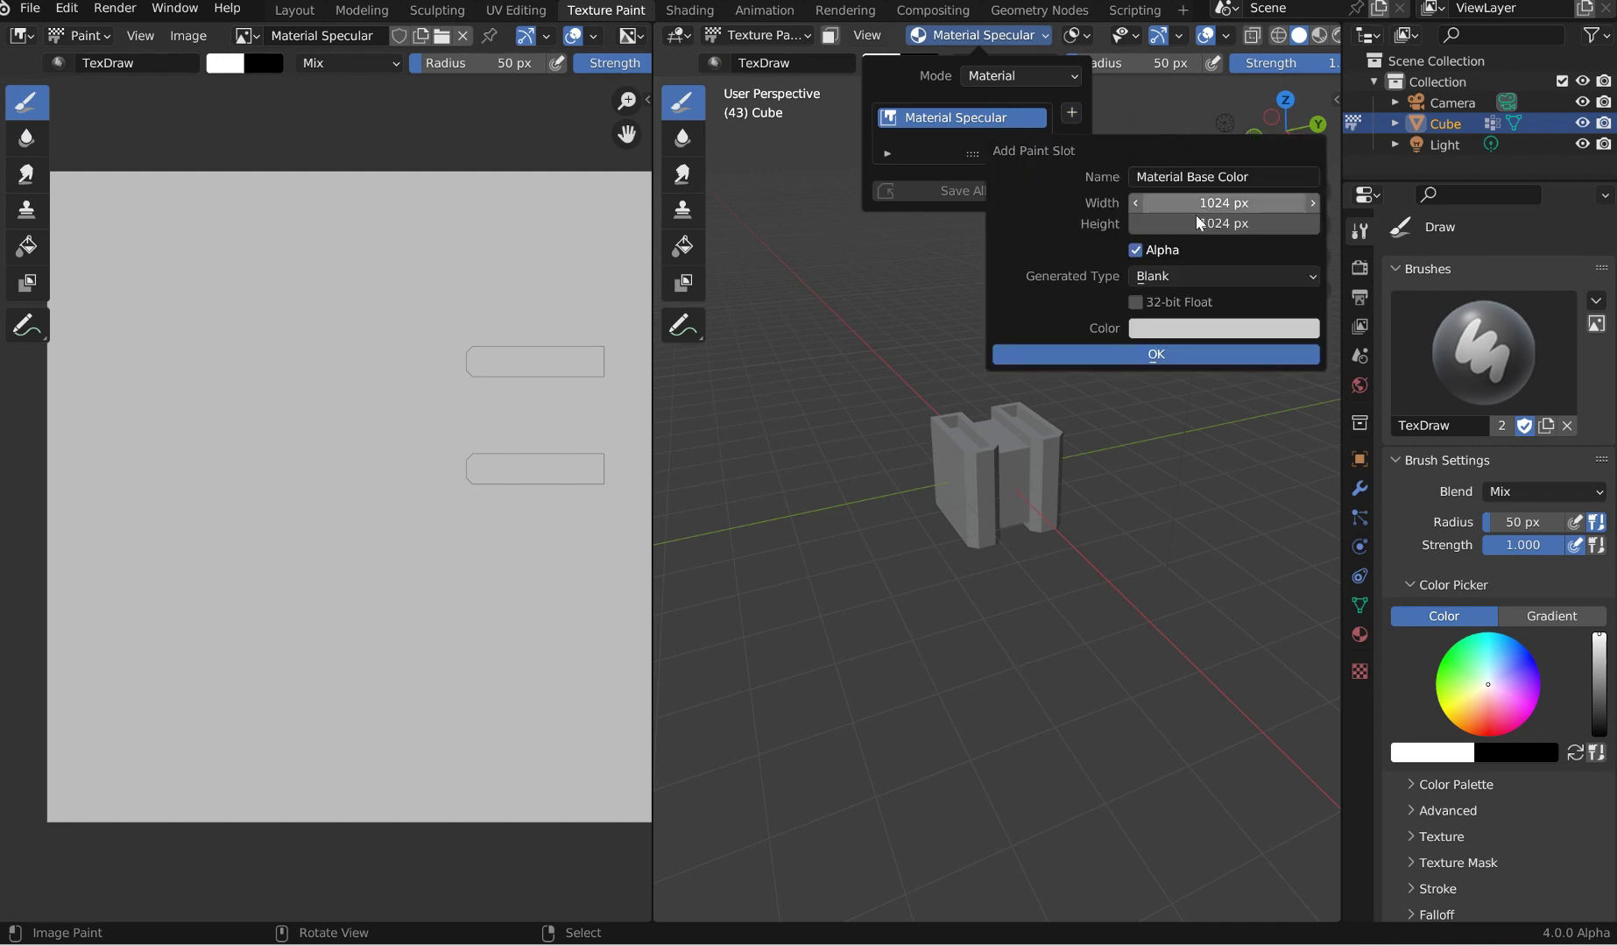
pyautogui.click(1201, 328)
pyautogui.moveTo(1054, 378)
pyautogui.mouseDown()
pyautogui.moveTo(1125, 293)
pyautogui.moveTo(1063, 327)
pyautogui.moveTo(1070, 453)
pyautogui.moveTo(1055, 438)
pyautogui.moveTo(1005, 449)
pyautogui.moveTo(1044, 441)
pyautogui.mouseUp()
pyautogui.moveTo(1045, 441)
pyautogui.mouseDown(button='middle')
pyautogui.moveTo(1111, 441)
pyautogui.moveTo(872, 416)
pyautogui.mouseUp(button='middle')
pyautogui.scroll(3, 1111, 441)
pyautogui.moveTo(871, 416)
pyautogui.mouseDown()
pyautogui.moveTo(944, 428)
pyautogui.moveTo(879, 455)
pyautogui.moveTo(907, 421)
pyautogui.mouseUp()
# Step: Enlarge the slot list, add an olive Roughness slot, and paint more white on the front
pyautogui.click(1012, 36)
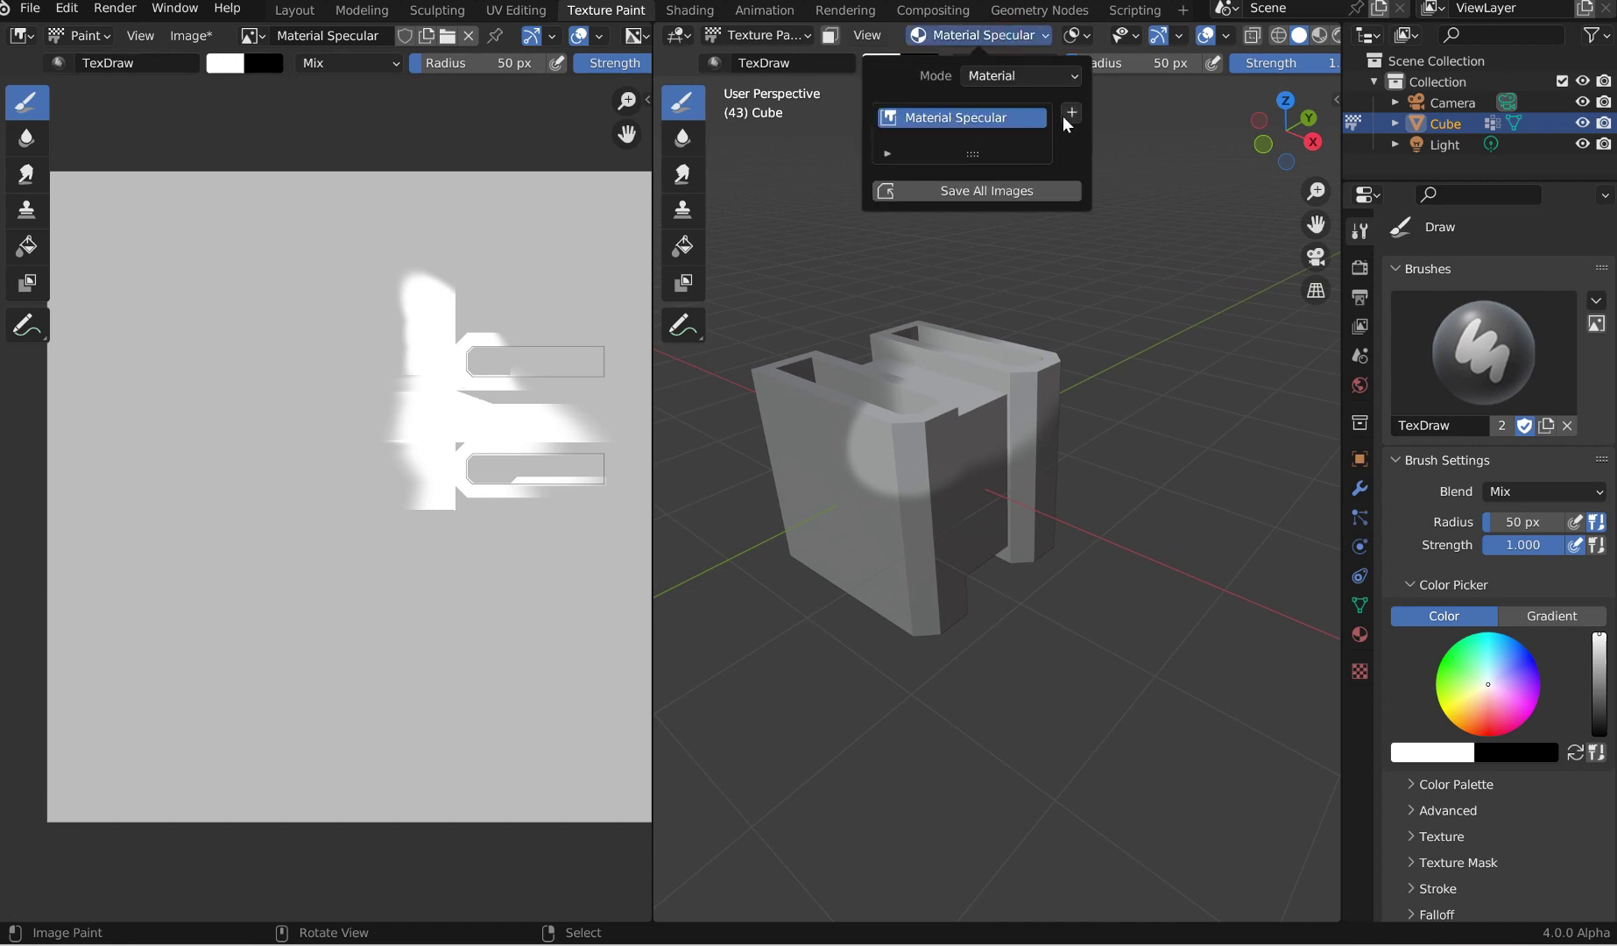
pyautogui.moveTo(973, 155); pyautogui.dragTo(973, 235)
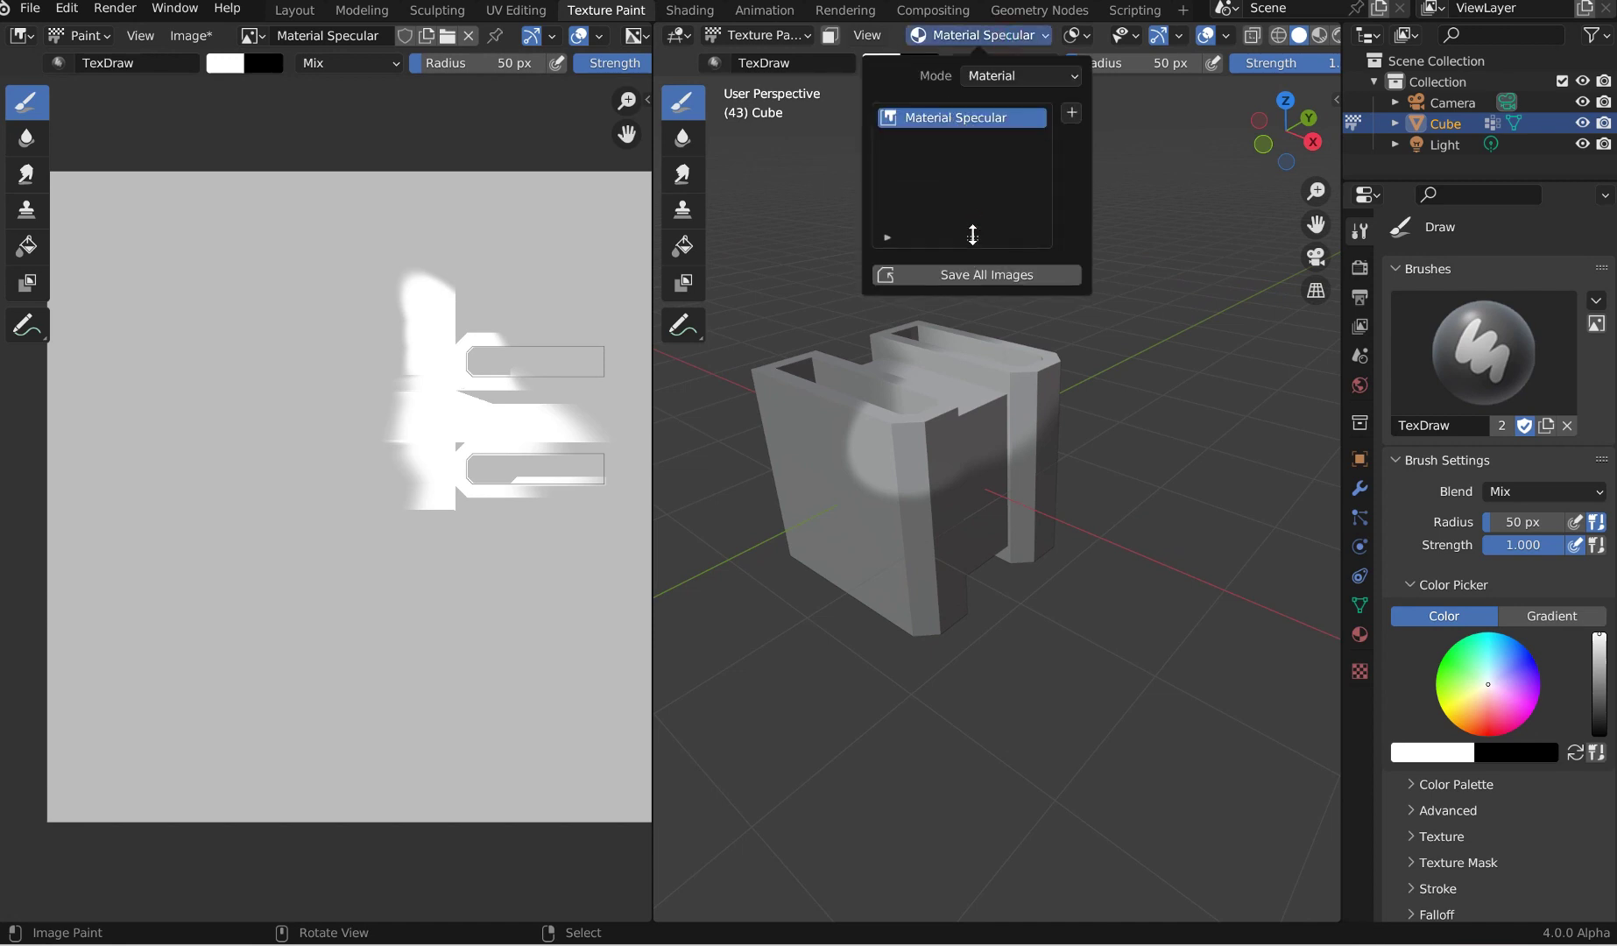
pyautogui.click(1073, 114)
pyautogui.click(1135, 183)
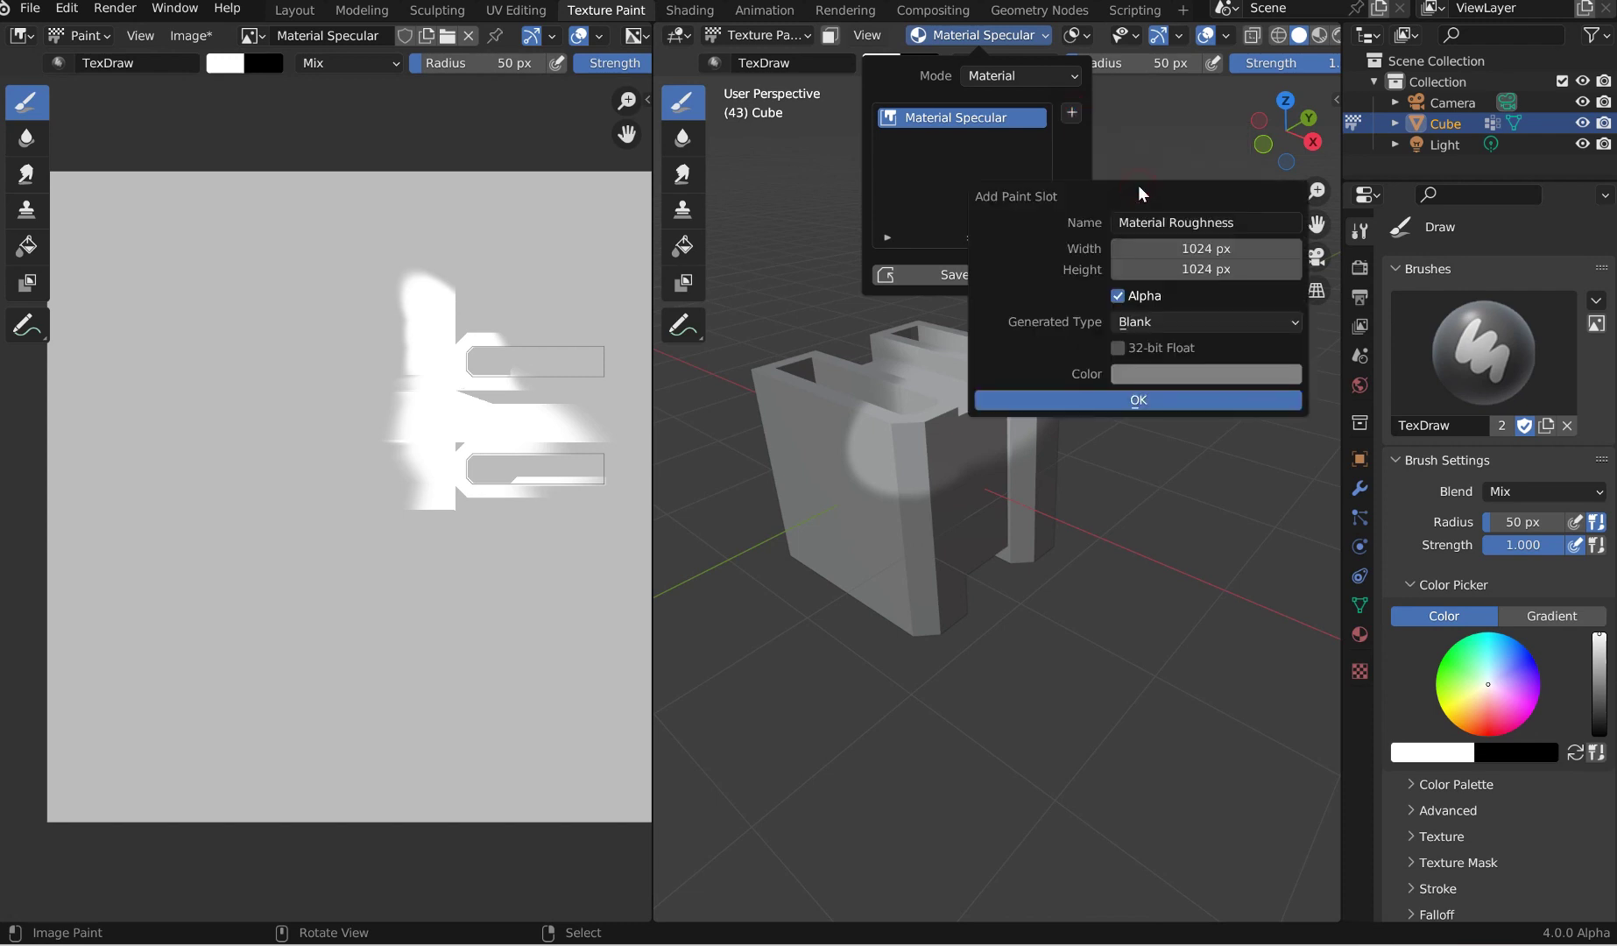
pyautogui.click(1172, 374)
pyautogui.click(1193, 197)
pyautogui.moveTo(896, 473)
pyautogui.mouseDown()
pyautogui.moveTo(863, 525)
pyautogui.moveTo(946, 520)
pyautogui.moveTo(935, 461)
pyautogui.mouseUp()
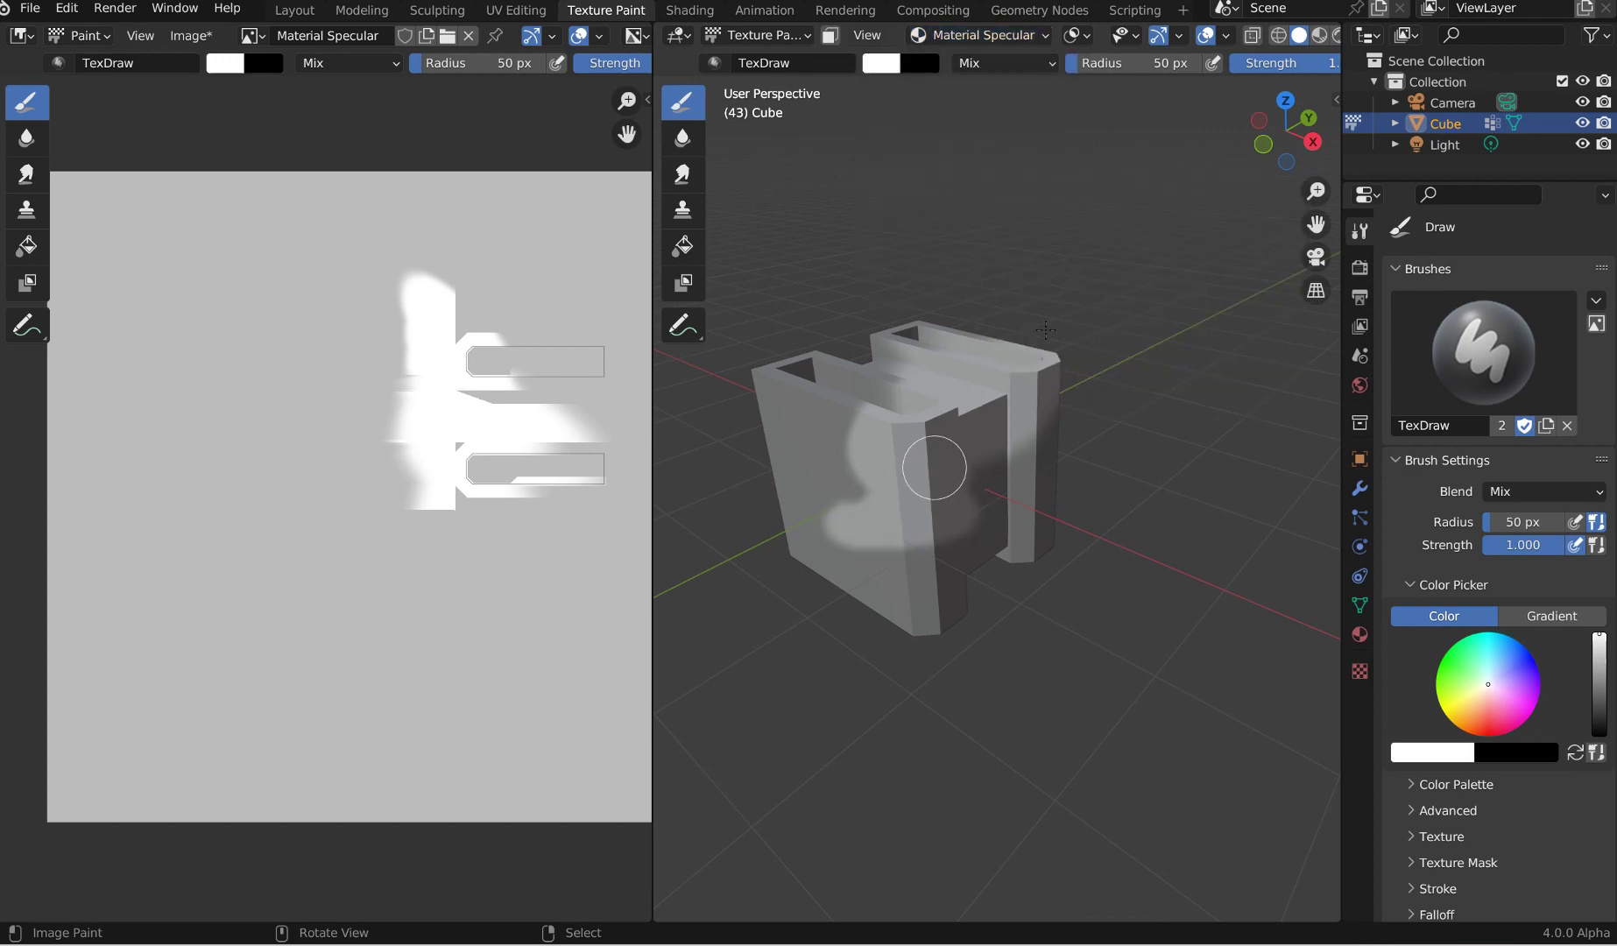
# Step: Save all painted images and widen the image editor area
pyautogui.click(978, 36)
pyautogui.click(985, 191)
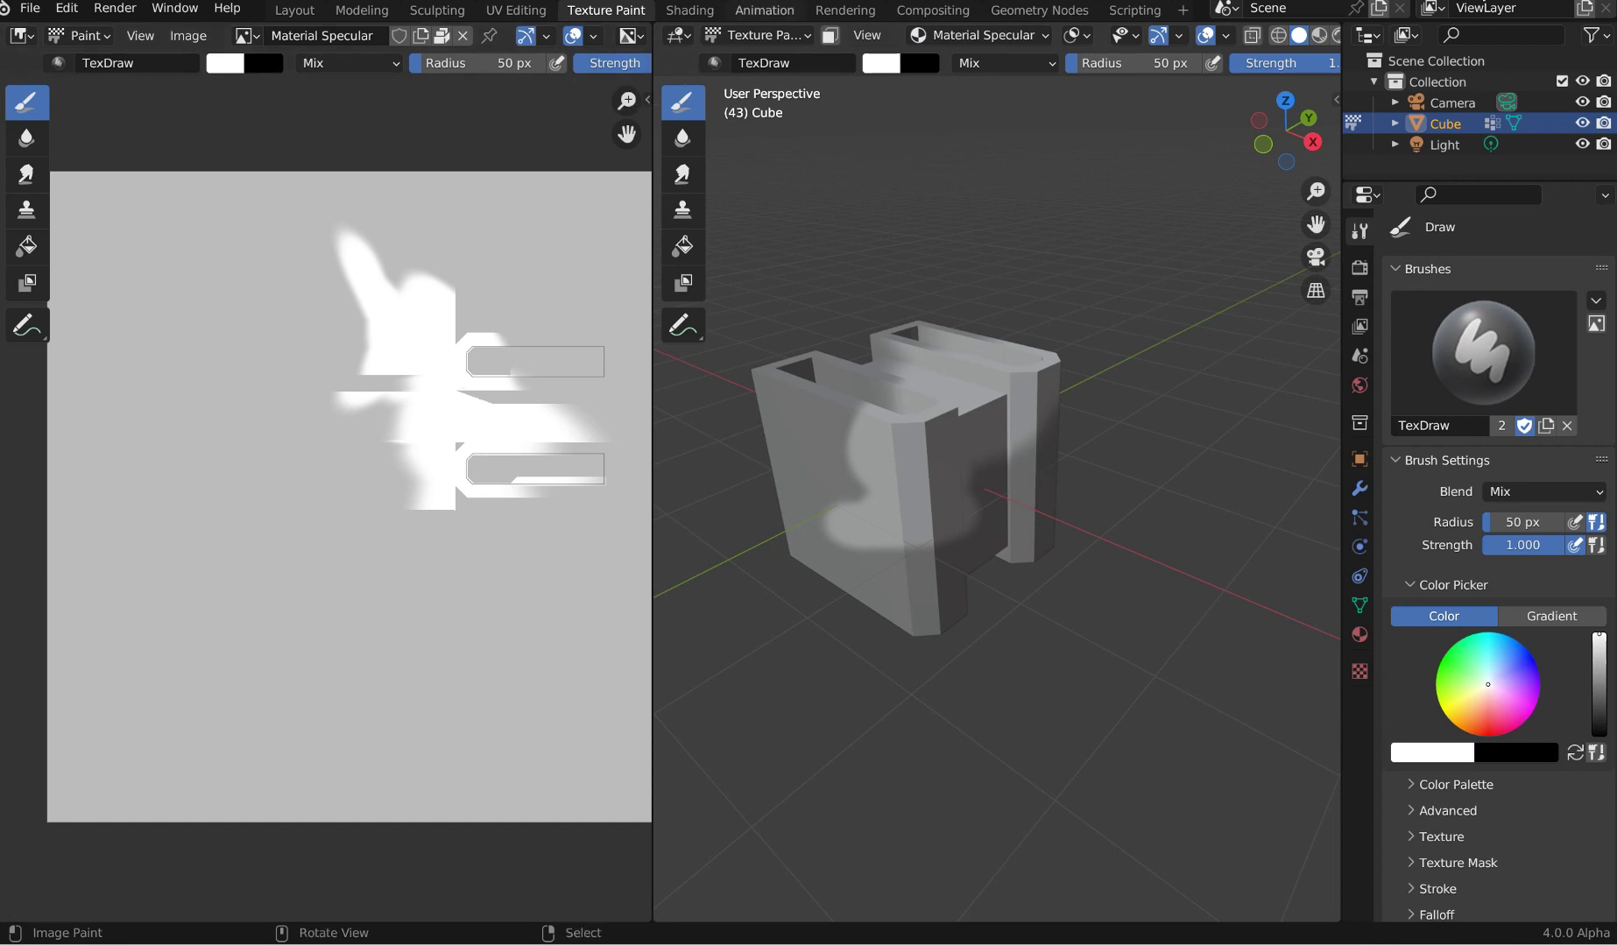
pyautogui.moveTo(654, 70); pyautogui.dragTo(866, 70)
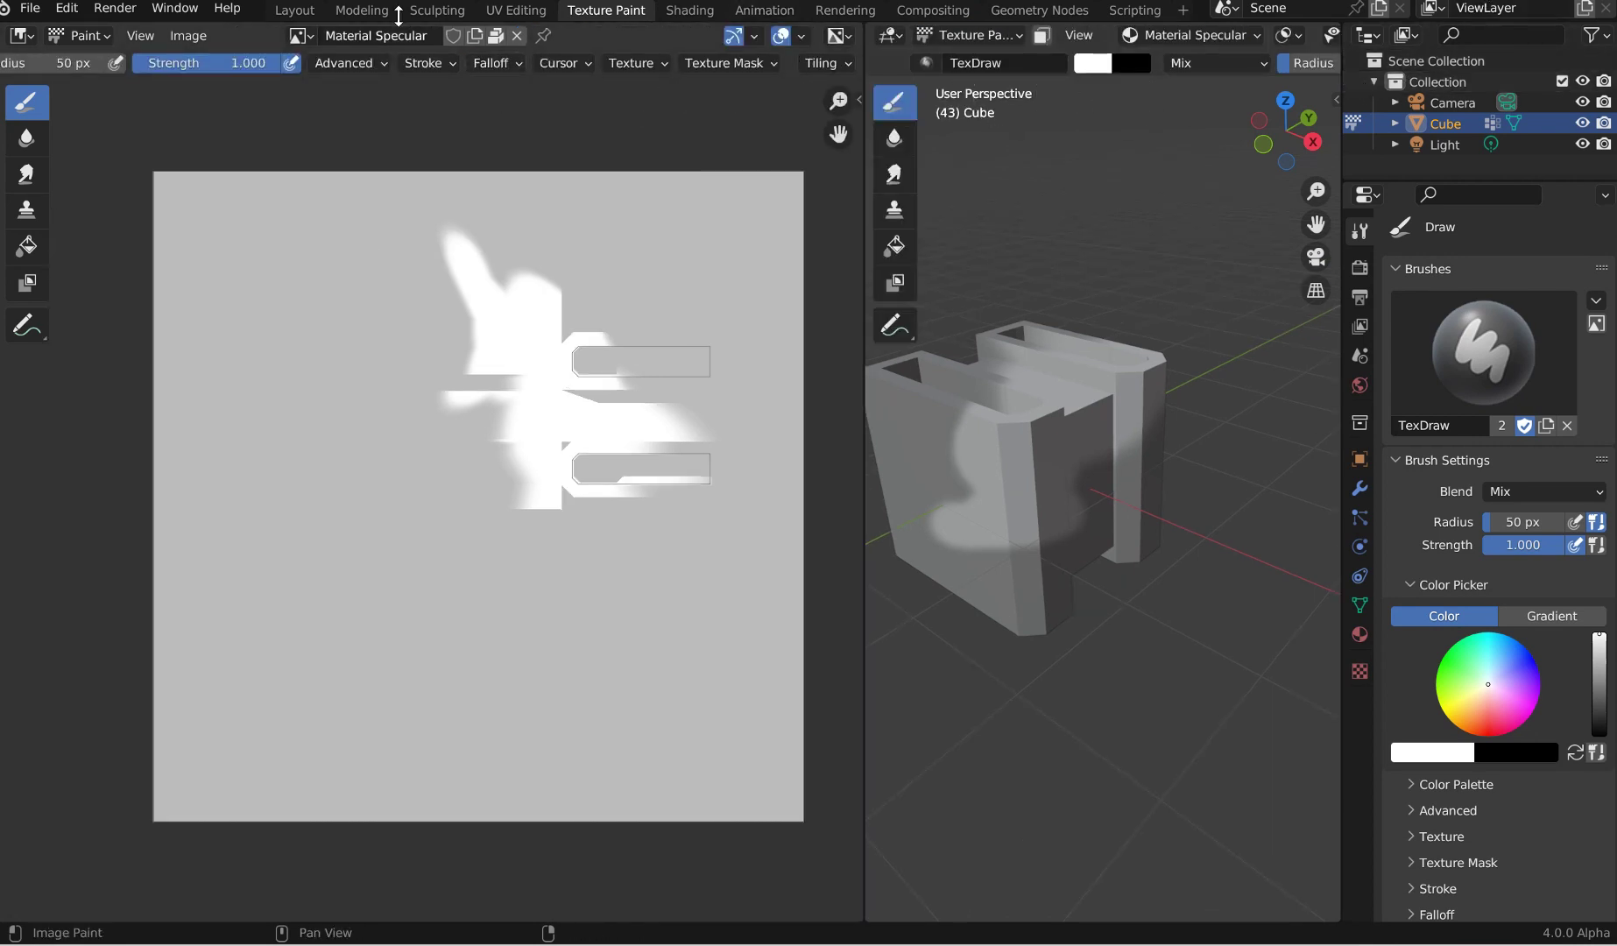
# Step: Switch to Sculpting, widen the tool shelf to show brush names, select the Paint brush, and start adding a canvas texture slot
pyautogui.click(433, 9)
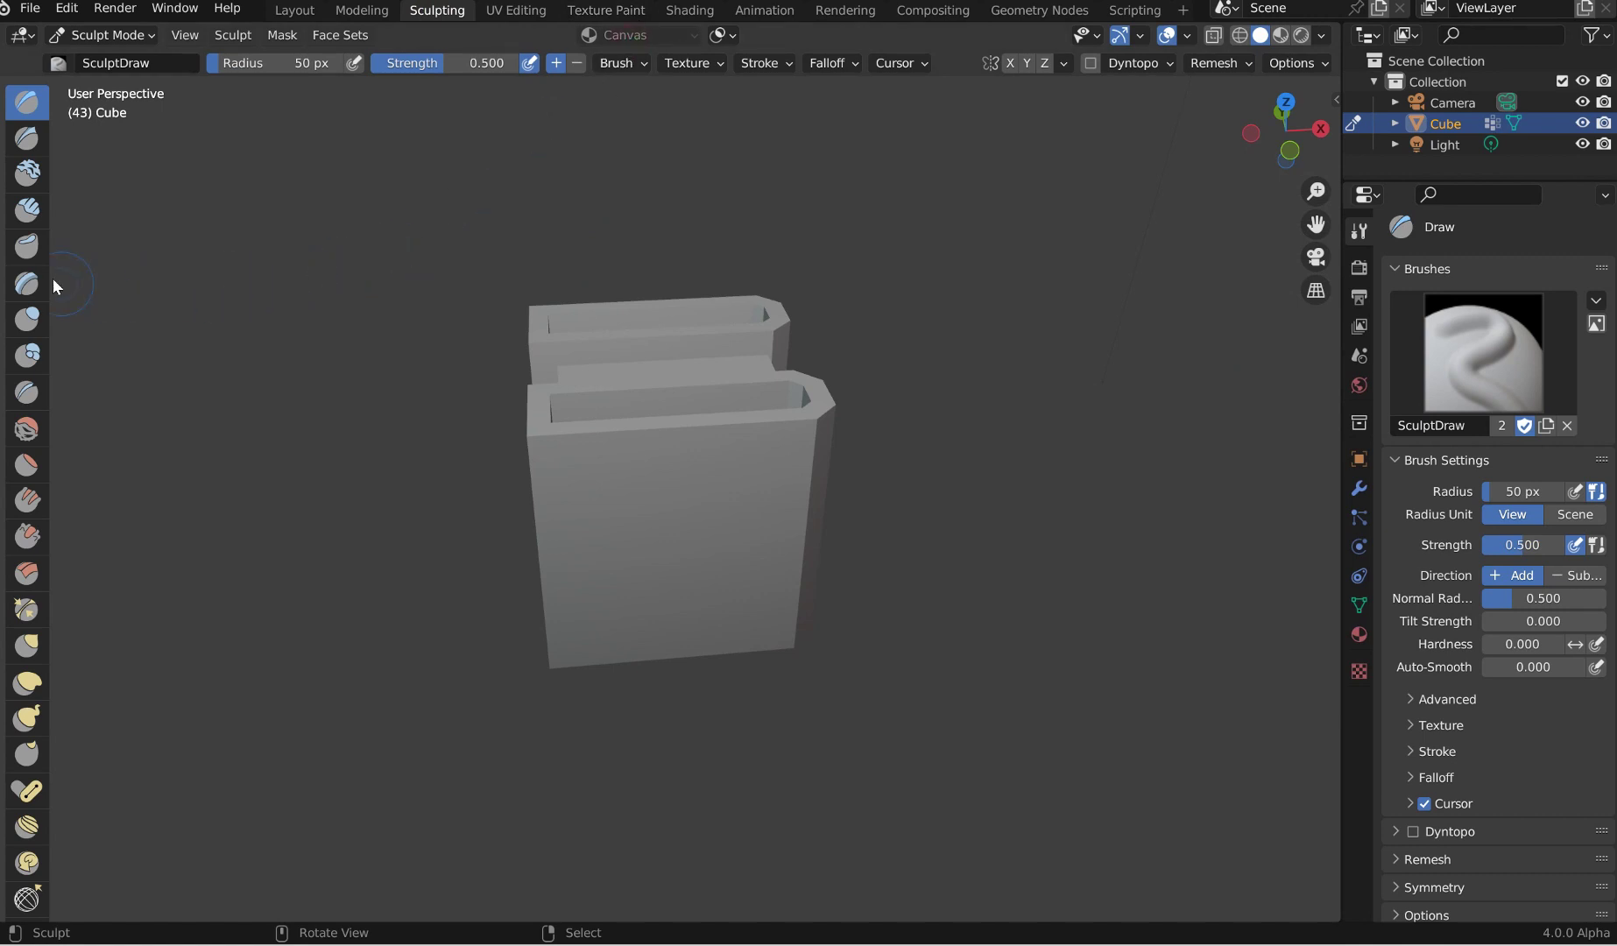
pyautogui.moveTo(51, 277)
pyautogui.mouseDown()
pyautogui.moveTo(122, 275)
pyautogui.moveTo(92, 275)
pyautogui.mouseUp()
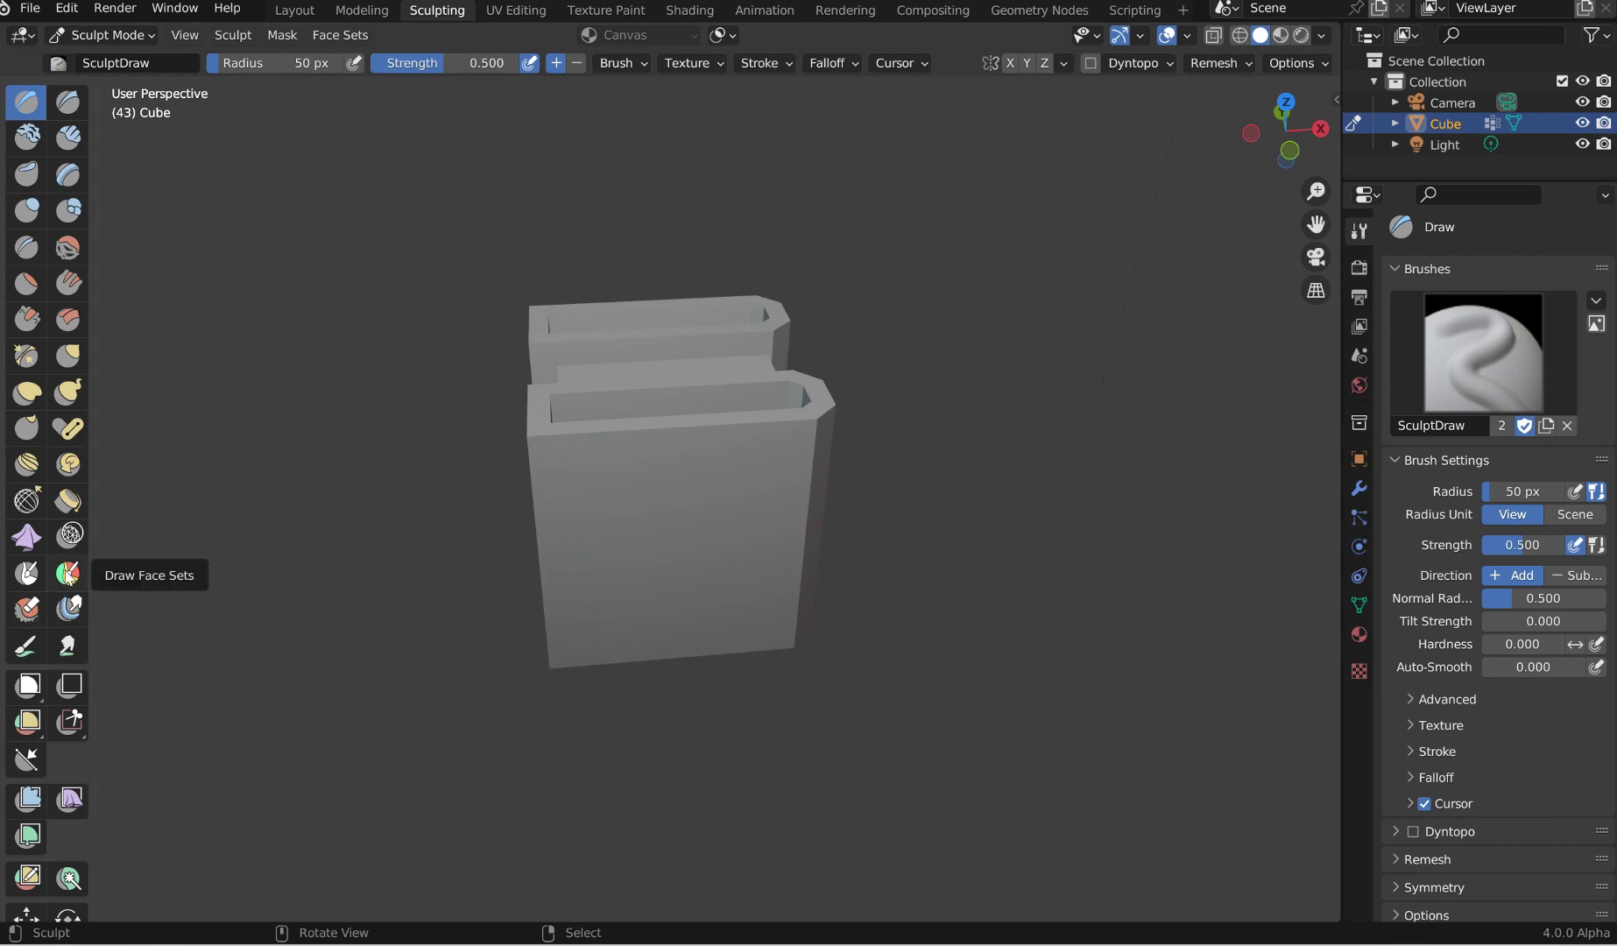
pyautogui.click(29, 650)
pyautogui.click(687, 36)
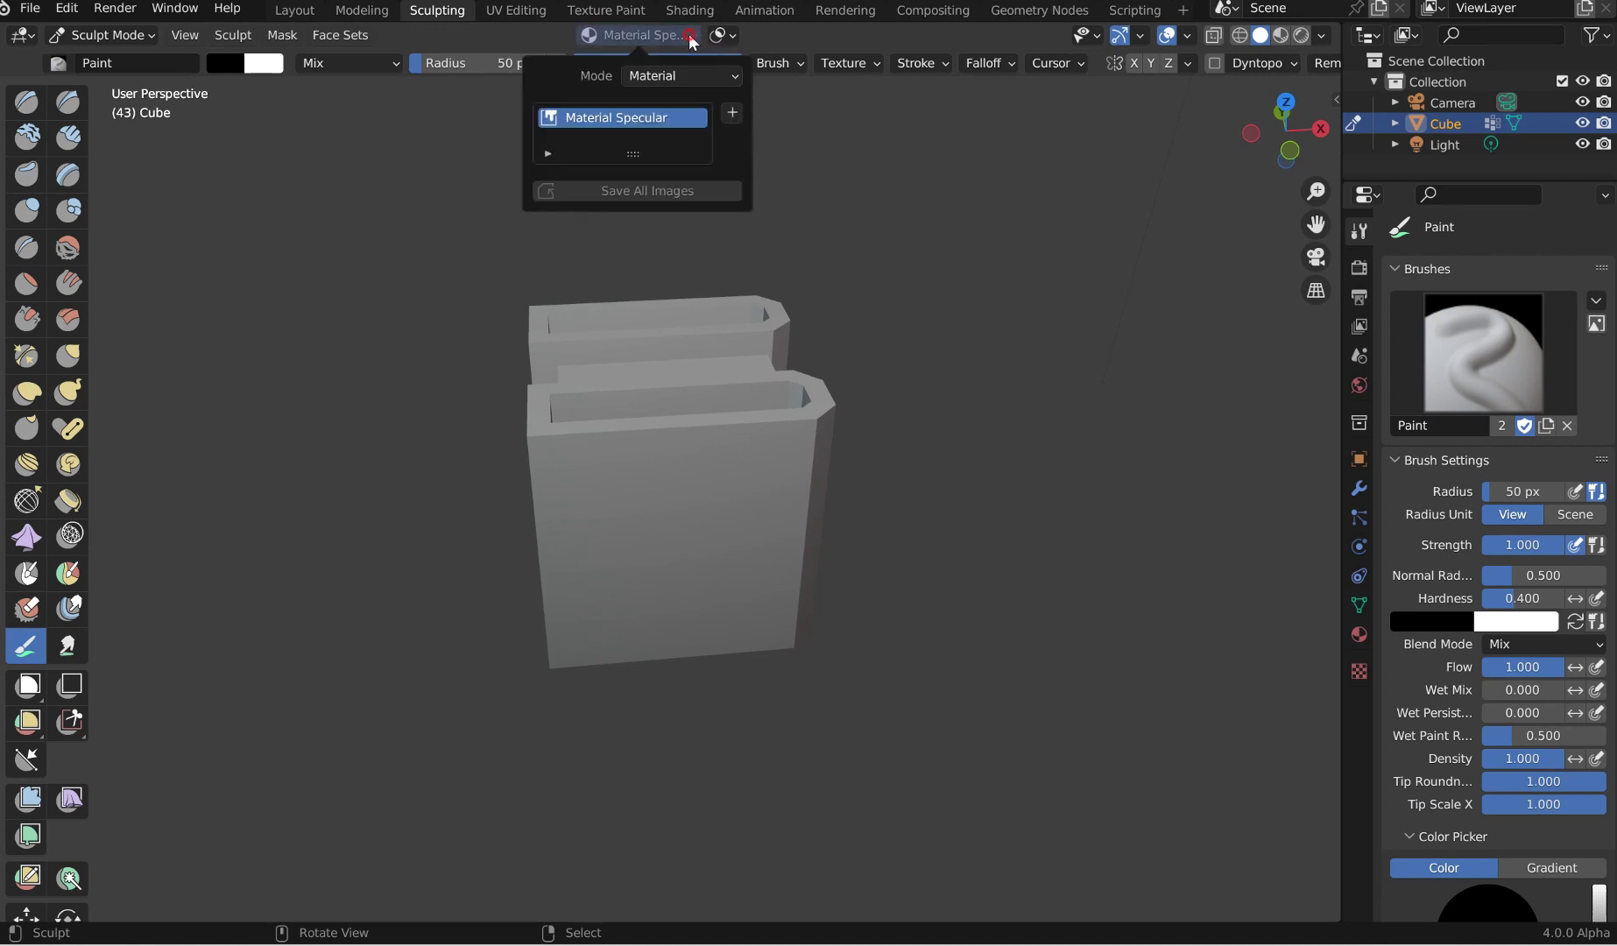
pyautogui.click(732, 113)
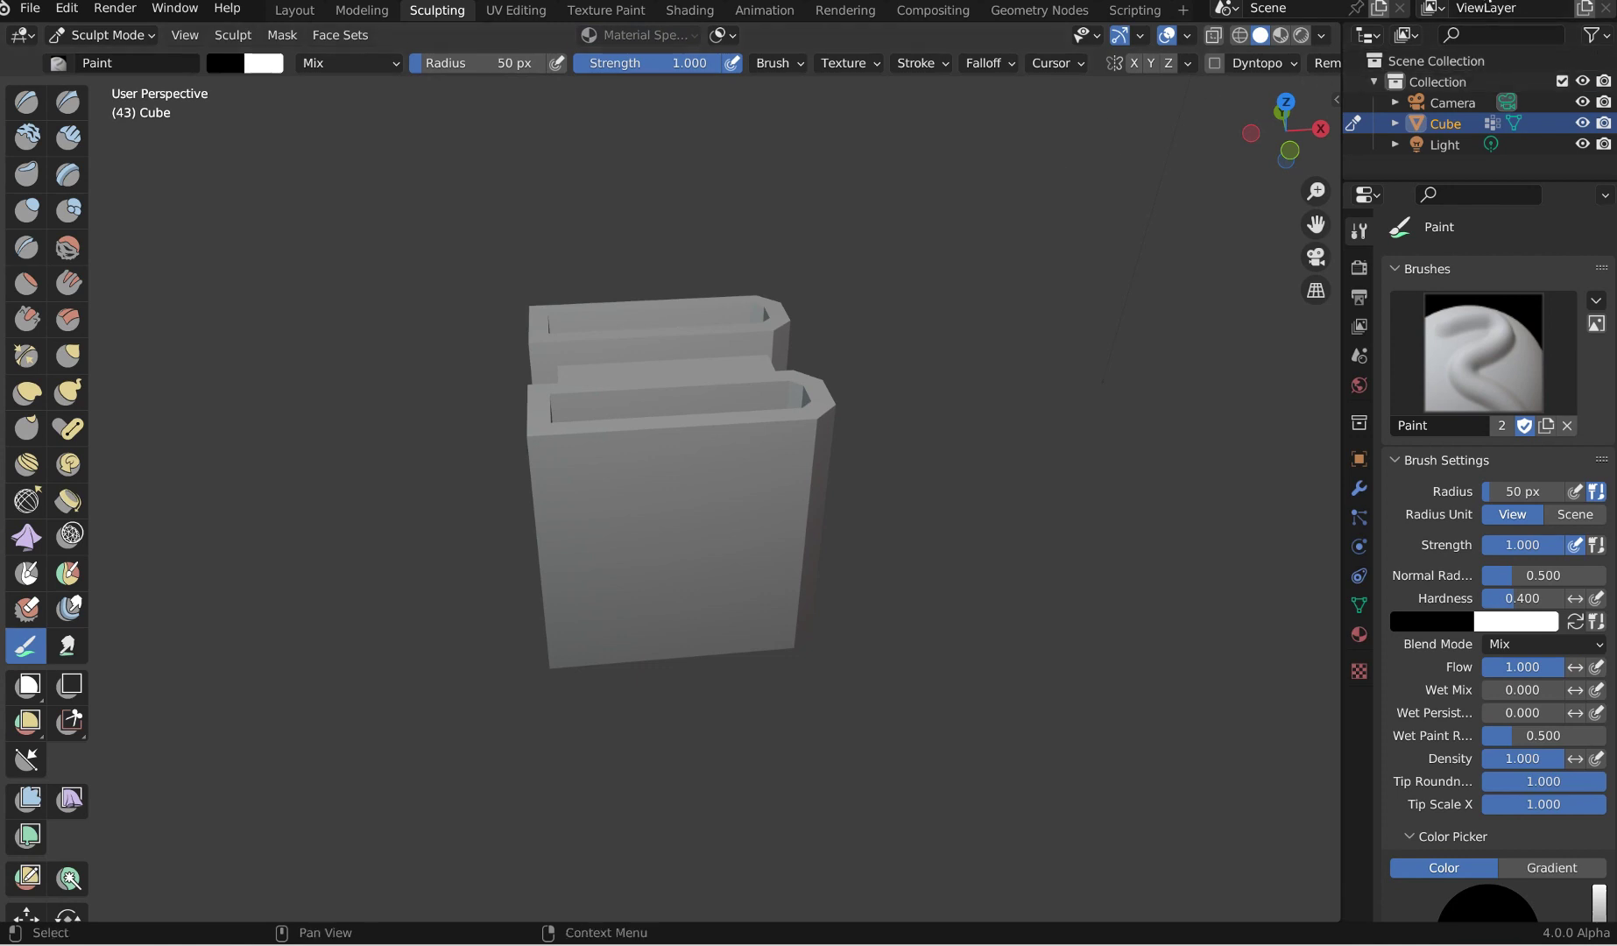
pyautogui.click(295, 10)
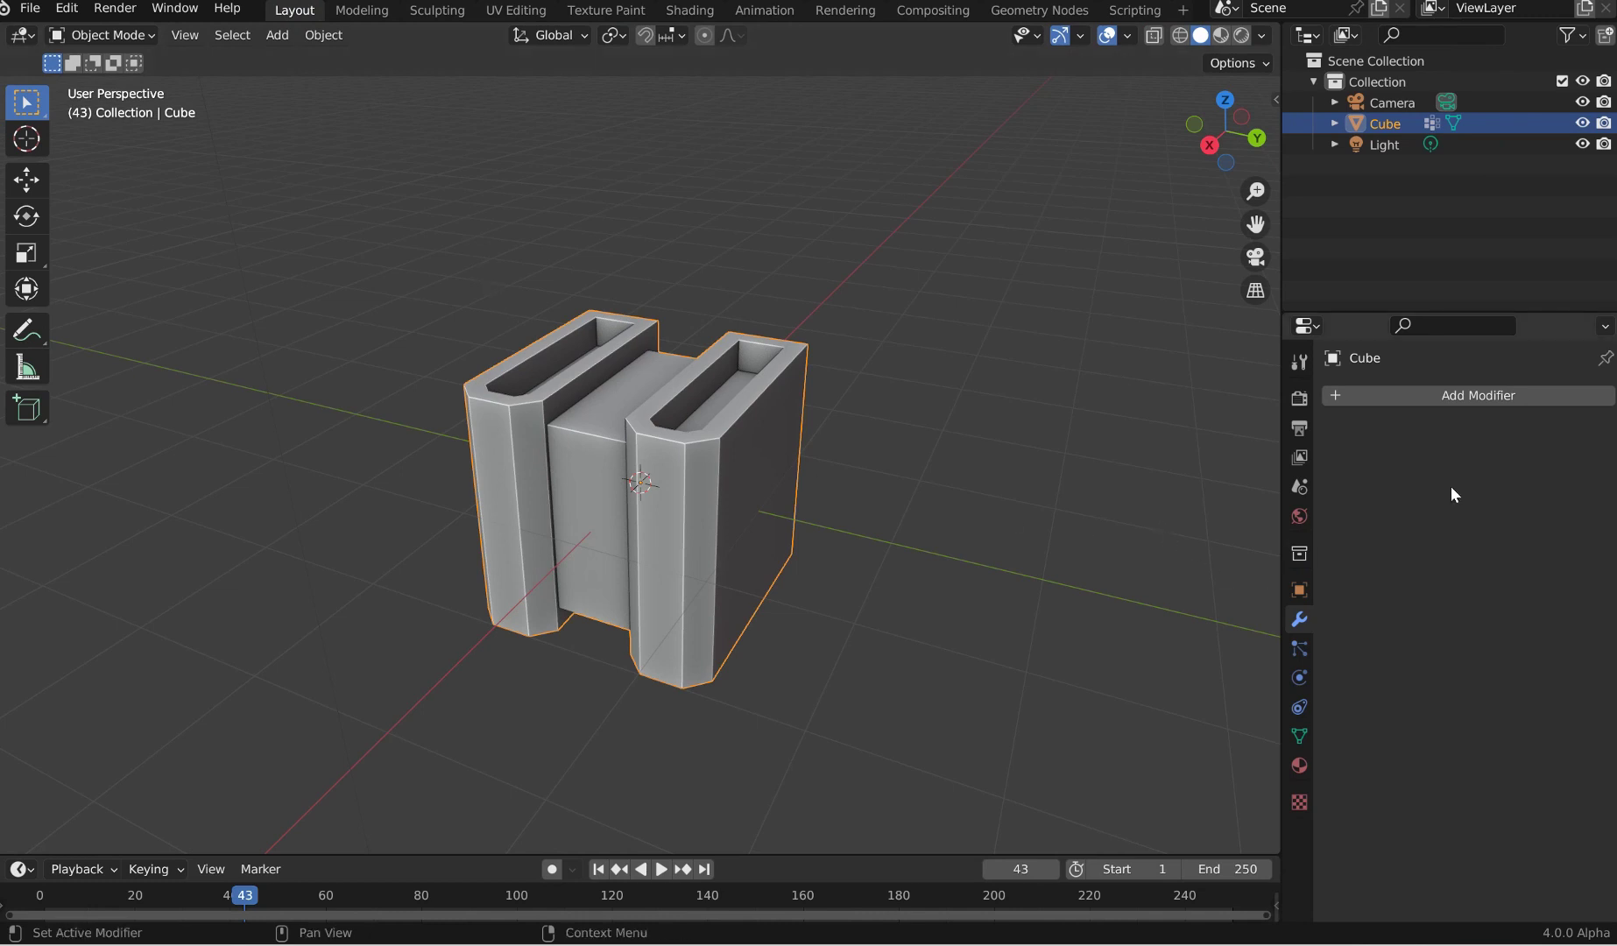
pyautogui.click(1468, 401)
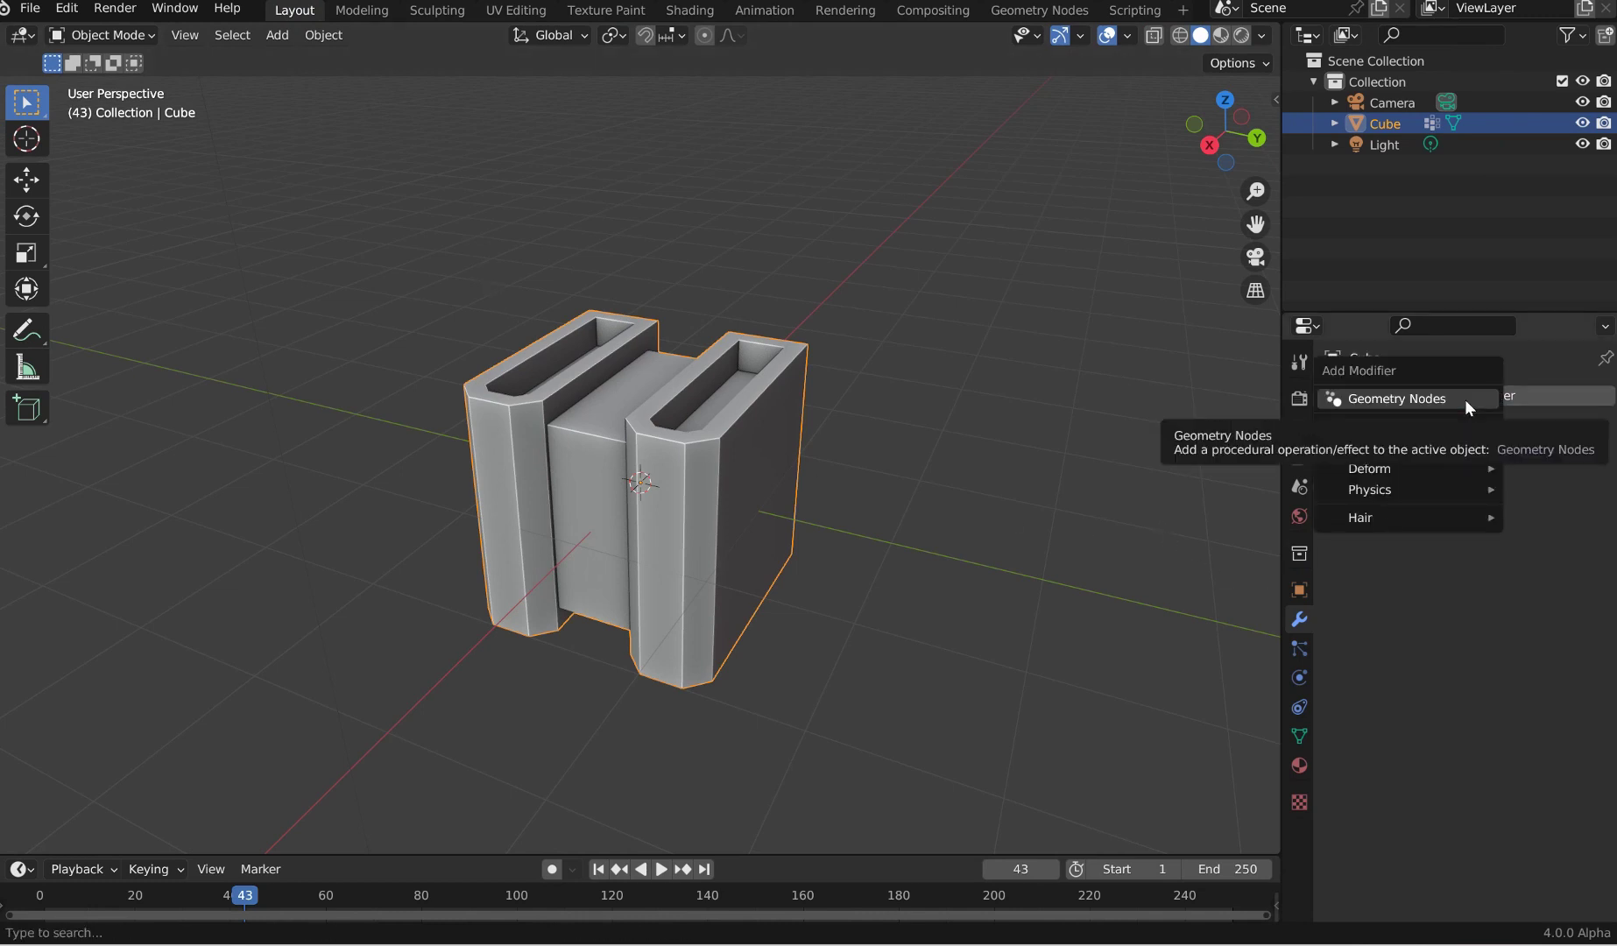
pyautogui.moveTo(1420, 427)
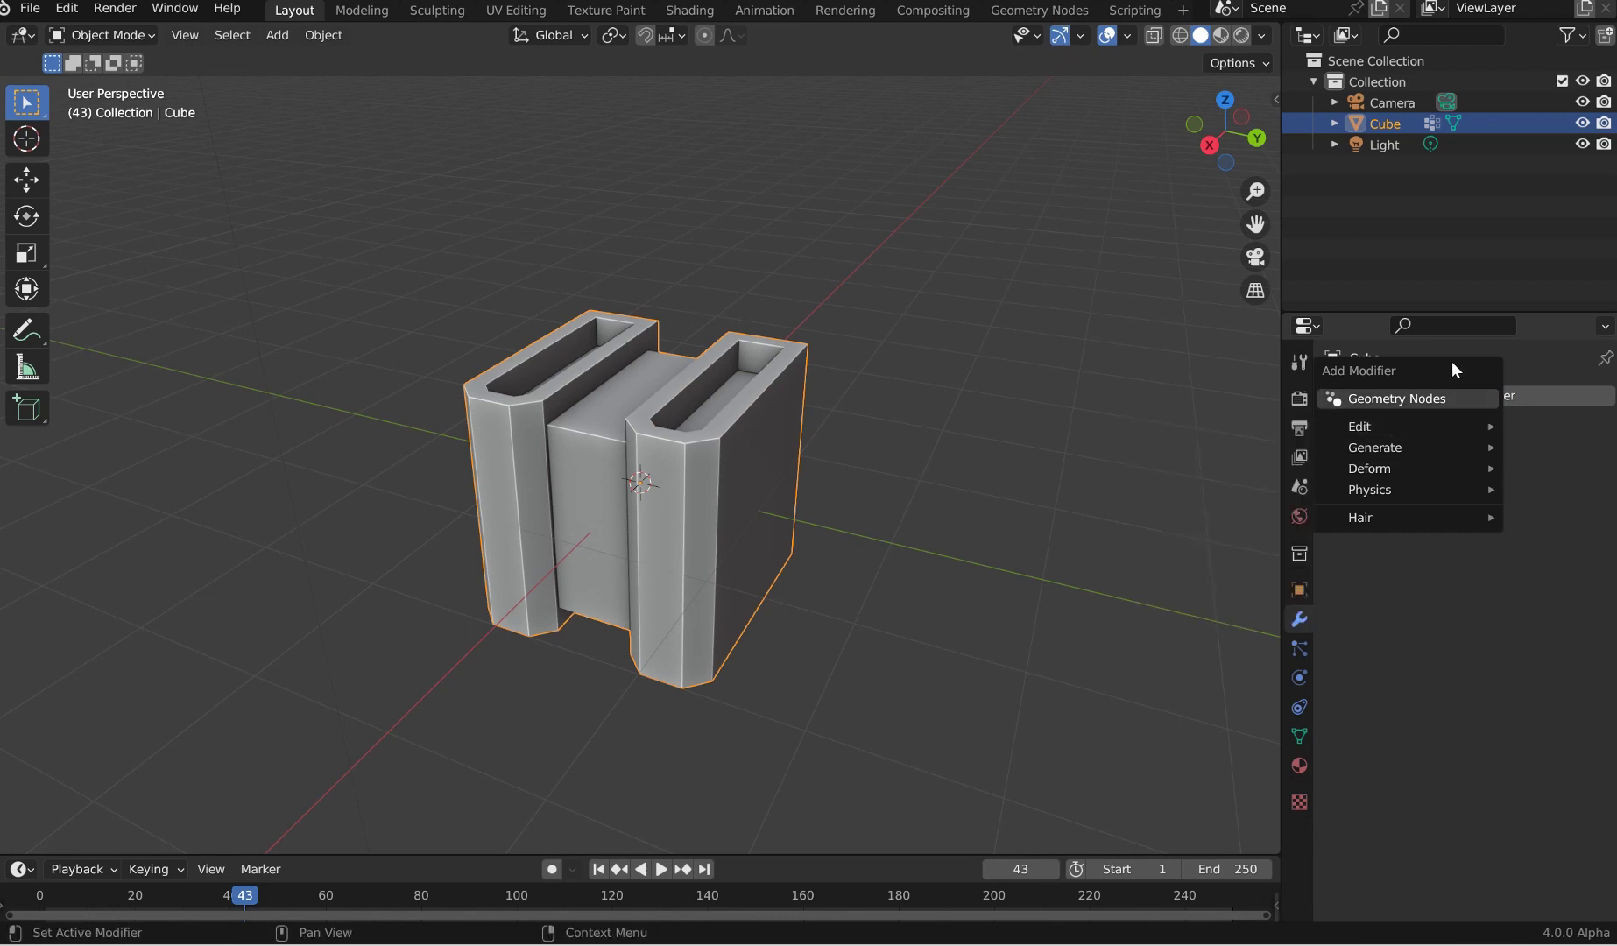
pyautogui.moveTo(1453, 368); pyautogui.dragTo(96, 49)
pyautogui.moveTo(190, 156); pyautogui.dragTo(368, 178)
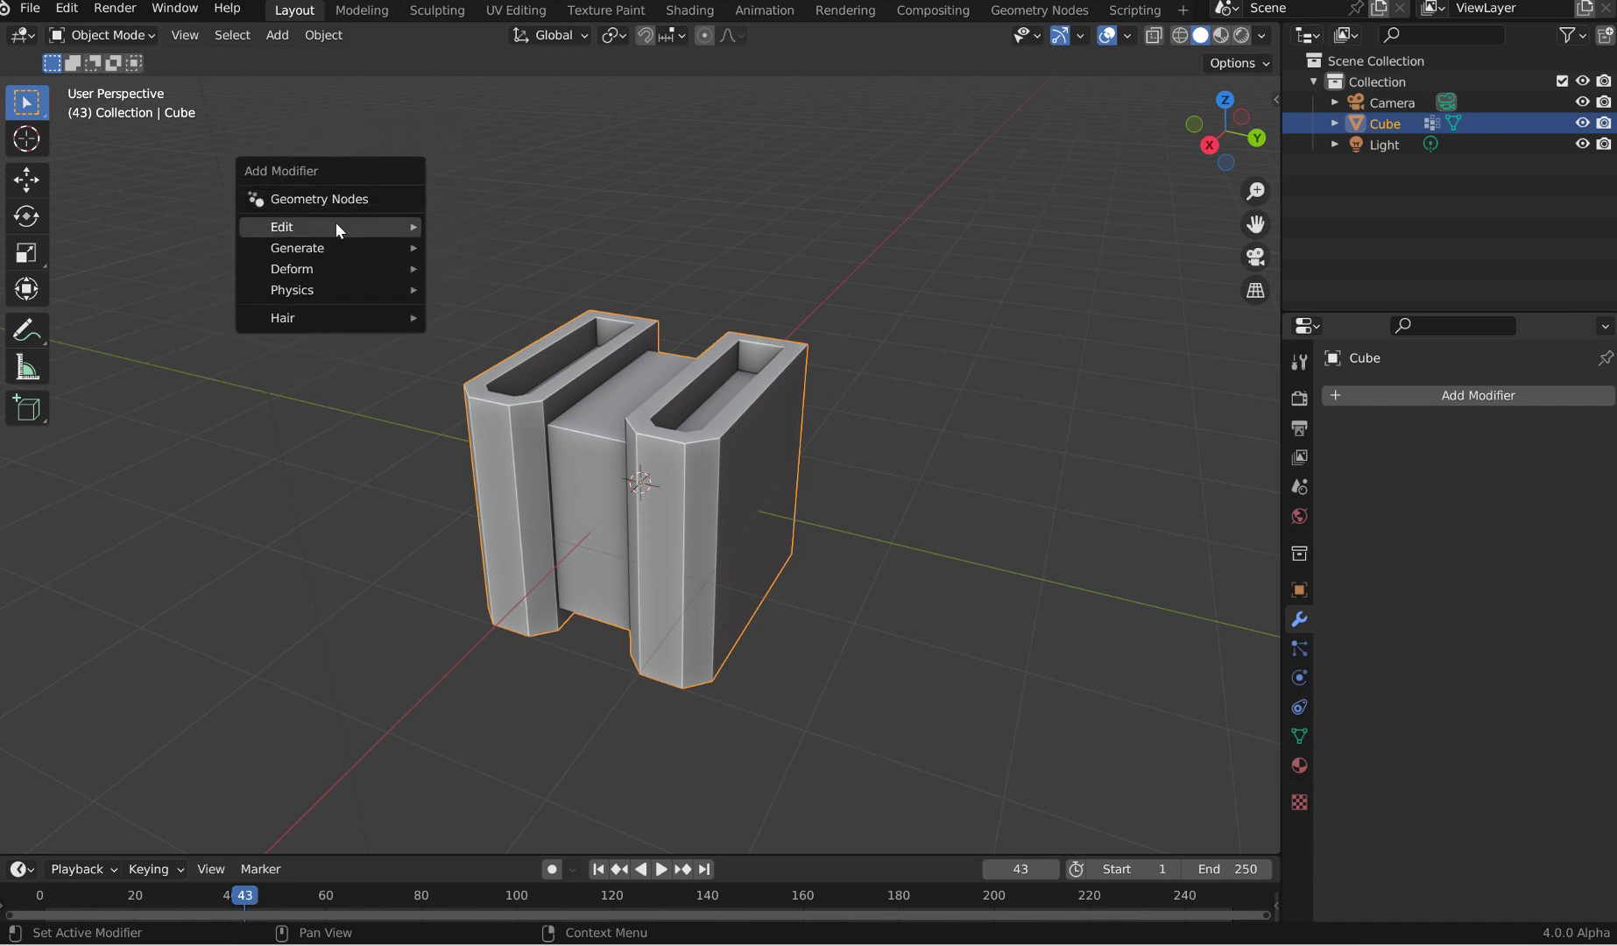
pyautogui.moveTo(329, 230)
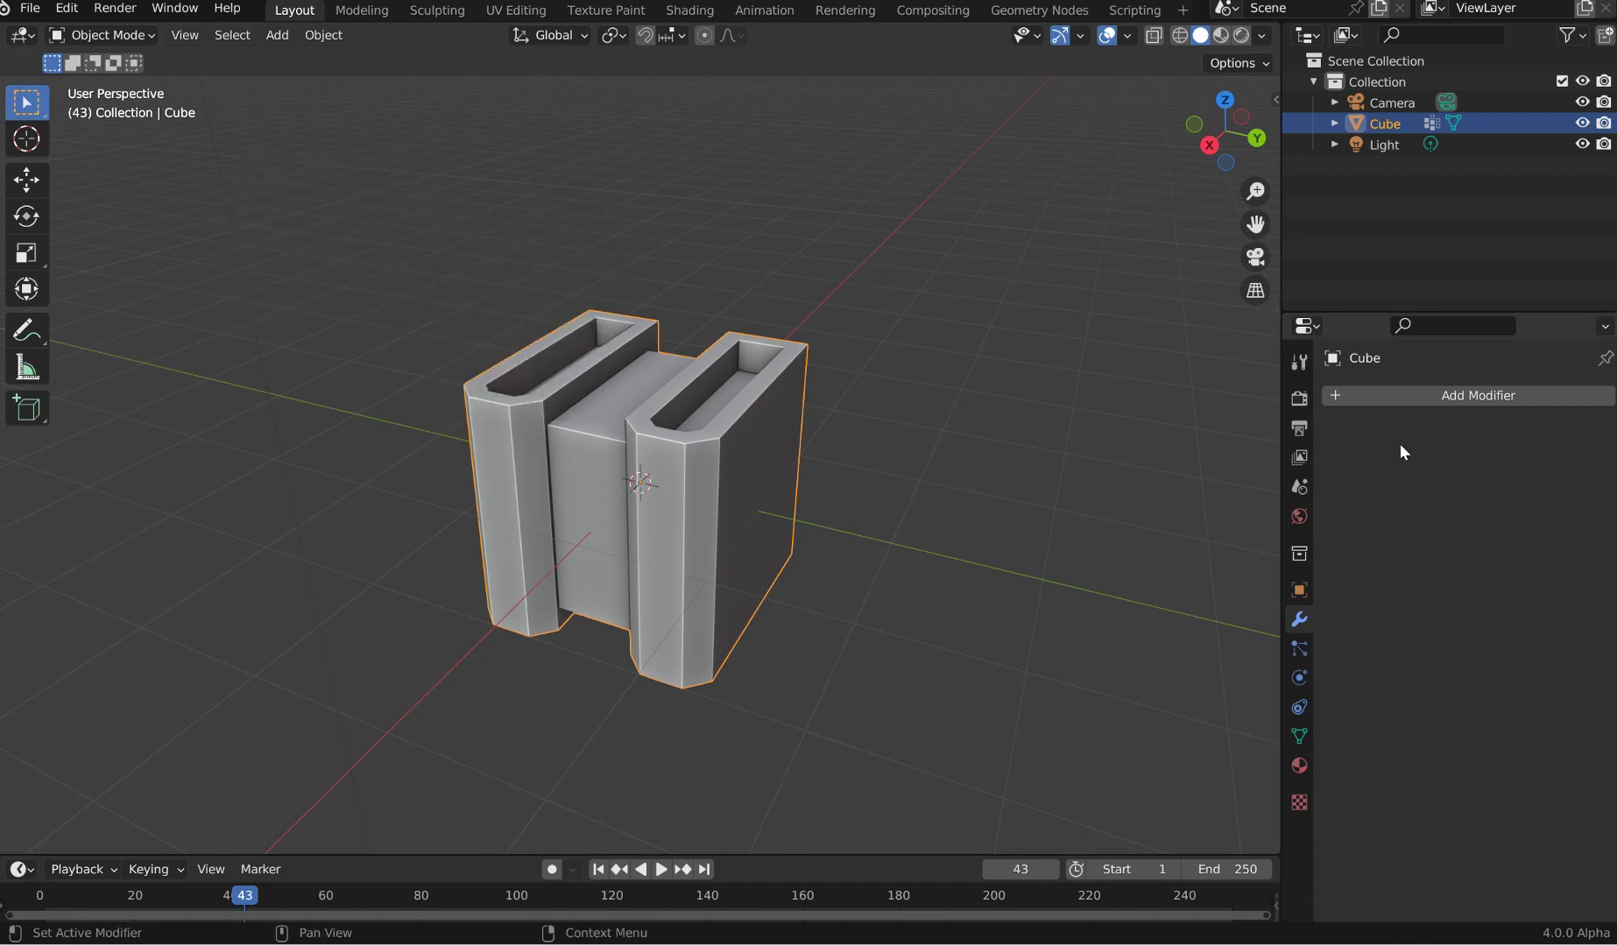
# Step: Add a Bevel modifier to the Cube by searching 'bev' in the Add Modifier menu
pyautogui.click(1401, 397)
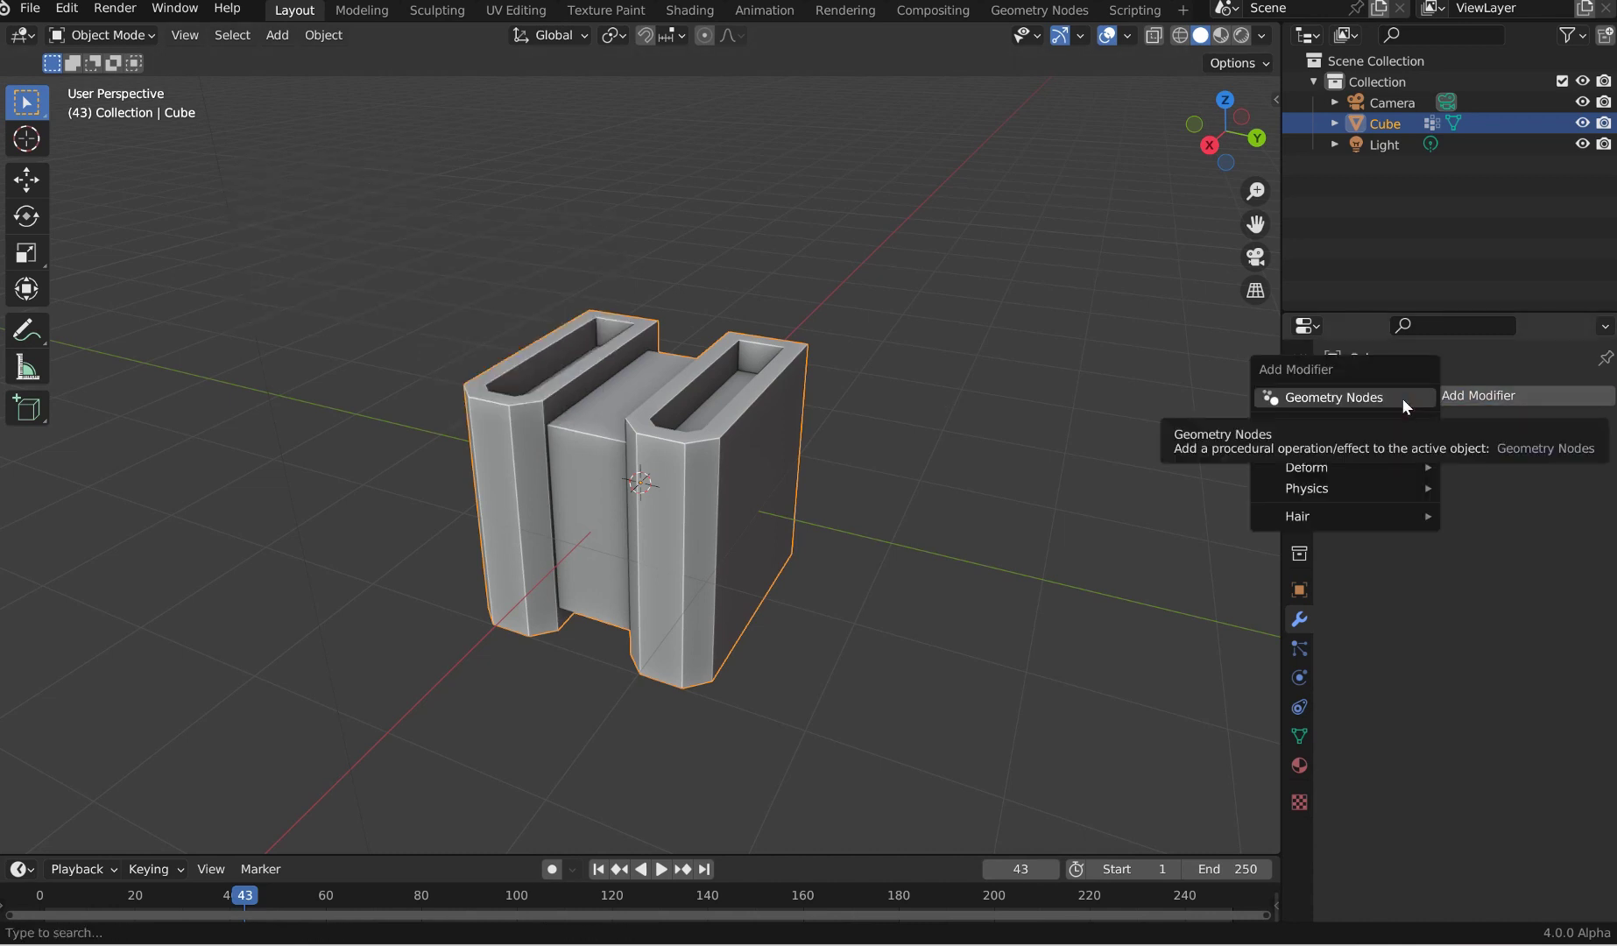
pyautogui.write('bev')
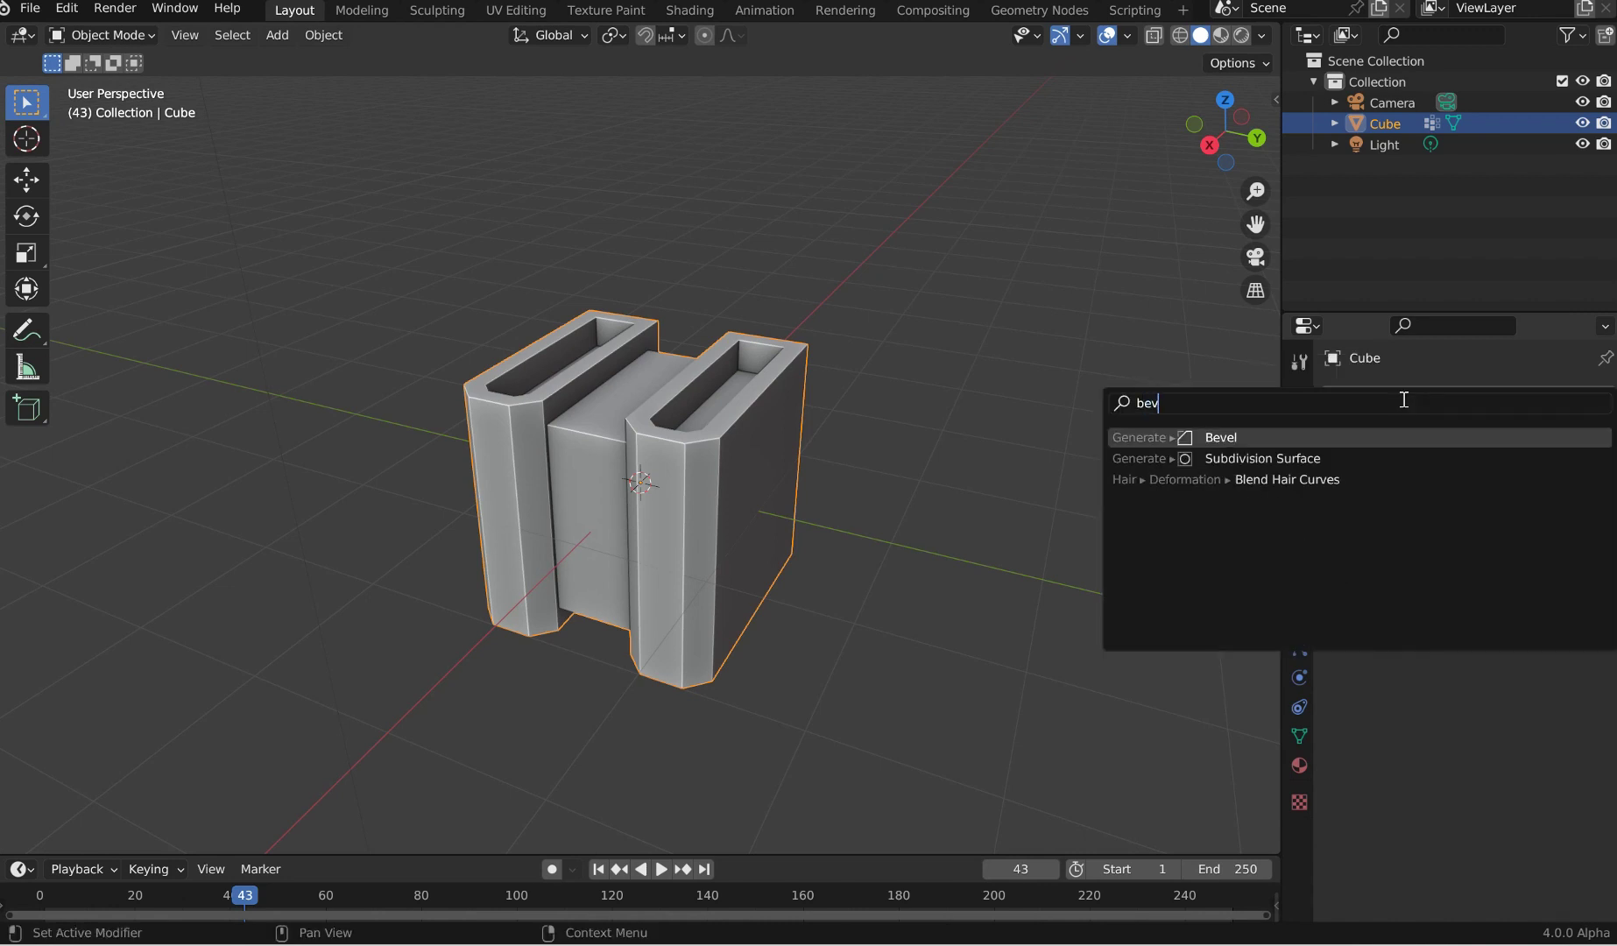
pyautogui.press('Return')
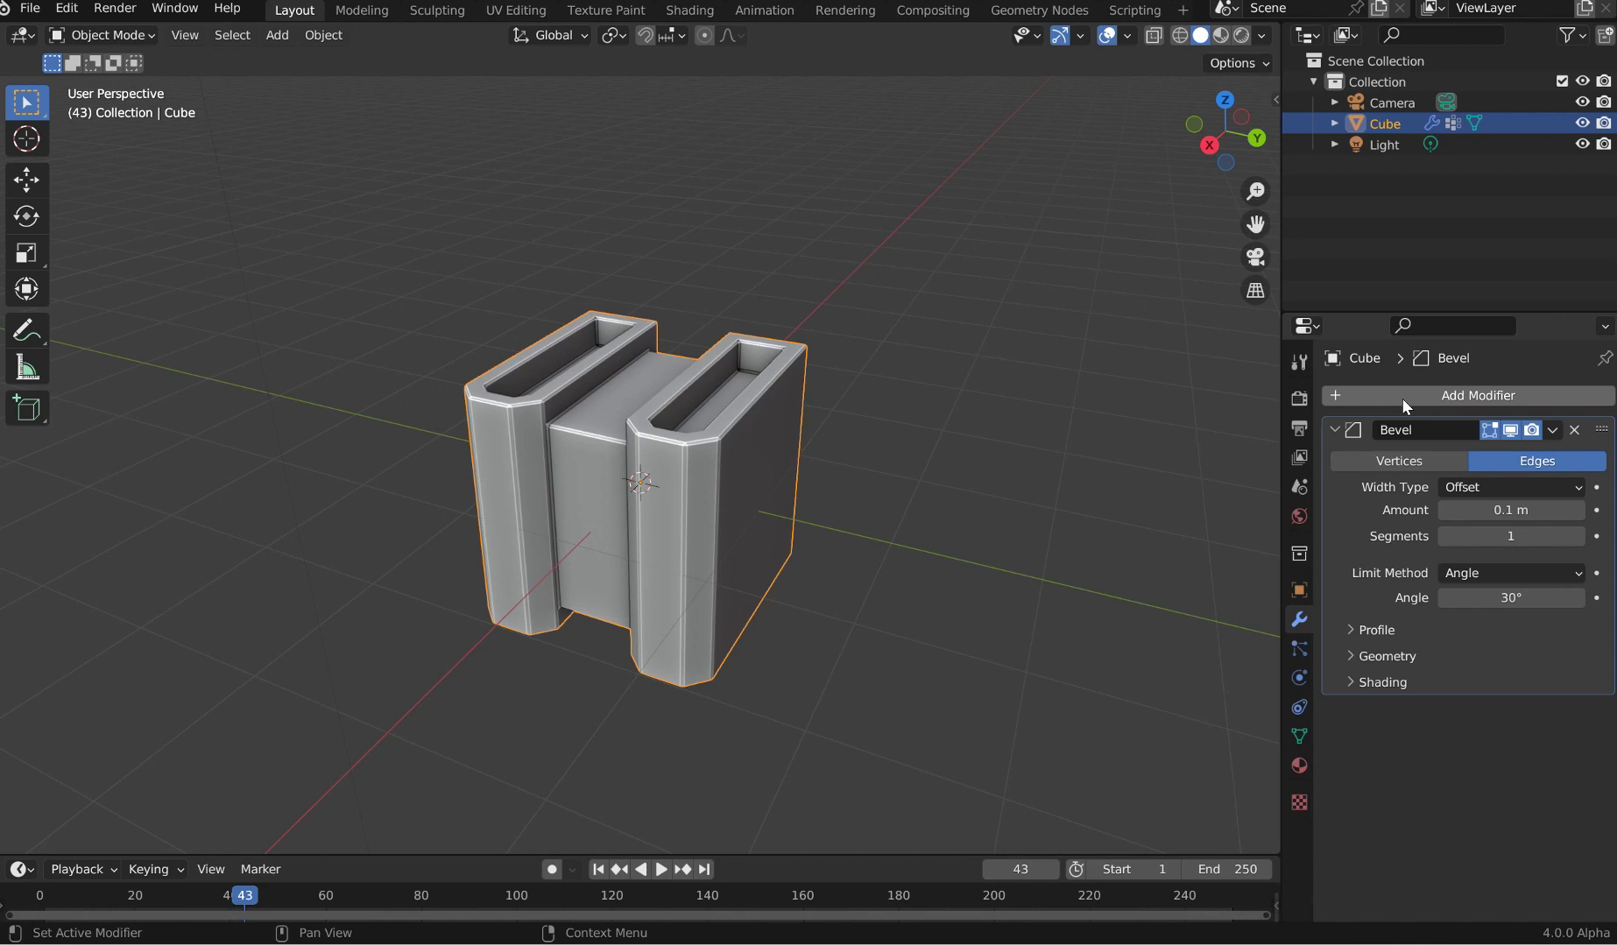
# Step: Raise the Bevel to 4 segments and enable Harden Normals
pyautogui.click(1578, 535)
pyautogui.click(1578, 535)
pyautogui.click(1578, 535)
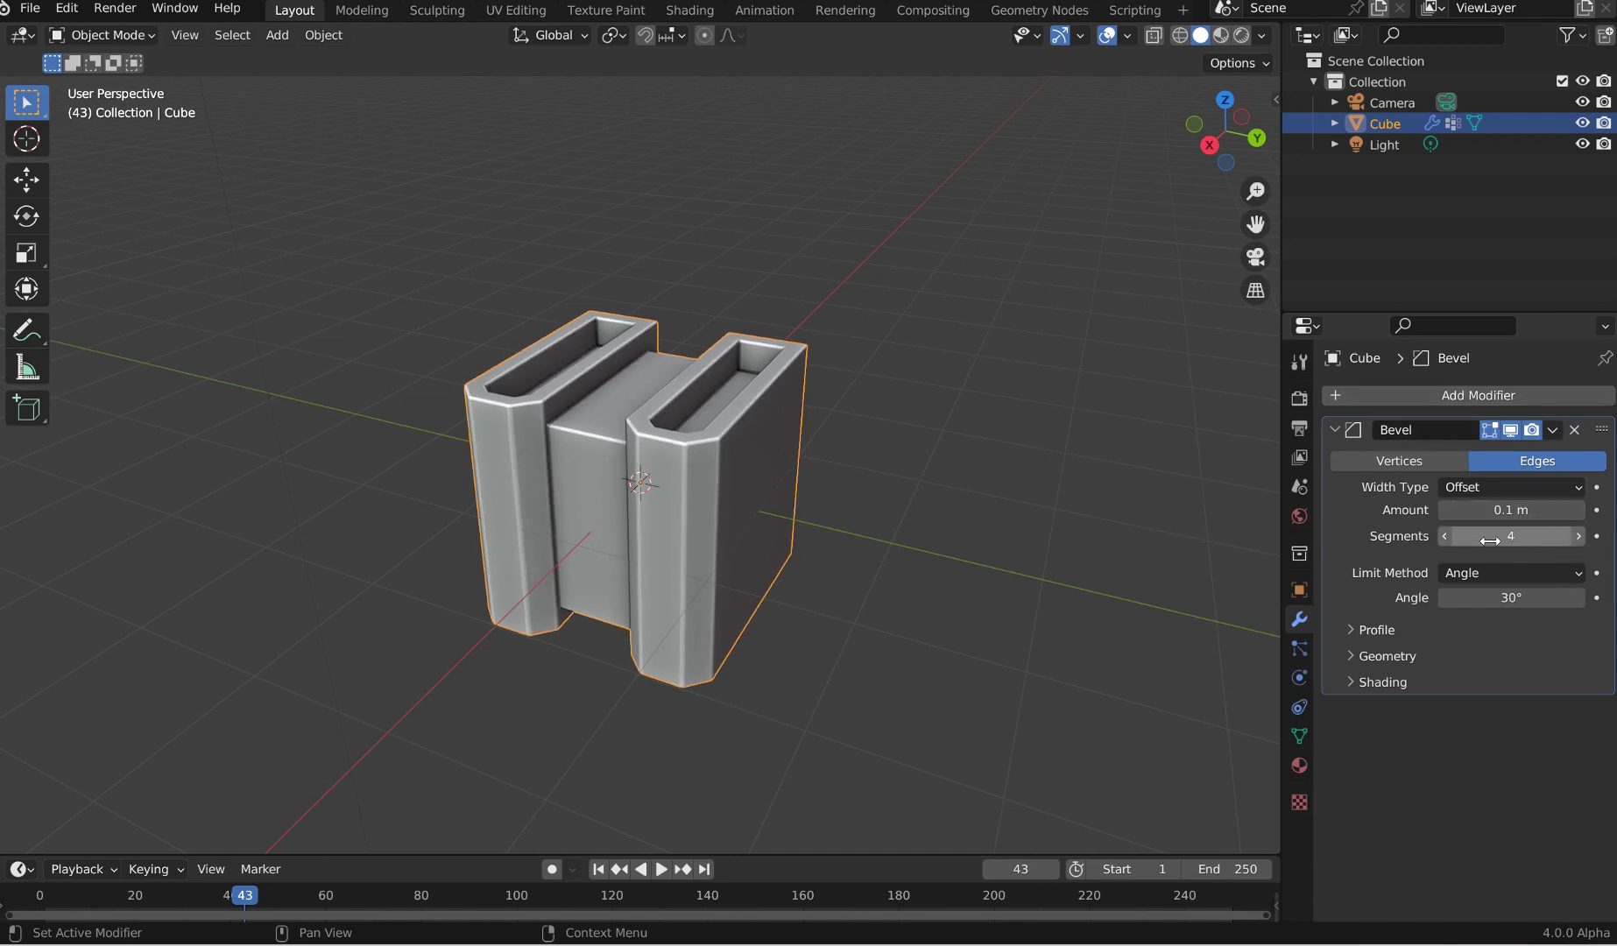
pyautogui.click(1383, 680)
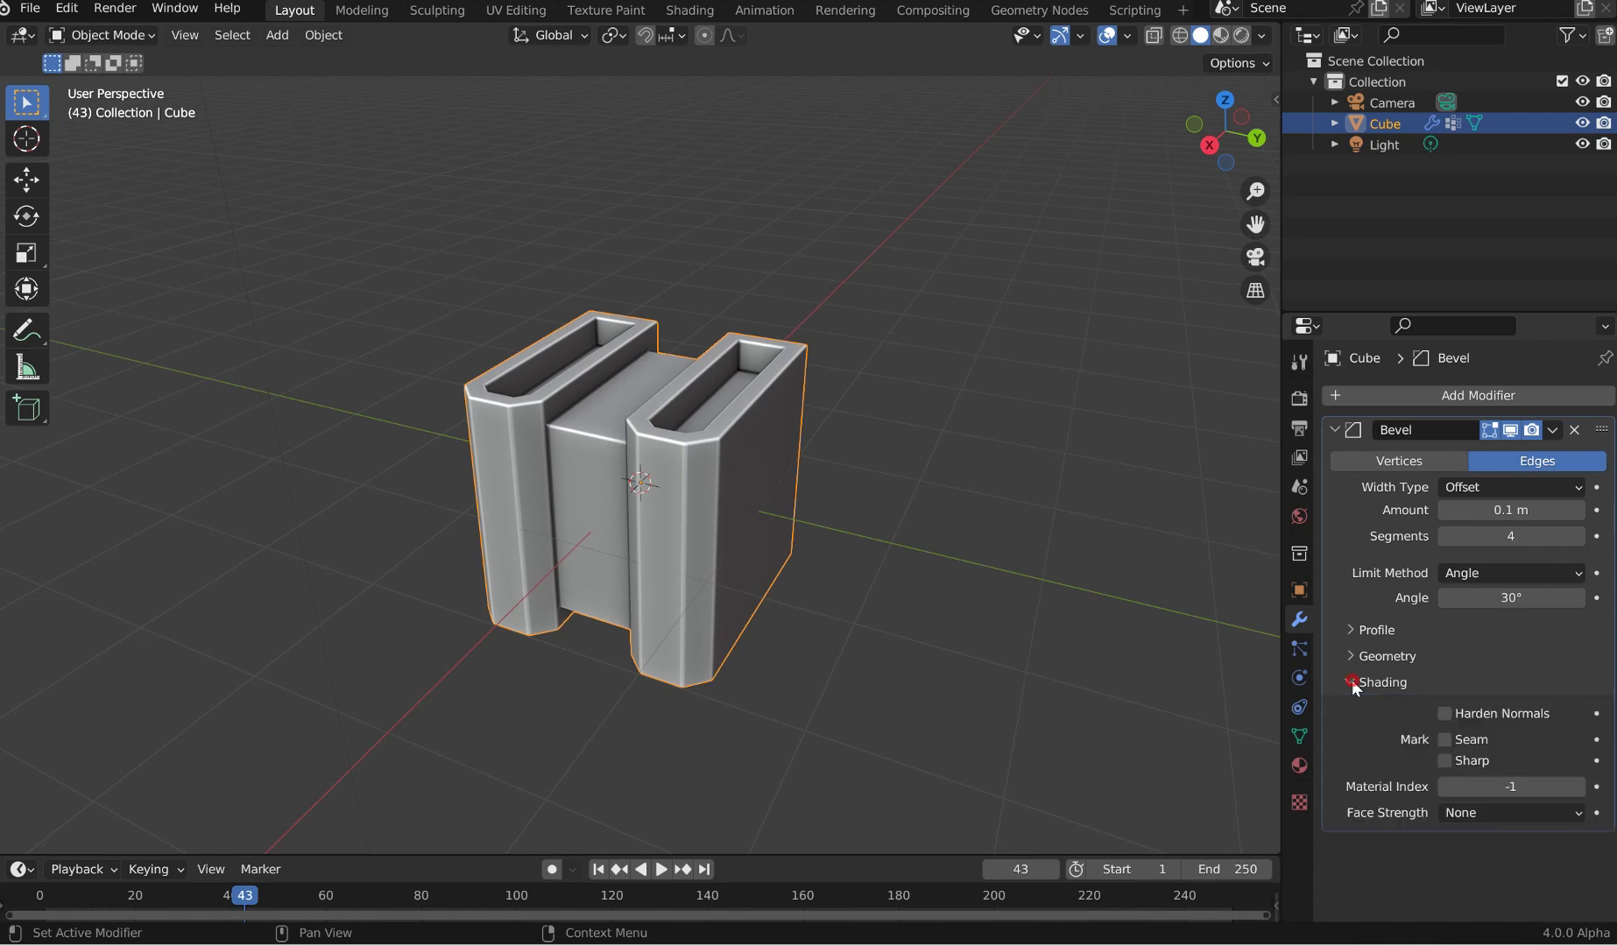
pyautogui.click(1444, 714)
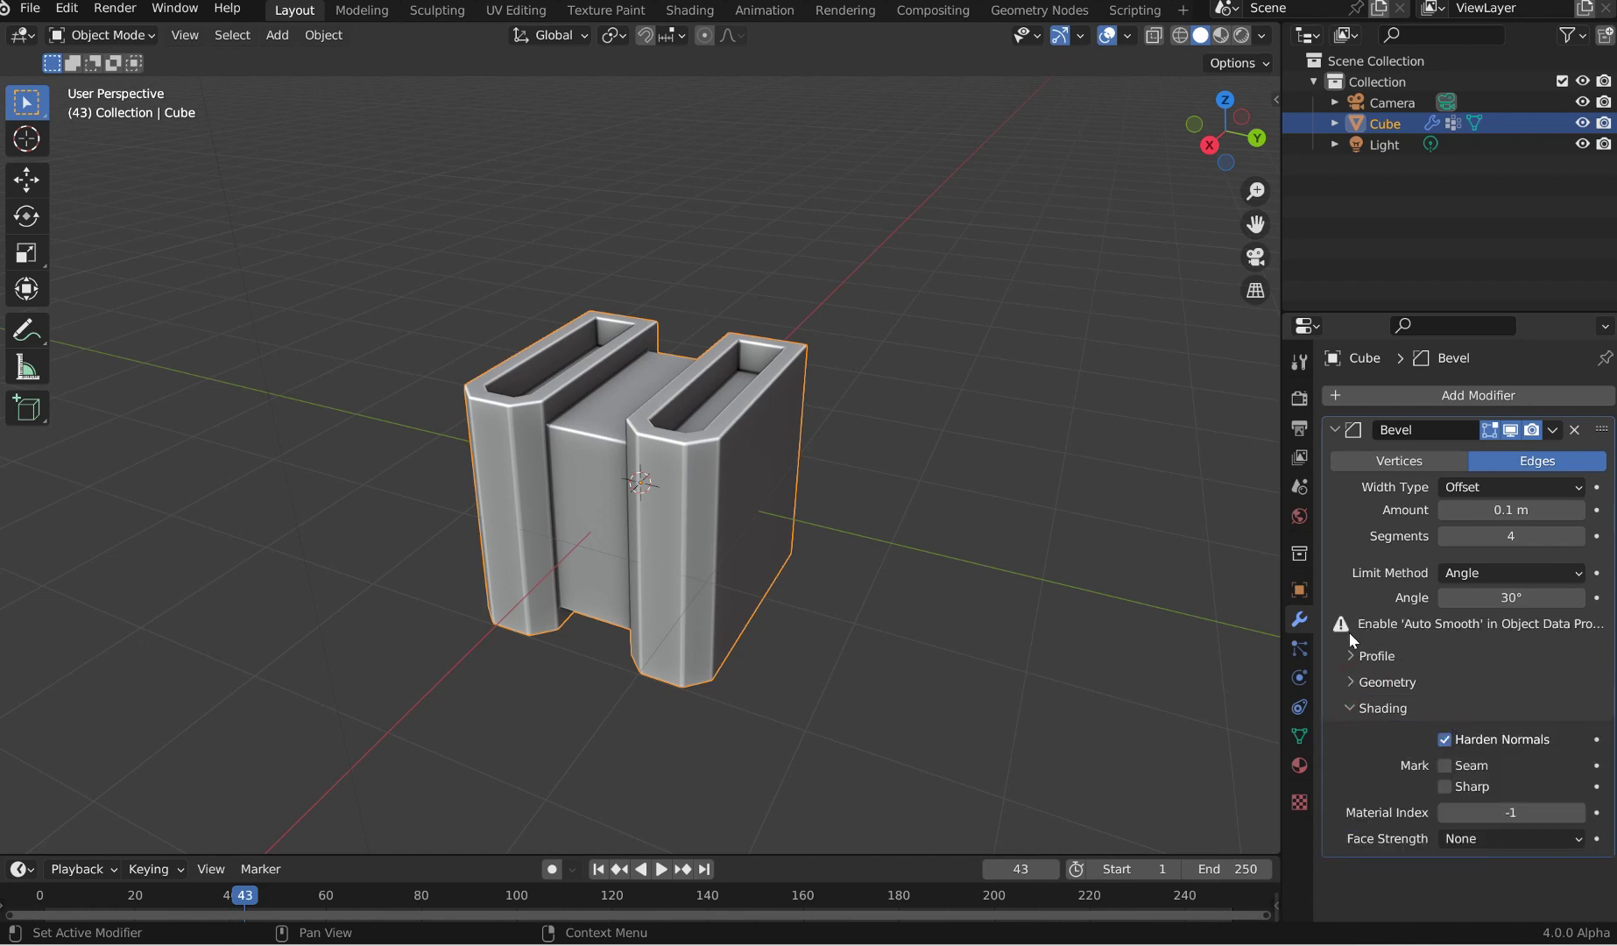
# Step: Apply Shade Auto Smooth to the Cube via the F3 search for 'auto'
pyautogui.press('F3')
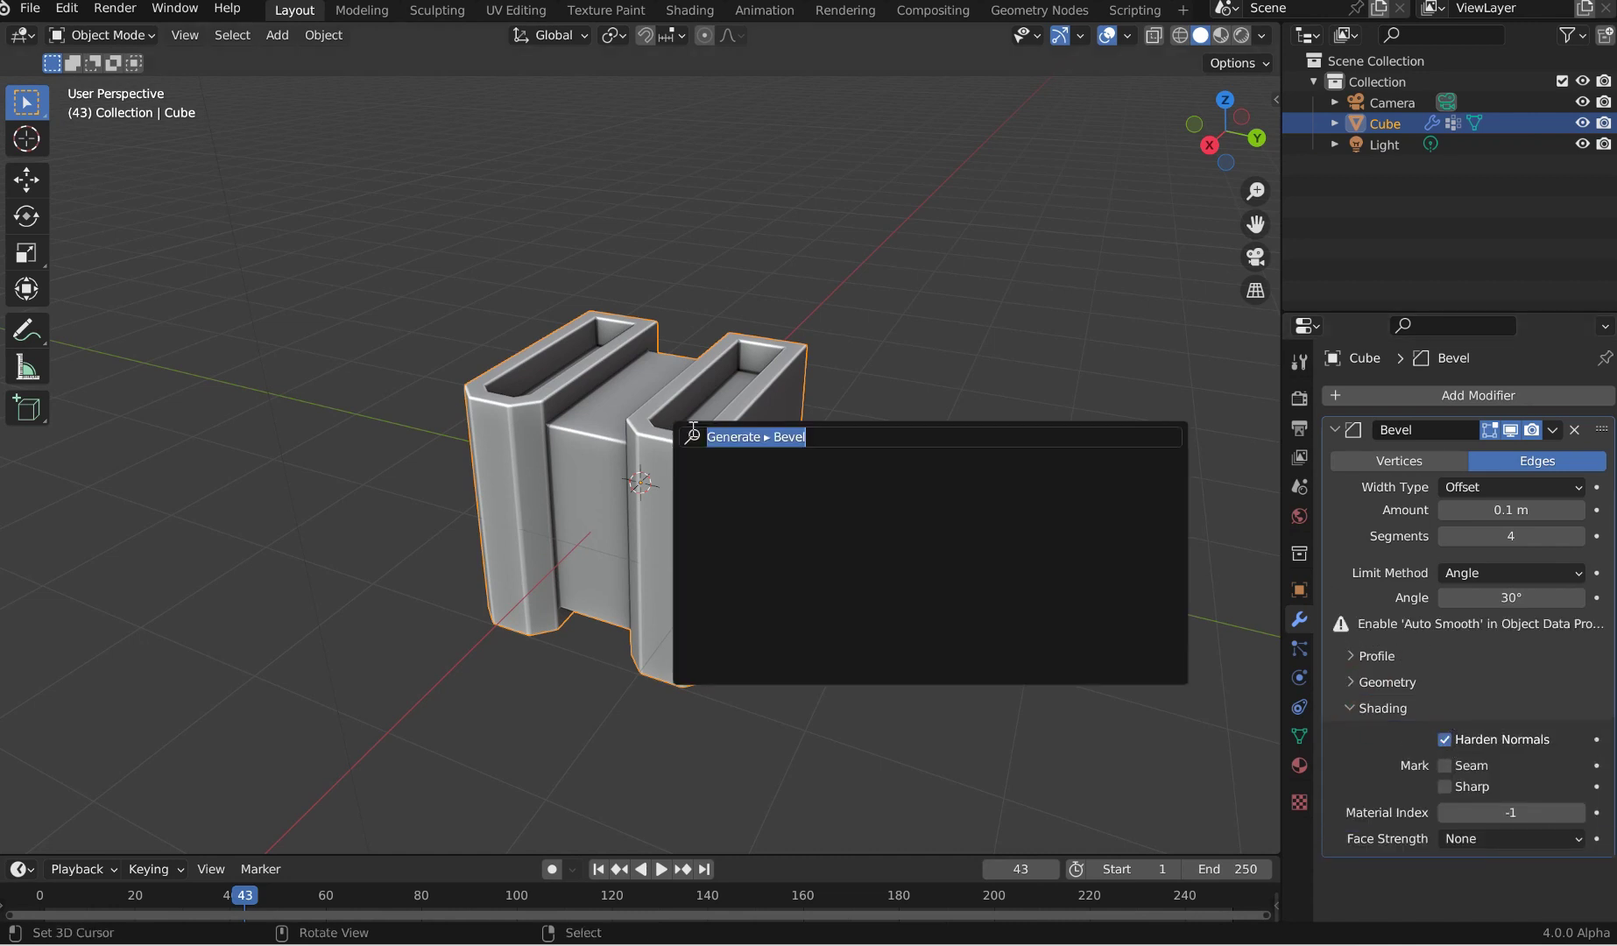
pyautogui.write('auto')
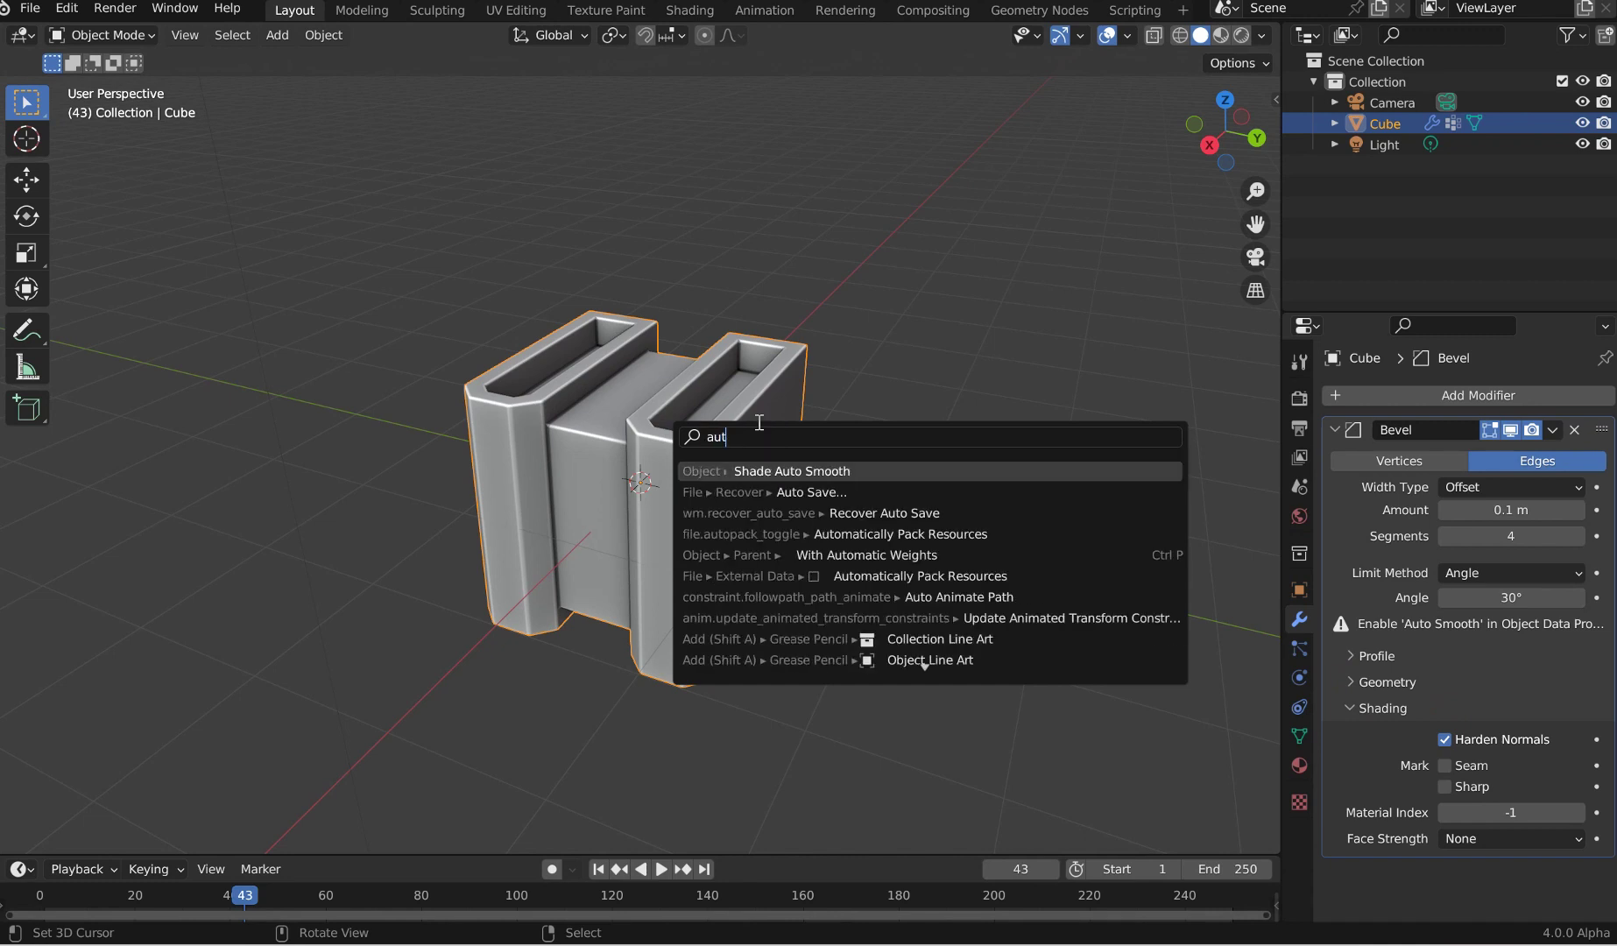
pyautogui.rightClick(762, 469)
pyautogui.press('Escape')
pyautogui.click(777, 470)
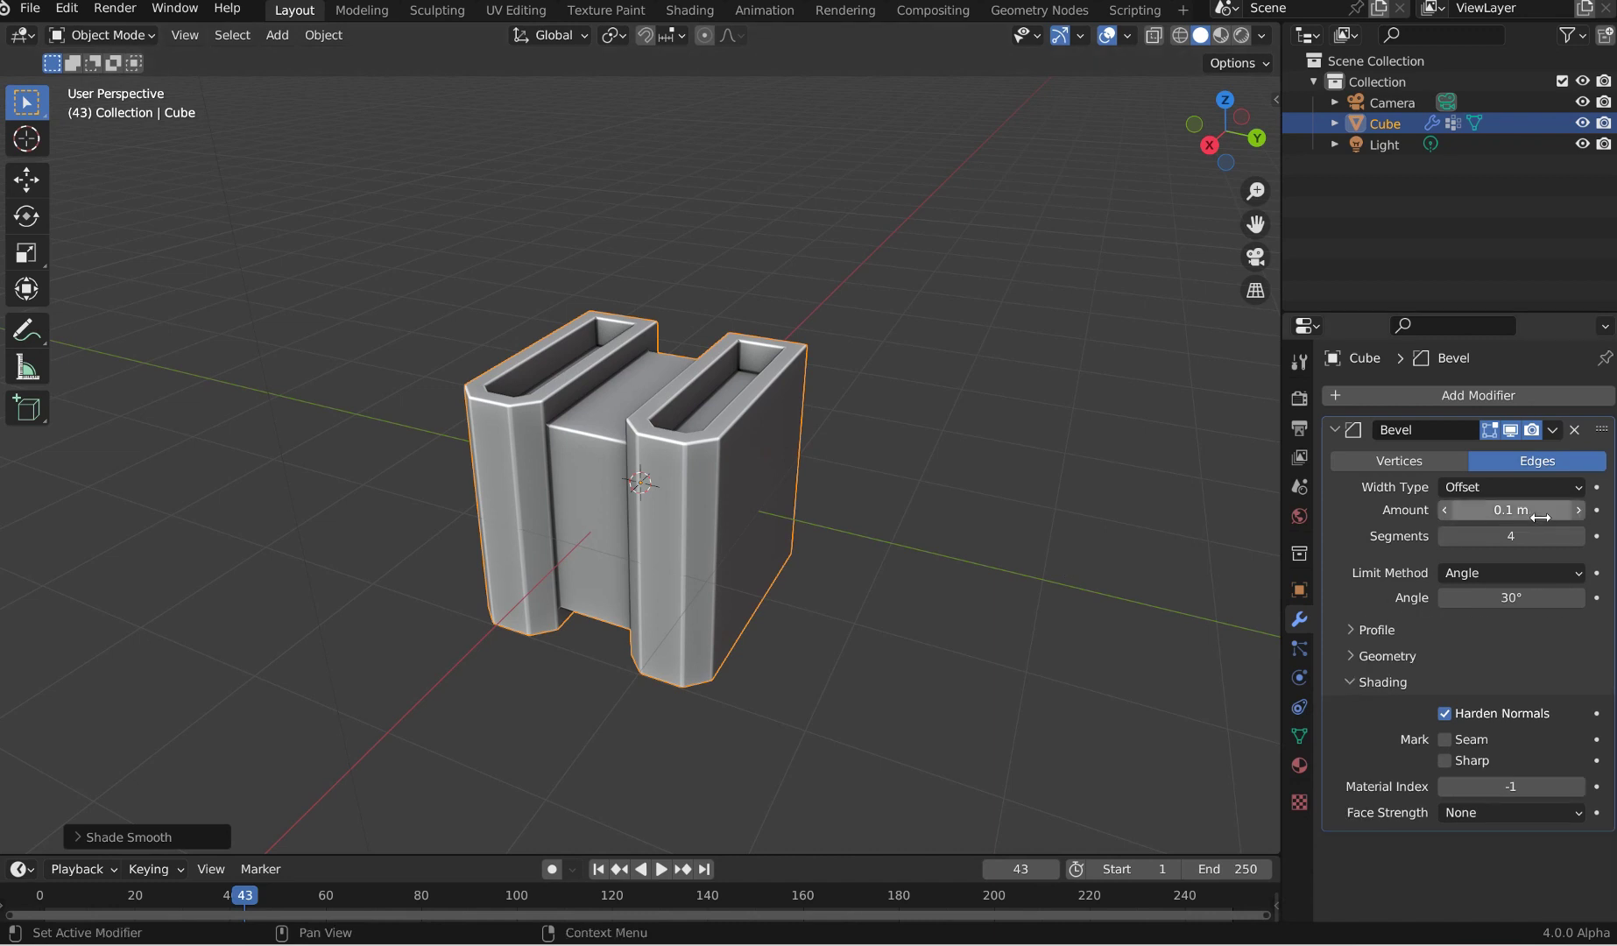
# Step: Set the bevel's Miter Outer to Arc and turn off Clamp Overlap
pyautogui.click(1353, 630)
pyautogui.click(1352, 631)
pyautogui.click(1350, 656)
pyautogui.click(1489, 688)
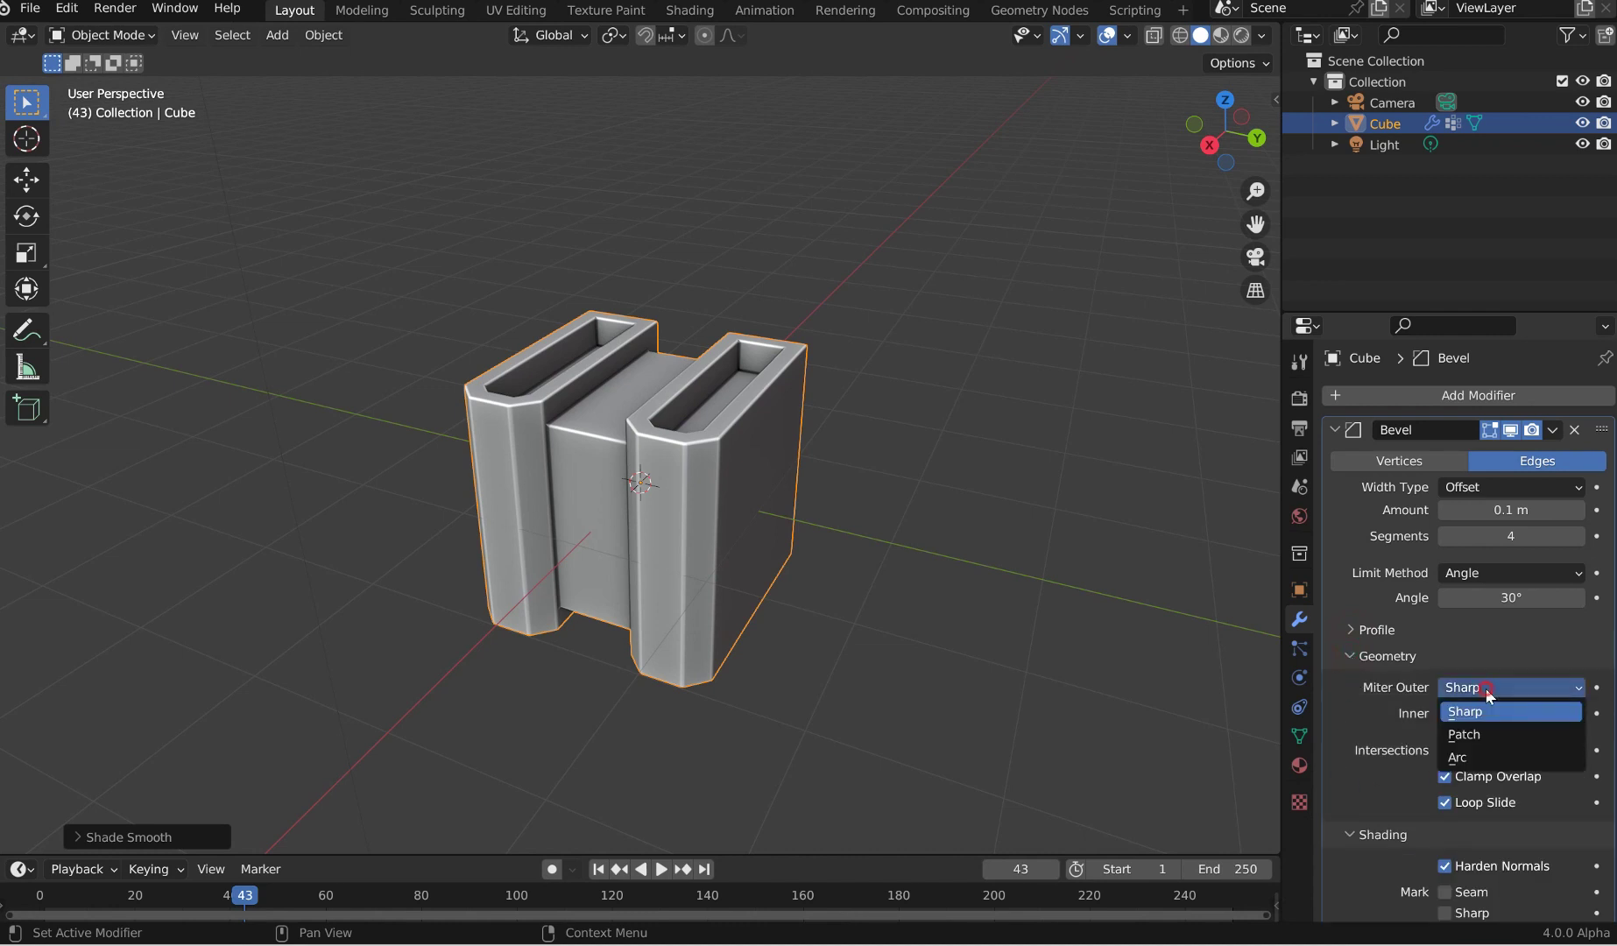
pyautogui.click(1485, 751)
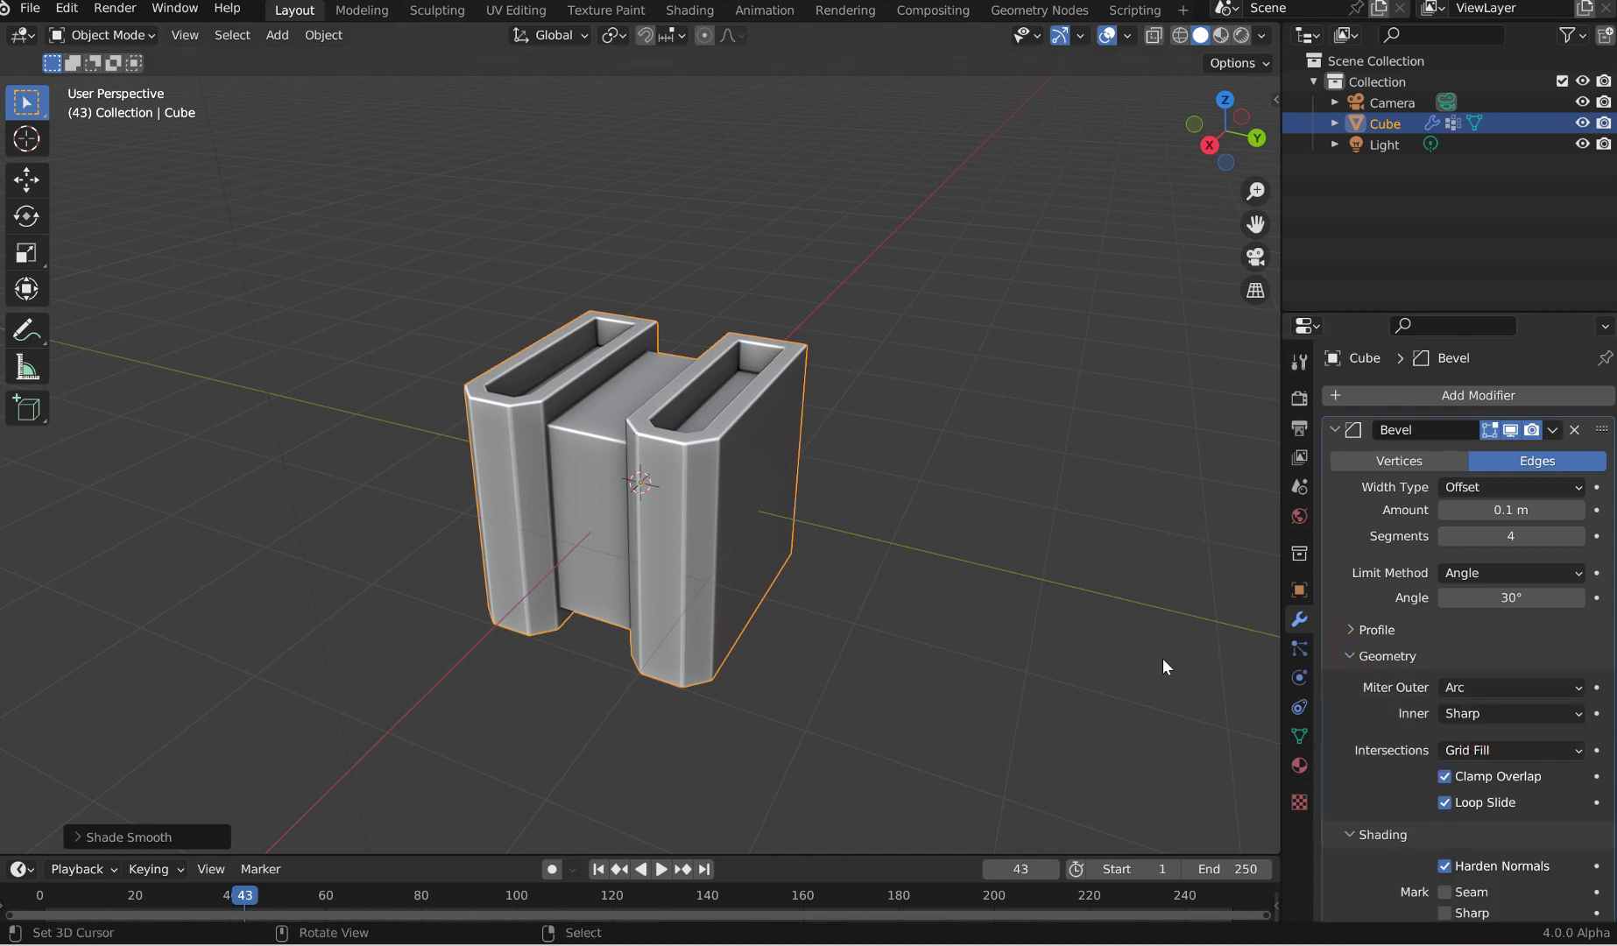
pyautogui.click(1446, 778)
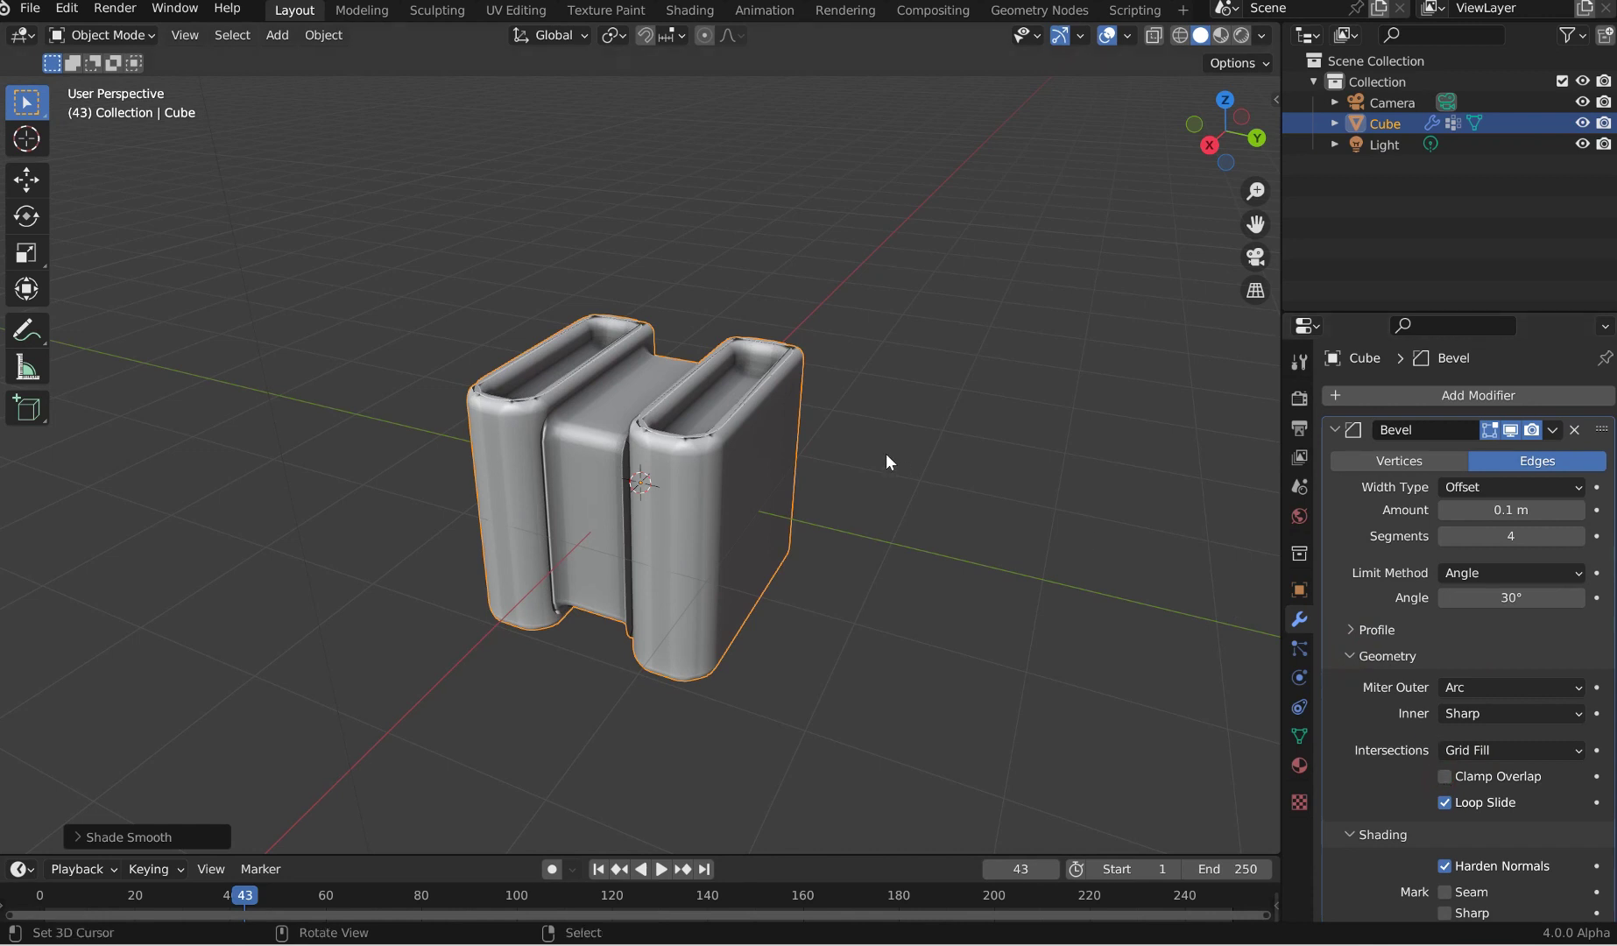
# Step: Reduce the bevel Amount from 0.016 m down to 0.003 m
pyautogui.scroll(4, 882, 452)
pyautogui.moveTo(1543, 510); pyautogui.dragTo(1472, 510)
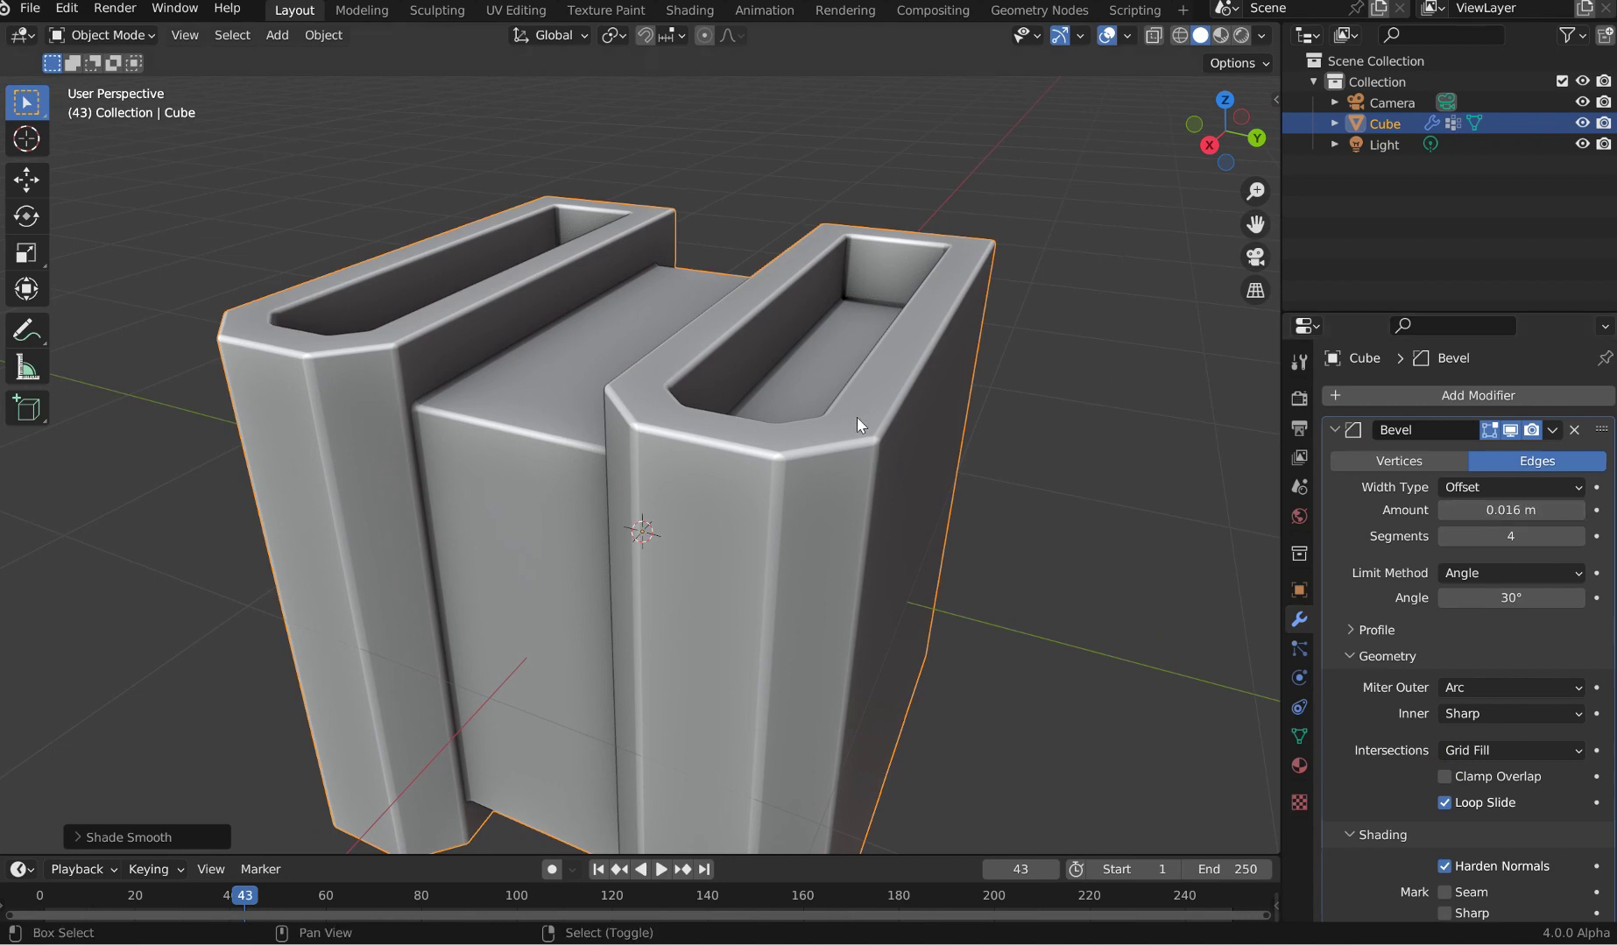
pyautogui.scroll(3, 858, 422)
pyautogui.moveTo(1525, 510); pyautogui.dragTo(1498, 510)
pyautogui.scroll(-5, 756, 516)
pyautogui.moveTo(755, 517); pyautogui.dragTo(740, 469, button='middle')
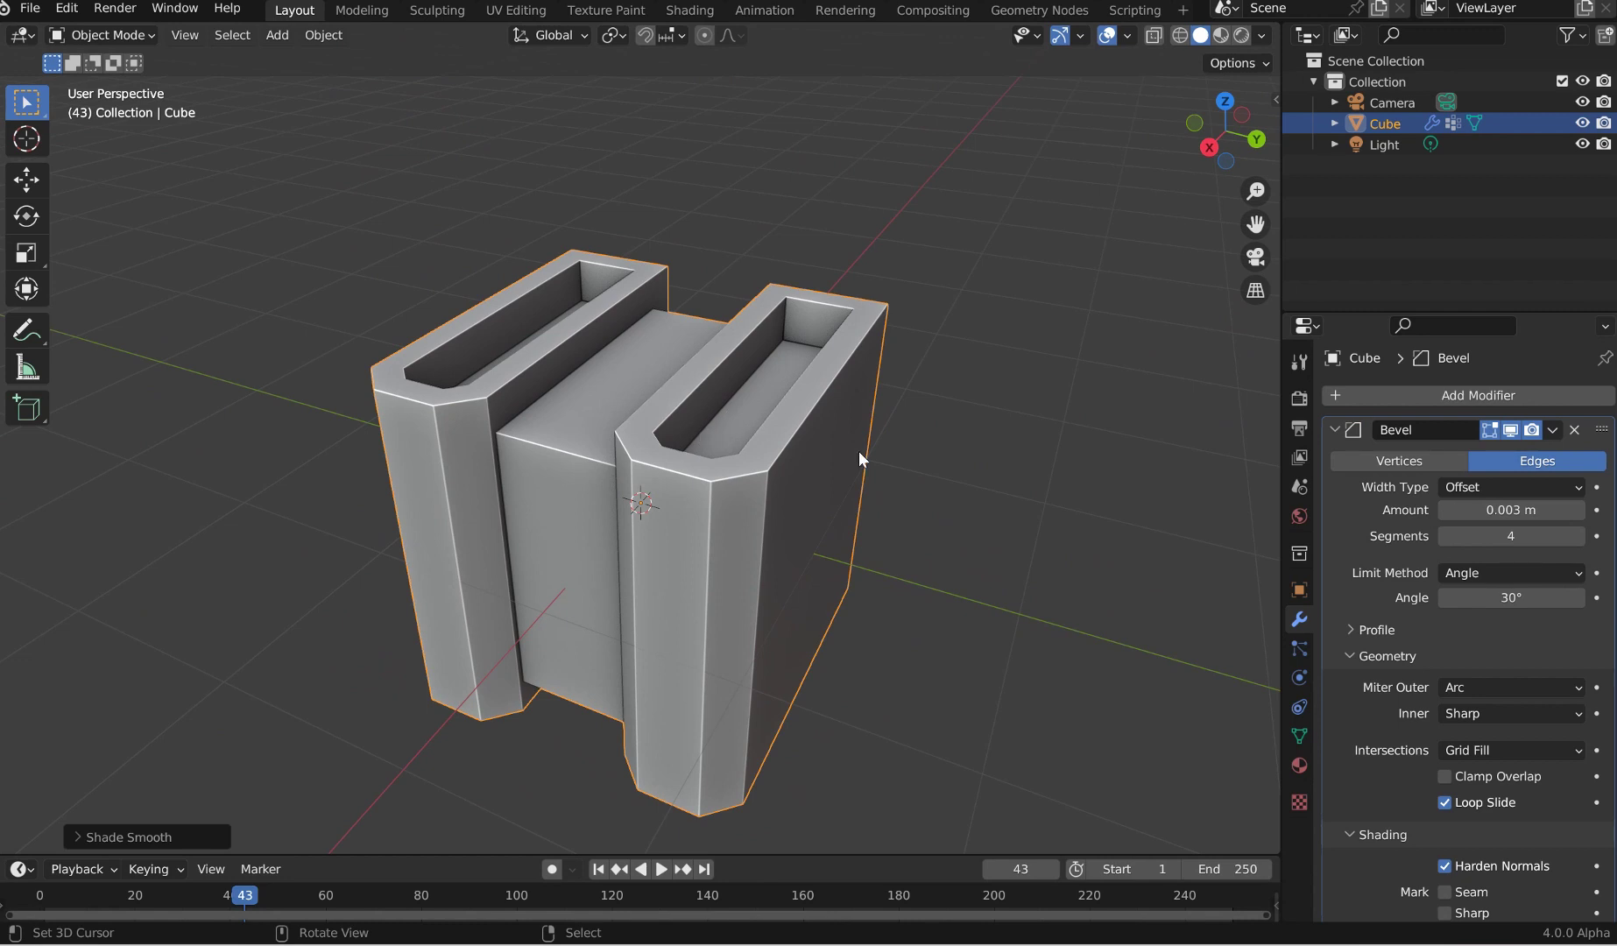
# Step: Move the Add Modifier menu over the viewport and expand Generate, Hair > Write, then Hair > Utility
pyautogui.click(1444, 395)
pyautogui.moveTo(1385, 365); pyautogui.dragTo(981, 333)
pyautogui.moveTo(928, 411)
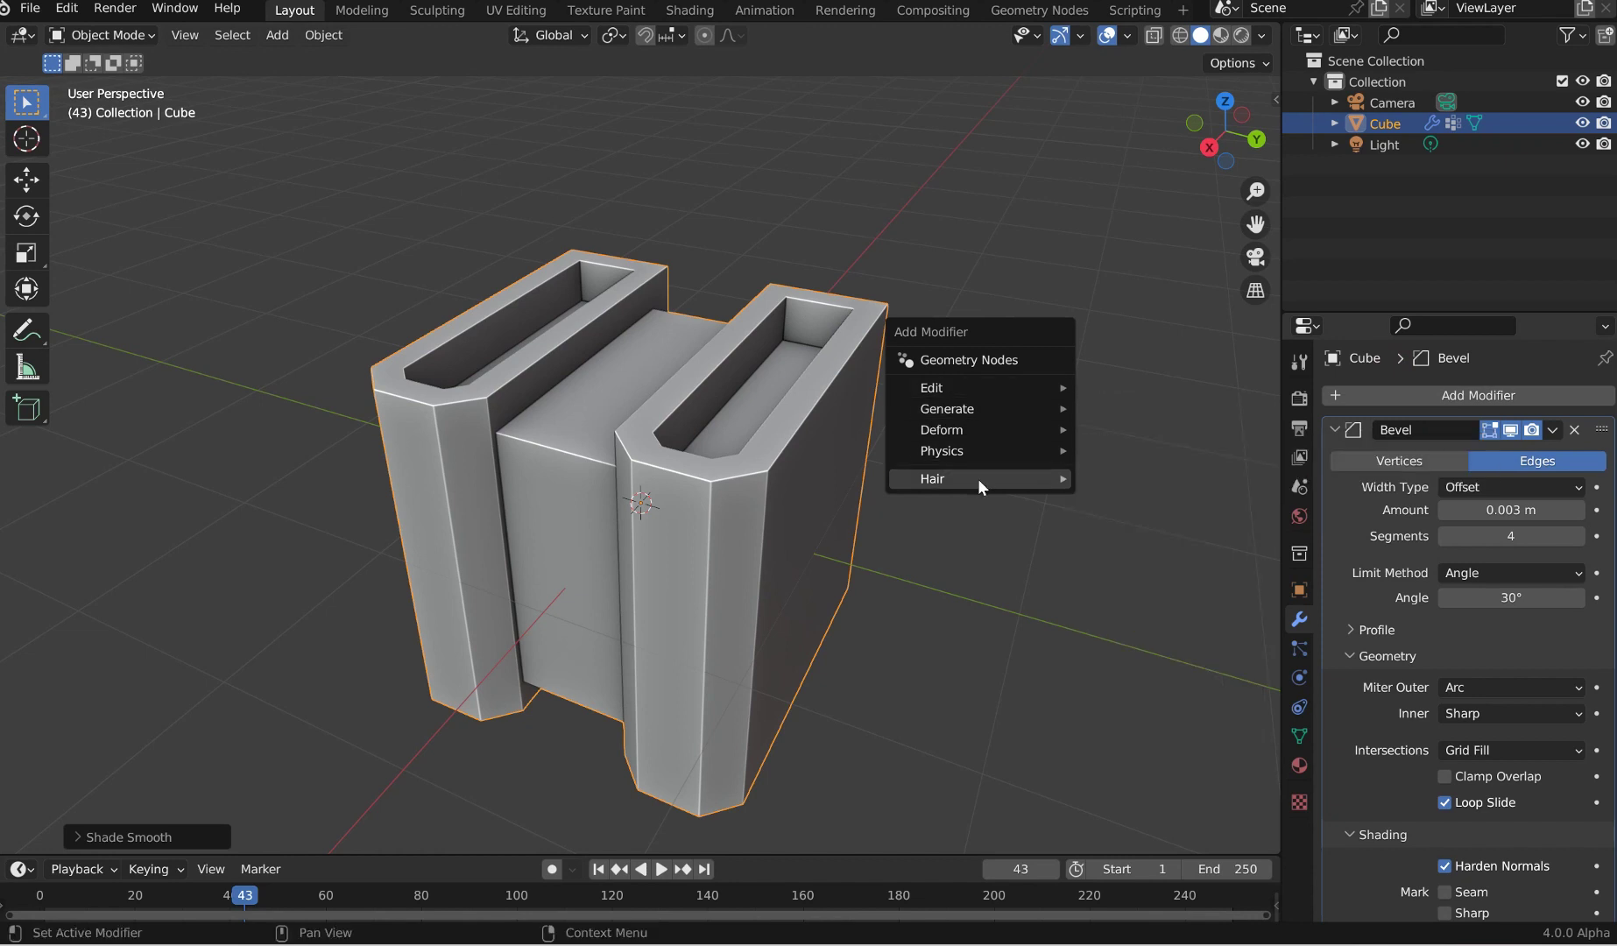
pyautogui.moveTo(977, 479)
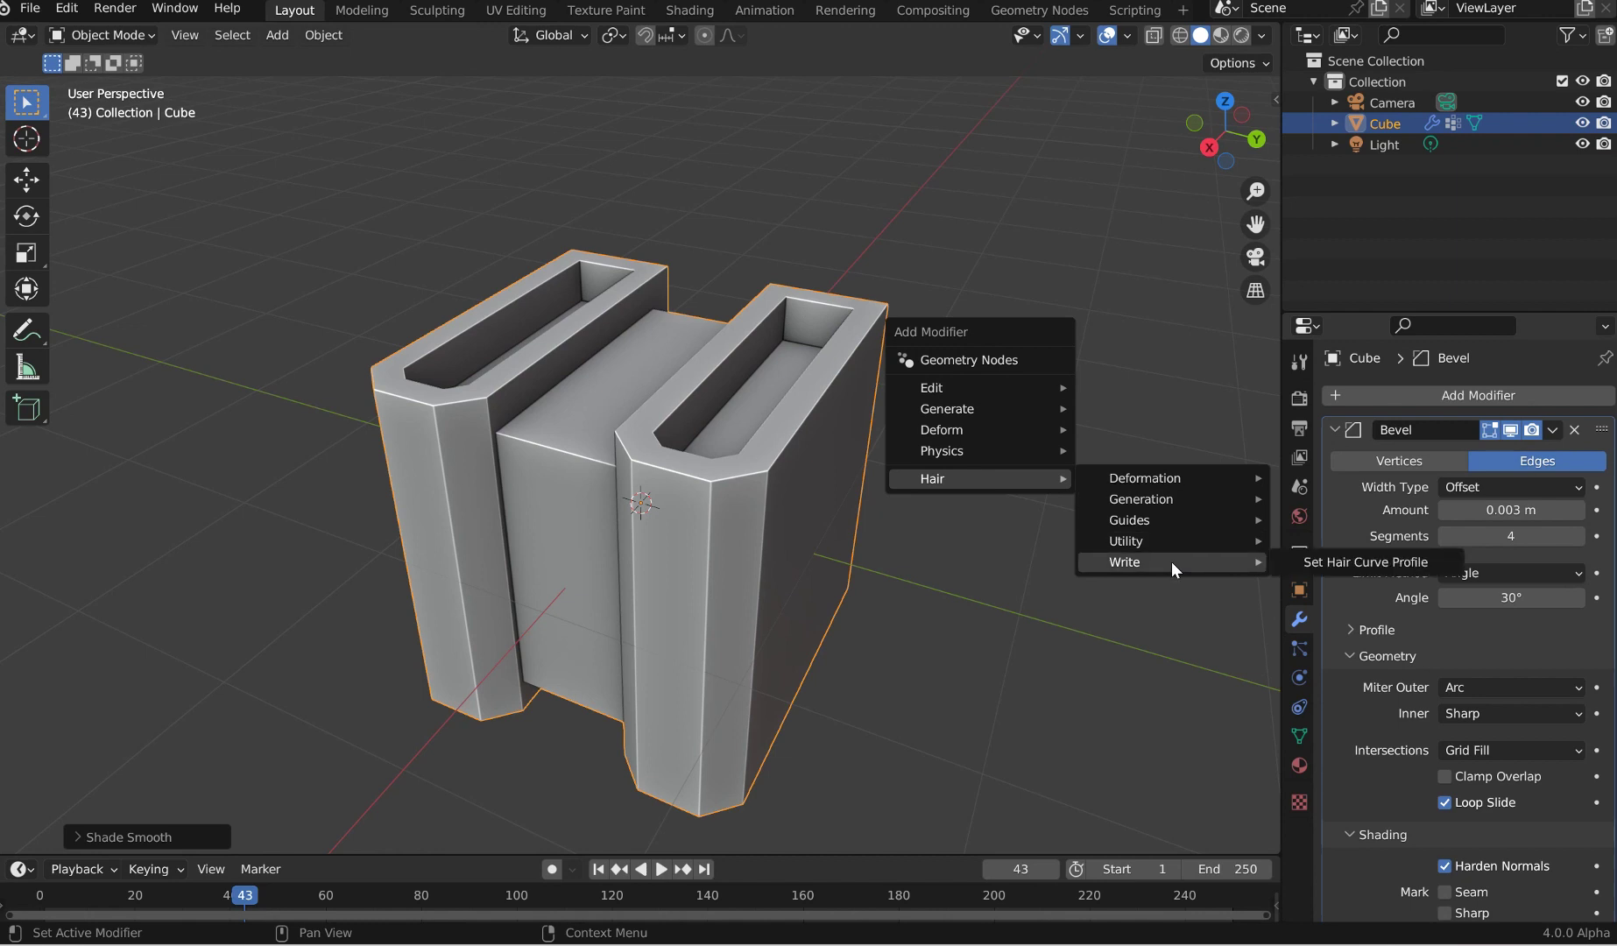
pyautogui.moveTo(1172, 541)
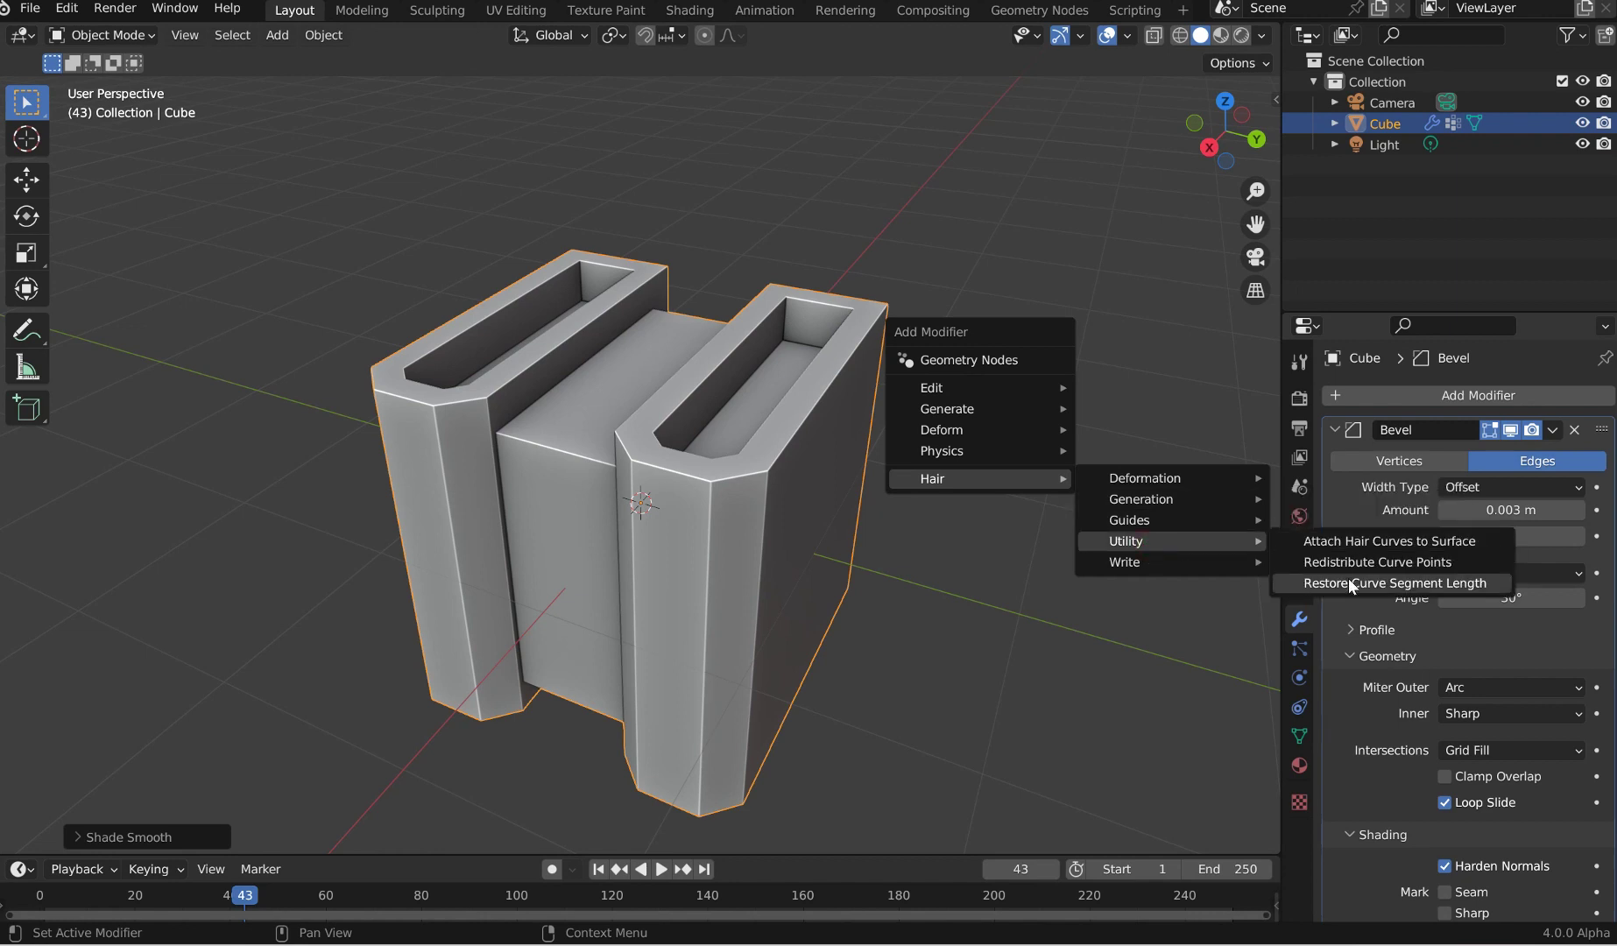
# Step: Add a Restore Curve Segment Length modifier, rearrange the properties panels, then delete that modifier
pyautogui.click(1354, 583)
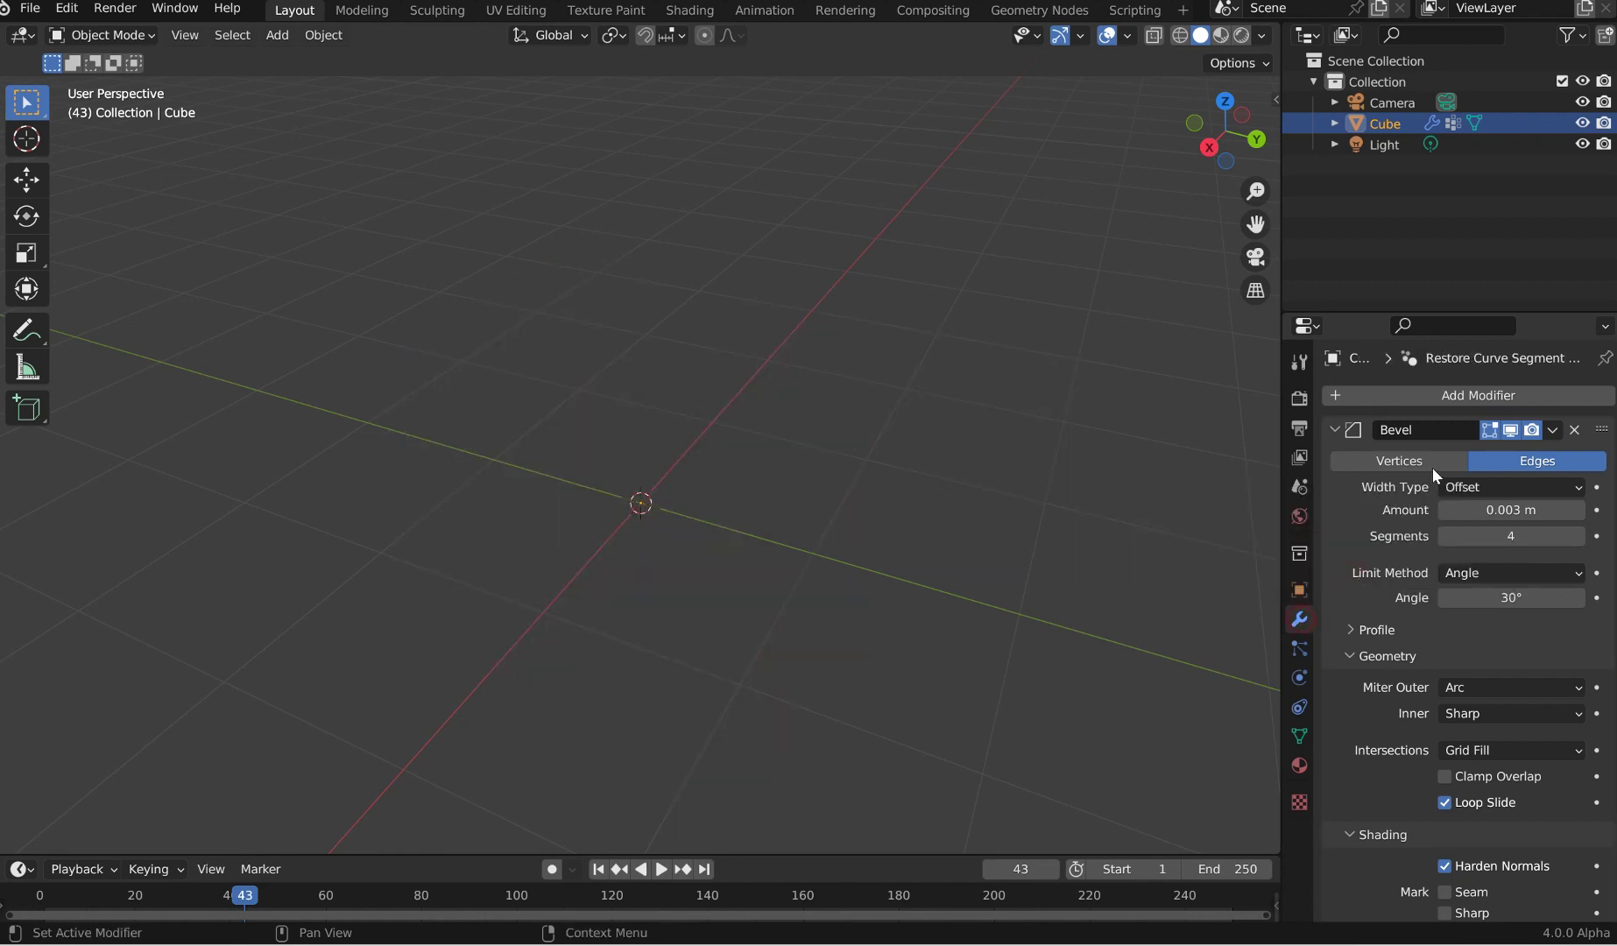
pyautogui.moveTo(1316, 427); pyautogui.dragTo(1296, 428)
pyautogui.click(1302, 430)
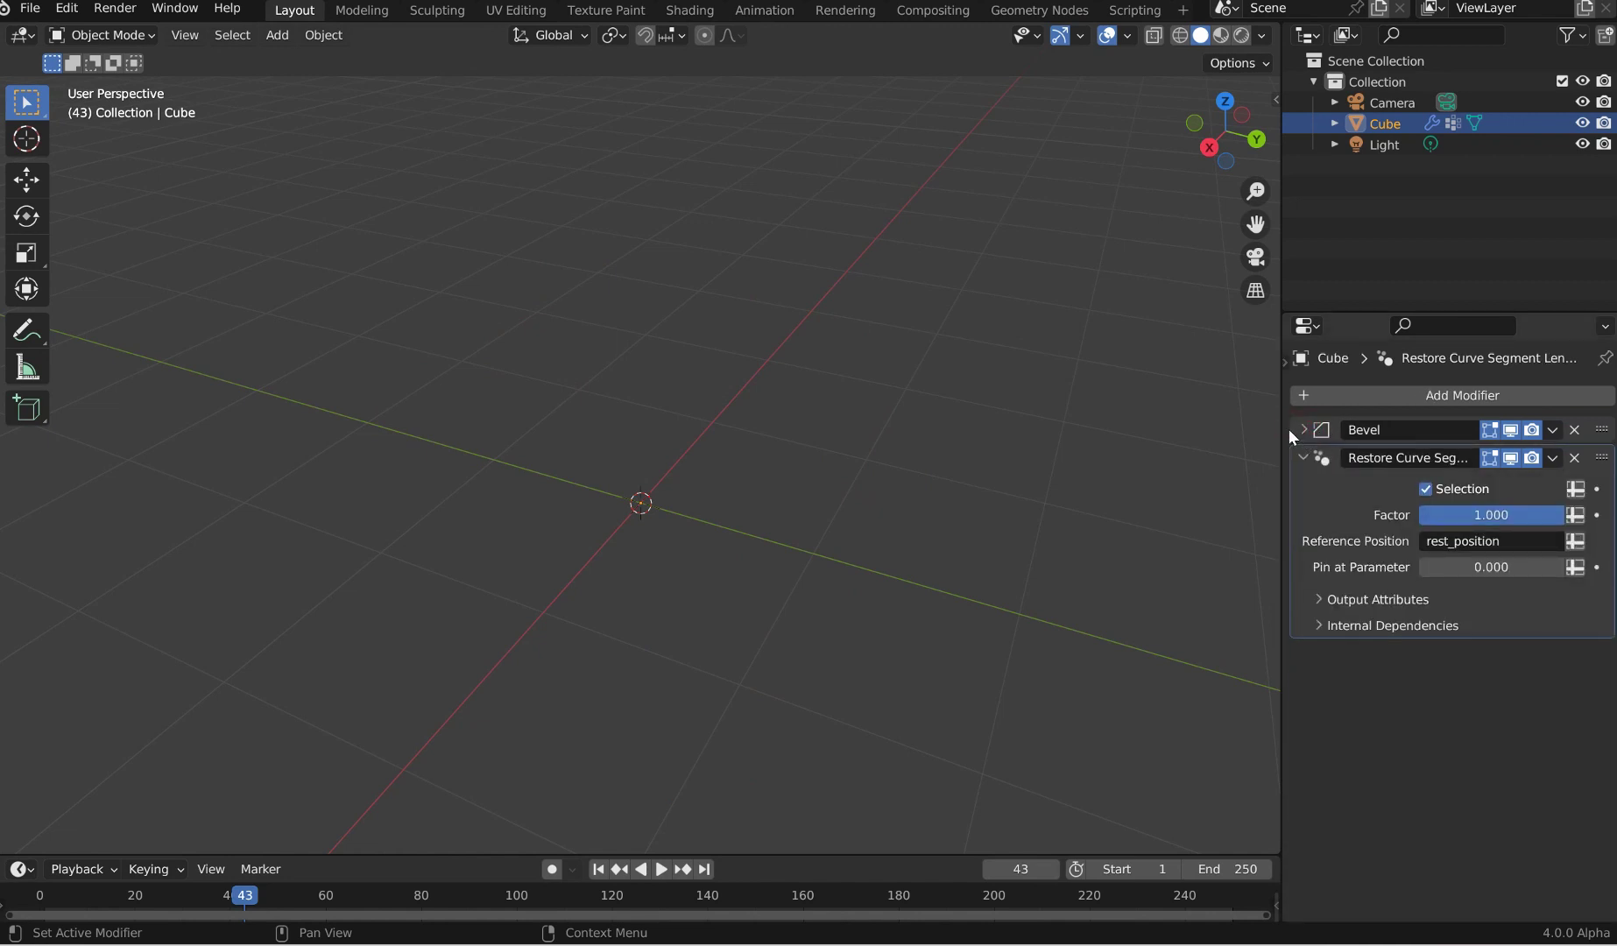
pyautogui.click(1284, 365)
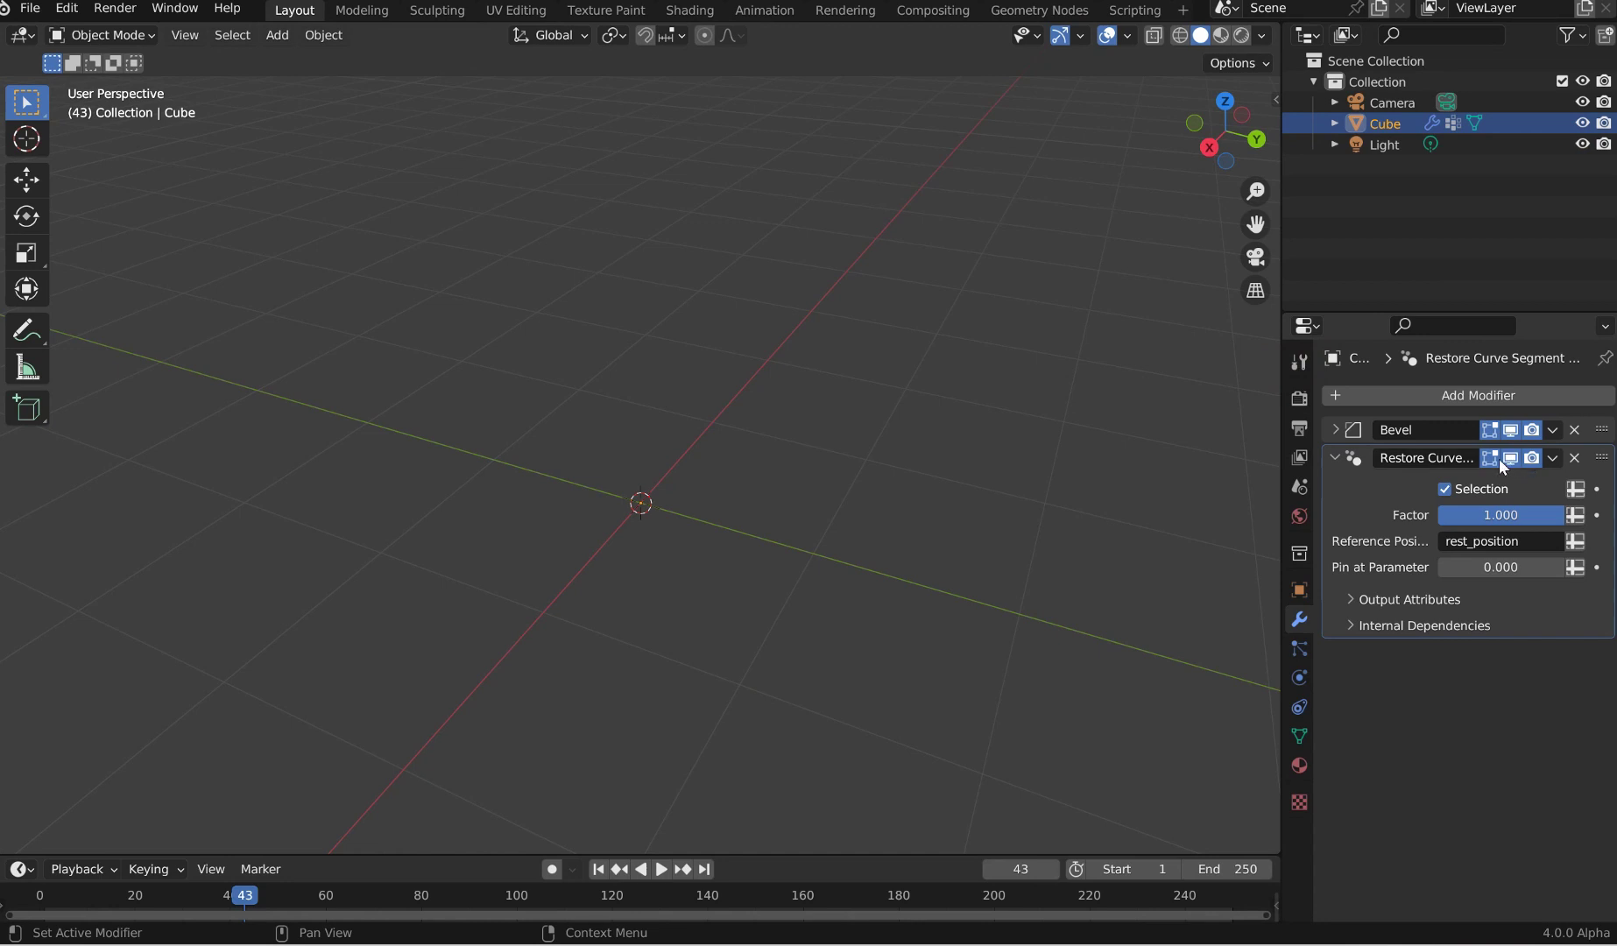
pyautogui.moveTo(1277, 463)
pyautogui.mouseDown()
pyautogui.moveTo(1177, 470)
pyautogui.moveTo(1292, 480)
pyautogui.mouseUp()
pyautogui.click(1574, 458)
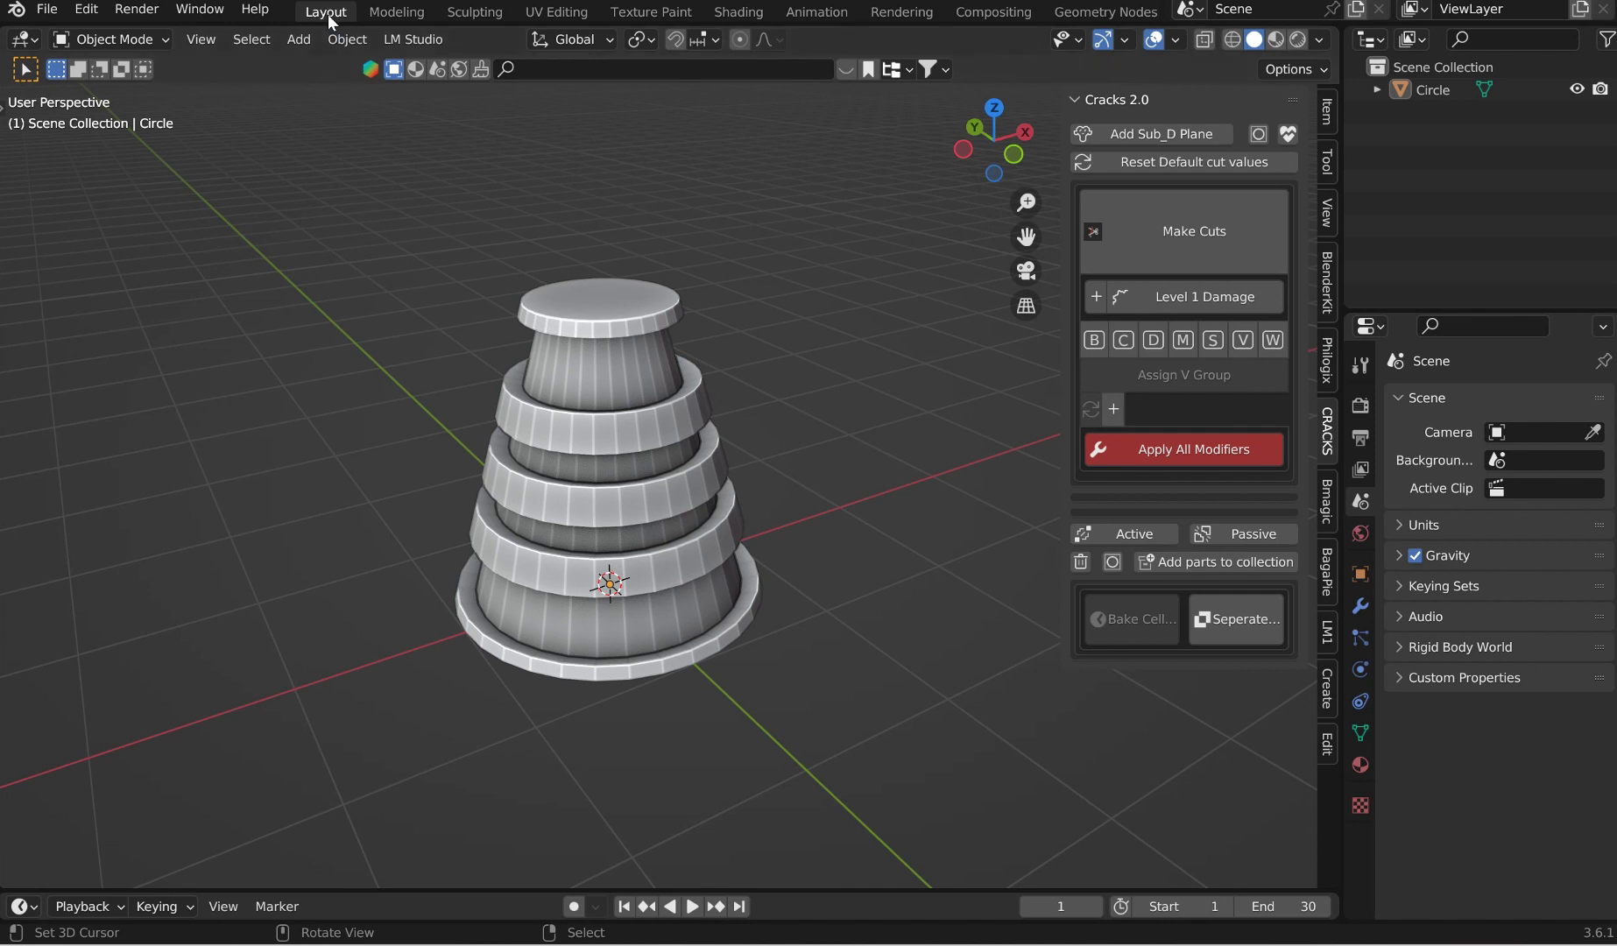
# Step: Maximize the viewport with Ctrl+Space and snap the 3D cursor to the world origin
pyautogui.click(460, 251)
pyautogui.hotkey('ctrl', 'space')
pyautogui.hotkey('shift', 's')
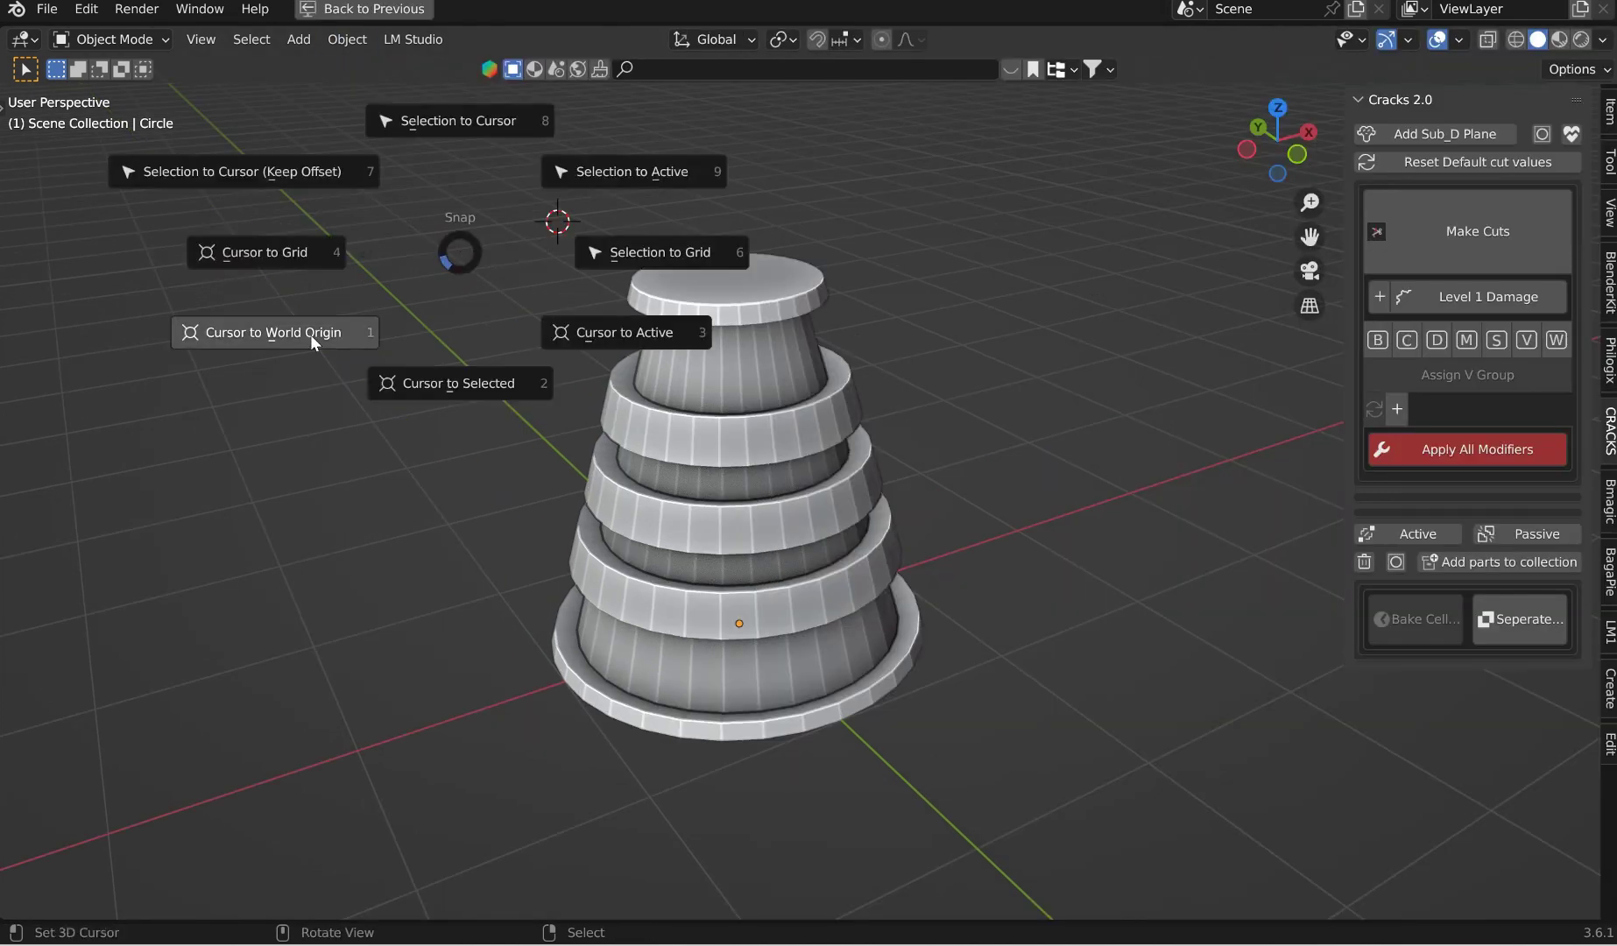
pyautogui.click(295, 328)
pyautogui.click(200, 9)
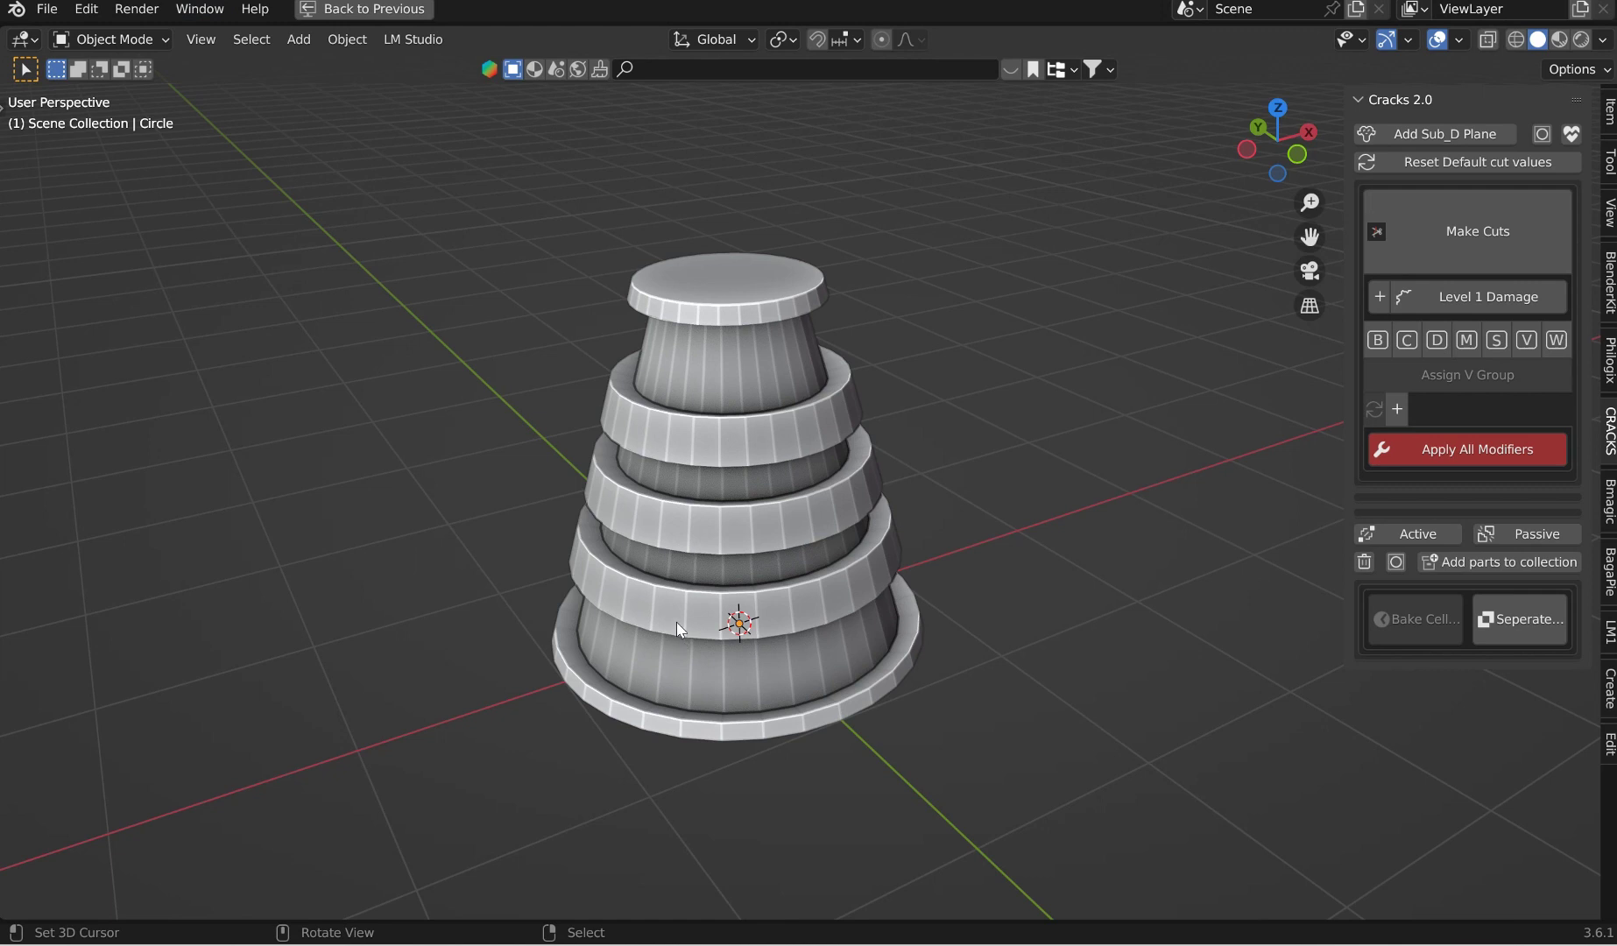
# Step: Bring the Cube file's window forward, maximize its viewport with Ctrl+Space, and orbit around the Cube
pyautogui.moveTo(1061, 942)
pyautogui.click(1008, 881)
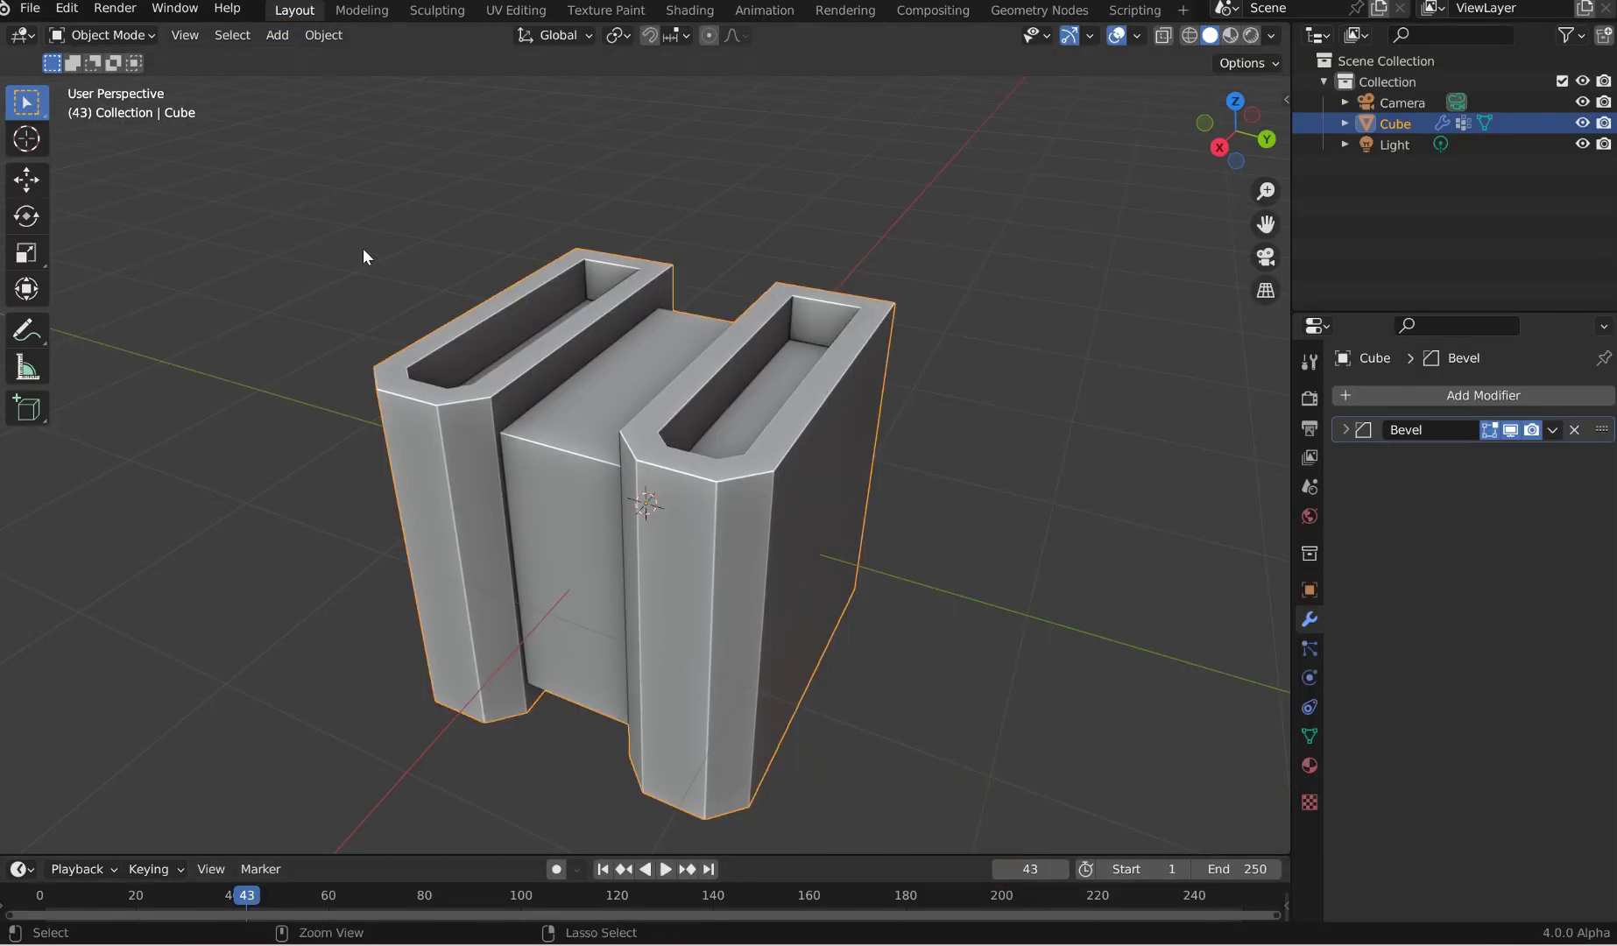
pyautogui.hotkey('ctrl', 'space')
pyautogui.click(185, 9)
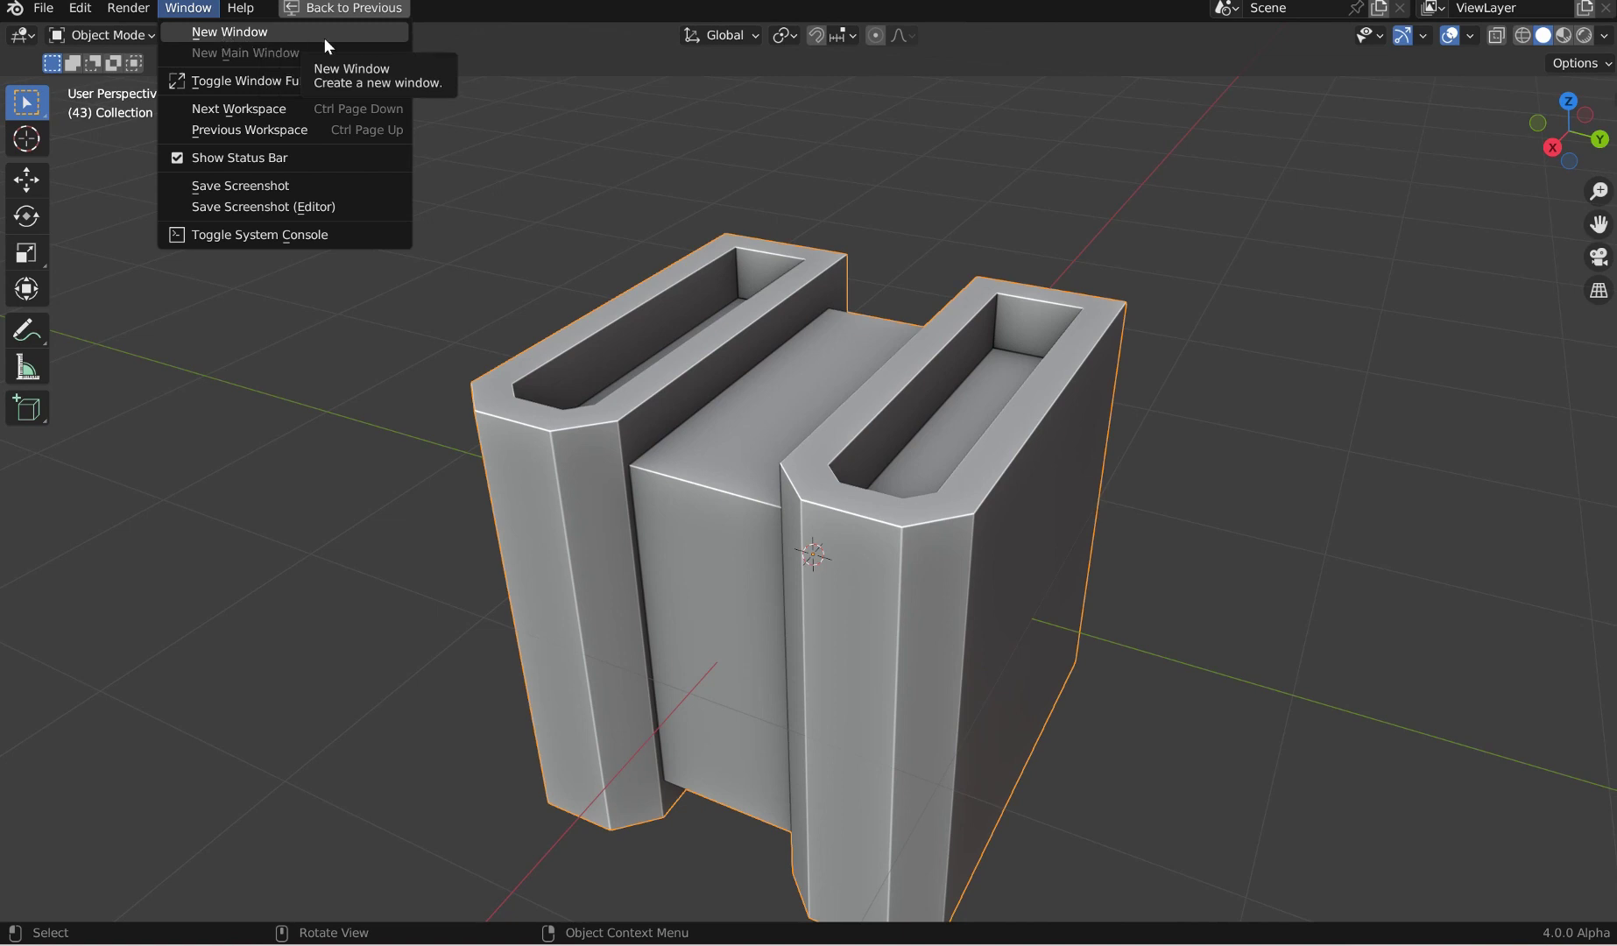
pyautogui.press('Escape')
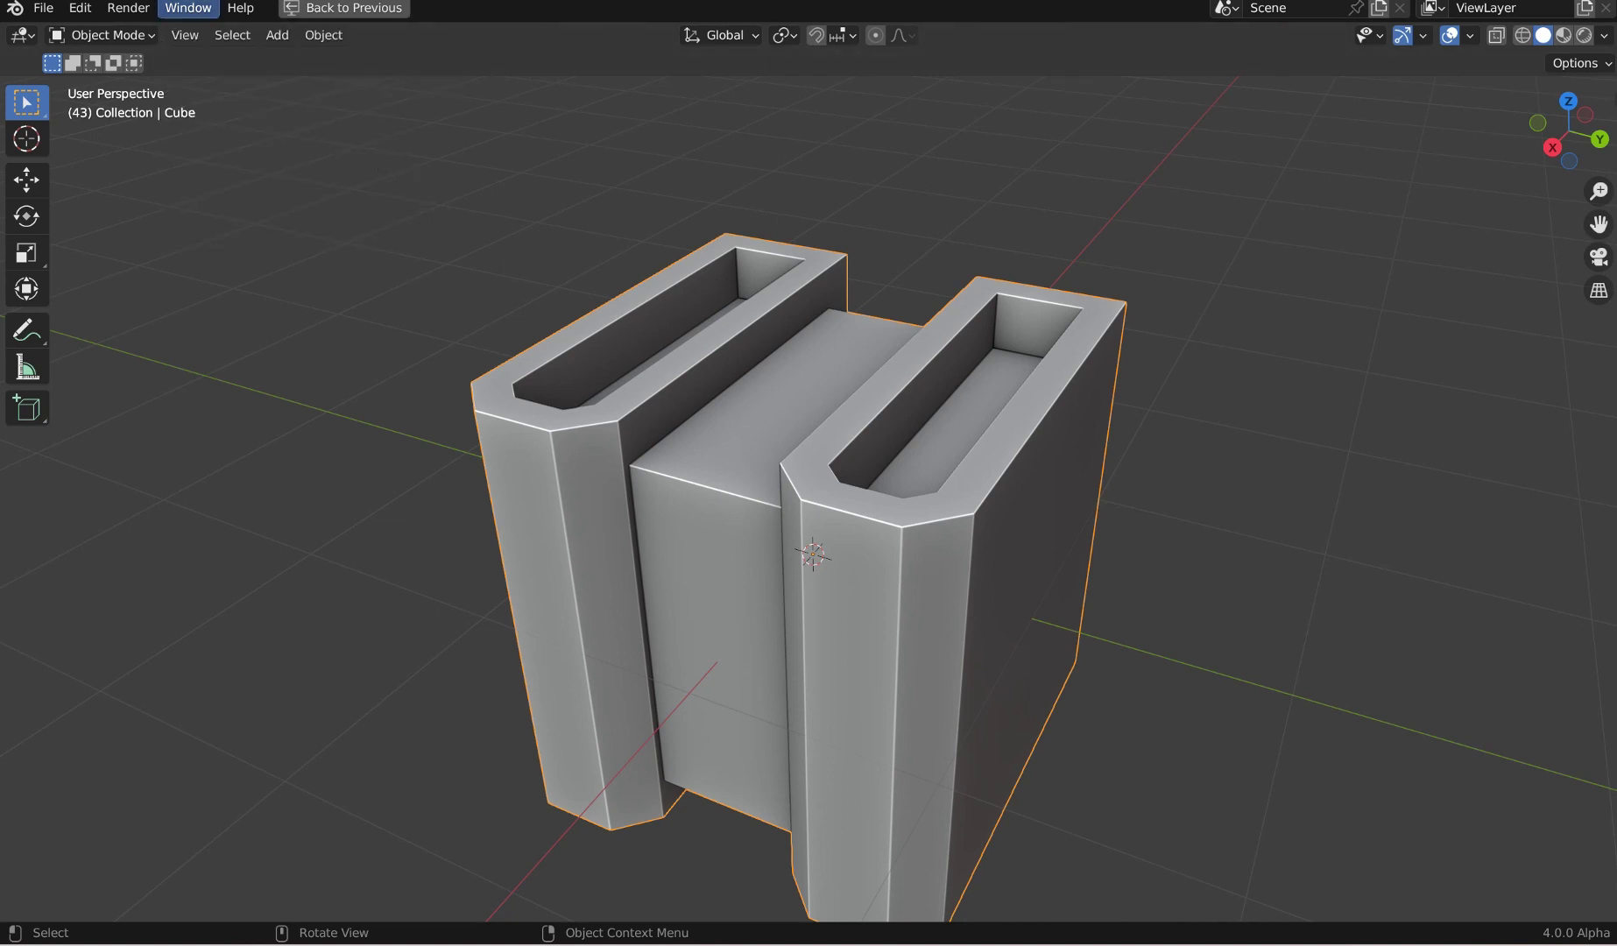
pyautogui.click(205, 15)
pyautogui.moveTo(1346, 271); pyautogui.dragTo(1160, 357, button='middle')
# Step: Set Select with Mouse Button to Right in the Keymap preferences, then close Preferences
pyautogui.click(79, 8)
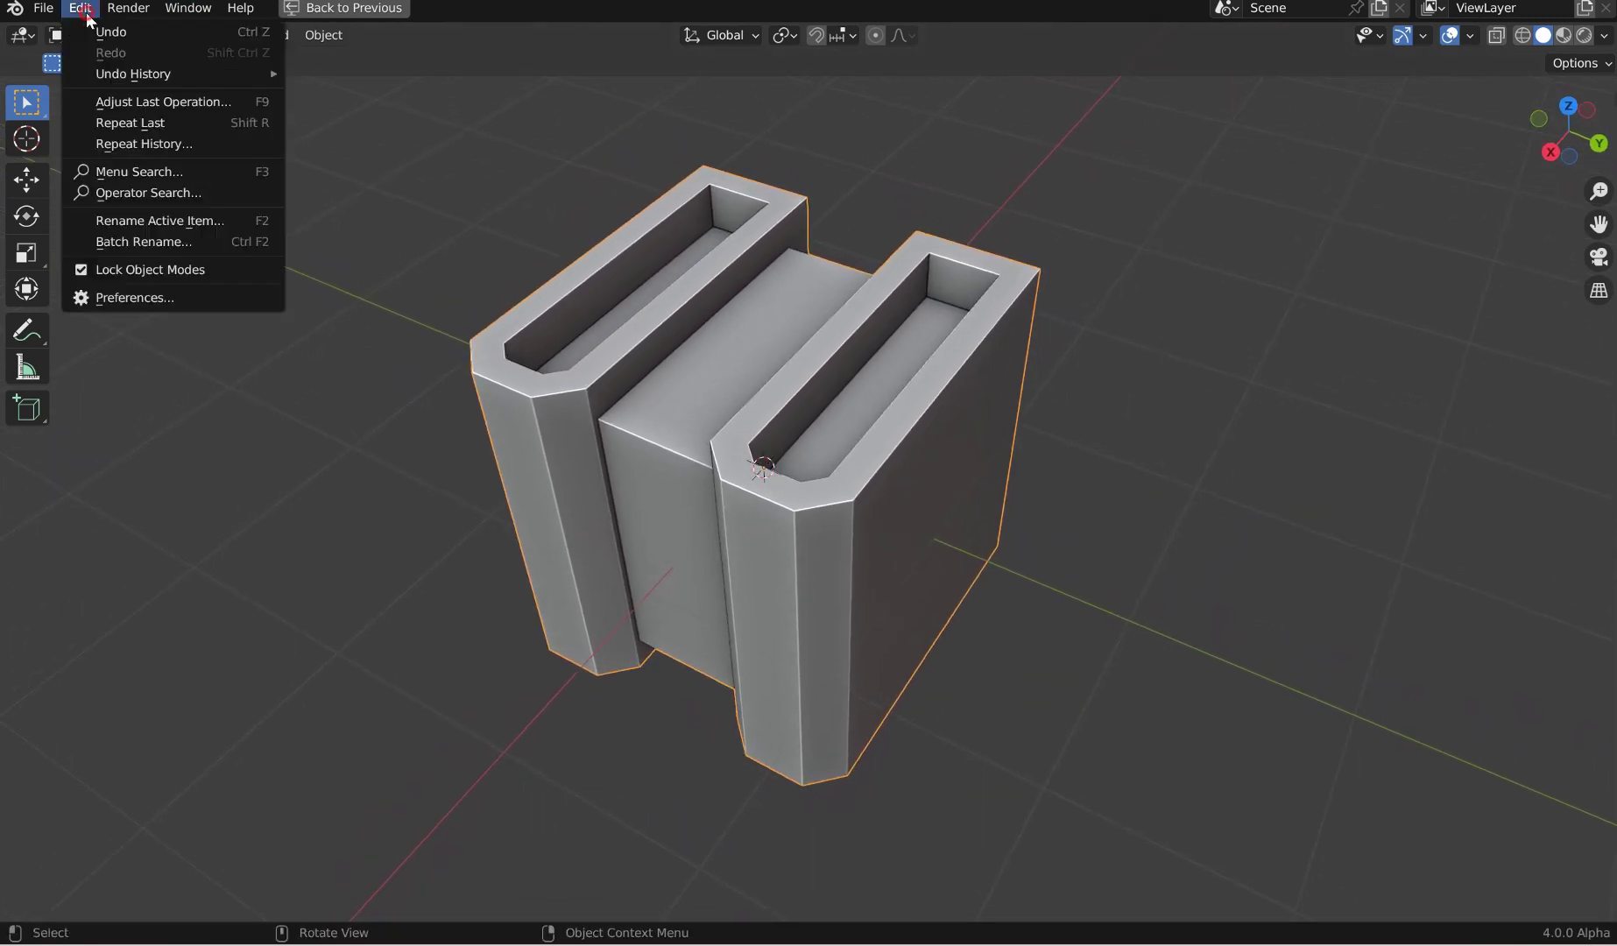
pyautogui.click(140, 298)
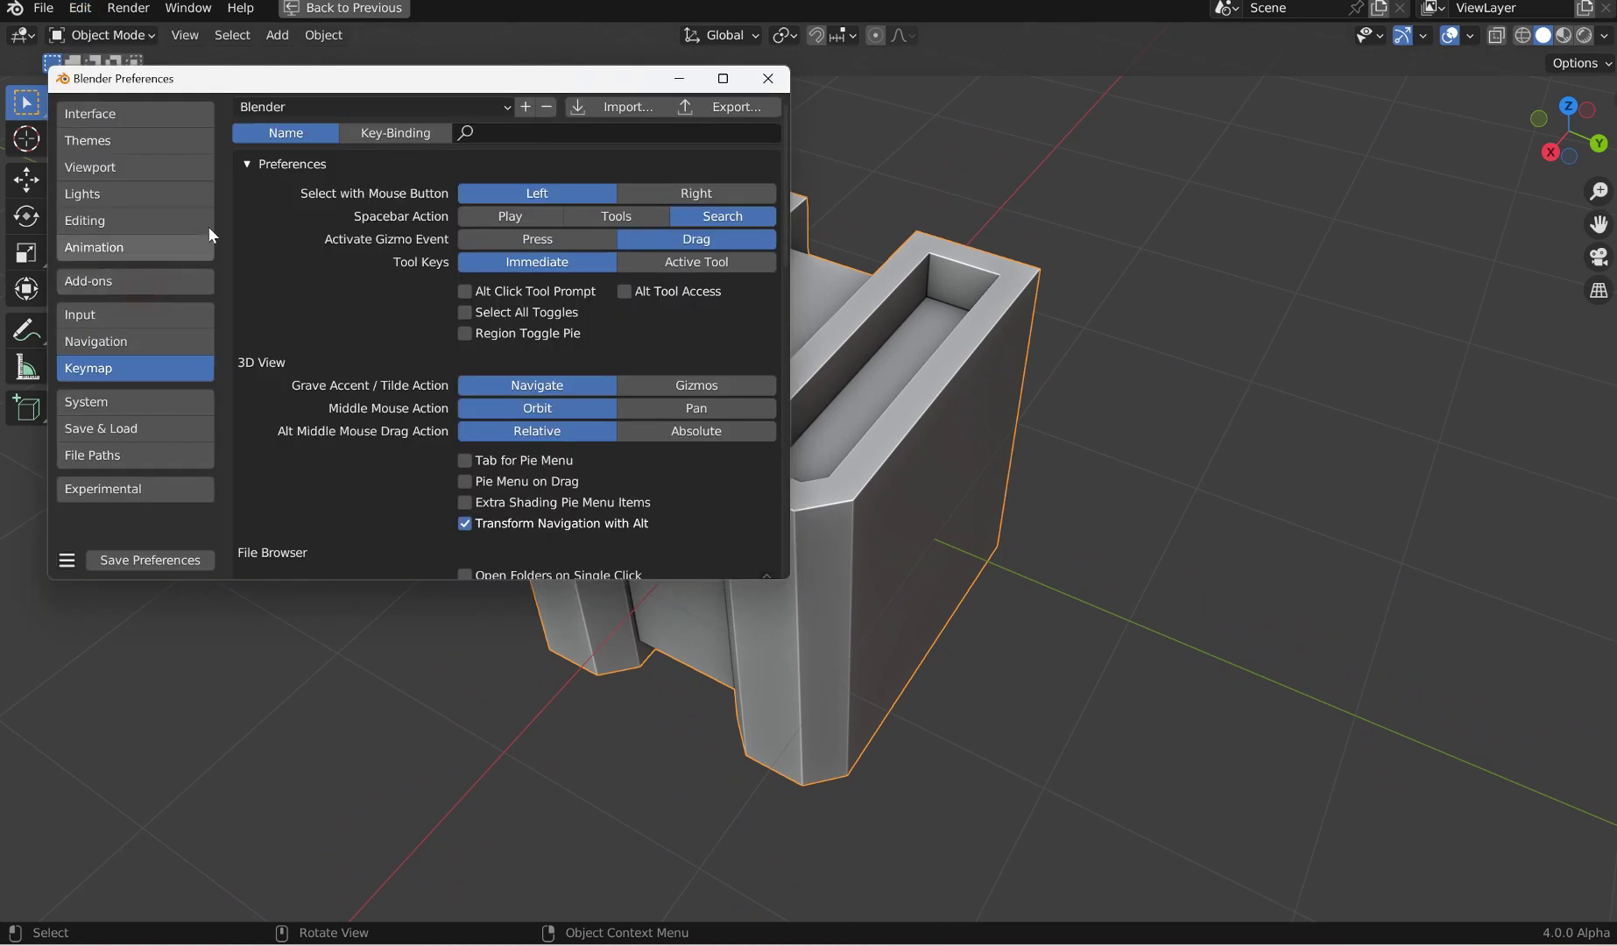
pyautogui.click(693, 197)
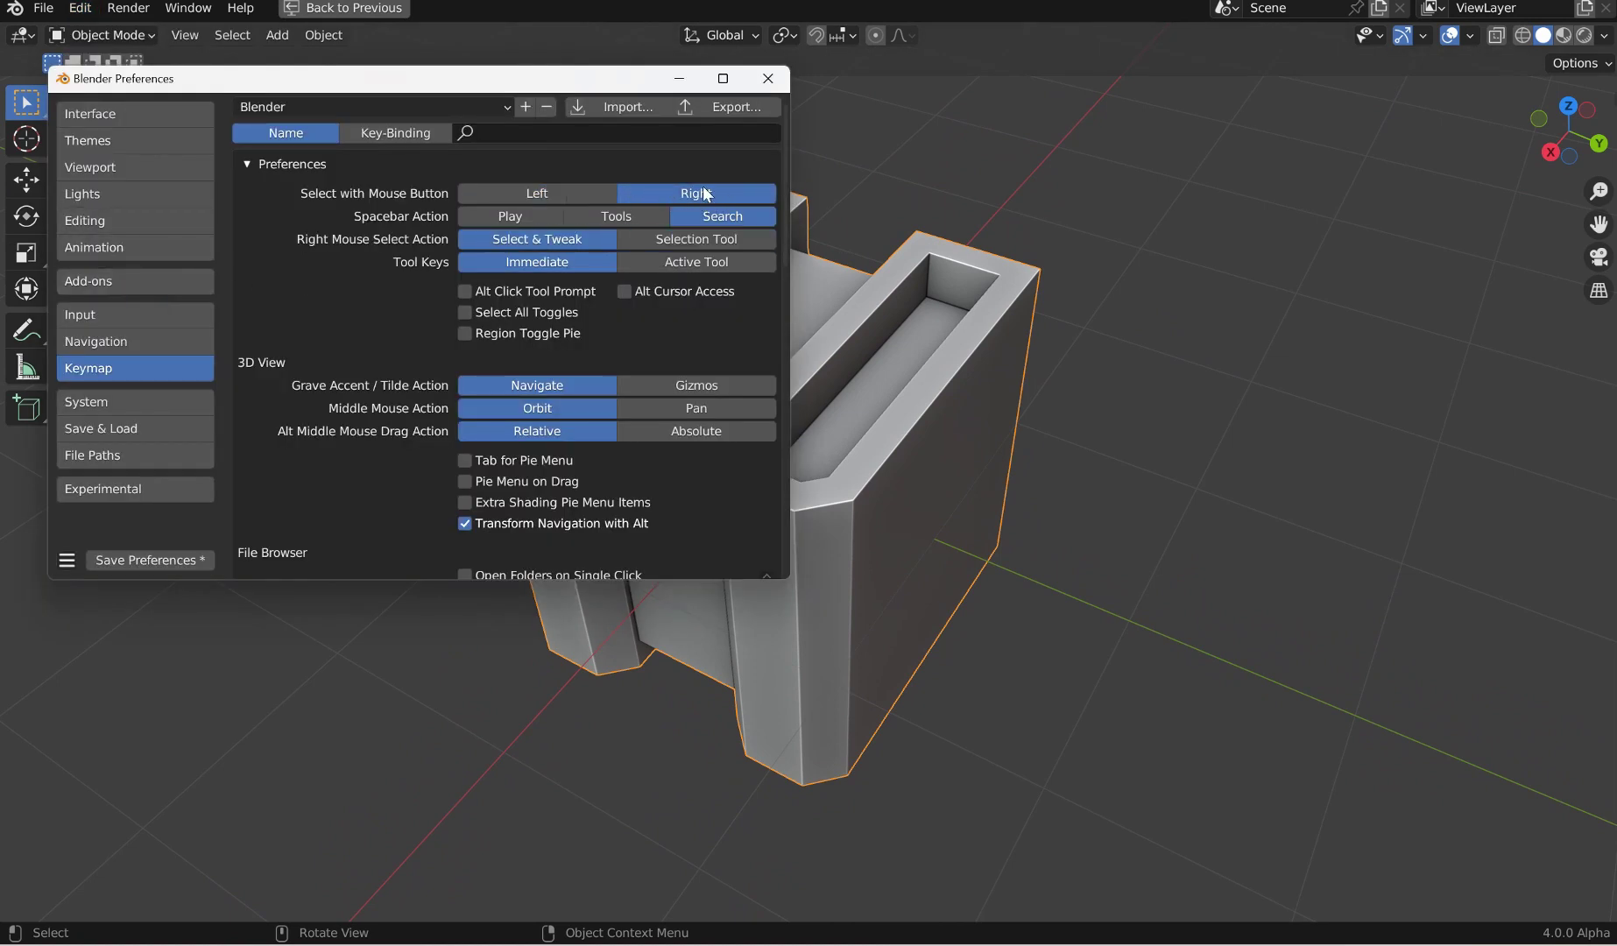
pyautogui.click(762, 85)
# Step: Restore the normal layout from the maximized viewport and orbit to look into the cube's slots
pyautogui.hotkey('ctrl', 'space')
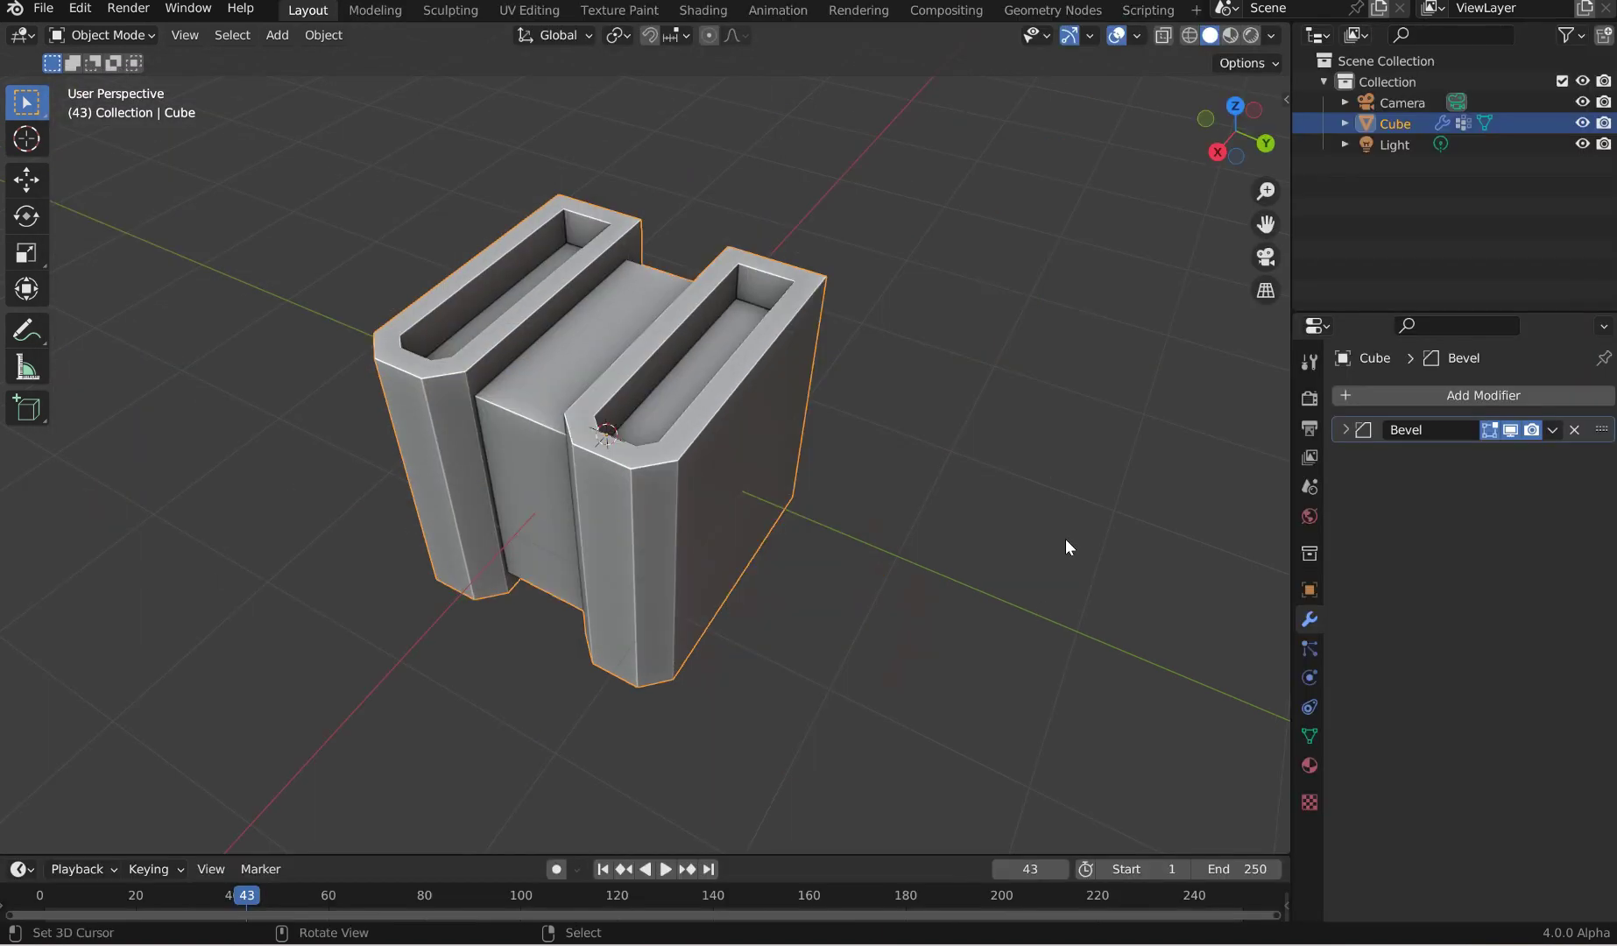
pyautogui.press('n')
pyautogui.press('n')
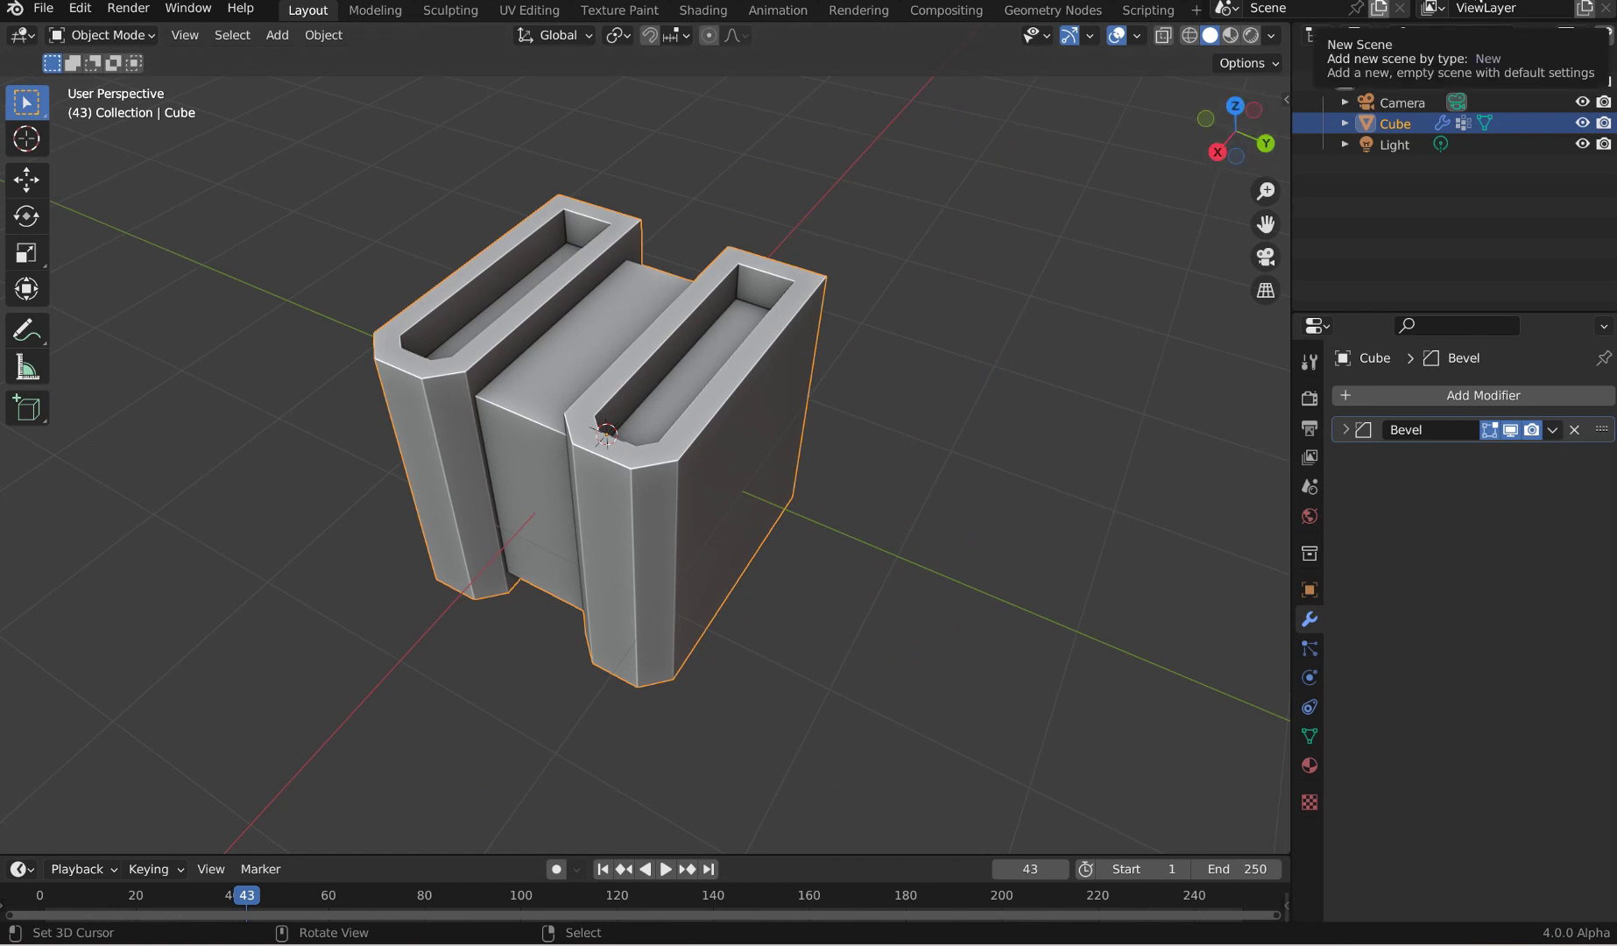
pyautogui.moveTo(800, 427); pyautogui.dragTo(819, 317, button='middle')
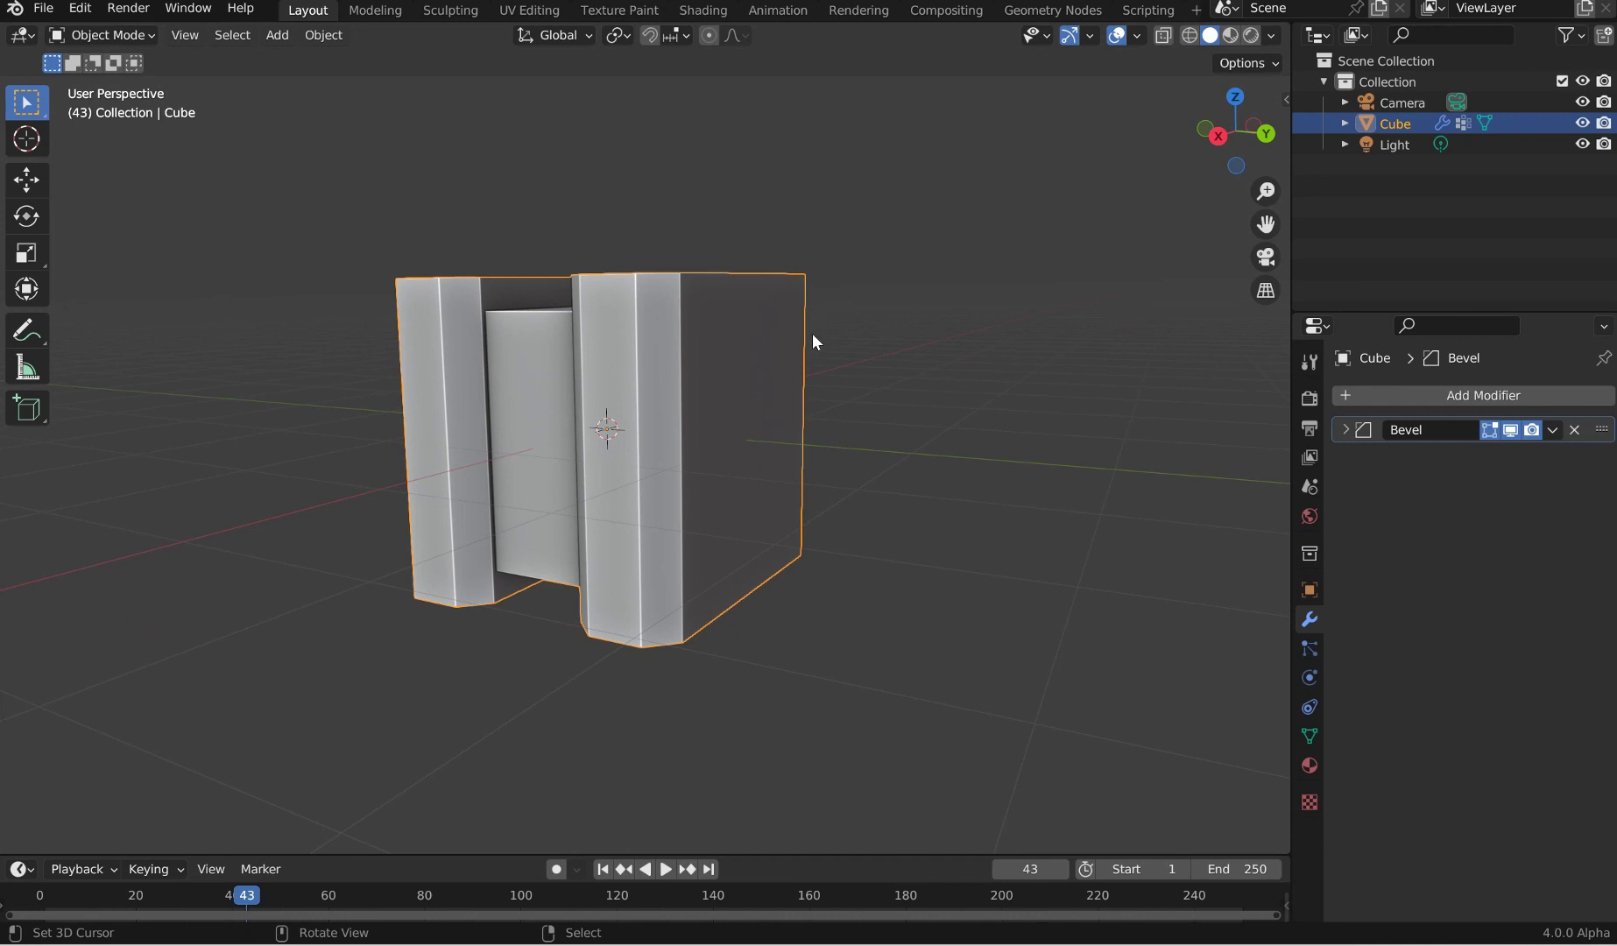
pyautogui.moveTo(812, 332); pyautogui.dragTo(708, 402, button='middle')
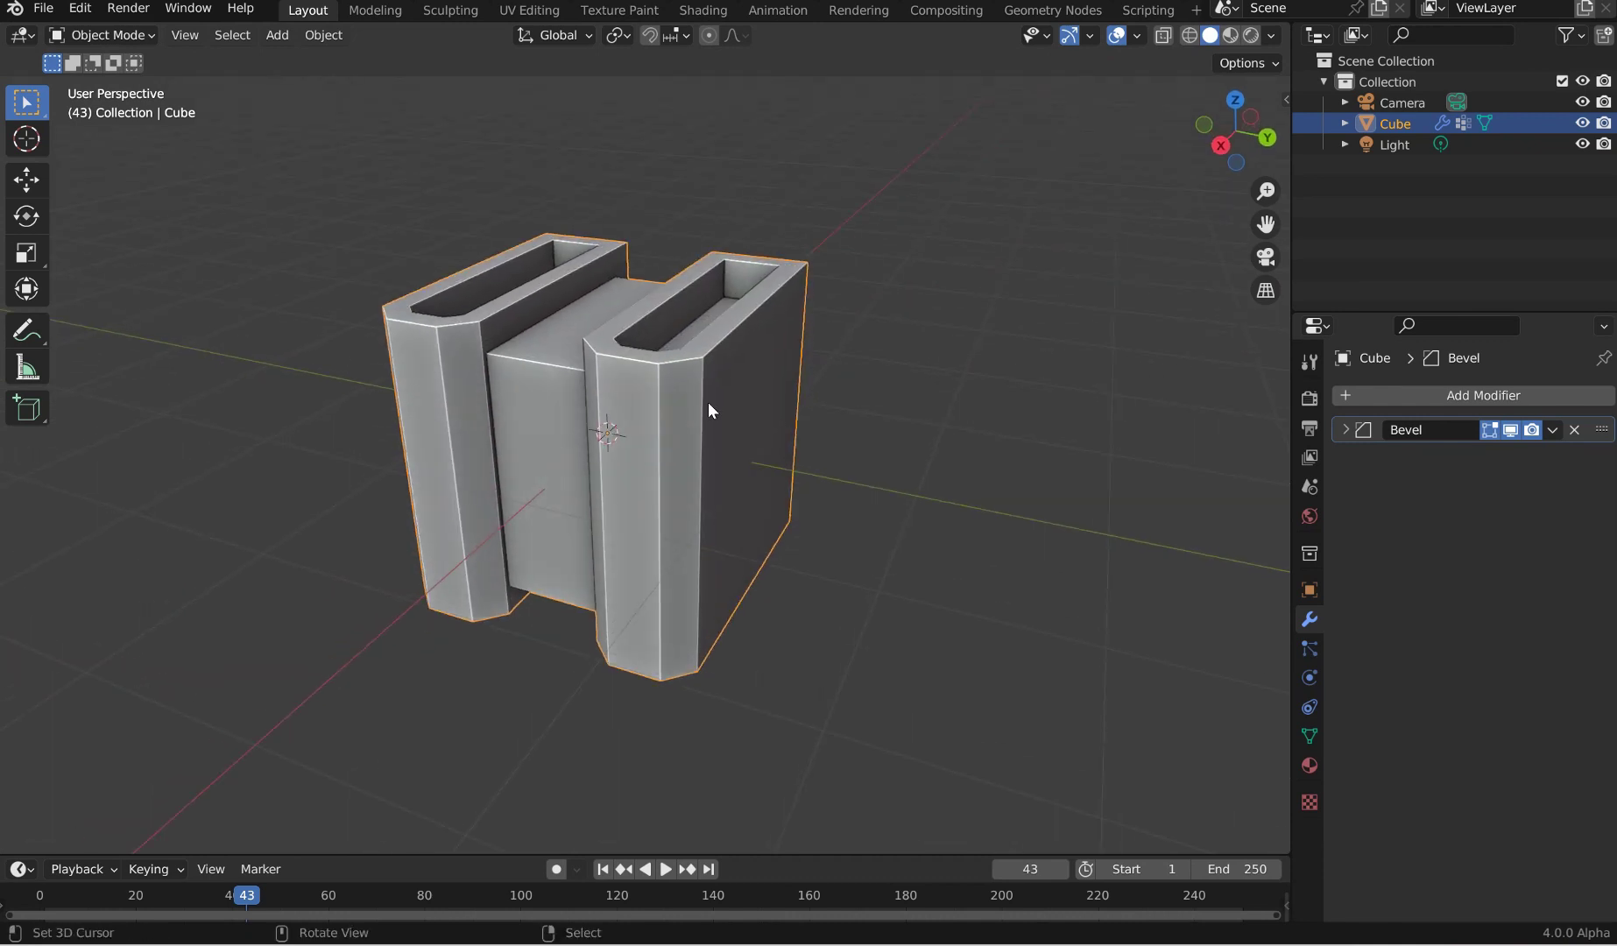
# Step: Add a Monkey mesh via the 'mon' search and move it right of the cube
pyautogui.hotkey('shift', 'a')
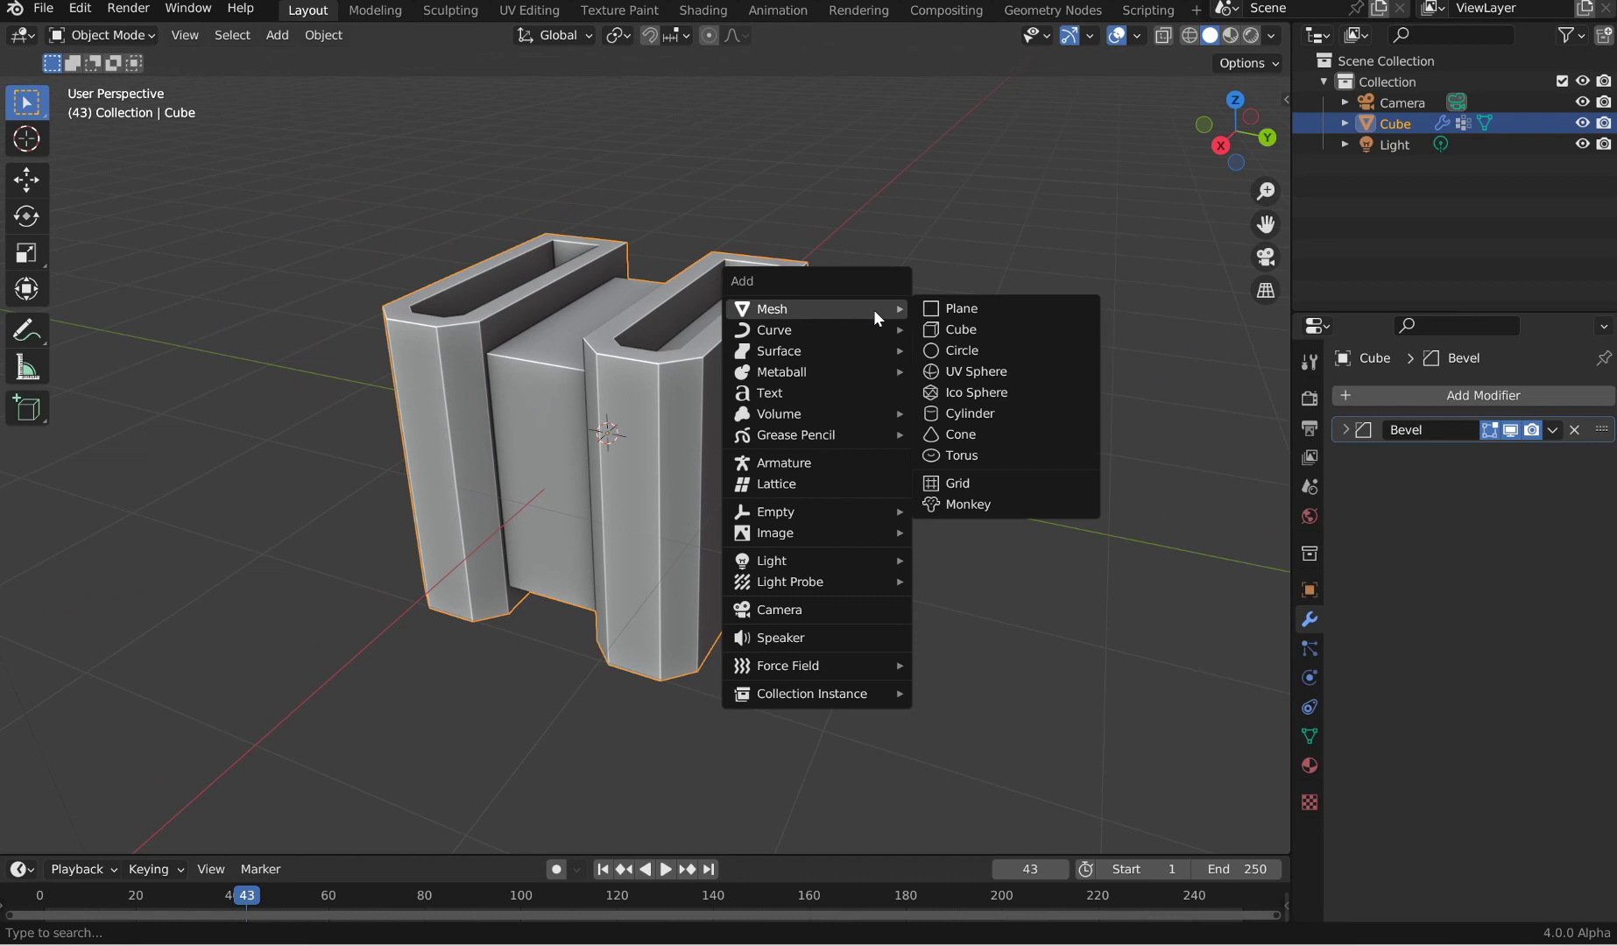
pyautogui.write('mon')
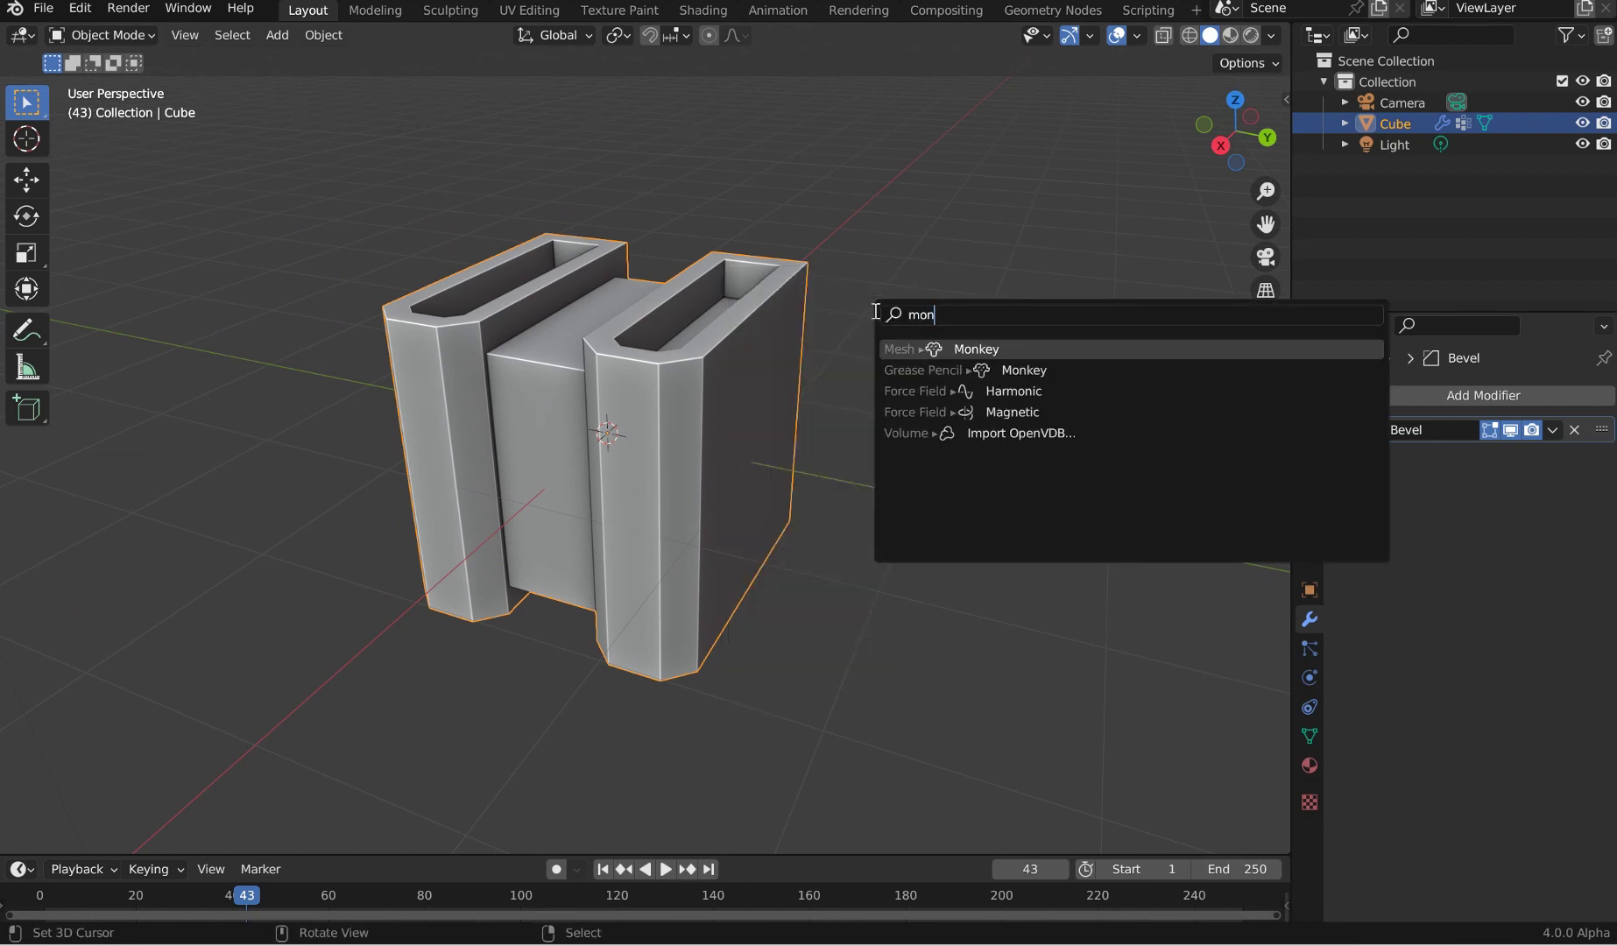
pyautogui.press('Return')
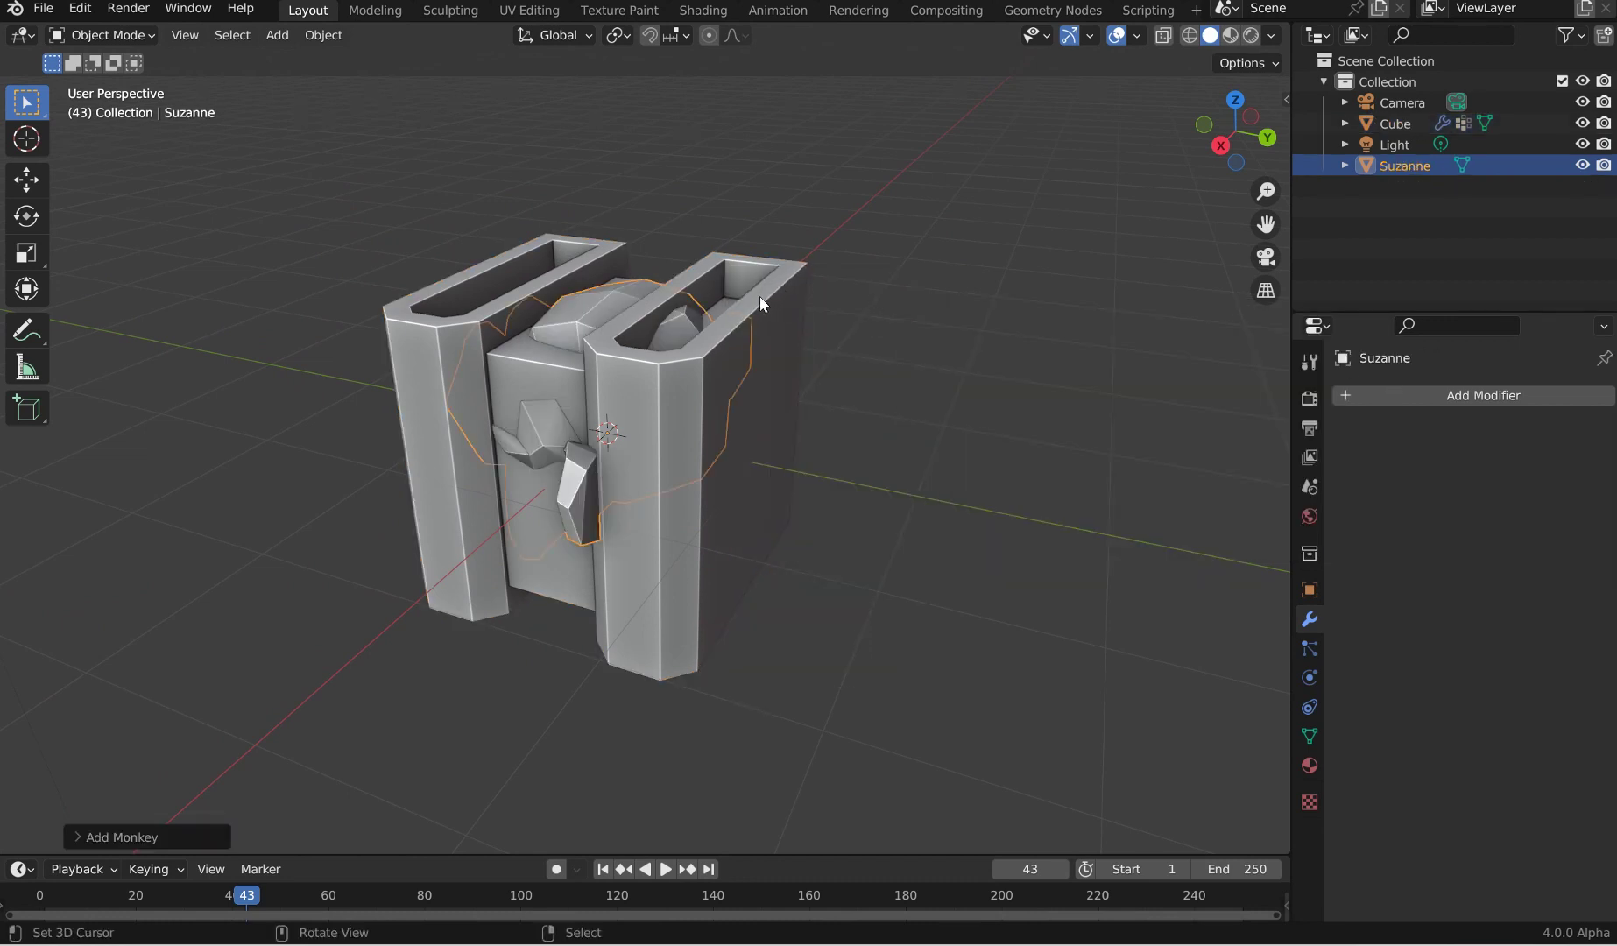
pyautogui.press('g')
pyautogui.click(883, 241)
pyautogui.moveTo(882, 241); pyautogui.dragTo(963, 264, button='middle')
pyautogui.scroll(-5, 911, 307)
# Step: Add a UV Sphere, move it along the Y axis, and delete the monkey
pyautogui.press('shift')
pyautogui.hotkey('shift', 'a')
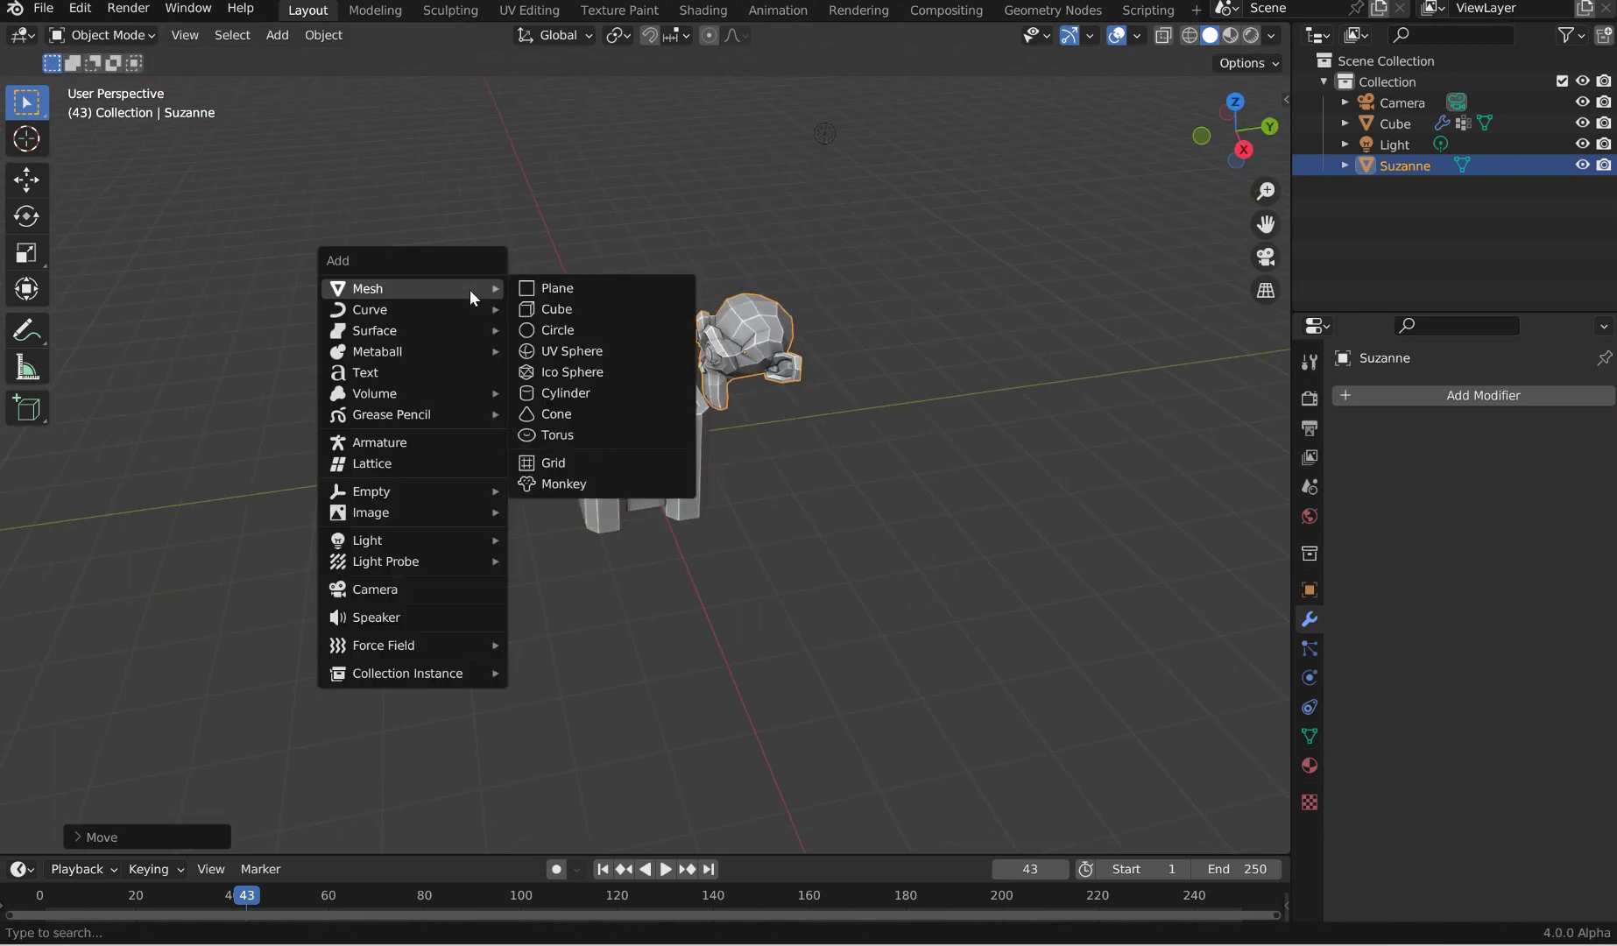
pyautogui.write('uv')
pyautogui.press('Return')
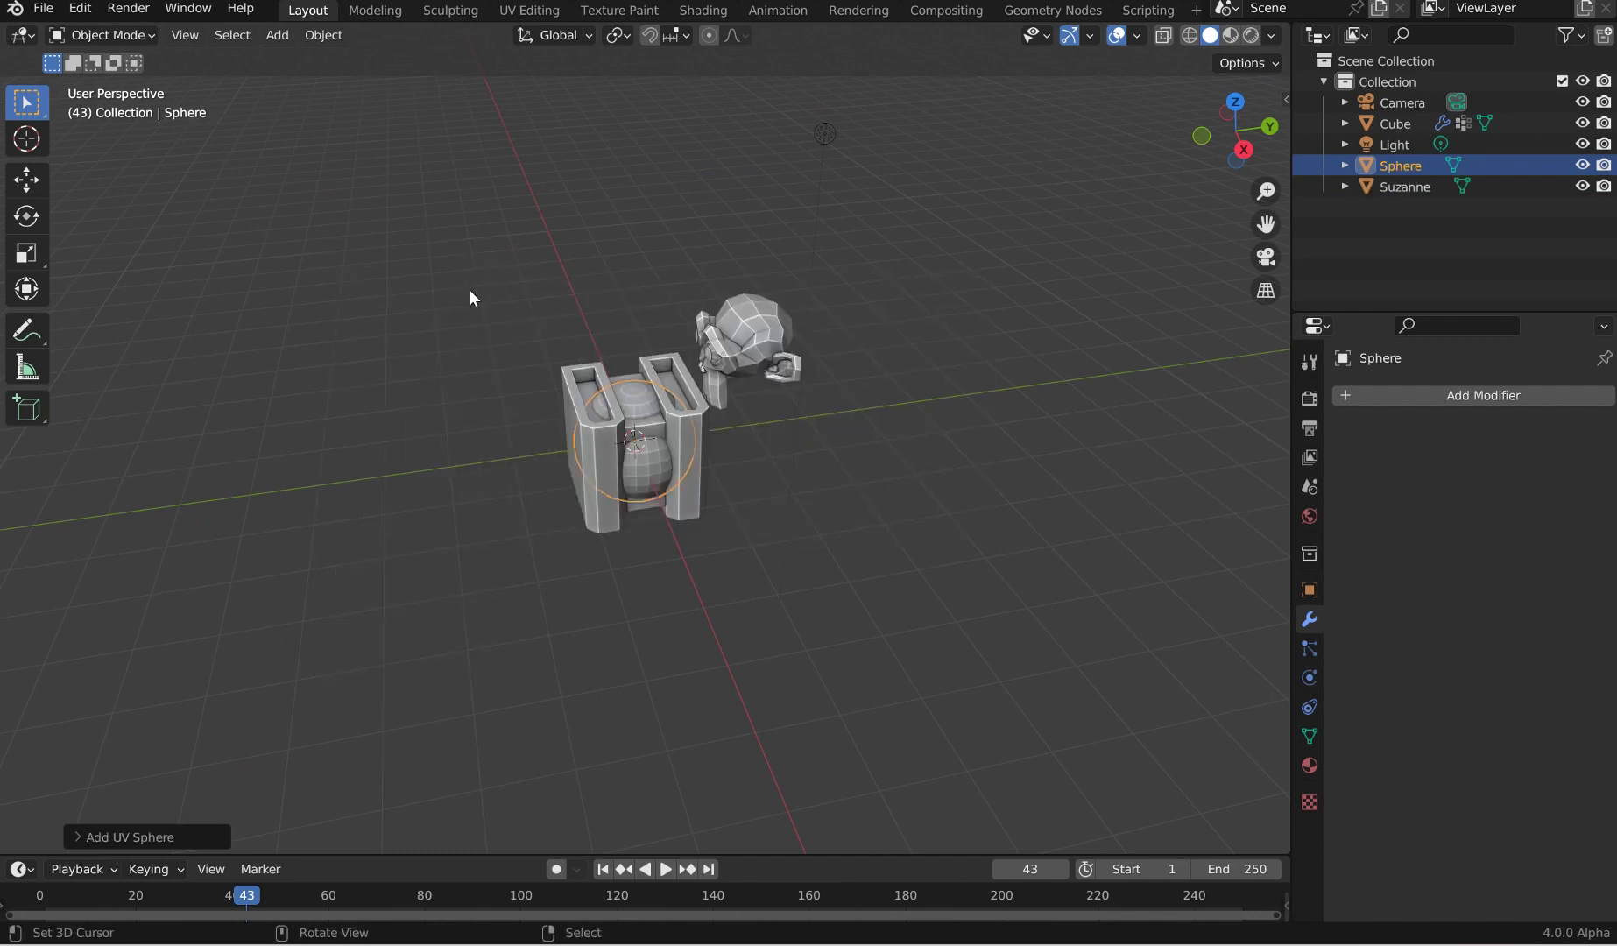
pyautogui.press('g')
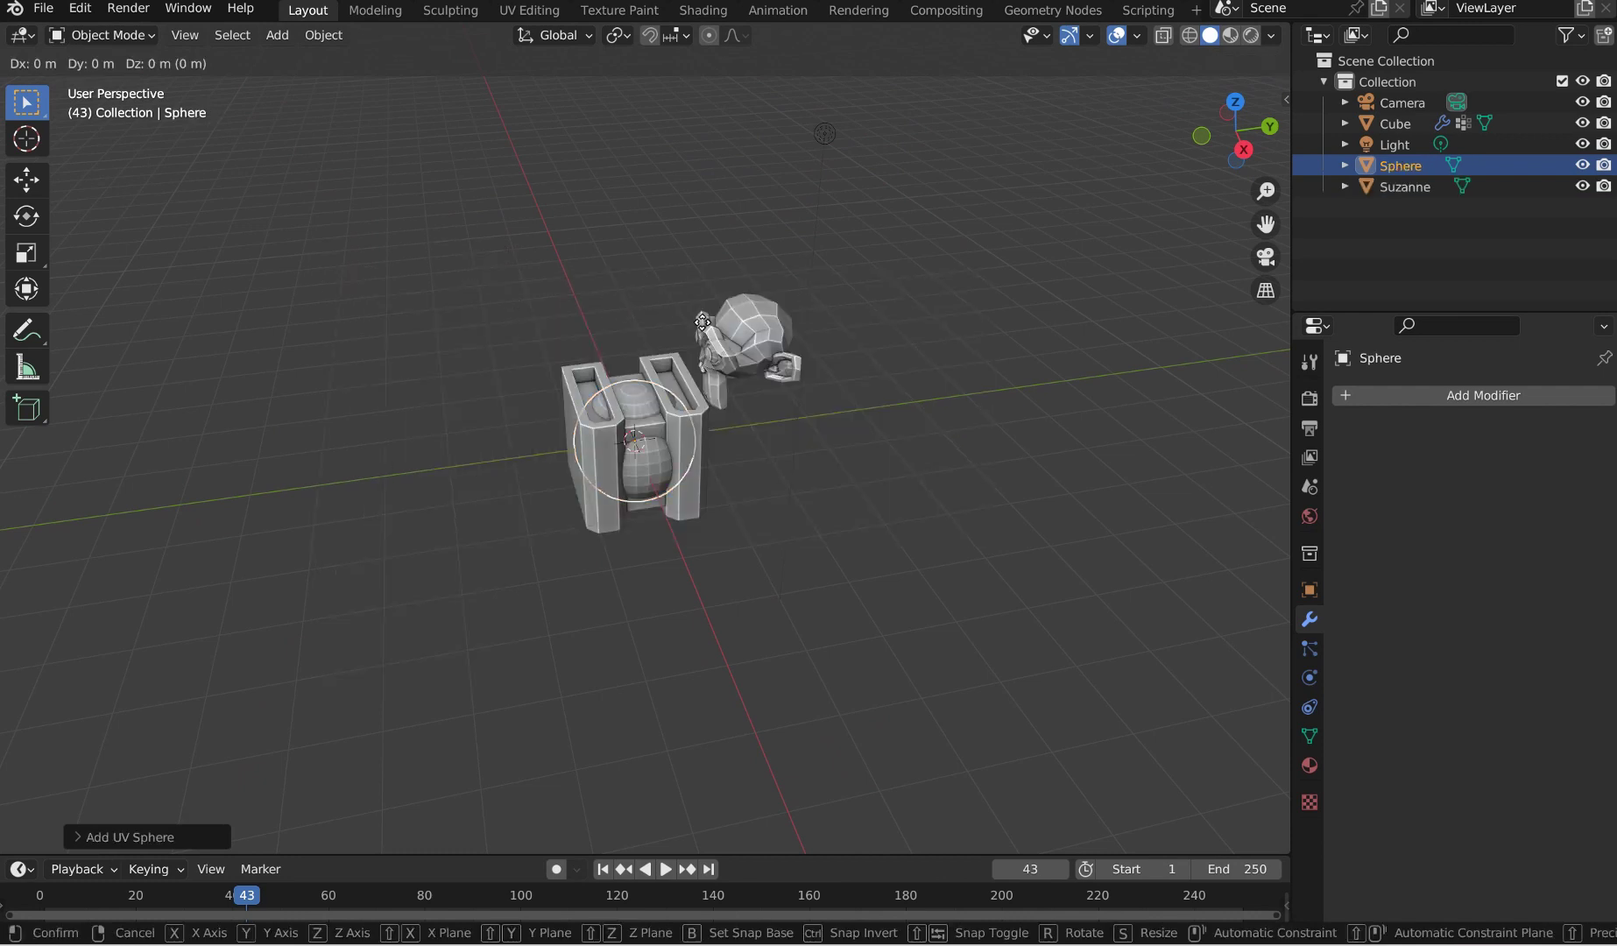
pyautogui.press('y')
pyautogui.click(415, 369)
pyautogui.click(710, 333)
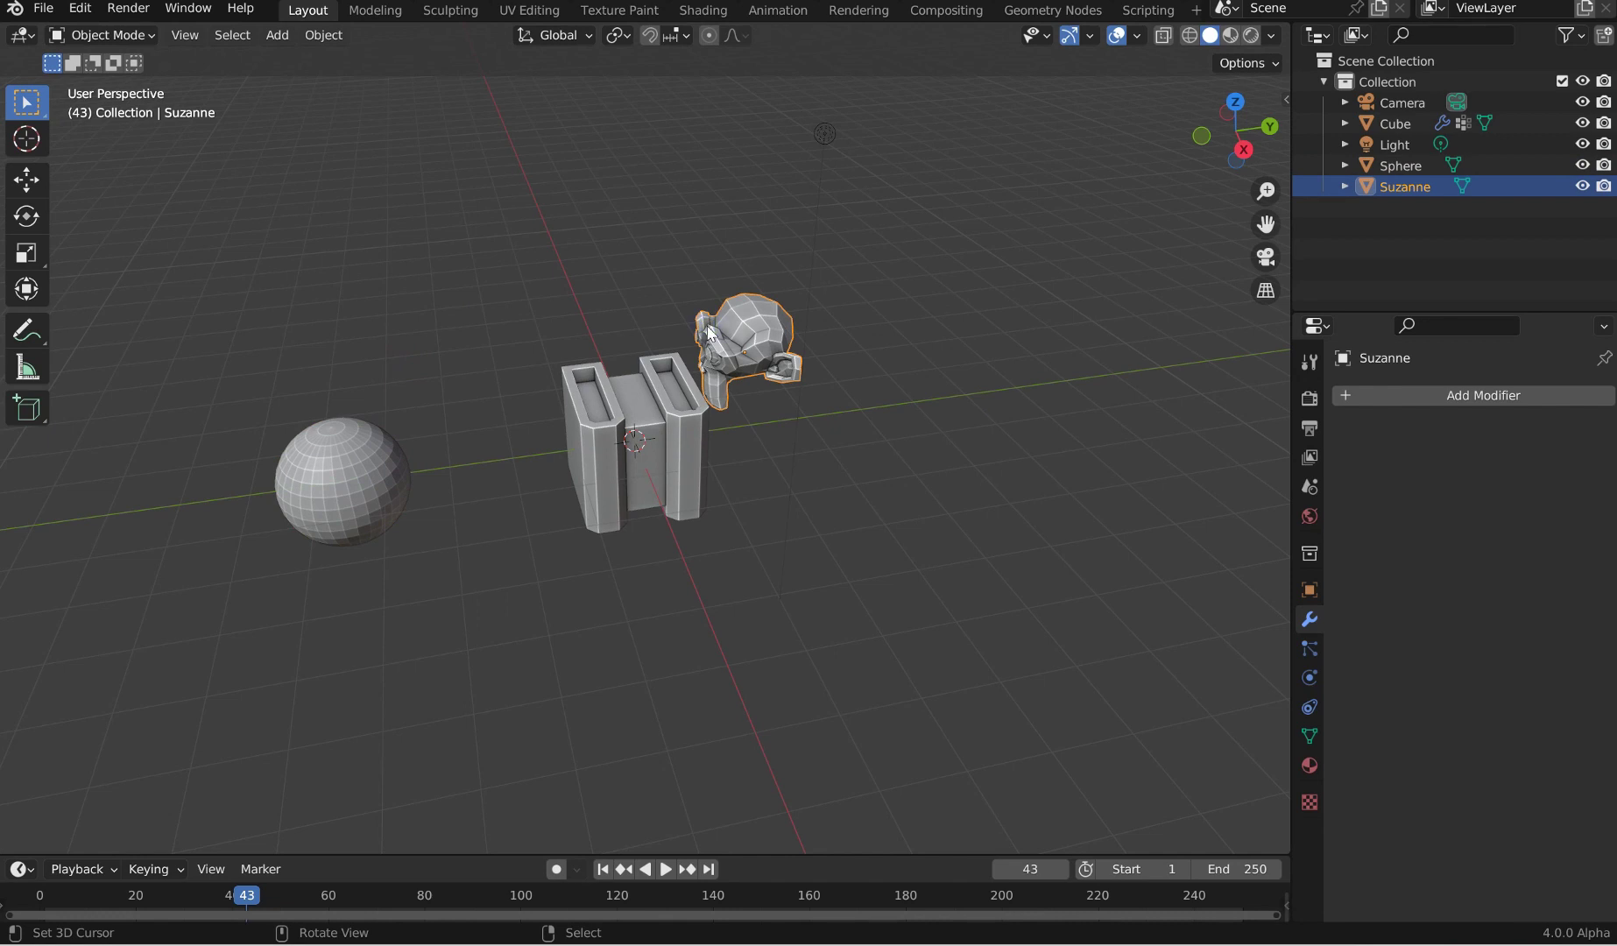
pyautogui.press('Delete')
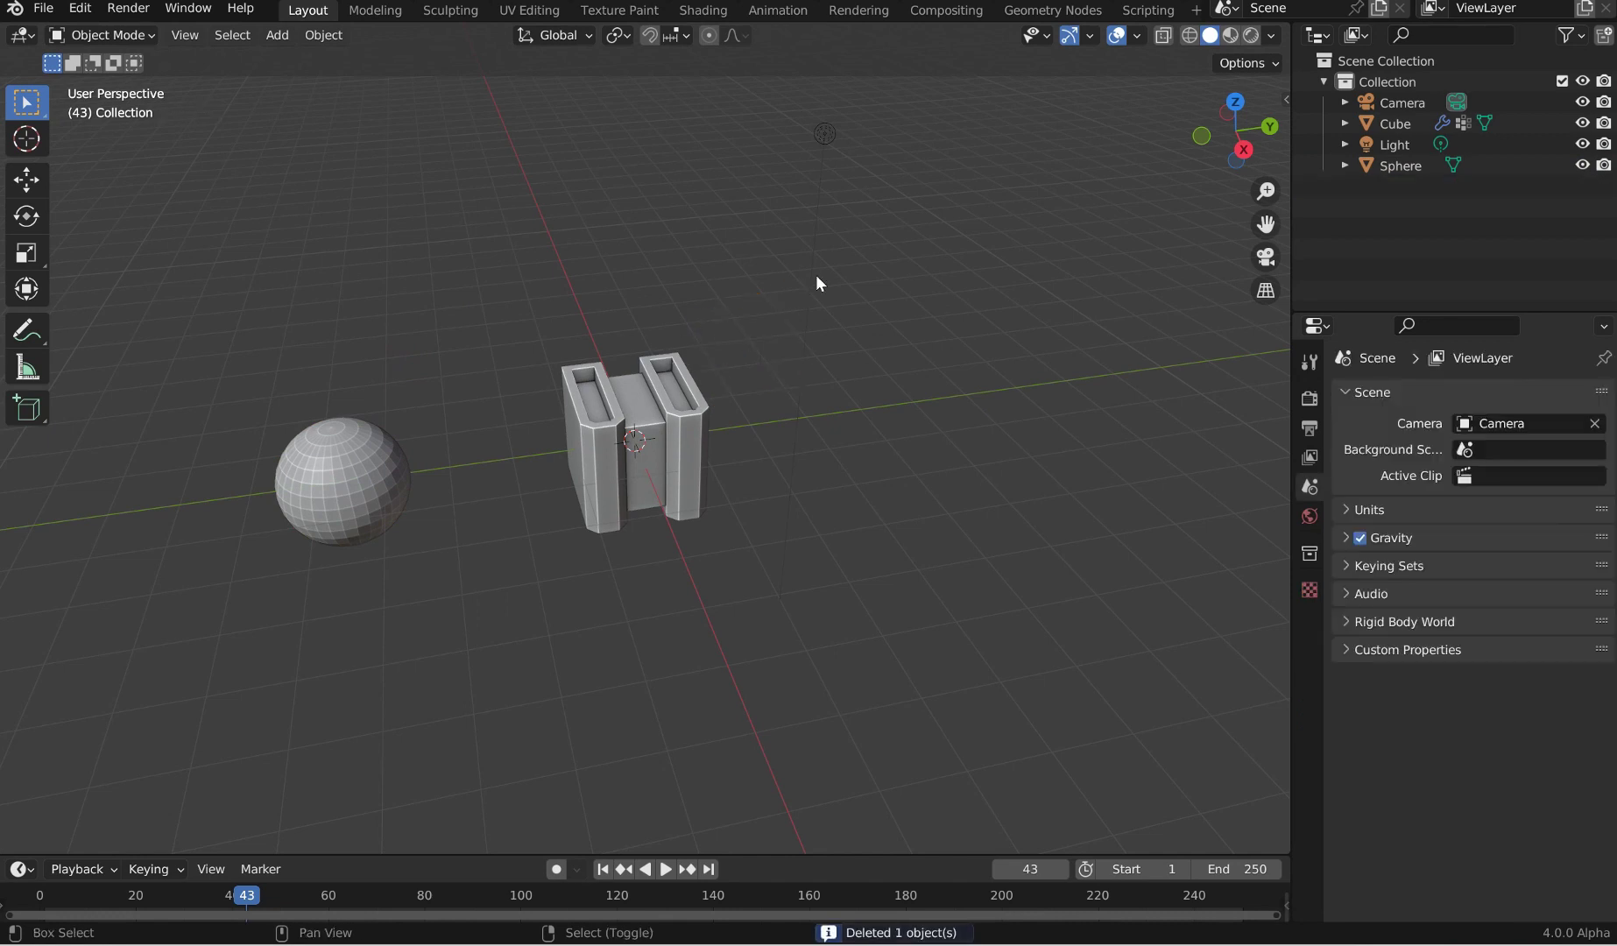
# Step: Add a Vortex force field and raise it 1.9191 m along Z
pyautogui.hotkey('shift', 'a')
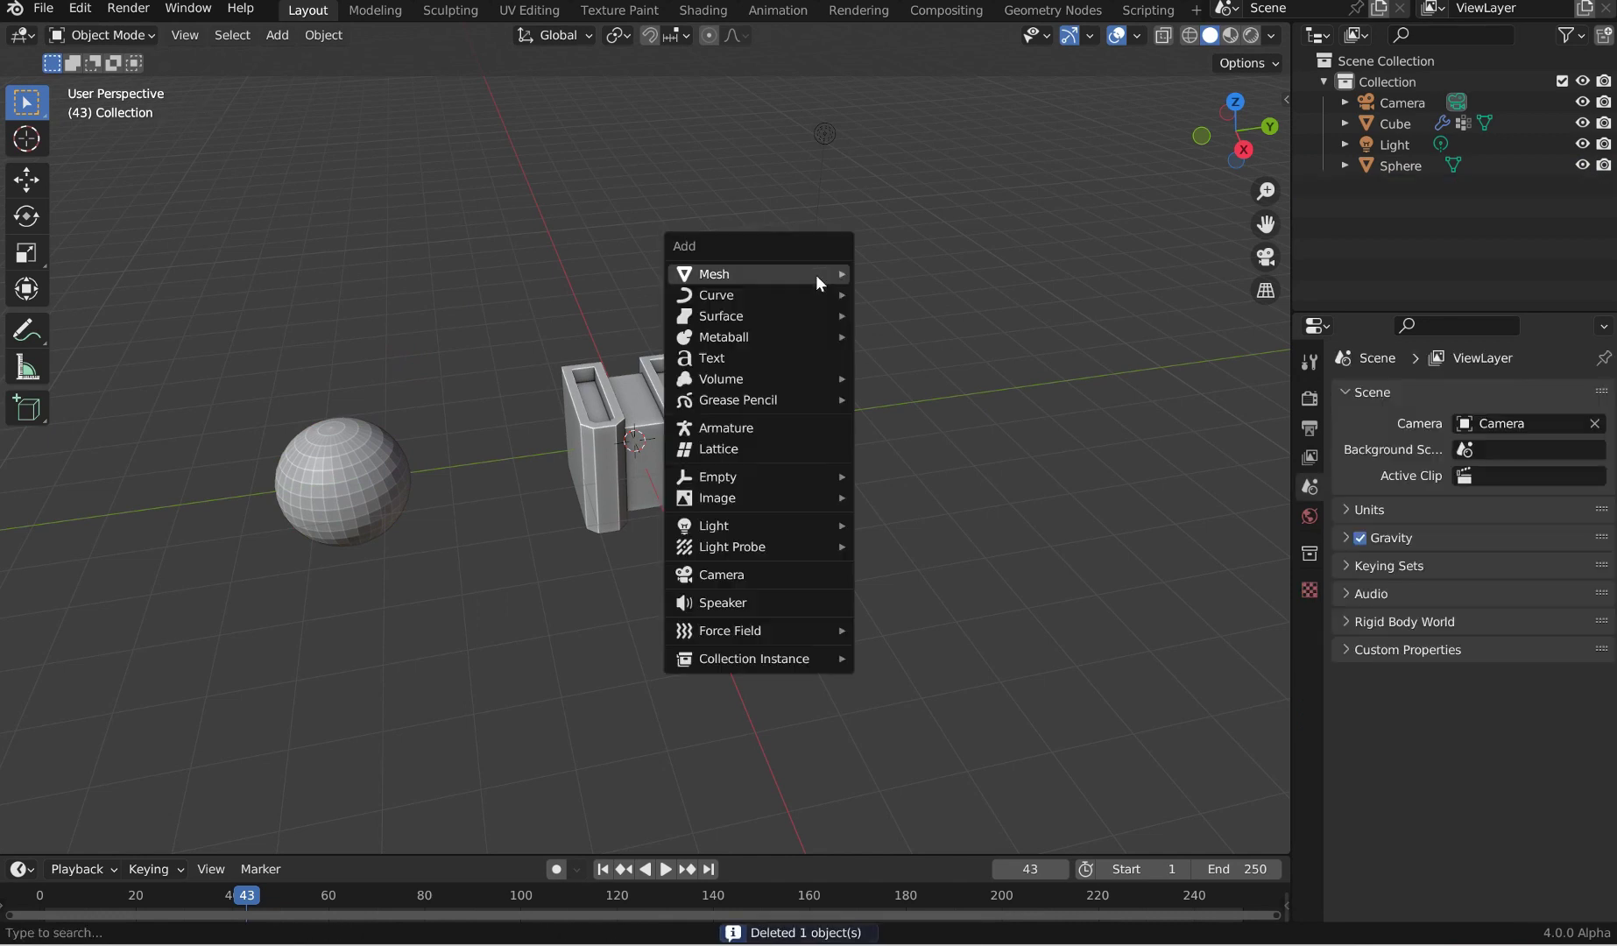
pyautogui.moveTo(817, 276)
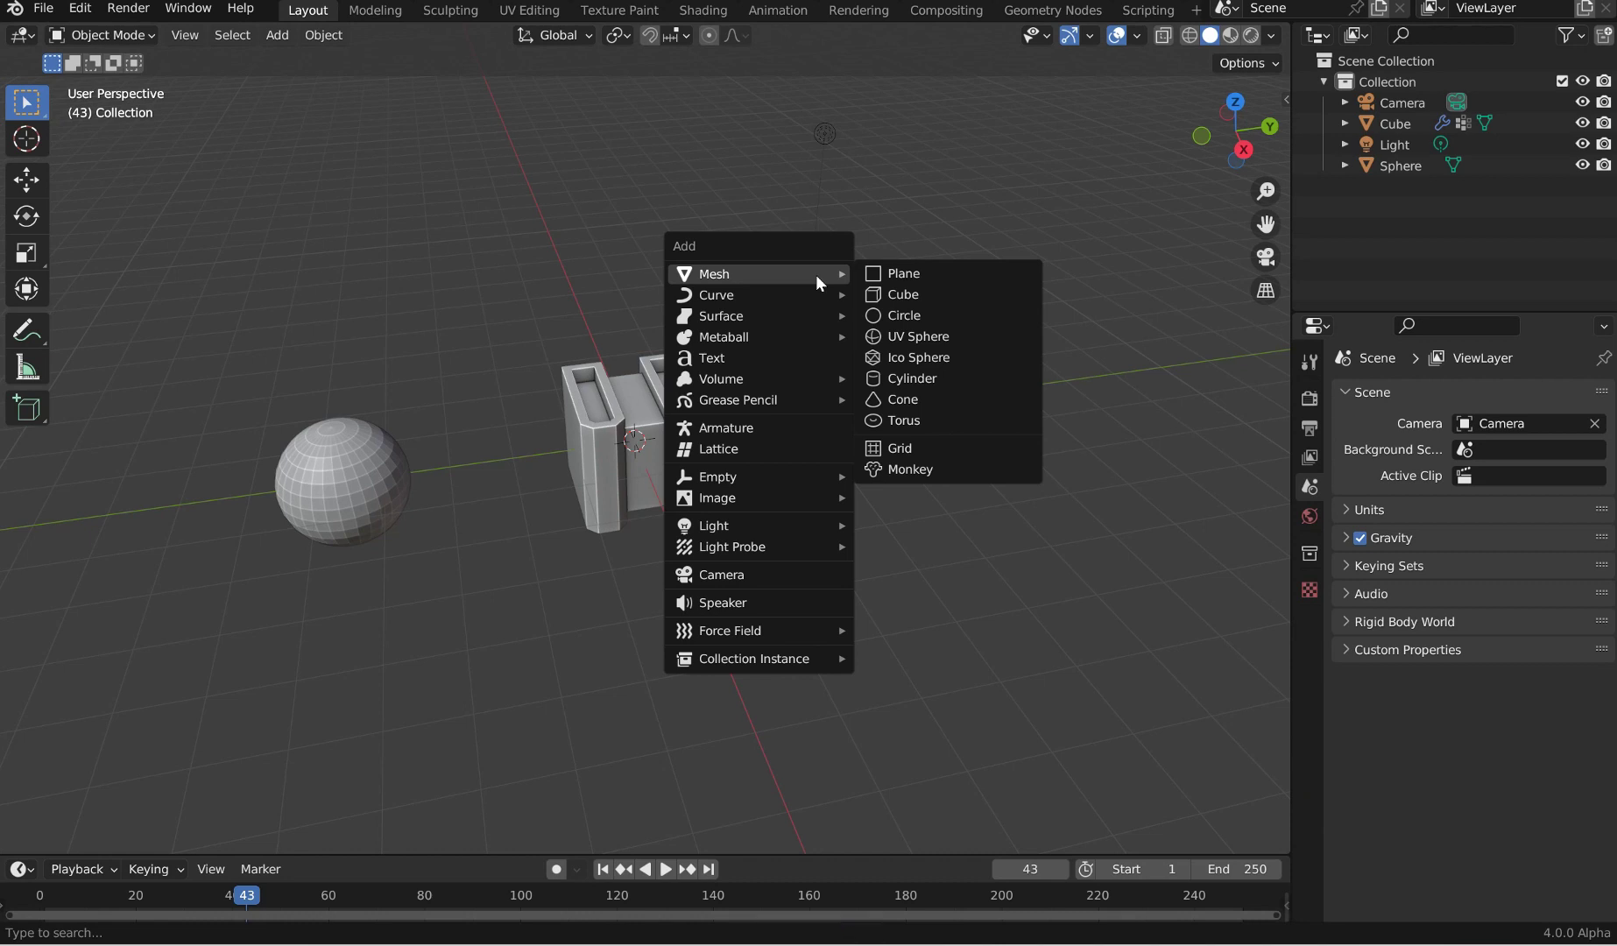
pyautogui.write('vor')
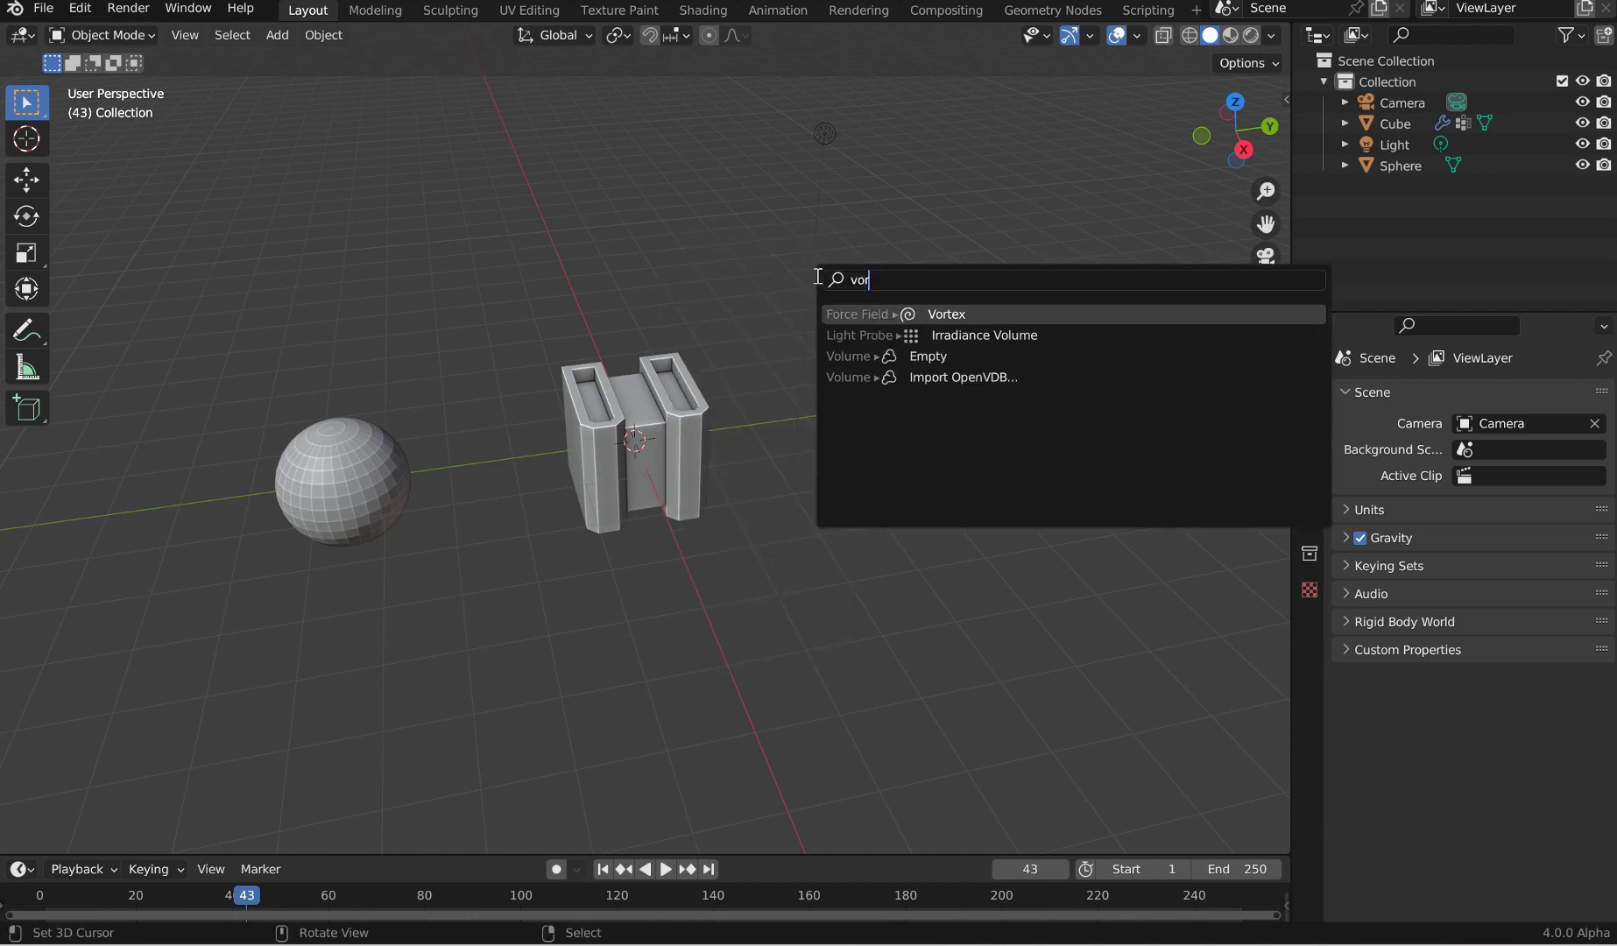
pyautogui.press('Return')
pyautogui.press('g')
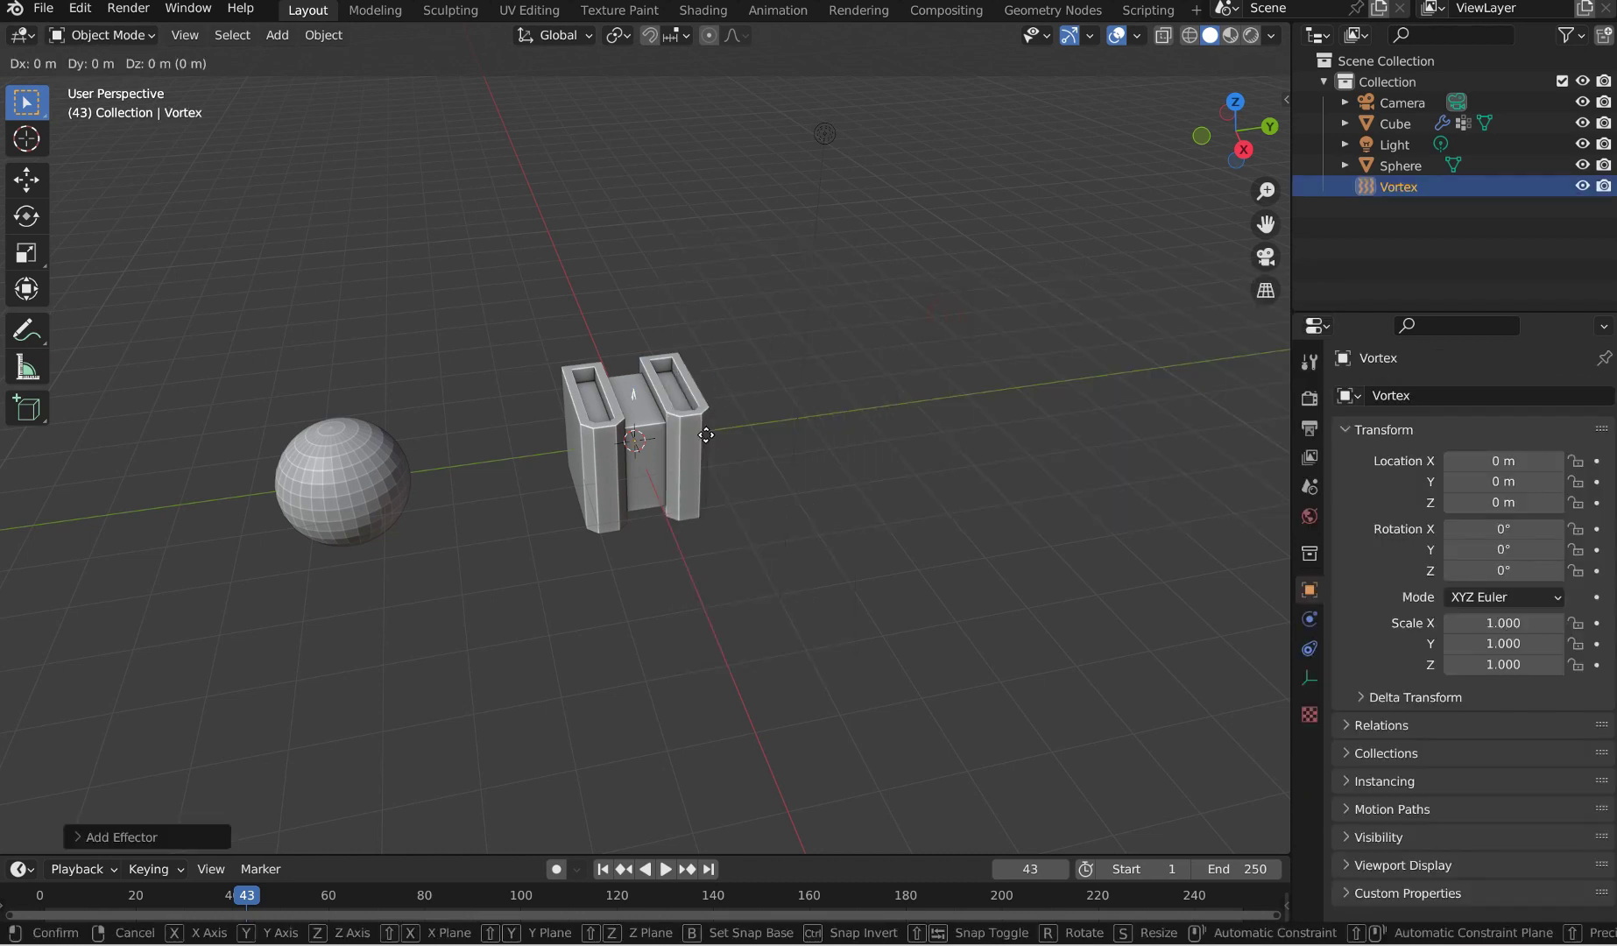
pyautogui.press('z')
pyautogui.click(708, 307)
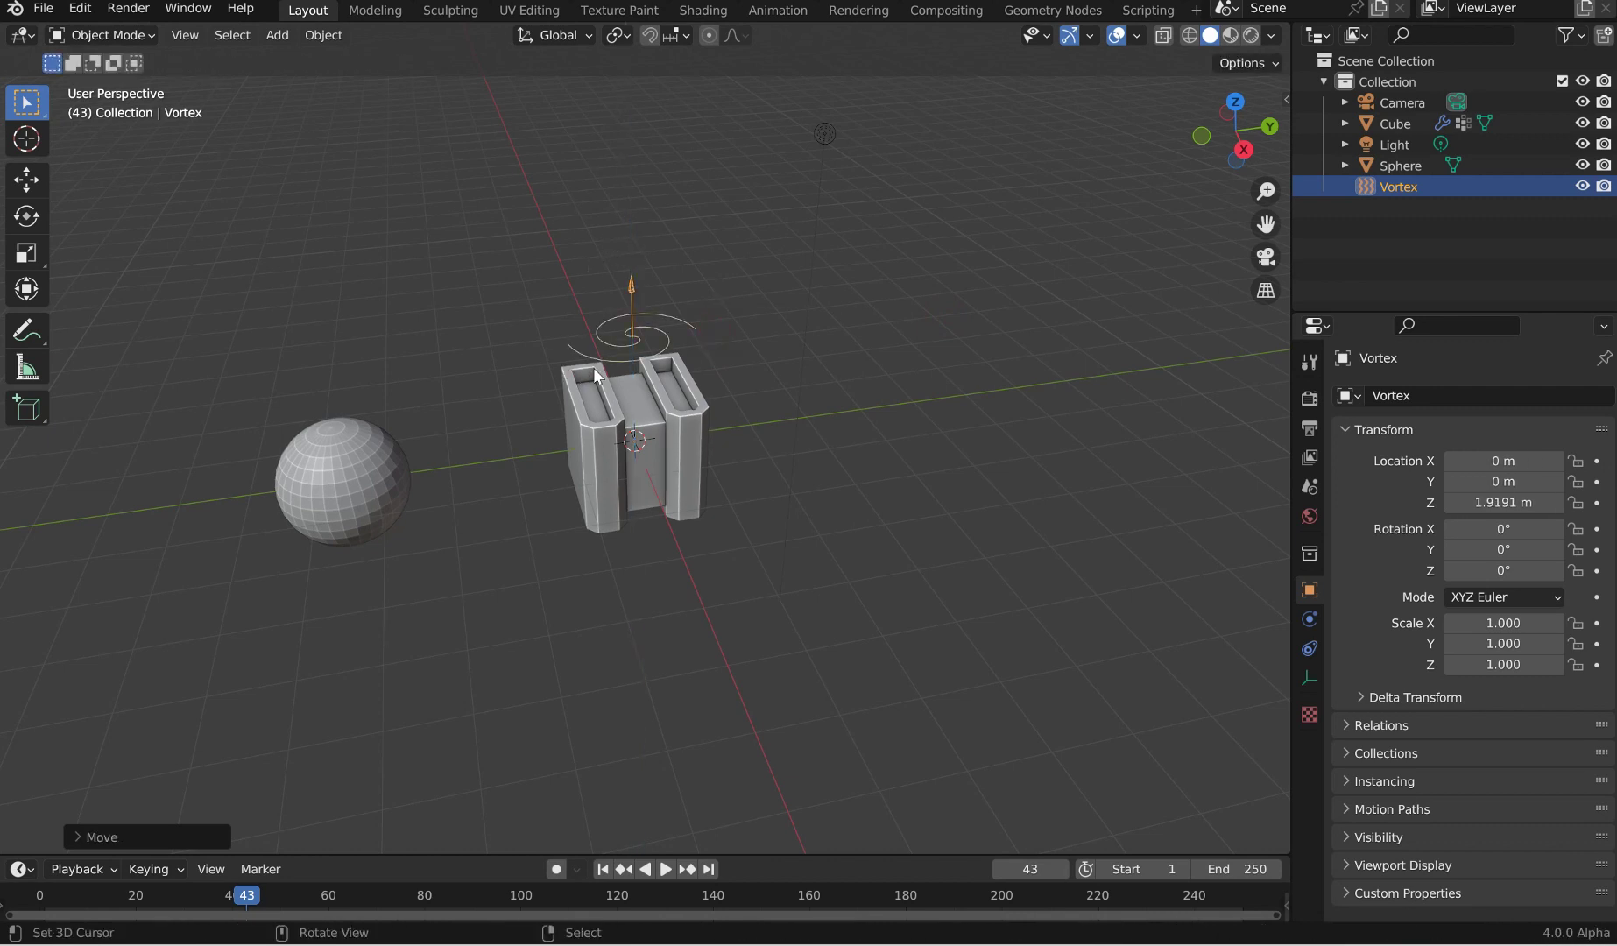
# Step: Rotate the vortex 113.38° about the X axis
pyautogui.press('r')
pyautogui.press('y')
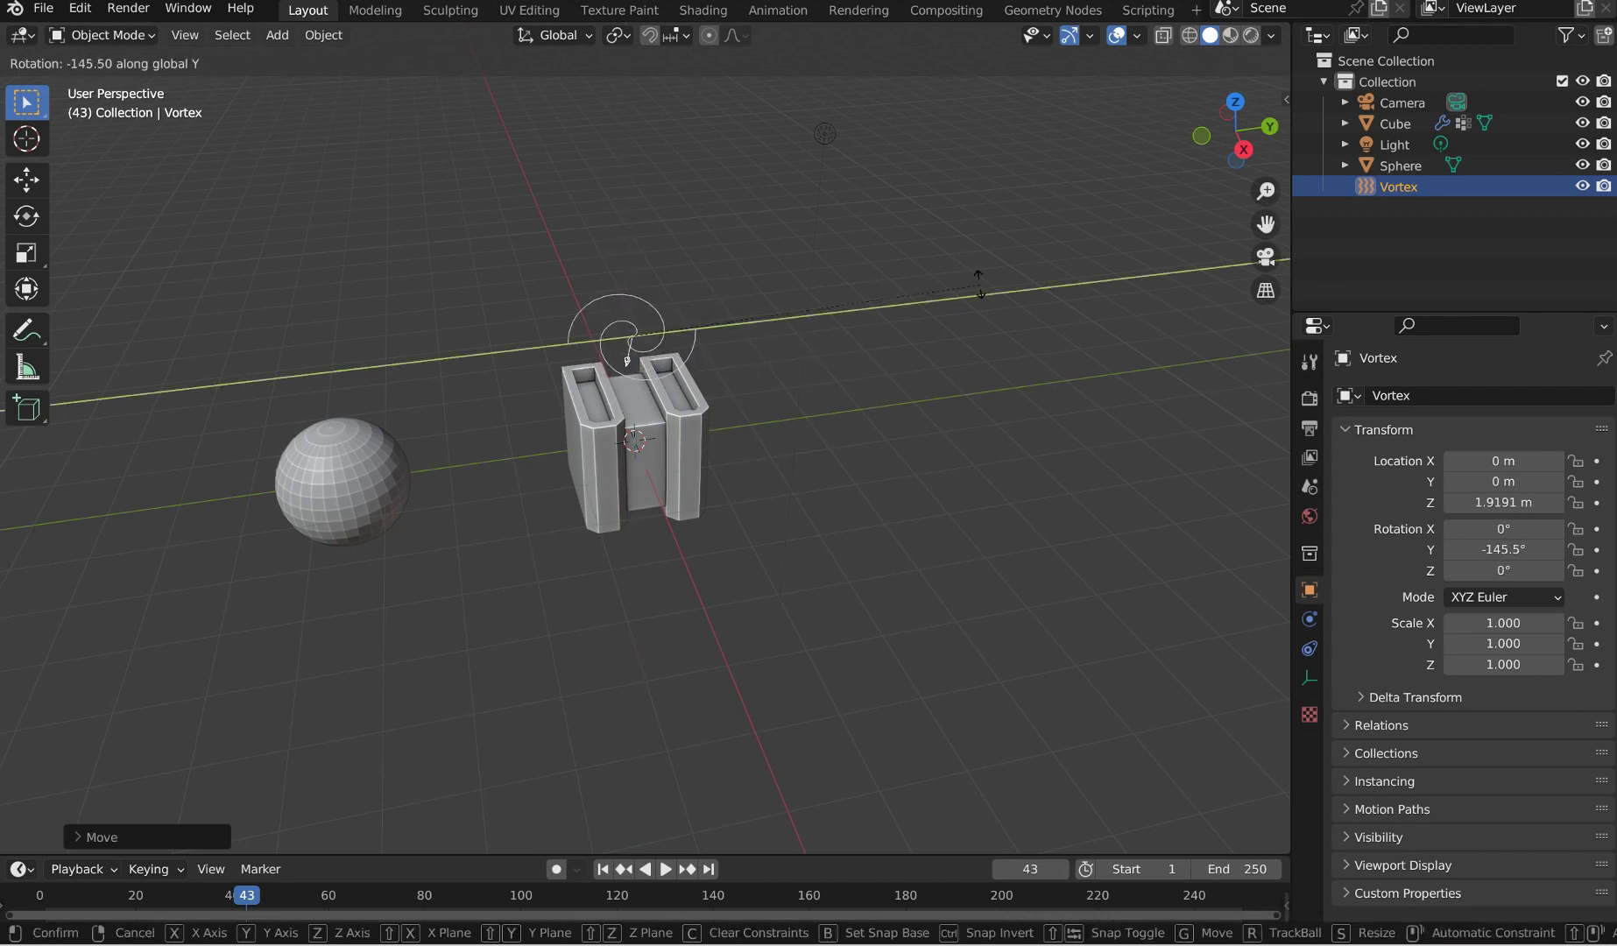
pyautogui.press('x')
pyautogui.click(657, 346)
pyautogui.moveTo(765, 278); pyautogui.dragTo(982, 363, button='middle')
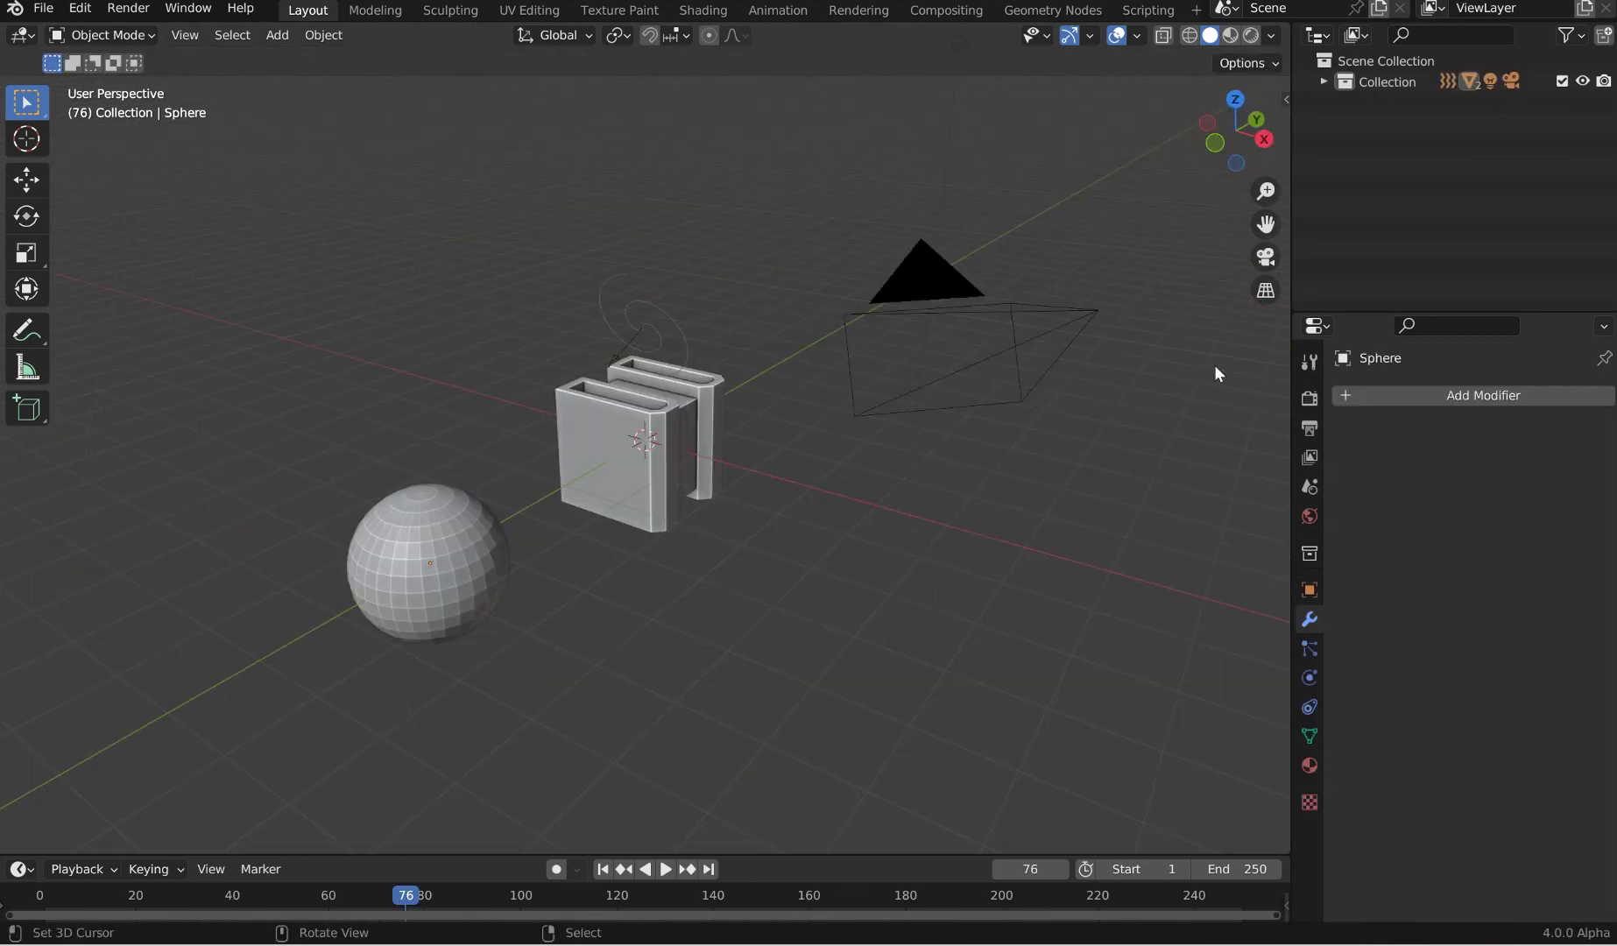
pyautogui.click(1324, 81)
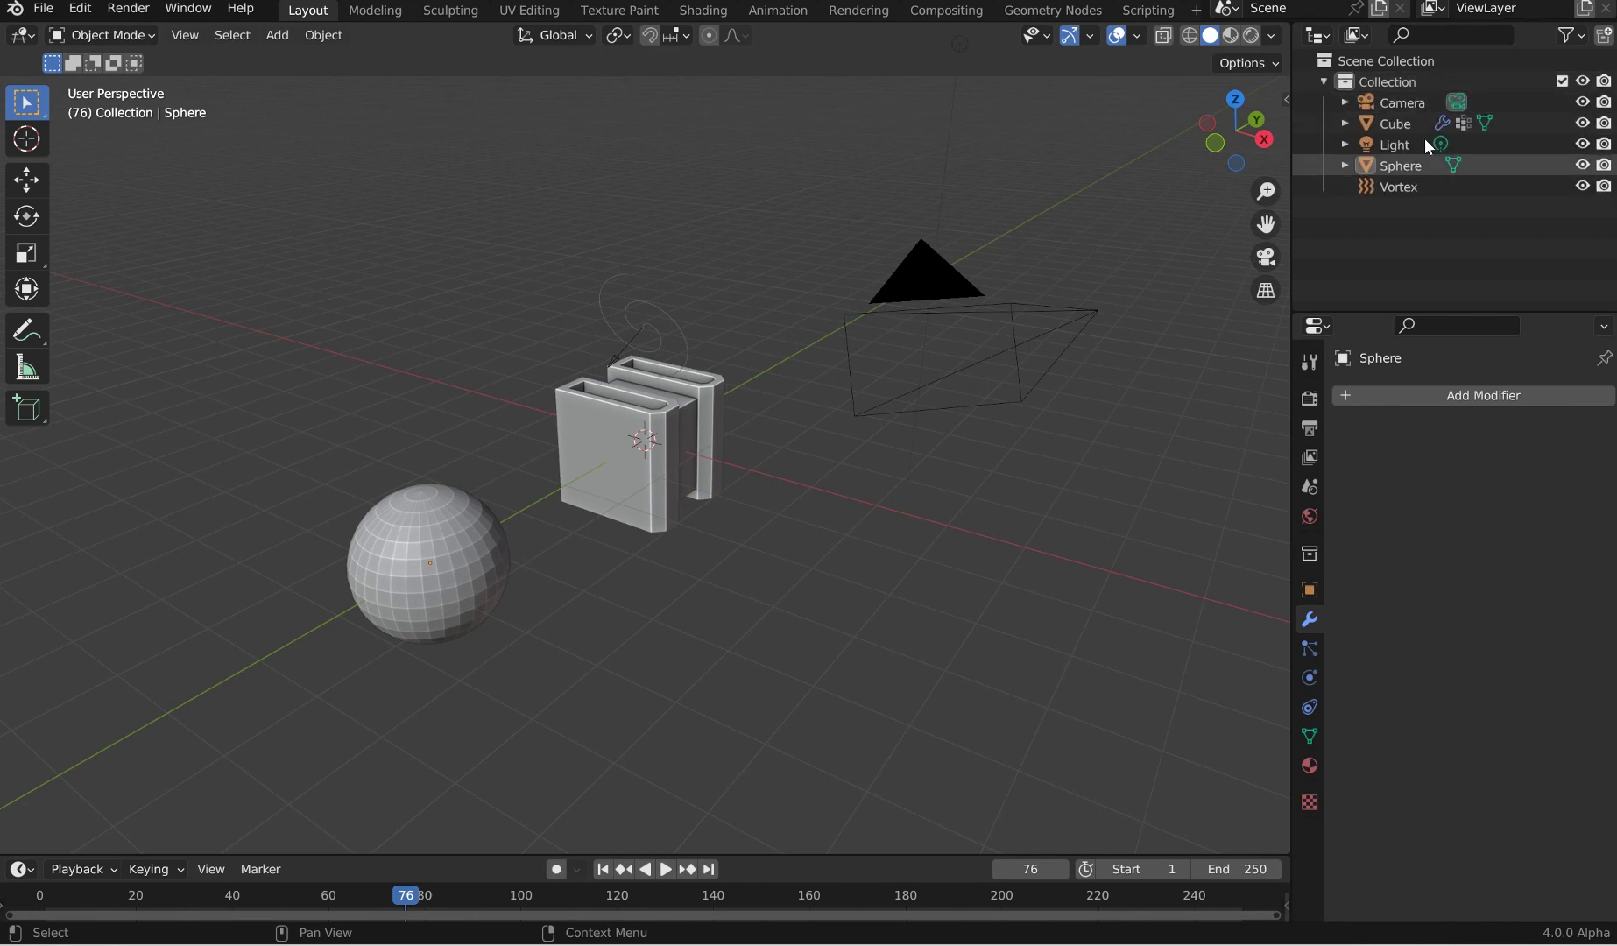
pyautogui.click(1324, 82)
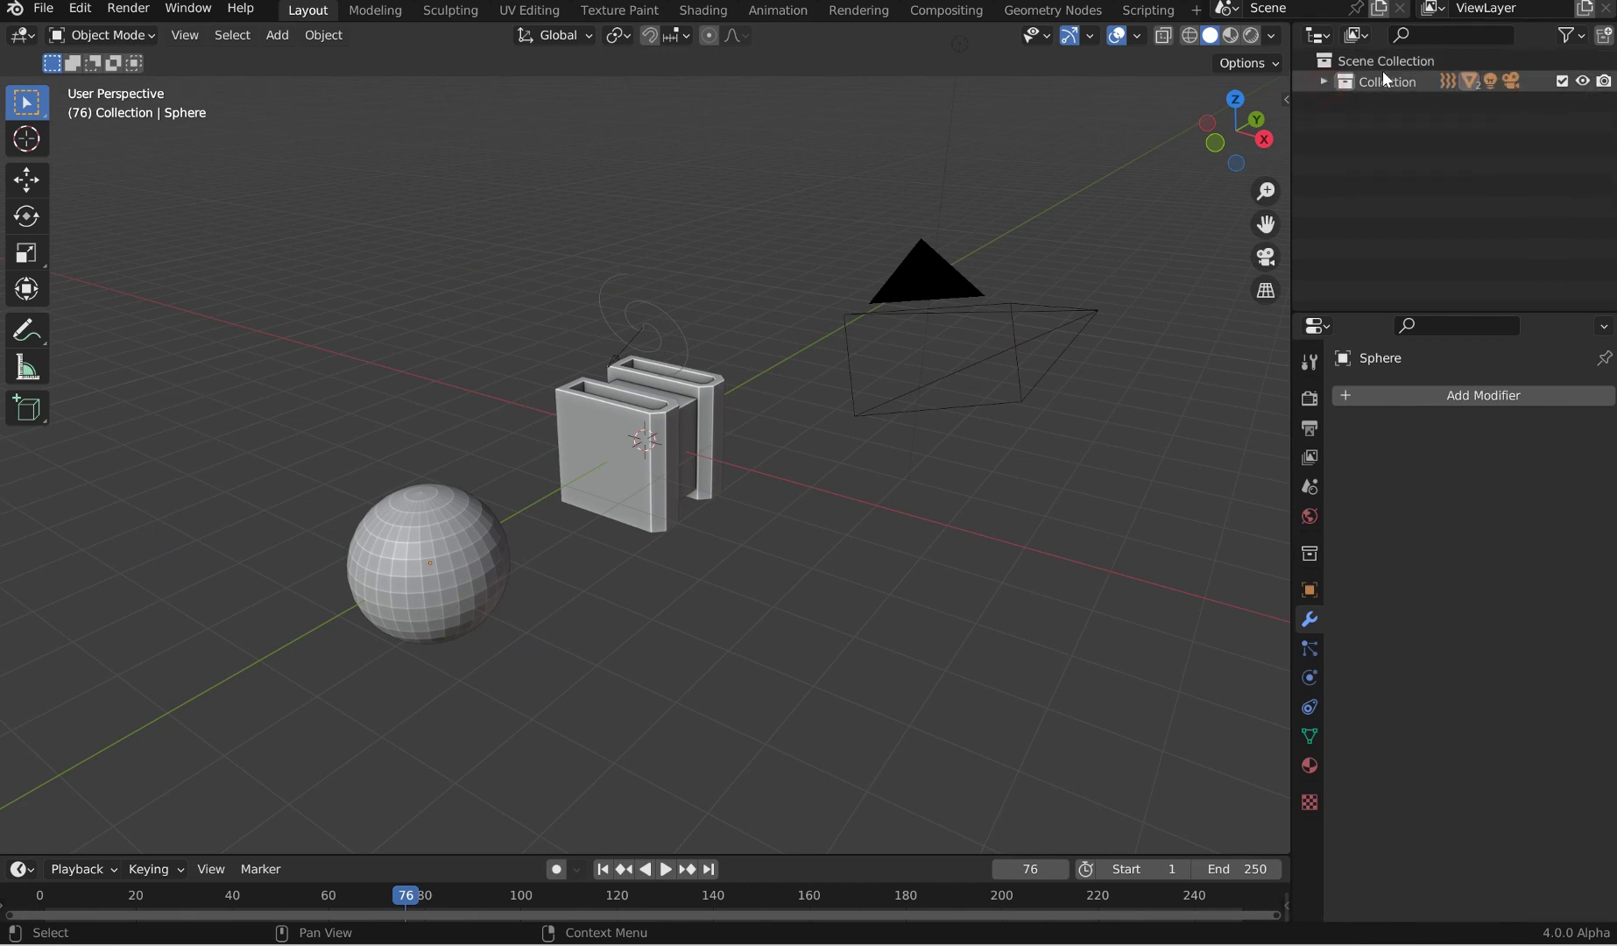
pyautogui.click(1326, 35)
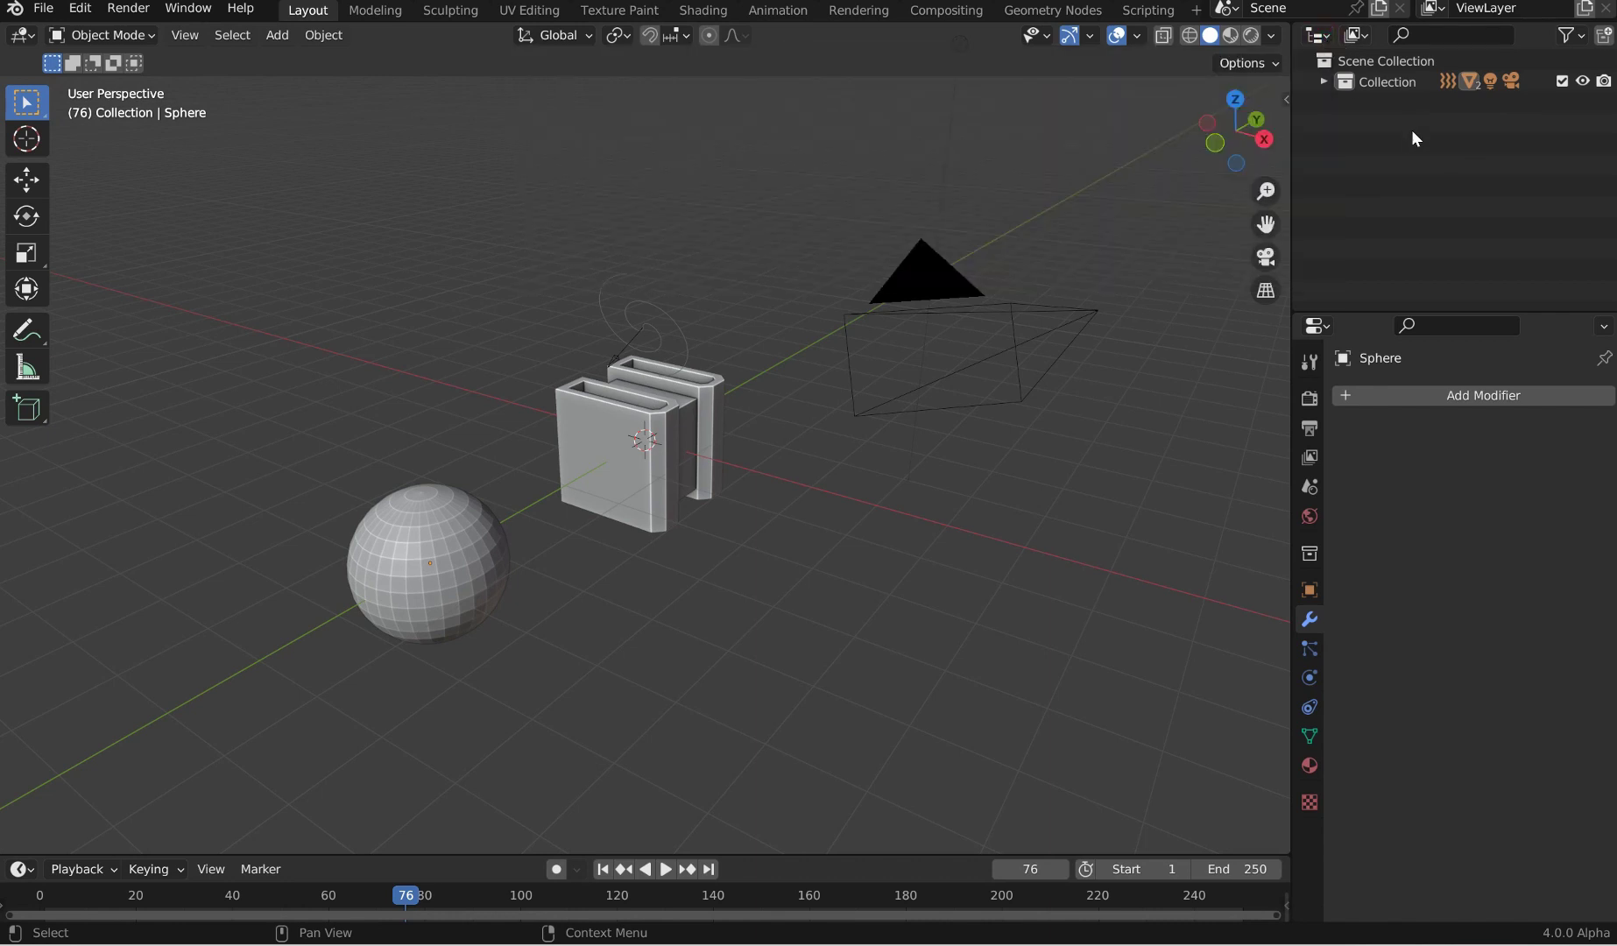
pyautogui.hotkey('shift', 'a')
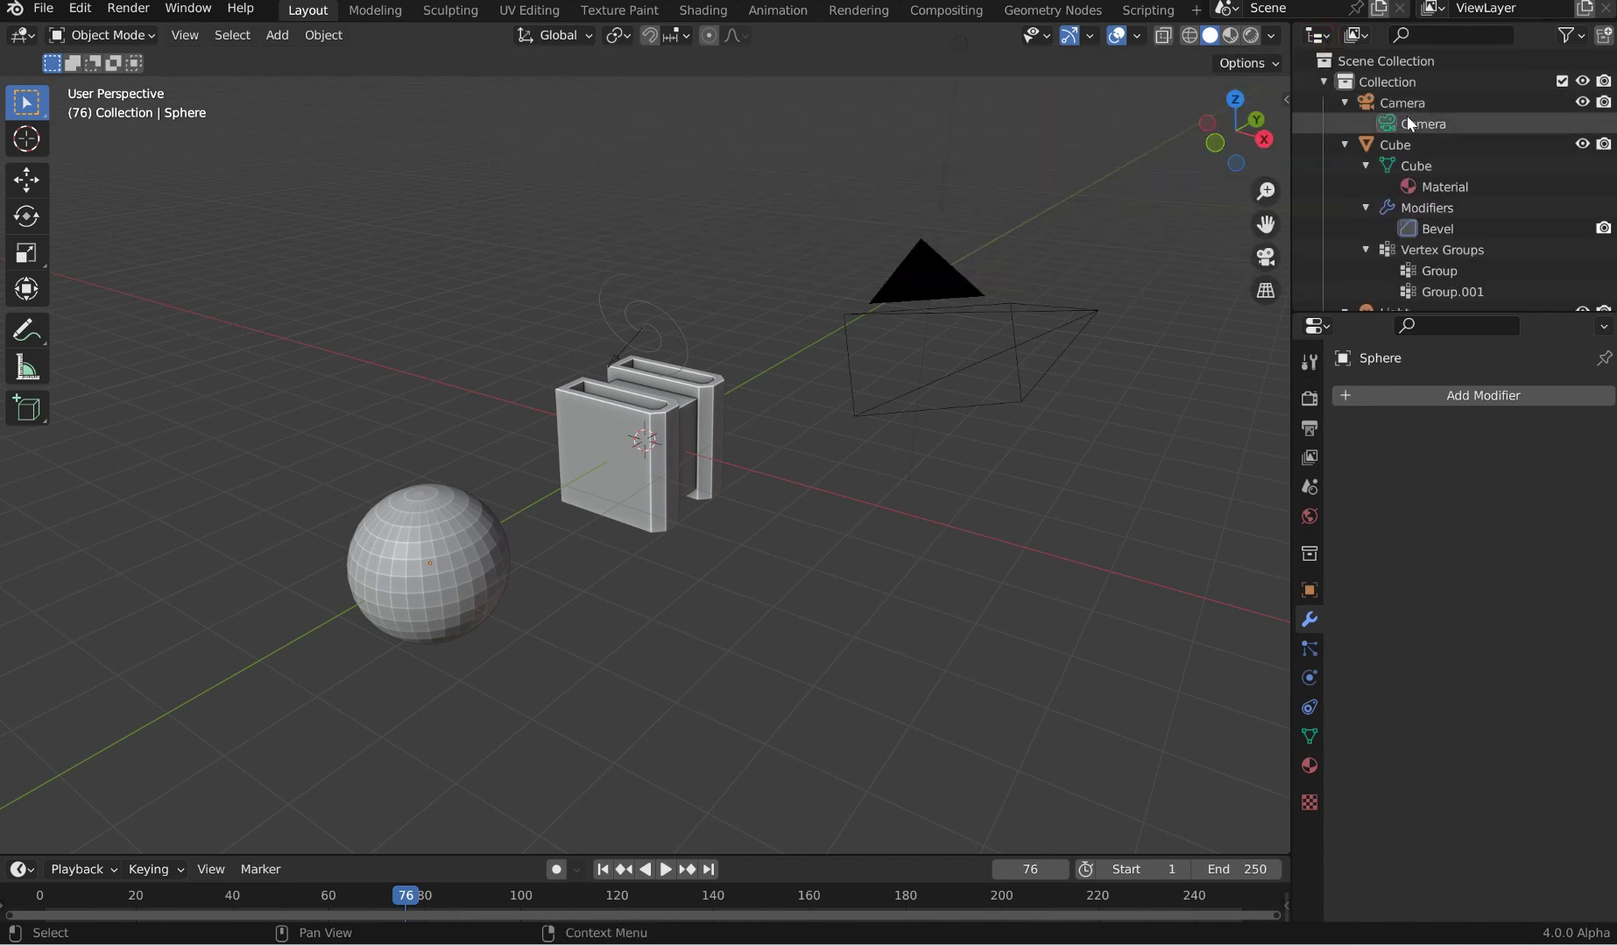
pyautogui.scroll(-5, 1412, 125)
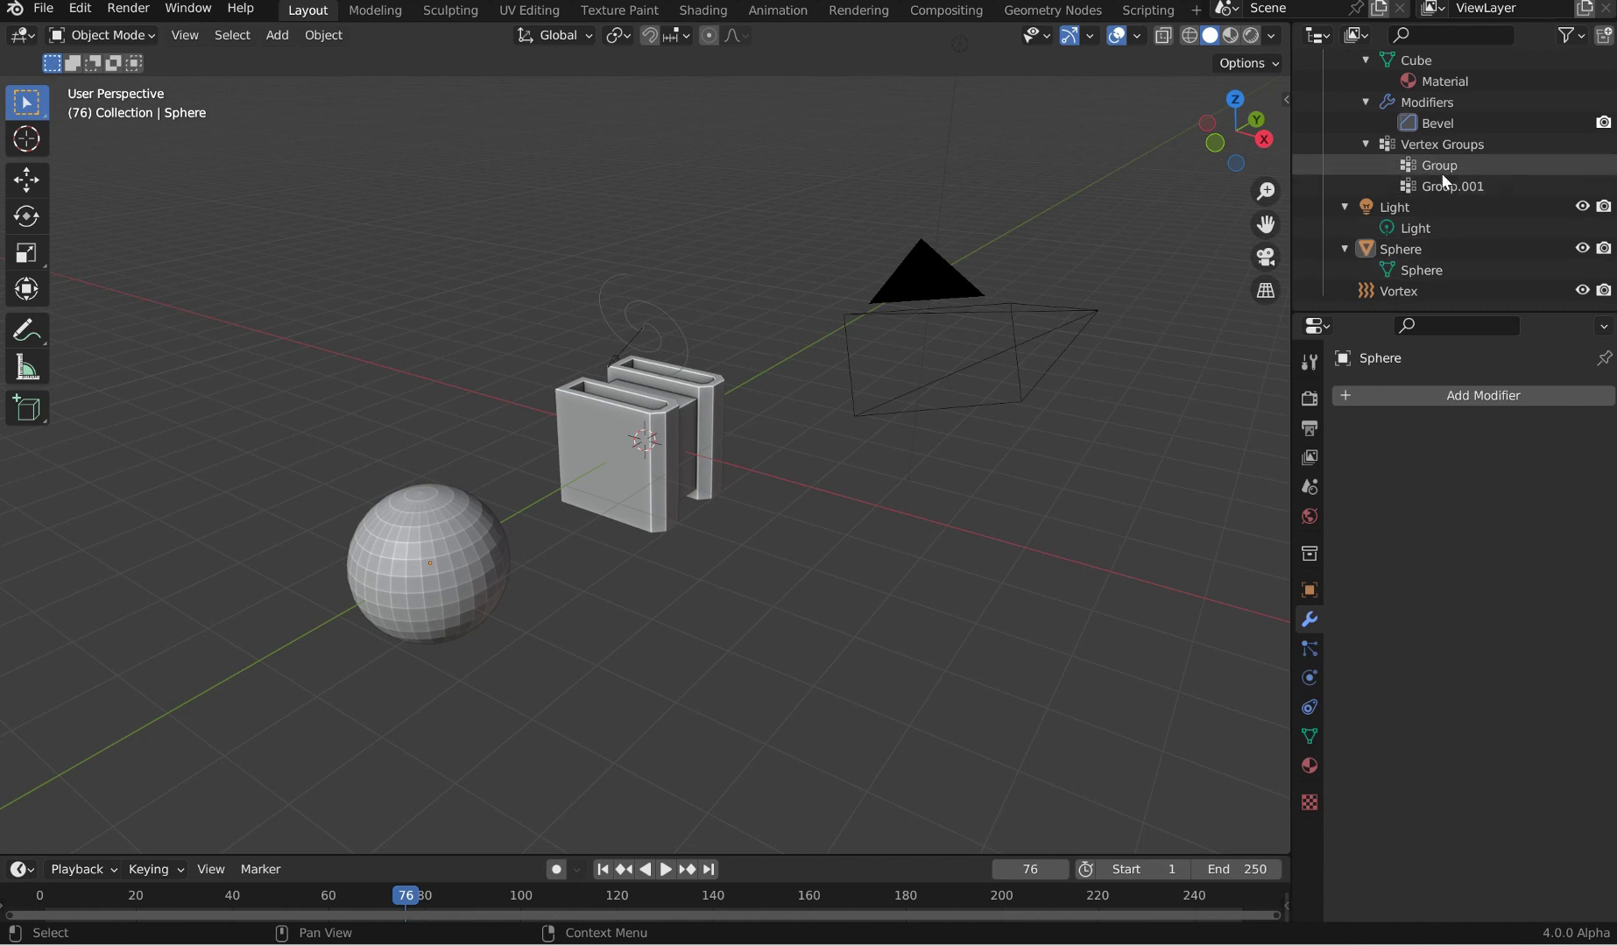
pyautogui.scroll(5, 1444, 180)
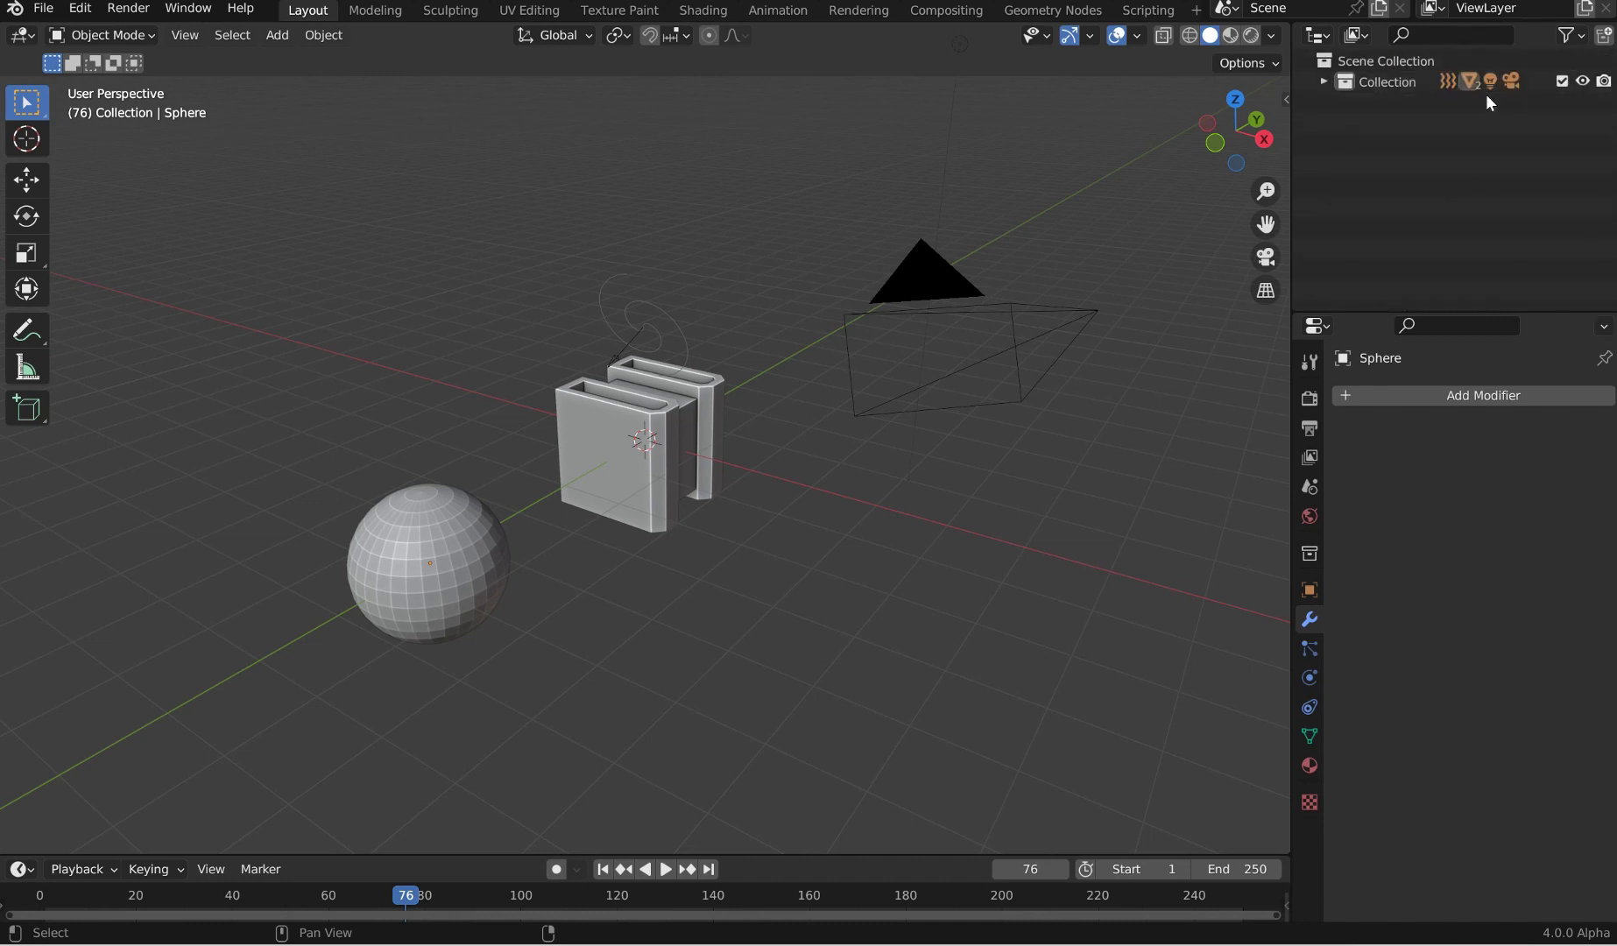
pyautogui.click(1324, 81)
pyautogui.moveTo(1347, 101); pyautogui.dragTo(1370, 191)
pyautogui.hotkey('shift', 'a')
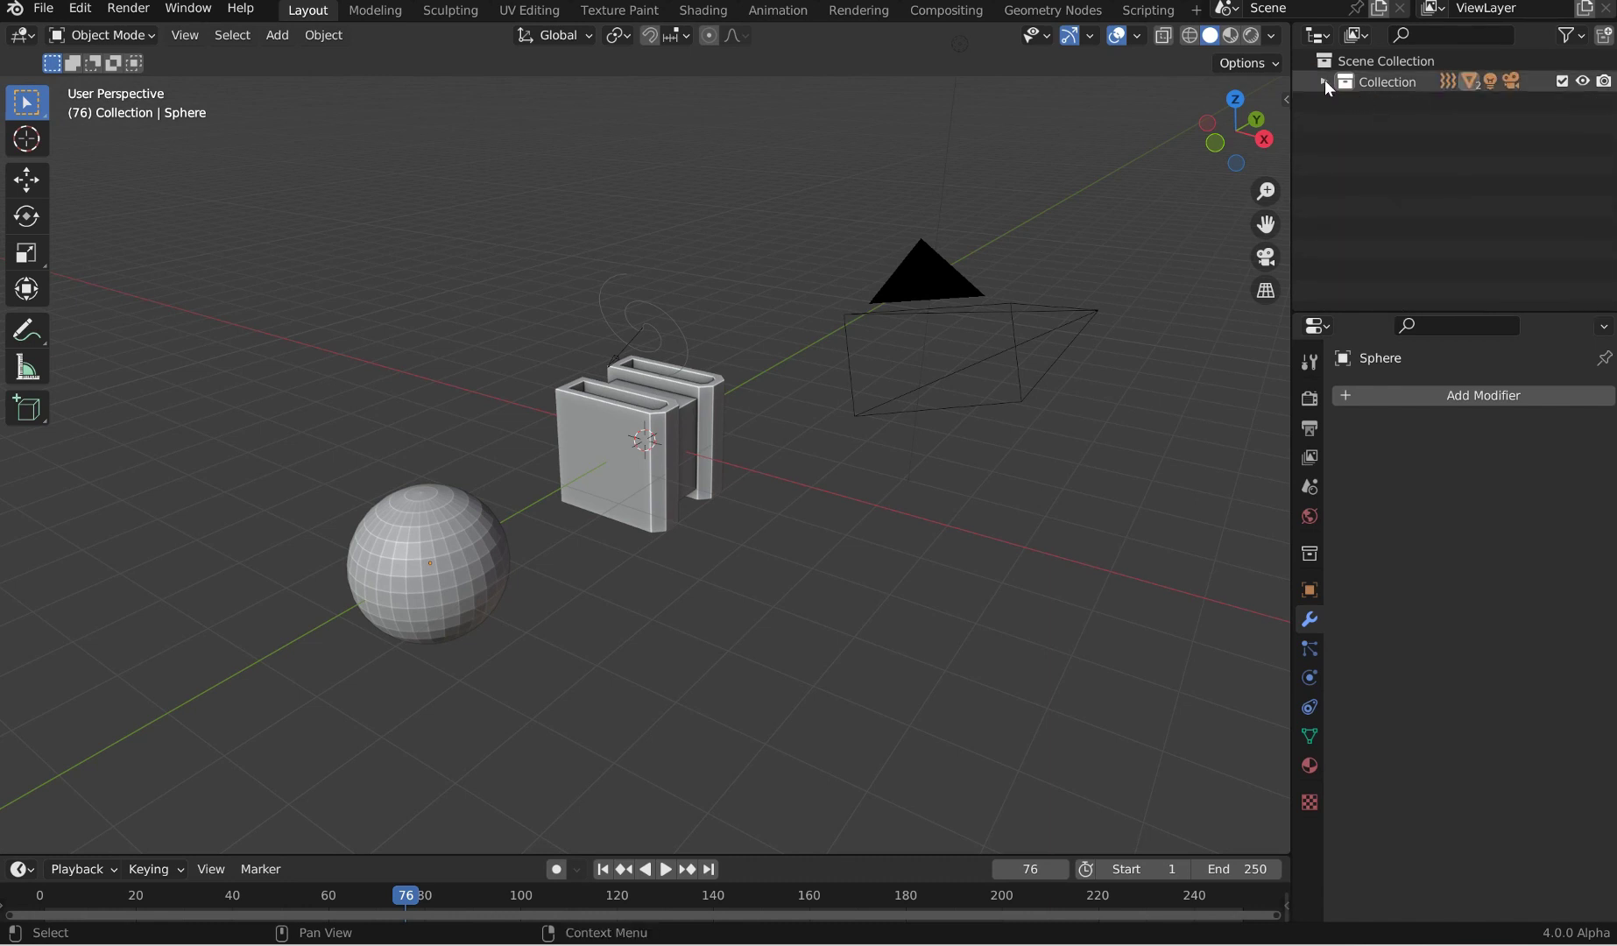
pyautogui.click(1324, 82)
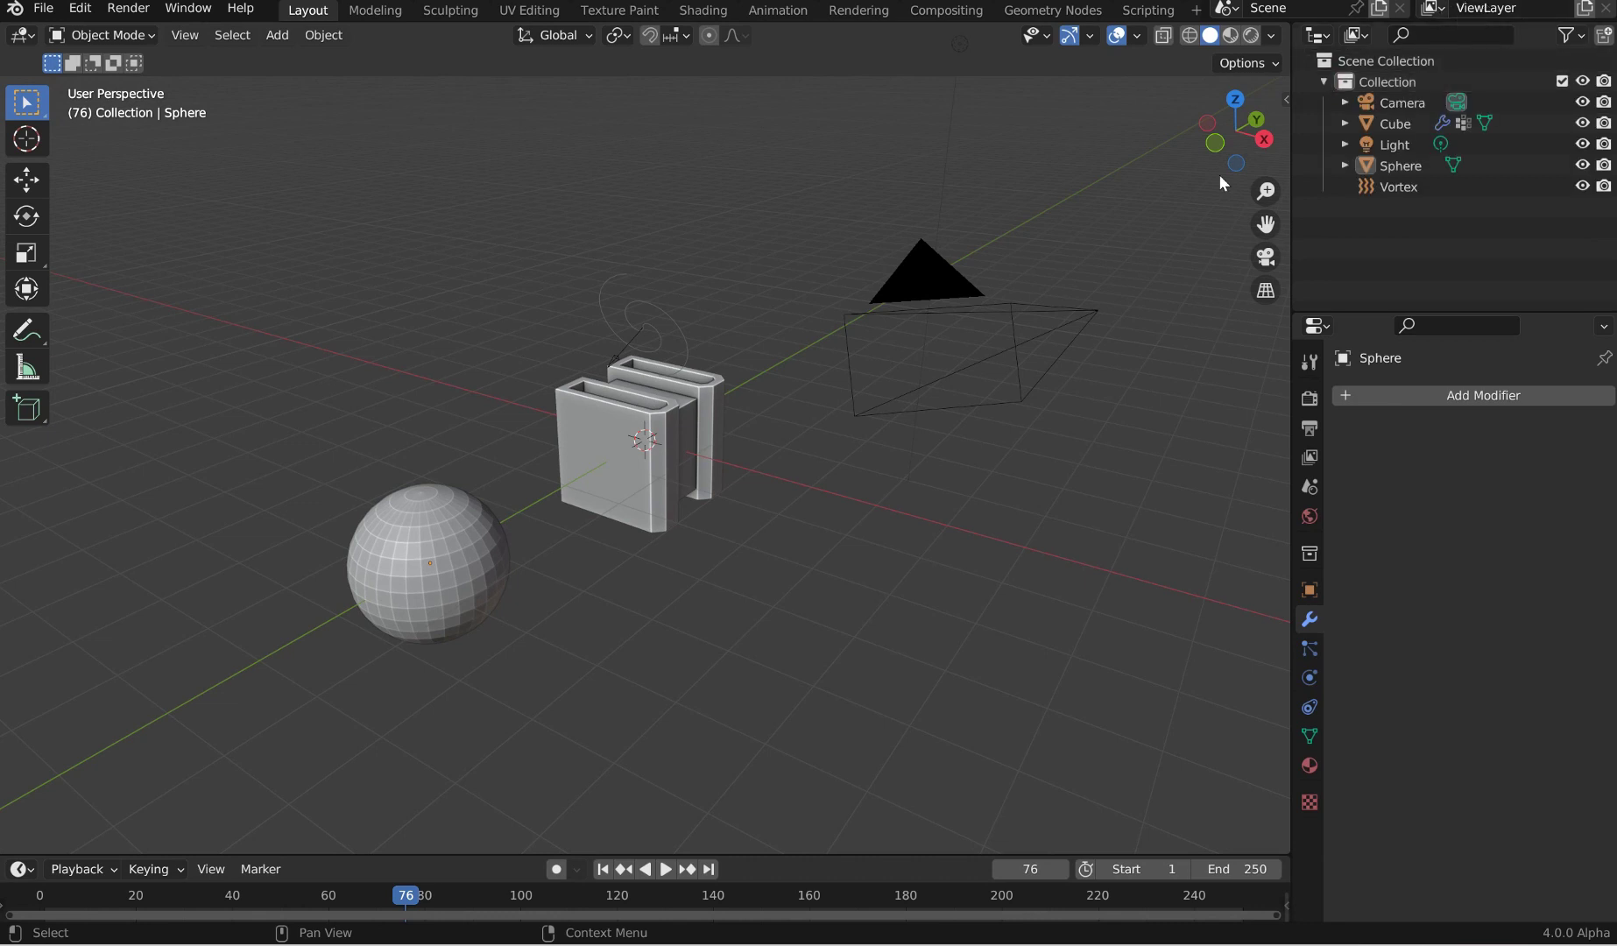
# Step: Enlarge the timeline, switch it to a Texture Node Editor, and hide its sidebar
pyautogui.moveTo(336, 855); pyautogui.dragTo(365, 527)
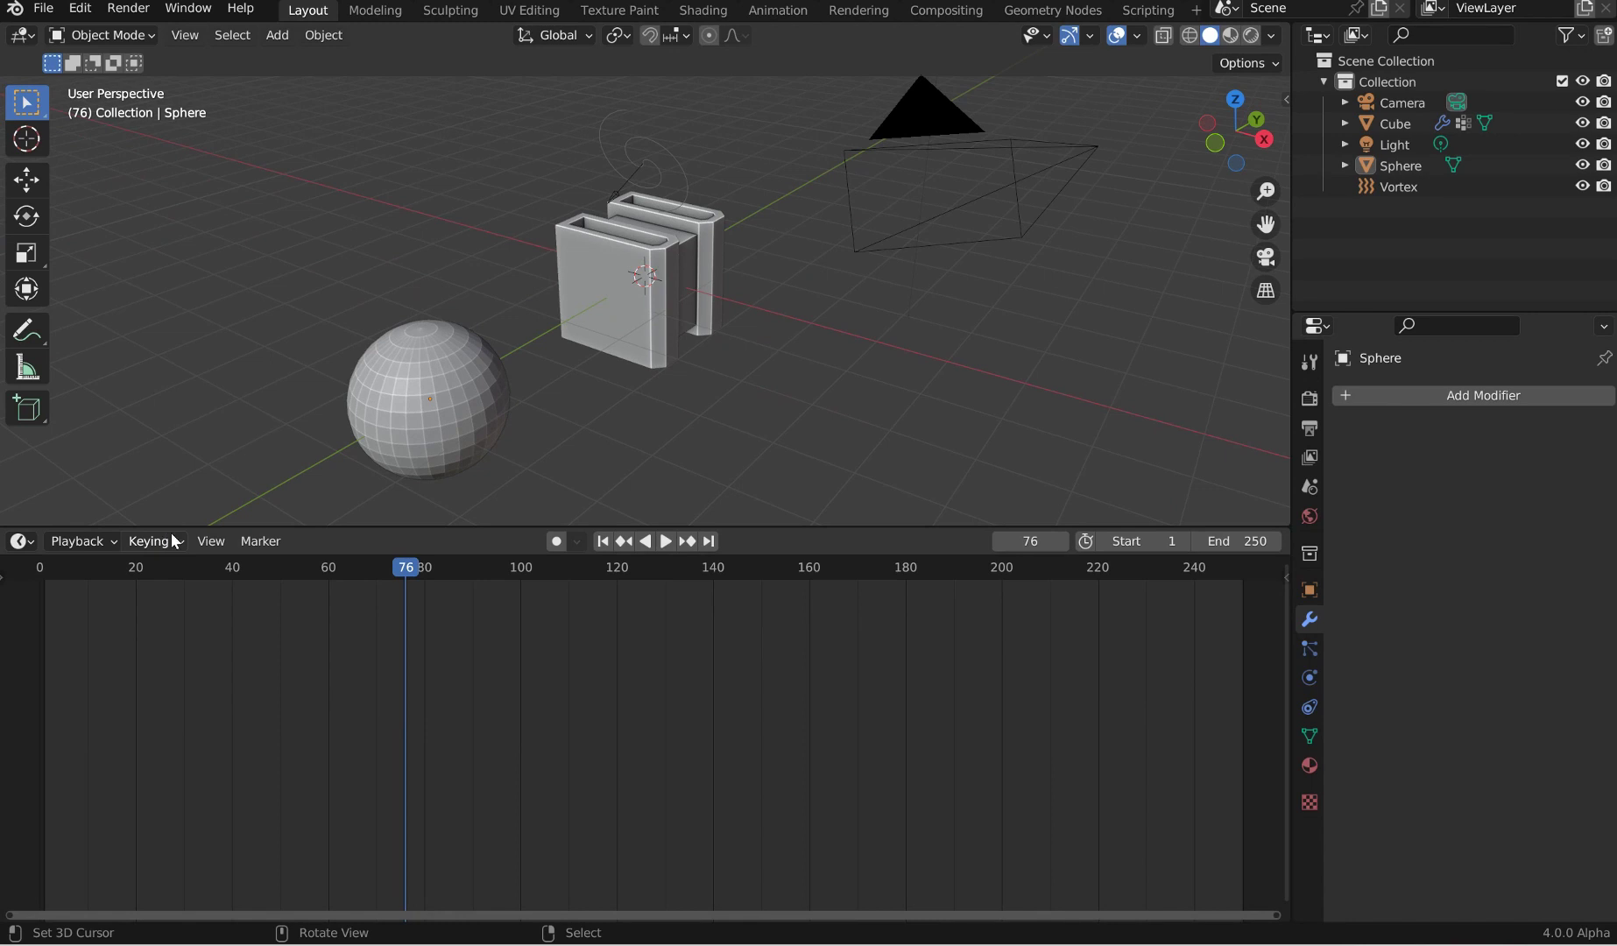
pyautogui.click(21, 542)
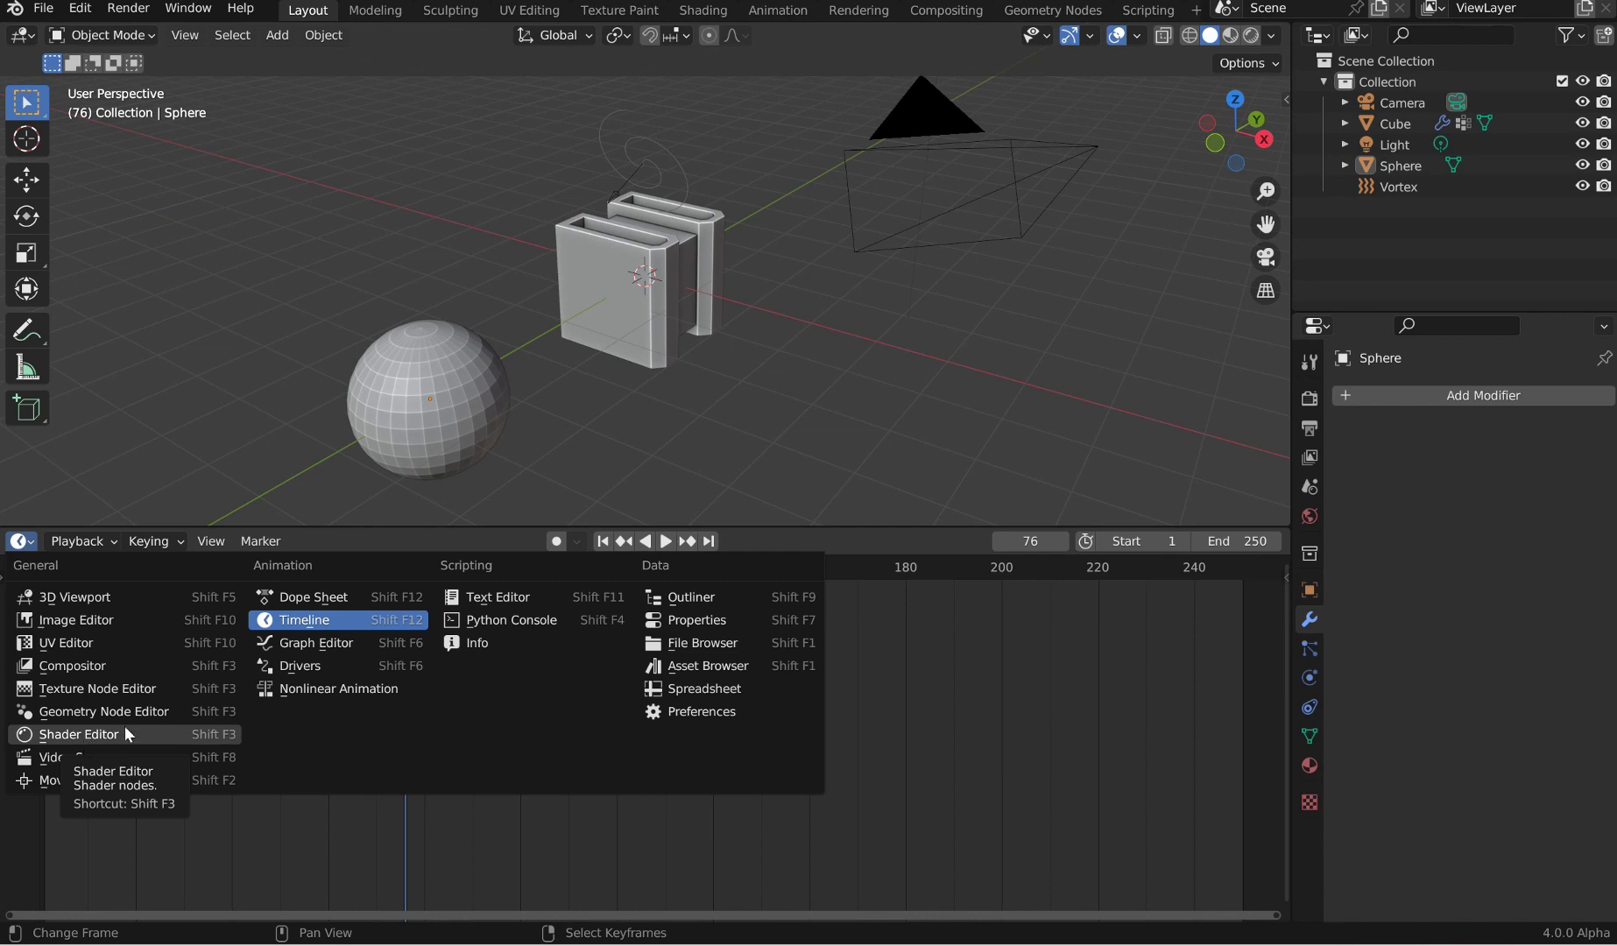
pyautogui.moveTo(153, 540)
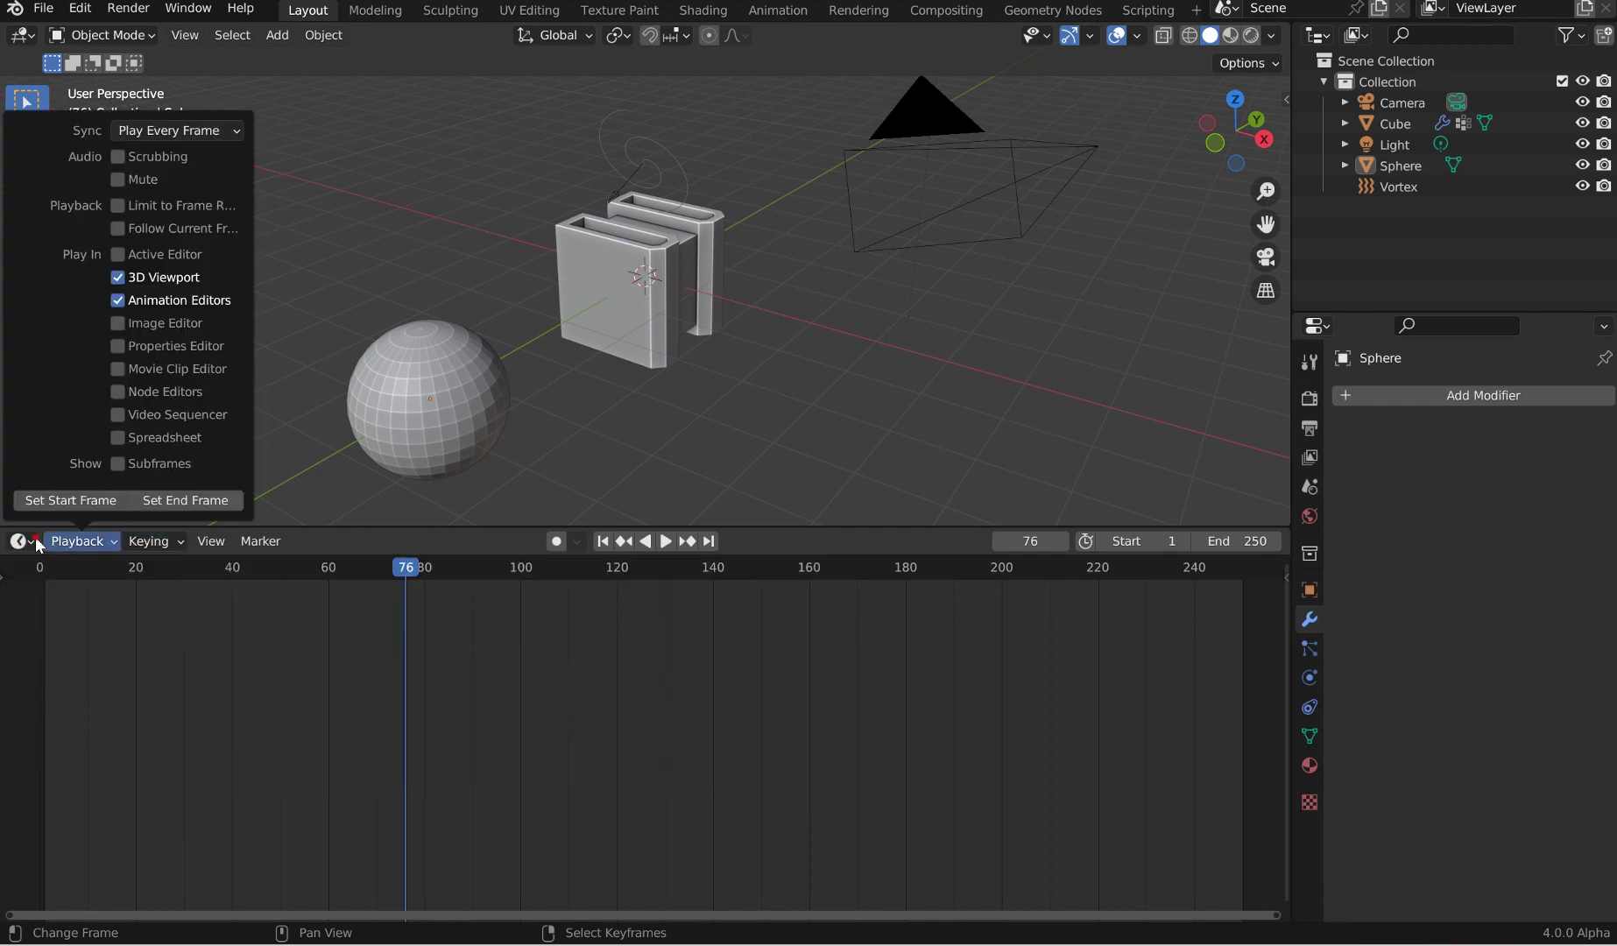
pyautogui.moveTo(19, 541)
pyautogui.click(80, 716)
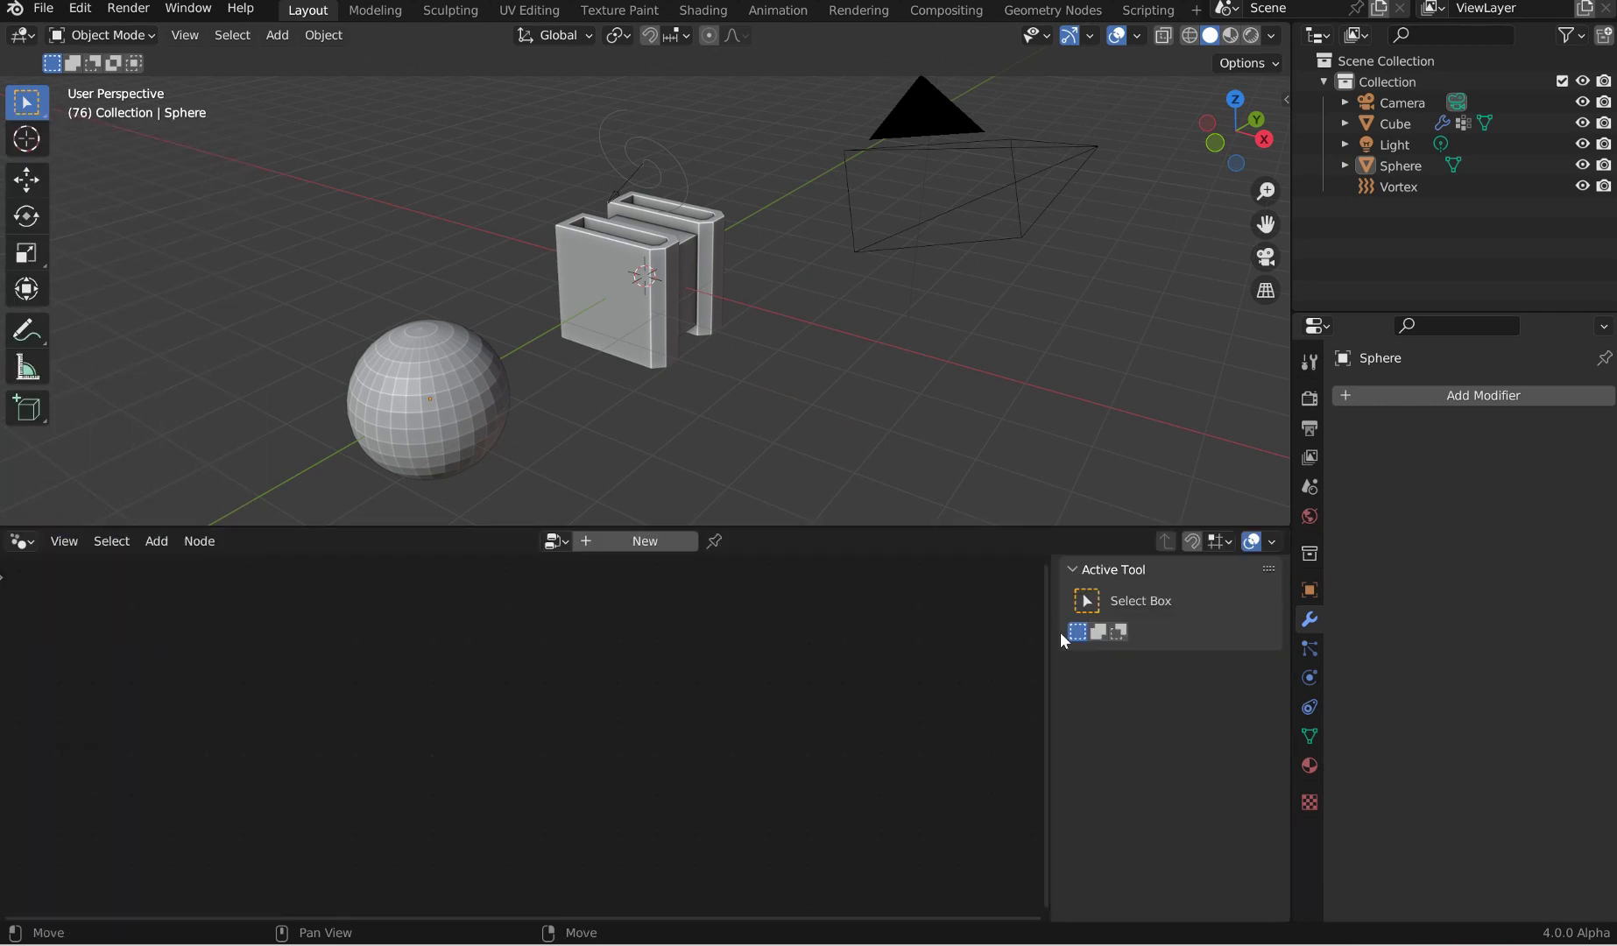
pyautogui.press('n')
pyautogui.moveTo(800, 527); pyautogui.dragTo(863, 397)
# Step: Create a new geometry node tree on the sphere and frame its input and output nodes
pyautogui.click(648, 411)
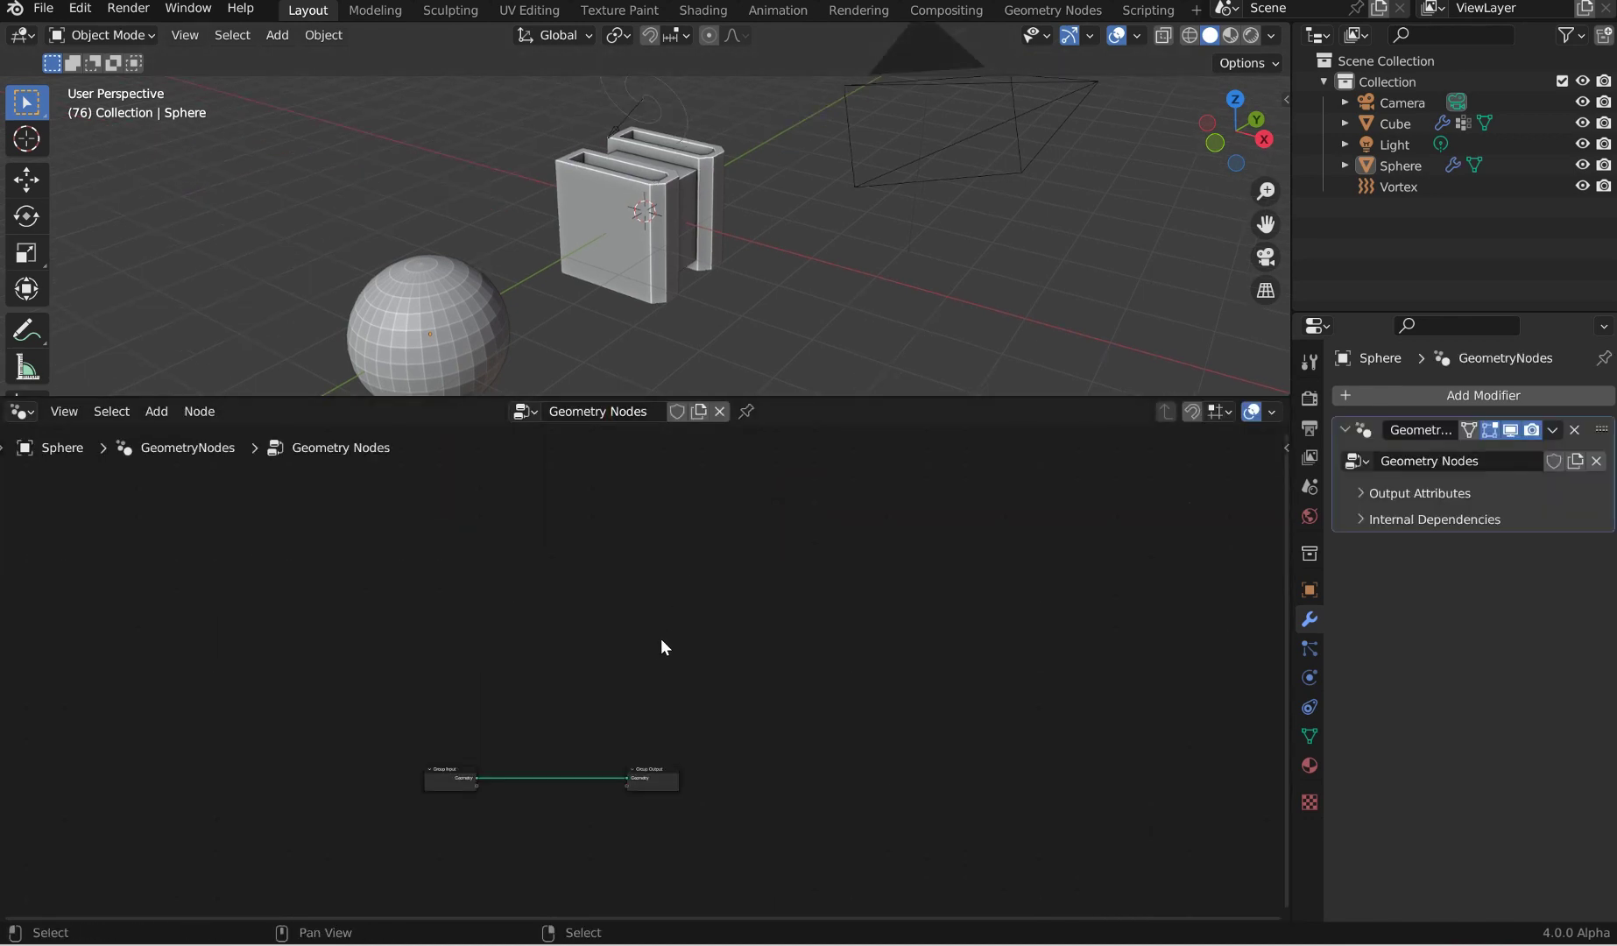
pyautogui.scroll(2, 558, 778)
pyautogui.moveTo(558, 778); pyautogui.dragTo(772, 619, button='middle')
pyautogui.scroll(3, 772, 620)
pyautogui.scroll(2, 729, 615)
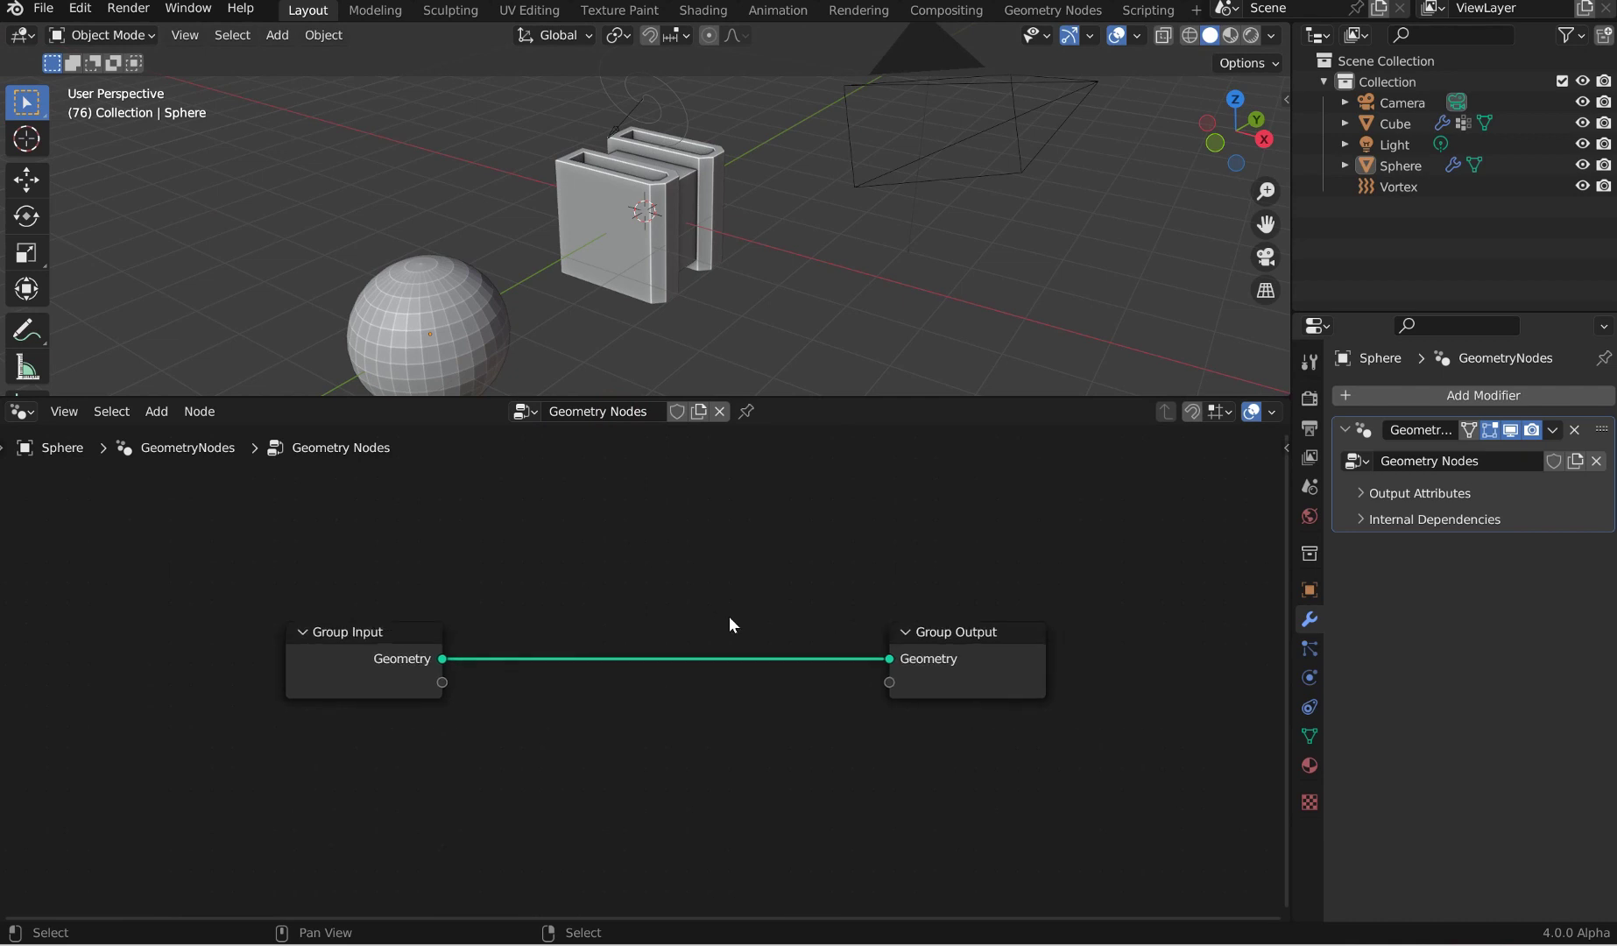
pyautogui.hotkey('shift', 'a')
pyautogui.write('s')
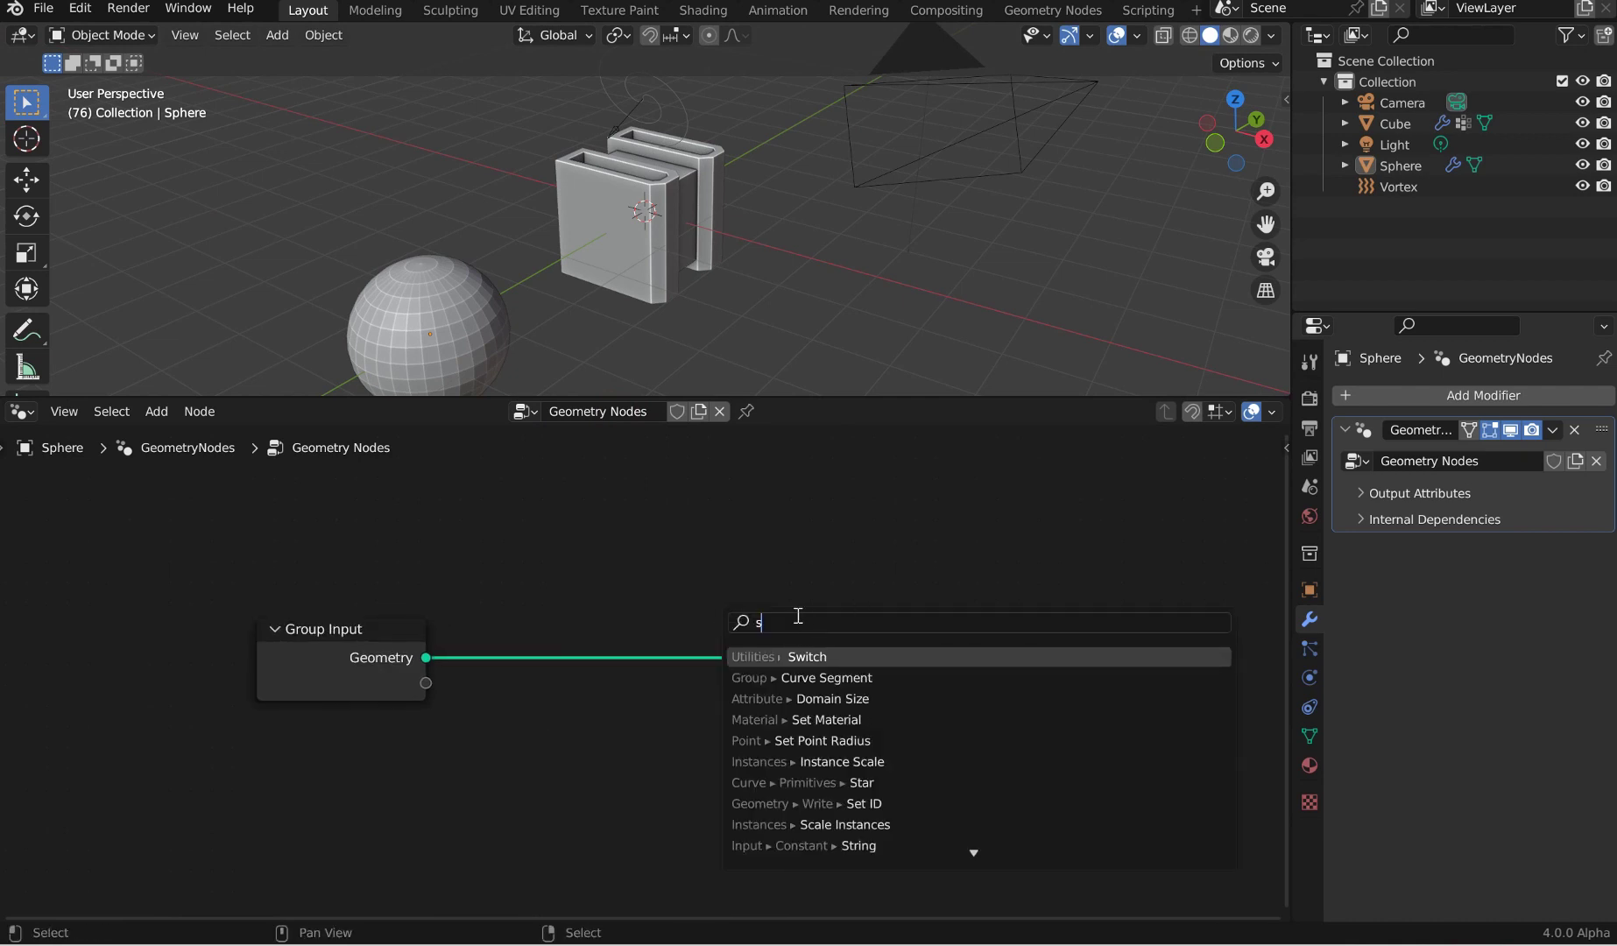
pyautogui.press('BackSpace')
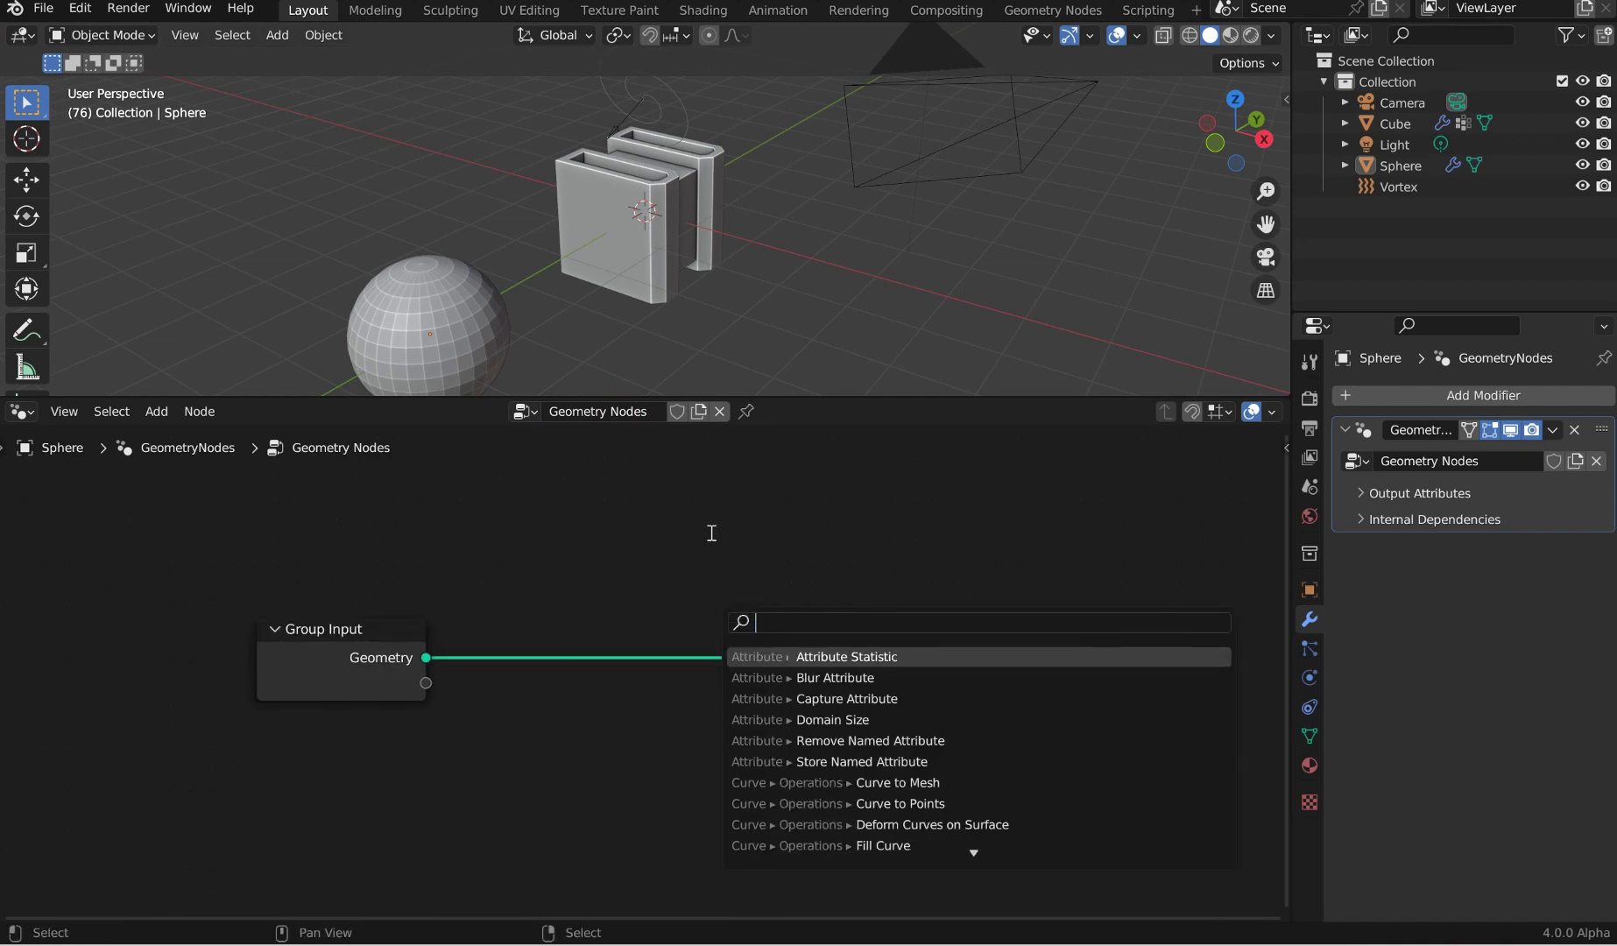
pyautogui.press('Escape')
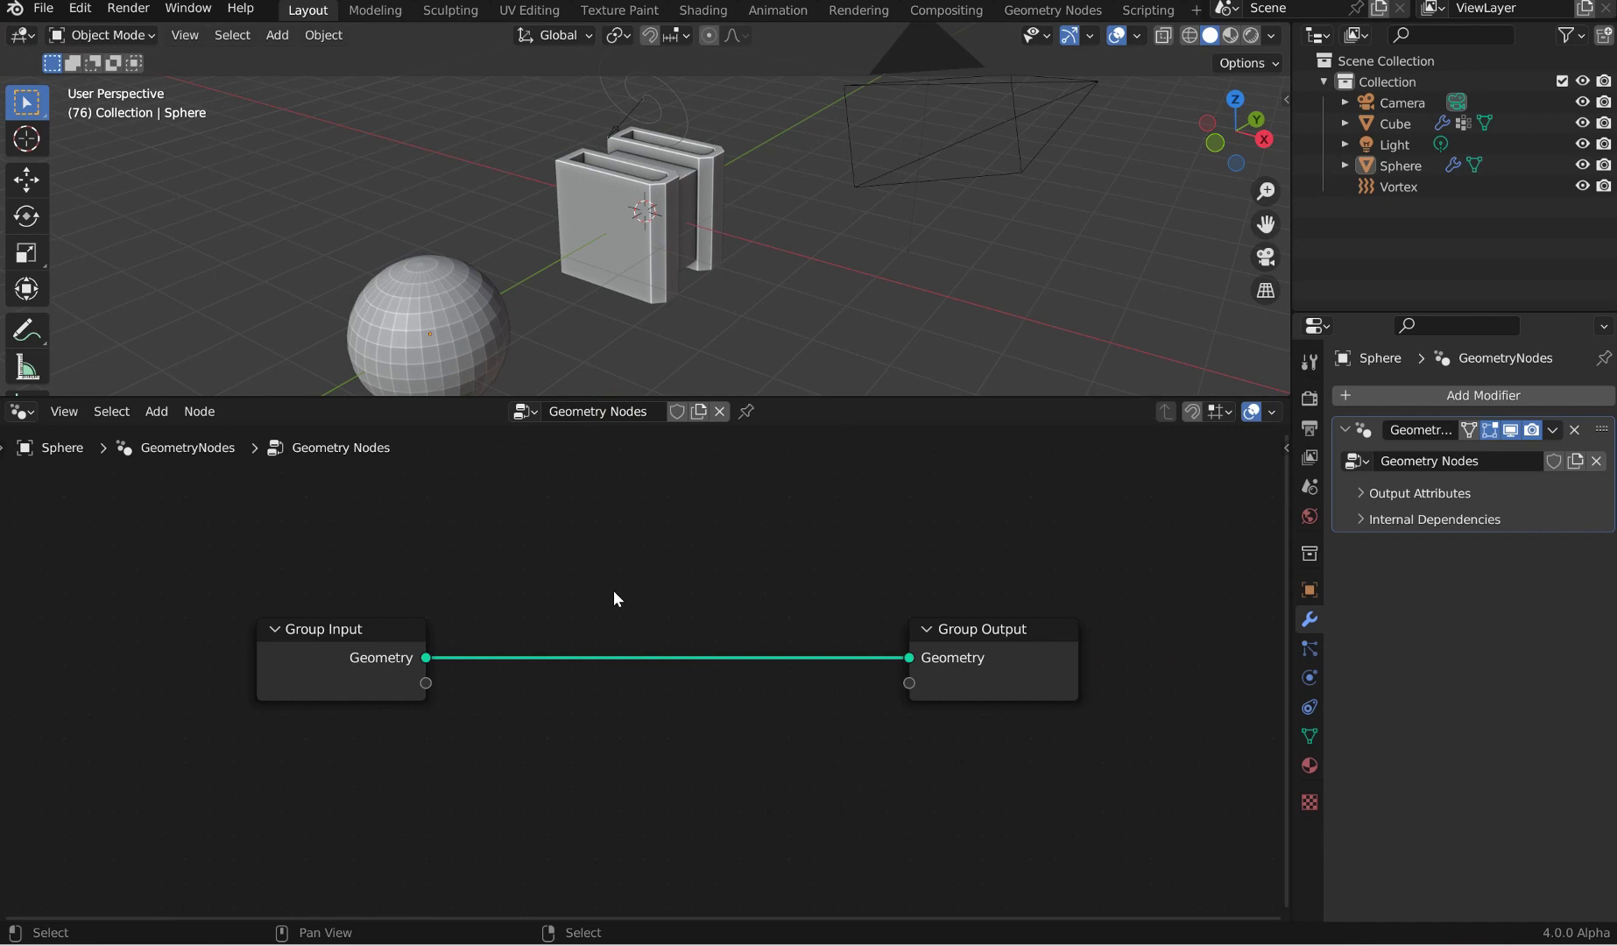
# Step: Insert an Extrude Mesh node between input and output with Offset Scale 0.250
pyautogui.press('shift')
pyautogui.hotkey('shift', 'a')
pyautogui.write('ex')
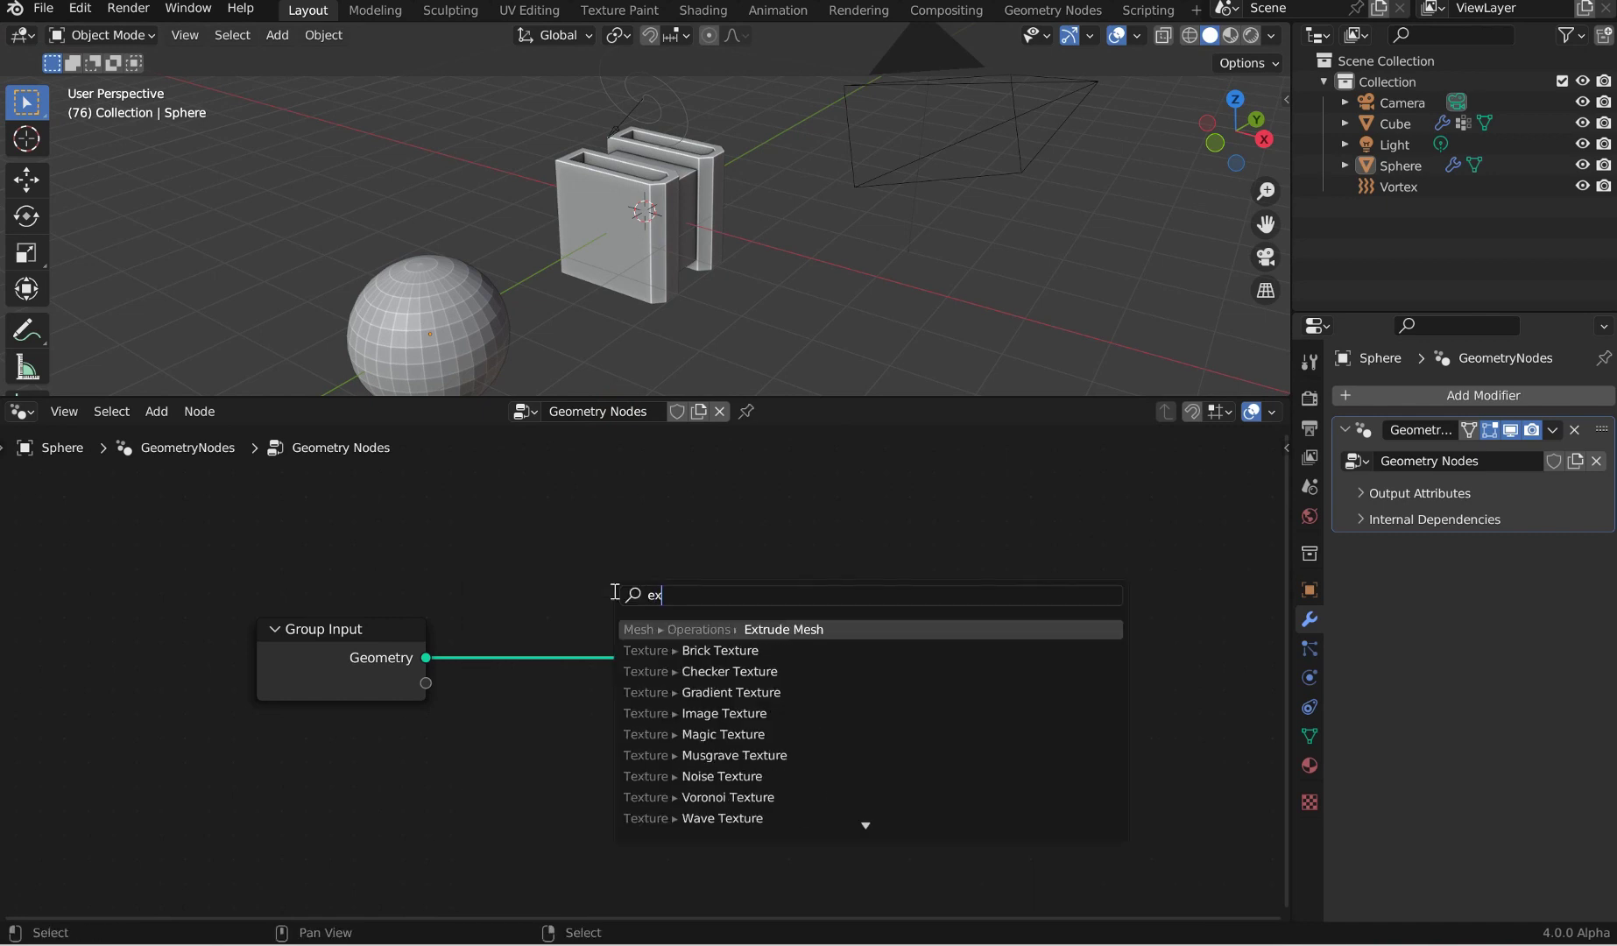
pyautogui.click(823, 633)
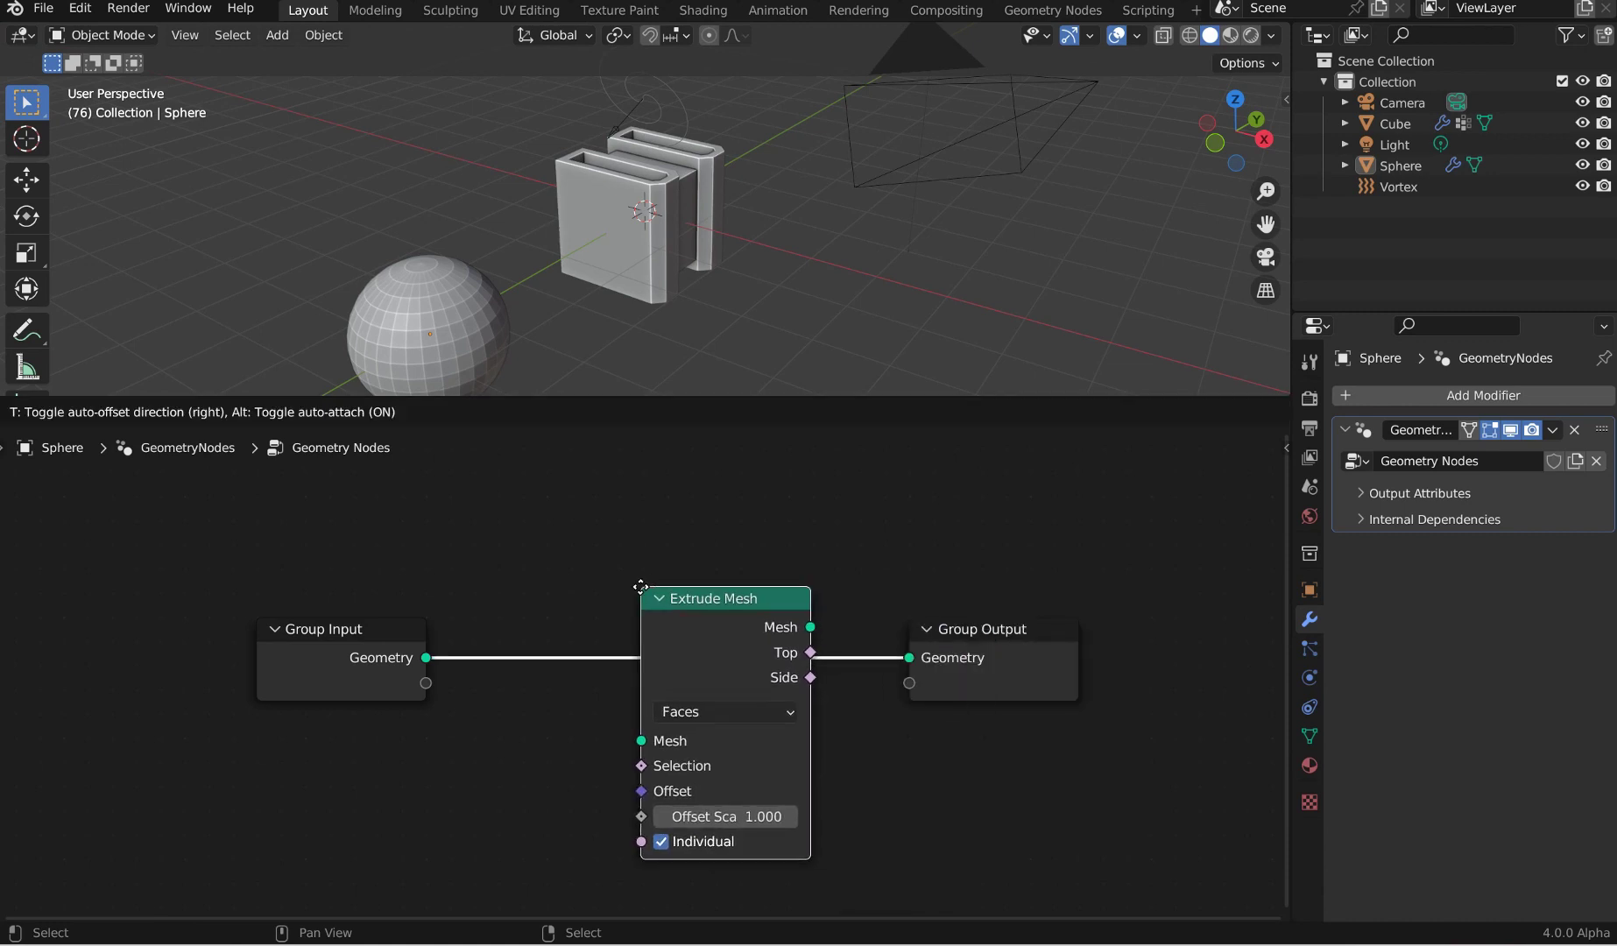
pyautogui.click(644, 594)
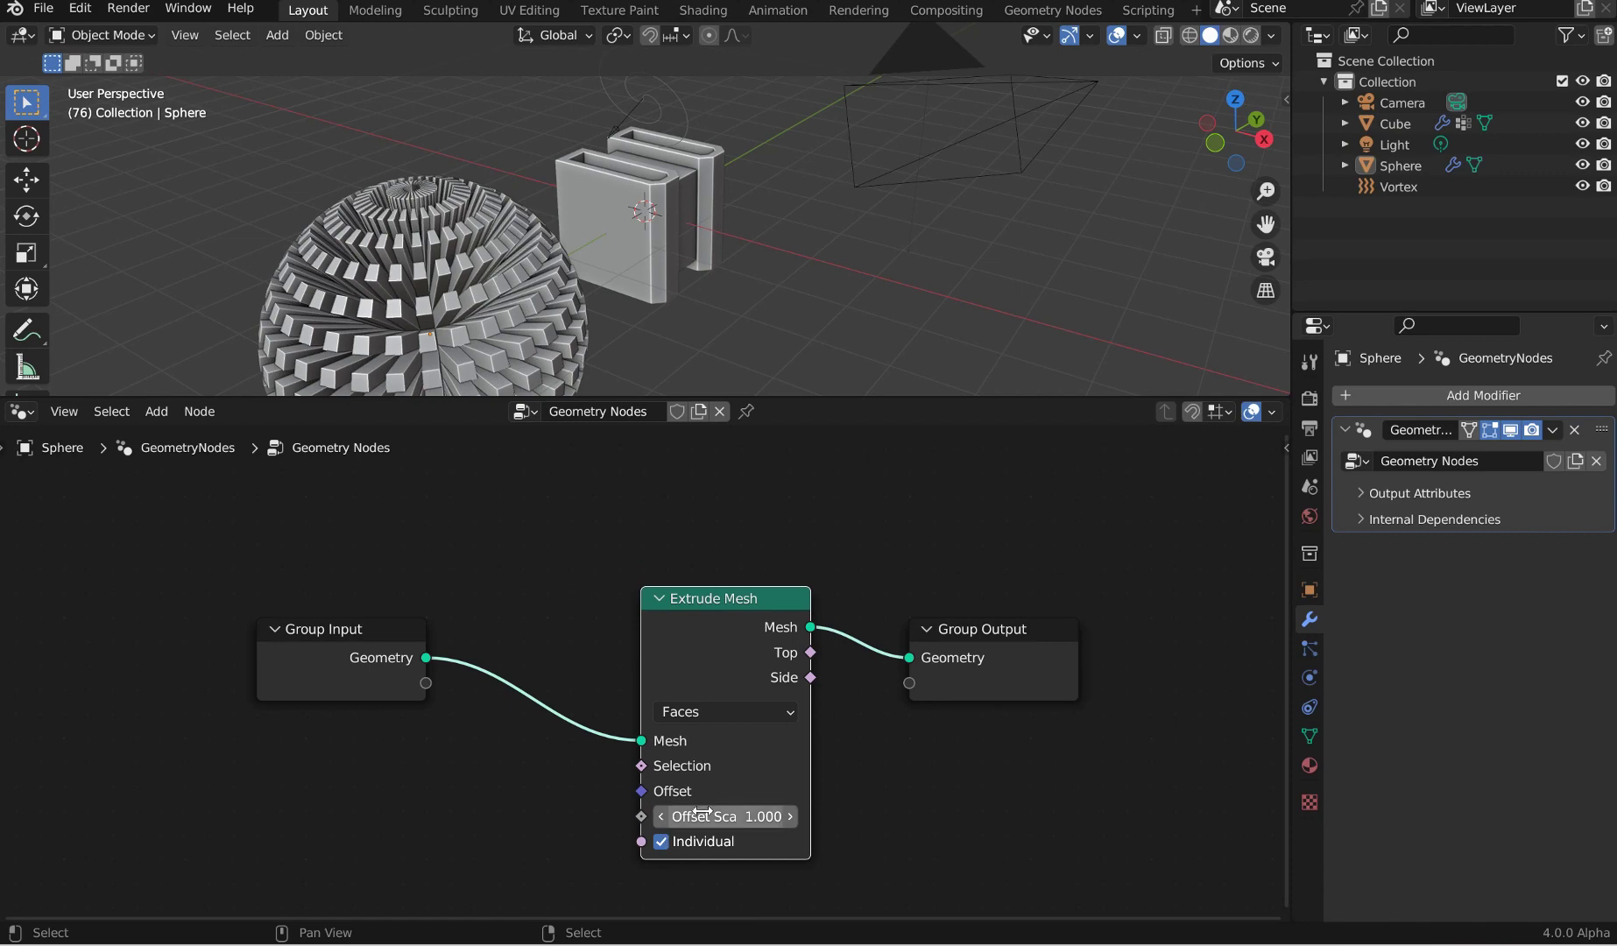
pyautogui.moveTo(705, 817); pyautogui.dragTo(662, 817)
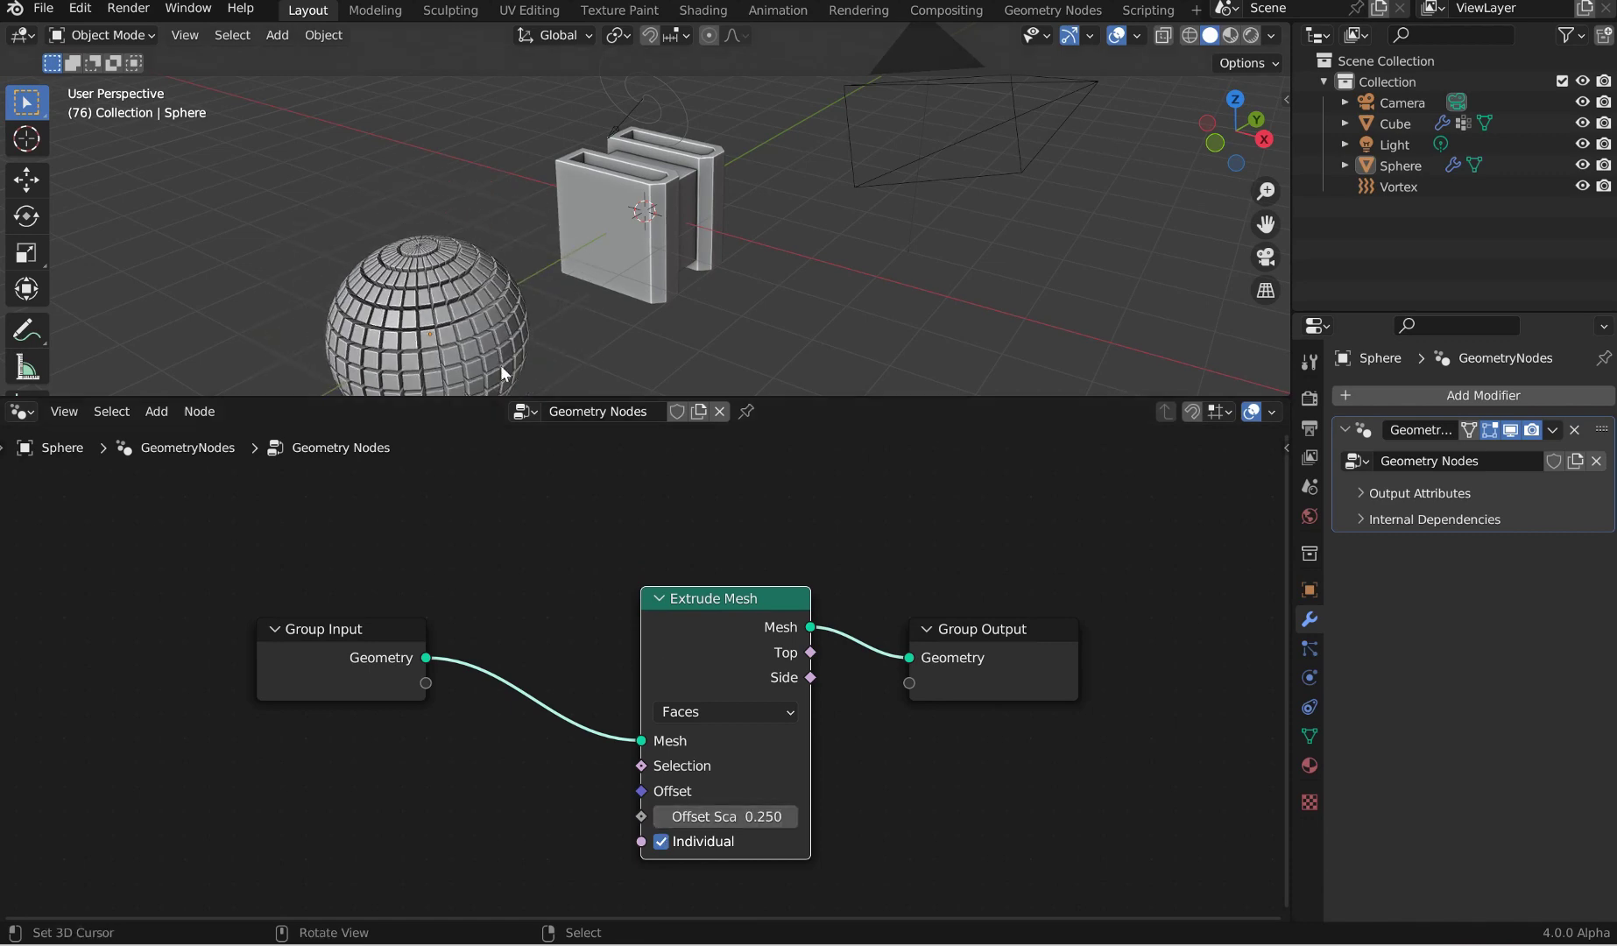
pyautogui.moveTo(499, 363); pyautogui.dragTo(666, 254, button='middle')
pyautogui.scroll(-2, 826, 531)
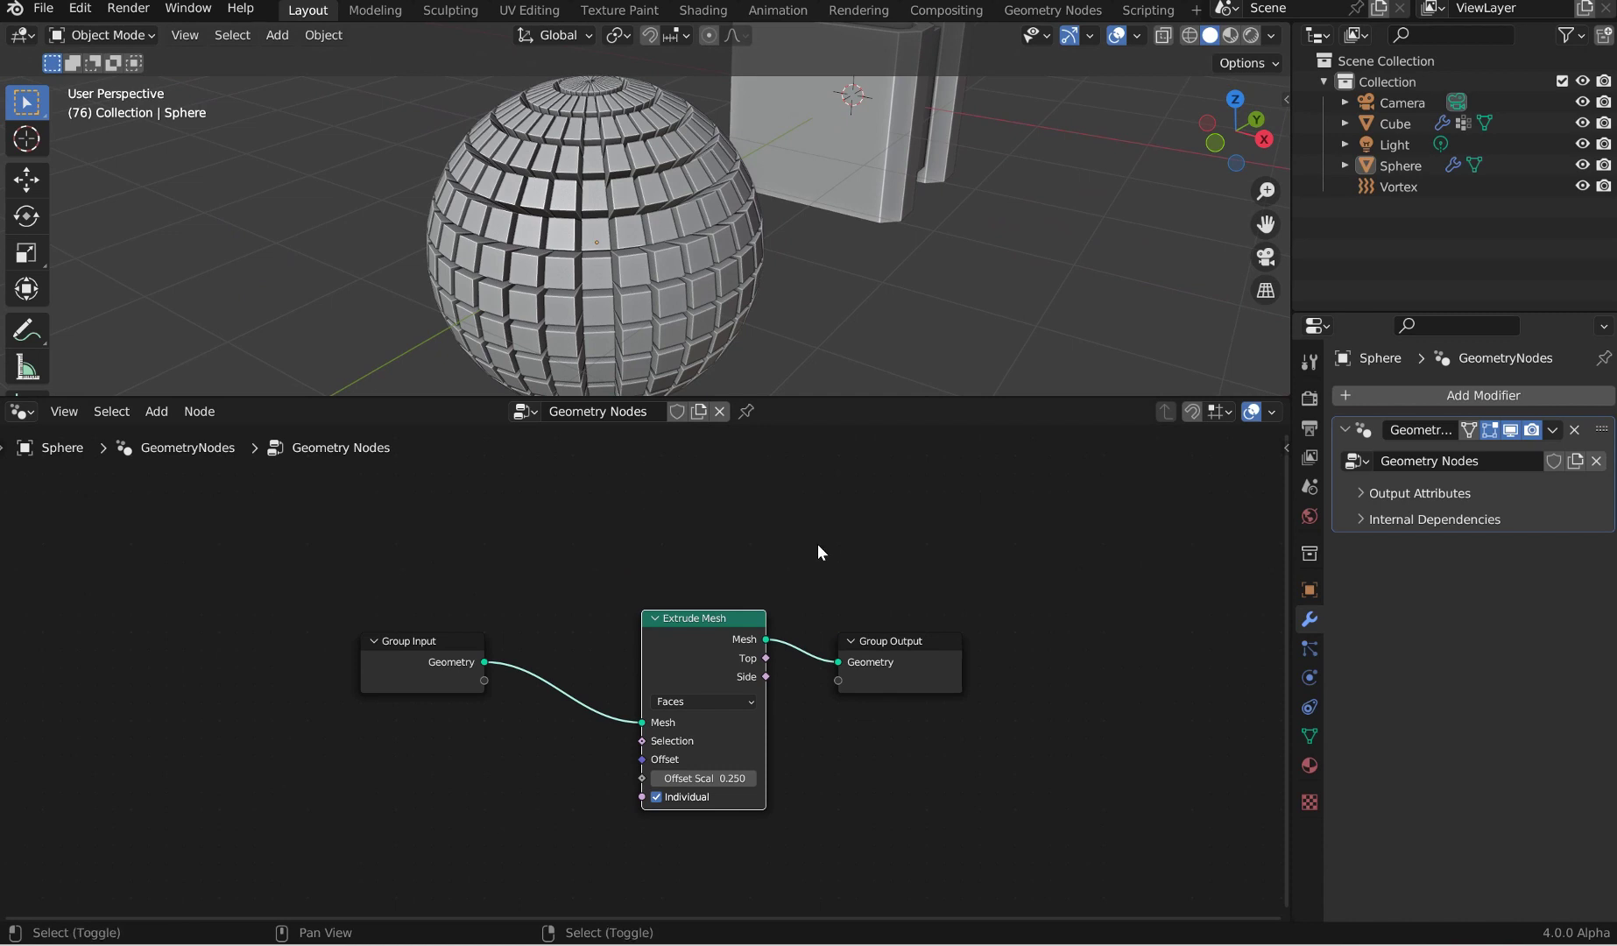
# Step: Add an Is Face Smooth node and connect Smooth to Extrude Mesh's Selection
pyautogui.hotkey('shift', 'a')
pyautogui.moveTo(817, 545)
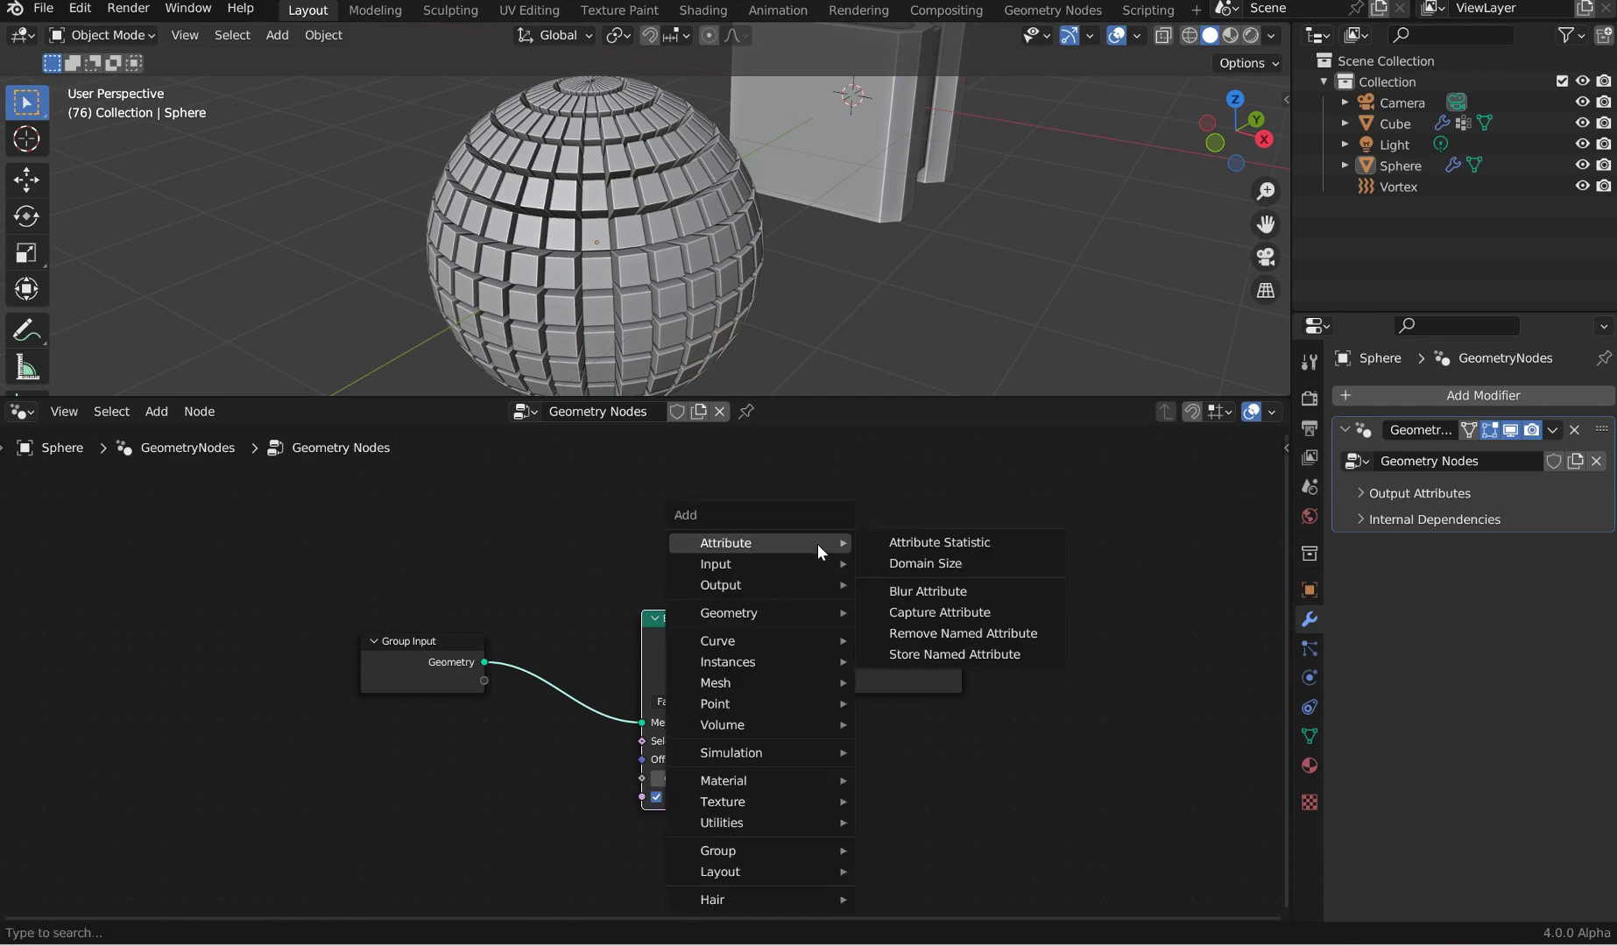
pyautogui.write('is face')
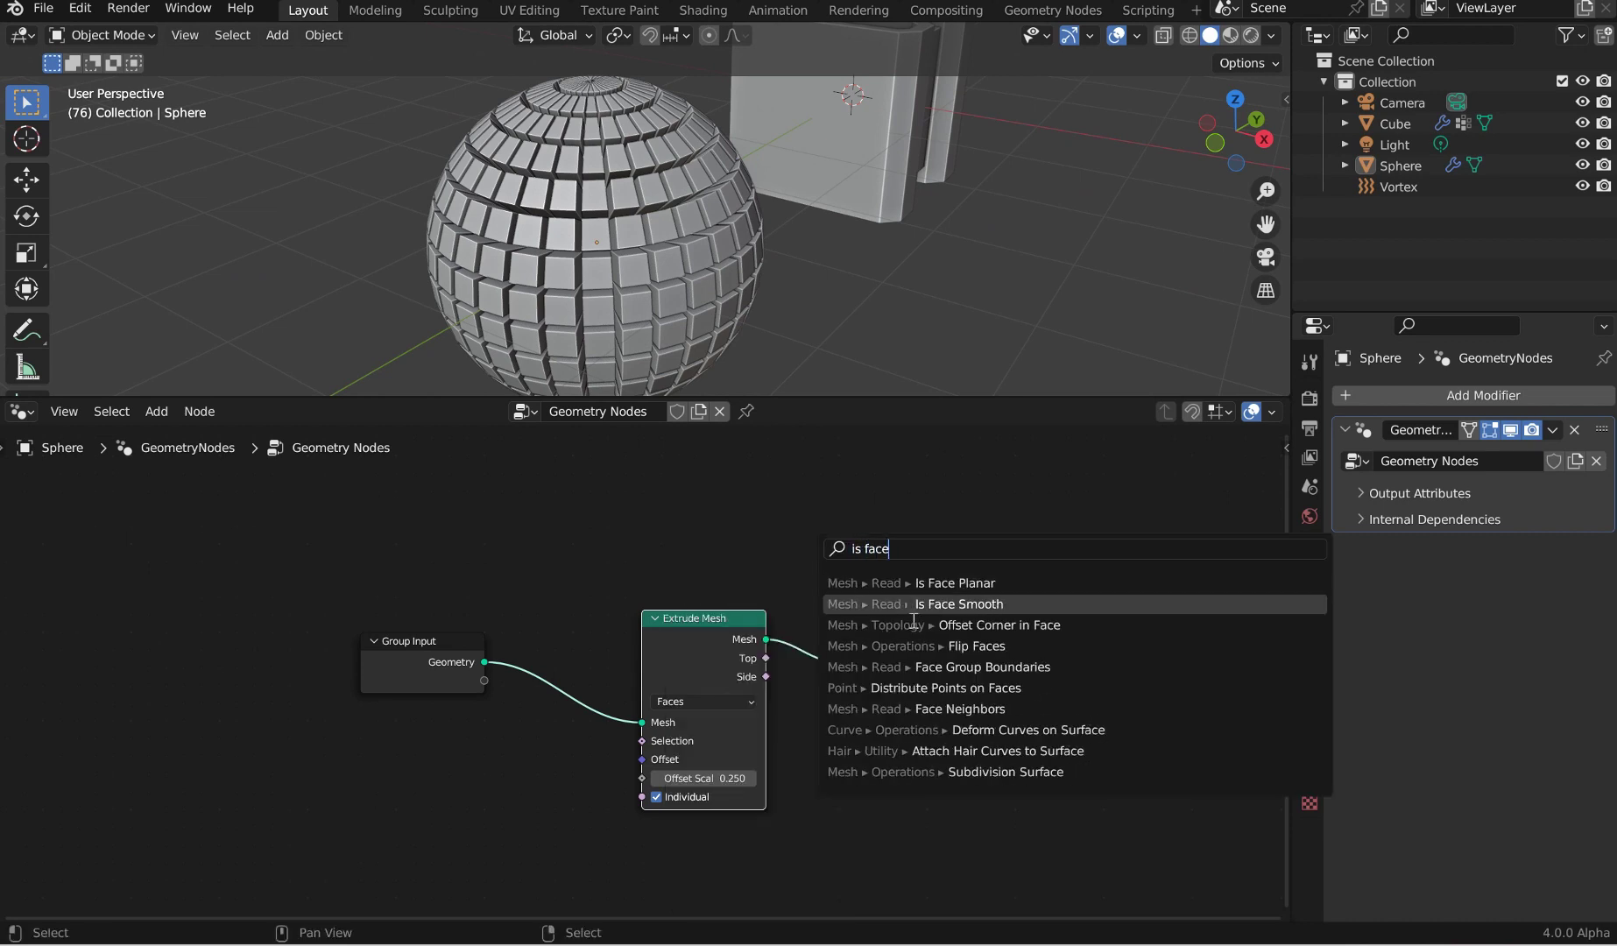
pyautogui.click(920, 604)
pyautogui.click(425, 743)
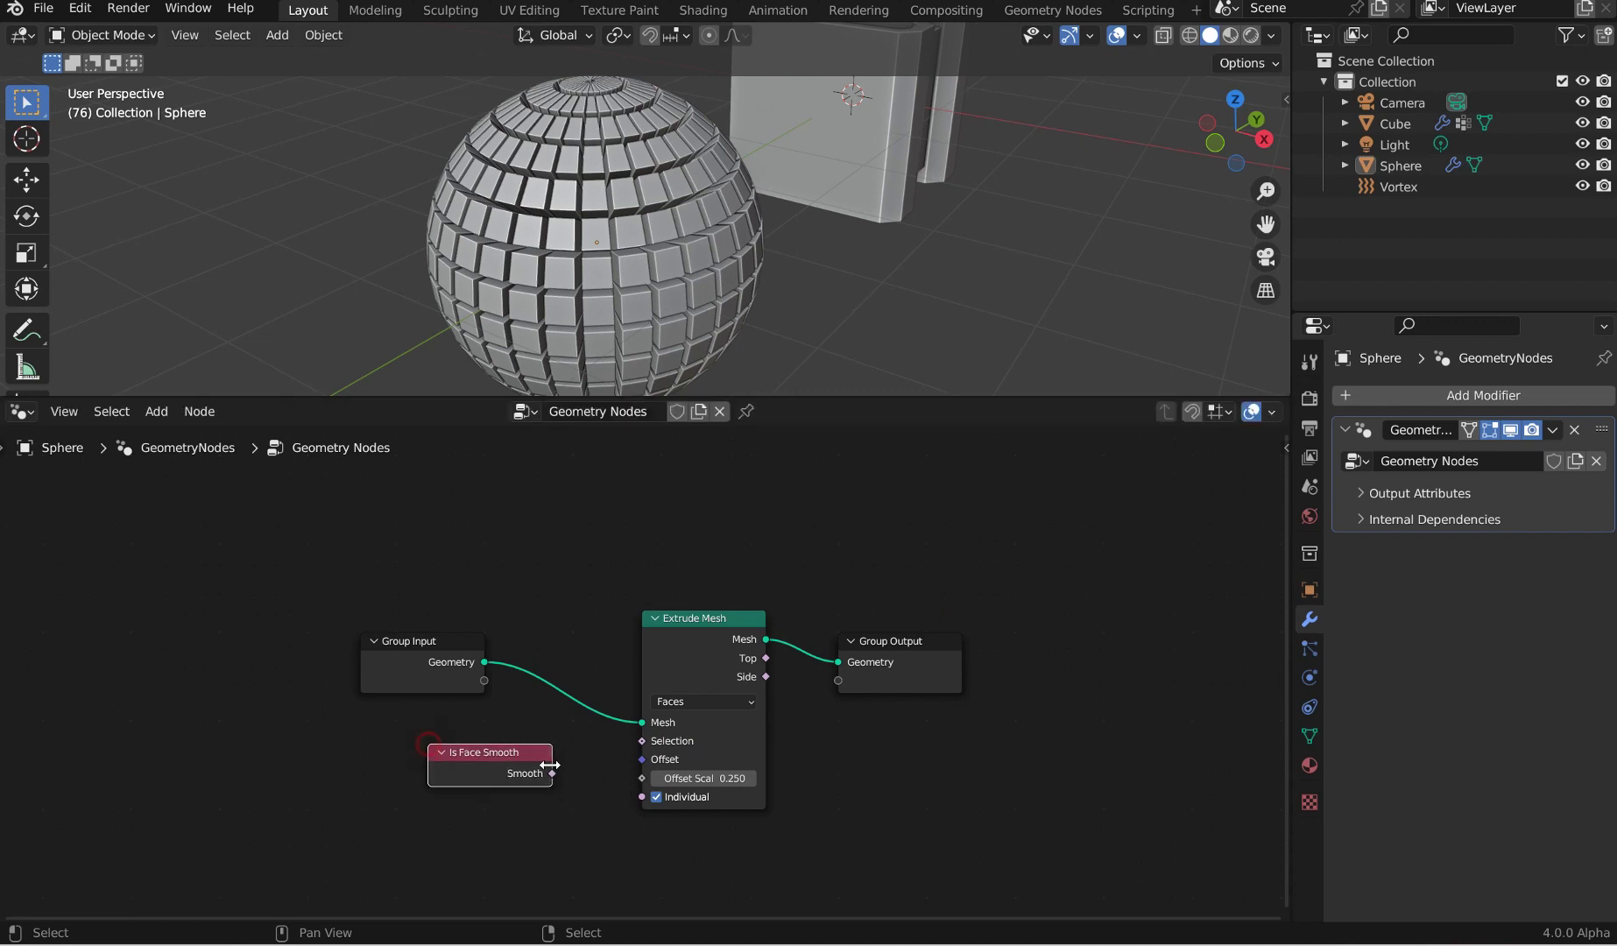
pyautogui.moveTo(553, 774); pyautogui.dragTo(638, 740)
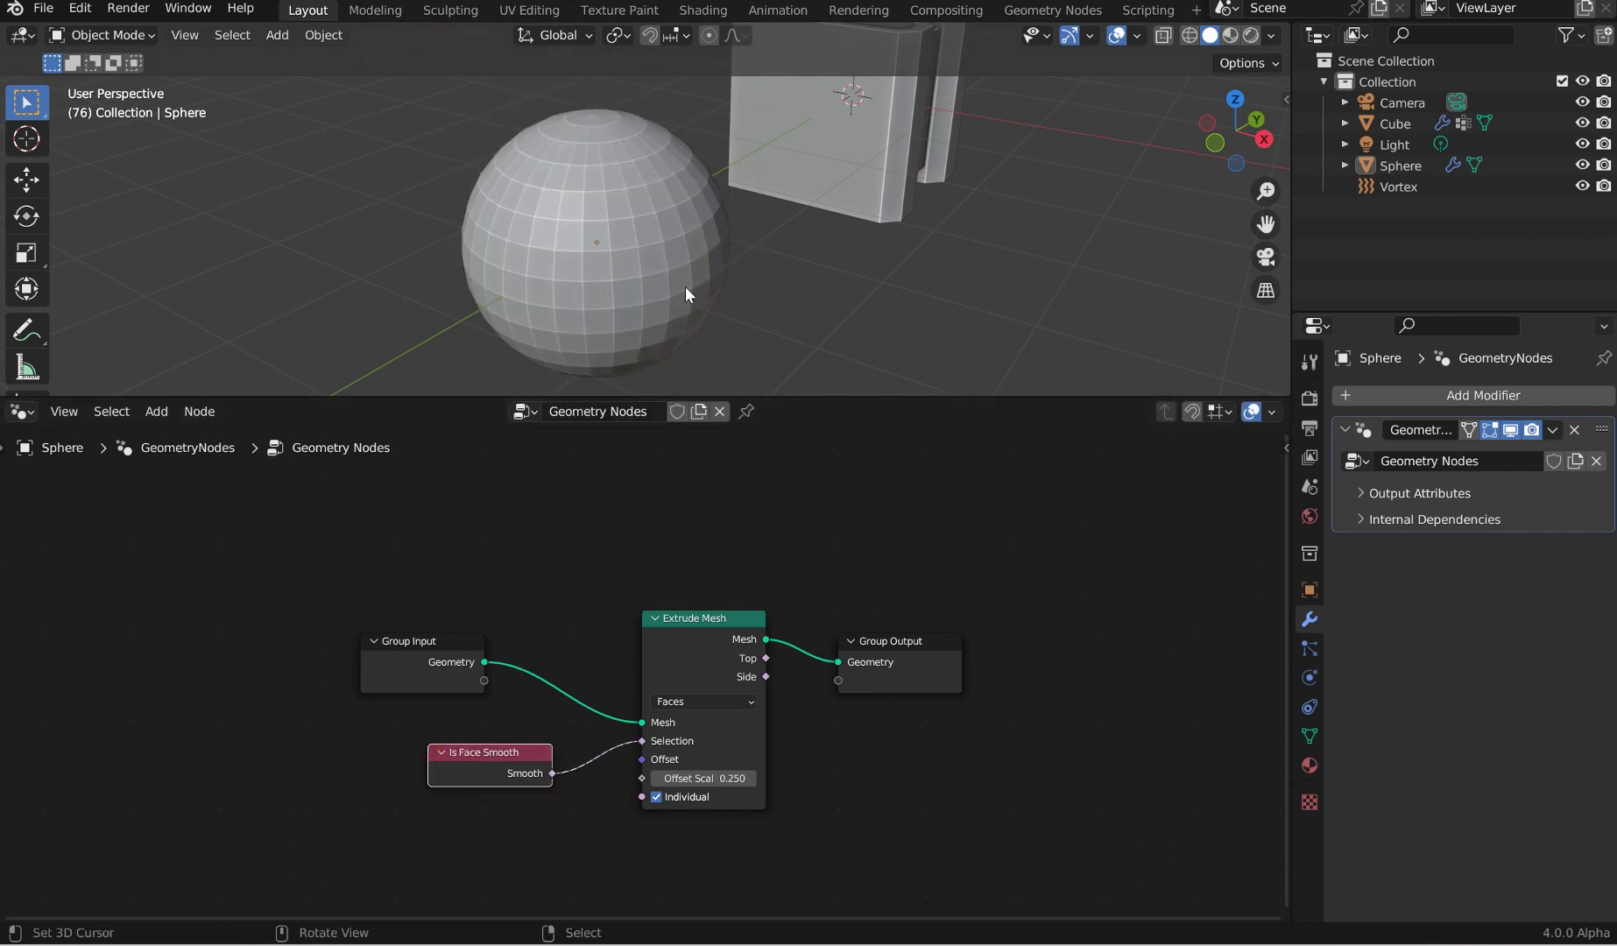
# Step: Zoom the node view and bring up the Add menu again without adding anything
pyautogui.scroll(5, 684, 282)
pyautogui.scroll(-5, 684, 282)
pyautogui.hotkey('shift', 'a')
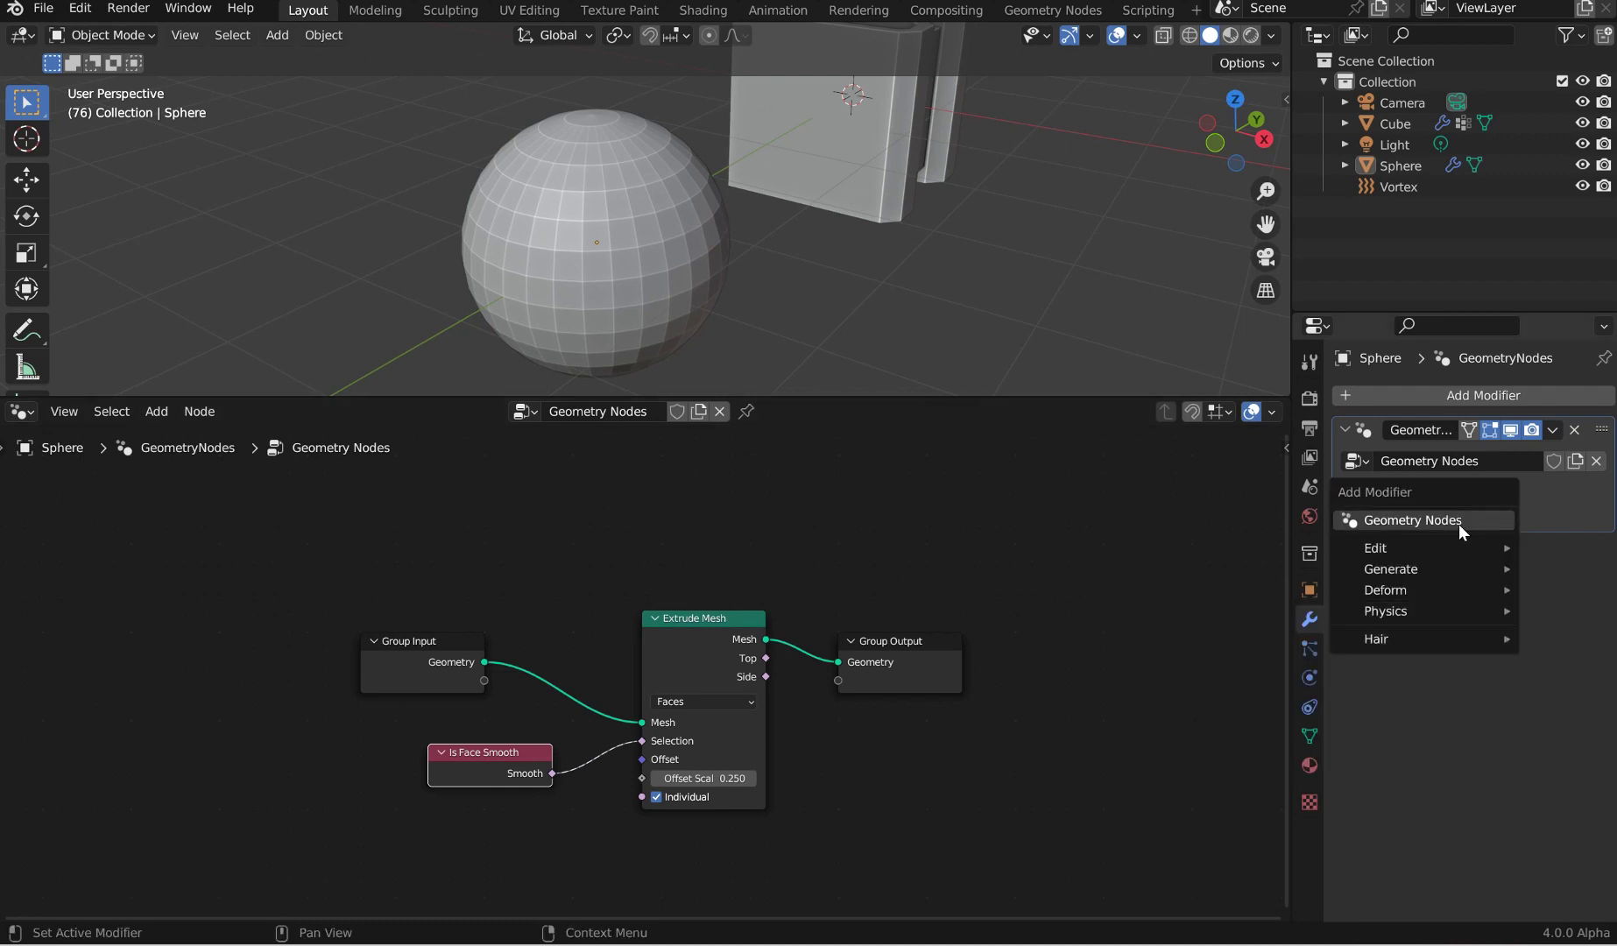
pyautogui.press('Escape')
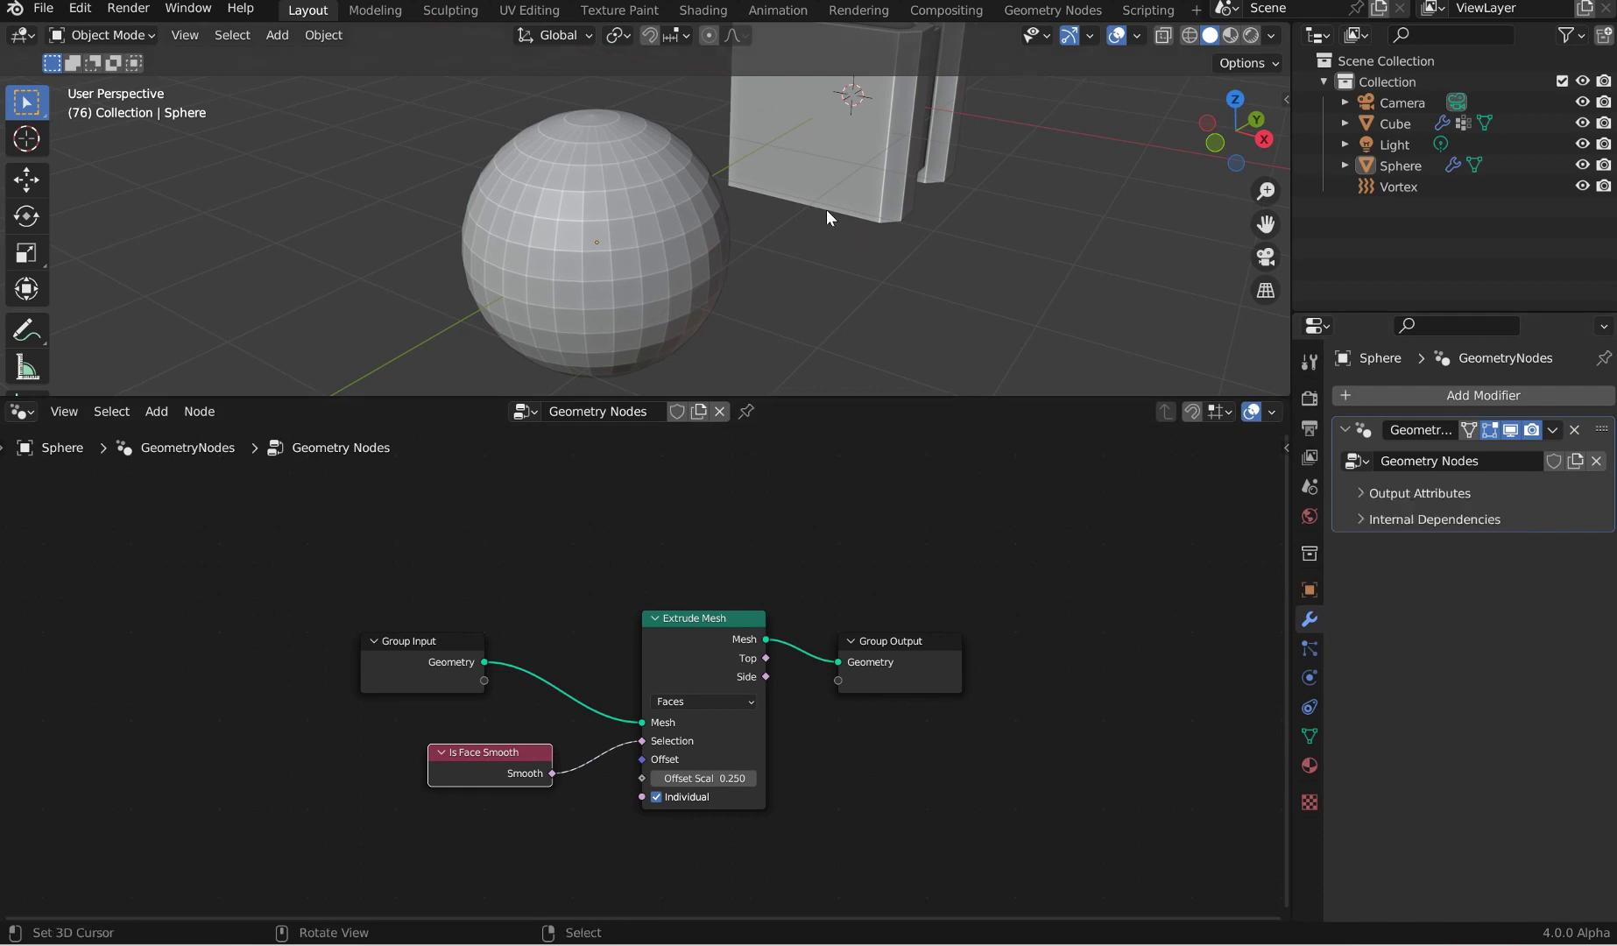
pyautogui.hotkey('shift', 'a')
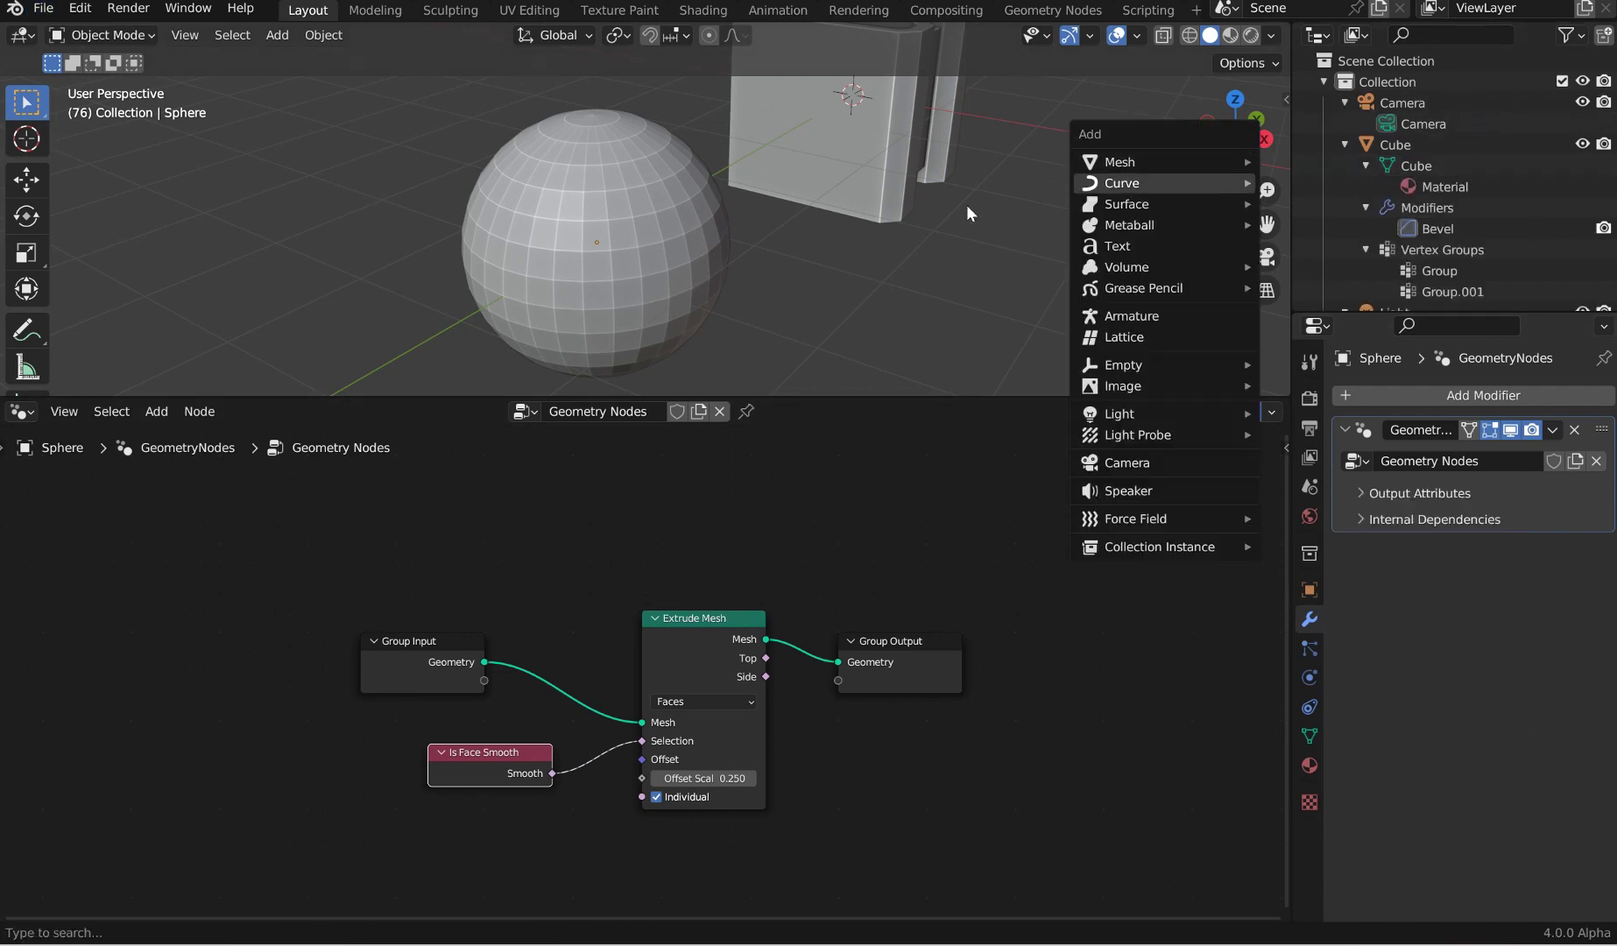
pyautogui.hotkey('shift', 'a')
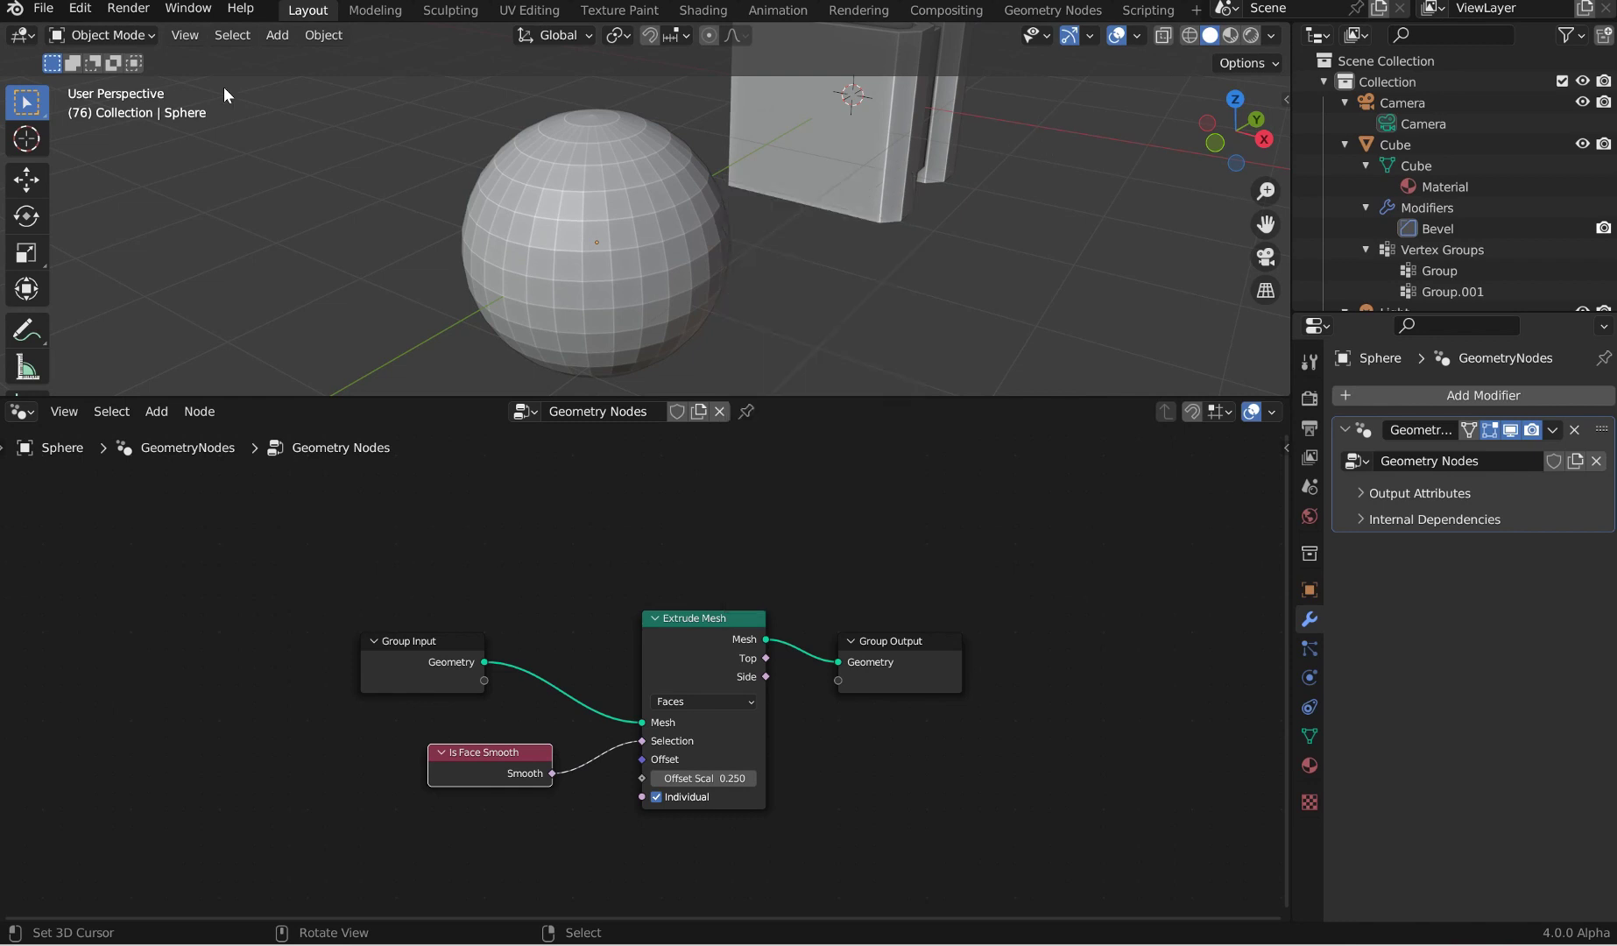
# Step: Enable the Add Curve: Extra Objects and Add Mesh: Extra Objects add-ons, found by searching 'extra'
pyautogui.click(80, 9)
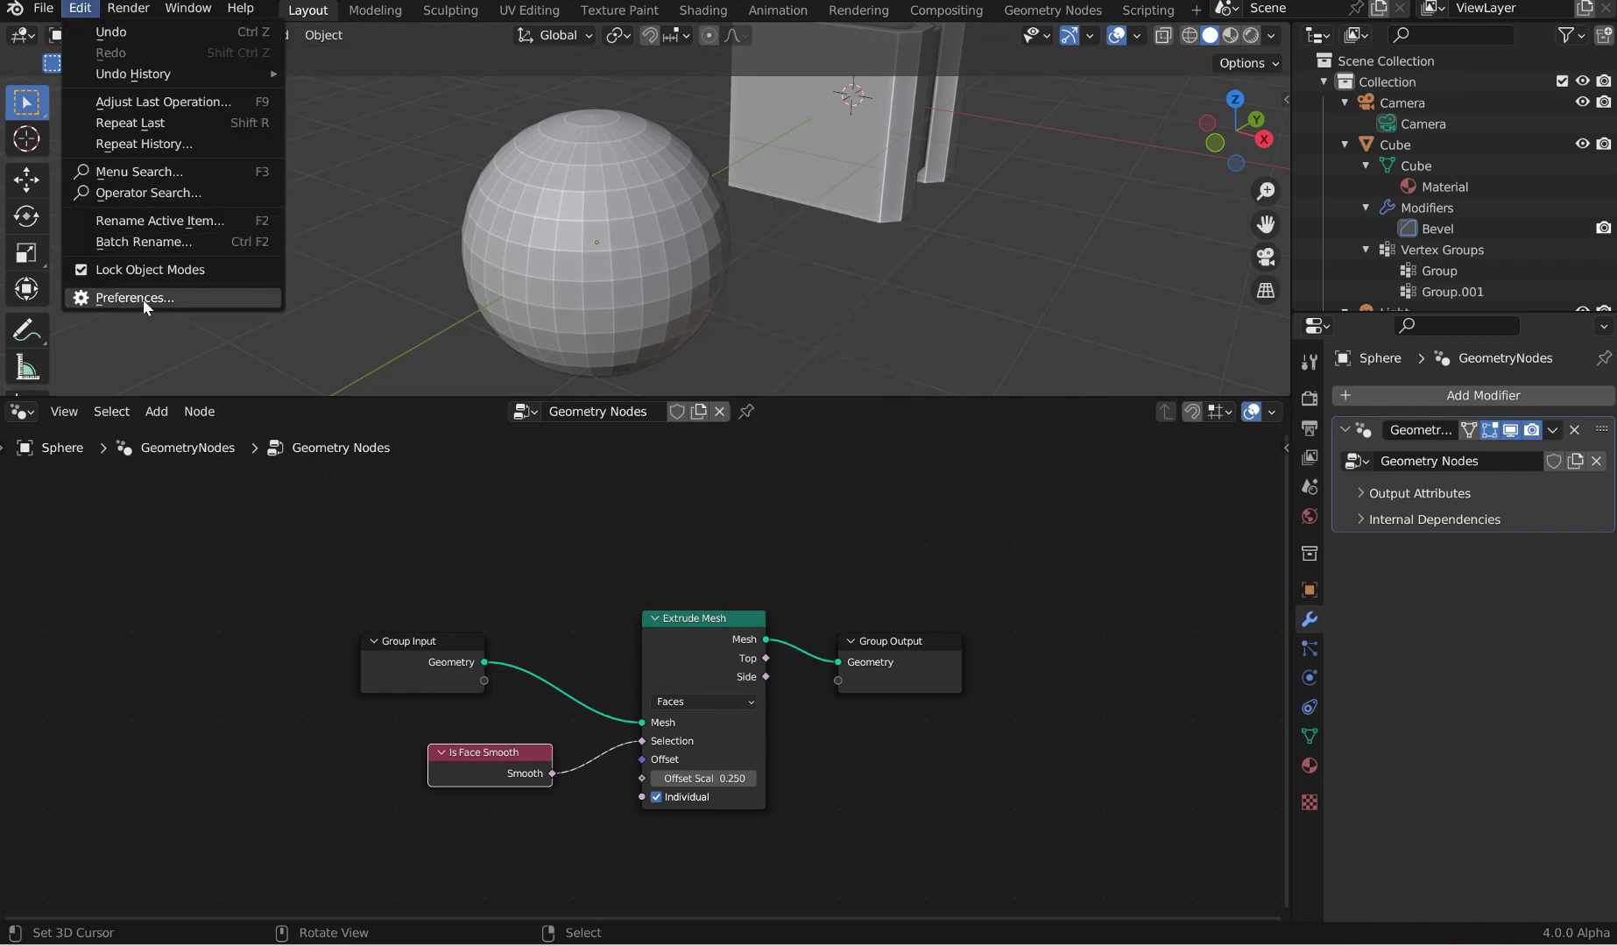
pyautogui.click(143, 298)
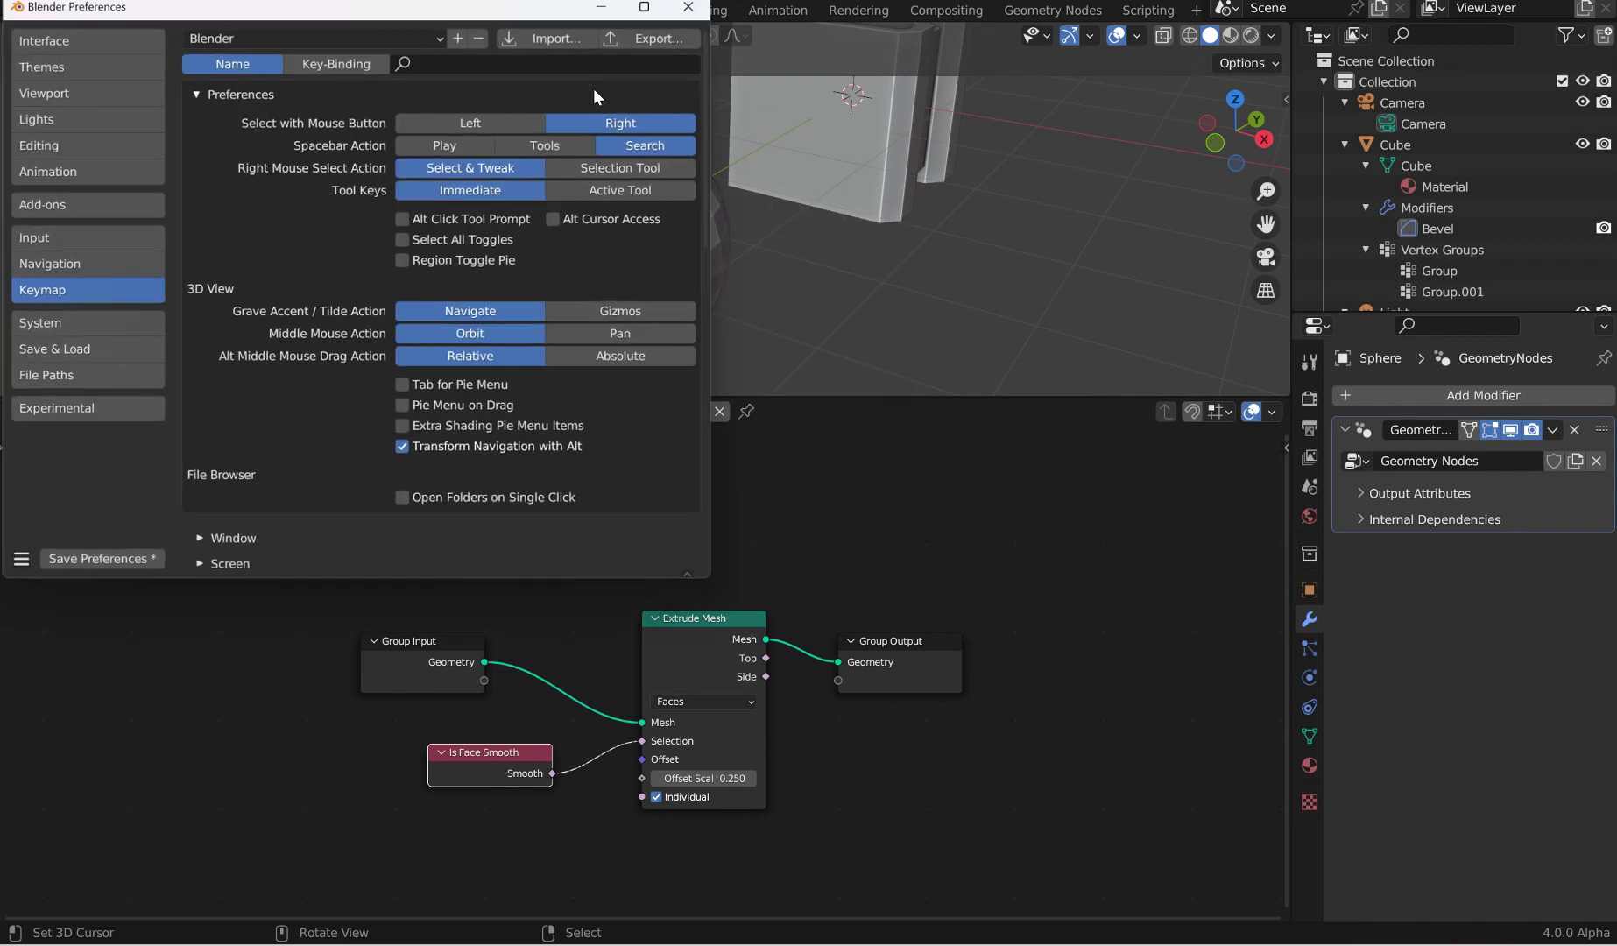
pyautogui.click(54, 203)
pyautogui.click(652, 60)
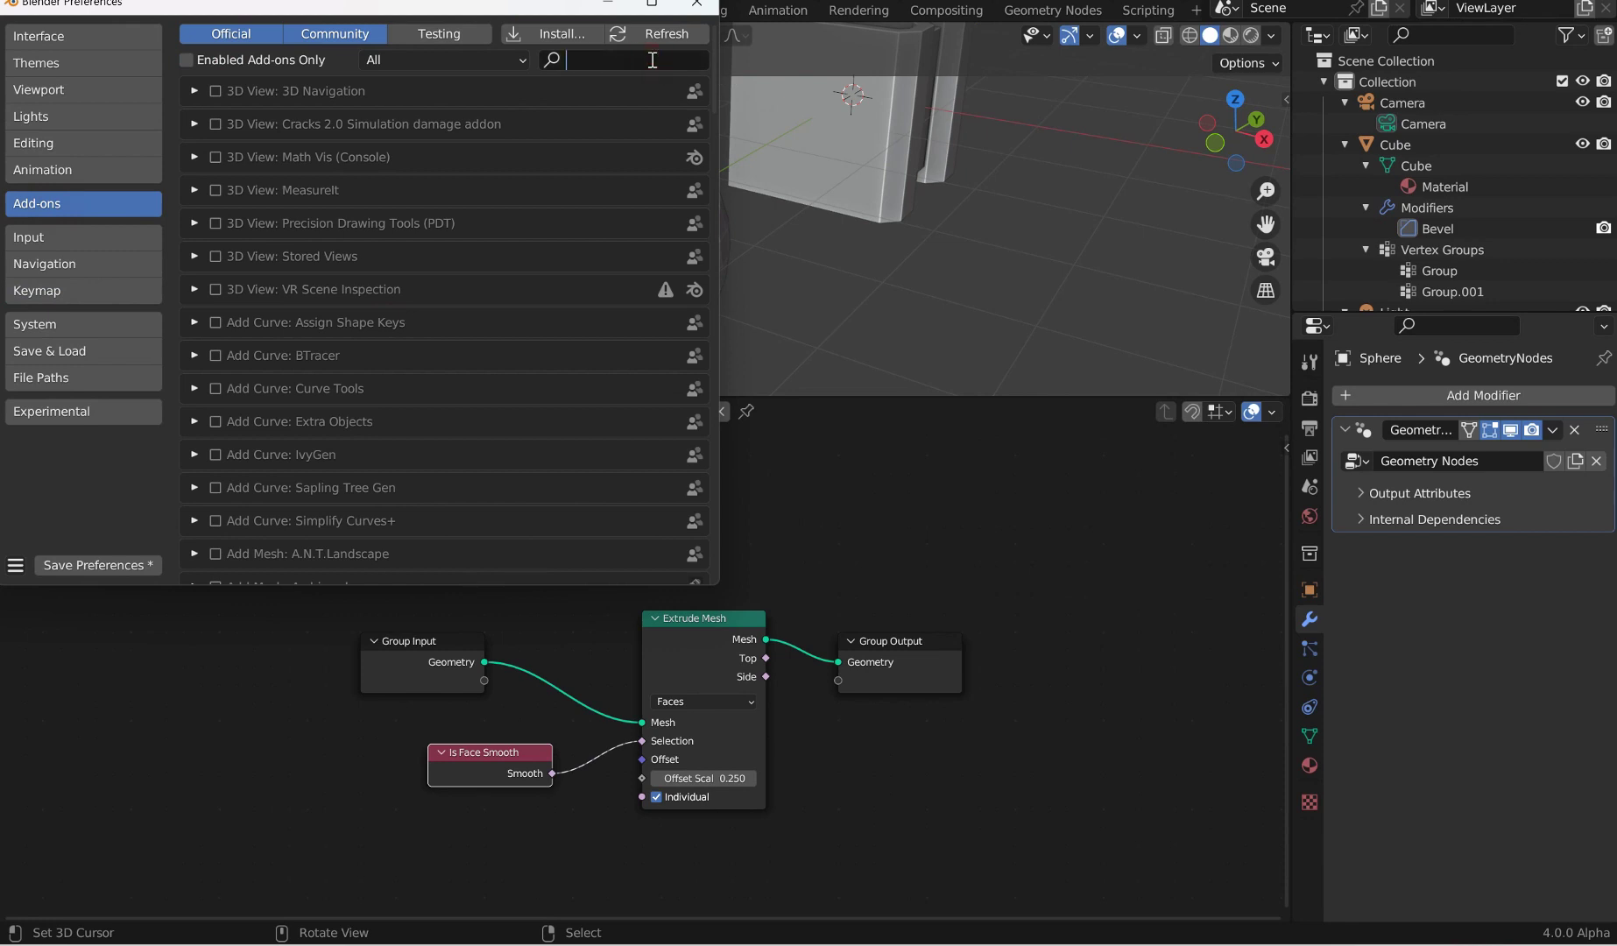
pyautogui.write('extr')
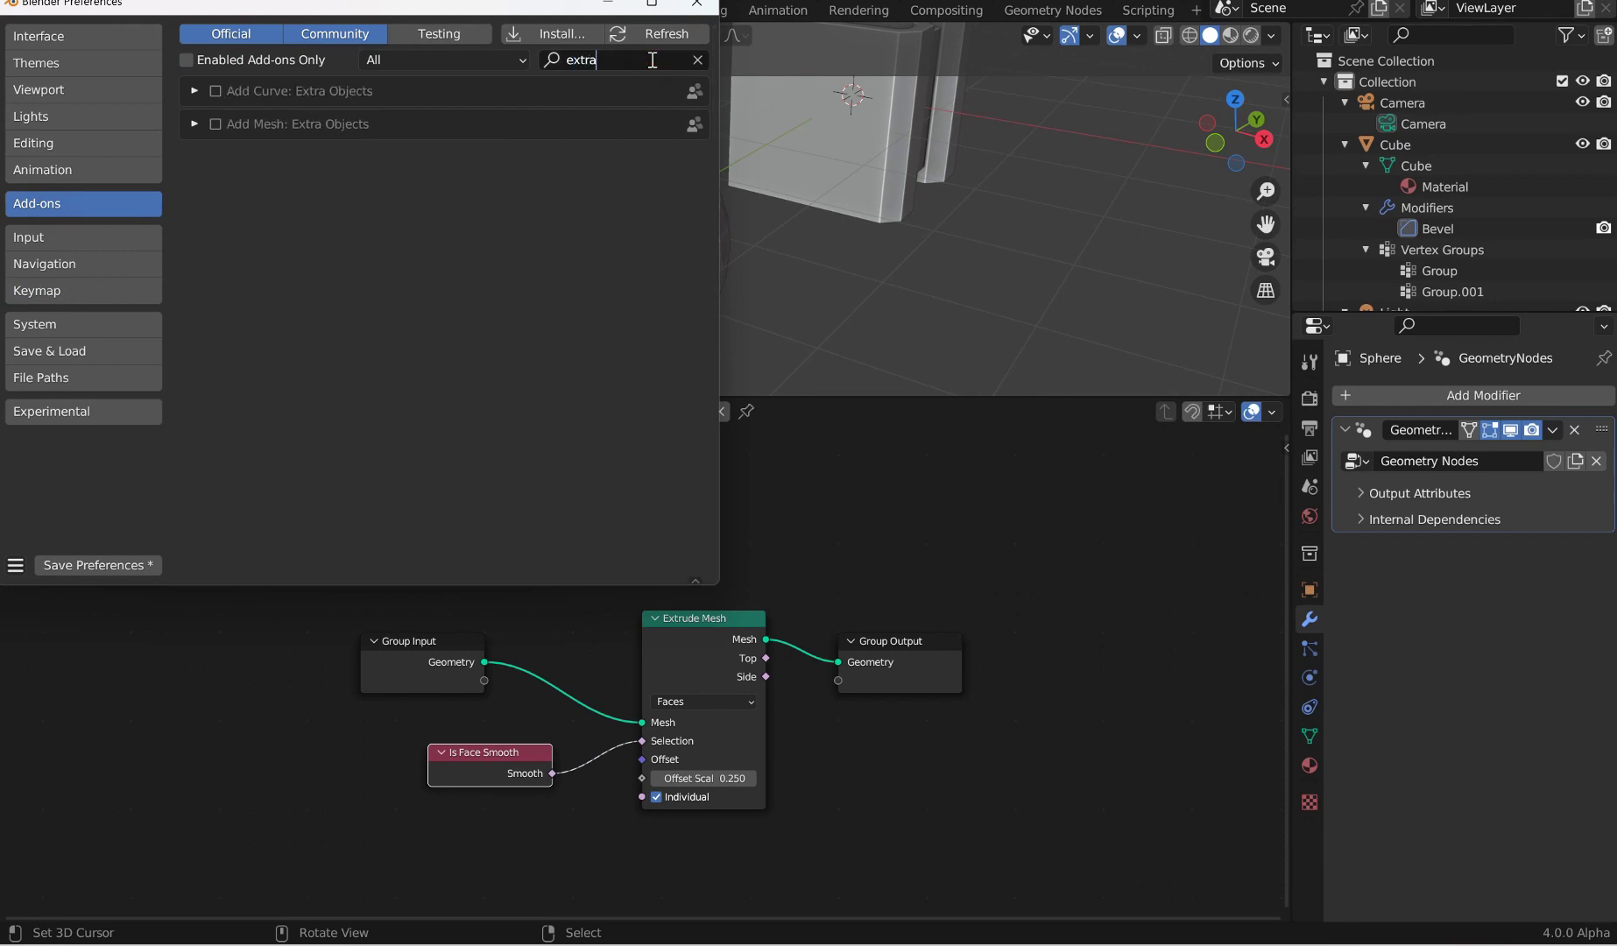
pyautogui.write('a')
pyautogui.click(214, 90)
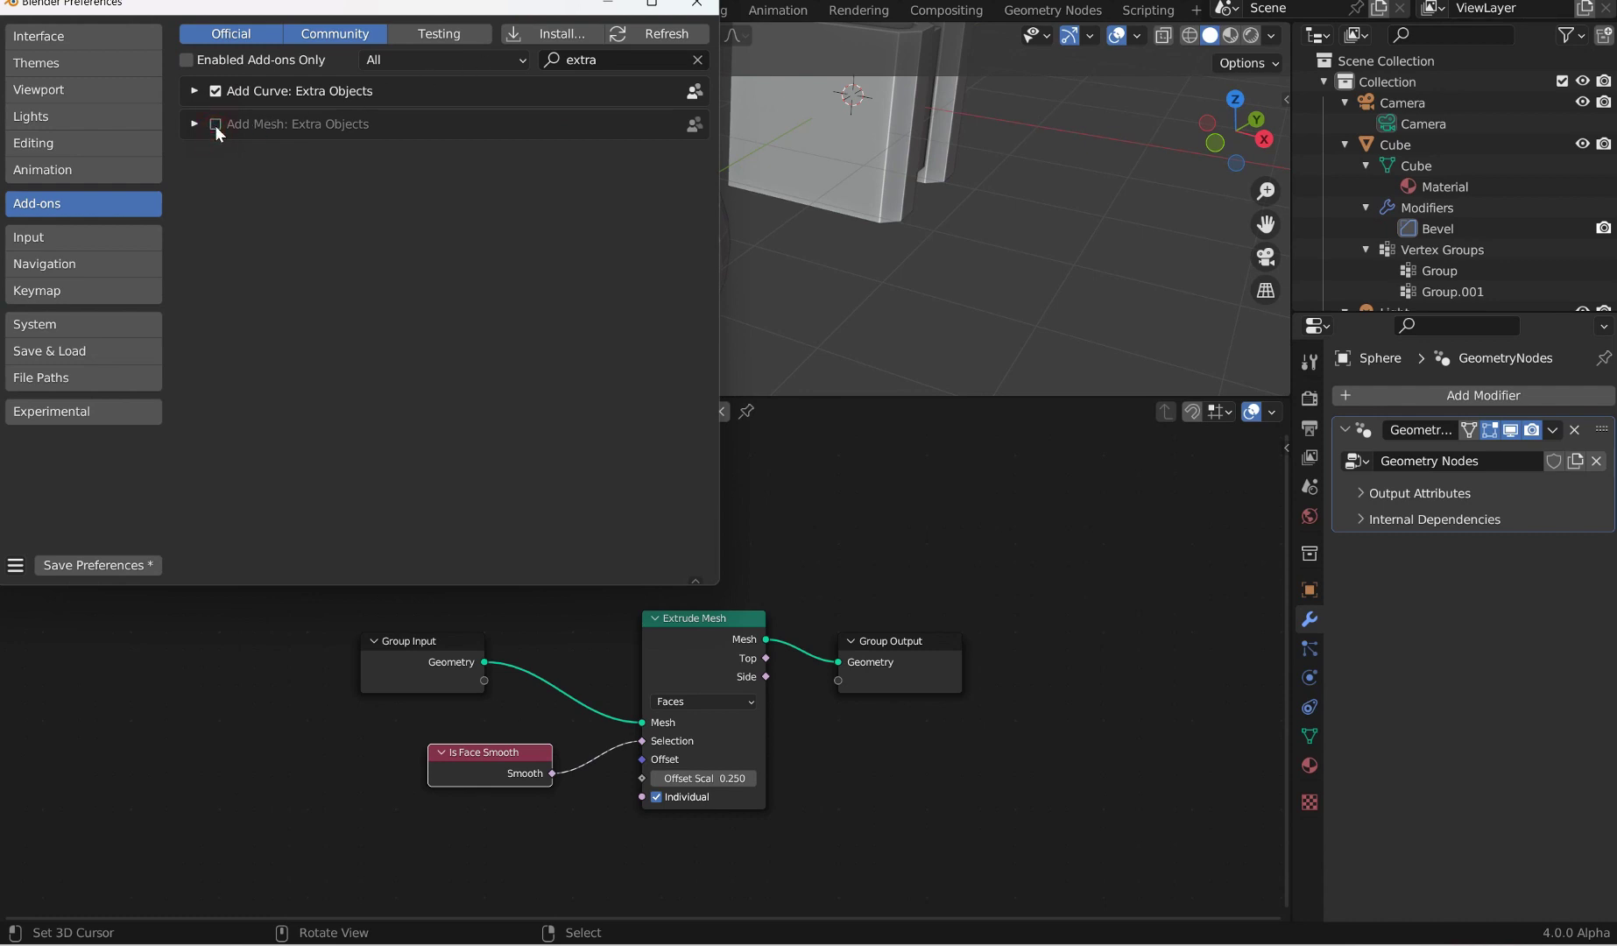
pyautogui.click(215, 124)
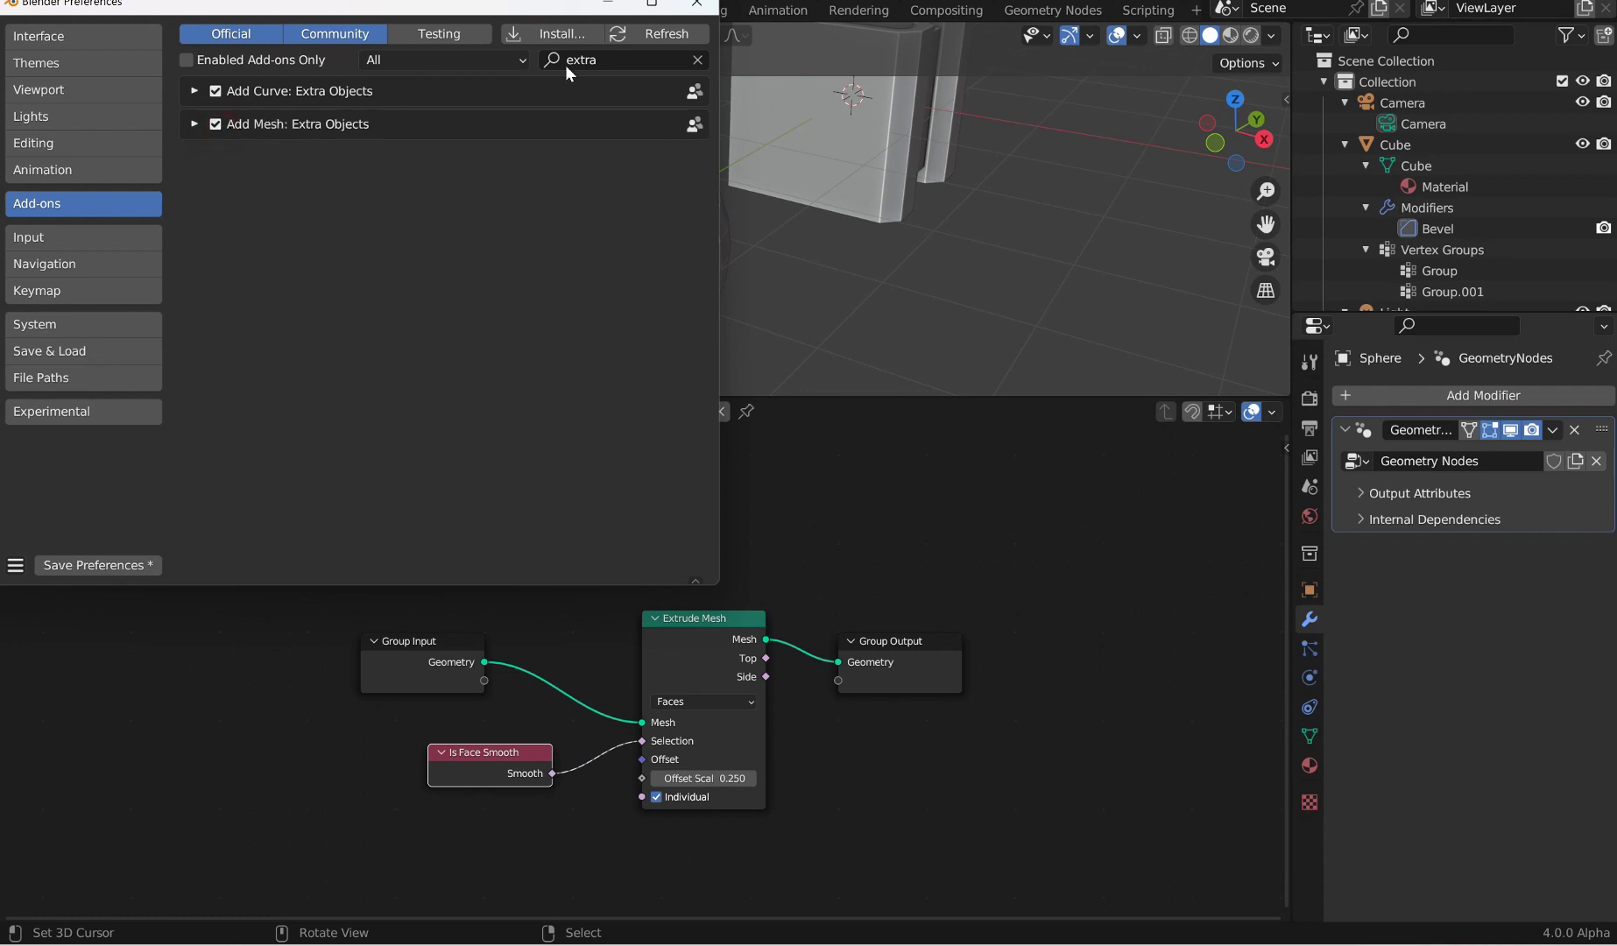
# Step: Close Preferences and browse the Add menu's curve types without adding anything
pyautogui.click(697, 4)
pyautogui.moveTo(776, 249); pyautogui.dragTo(750, 249, button='middle')
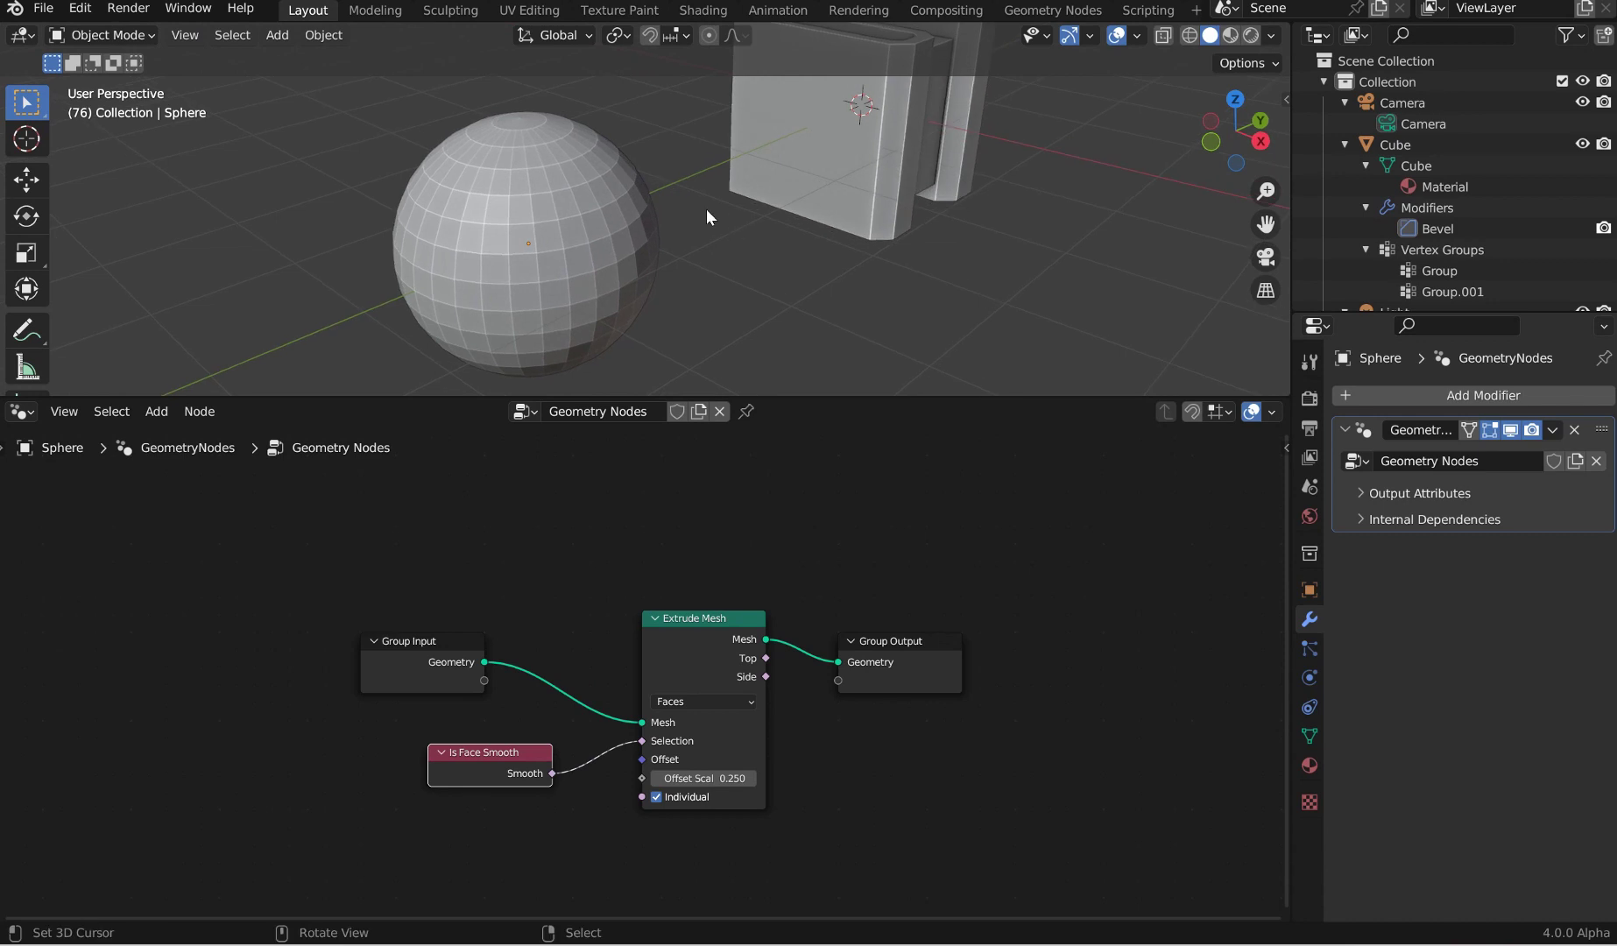
pyautogui.hotkey('shift', 'a')
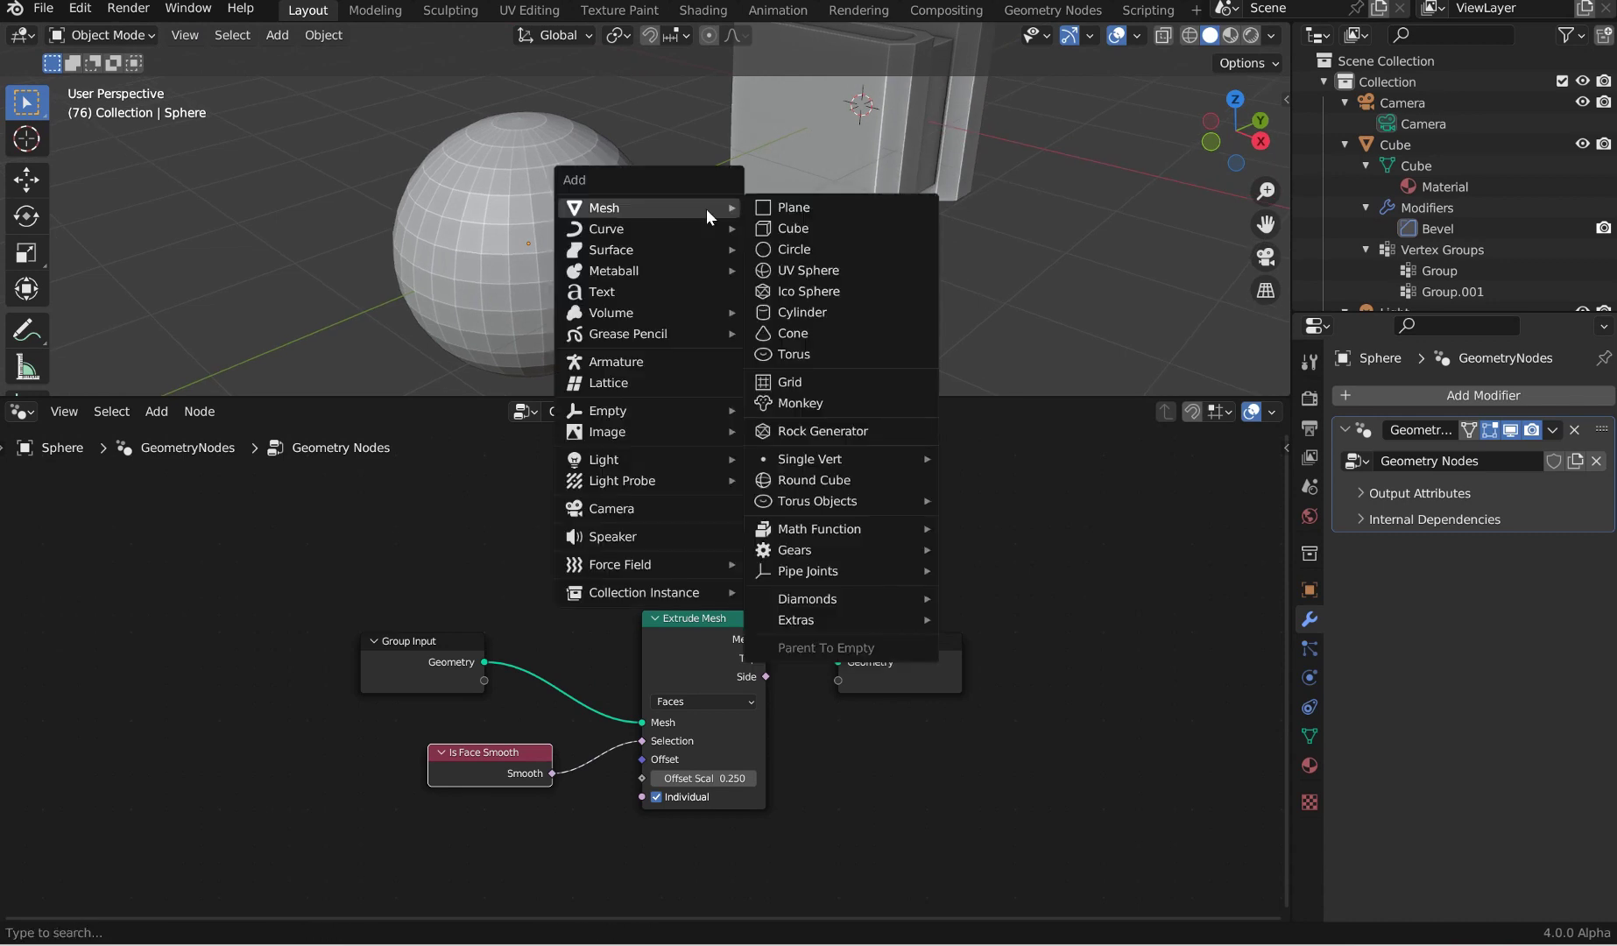
pyautogui.click(655, 233)
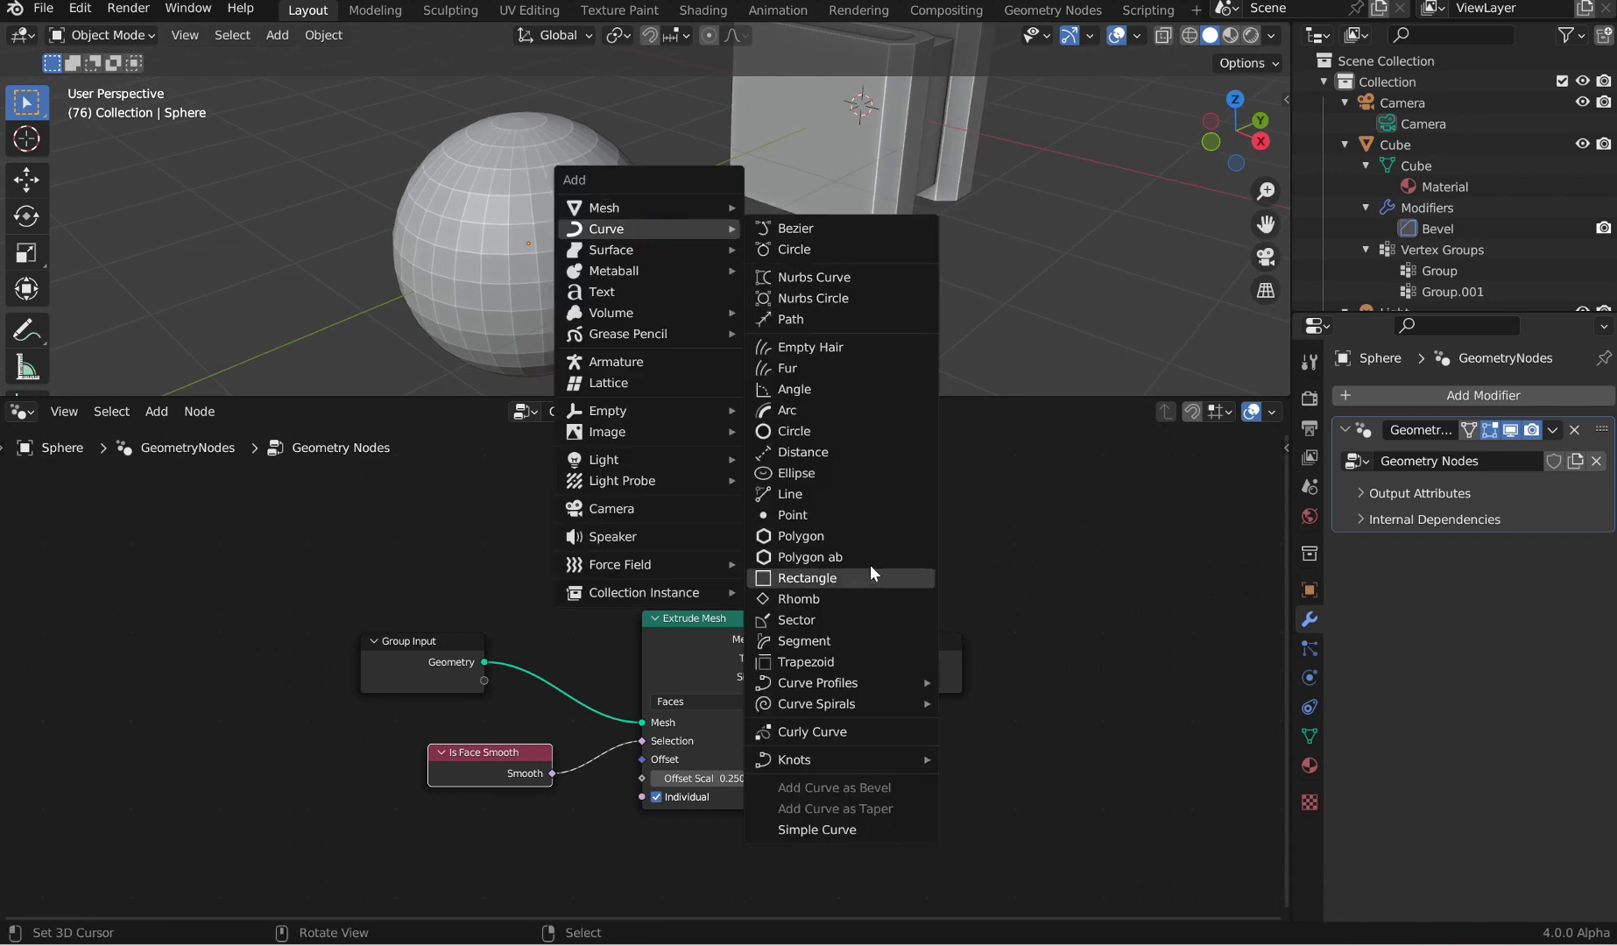
pyautogui.press('Escape')
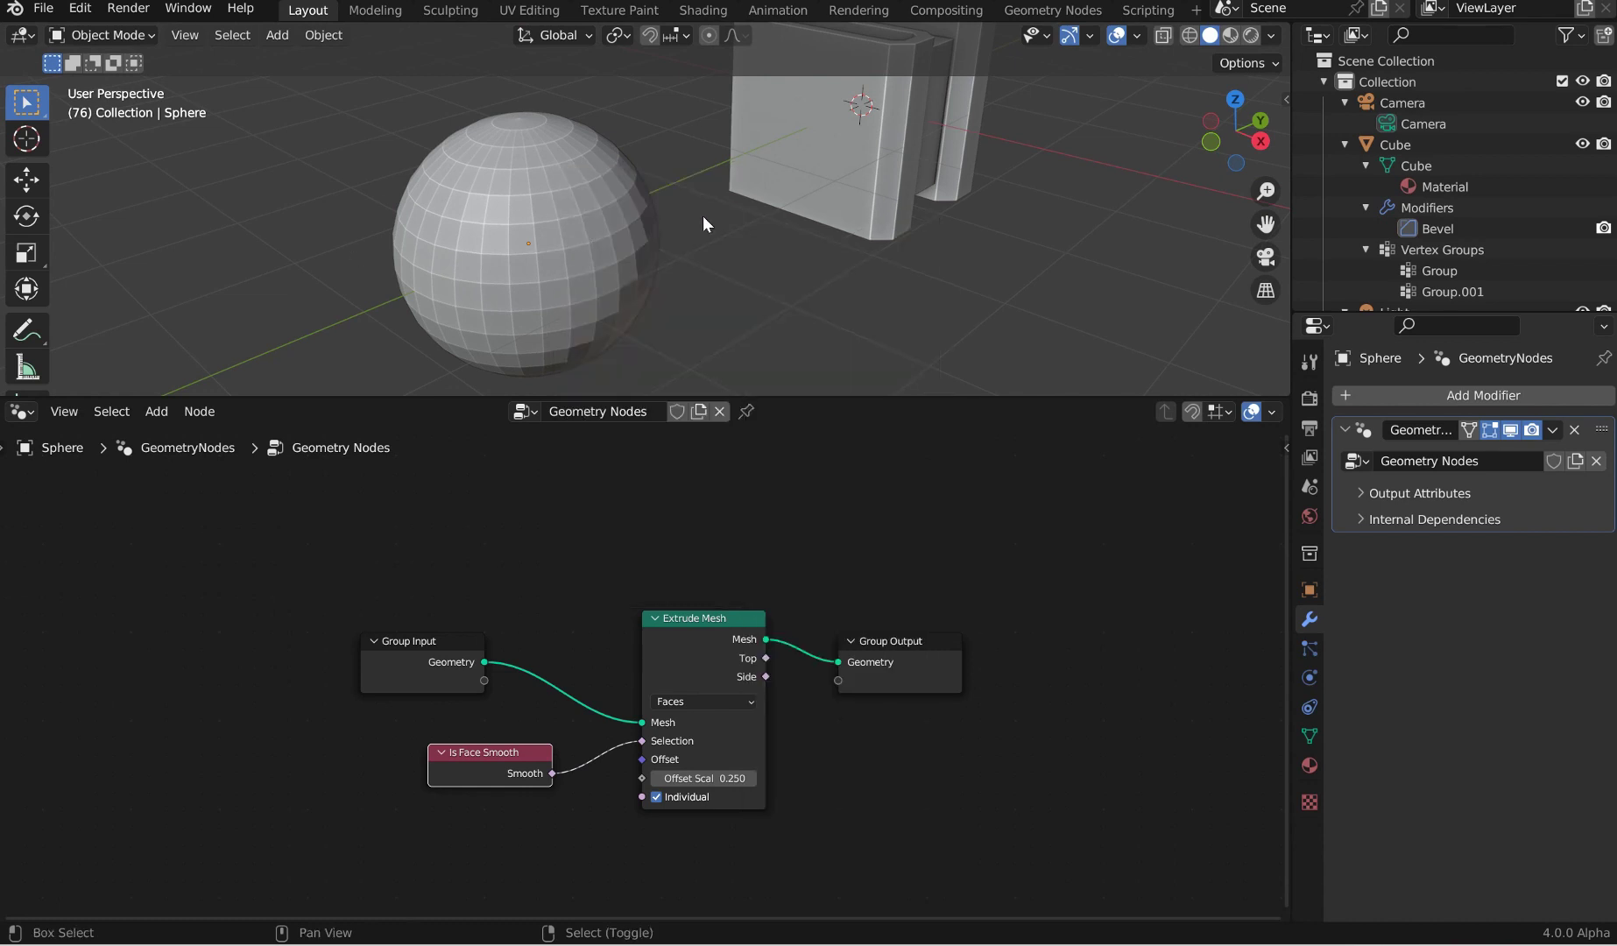
pyautogui.hotkey('shift', 'a')
pyautogui.click(655, 236)
pyautogui.press('Escape')
pyautogui.hotkey('shift', 'a')
pyautogui.write('poly')
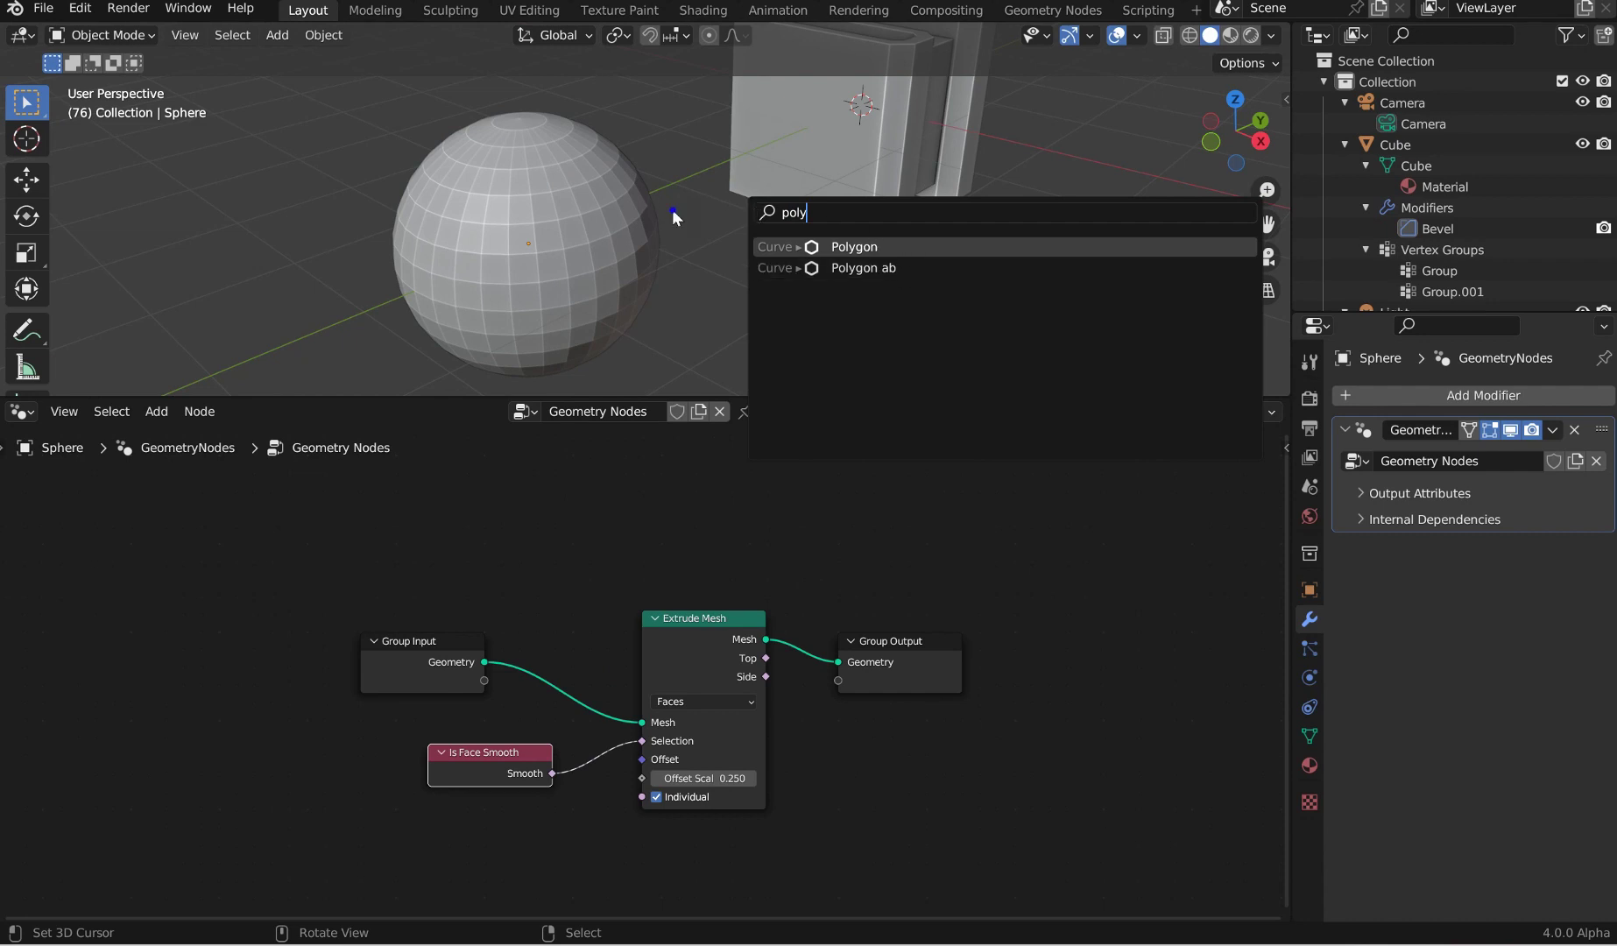
pyautogui.press('Escape')
# Step: Add a Rhomb curve, slide it along the X axis, and return to Object Mode
pyautogui.hotkey('shift', 'a')
pyautogui.write('cur')
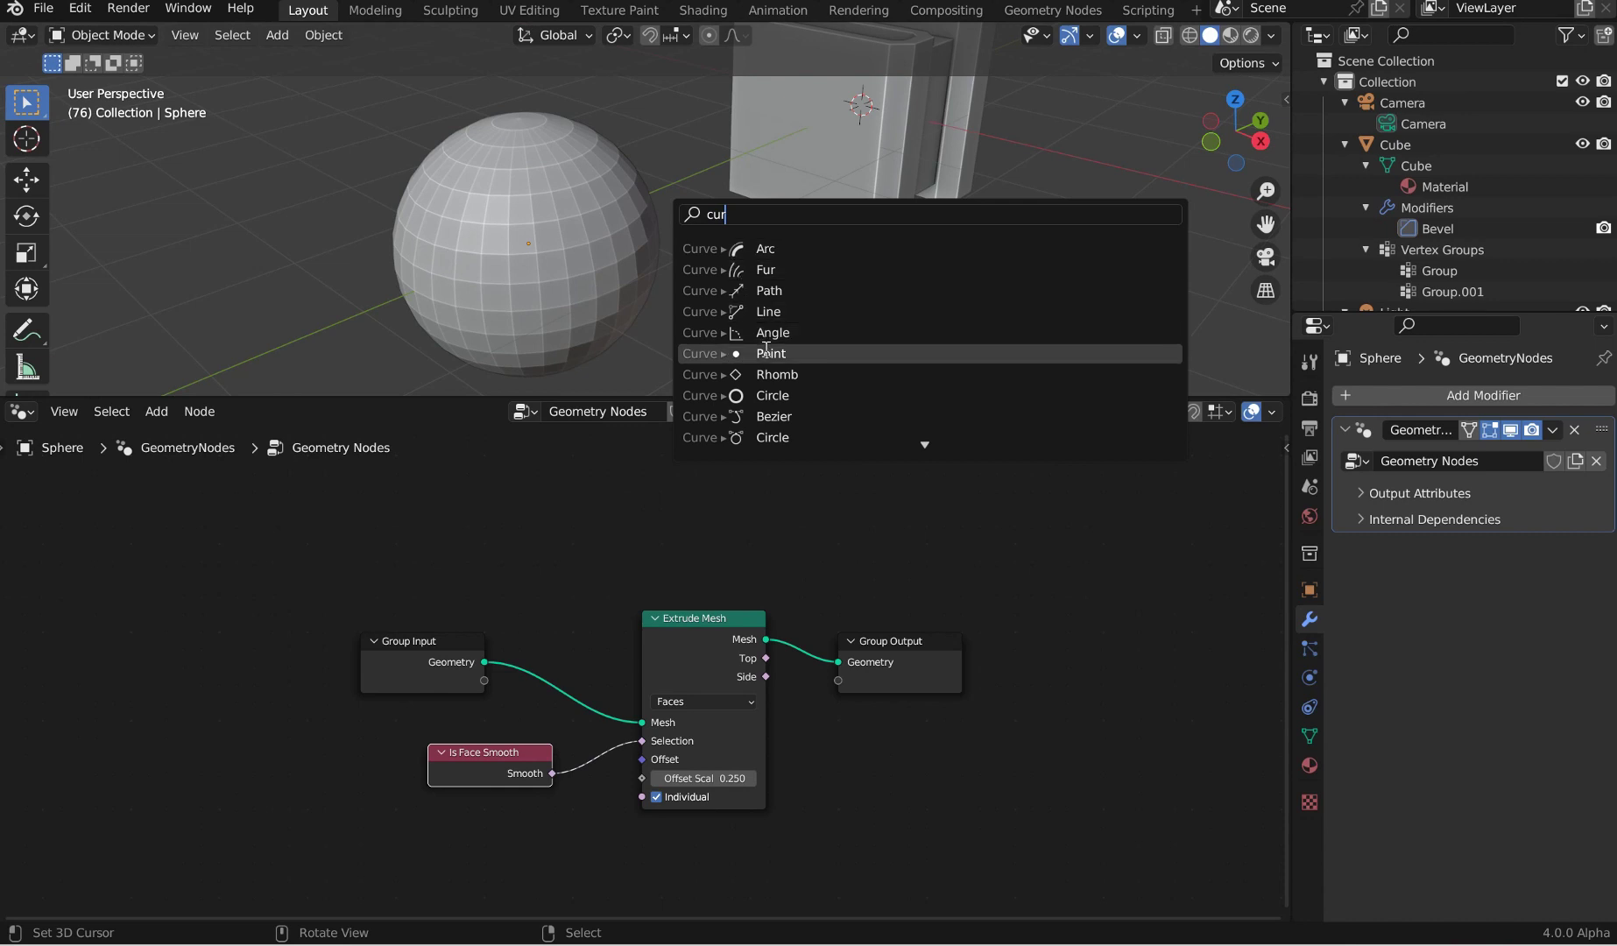
pyautogui.click(776, 376)
pyautogui.scroll(-4, 828, 235)
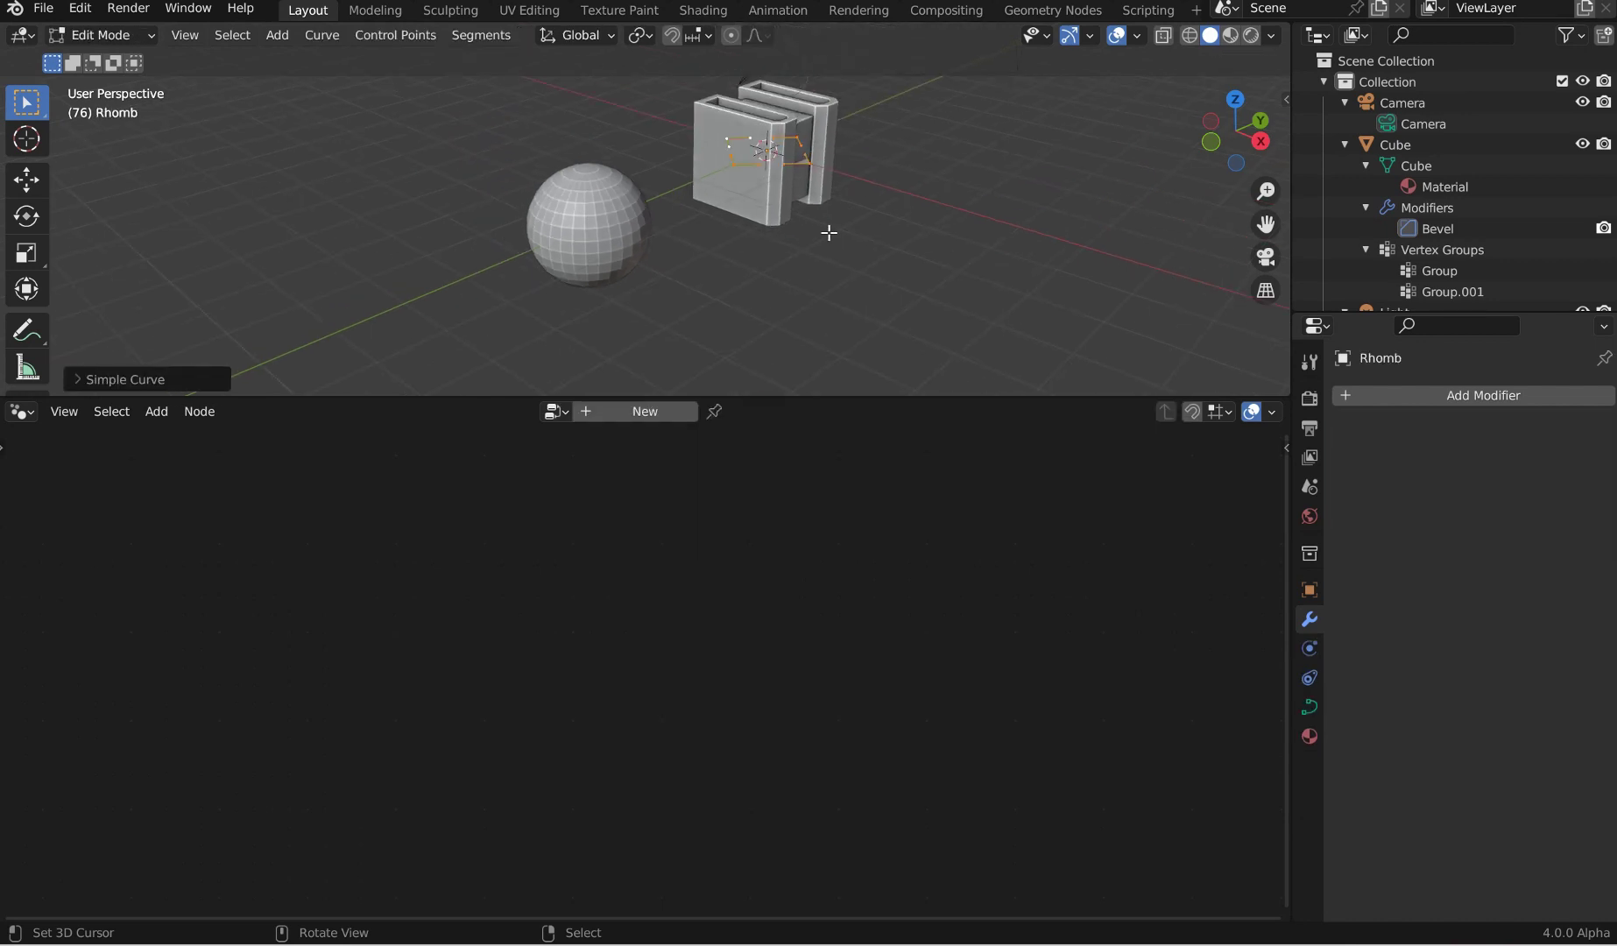
pyautogui.press('g')
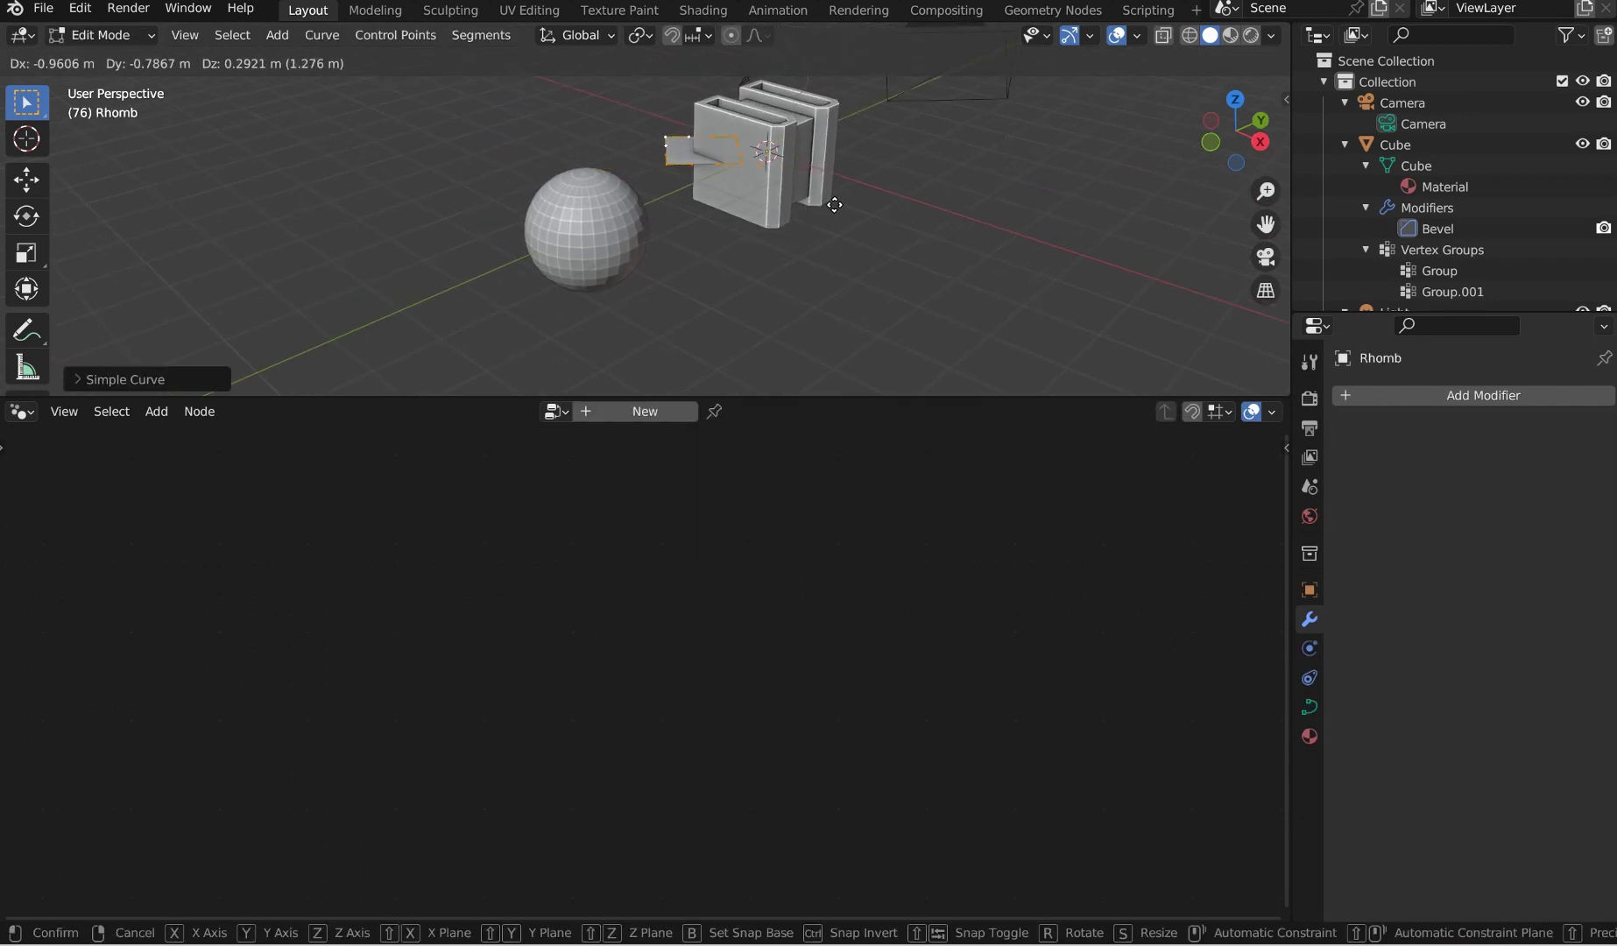
pyautogui.press('x')
pyautogui.click(747, 268)
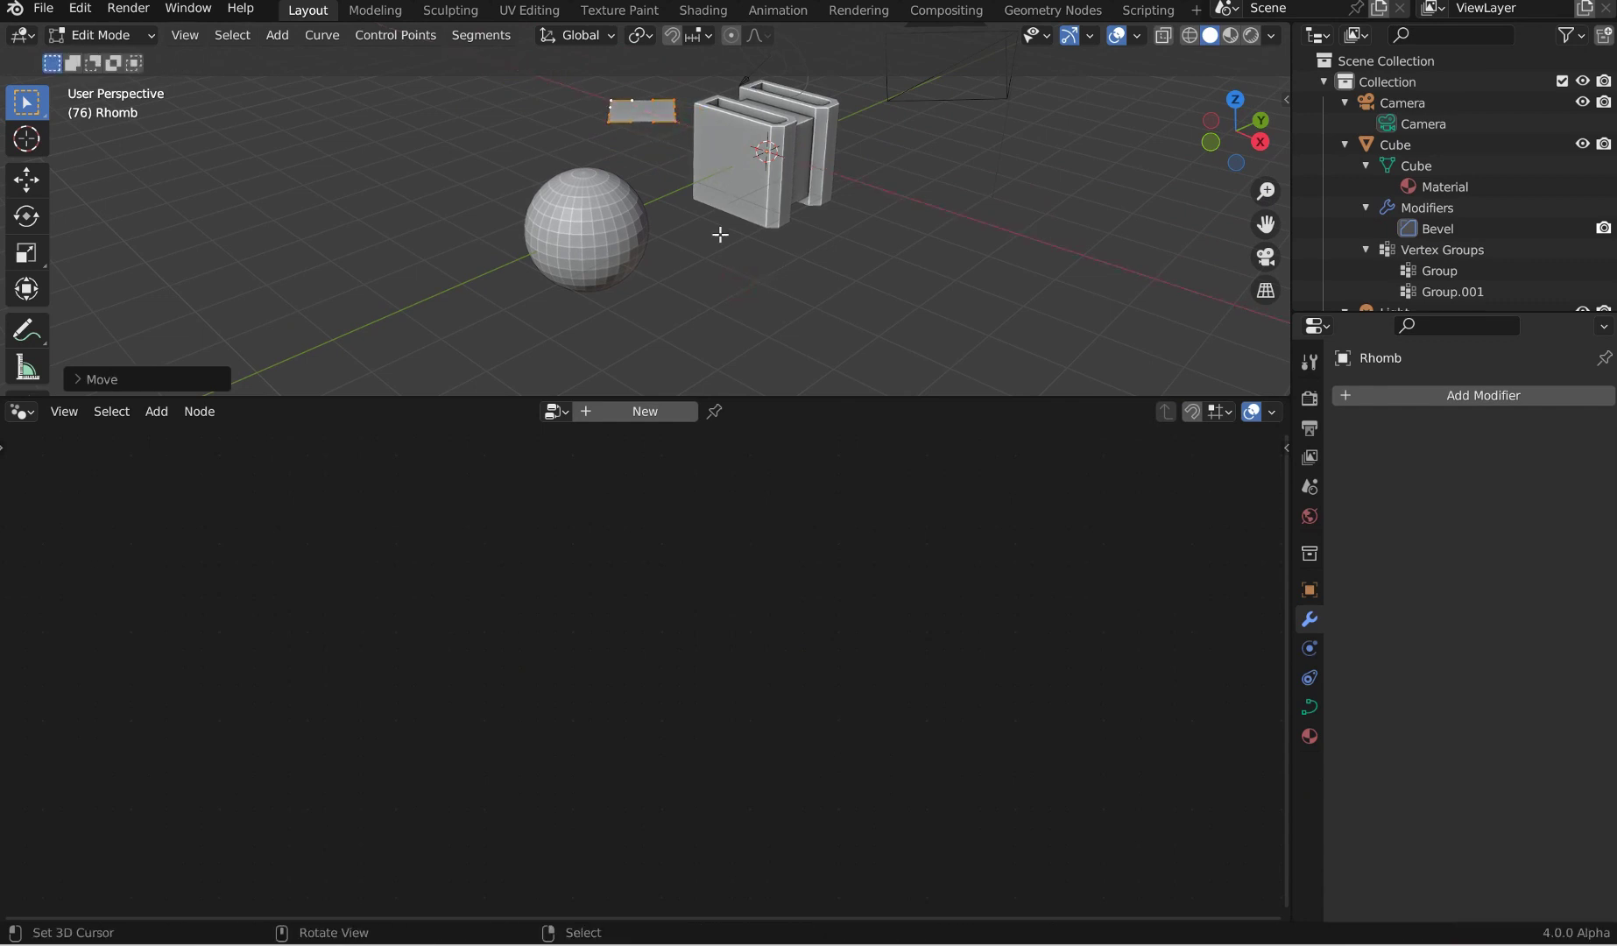
pyautogui.hotkey('ctrl', 'Tab')
pyautogui.click(577, 286)
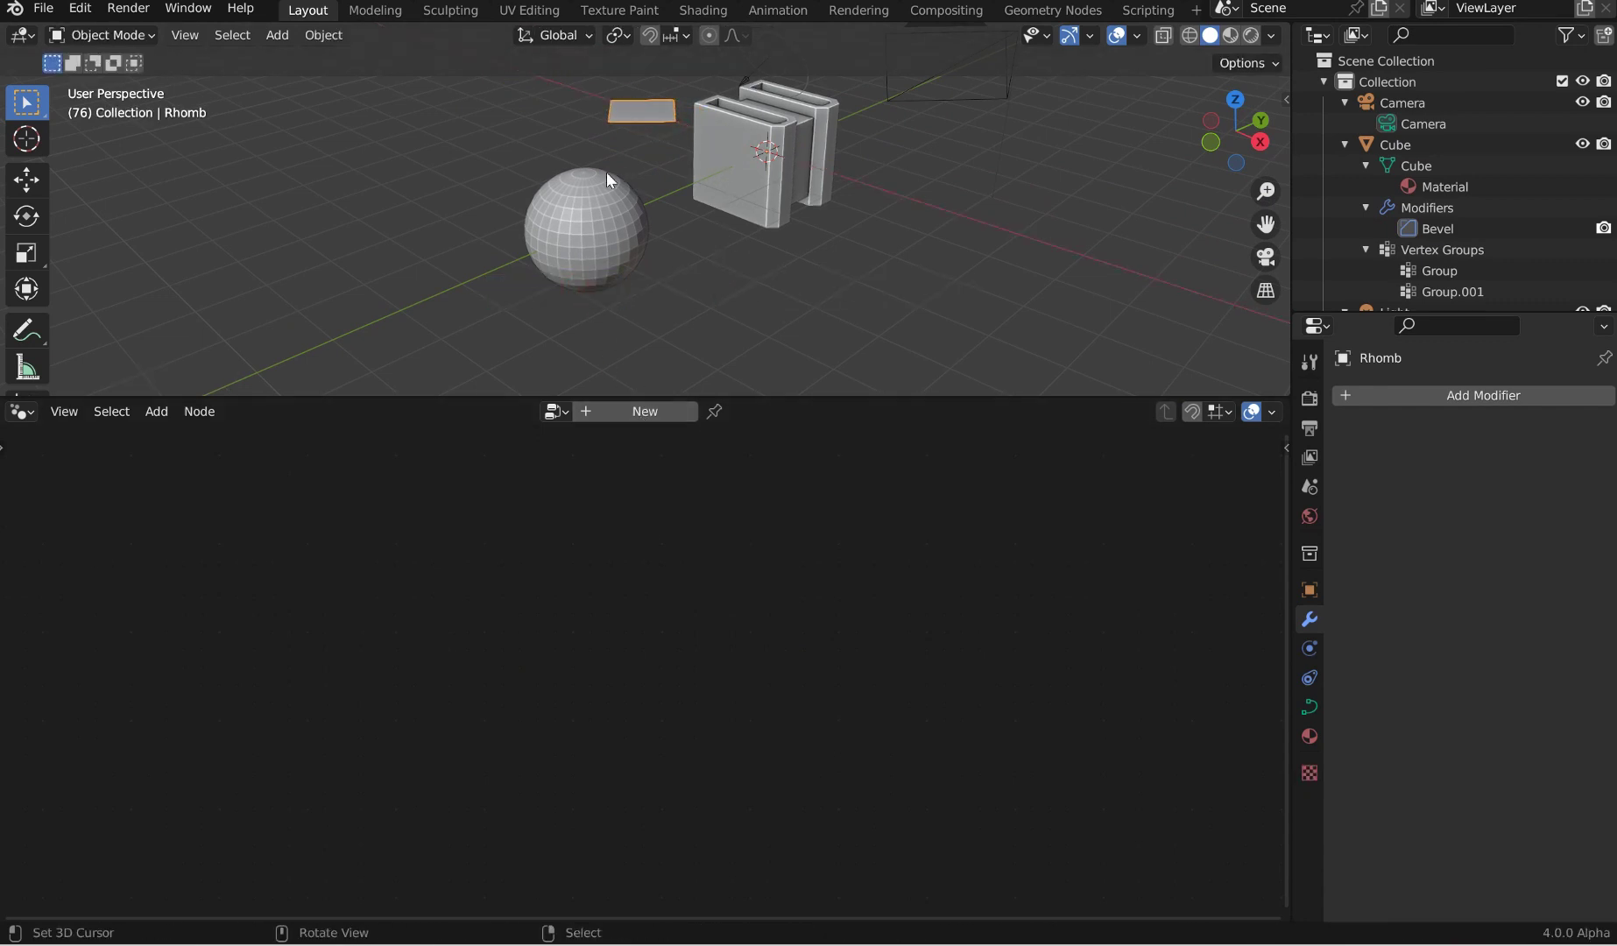
# Step: Move Group Output right and drop a Join Geometry node between Extrude Mesh and Group Output
pyautogui.click(607, 277)
pyautogui.scroll(2, 740, 531)
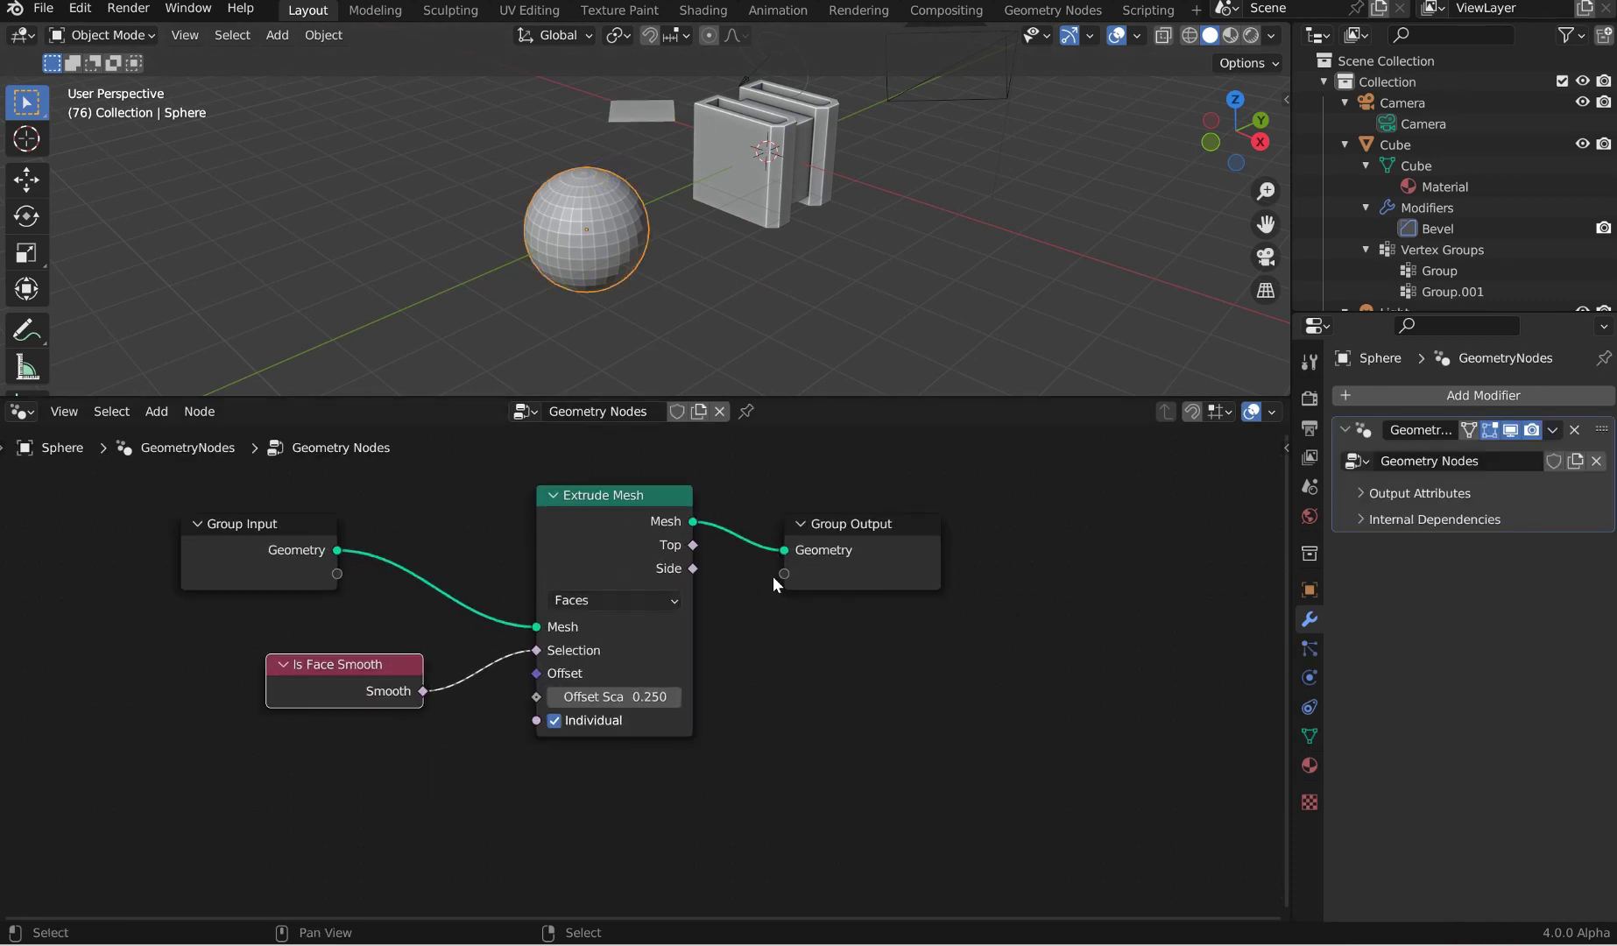
pyautogui.moveTo(810, 565); pyautogui.dragTo(1114, 542)
pyautogui.hotkey('shift', 'a')
pyautogui.write('join')
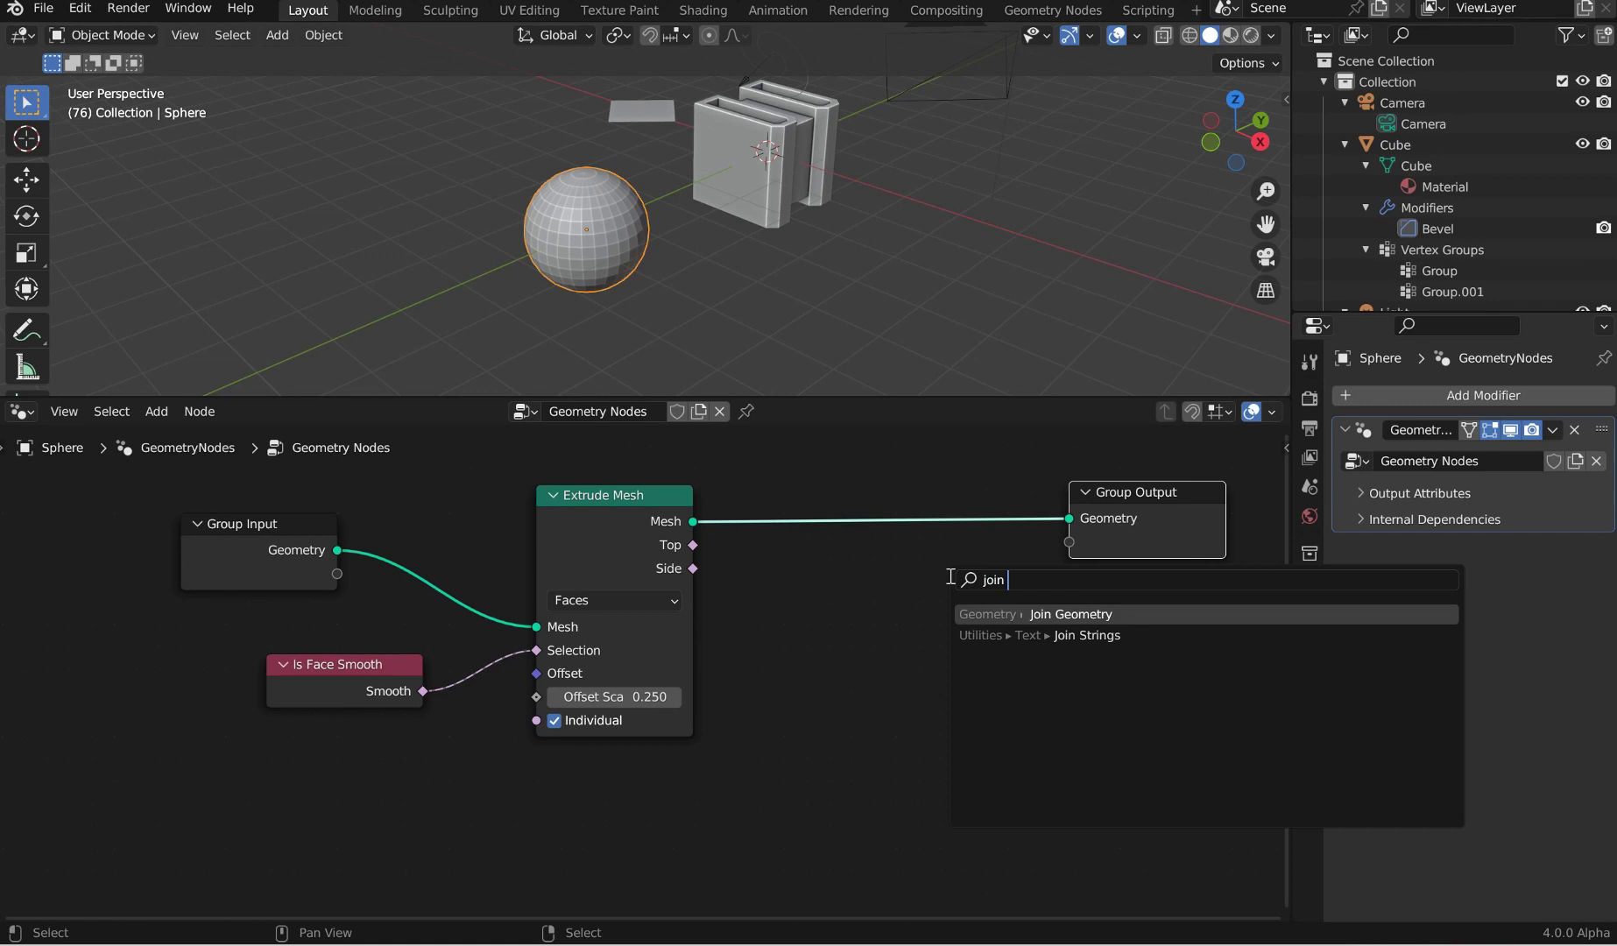
pyautogui.click(1099, 613)
pyautogui.click(903, 605)
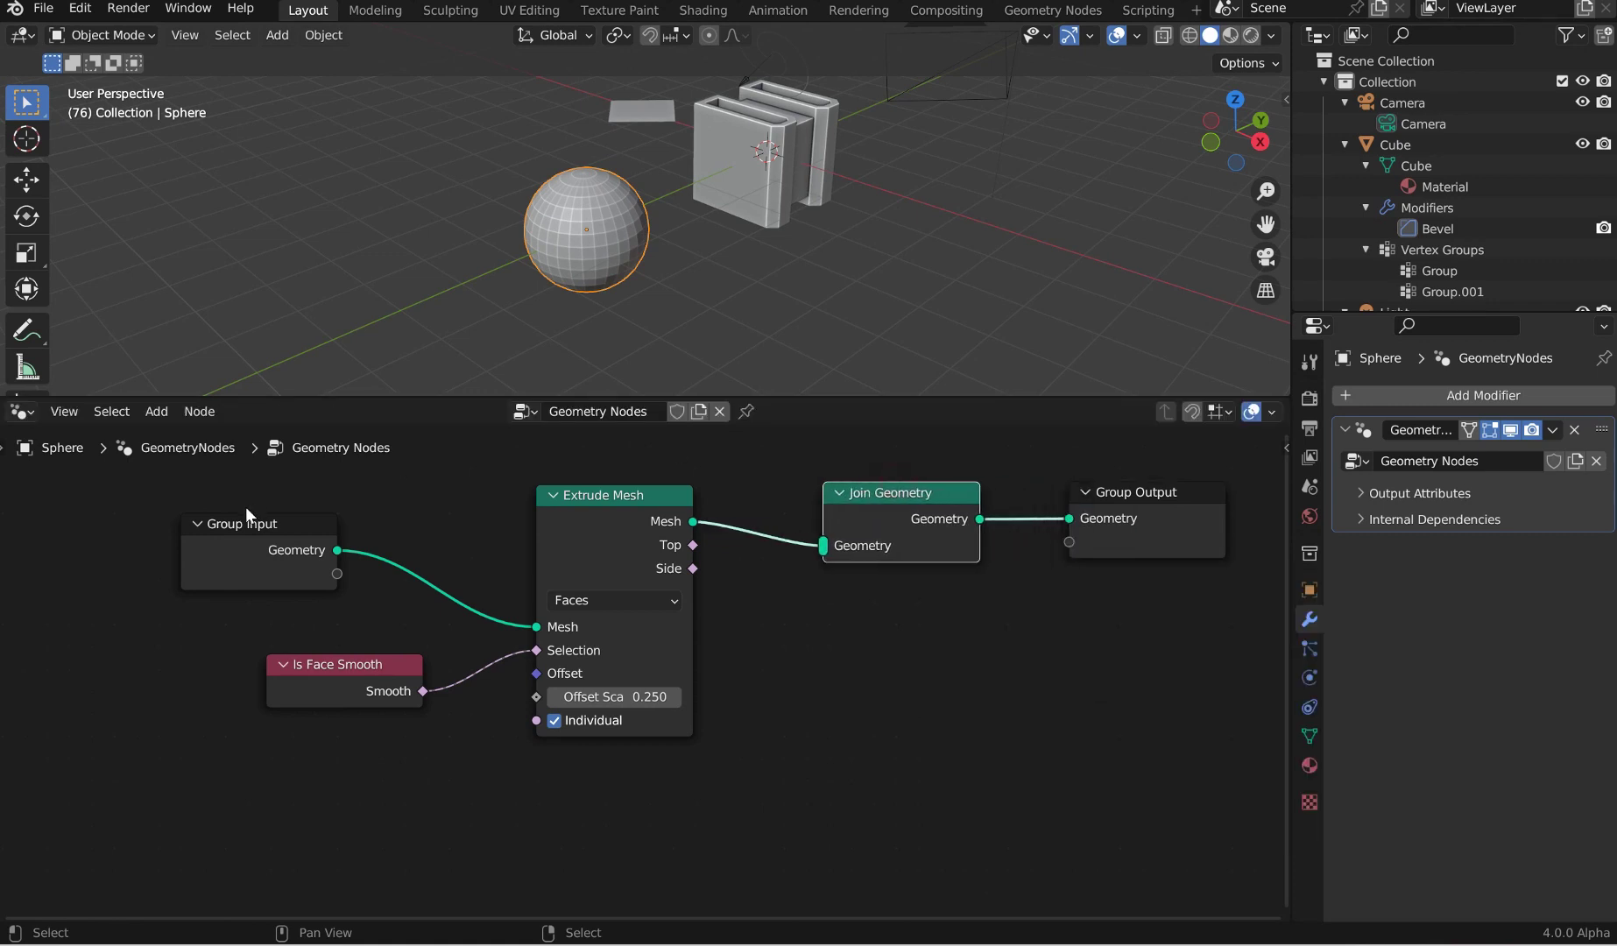
pyautogui.keyDown('alt'); pyautogui.moveTo(246, 522); pyautogui.dragTo(281, 505); pyautogui.keyUp('alt')
pyautogui.moveTo(372, 532); pyautogui.dragTo(536, 627)
# Step: Enable Node Arrange, Node Presets and Node Wrangler, then link Group Input Geometry to Join Geometry
pyautogui.click(81, 10)
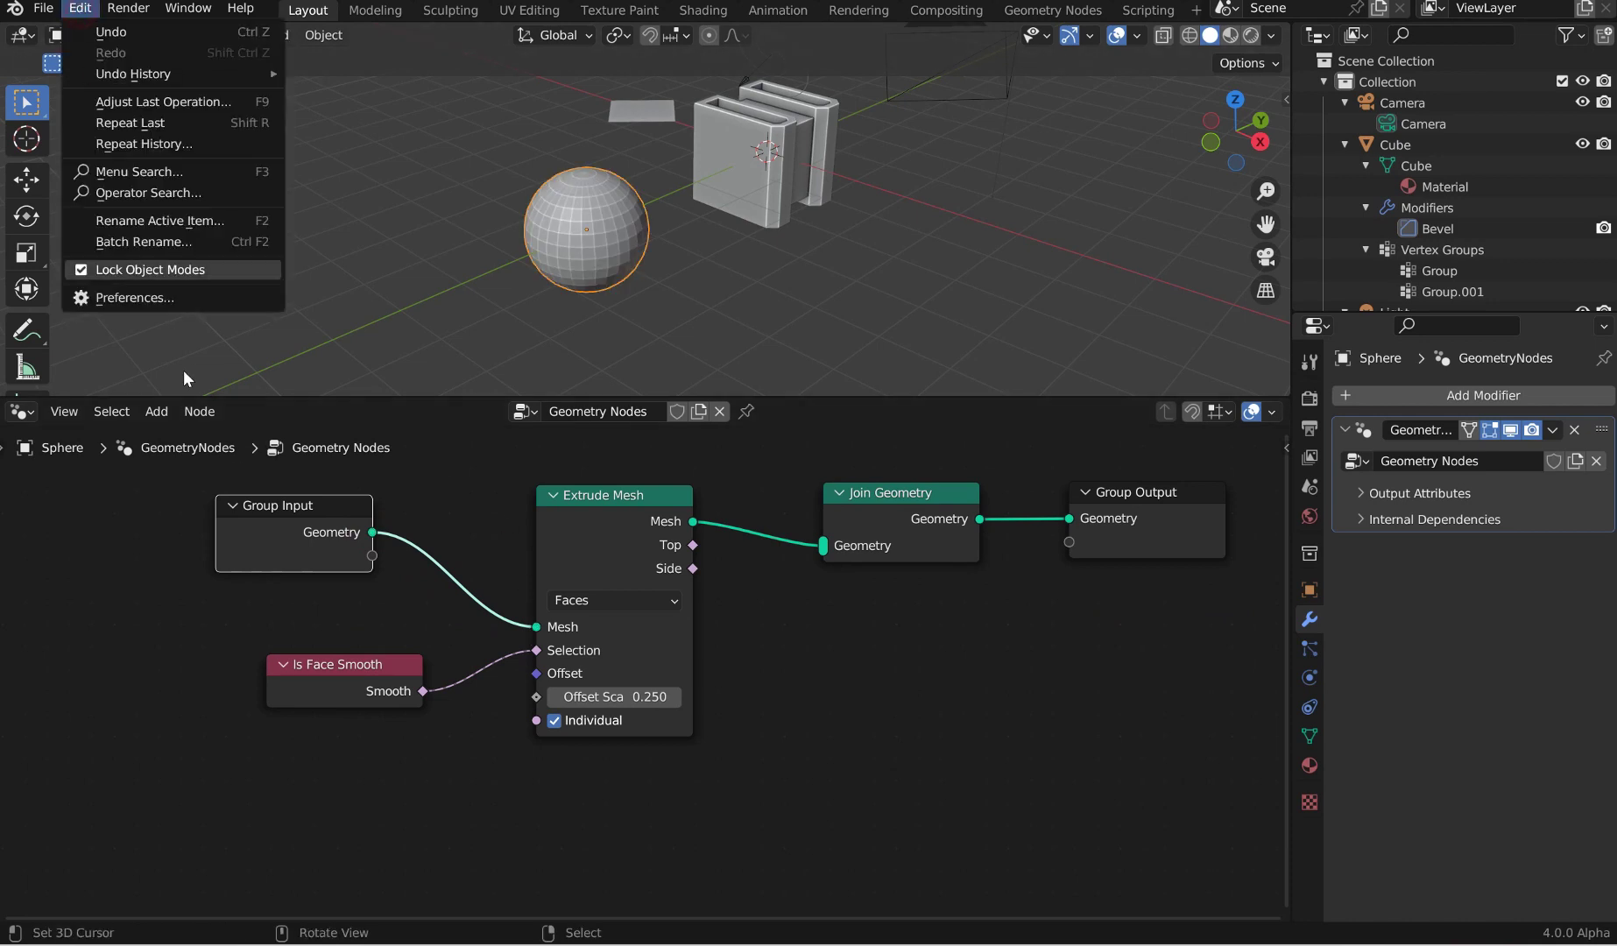
pyautogui.click(190, 302)
pyautogui.click(698, 64)
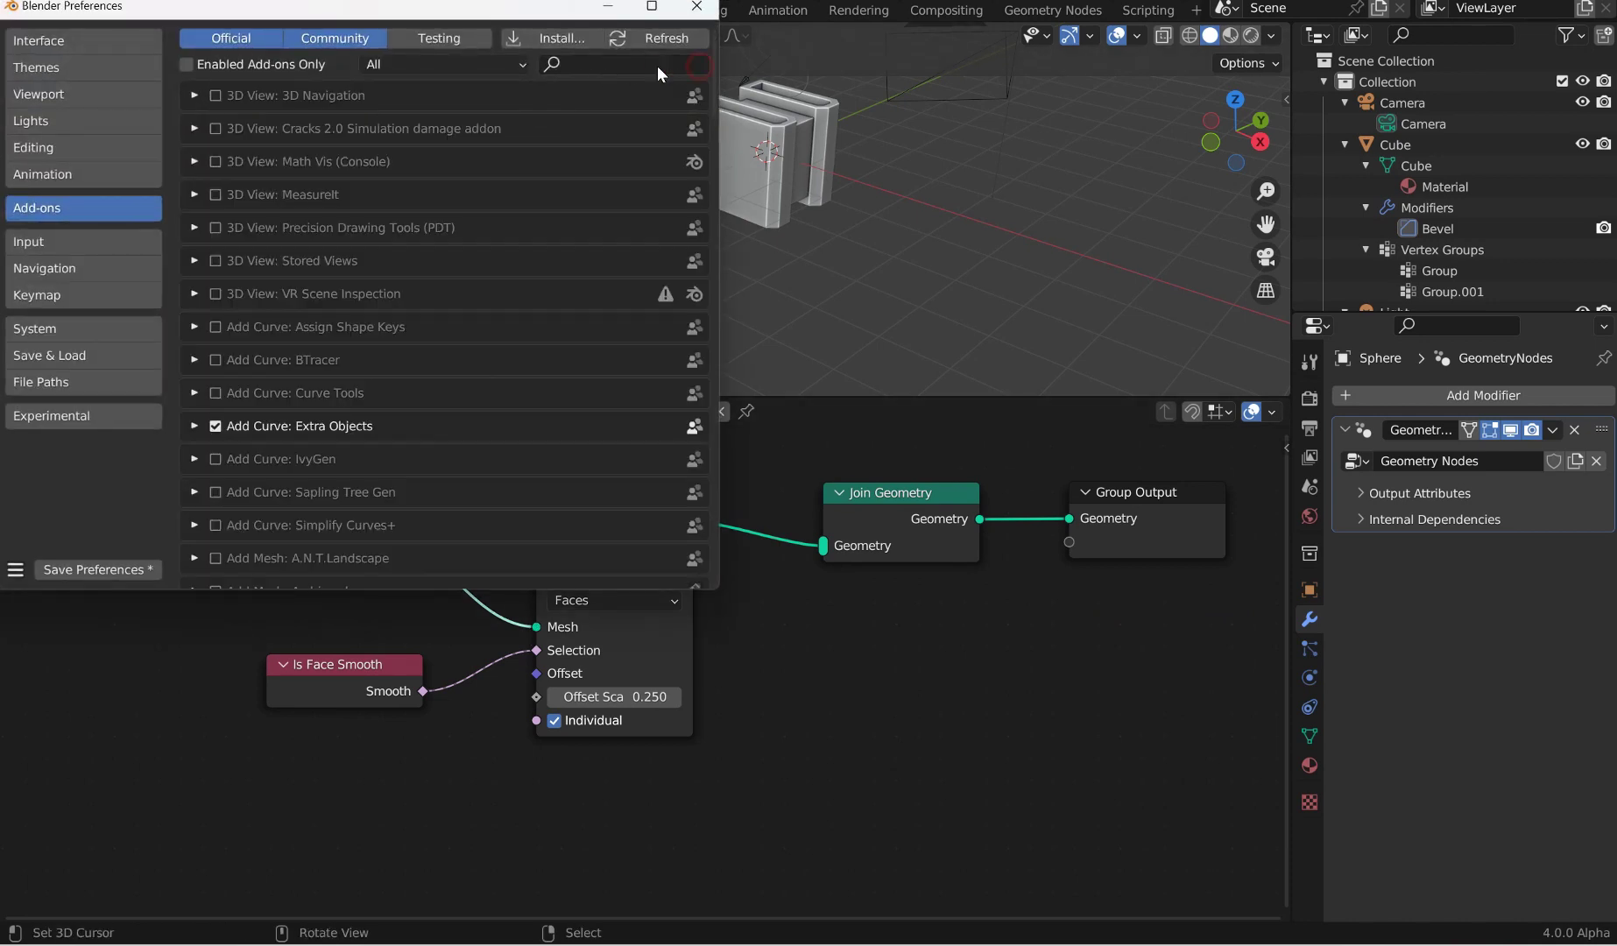
pyautogui.click(614, 64)
pyautogui.write('node')
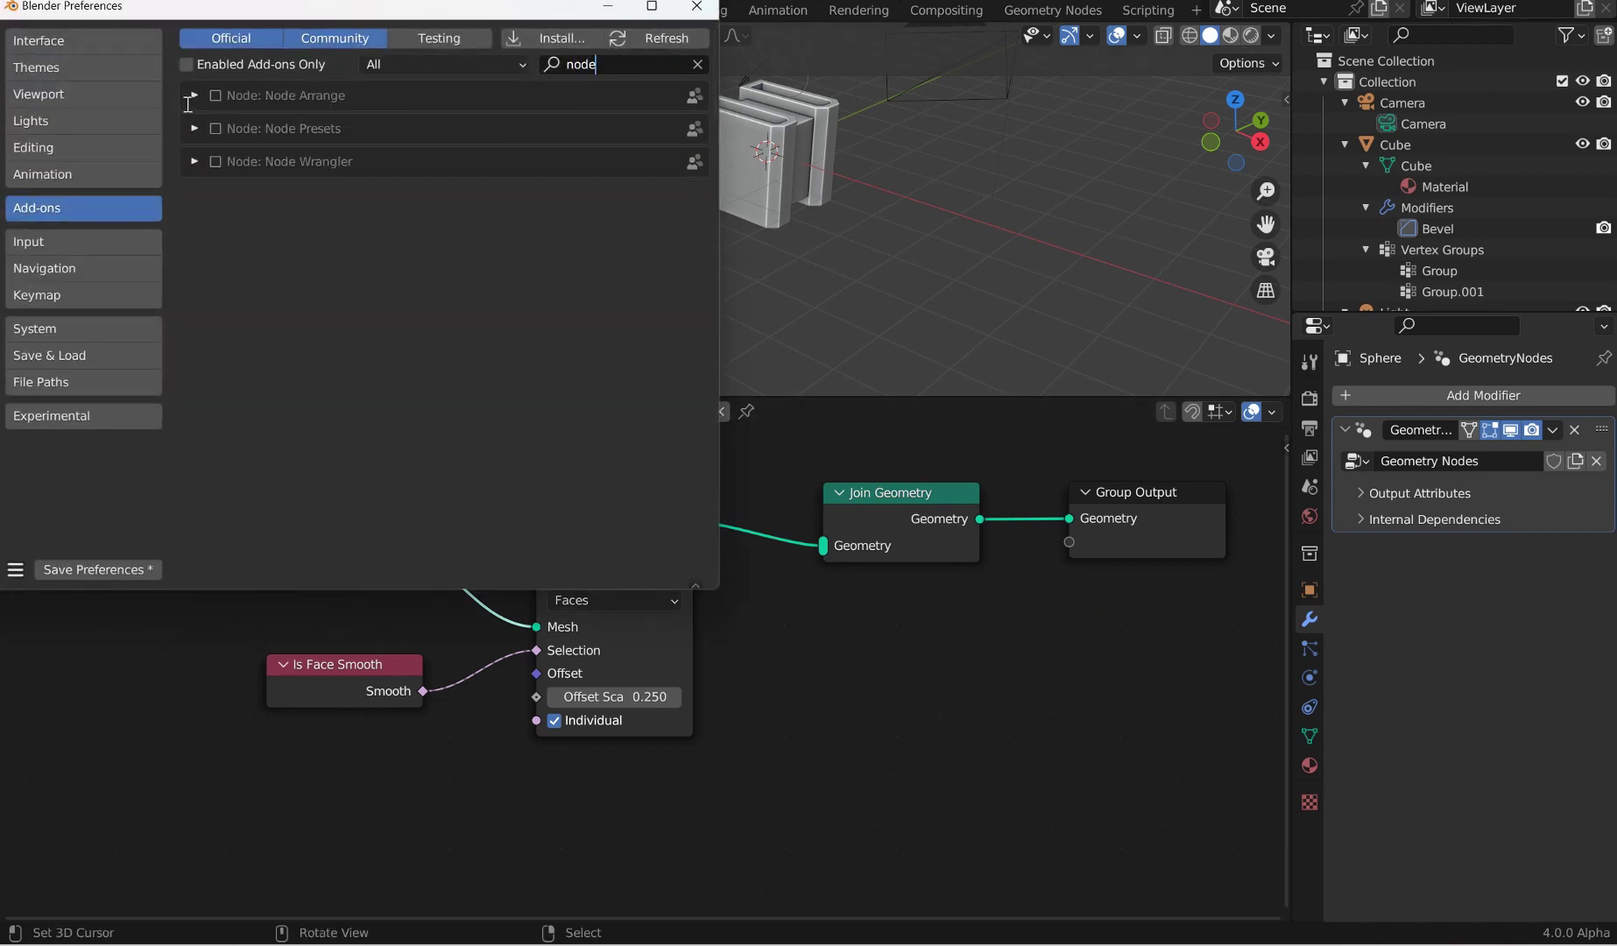
pyautogui.click(216, 95)
pyautogui.click(216, 128)
pyautogui.click(216, 162)
pyautogui.click(696, 7)
pyautogui.keyDown('alt'); pyautogui.moveTo(304, 553); pyautogui.dragTo(839, 519, button='right'); pyautogui.keyUp('alt')
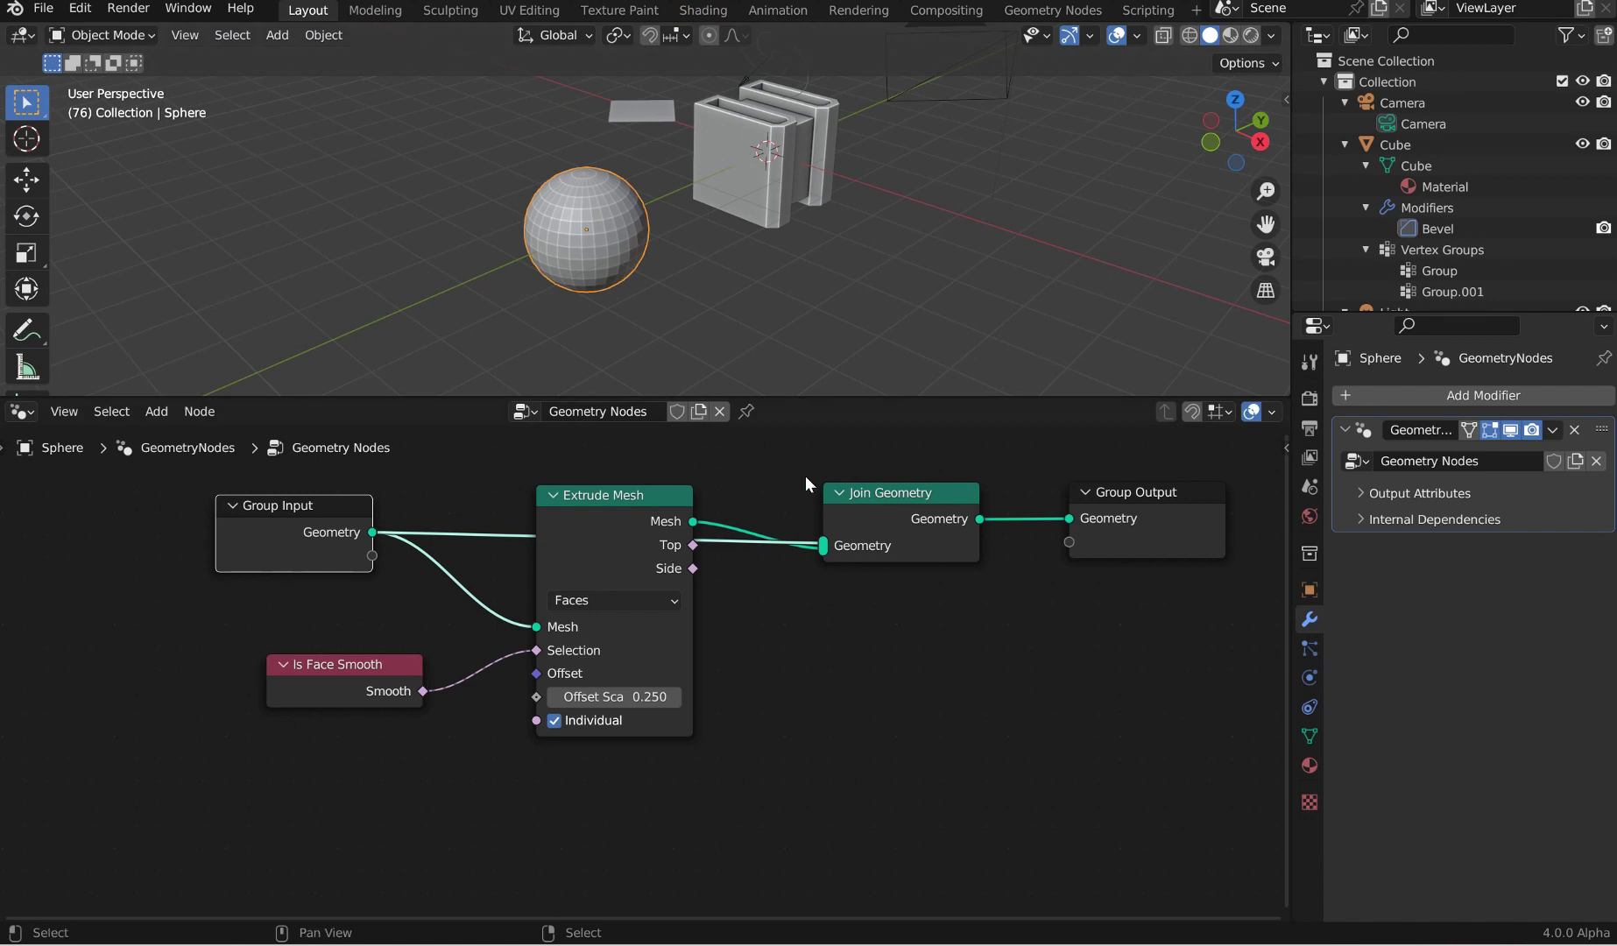
# Step: Spread out the Extrude Mesh, Is Face Smooth, Group Input, Join Geometry and Group Output nodes
pyautogui.moveTo(625, 524); pyautogui.dragTo(640, 665)
pyautogui.moveTo(408, 666); pyautogui.dragTo(368, 741)
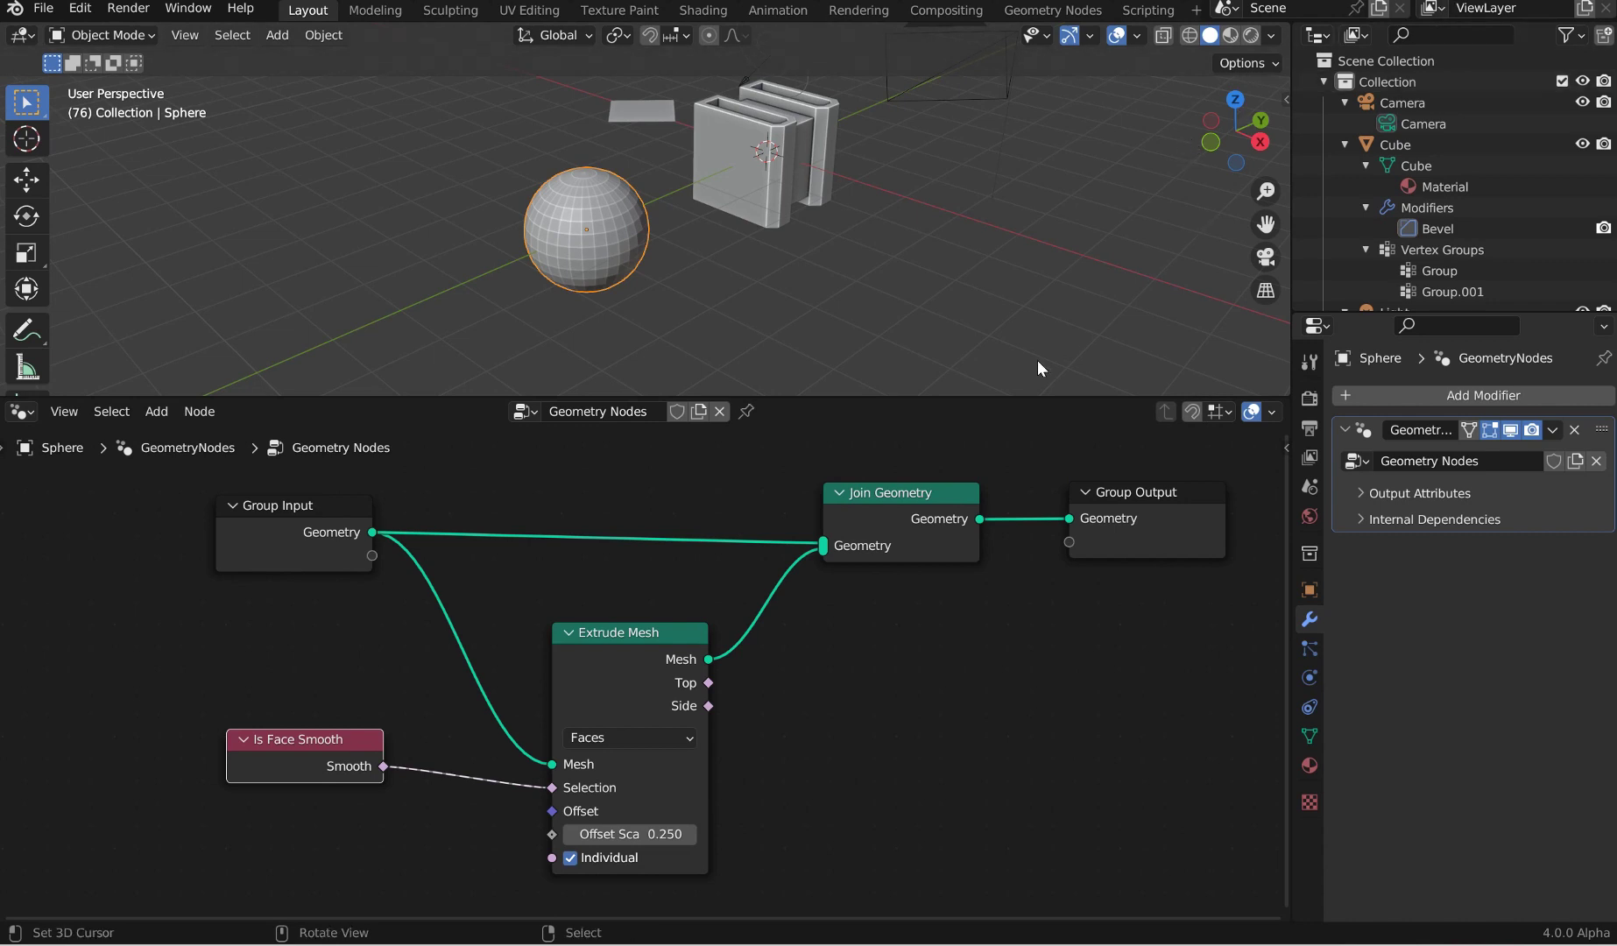
pyautogui.moveTo(1000, 461); pyautogui.dragTo(847, 481, button='middle')
pyautogui.moveTo(946, 515); pyautogui.dragTo(1031, 463)
pyautogui.moveTo(131, 528); pyautogui.dragTo(98, 474)
pyautogui.moveTo(139, 752); pyautogui.dragTo(90, 693)
pyautogui.moveTo(456, 663); pyautogui.dragTo(374, 615)
pyautogui.moveTo(759, 514); pyautogui.dragTo(744, 618)
pyautogui.moveTo(1113, 656); pyautogui.dragTo(962, 633)
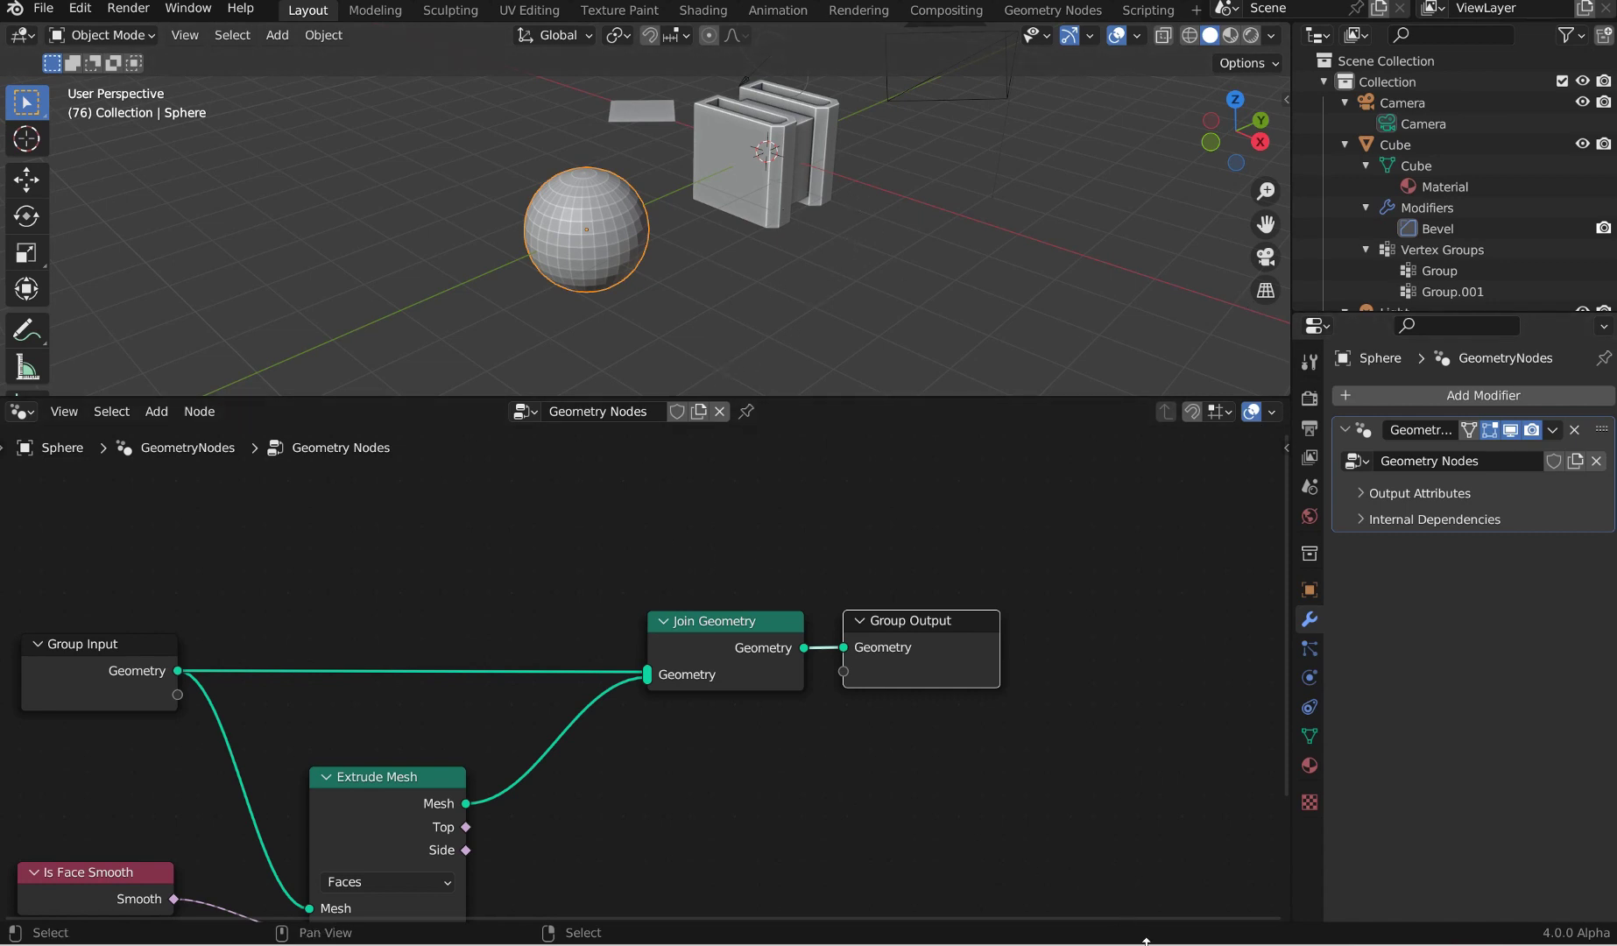
# Step: Fine-tune the positions of Group Output, Join Geometry and Is Face Smooth in the layout
pyautogui.moveTo(1128, 945)
pyautogui.scroll(3, 753, 685)
pyautogui.scroll(-1, 980, 583)
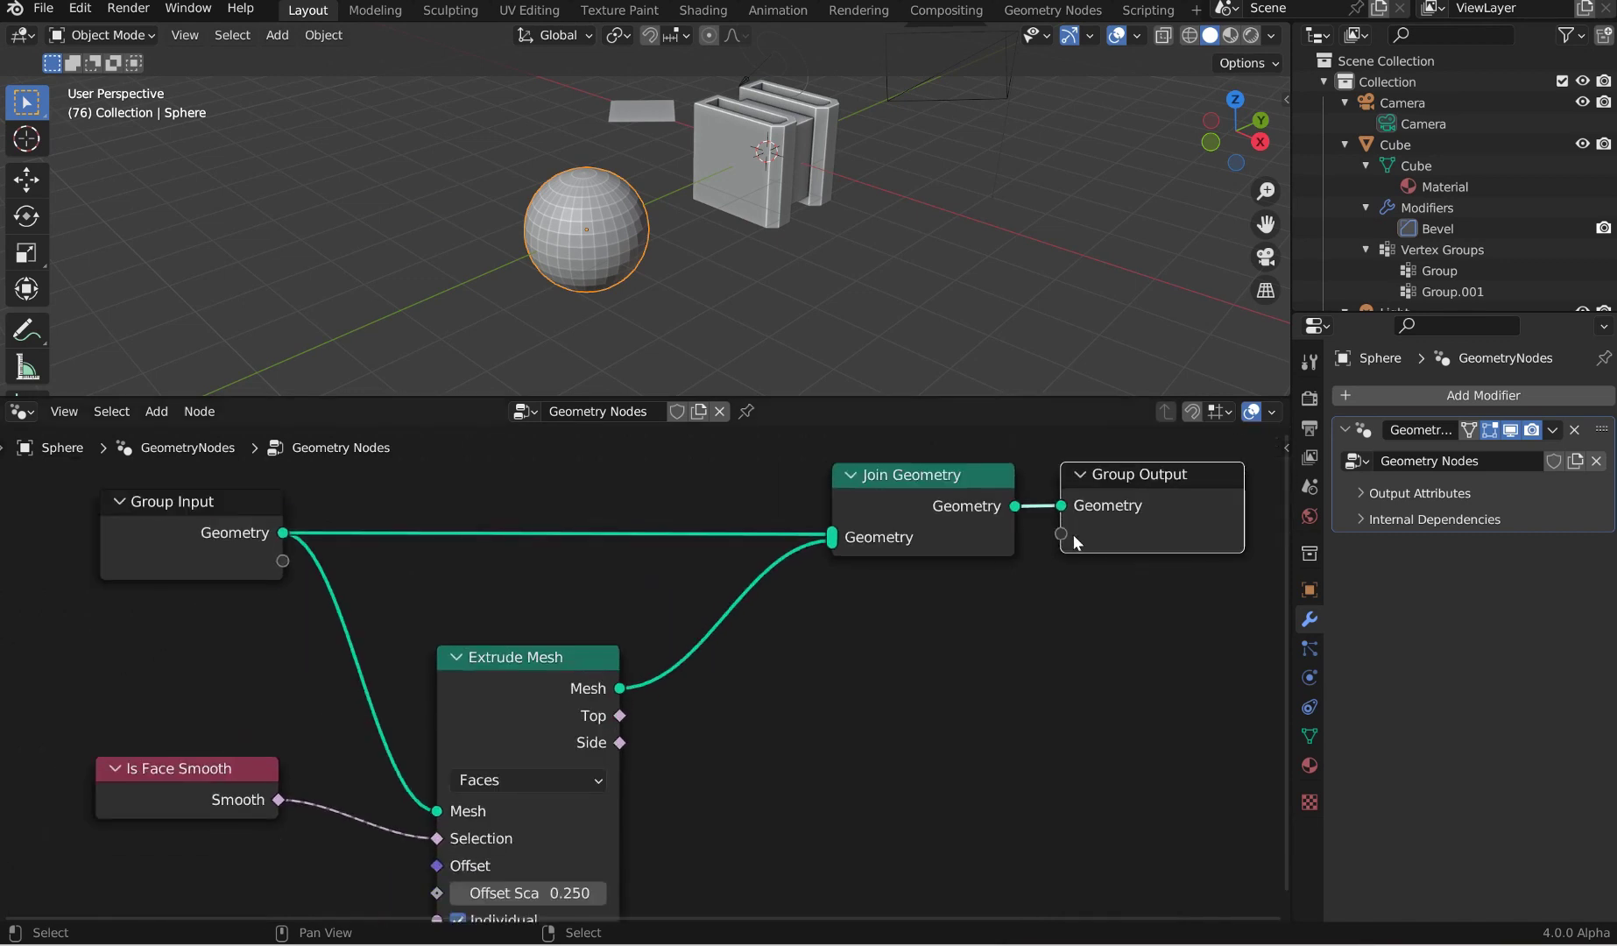
pyautogui.moveTo(1143, 500)
pyautogui.mouseDown()
pyautogui.moveTo(1202, 431)
pyautogui.moveTo(1197, 474)
pyautogui.moveTo(1132, 497)
pyautogui.mouseUp()
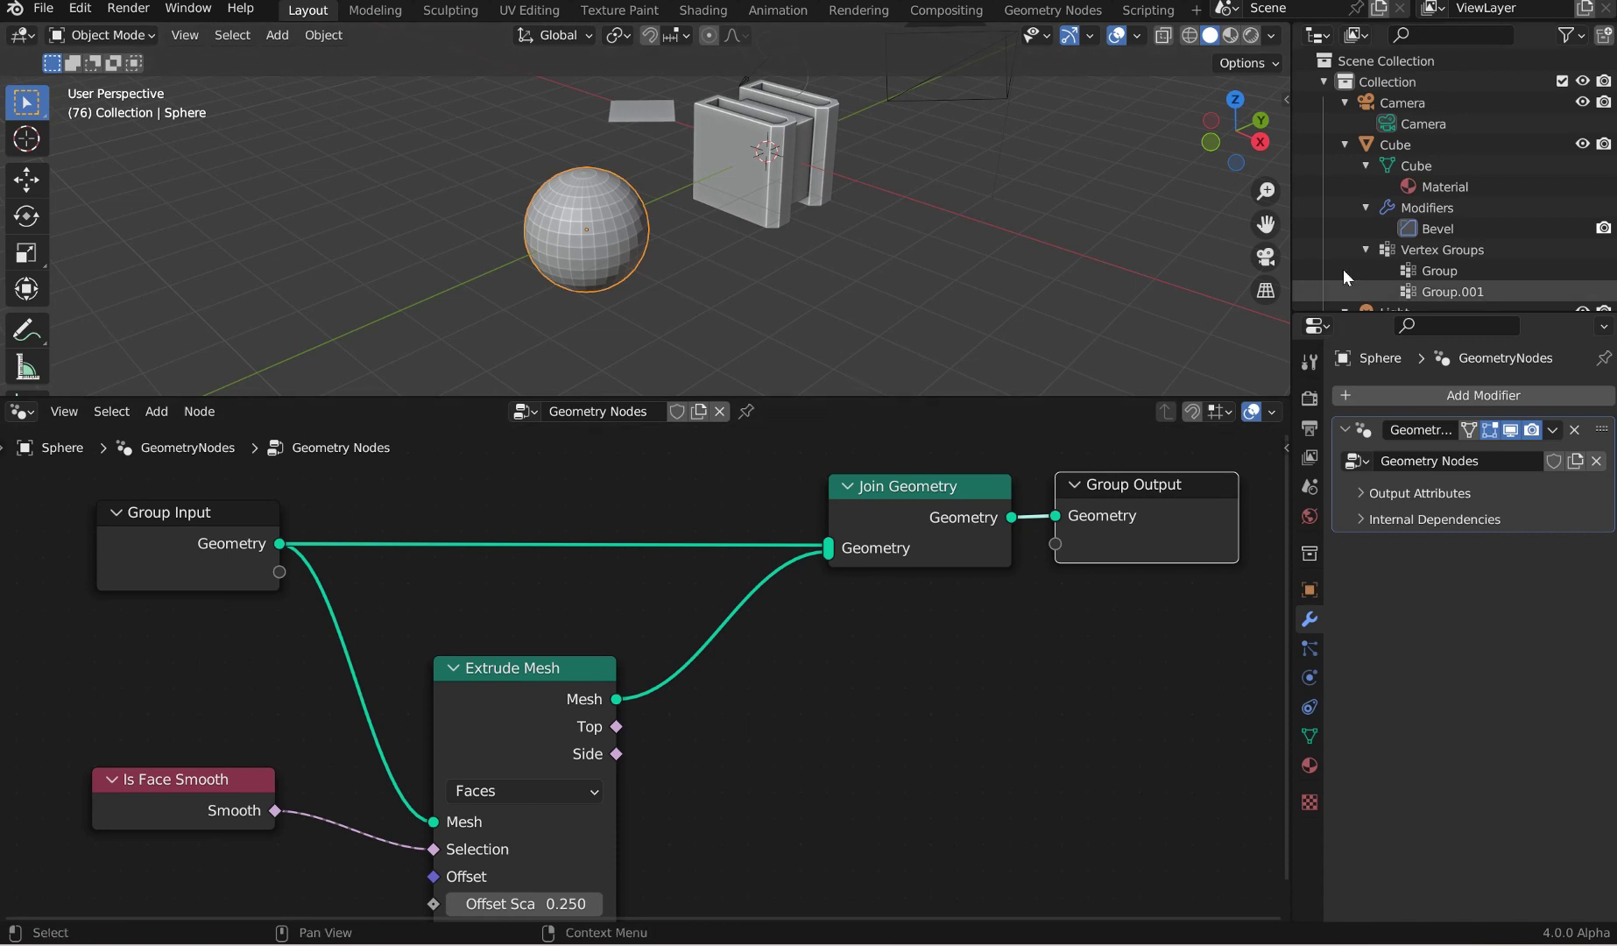
pyautogui.moveTo(898, 502); pyautogui.dragTo(803, 512)
pyautogui.scroll(-2, 814, 543)
pyautogui.moveTo(343, 760); pyautogui.dragTo(353, 781)
pyautogui.moveTo(430, 715); pyautogui.dragTo(671, 666, button='middle')
pyautogui.scroll(2, 672, 666)
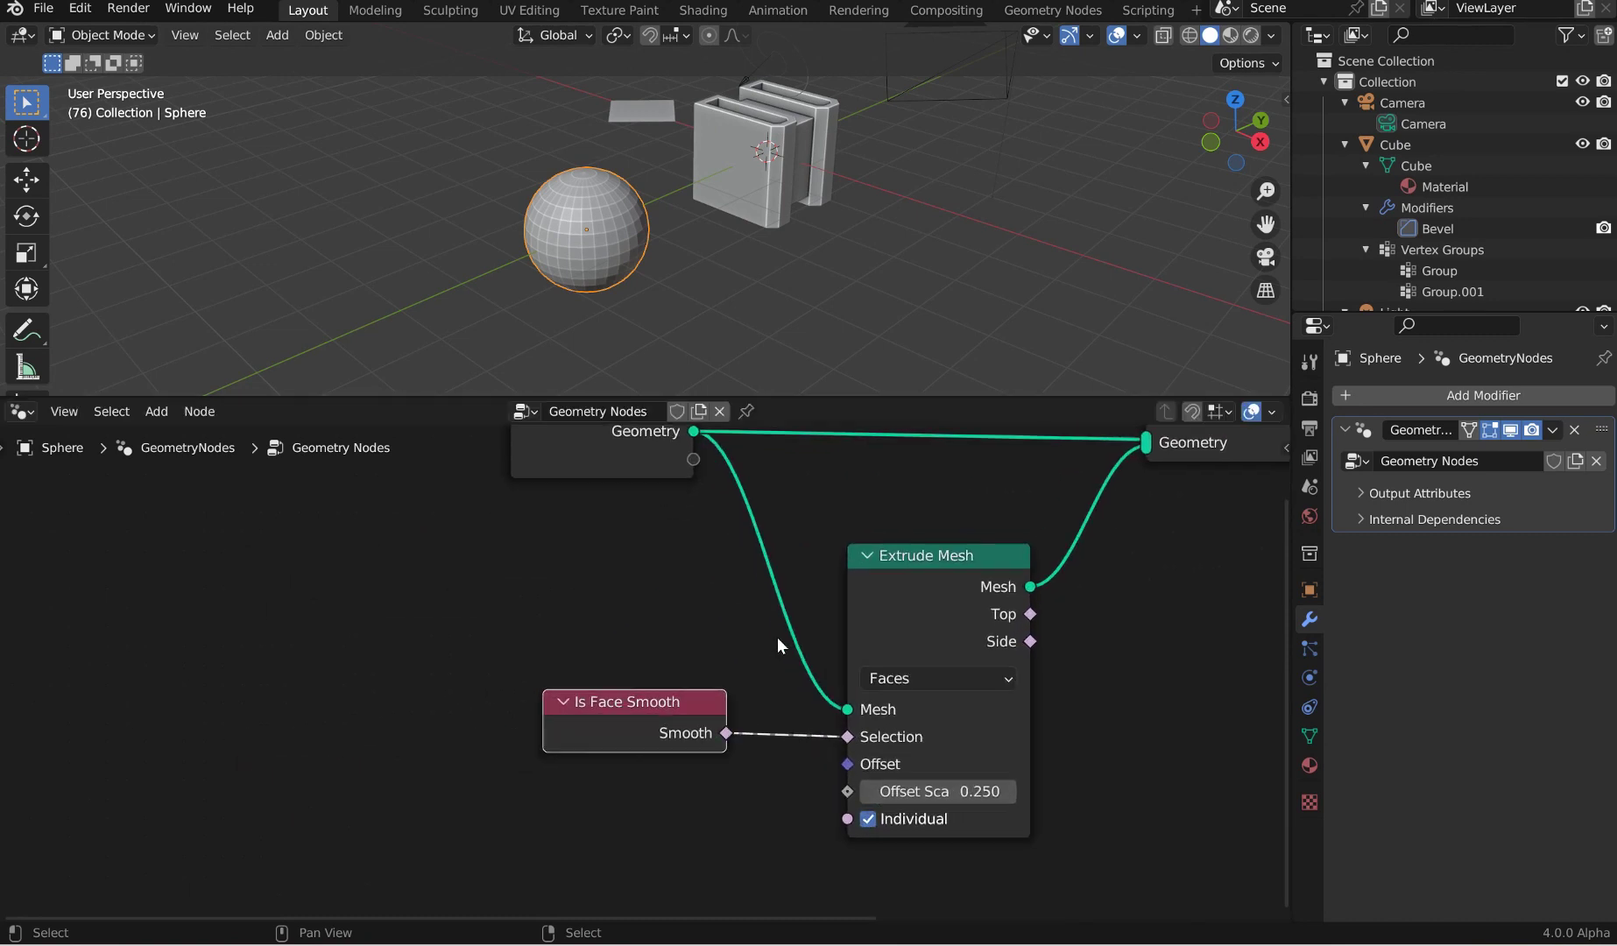
pyautogui.moveTo(649, 705); pyautogui.dragTo(626, 702)
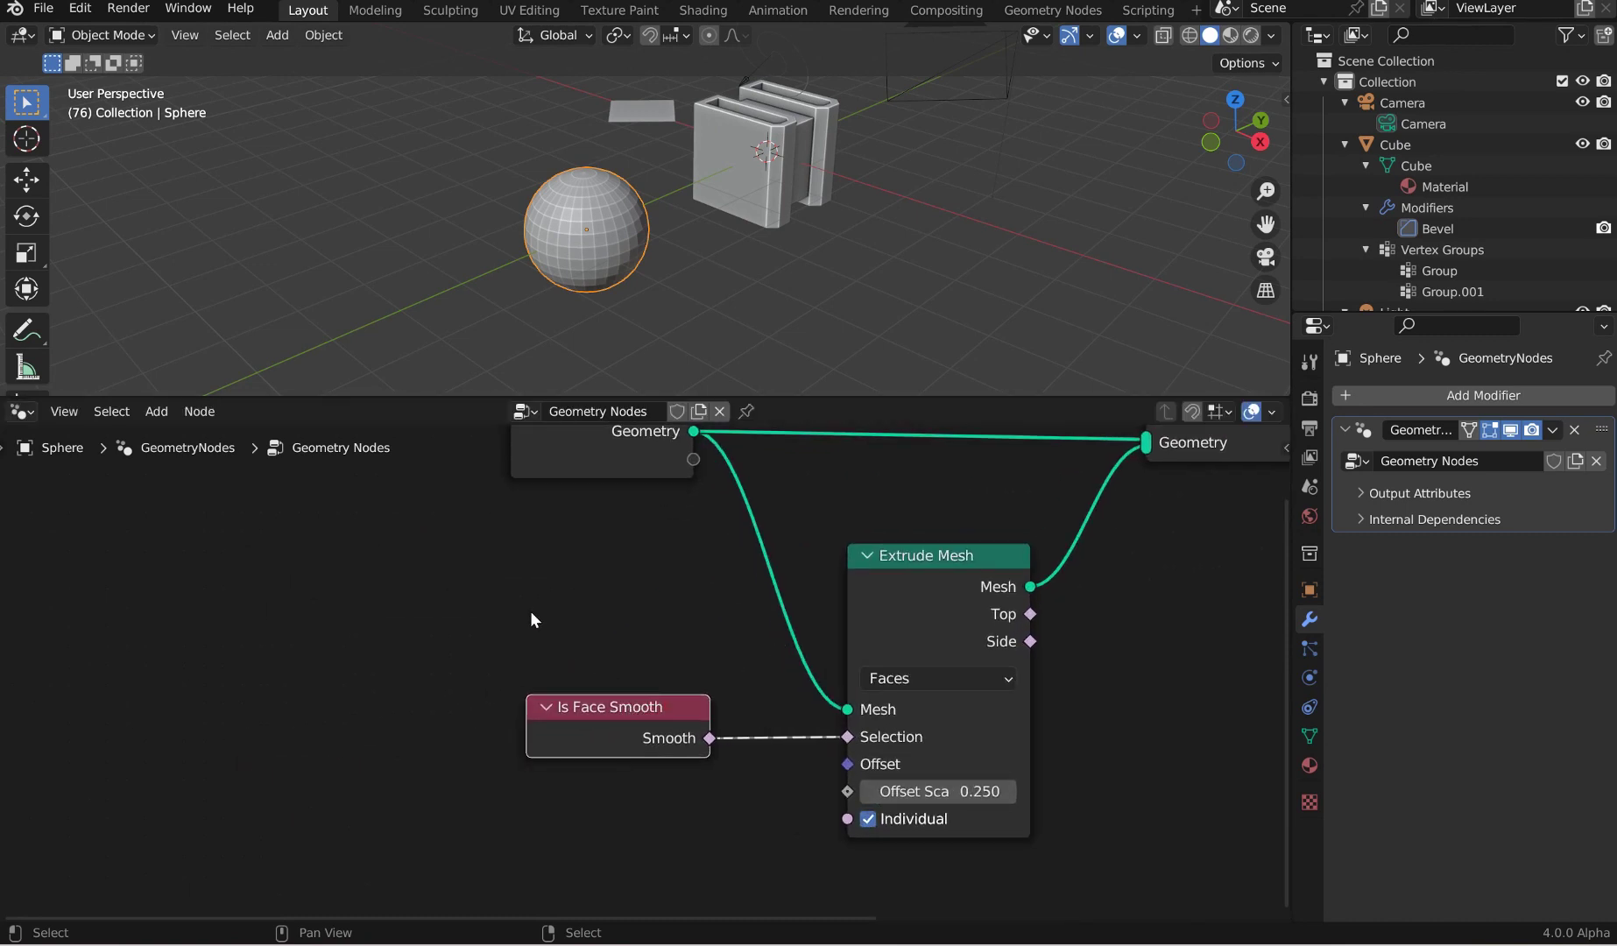
# Step: Add a Set Shade Smooth node and insert it on Extrude Mesh's output link
pyautogui.press('shift')
pyautogui.hotkey('shift', 'a')
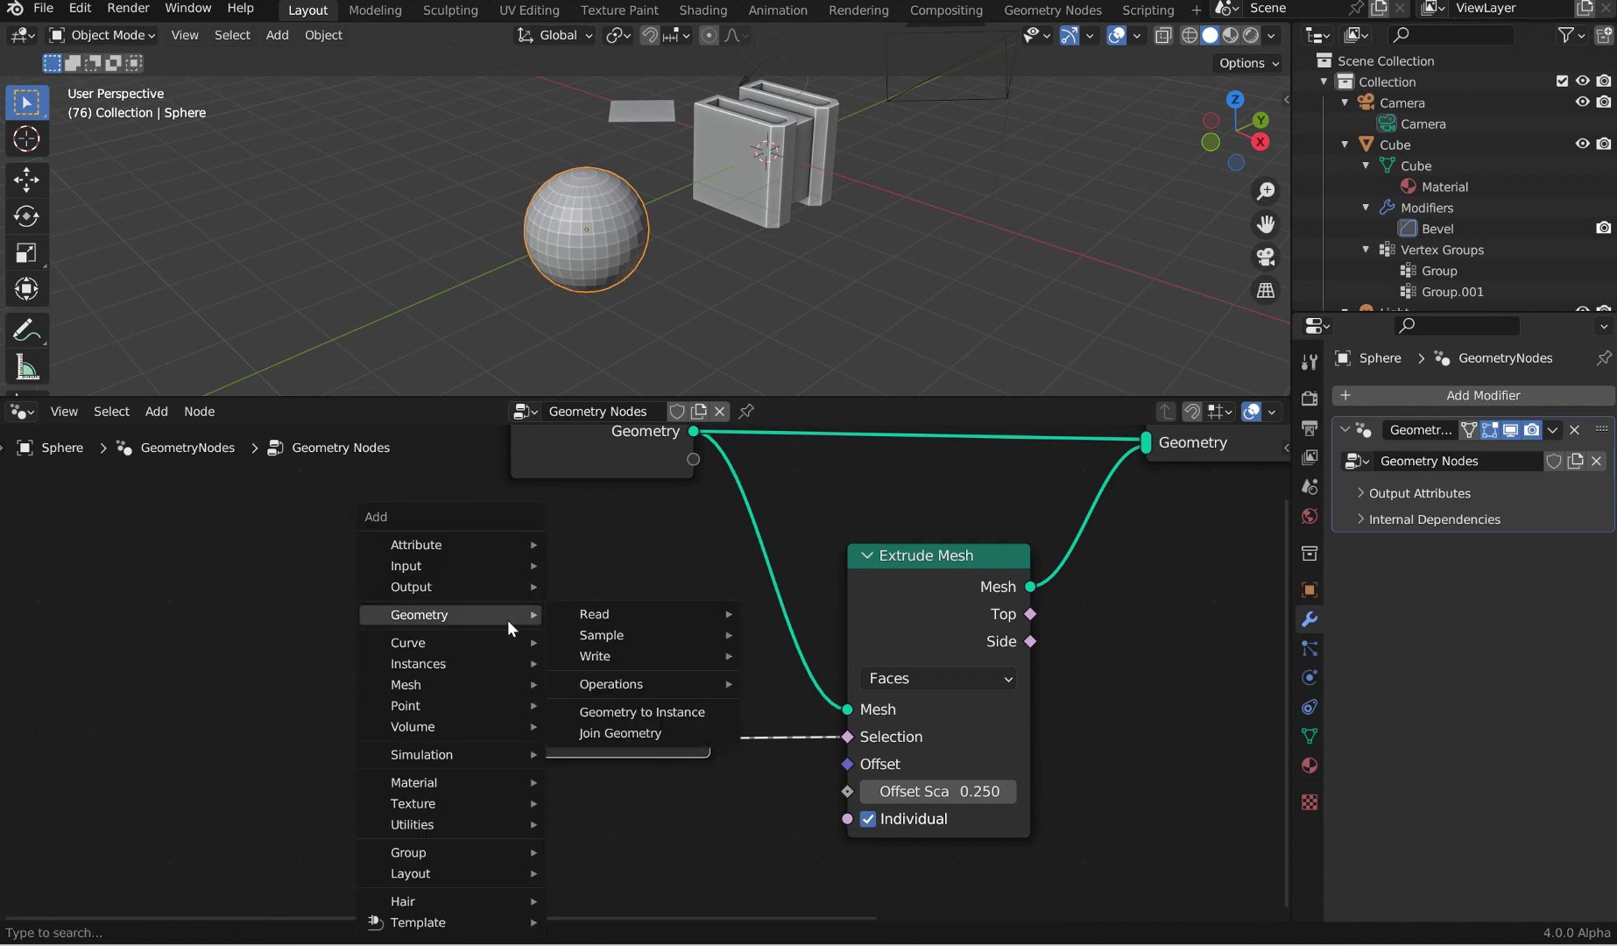
pyautogui.write('is s')
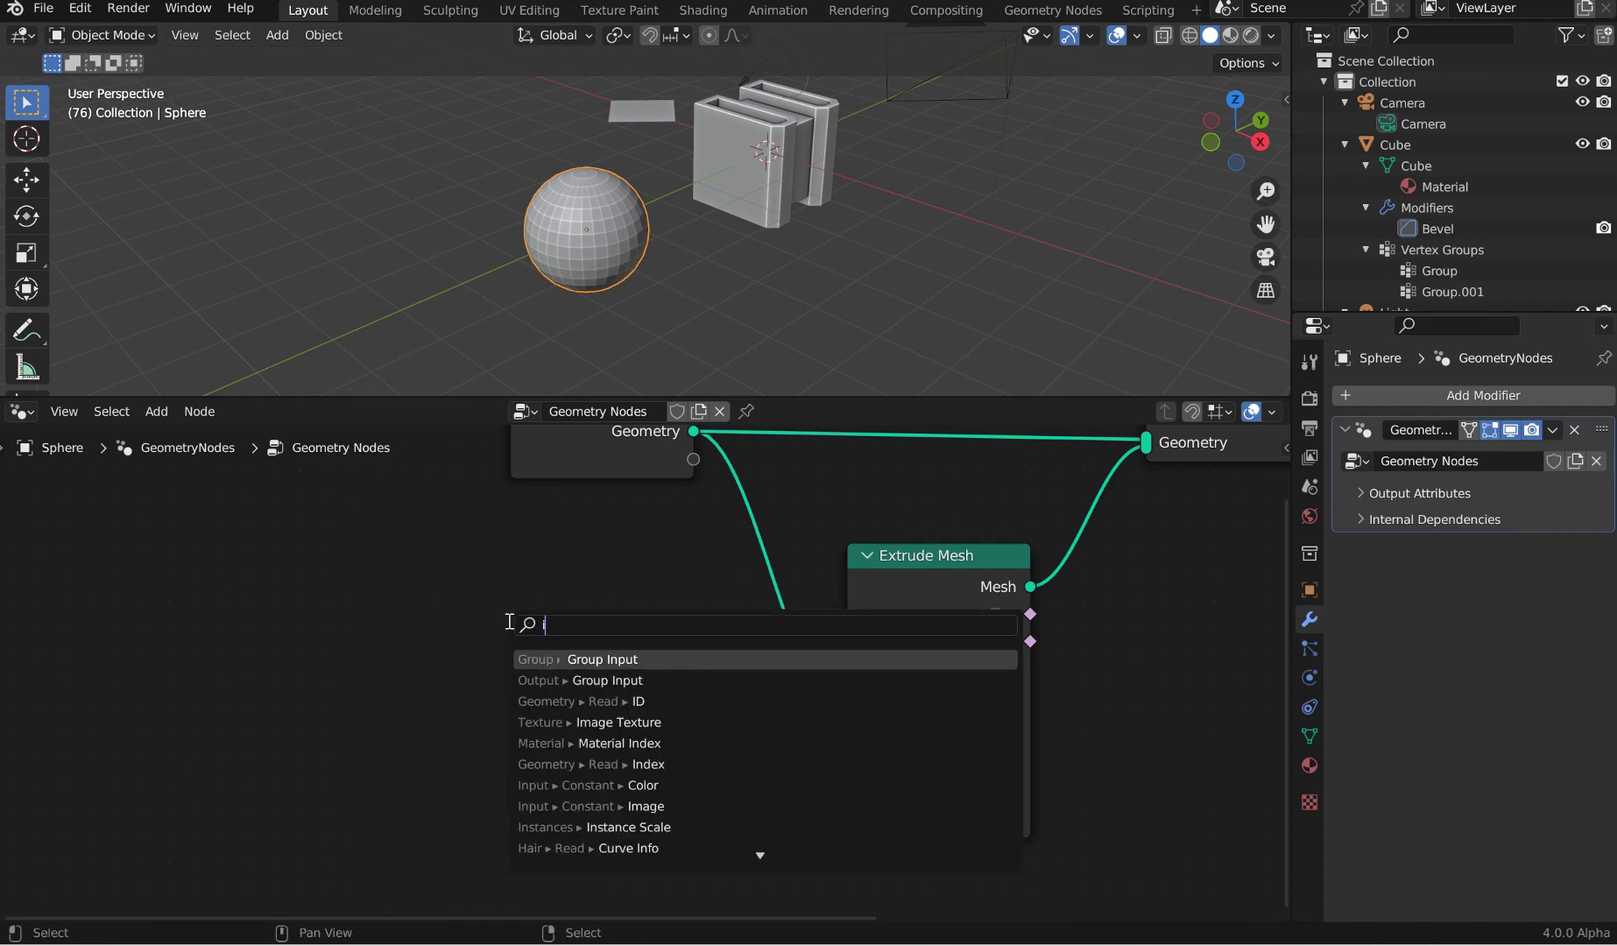
pyautogui.write('h')
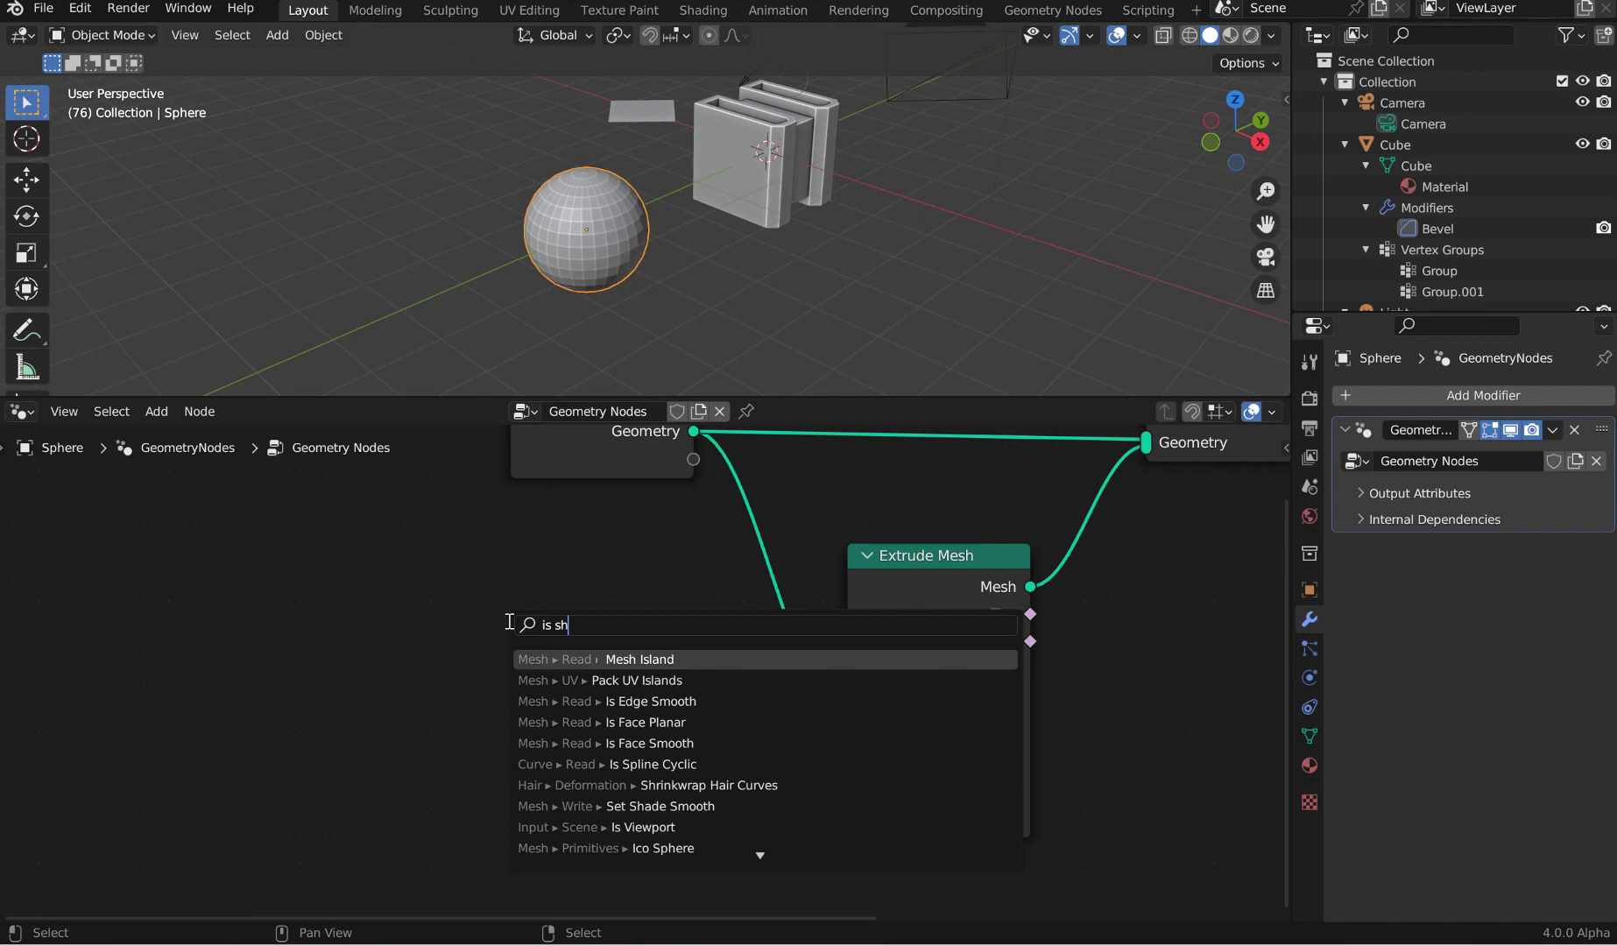
pyautogui.write('ade')
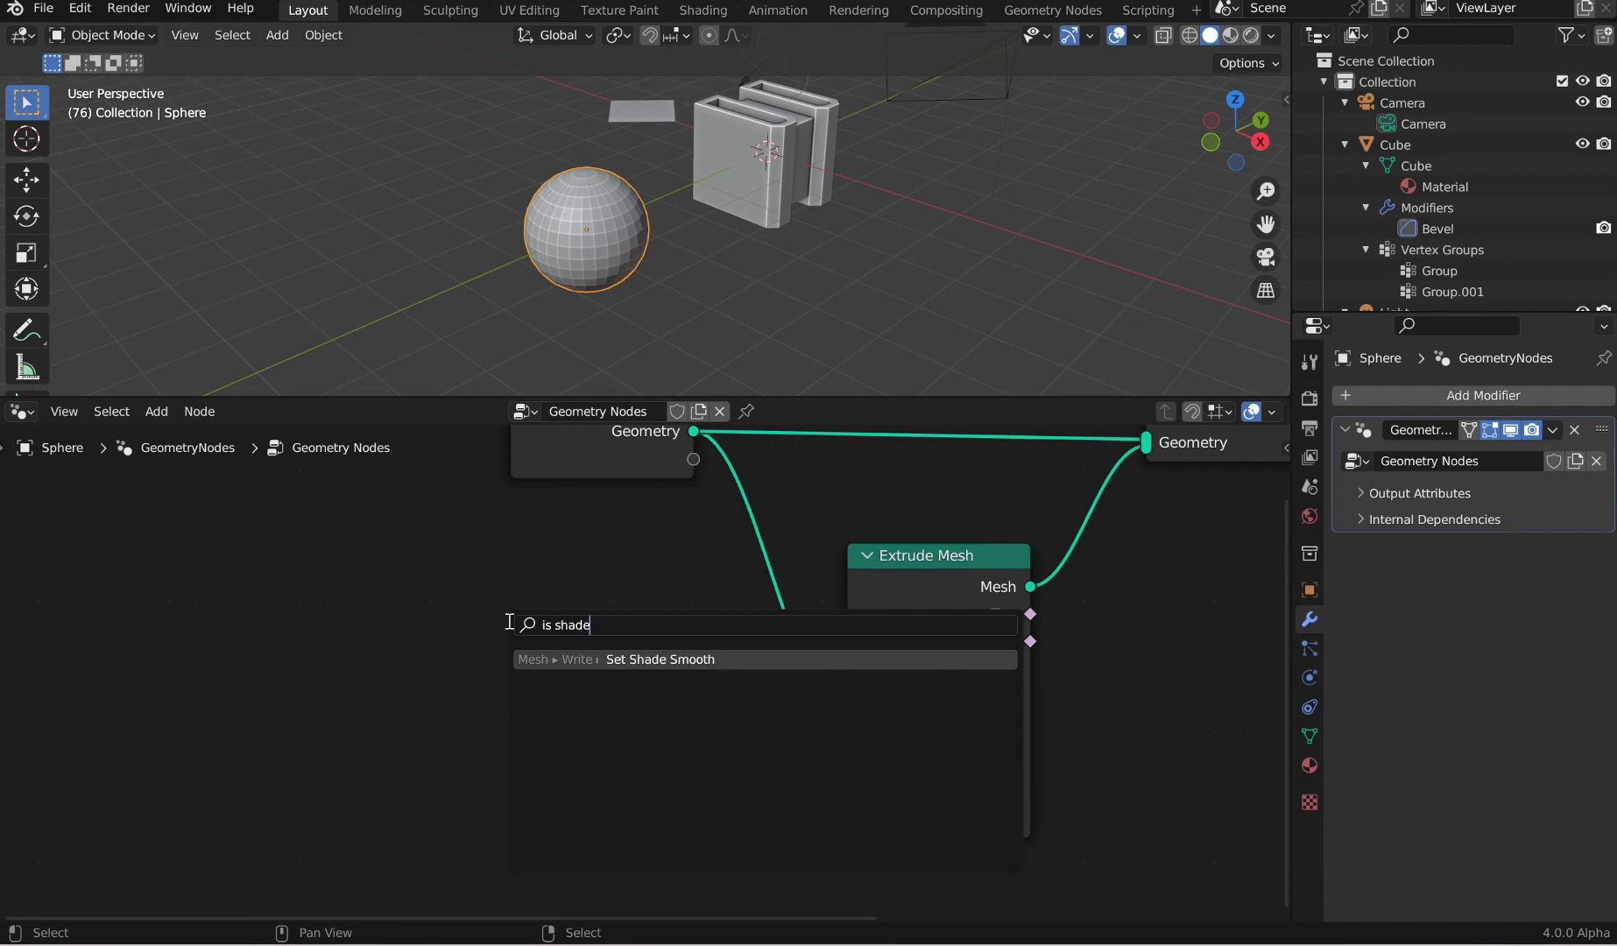
pyautogui.click(662, 659)
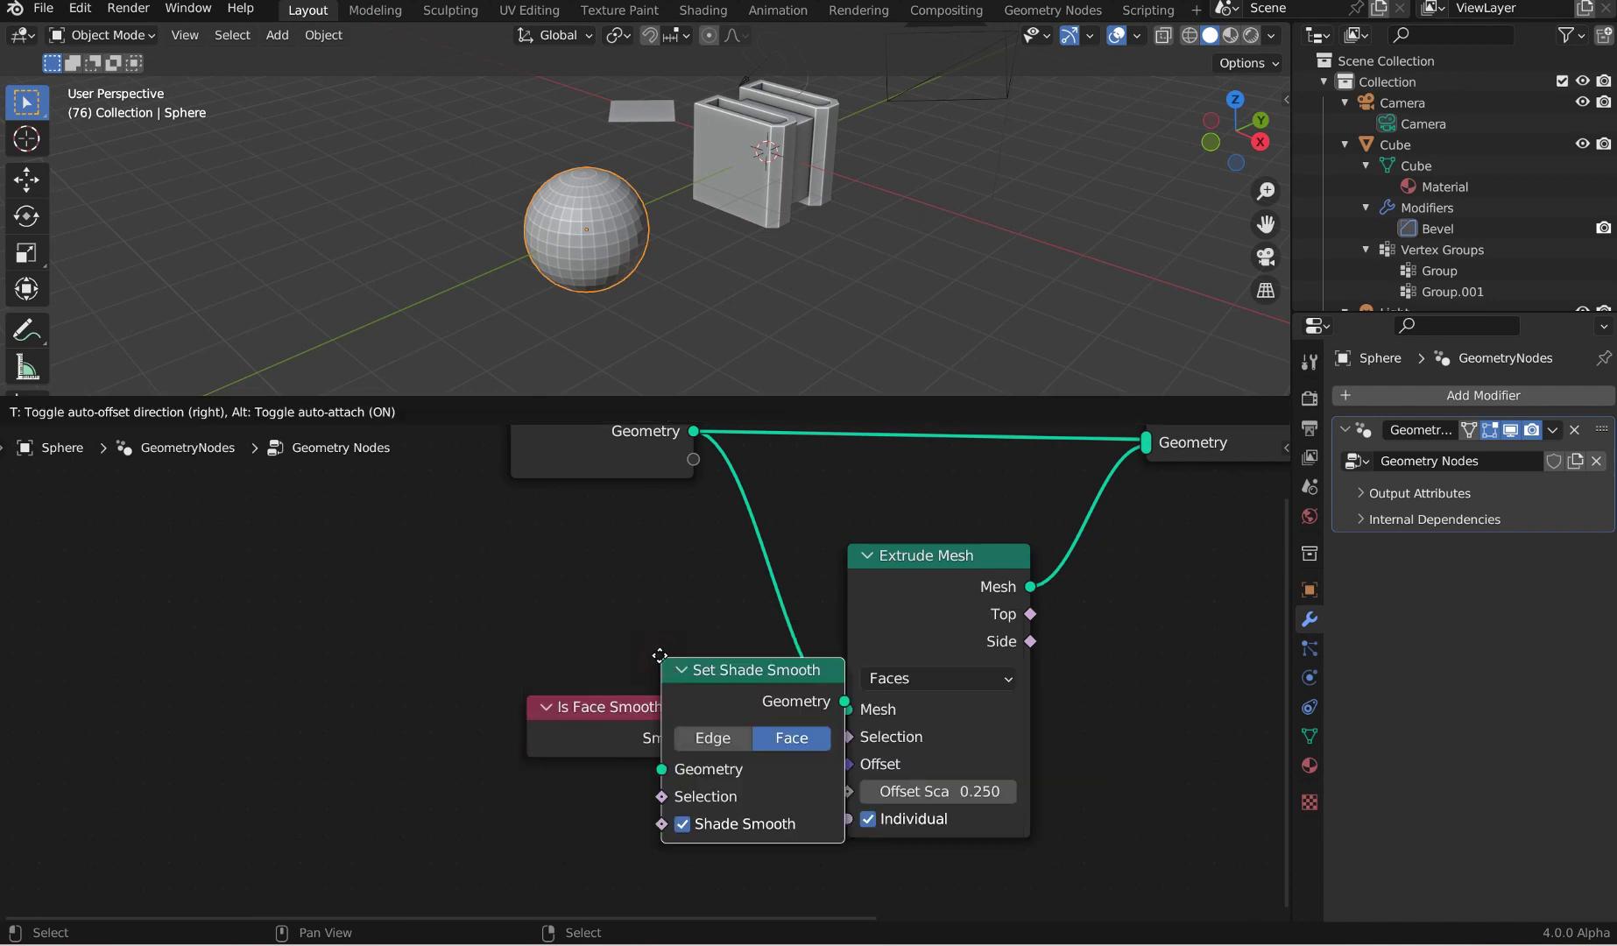
pyautogui.click(530, 507)
pyautogui.moveTo(627, 714)
pyautogui.mouseDown()
pyautogui.moveTo(525, 729)
pyautogui.moveTo(631, 726)
pyautogui.mouseUp()
pyautogui.moveTo(642, 530); pyautogui.dragTo(1240, 516)
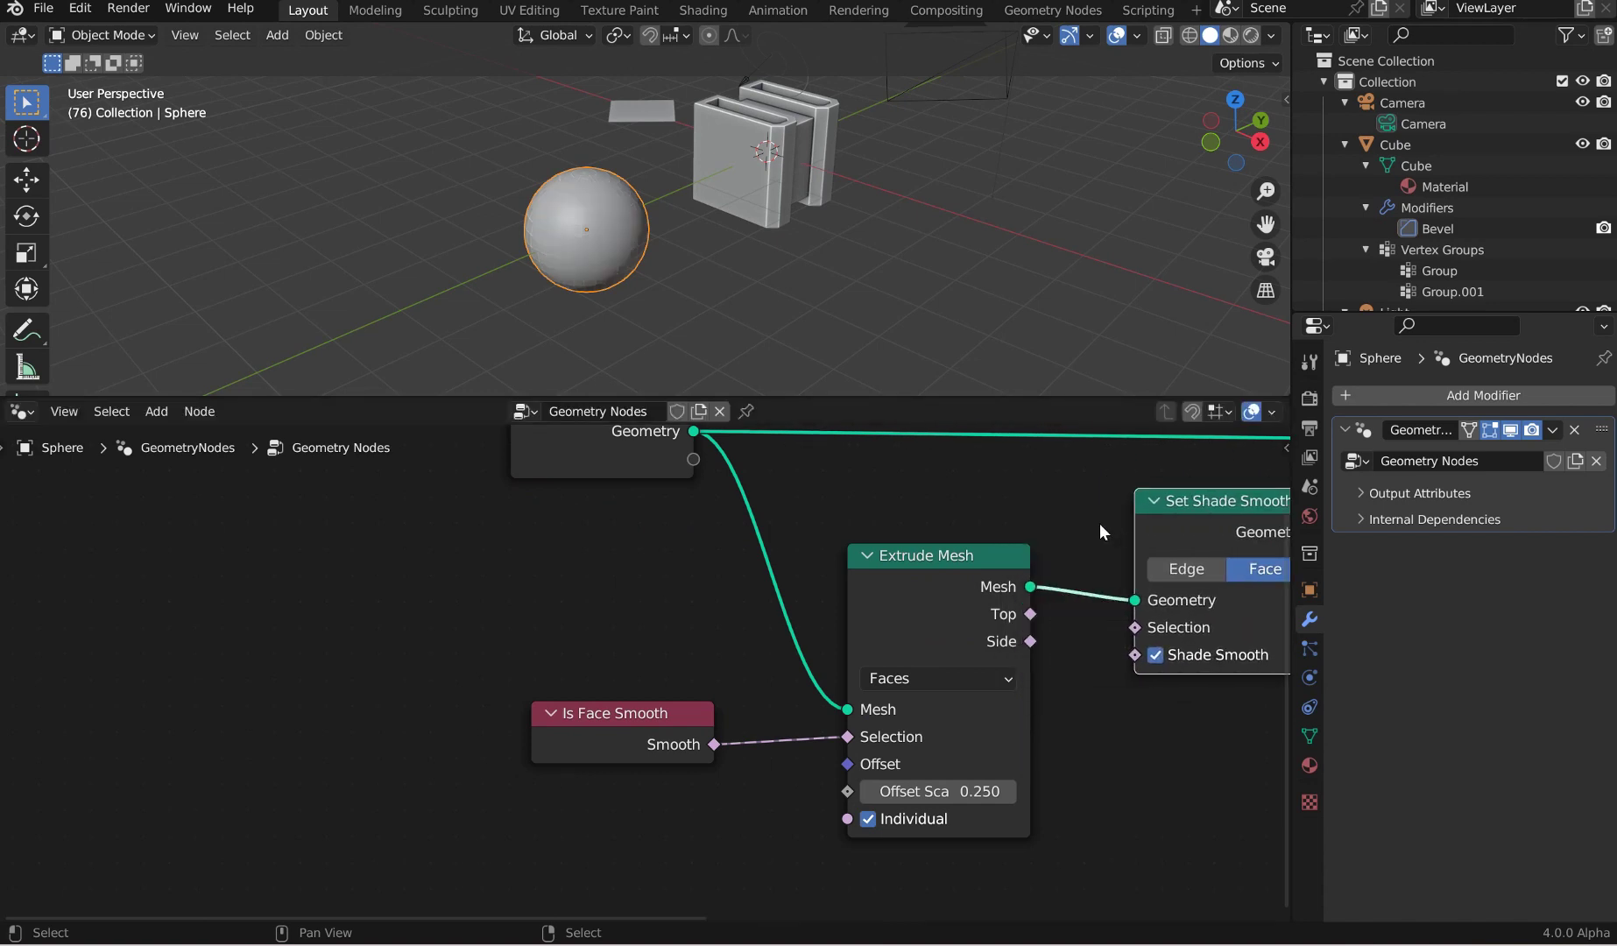
# Step: Keep Set Shade Smooth on the Face domain and disconnect Is Face Smooth from Extrude Mesh's selection
pyautogui.moveTo(1068, 523); pyautogui.dragTo(785, 588, button='middle')
pyautogui.click(764, 617)
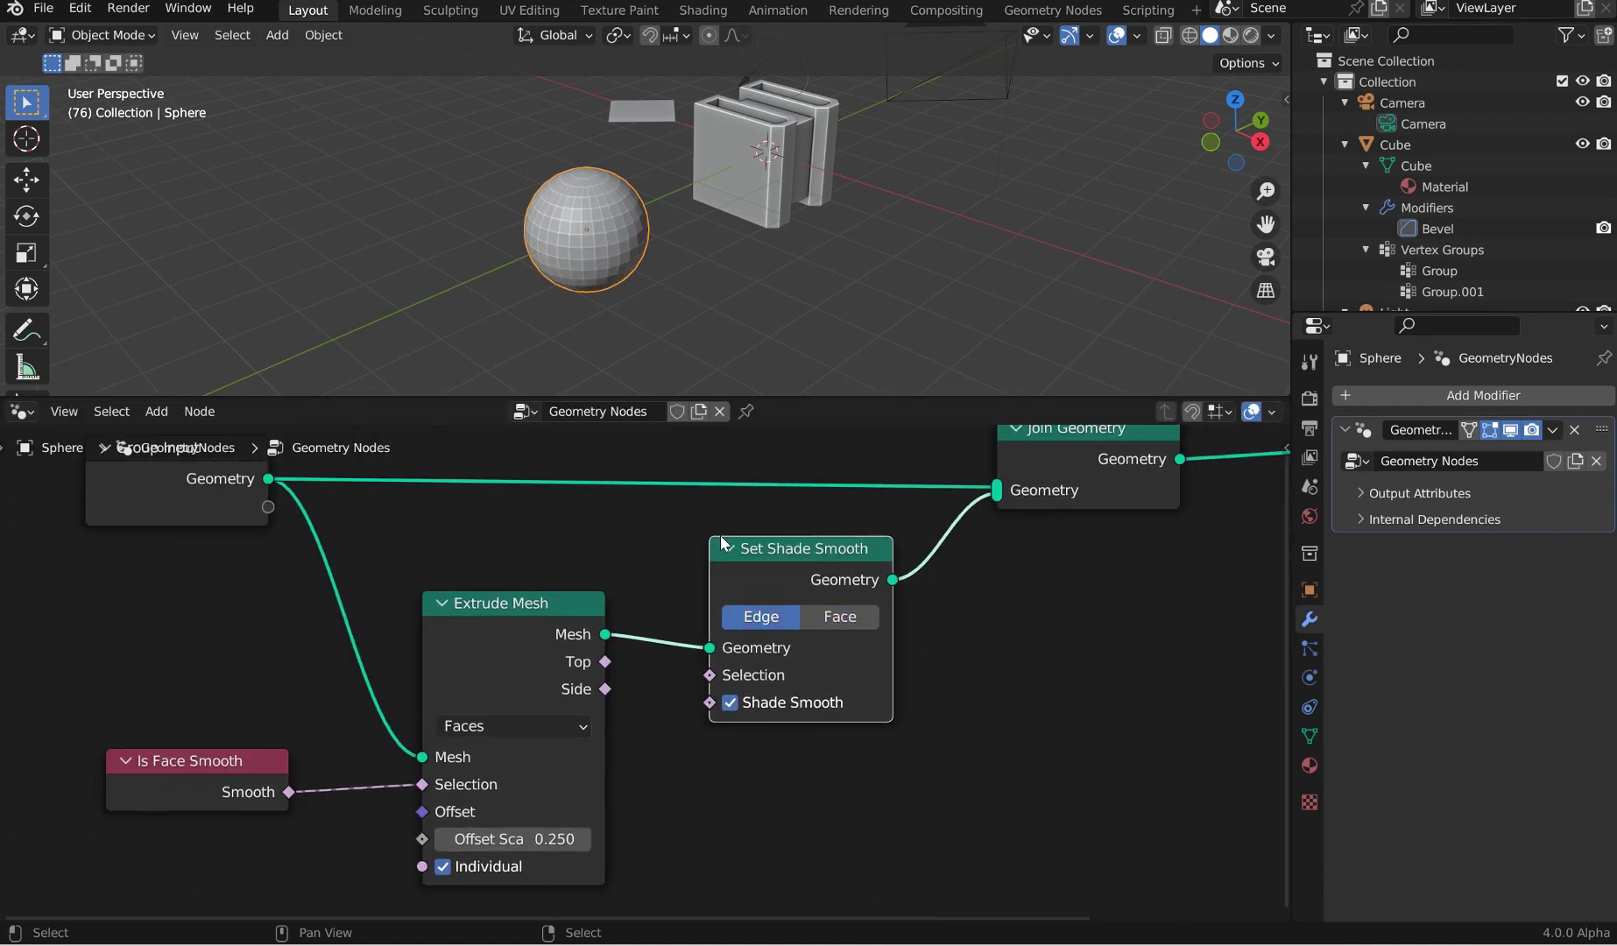
pyautogui.click(839, 620)
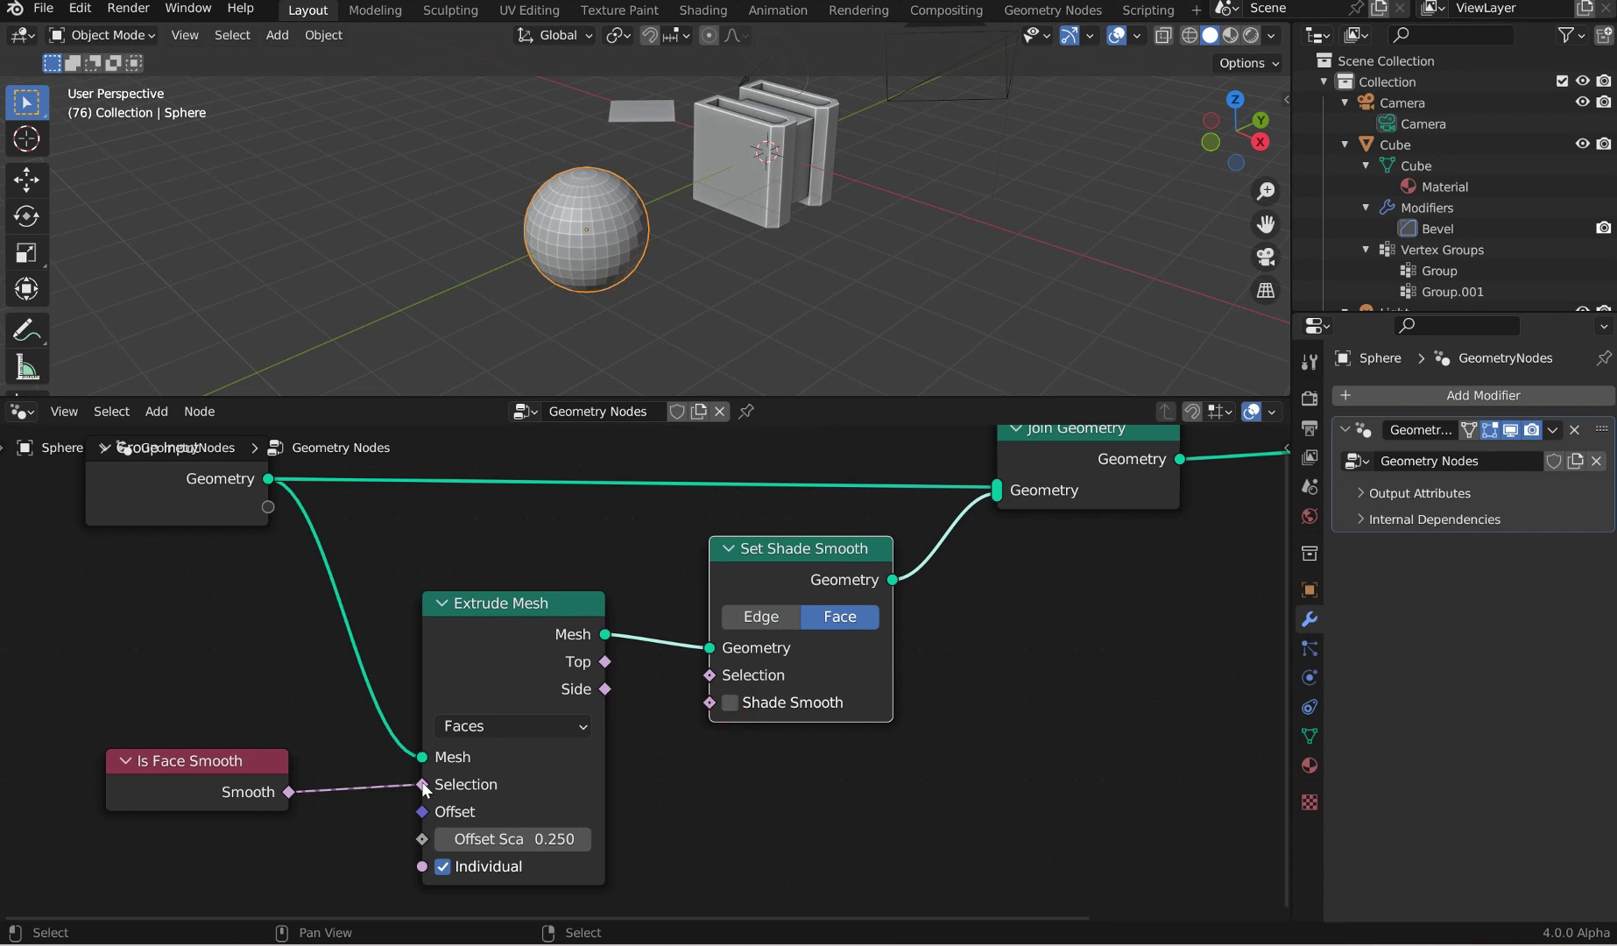
pyautogui.moveTo(422, 784); pyautogui.dragTo(709, 678)
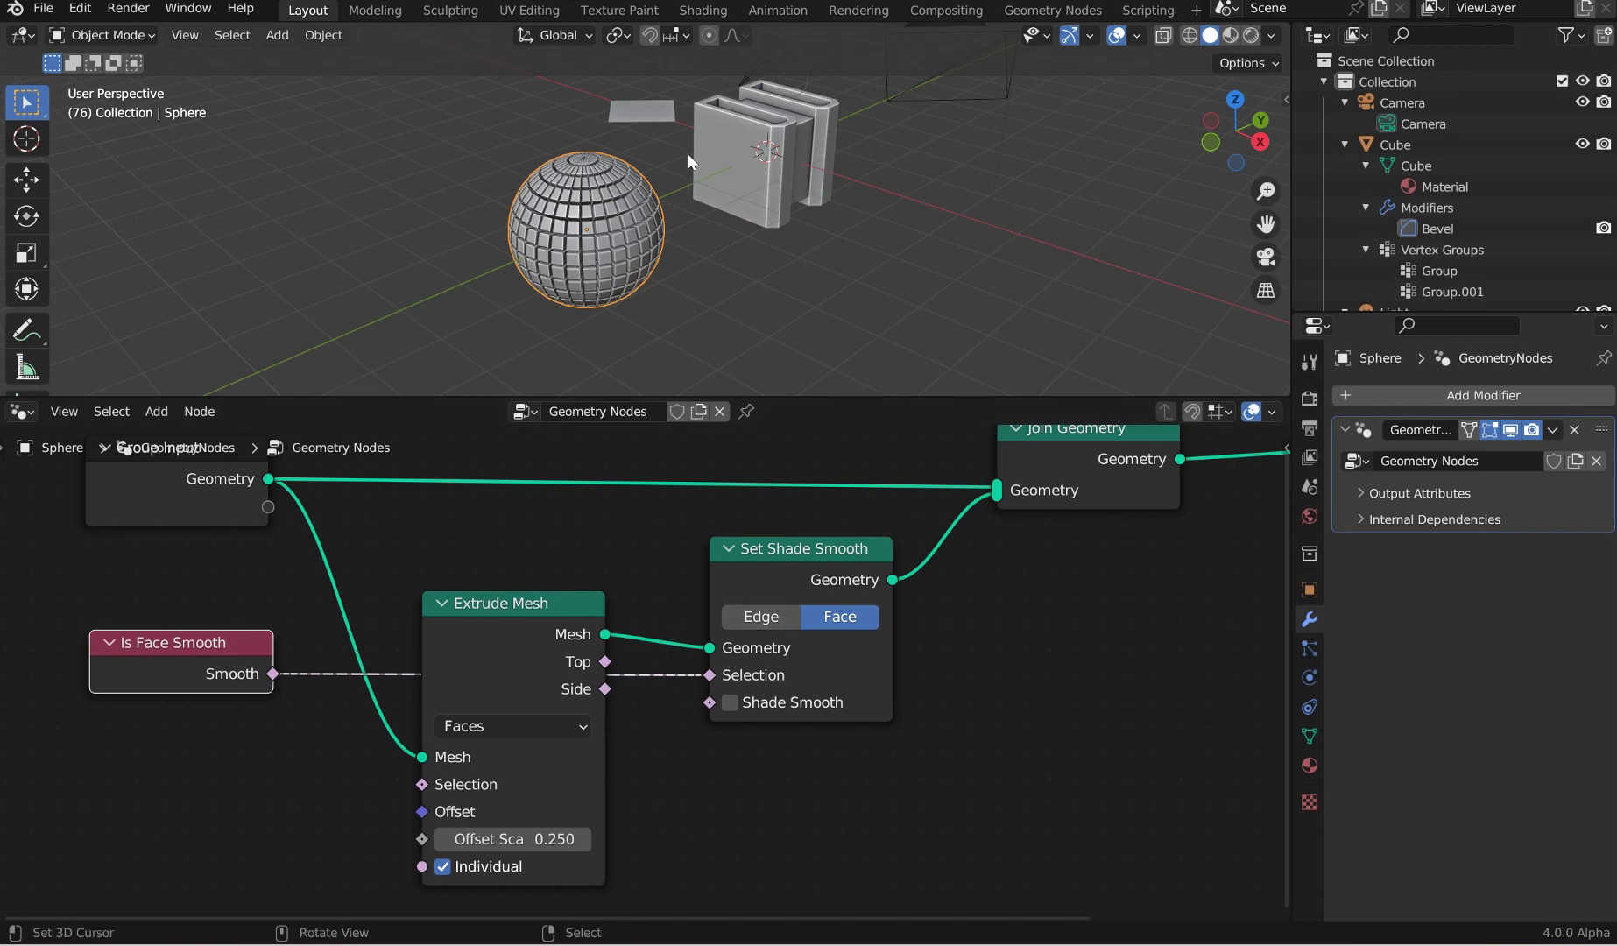
# Step: Zoom and orbit onto the blocky sphere, make the viewport taller, and show the N sidebar
pyautogui.scroll(5, 688, 155)
pyautogui.moveTo(678, 177); pyautogui.dragTo(720, 272, button='middle')
pyautogui.scroll(4, 719, 271)
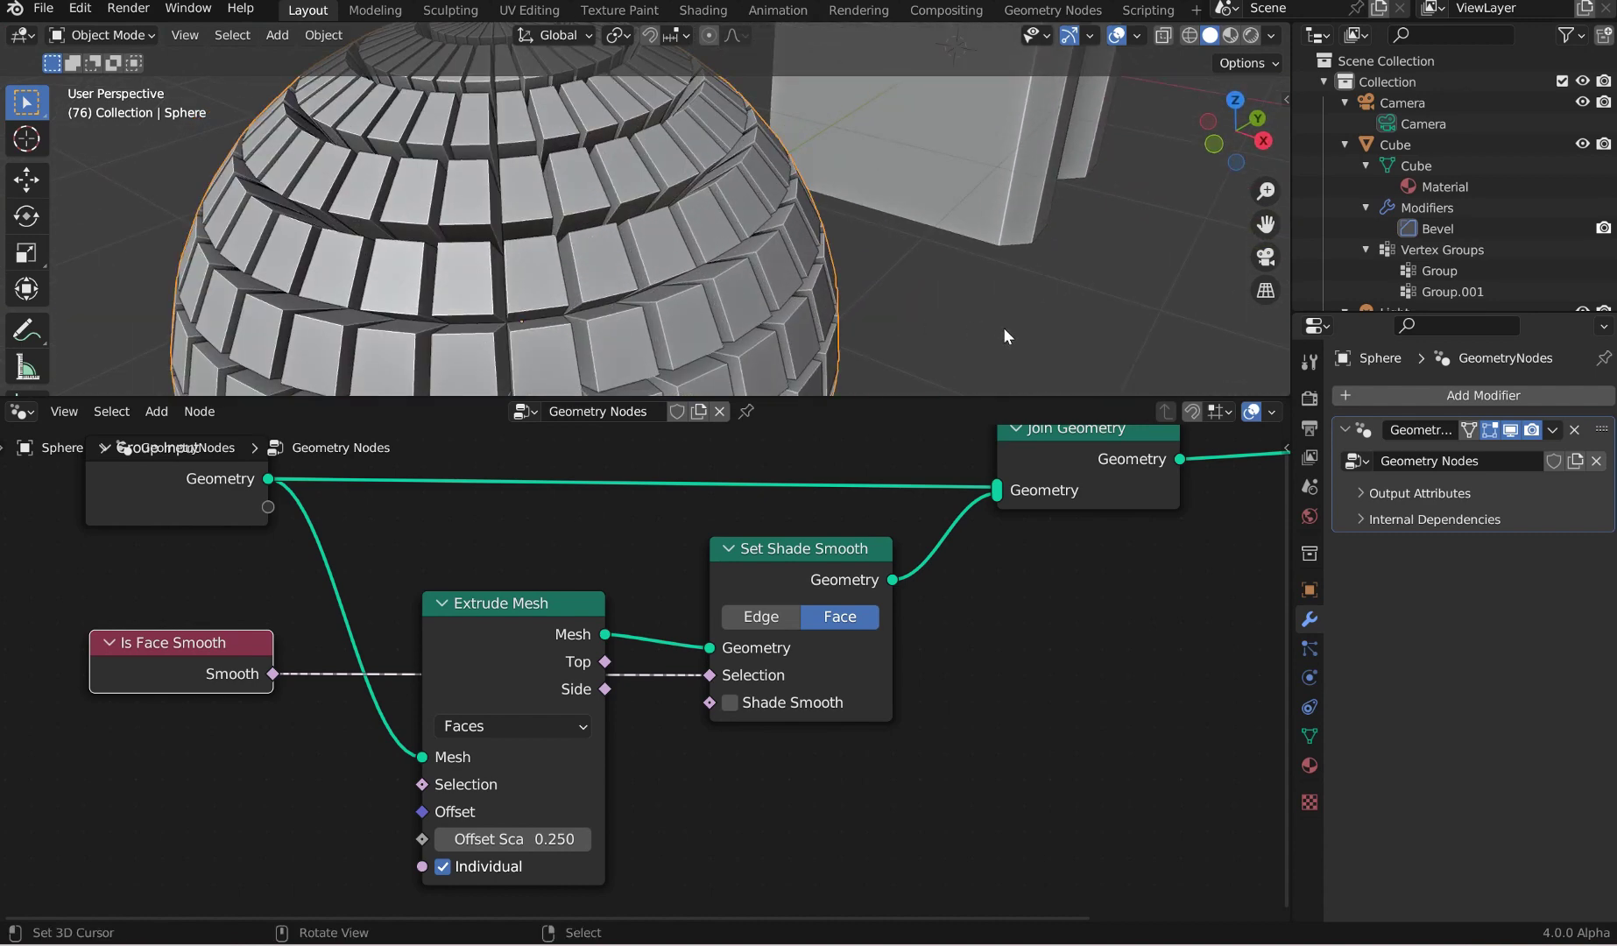
pyautogui.moveTo(940, 398); pyautogui.dragTo(1032, 773)
pyautogui.press('n')
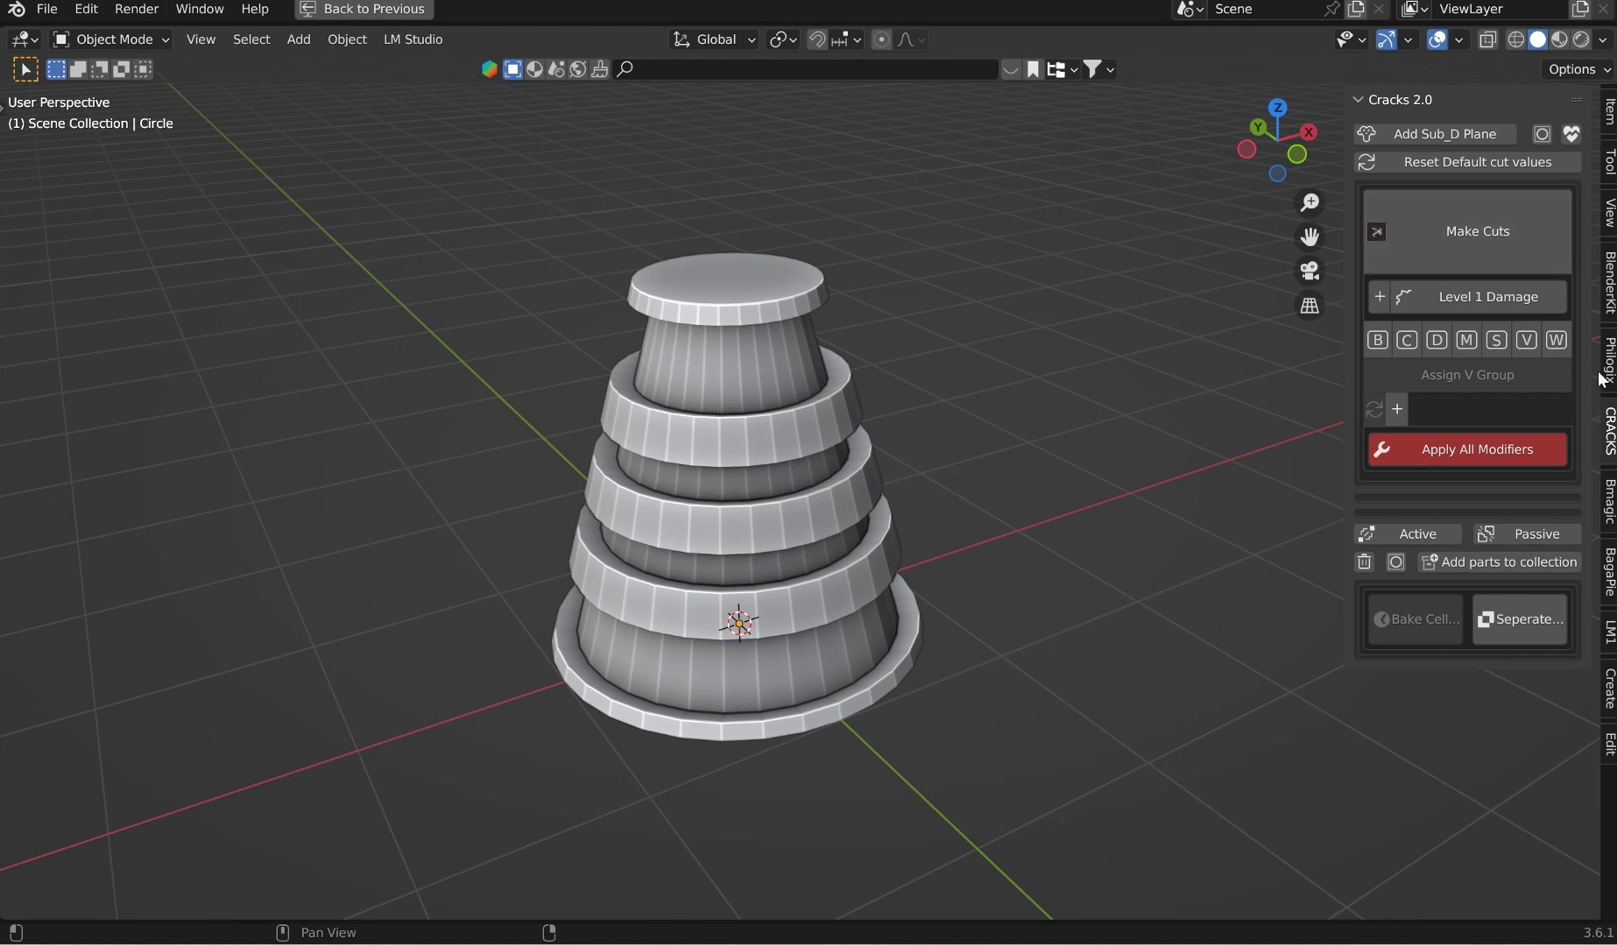
pyautogui.hotkey('ctrl', 'space')
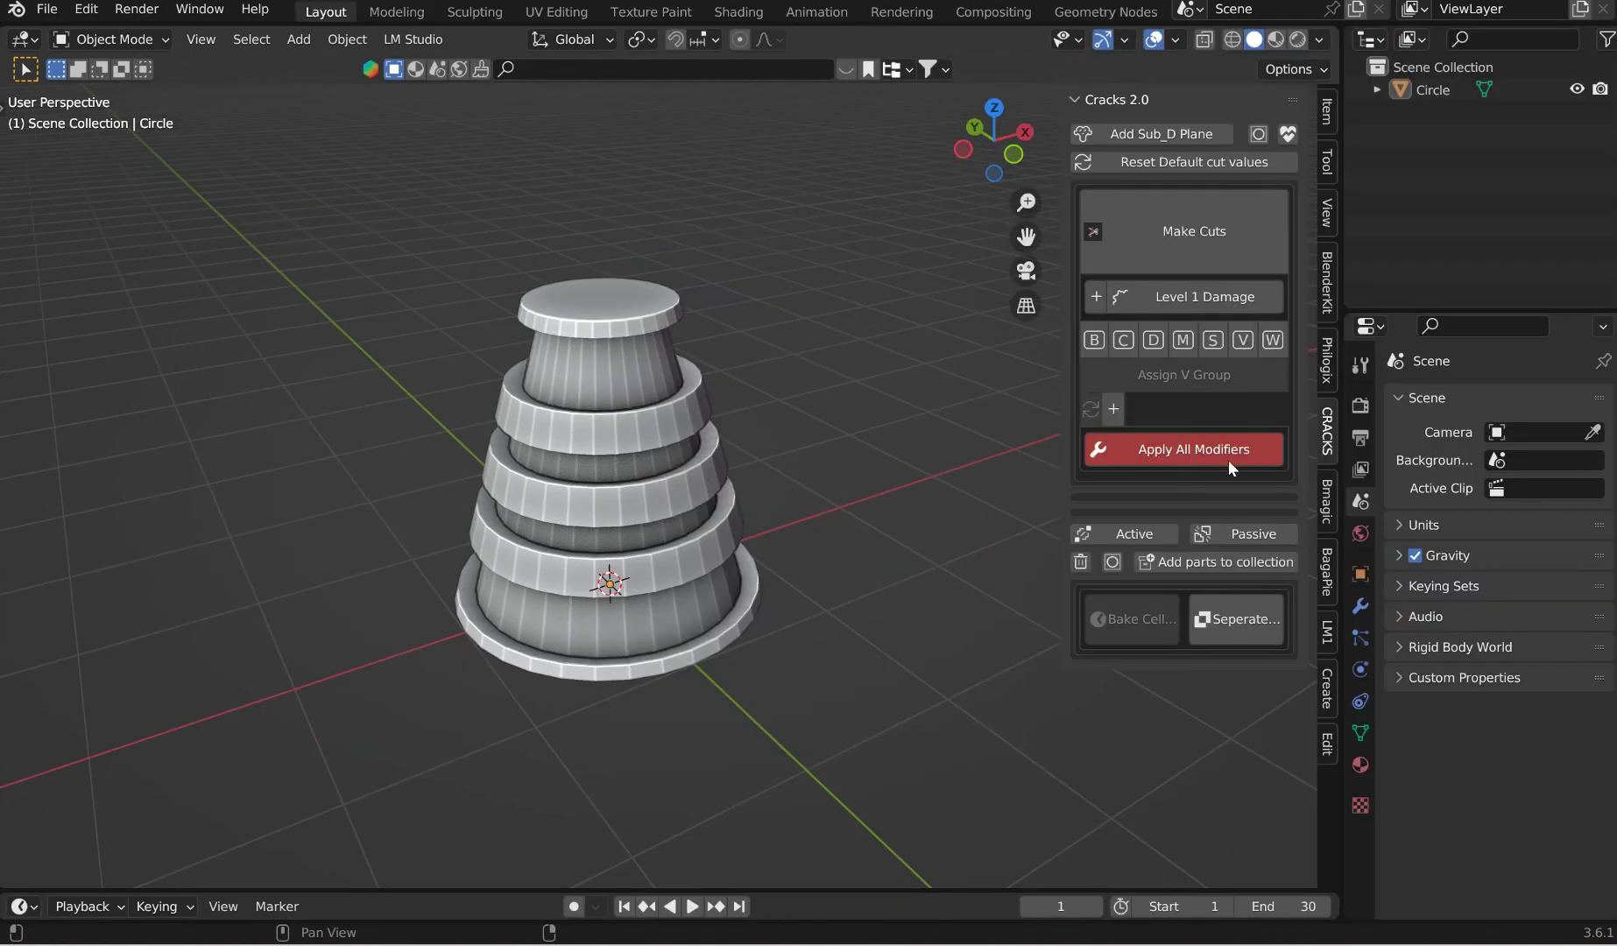
pyautogui.click(1328, 361)
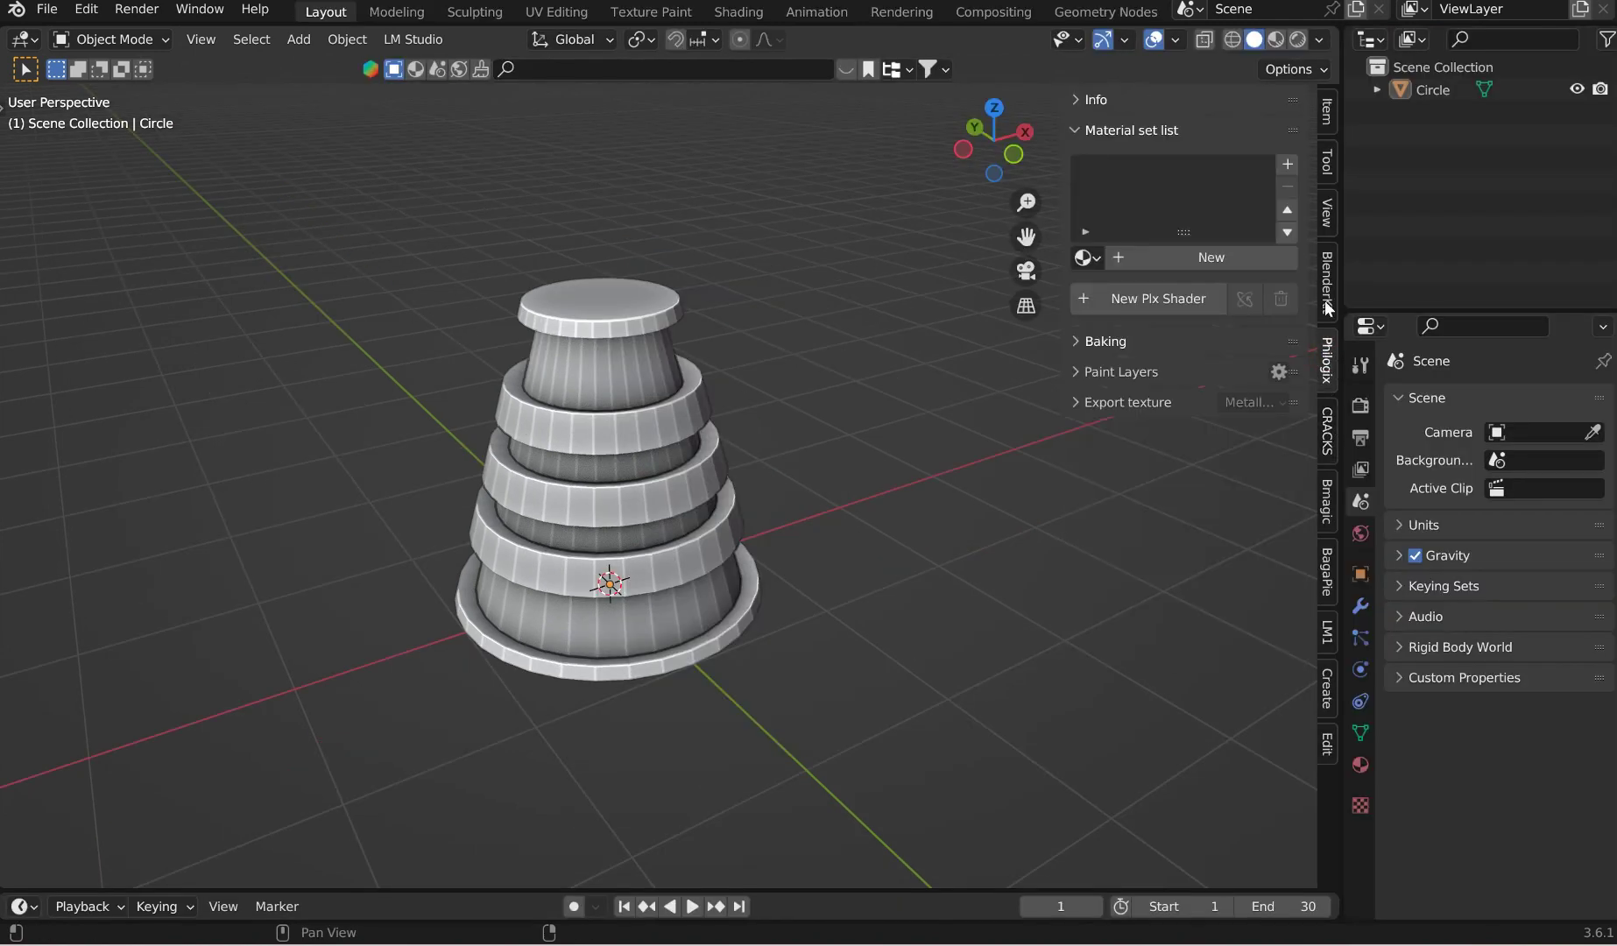
pyautogui.click(1106, 341)
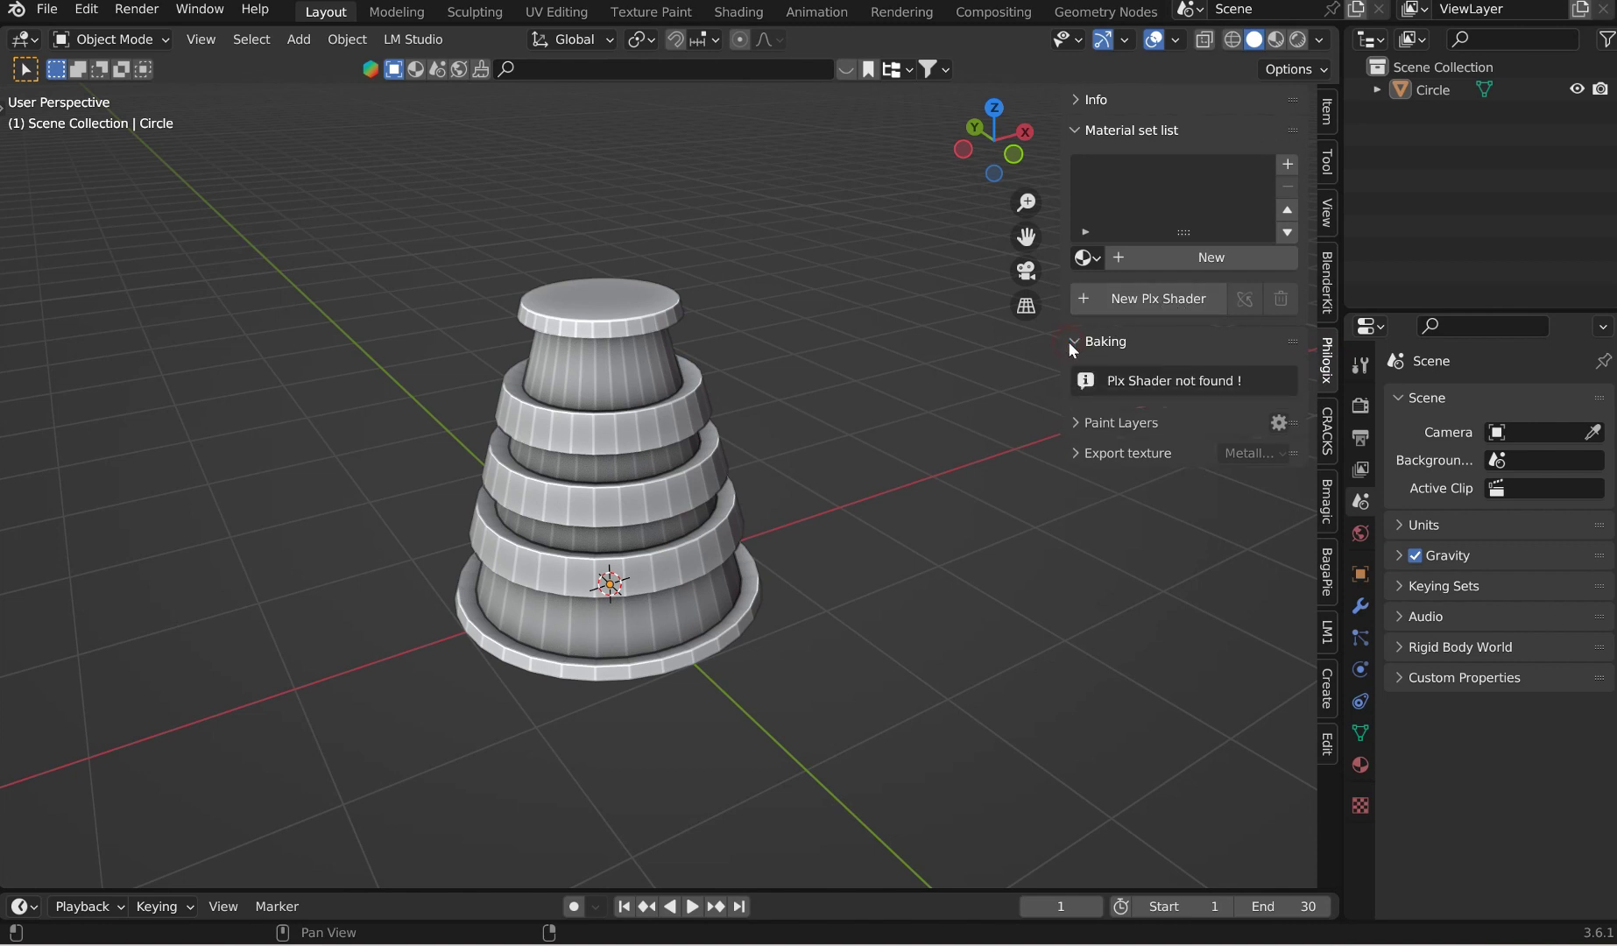
pyautogui.click(1077, 425)
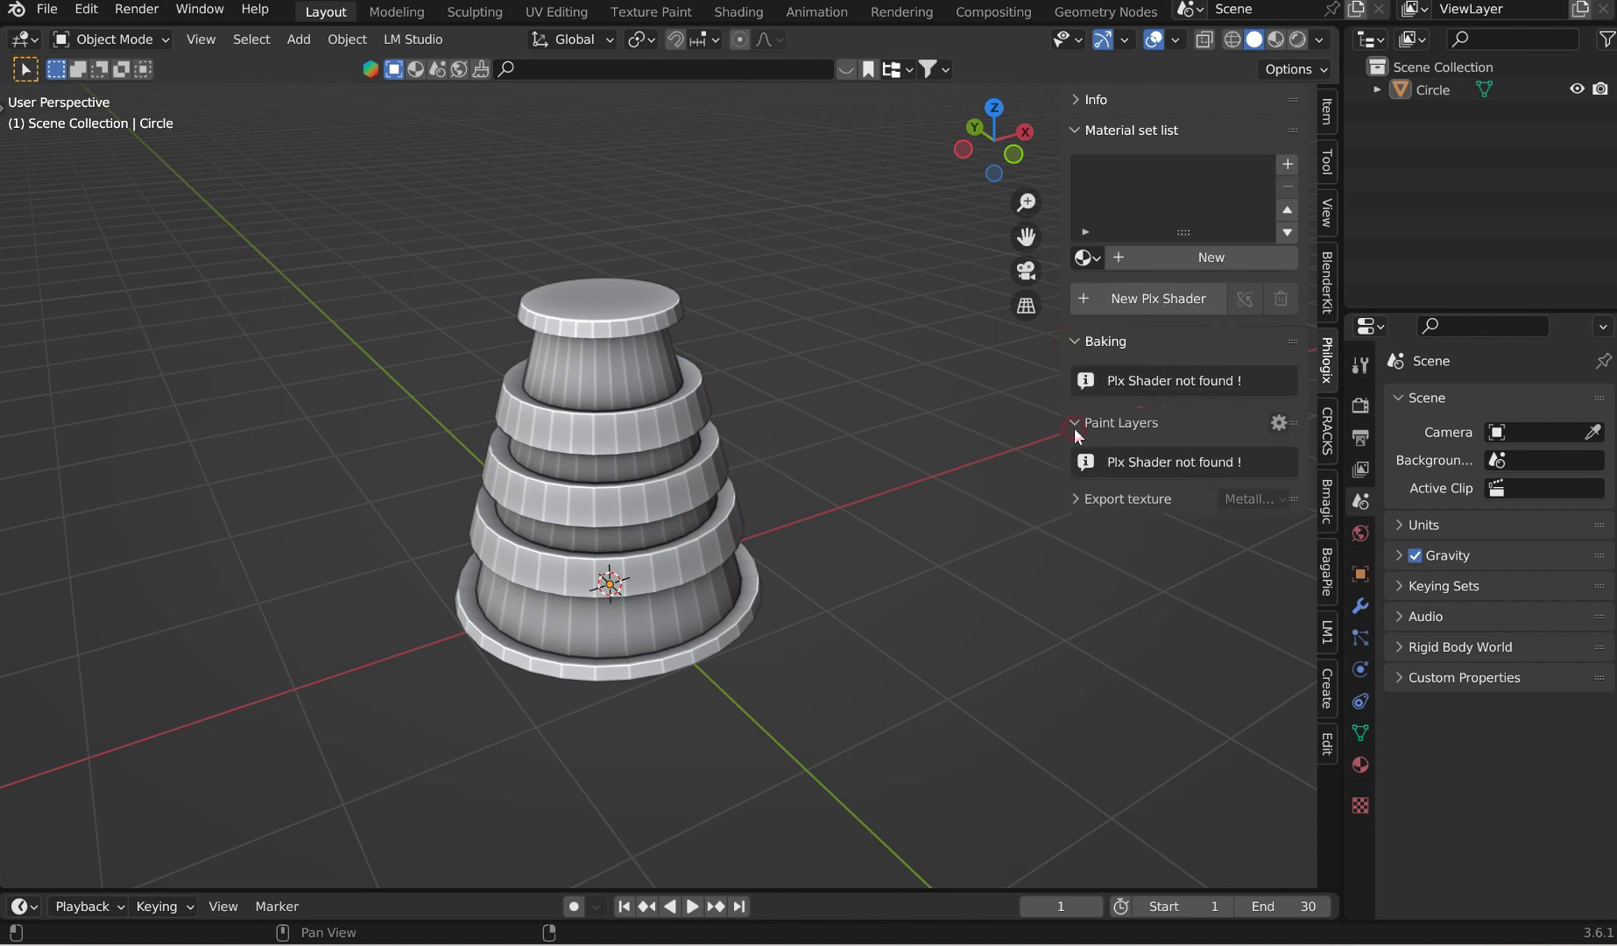
pyautogui.click(609, 368)
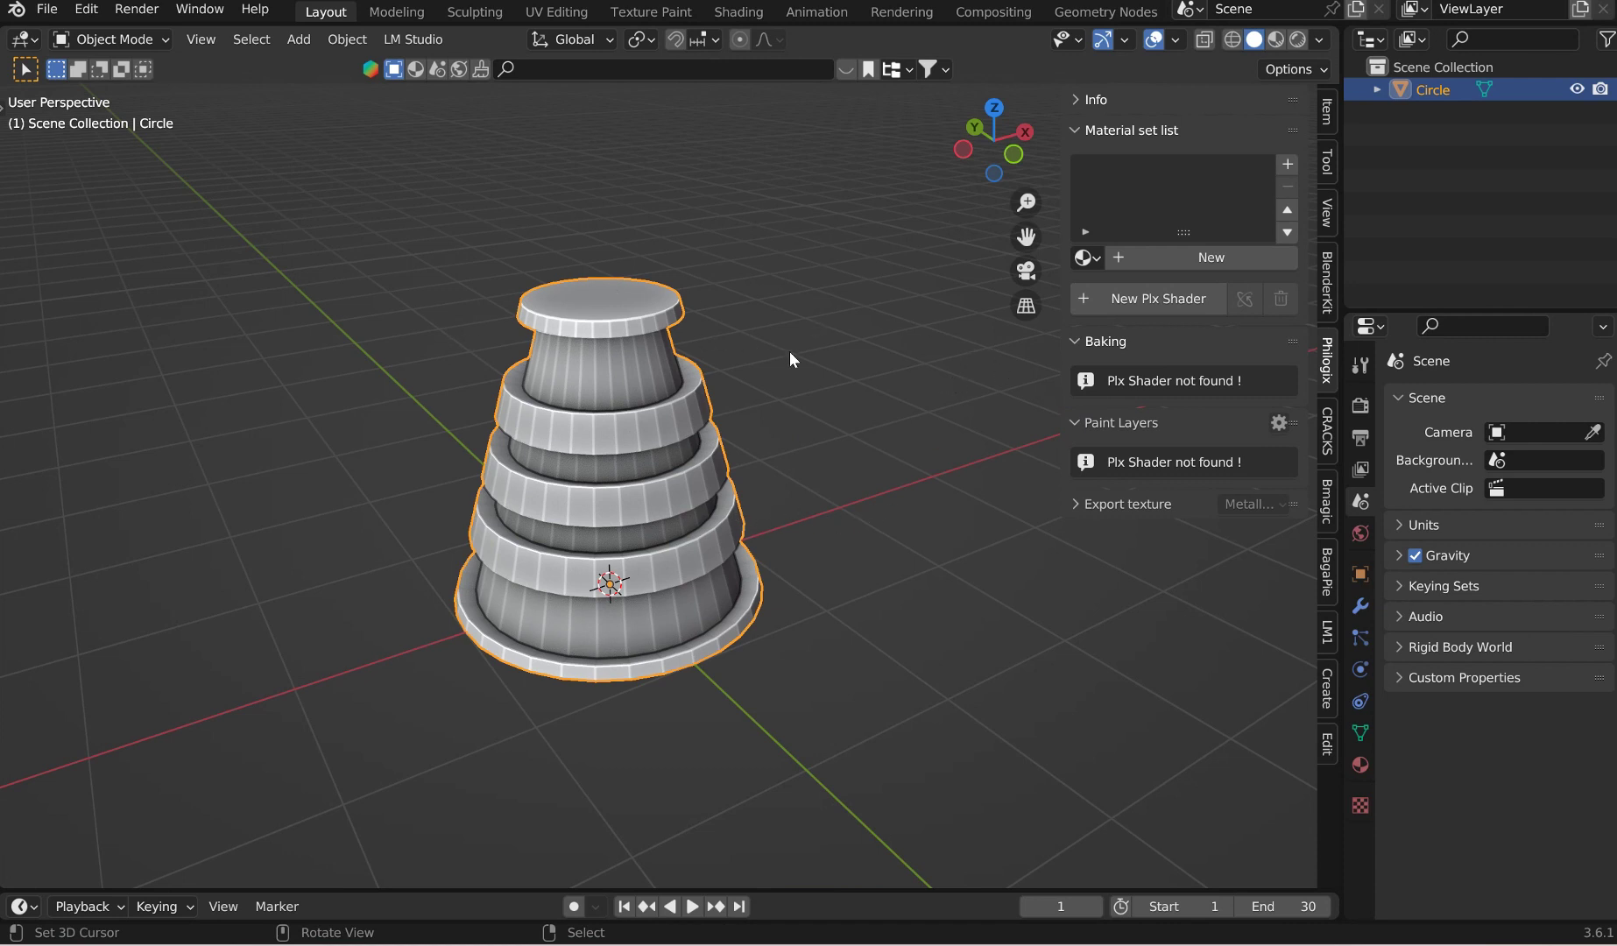
# Step: Switch to the LM Studio panel and delete the stacked Circle object
pyautogui.click(1329, 505)
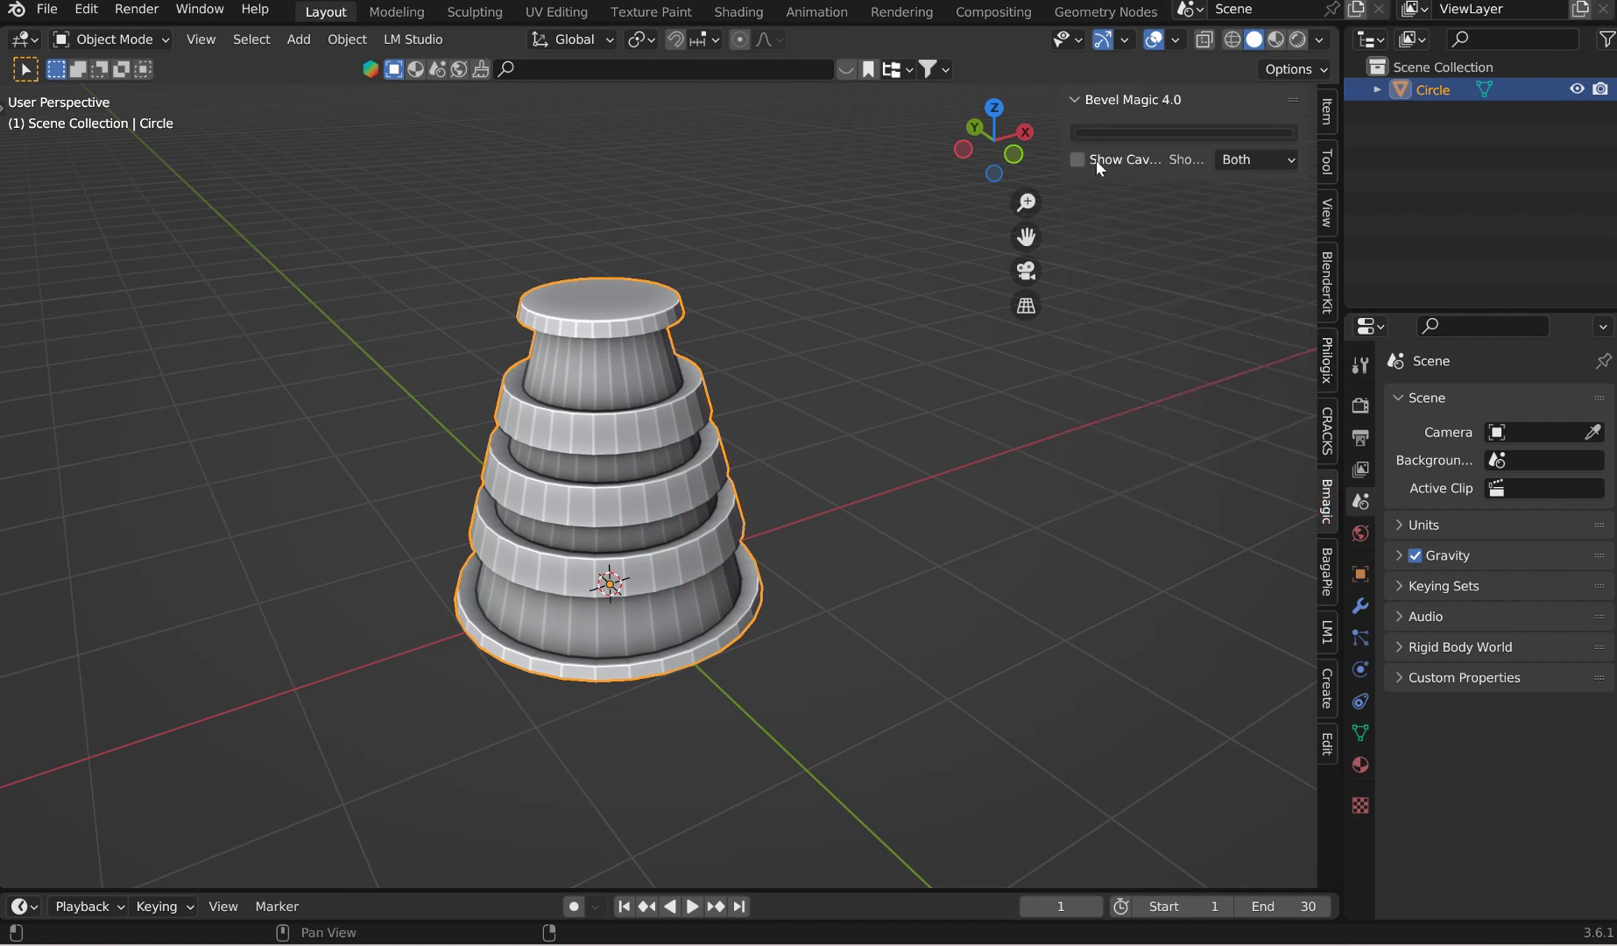
pyautogui.moveTo(664, 372); pyautogui.dragTo(666, 371)
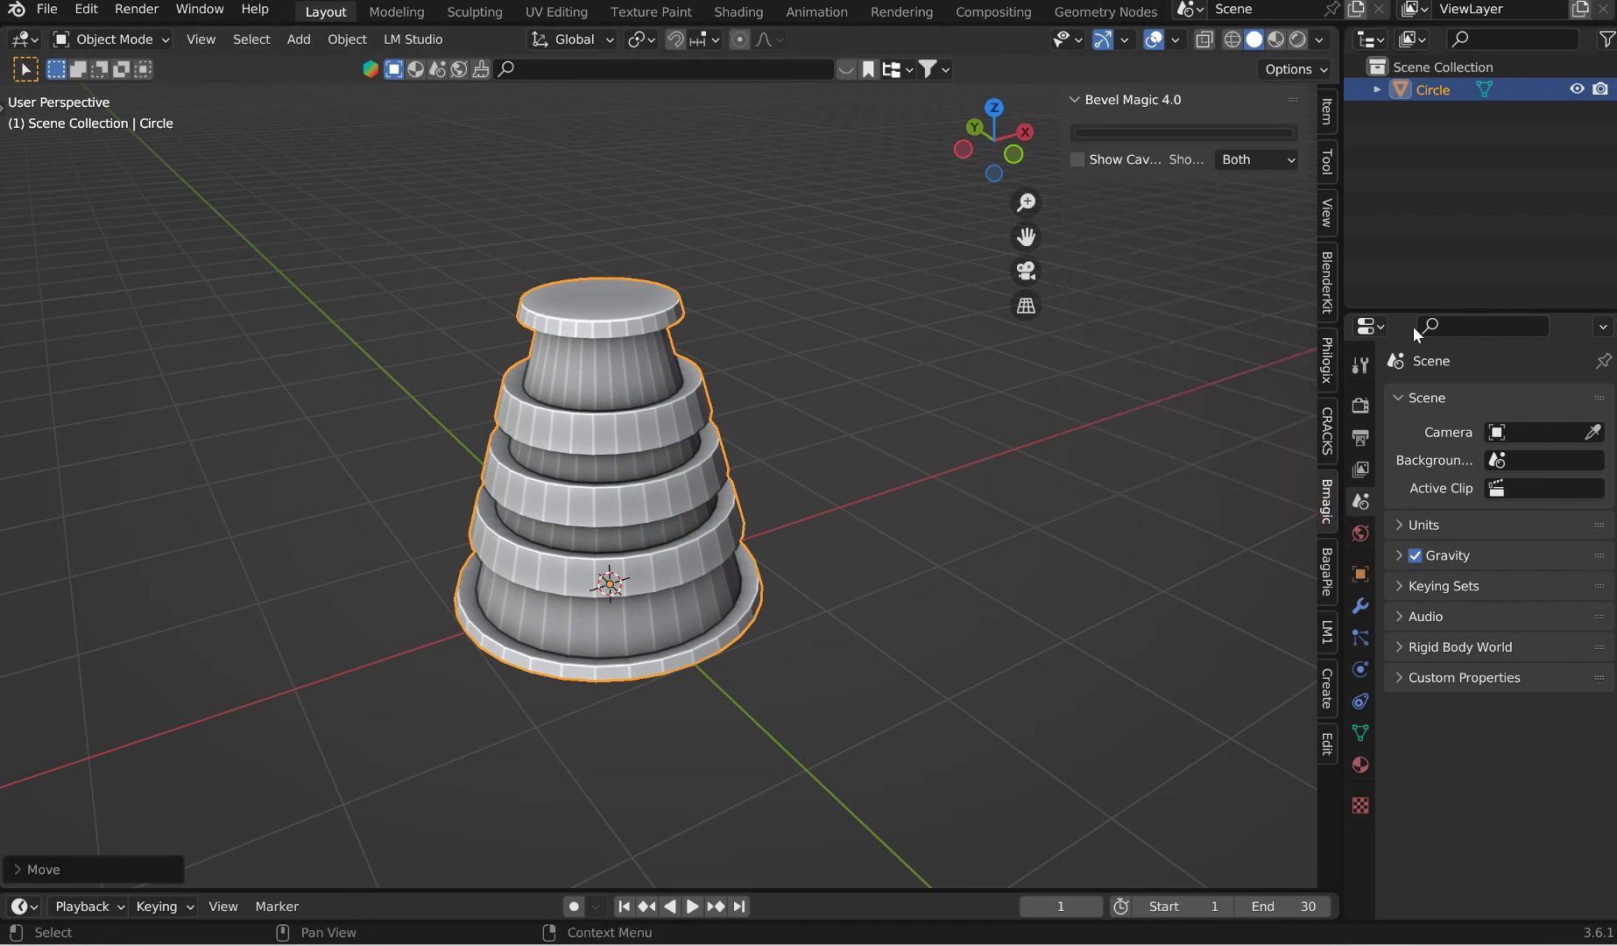
pyautogui.click(1328, 631)
pyautogui.click(1281, 137)
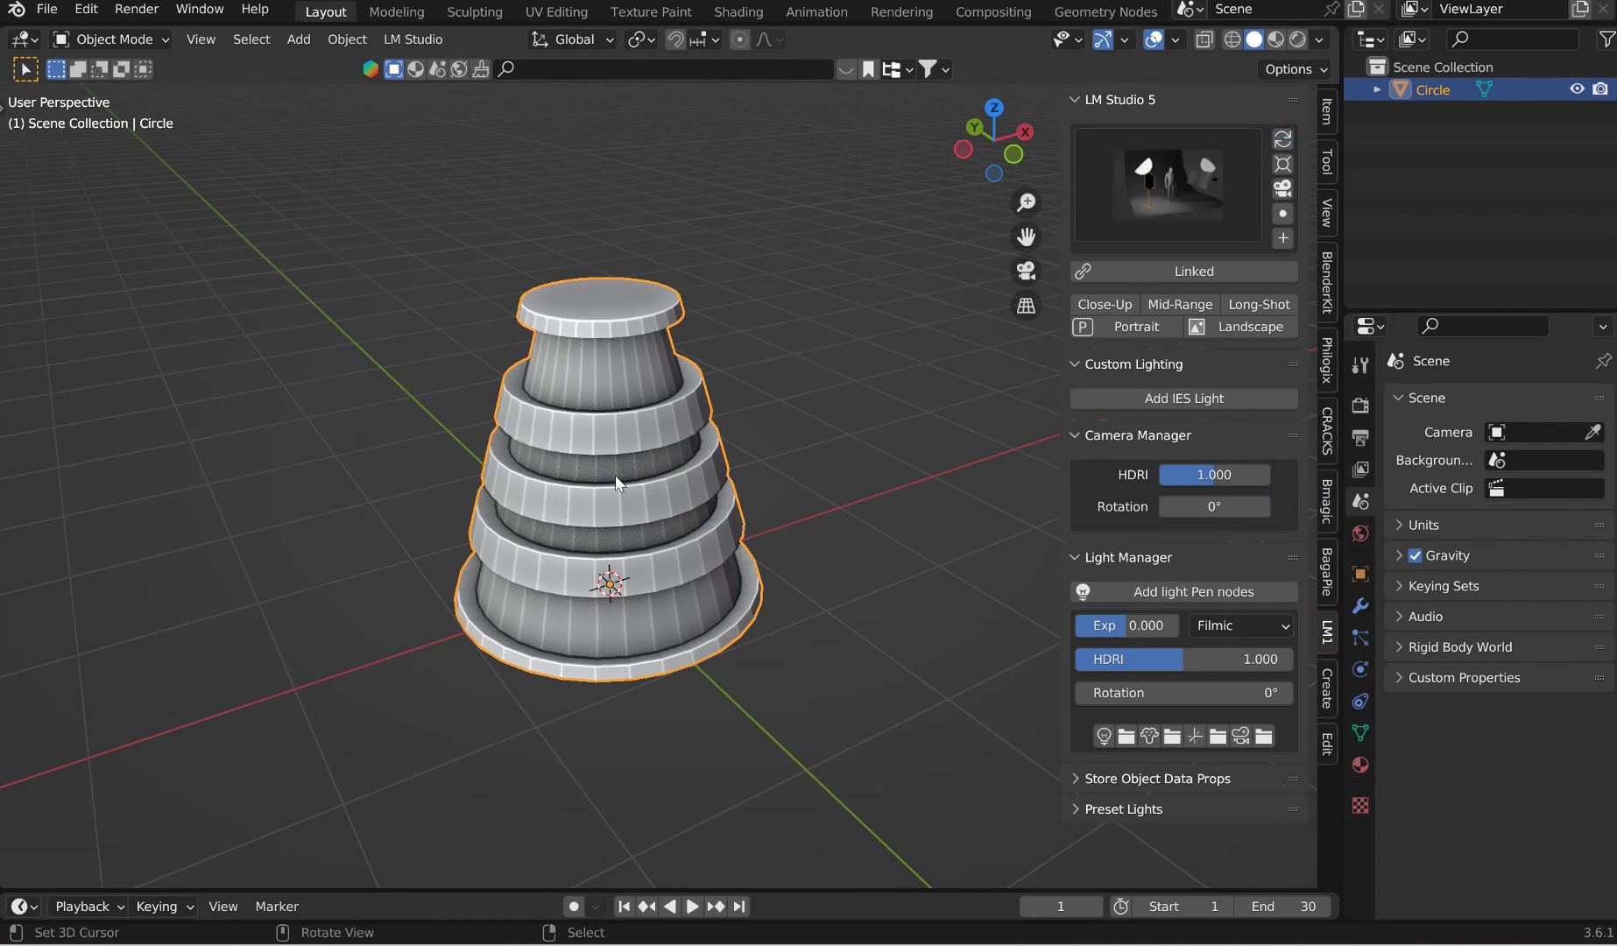
pyautogui.press('Delete')
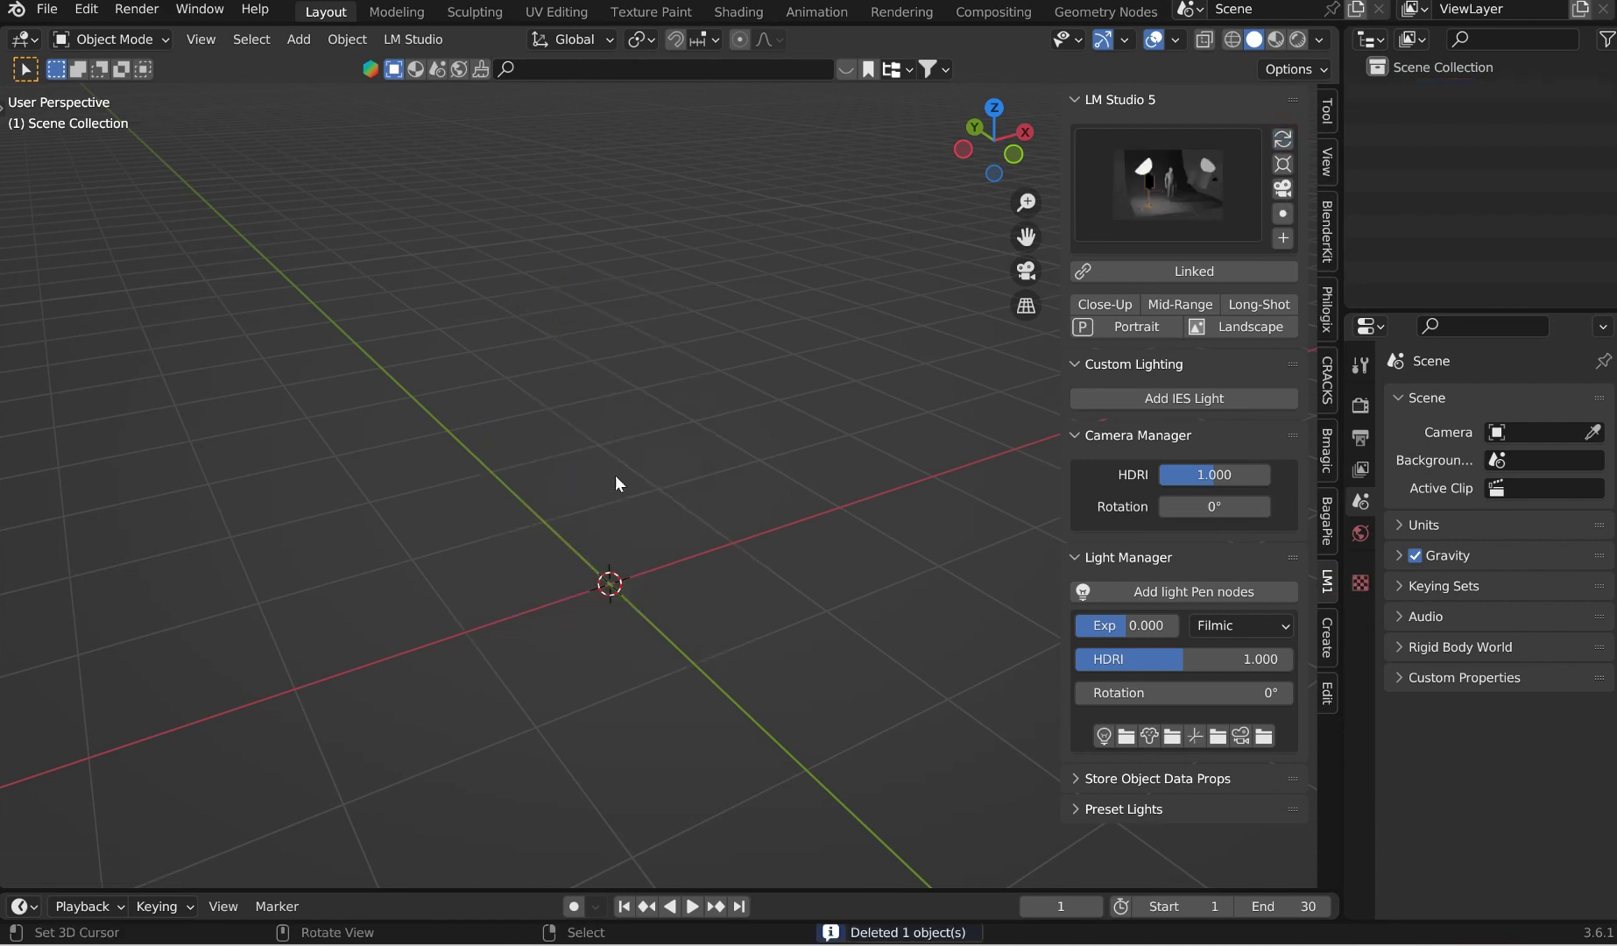
# Step: Load the Umbrella Studio lighting setup and frame it from the front
pyautogui.click(1183, 180)
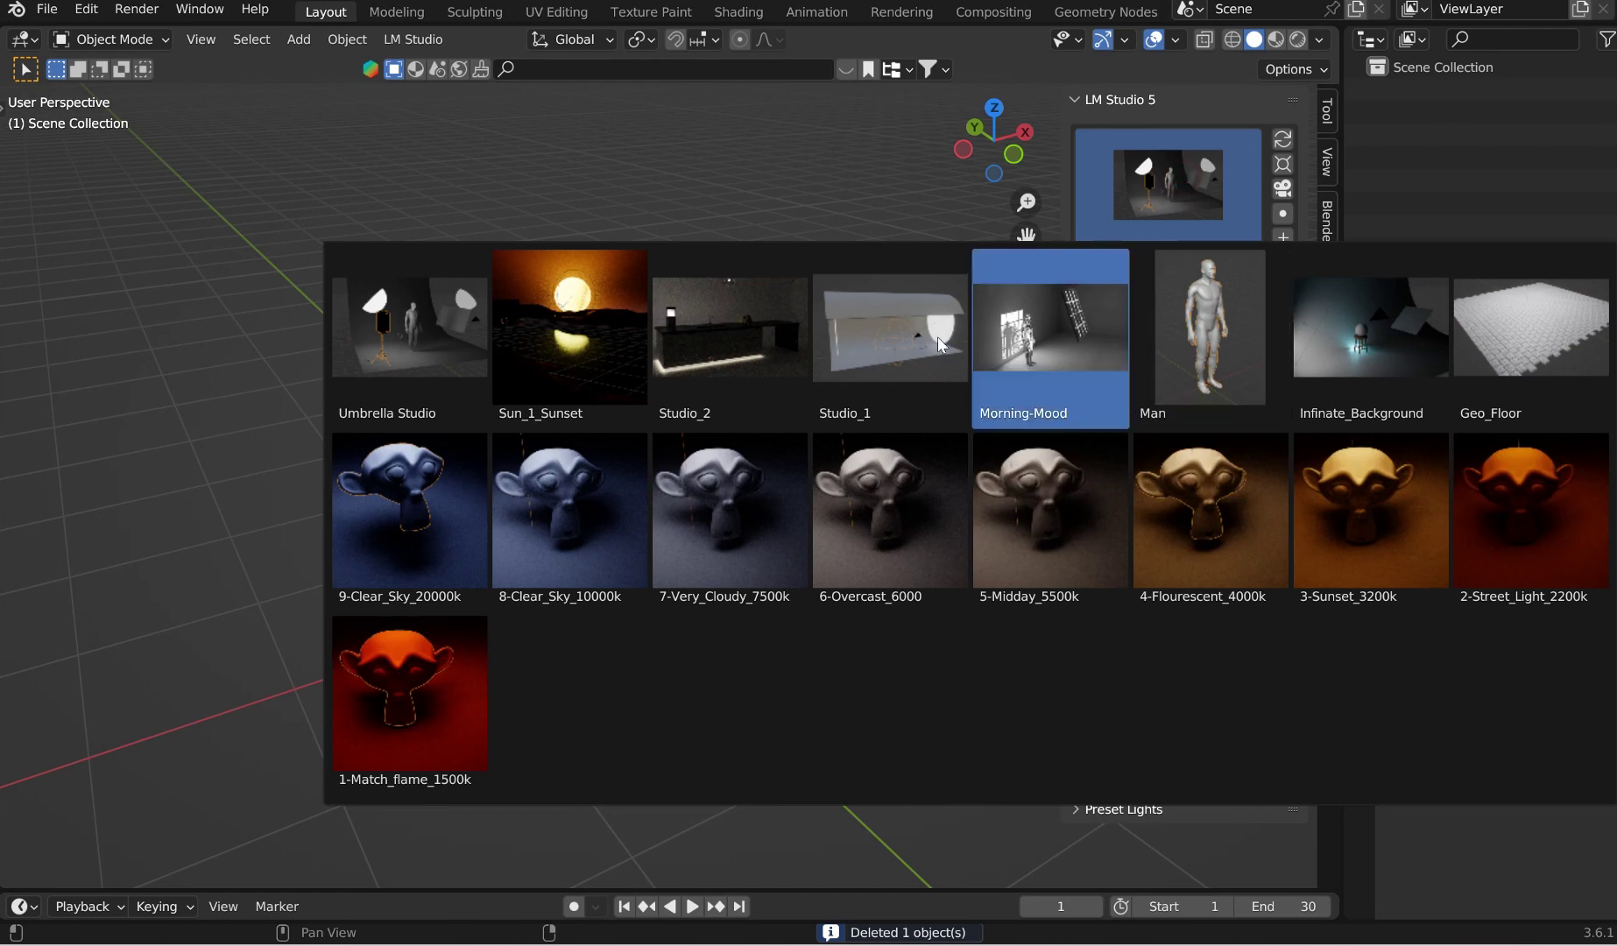
pyautogui.click(429, 340)
pyautogui.hotkey('shift', 'c')
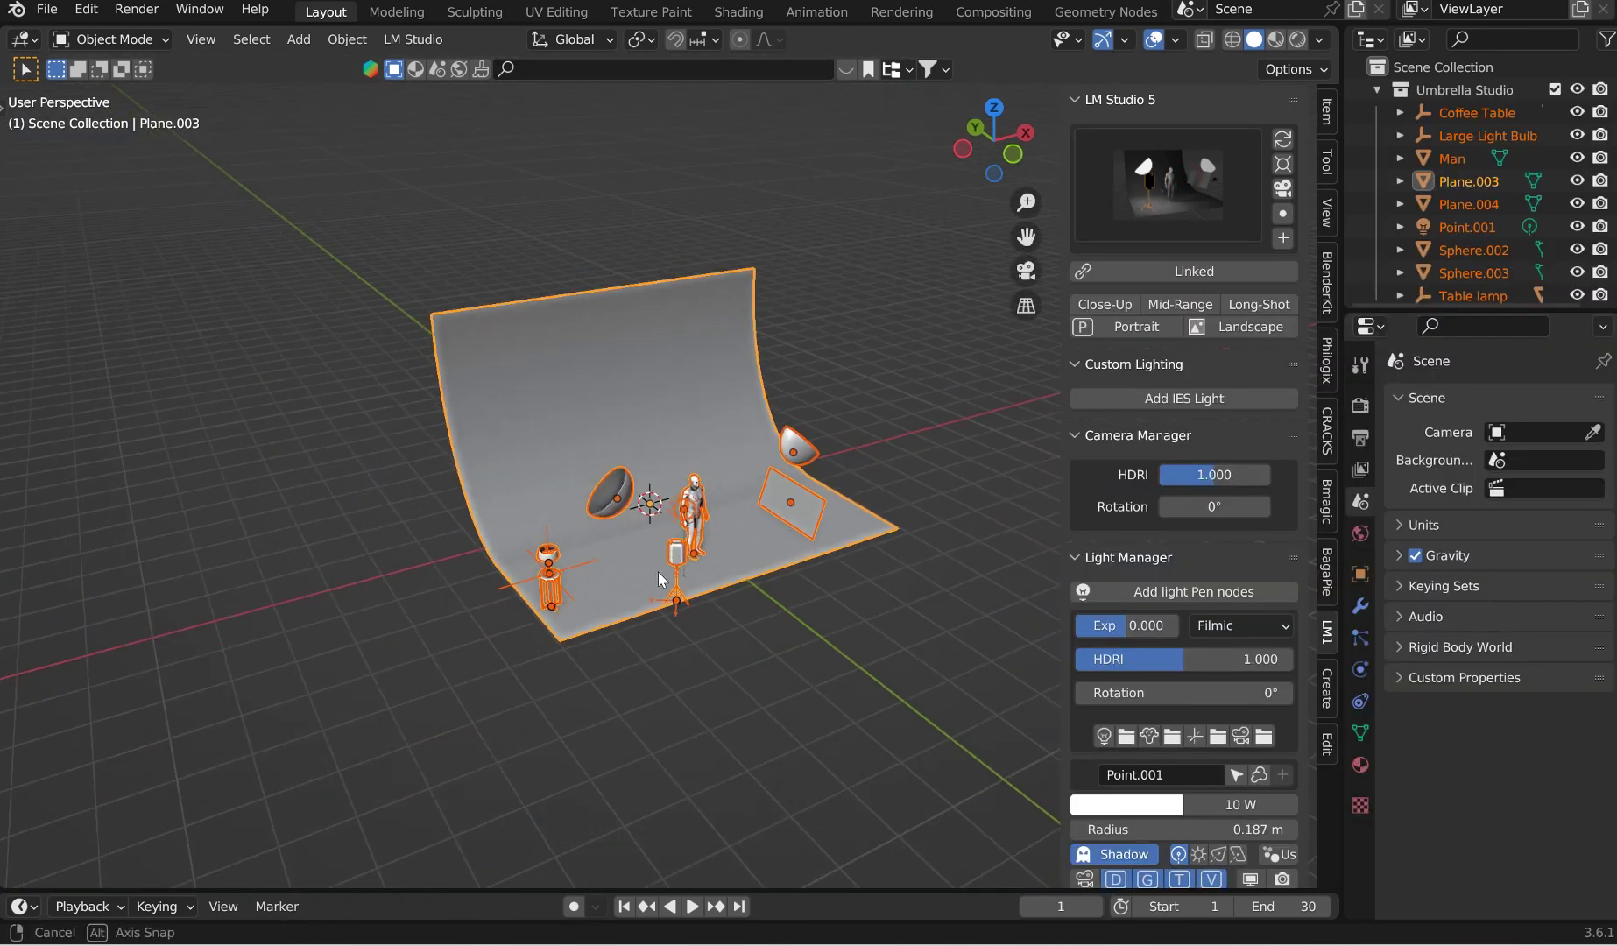
pyautogui.moveTo(694, 596); pyautogui.dragTo(695, 297, button='middle')
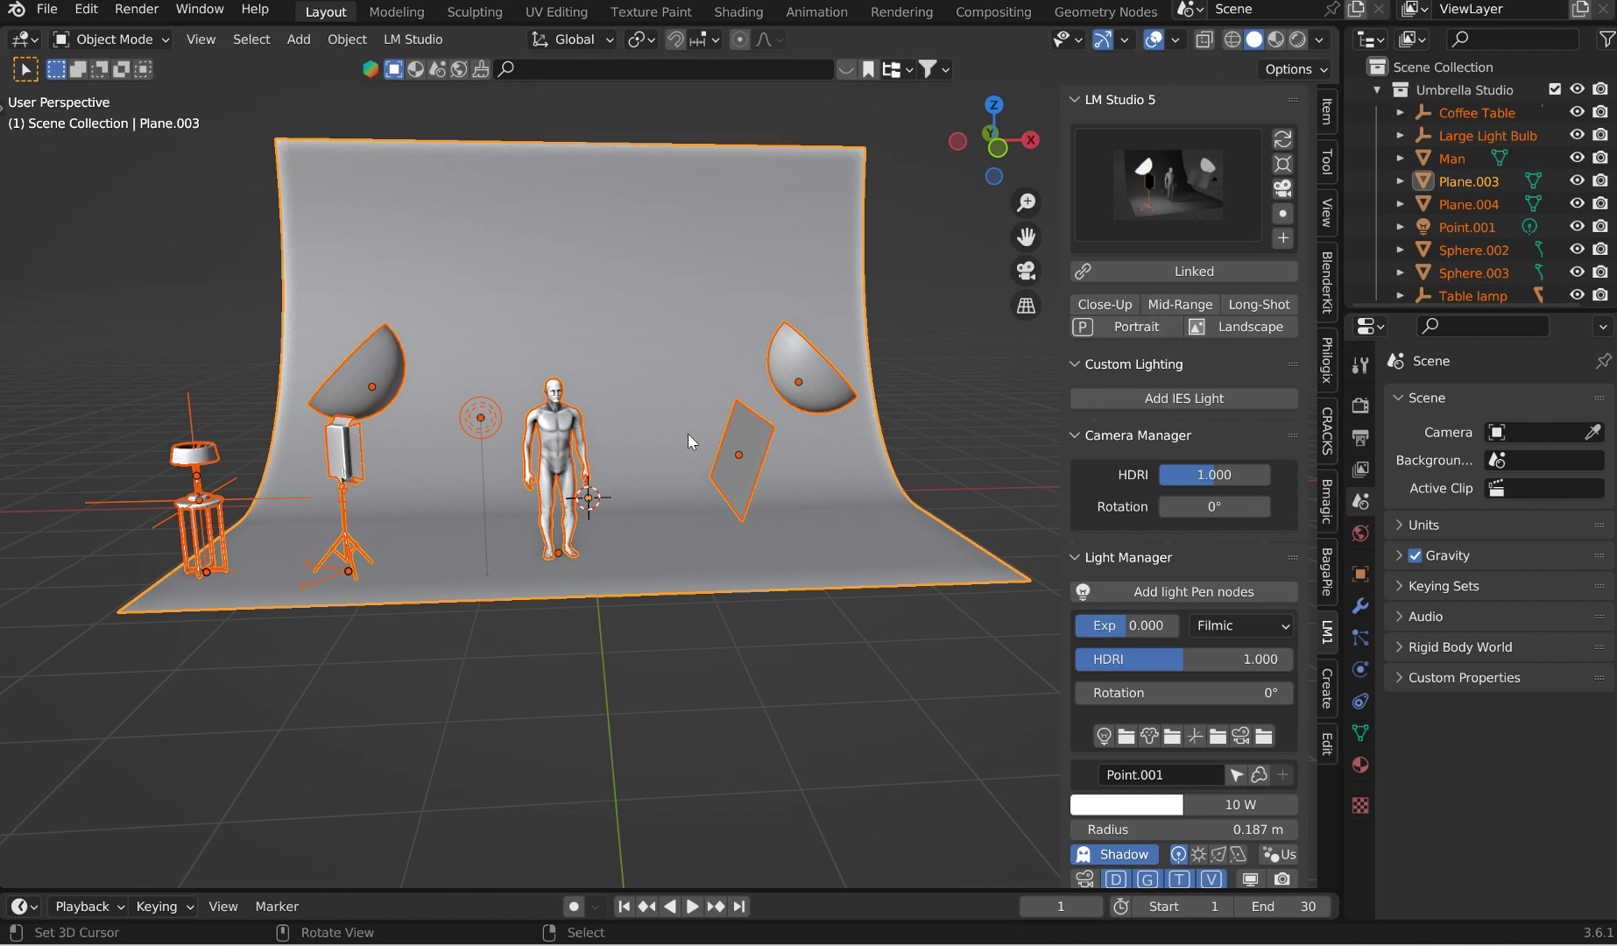
# Step: Add a new studio camera and look through it with Numpad 0
pyautogui.click(1283, 237)
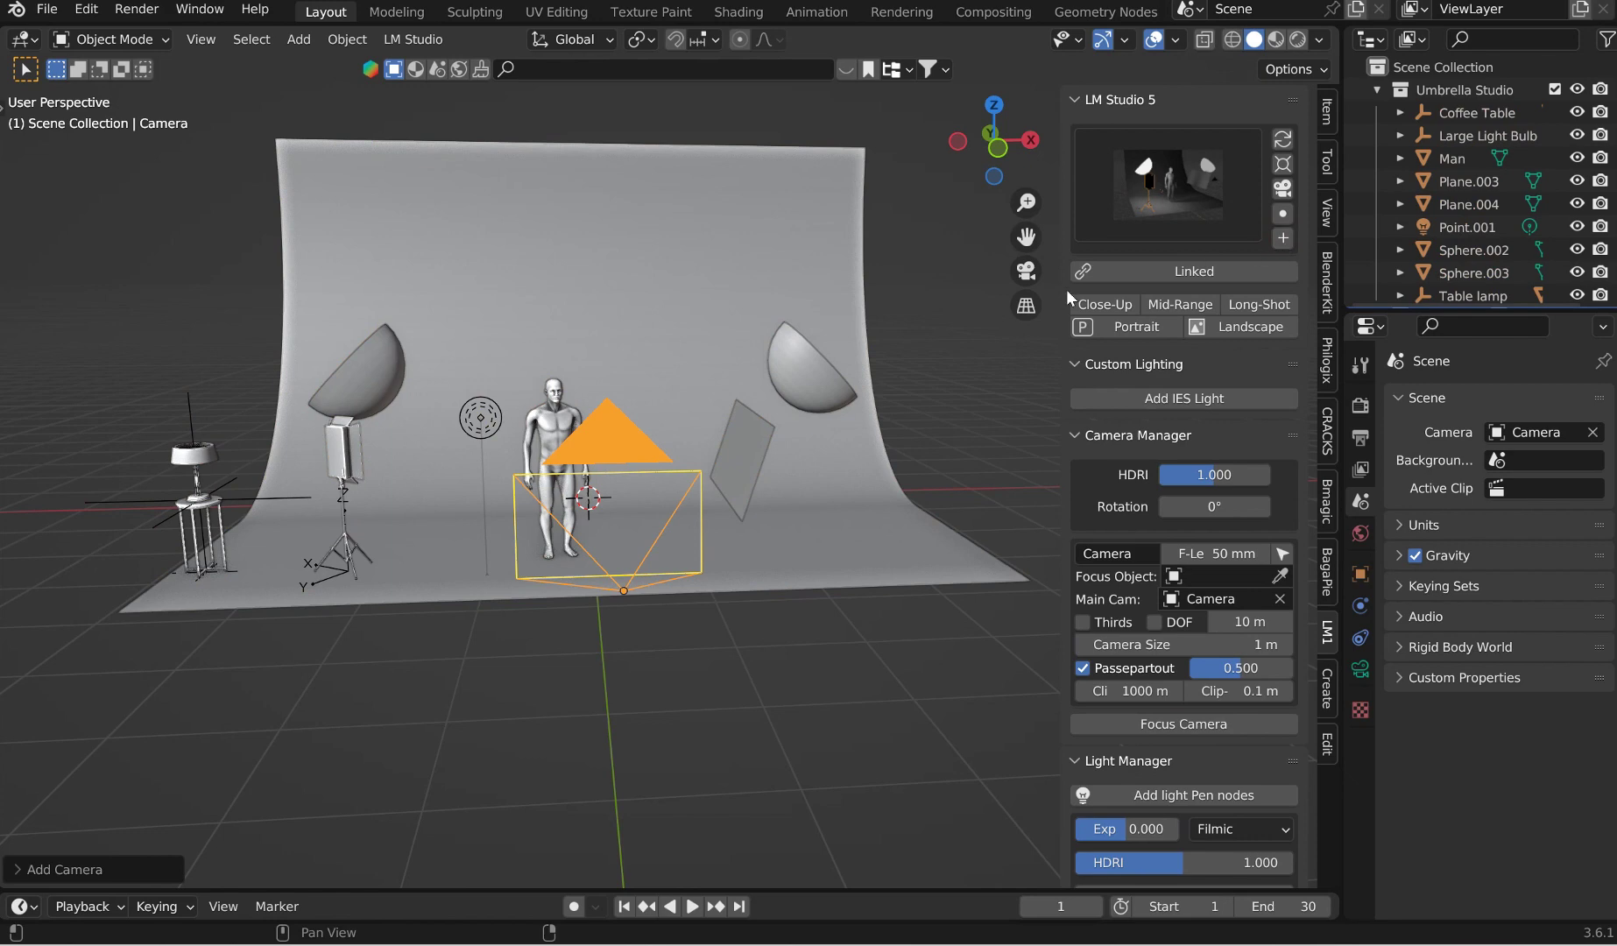
pyautogui.moveTo(753, 613); pyautogui.dragTo(783, 644, button='middle')
pyautogui.scroll(3, 783, 644)
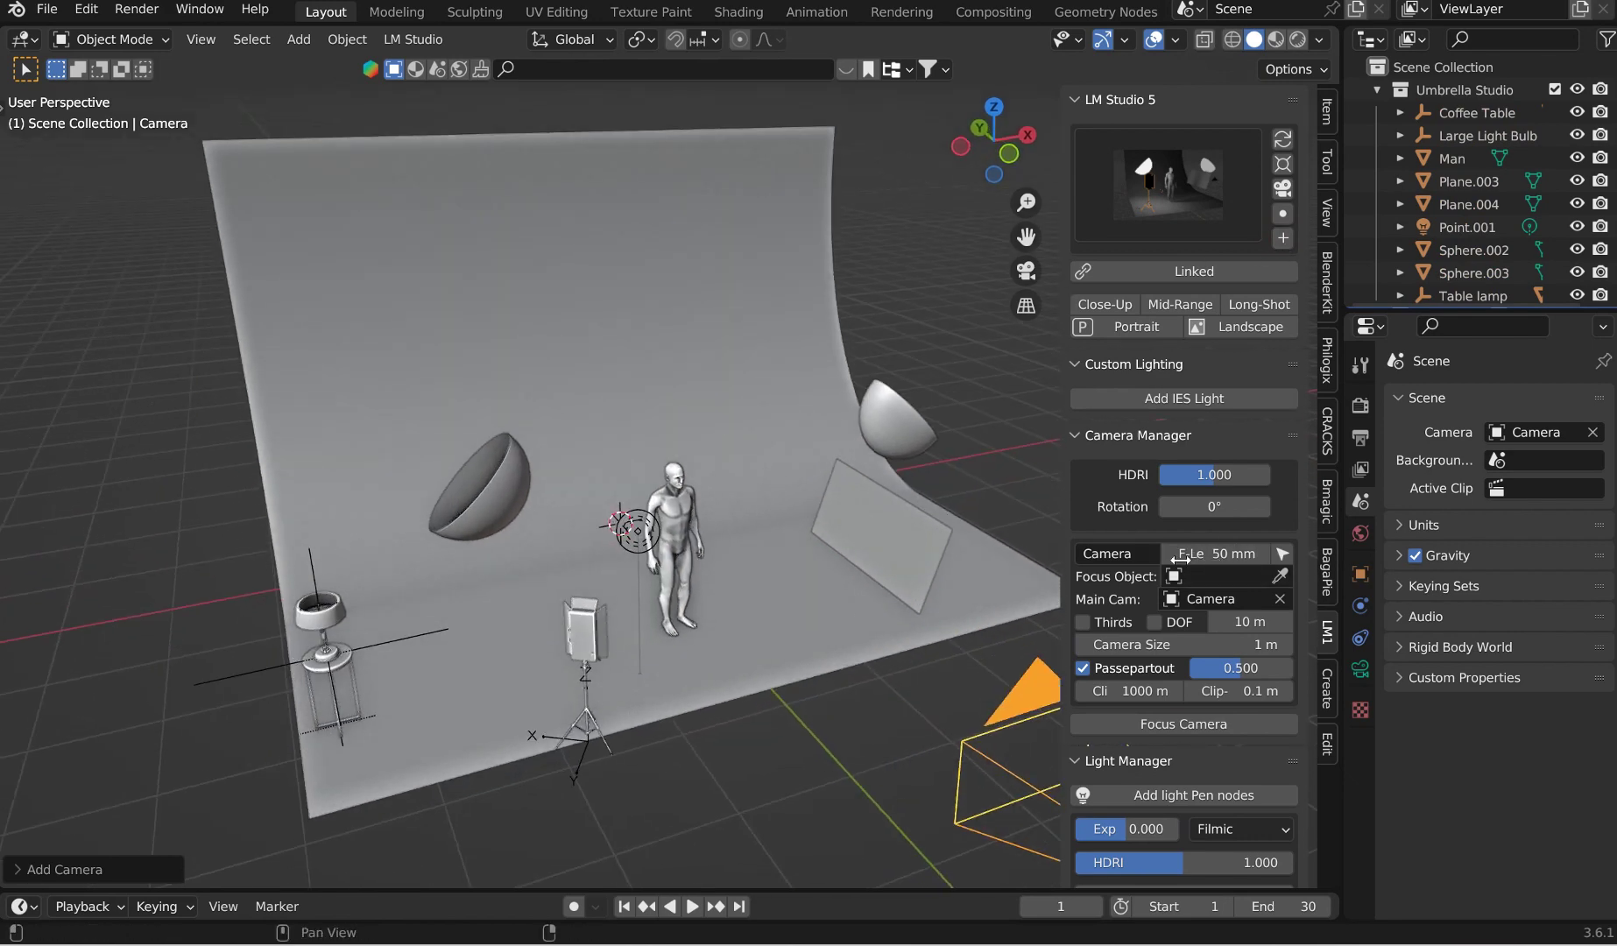
pyautogui.scroll(-2, 1183, 614)
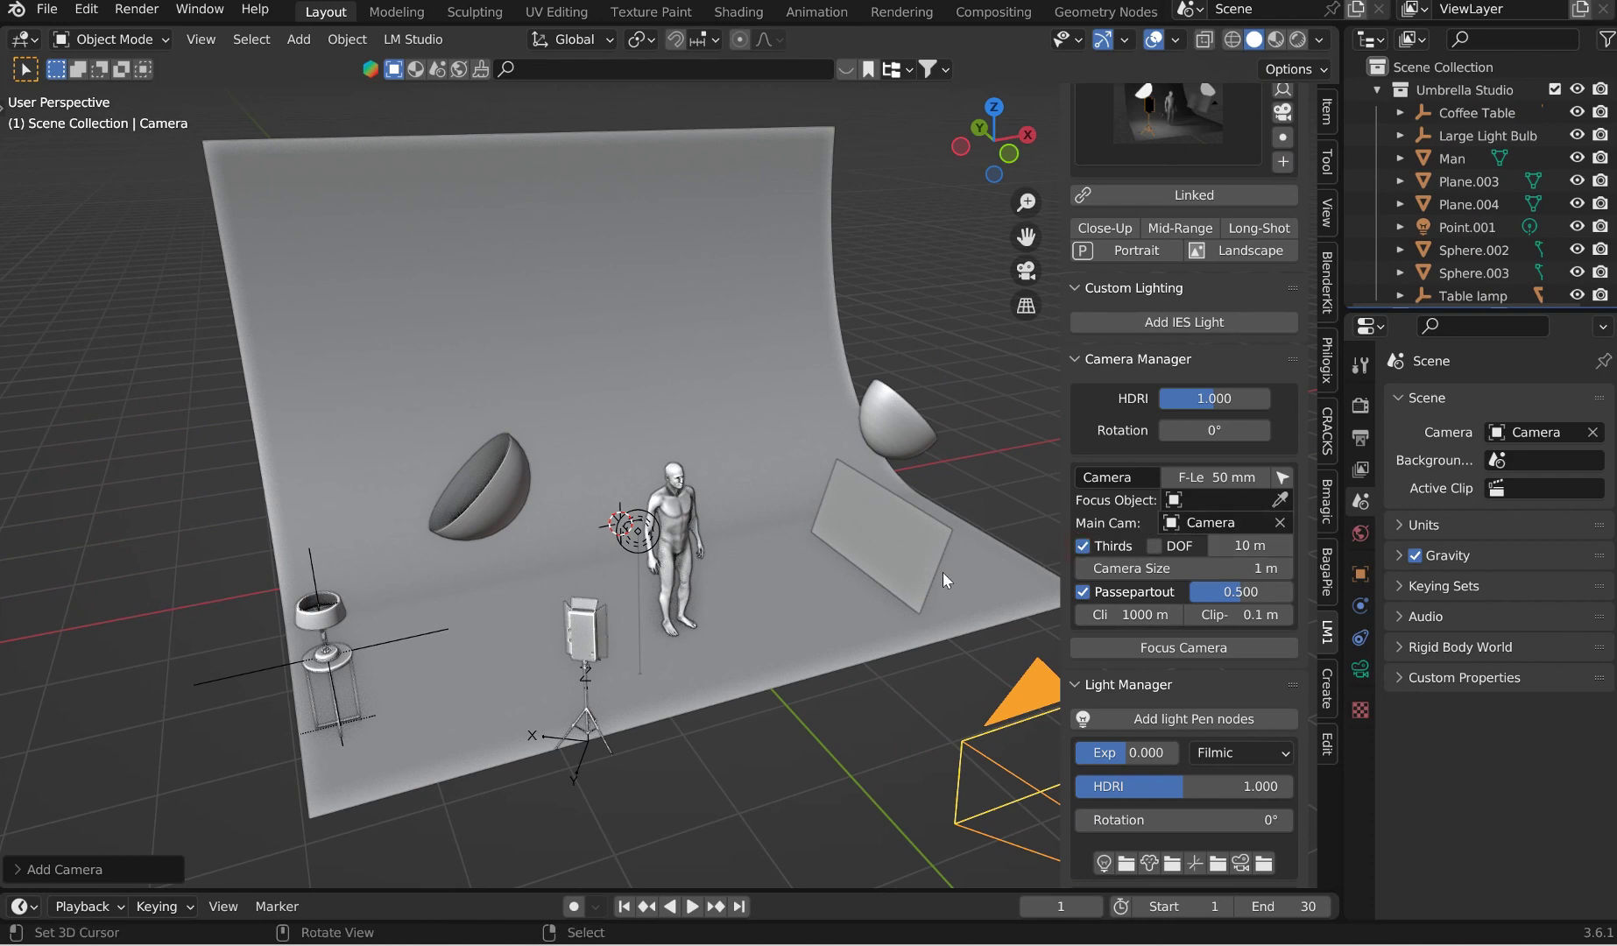
pyautogui.press('KP_0')
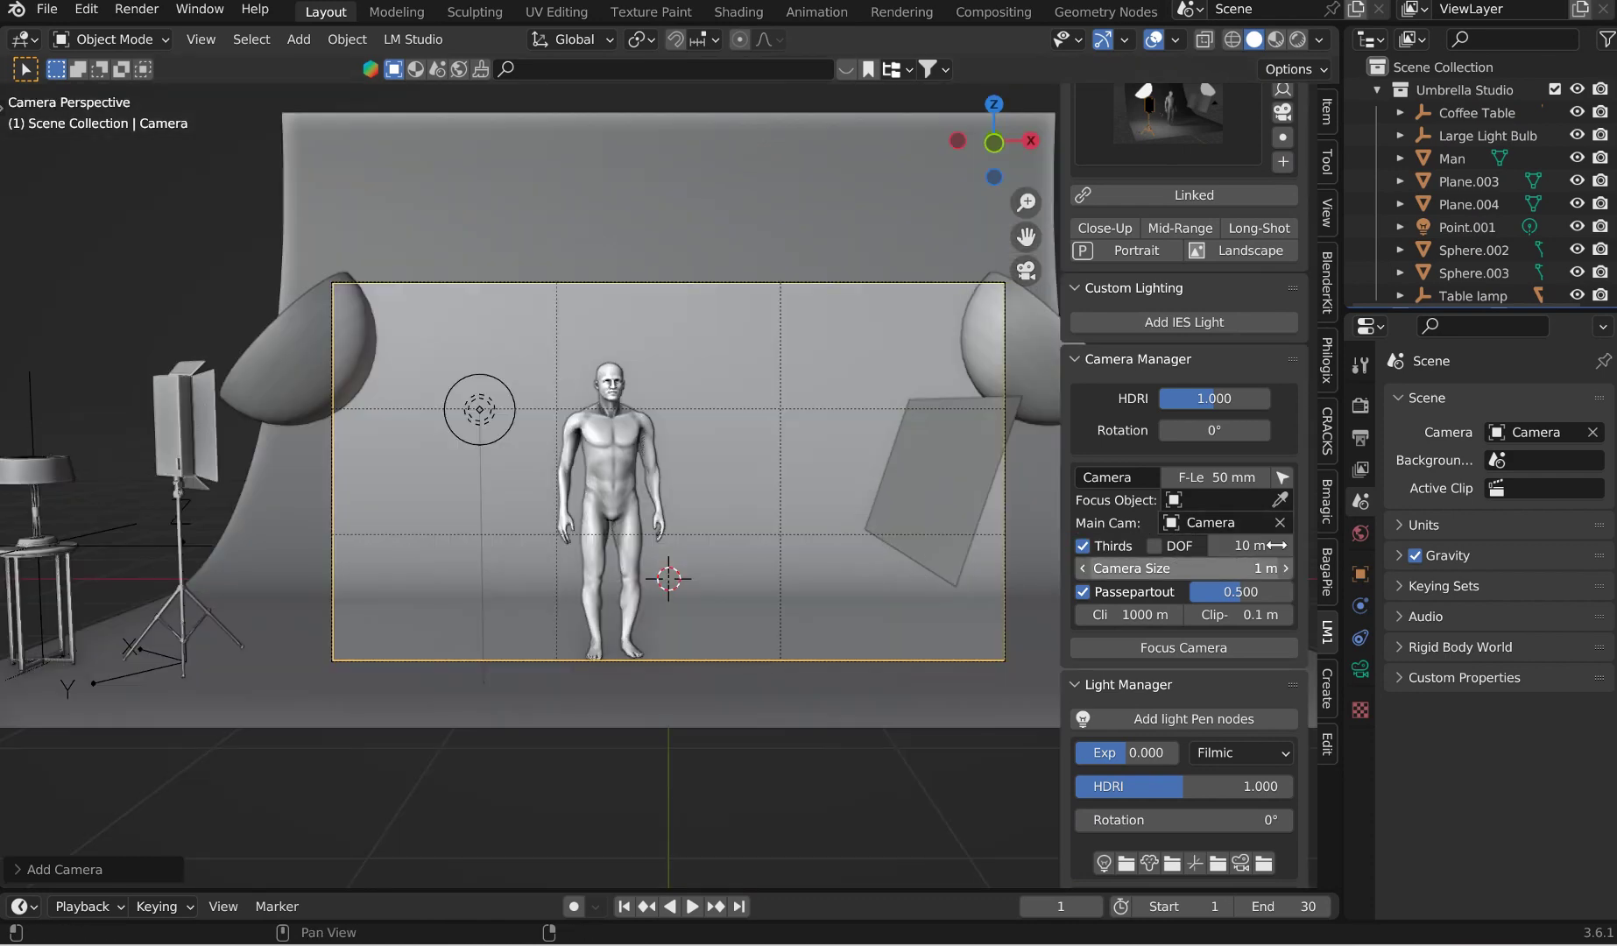
# Step: Use the Man figure as focus object, set camera size to 0.72 m, and auto-focus at 4.8 m
pyautogui.click(1282, 499)
pyautogui.click(641, 427)
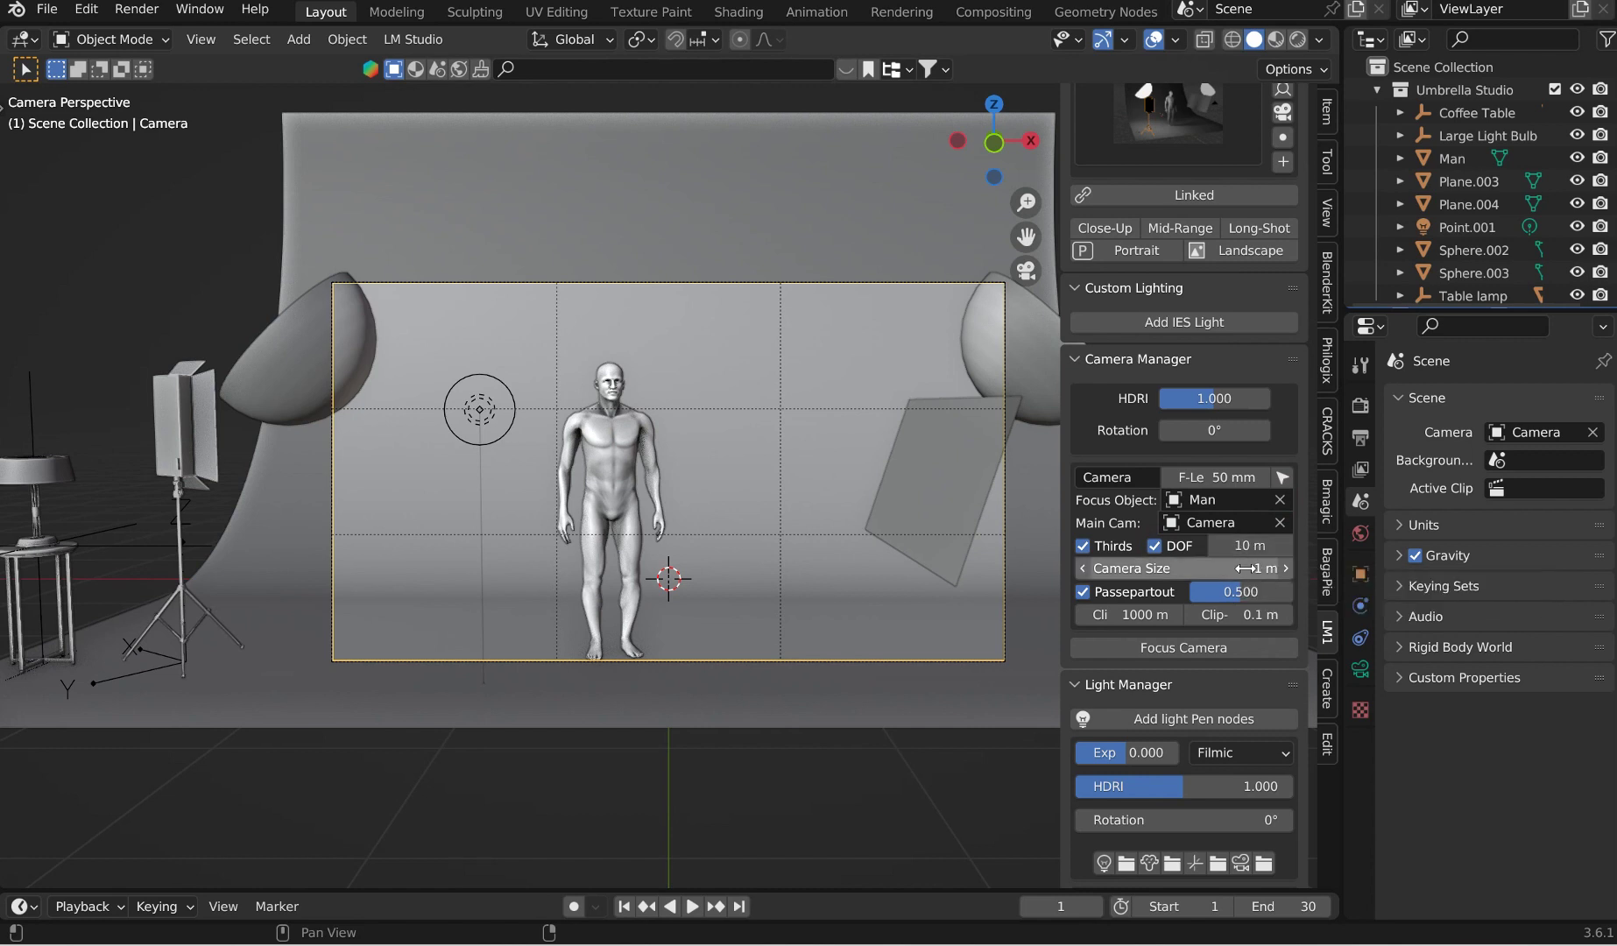
pyautogui.moveTo(1246, 568); pyautogui.dragTo(1222, 568)
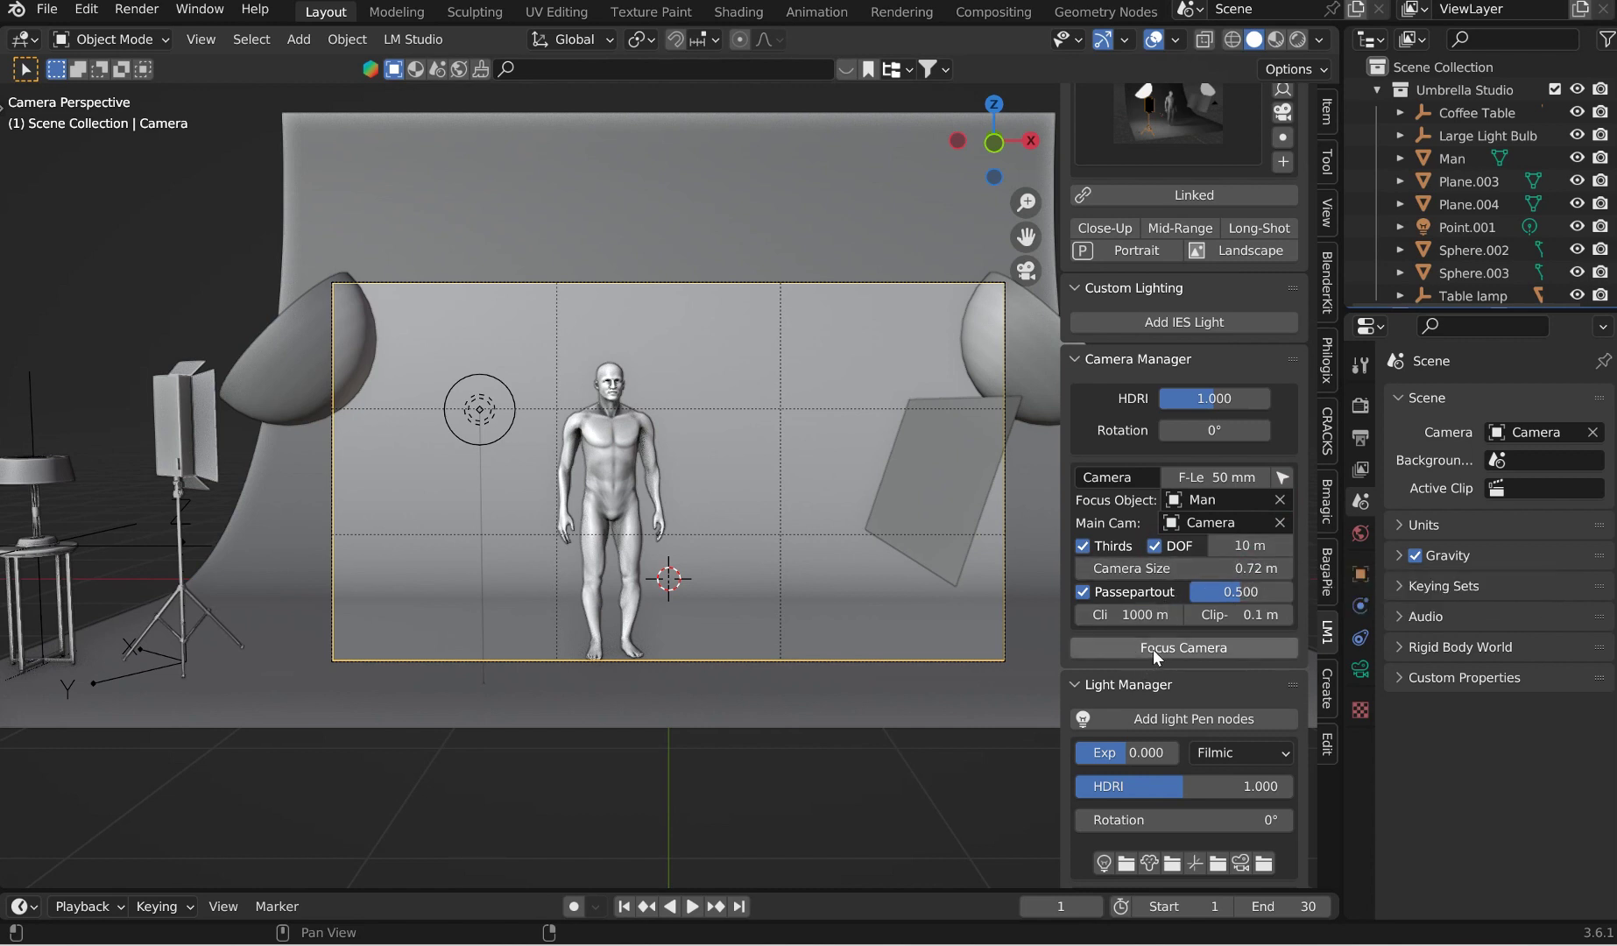
pyautogui.click(1154, 649)
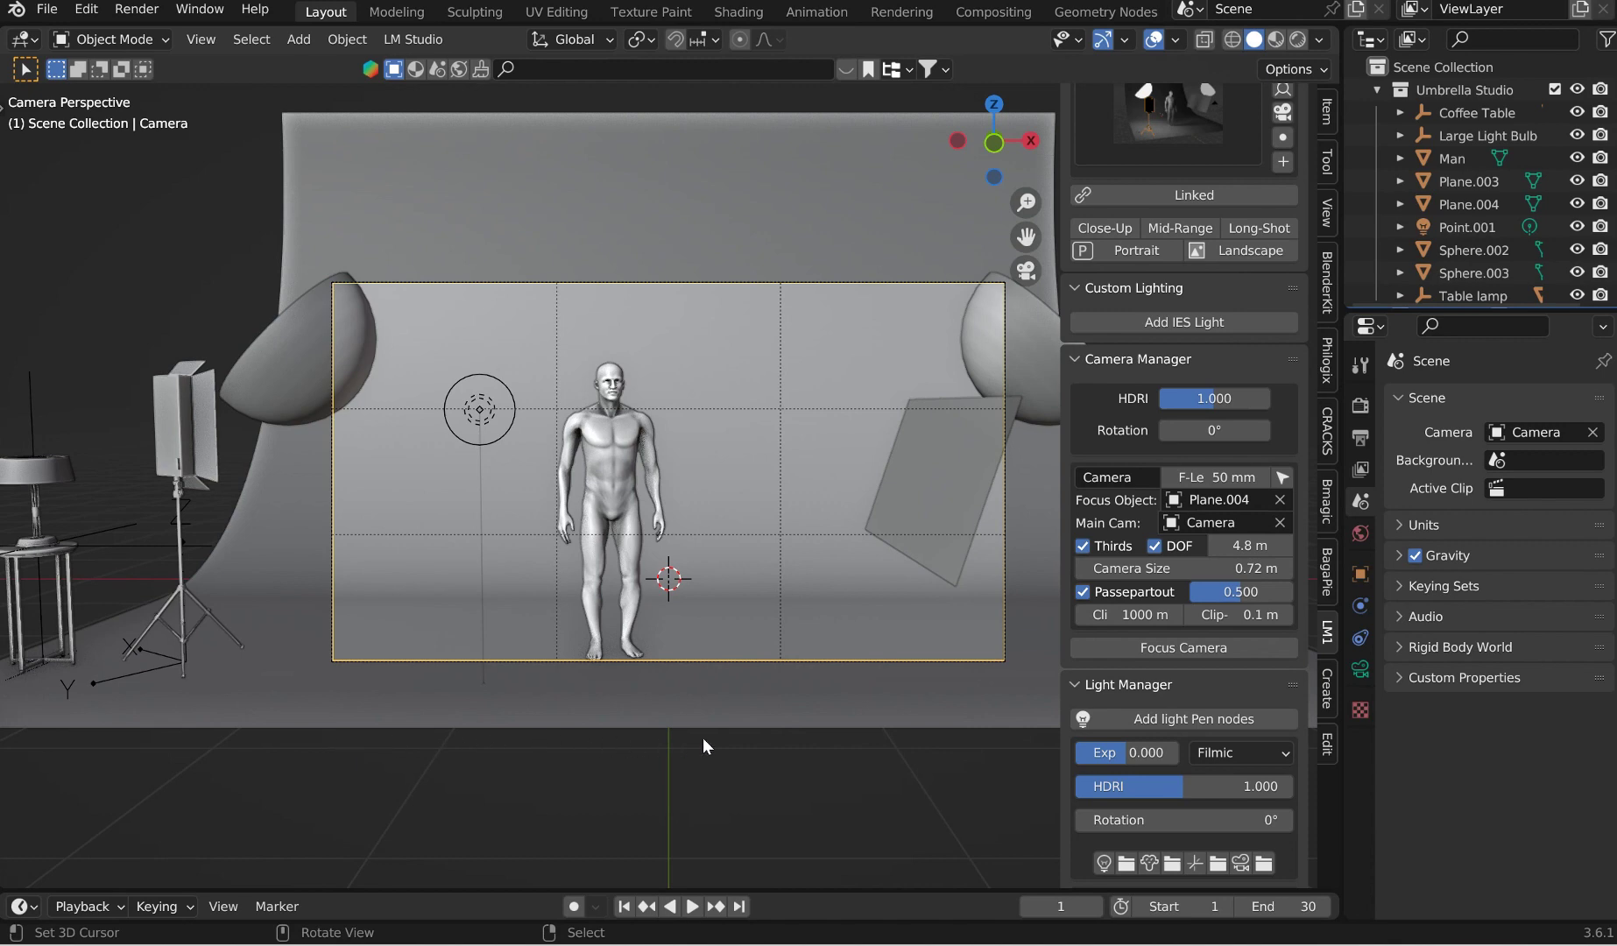
pyautogui.moveTo(838, 741); pyautogui.dragTo(793, 635, button='middle')
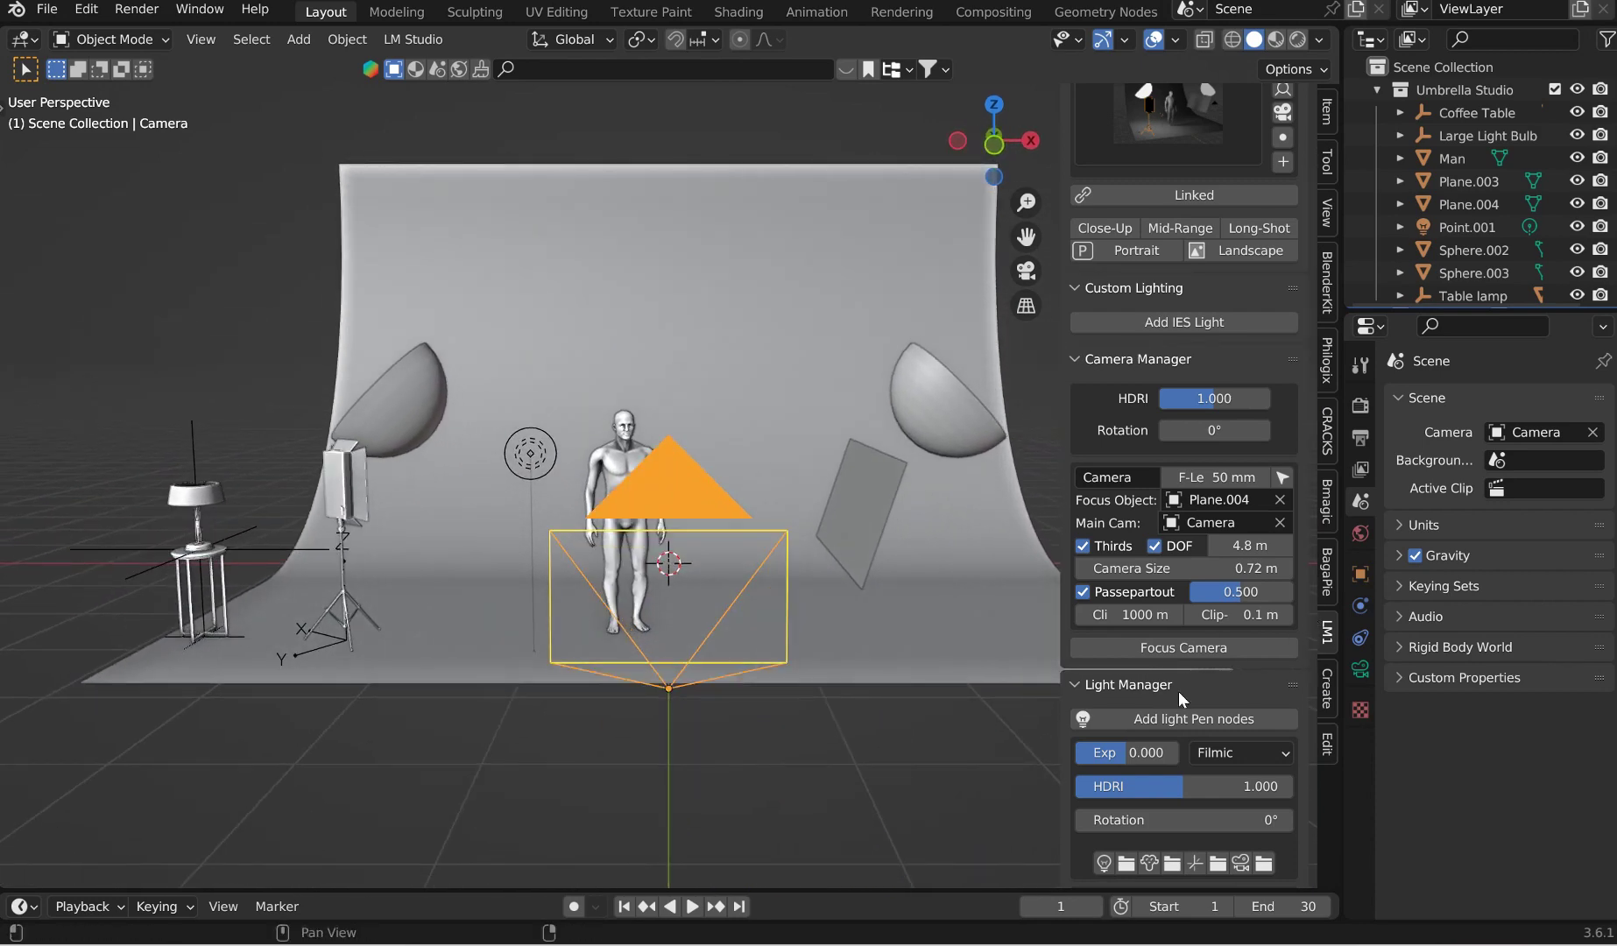
# Step: Add a light-pen light under the camera and set exposure to -0.120
pyautogui.scroll(-4, 1210, 576)
pyautogui.click(1192, 569)
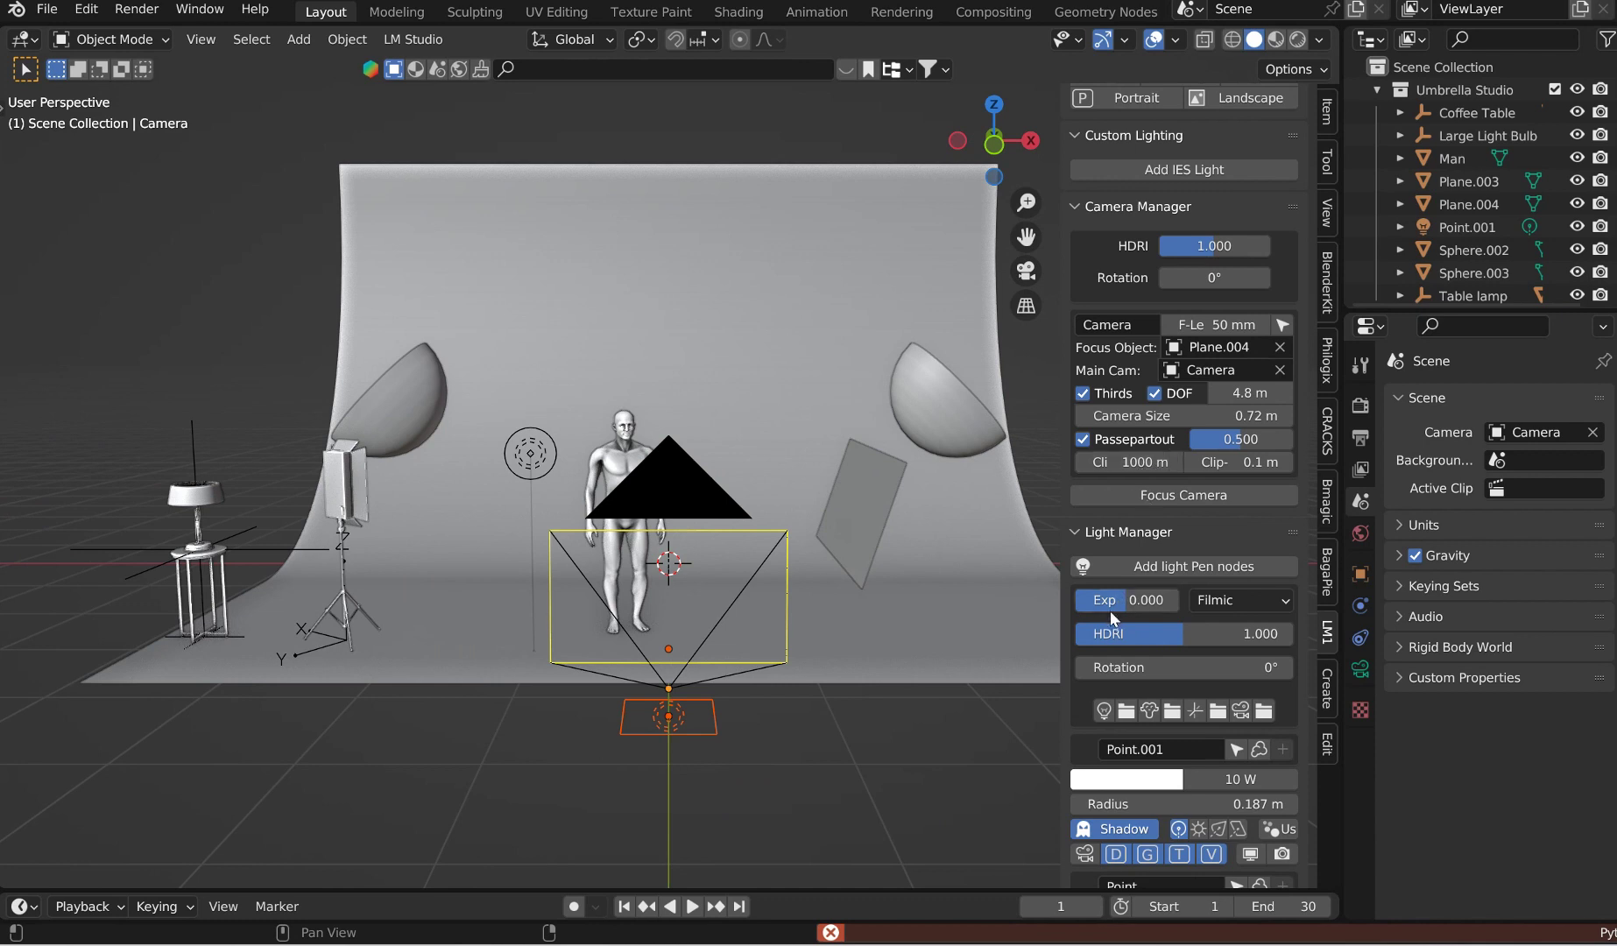
pyautogui.moveTo(1111, 608); pyautogui.dragTo(1139, 608)
pyautogui.press('-')
# Step: Switch to Rendered shading, raise HDRI strength to 1.069 and exposure to 1.807
pyautogui.scroll(-1, 1181, 587)
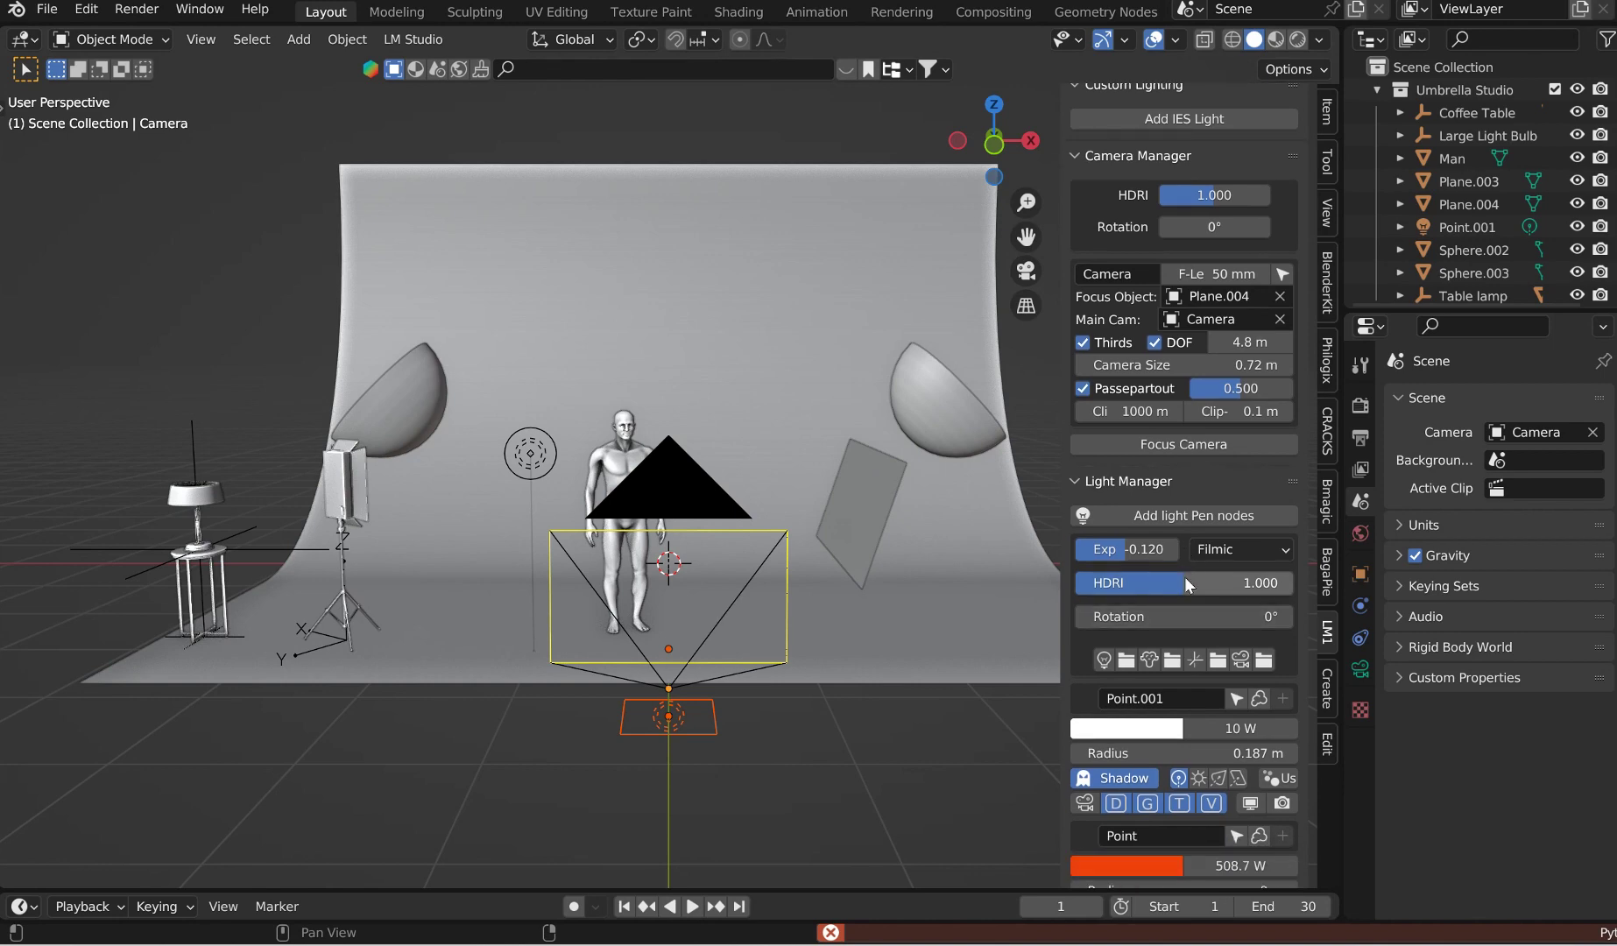
pyautogui.click(1299, 40)
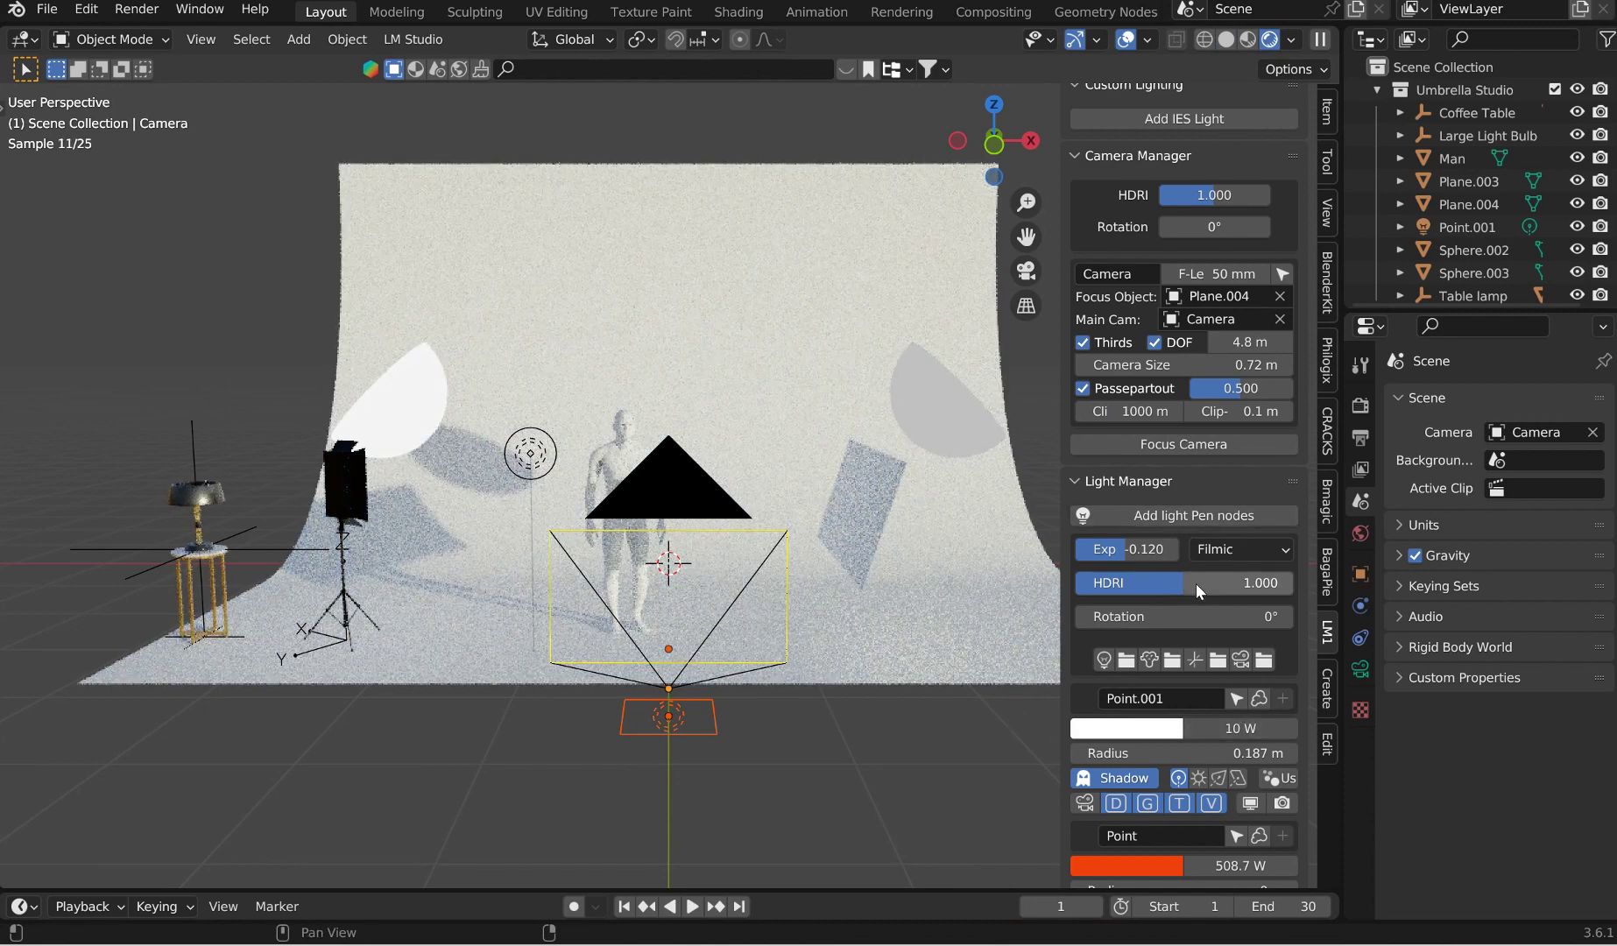
pyautogui.moveTo(1195, 584); pyautogui.dragTo(1144, 544)
pyautogui.click(1230, 550)
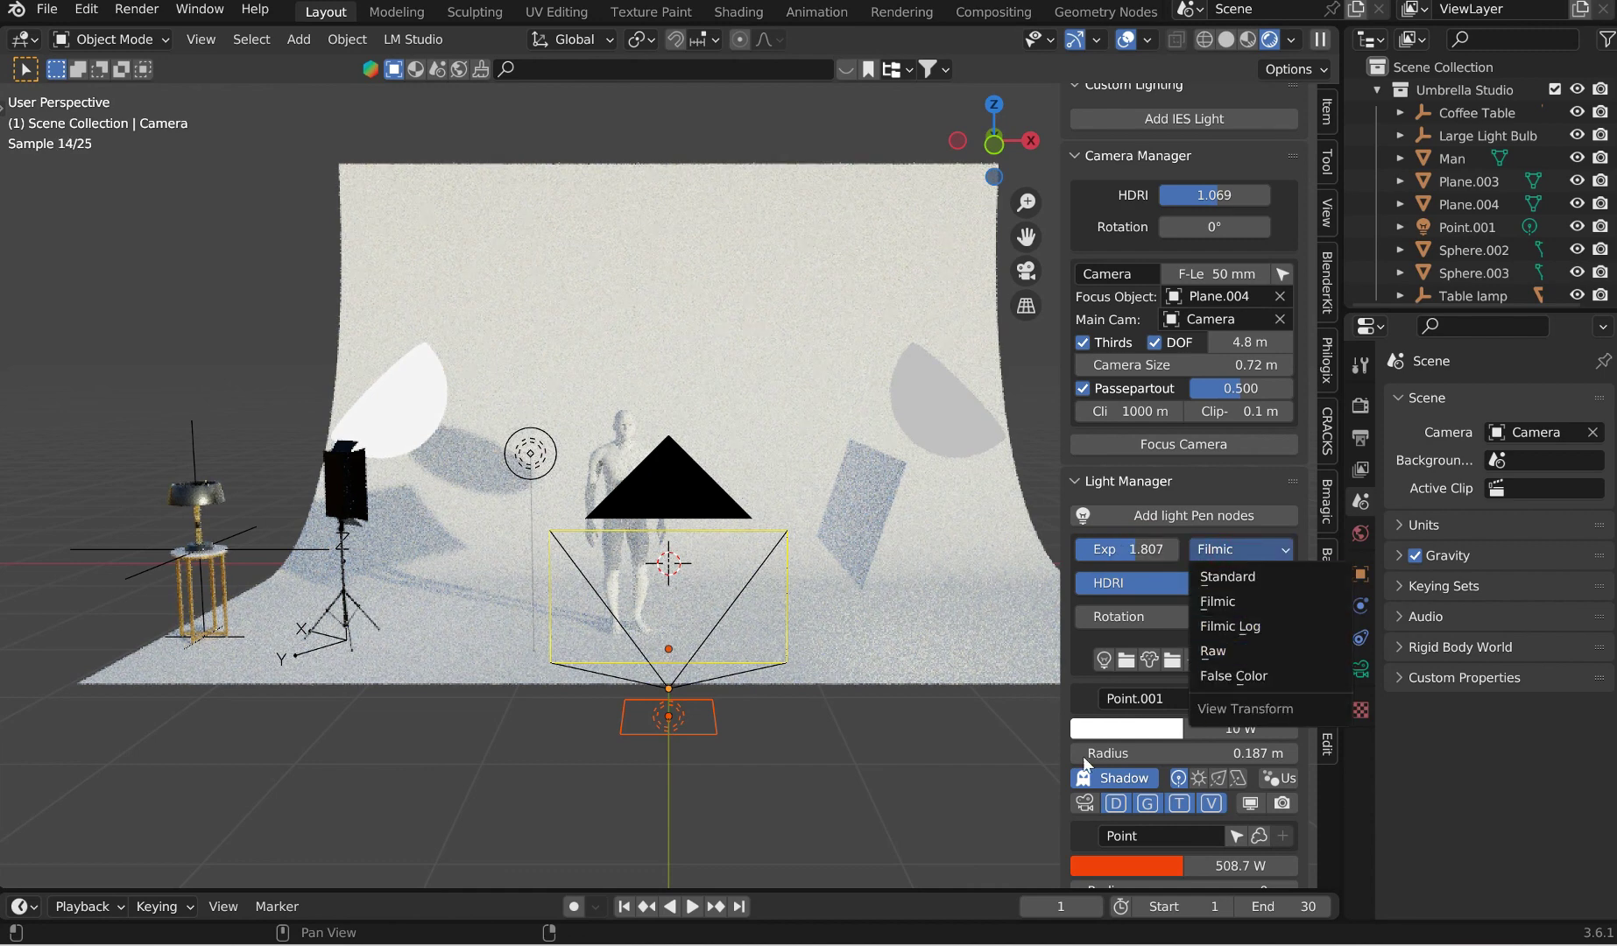
pyautogui.scroll(-8, 1215, 724)
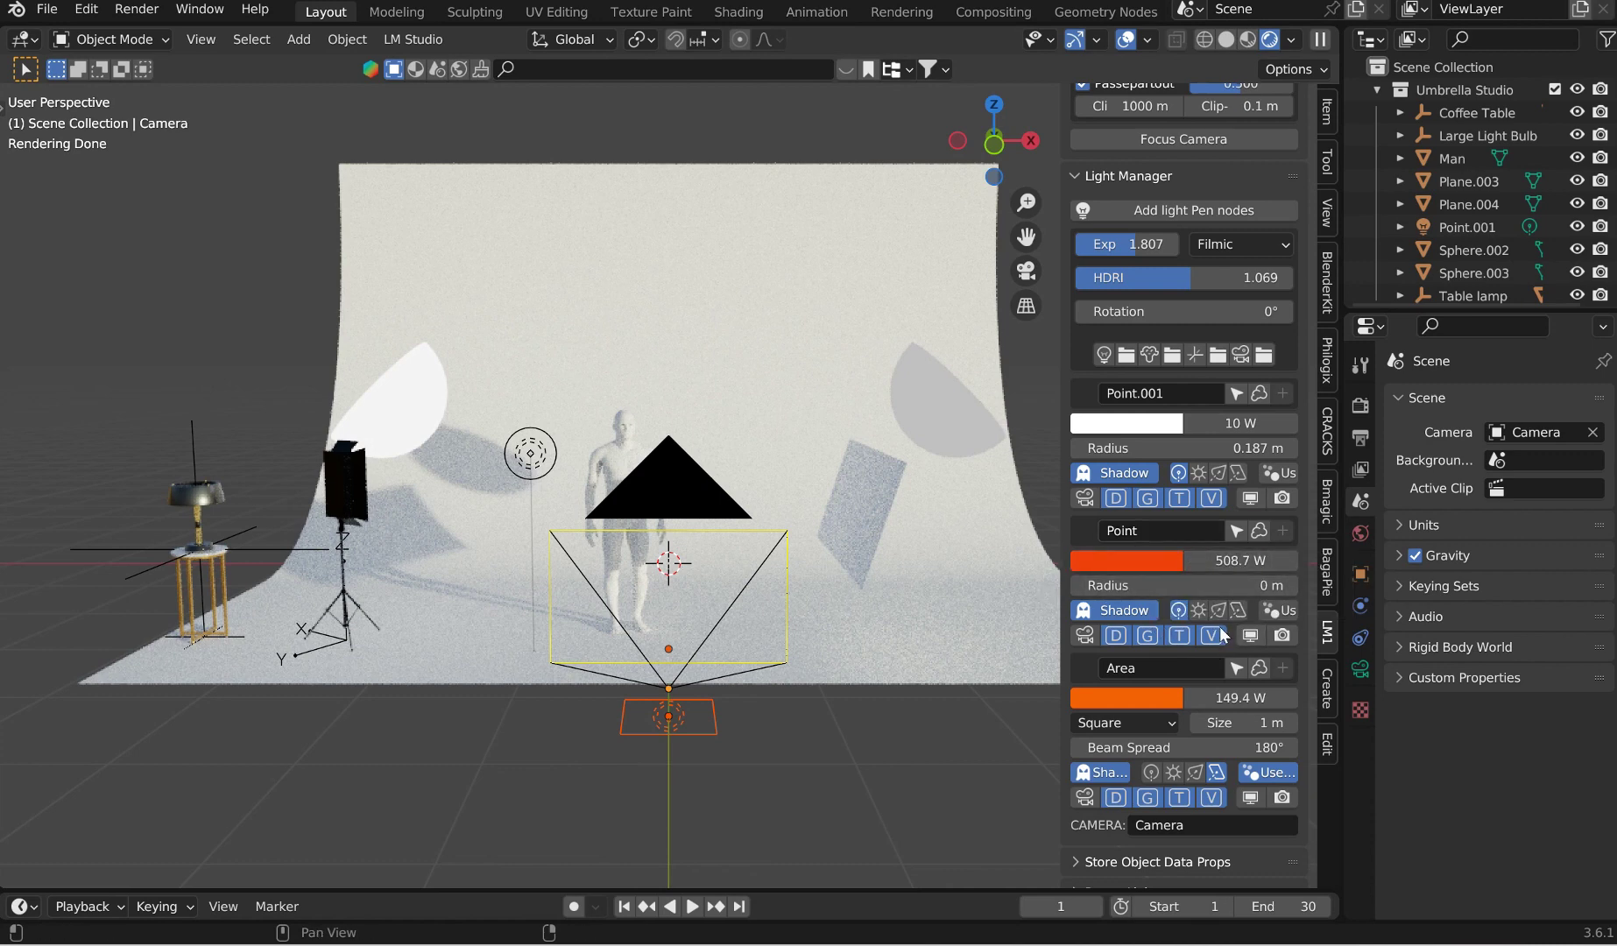
# Step: Turn the Point light into a sun and store the camera's current properties
pyautogui.click(1199, 611)
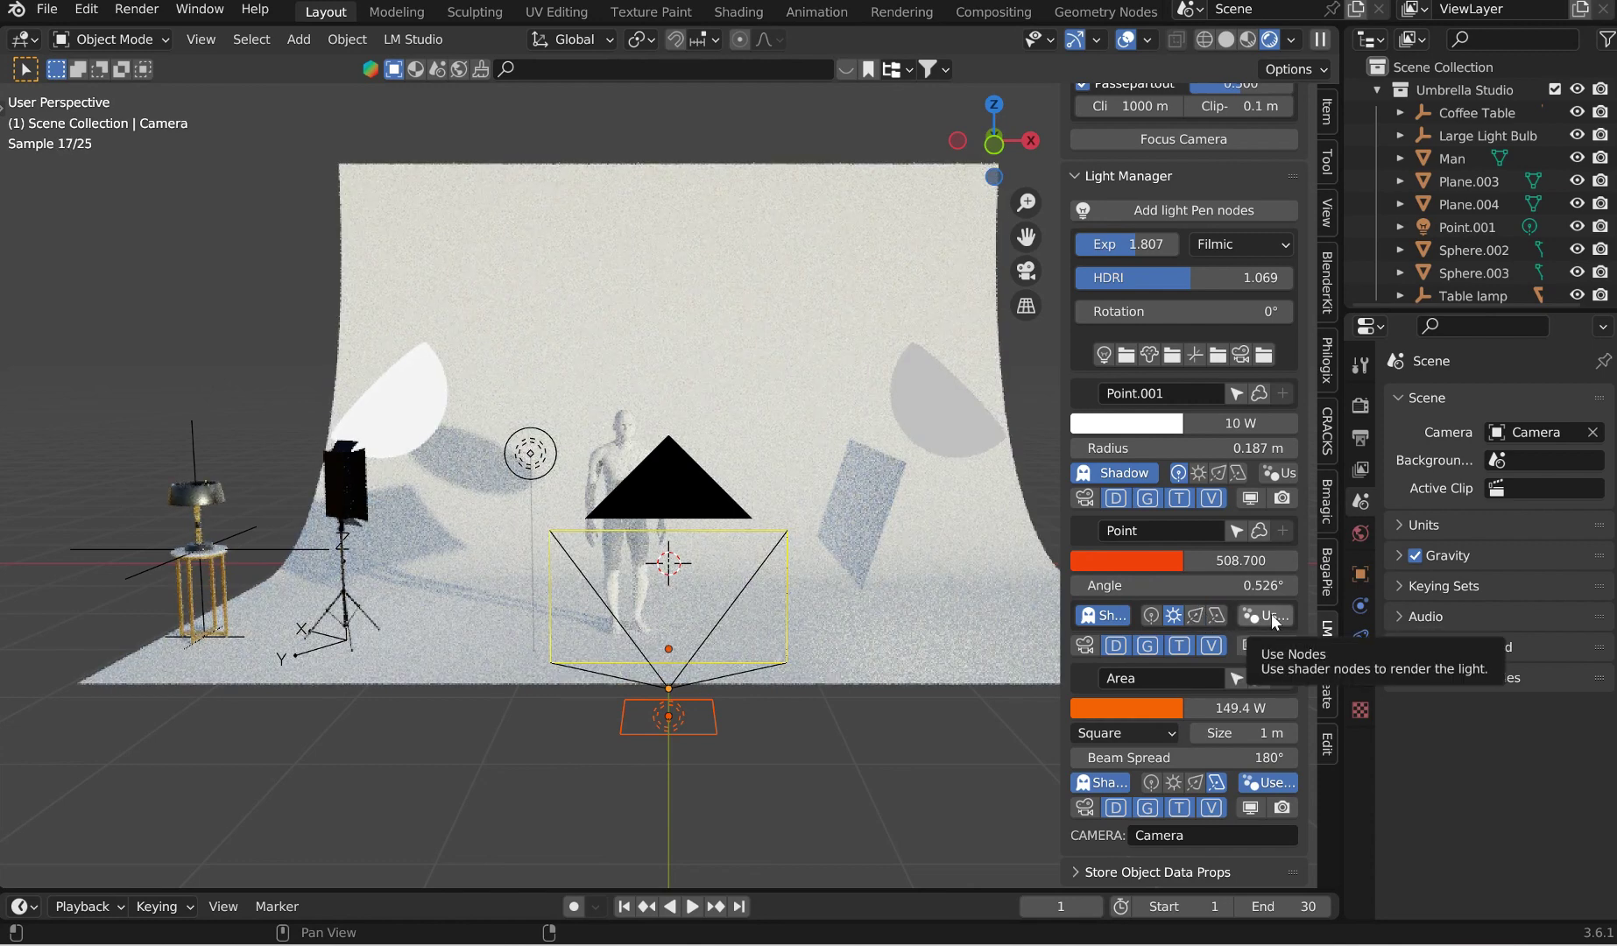
pyautogui.scroll(-1, 1184, 852)
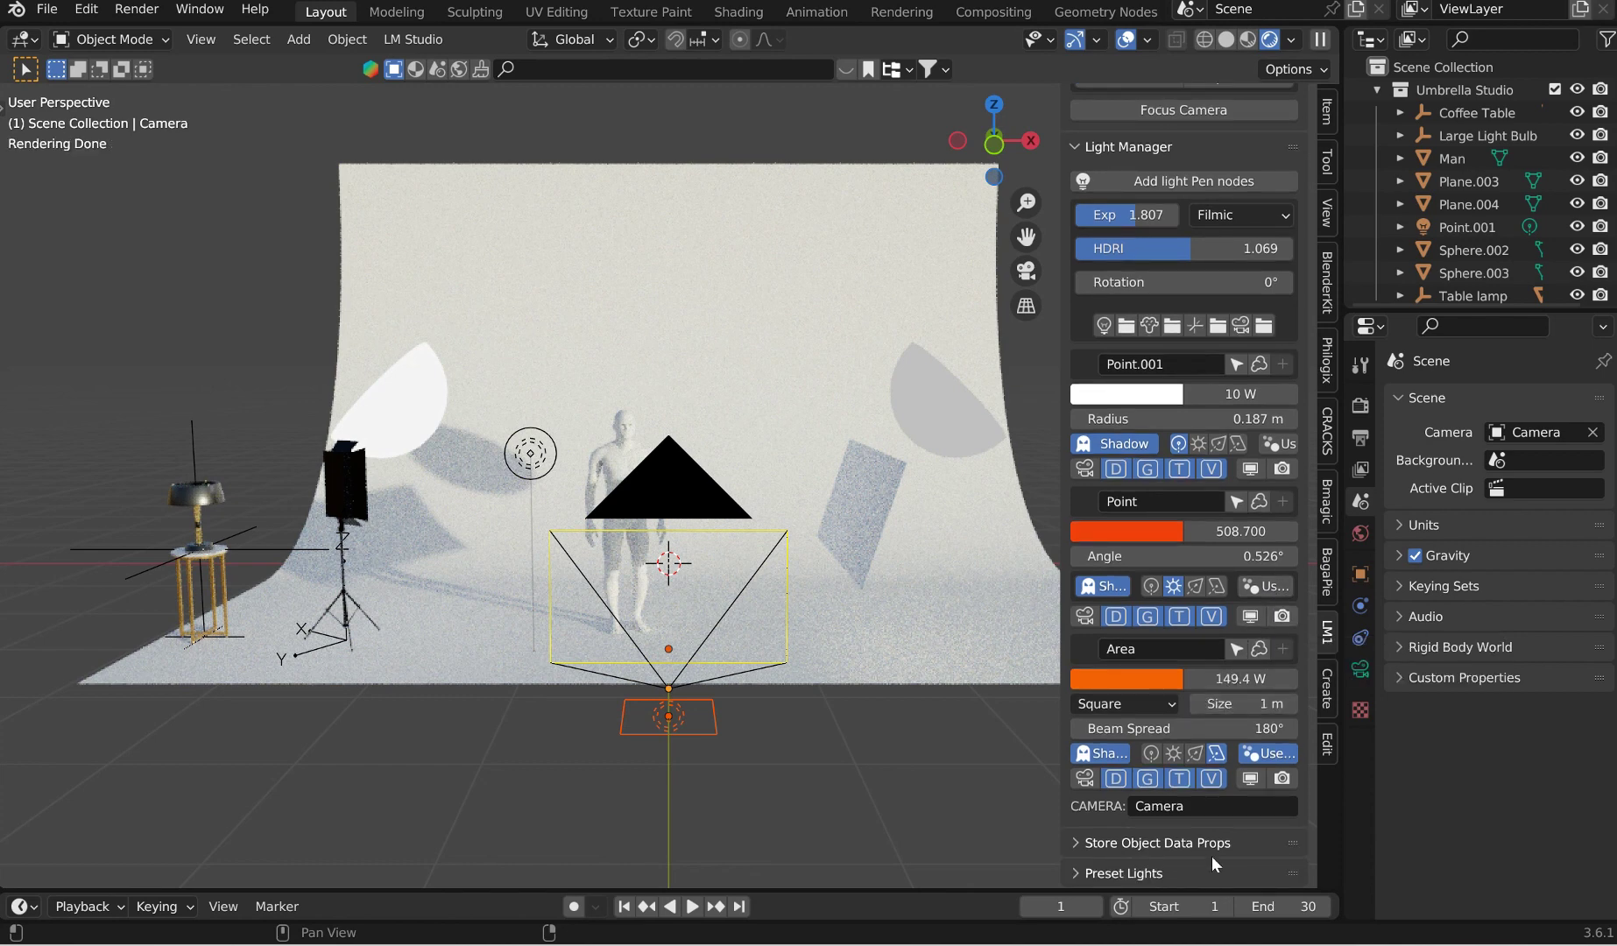
pyautogui.click(1080, 841)
pyautogui.scroll(-4, 1152, 780)
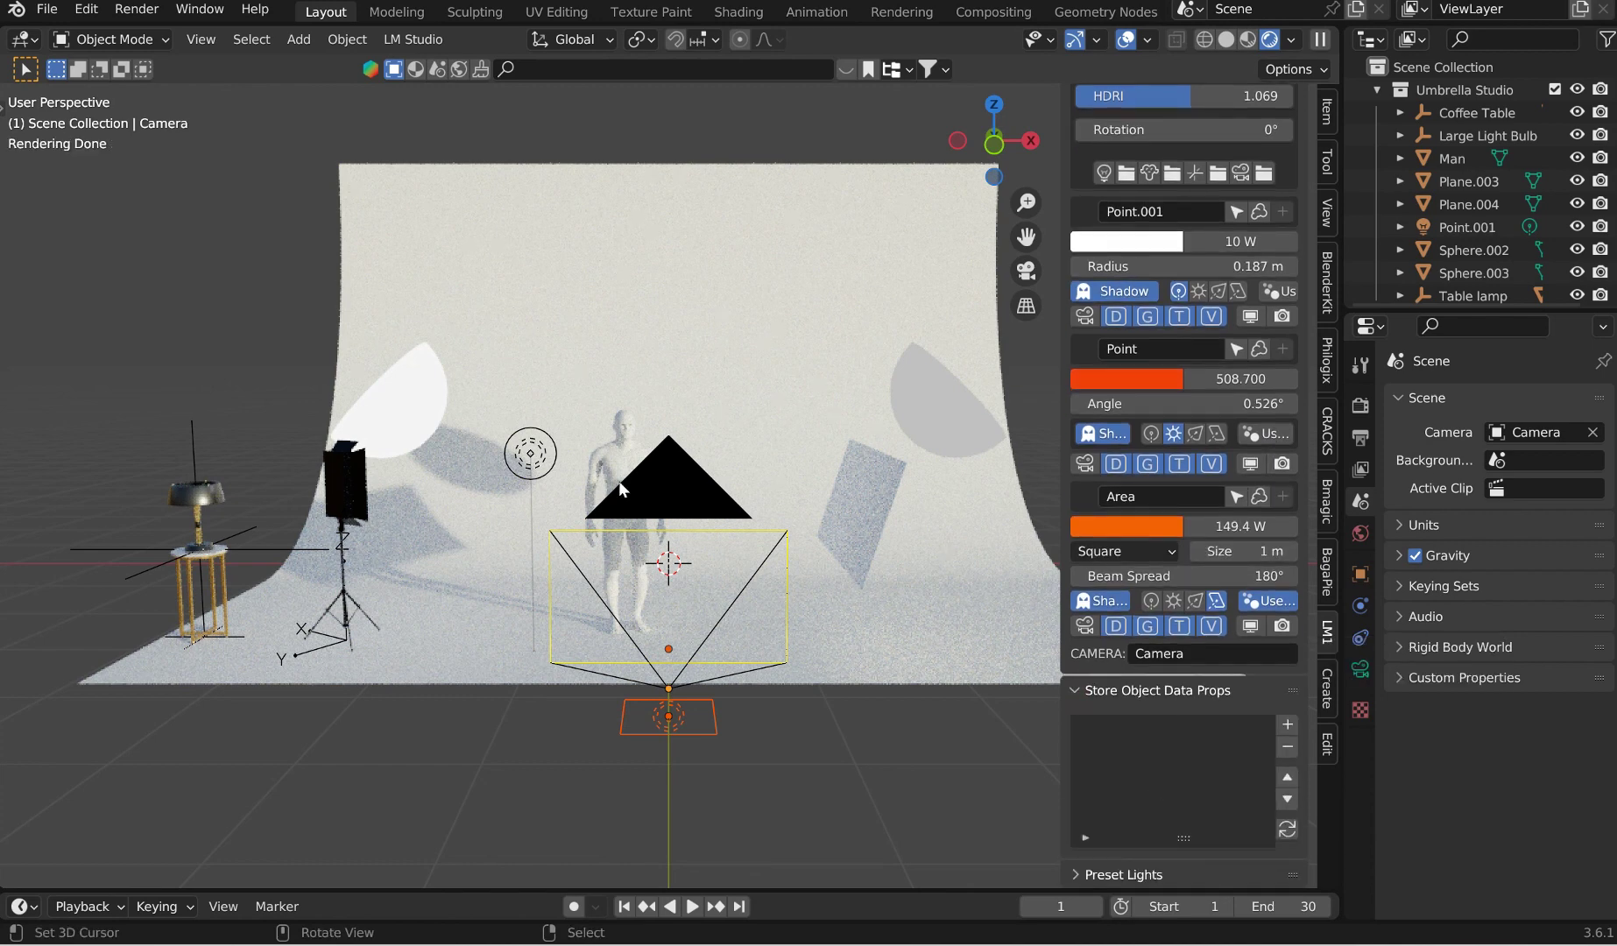
pyautogui.click(553, 537)
pyautogui.click(553, 538)
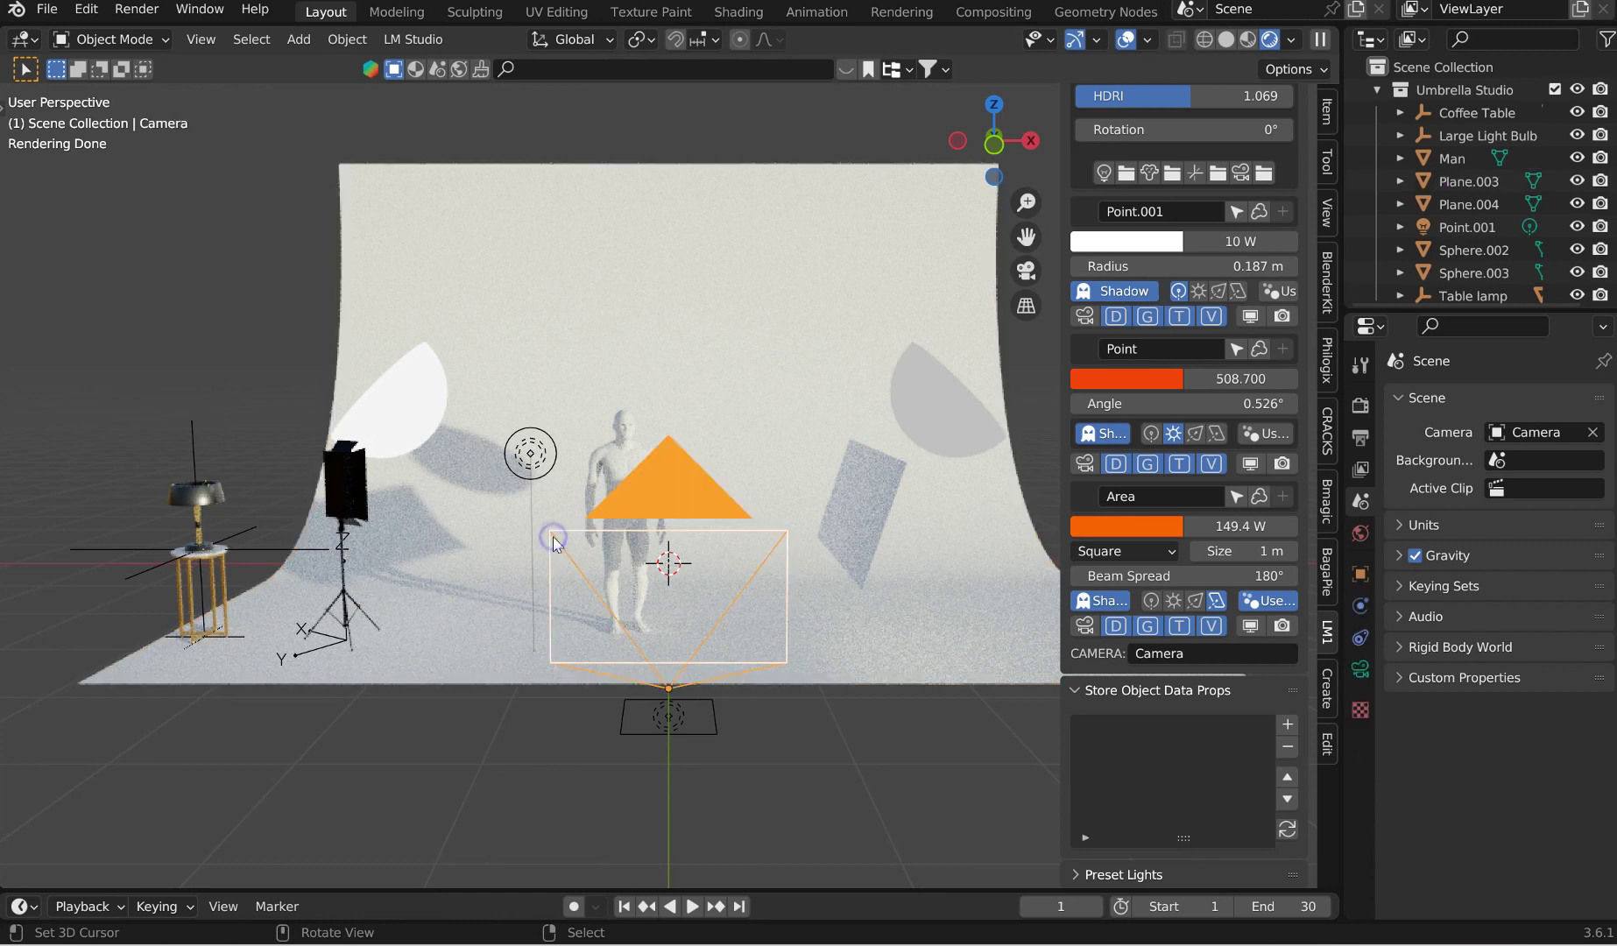
pyautogui.click(1288, 725)
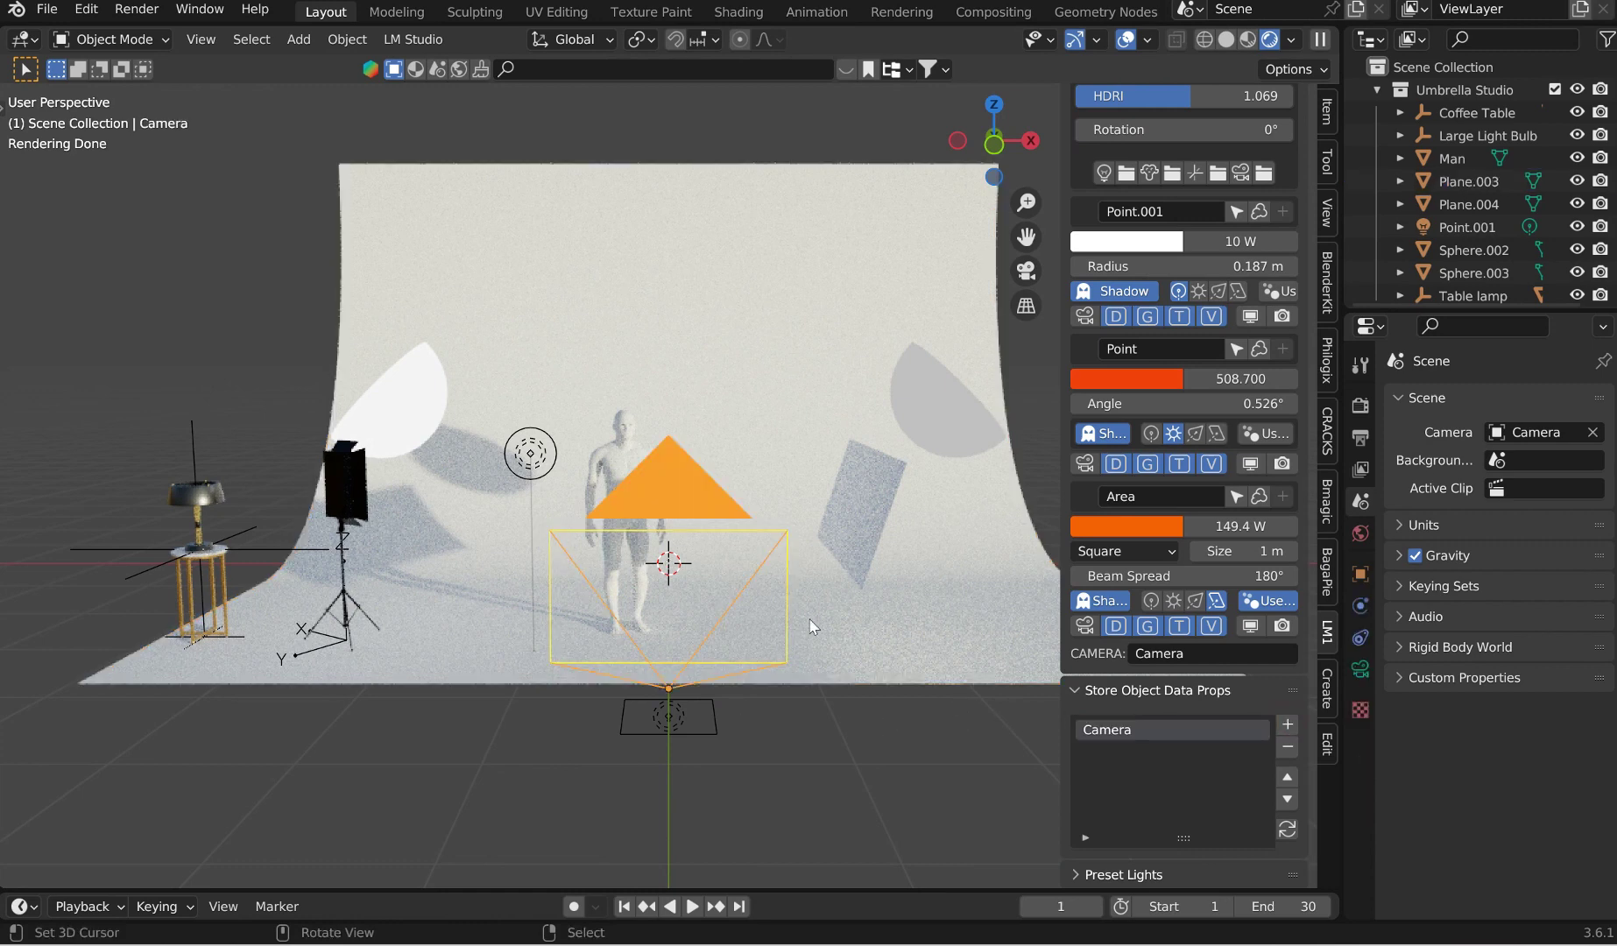
# Step: Rotate the camera about X, store it as a second entry, compare both, and expand Preset Lights
pyautogui.press('r')
pyautogui.press('x')
pyautogui.click(769, 610)
pyautogui.click(1288, 725)
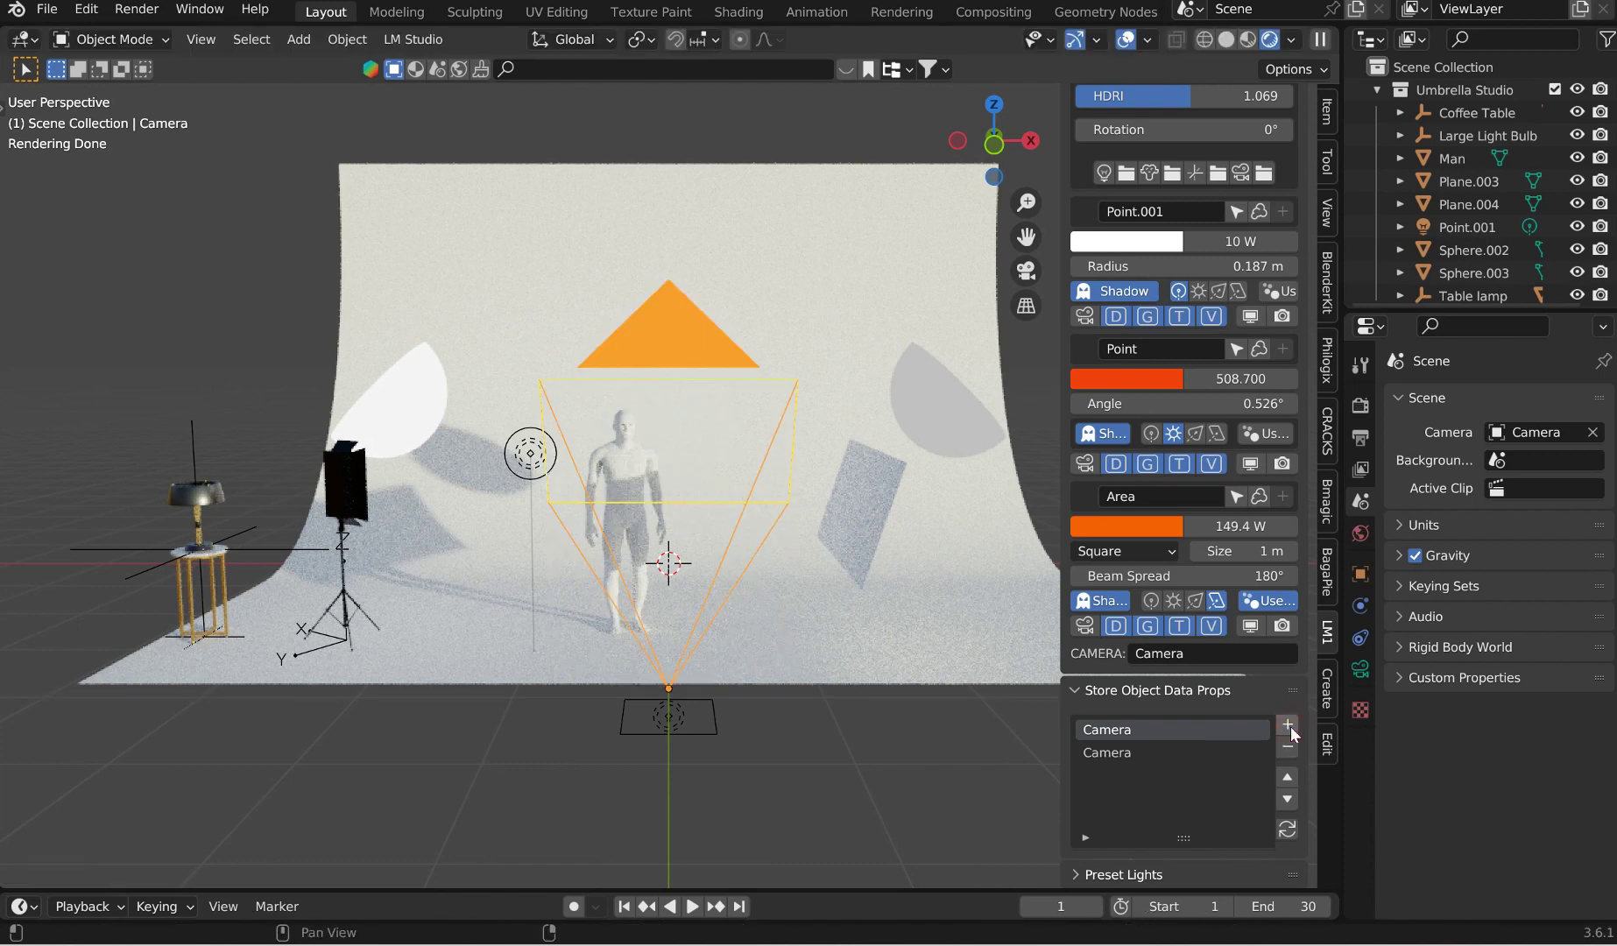
pyautogui.click(1123, 753)
pyautogui.click(1120, 730)
pyautogui.click(1122, 753)
pyautogui.click(1121, 730)
pyautogui.click(1123, 753)
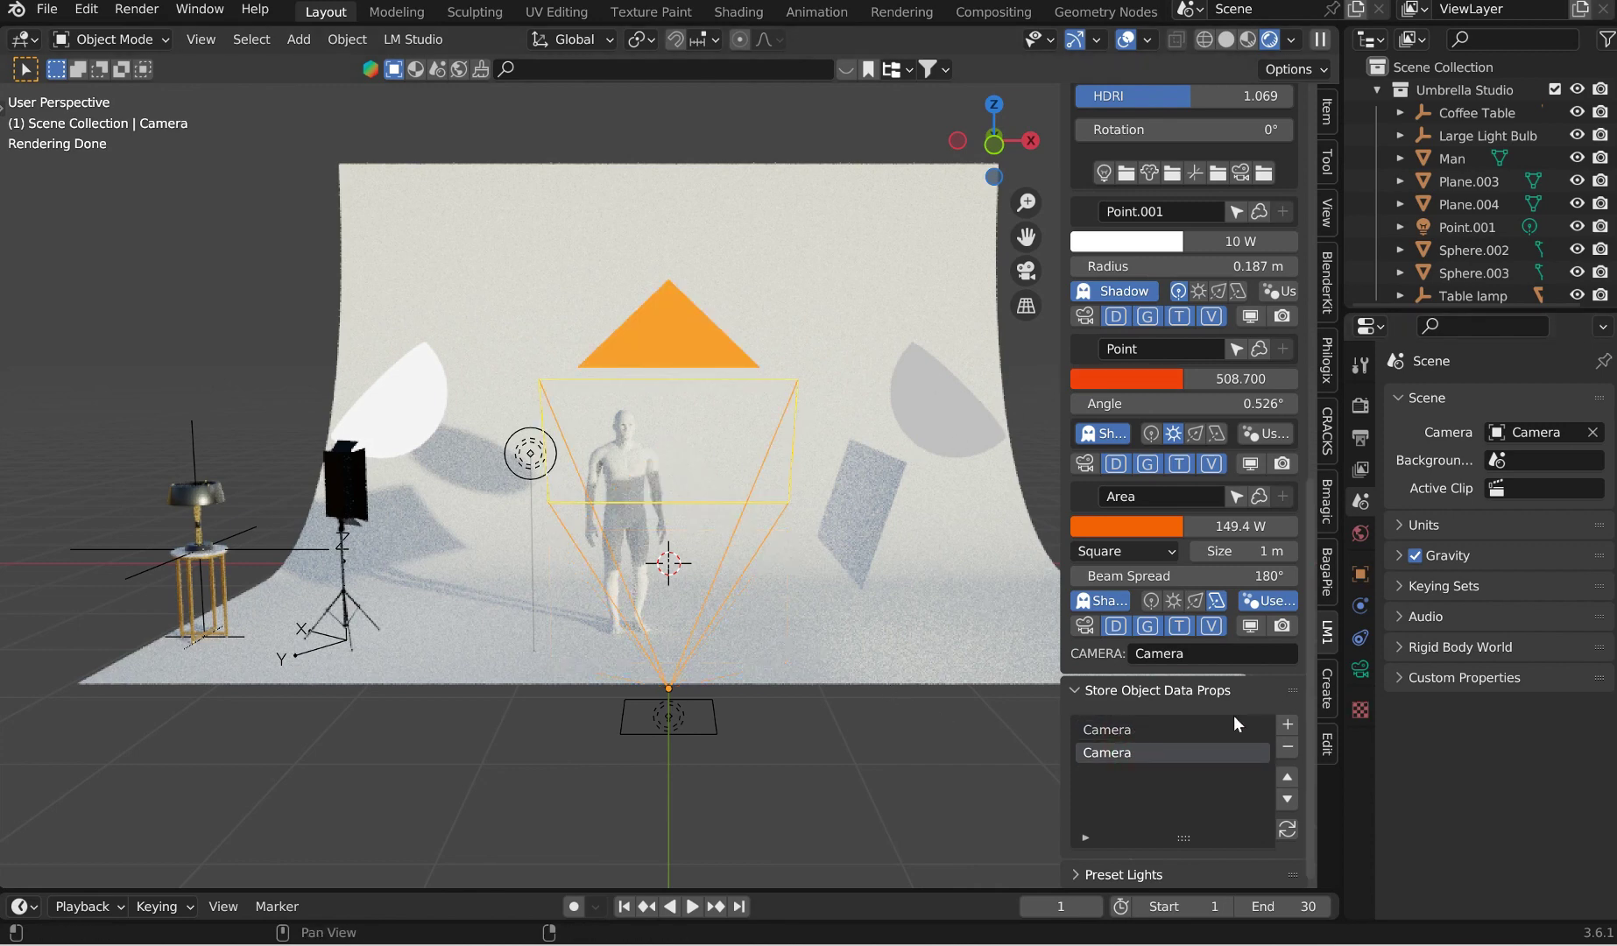
pyautogui.click(1080, 872)
pyautogui.scroll(-5, 1120, 776)
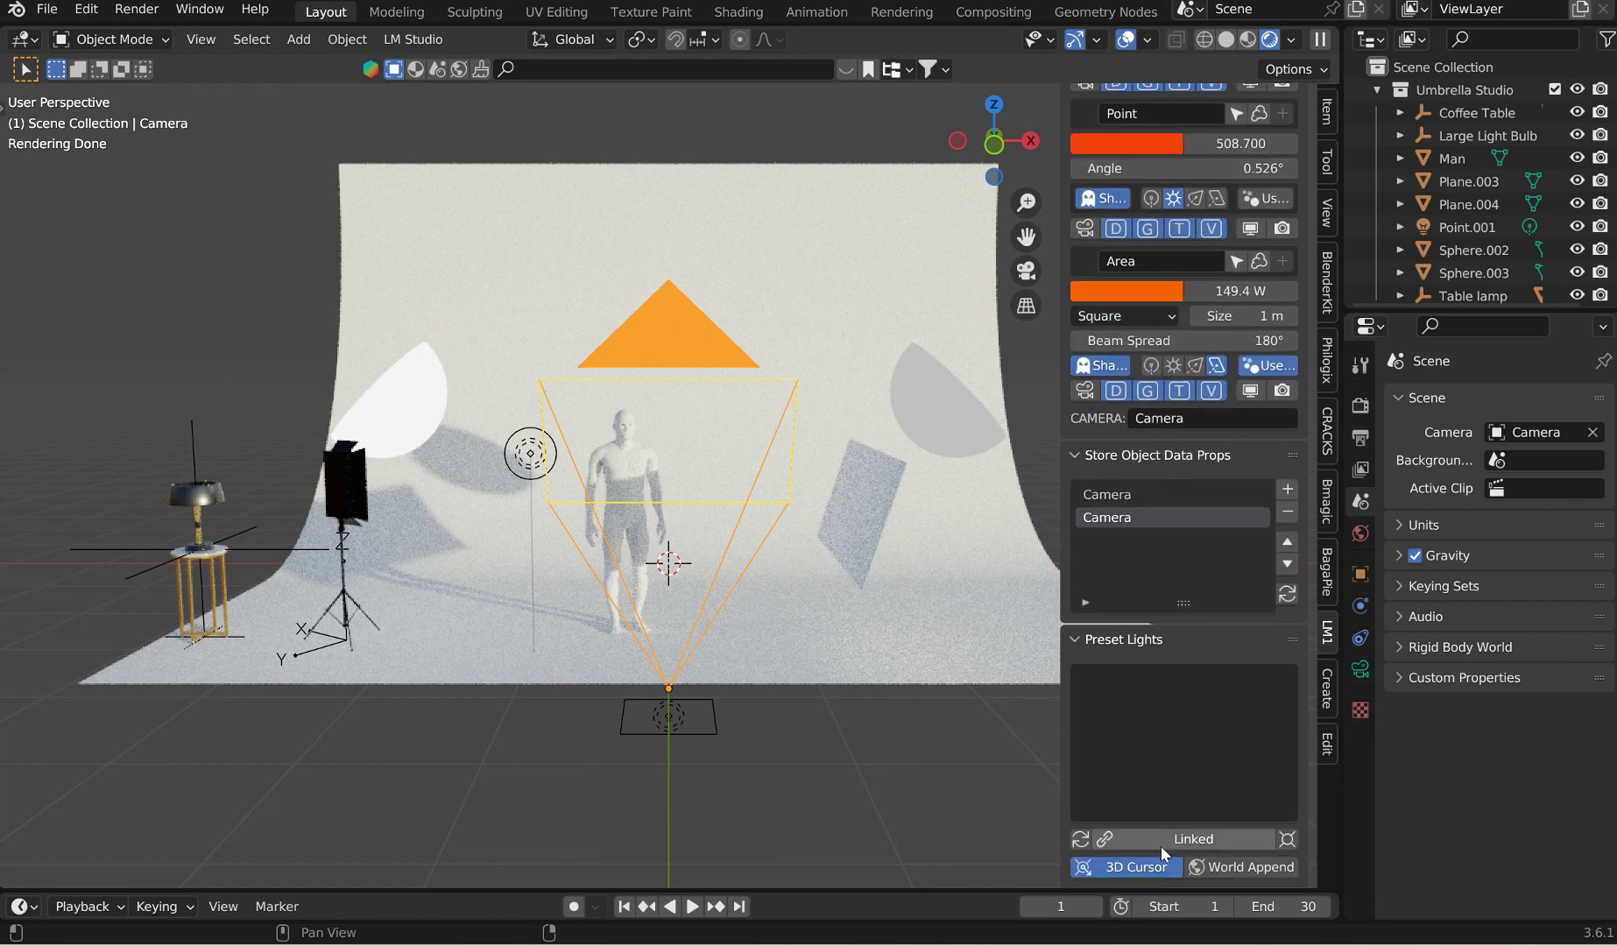
pyautogui.click(1080, 840)
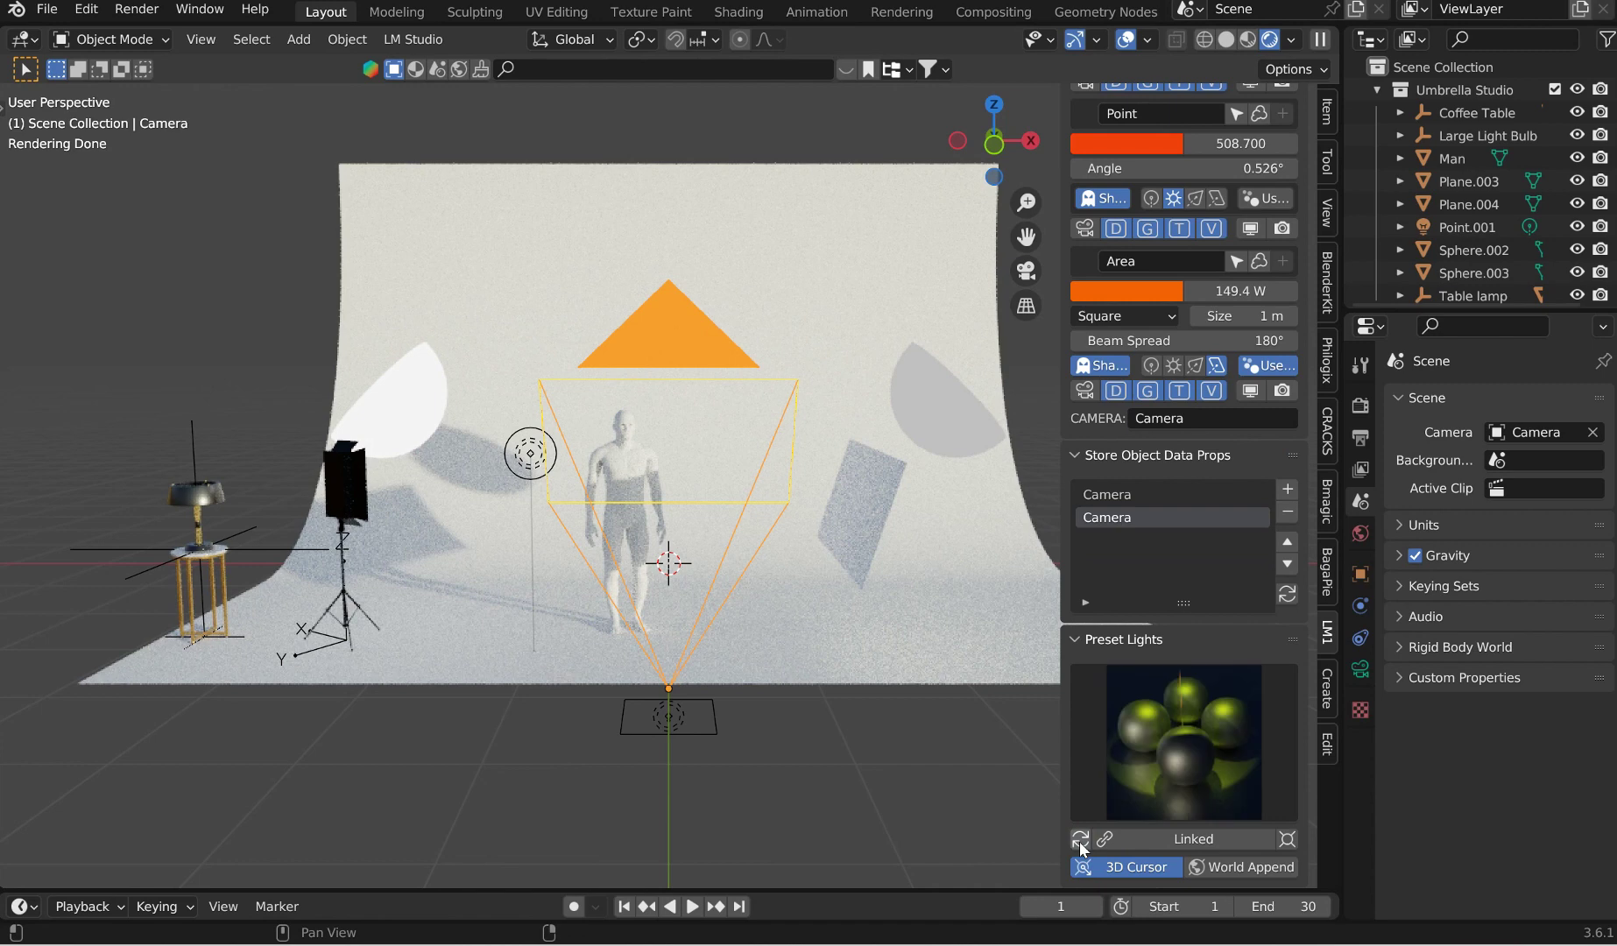
pyautogui.click(1163, 721)
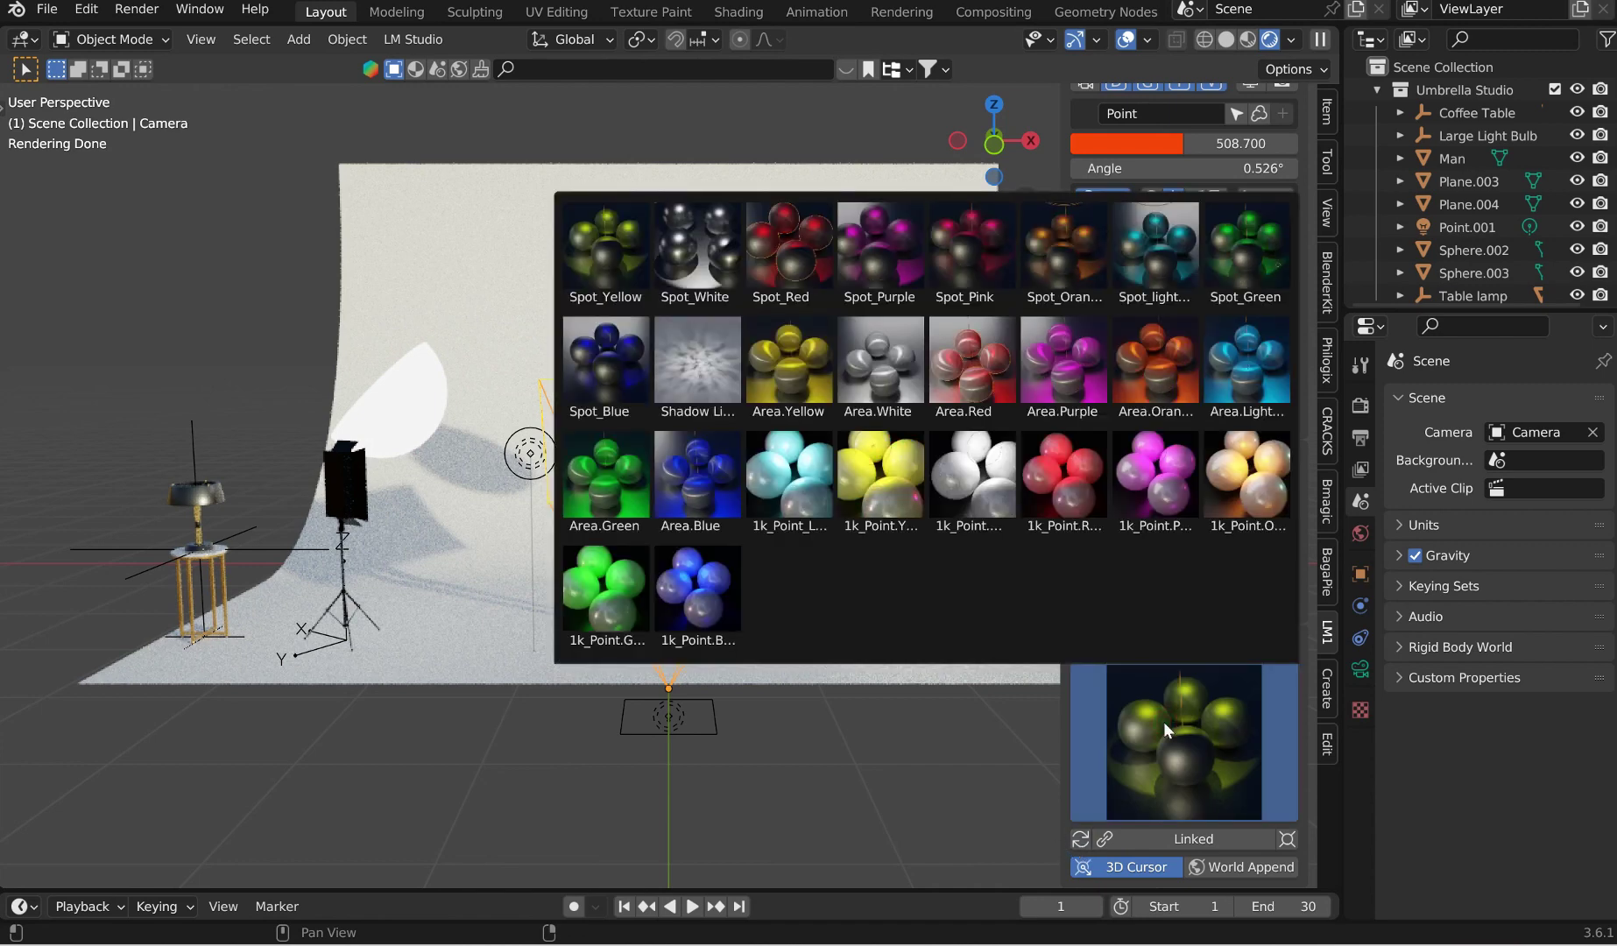
pyautogui.click(712, 348)
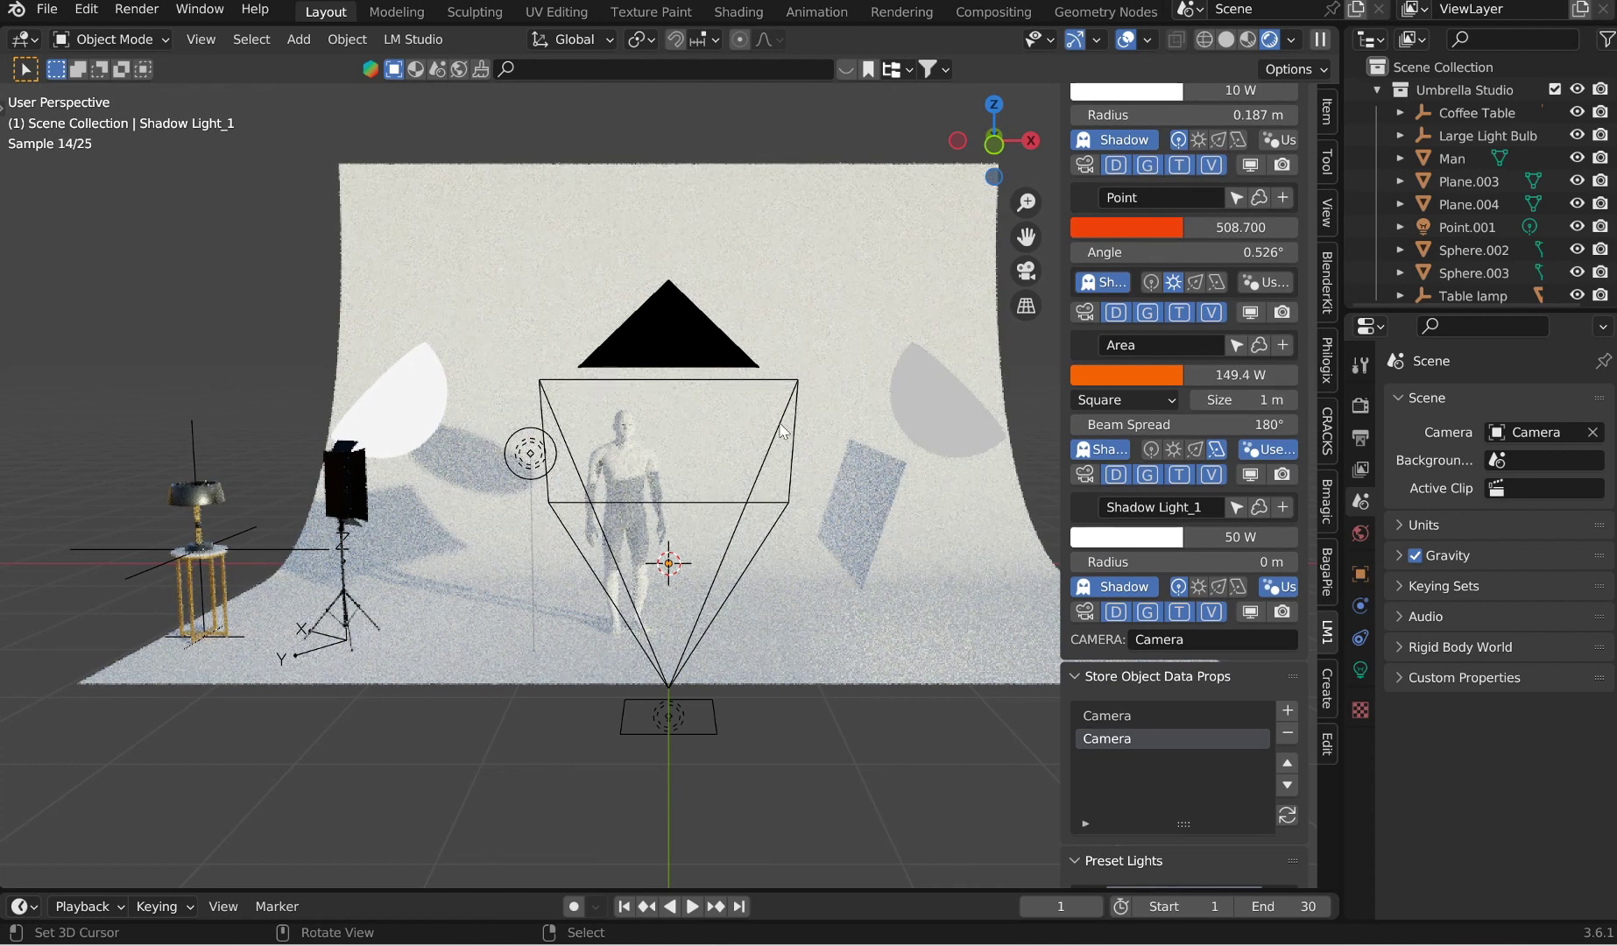
pyautogui.scroll(-5, 1253, 813)
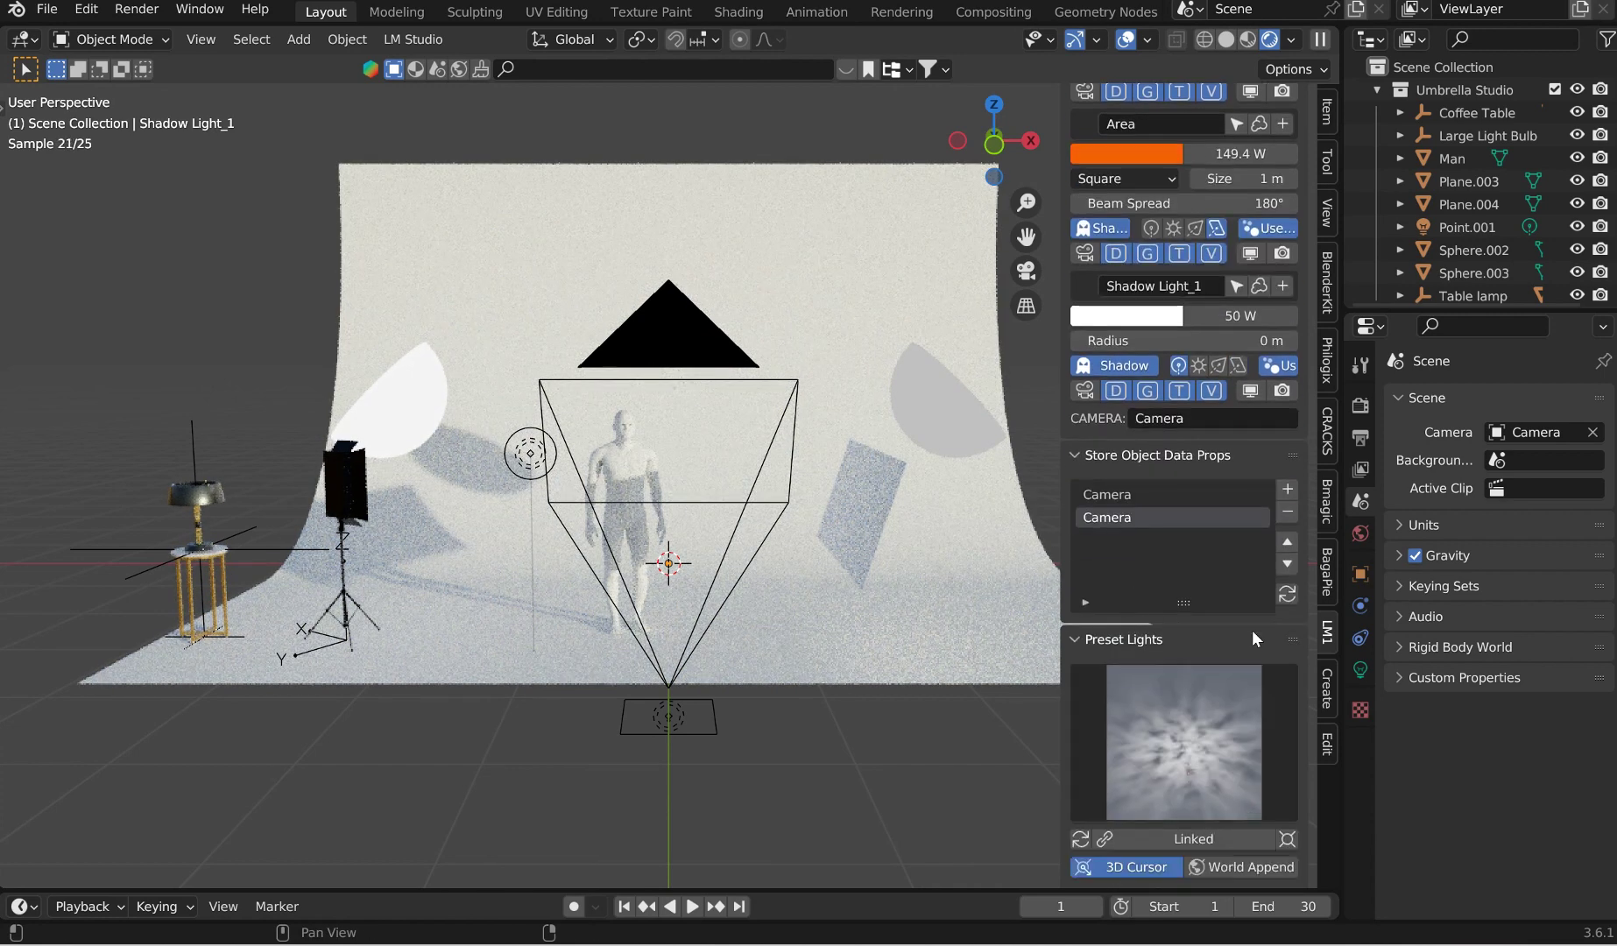
pyautogui.scroll(3, 1223, 662)
pyautogui.scroll(2, 1244, 640)
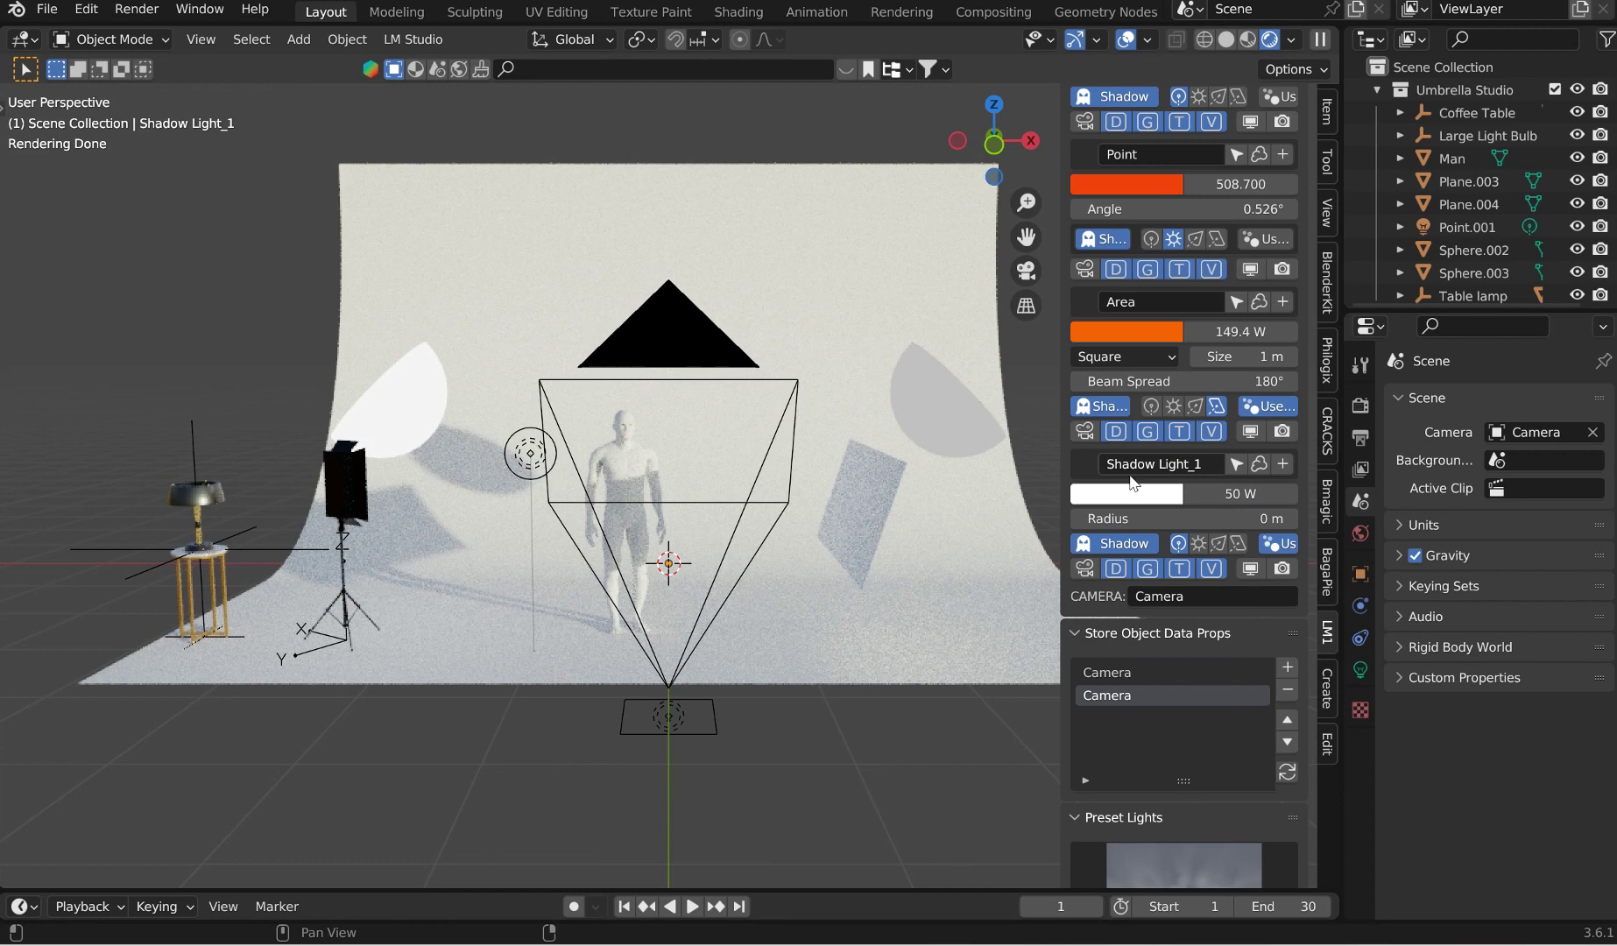
# Step: Light the viewport with Scene Lights and Scene World, and lower exposure to -5.060
pyautogui.click(1292, 39)
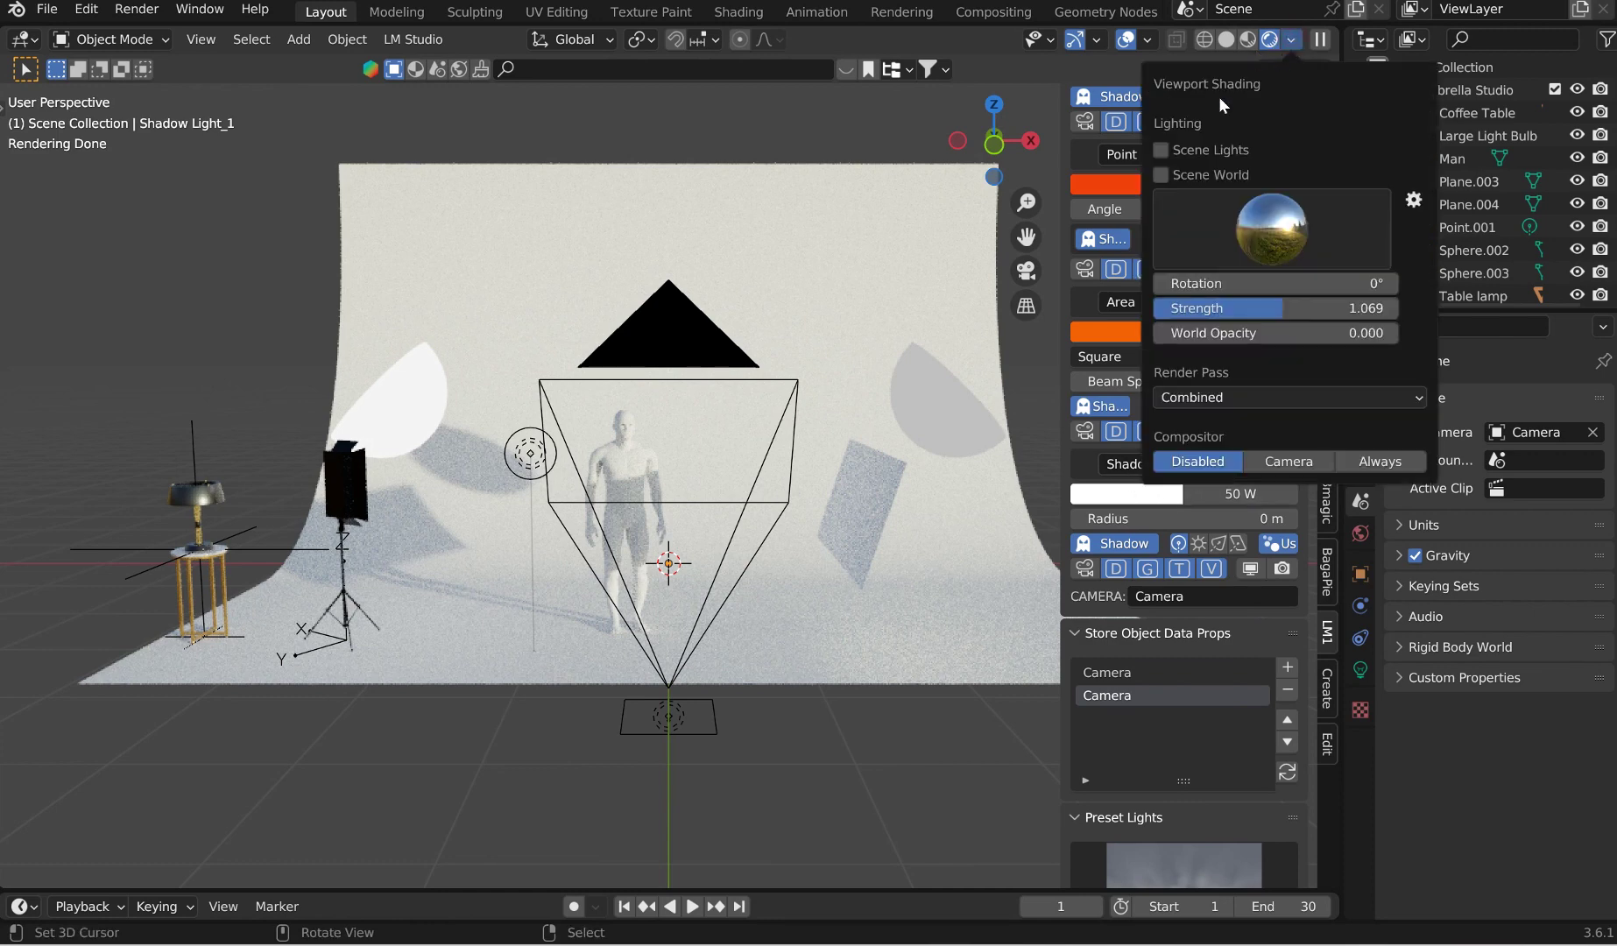
pyautogui.click(1161, 149)
pyautogui.click(1162, 175)
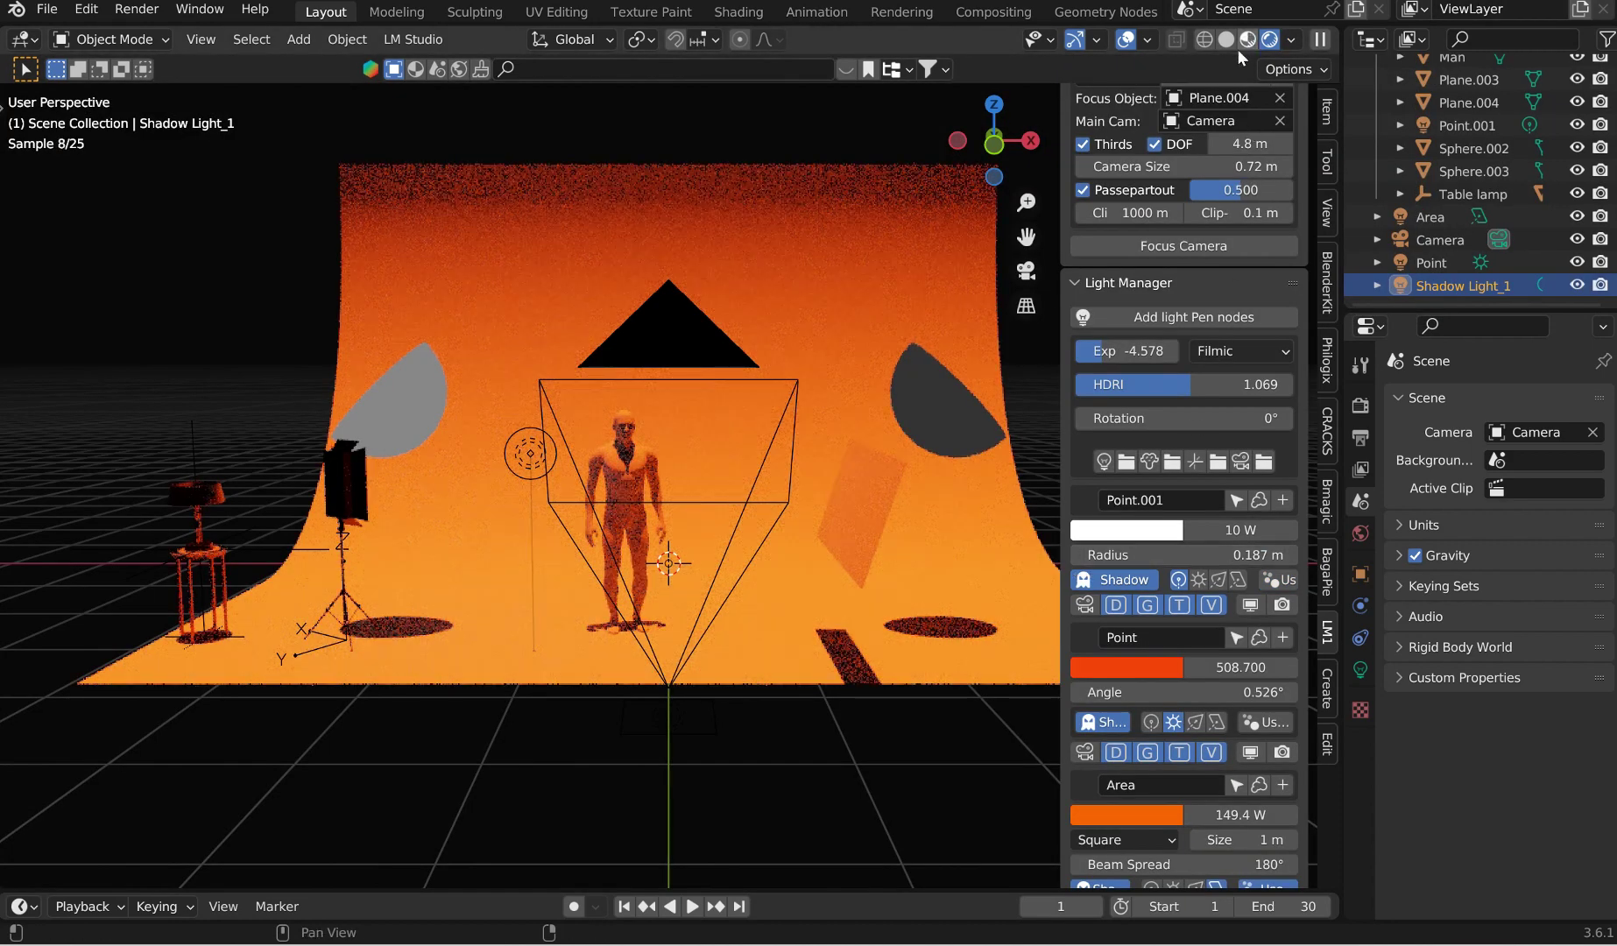
pyautogui.moveTo(1126, 359)
pyautogui.mouseDown()
pyautogui.moveTo(1166, 360)
pyautogui.moveTo(1118, 360)
pyautogui.mouseUp()
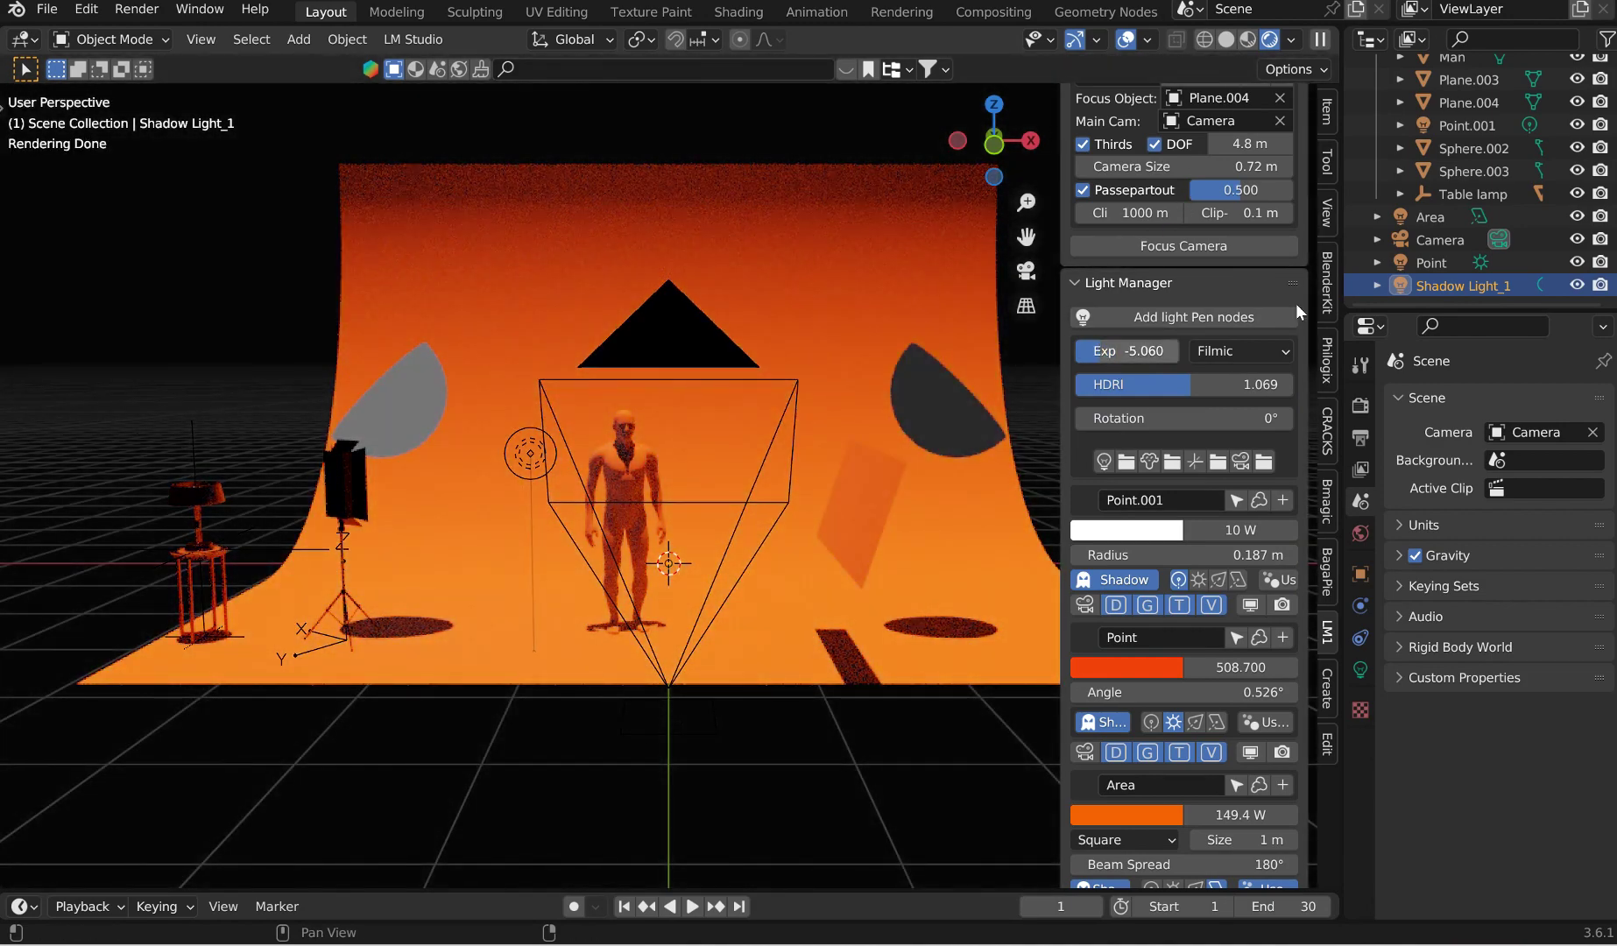
# Step: Raise Shadow Light_1 along Z, set its radius to 0.057 m, and enlarge the bottom editor area
pyautogui.scroll(-5, 1190, 741)
pyautogui.scroll(-3, 1189, 733)
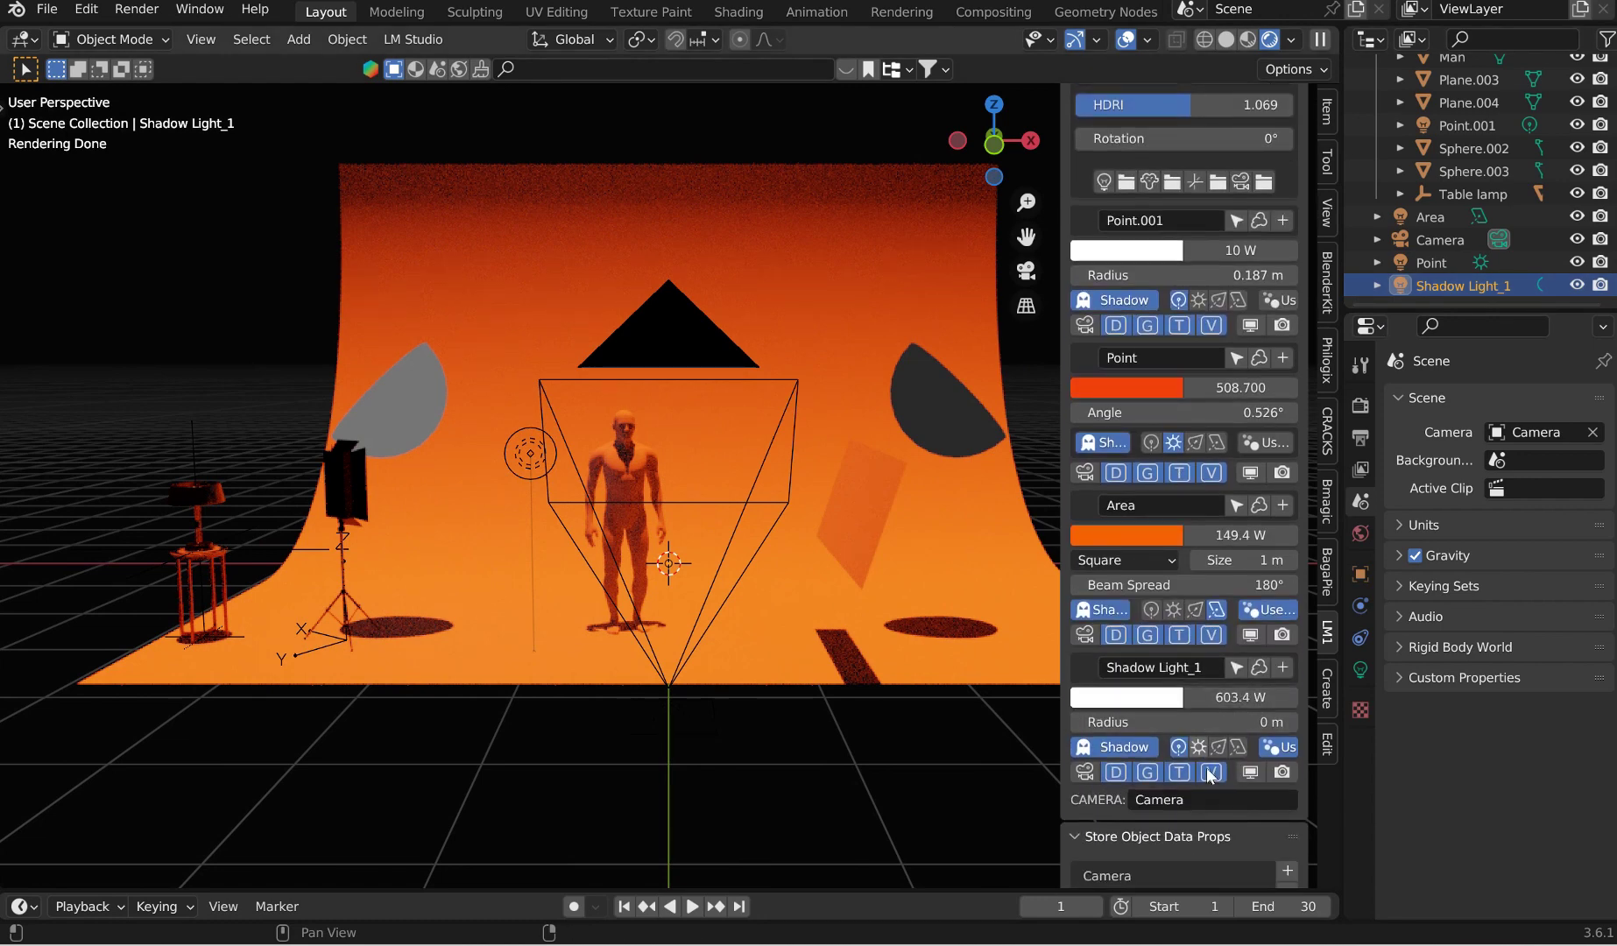
pyautogui.click(1236, 668)
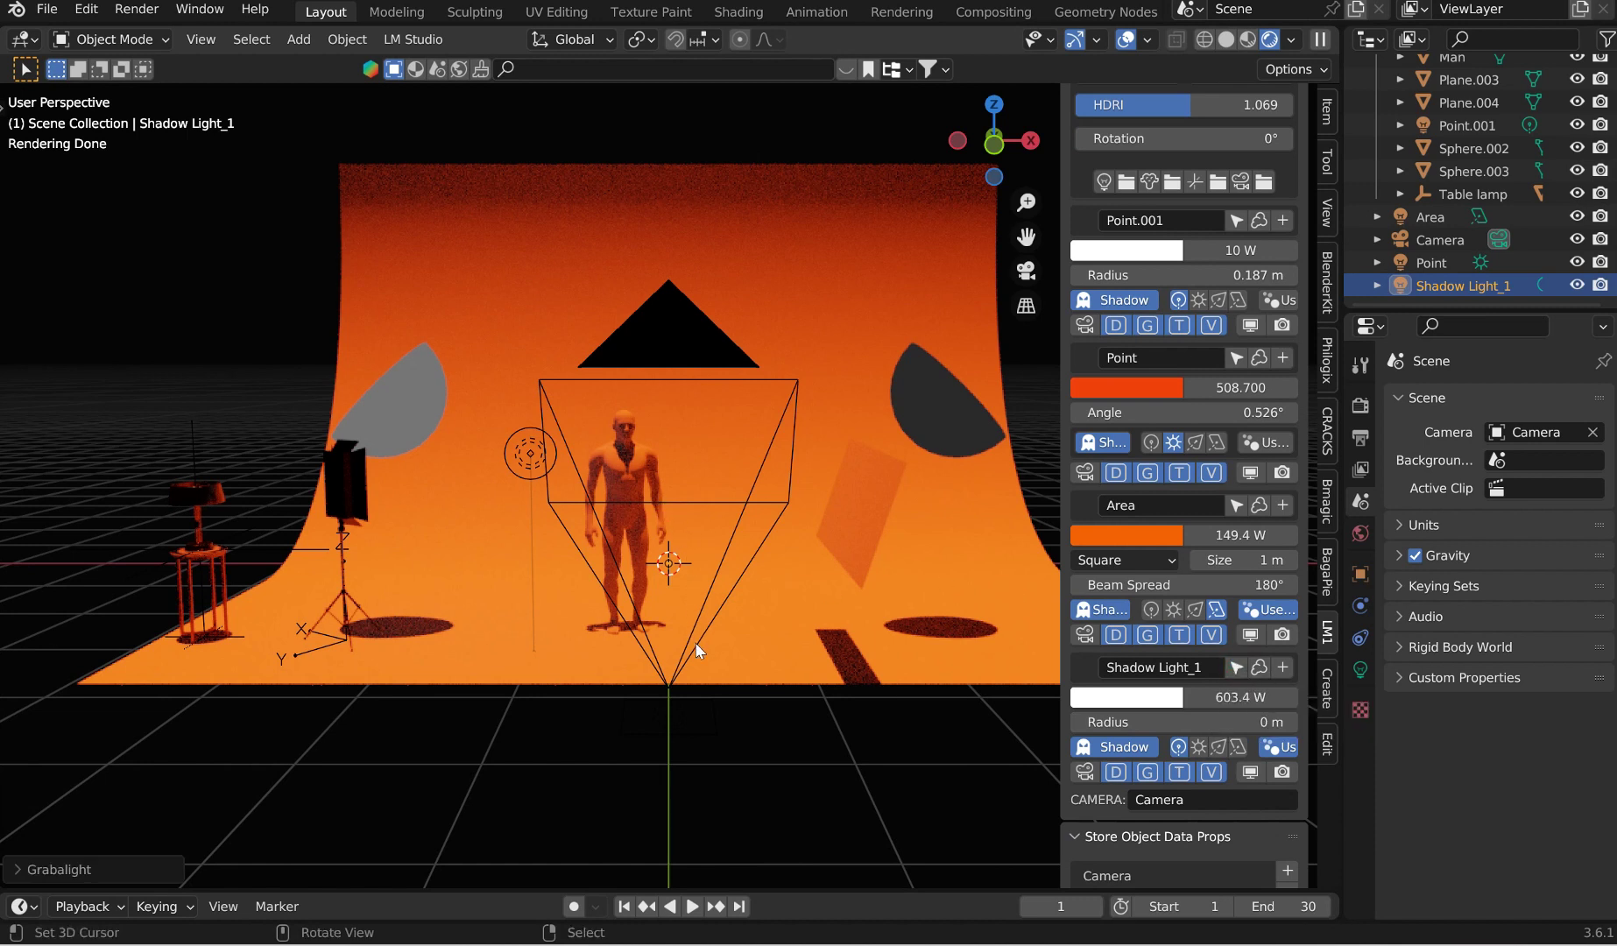
pyautogui.press('g')
pyautogui.press('z')
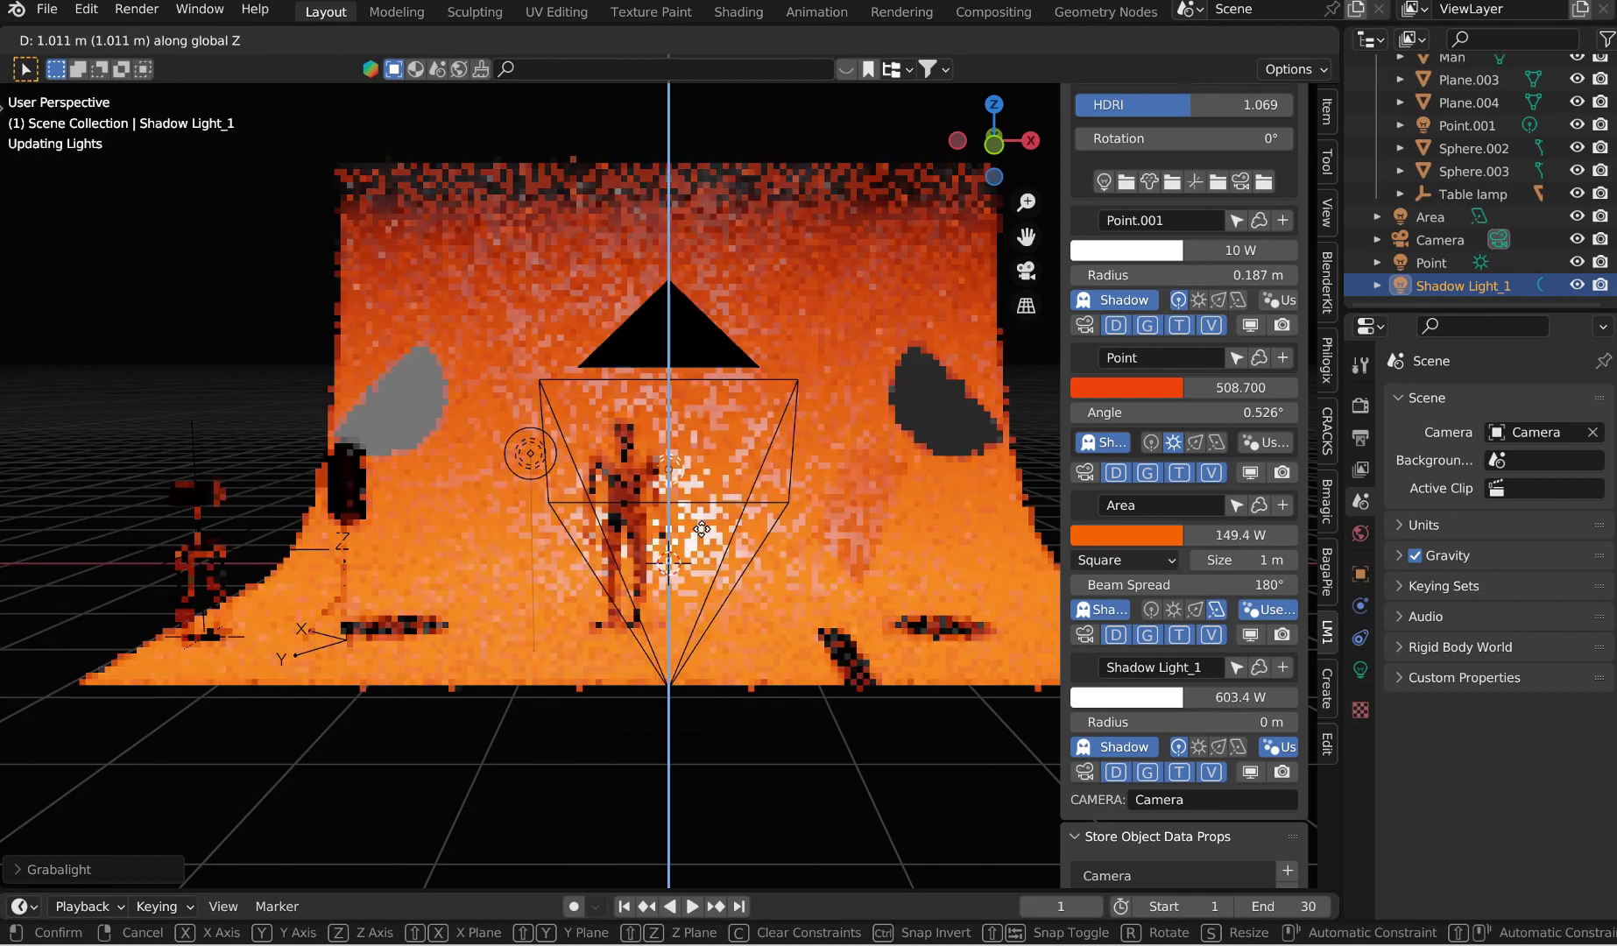
pyautogui.click(702, 503)
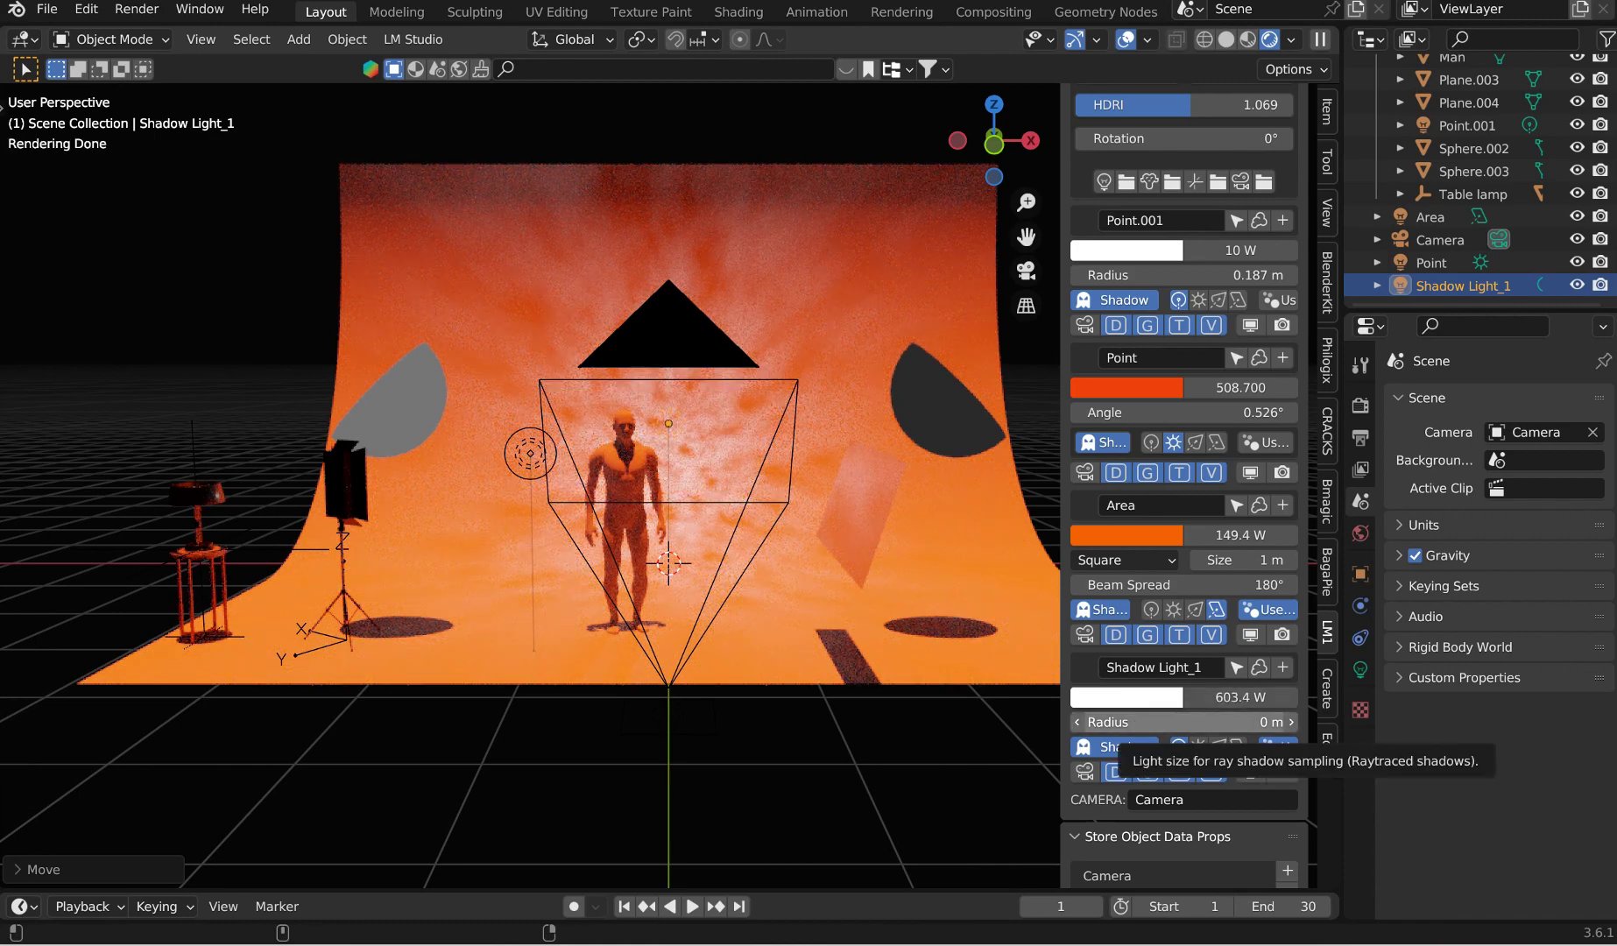
pyautogui.moveTo(1142, 720); pyautogui.dragTo(1186, 720)
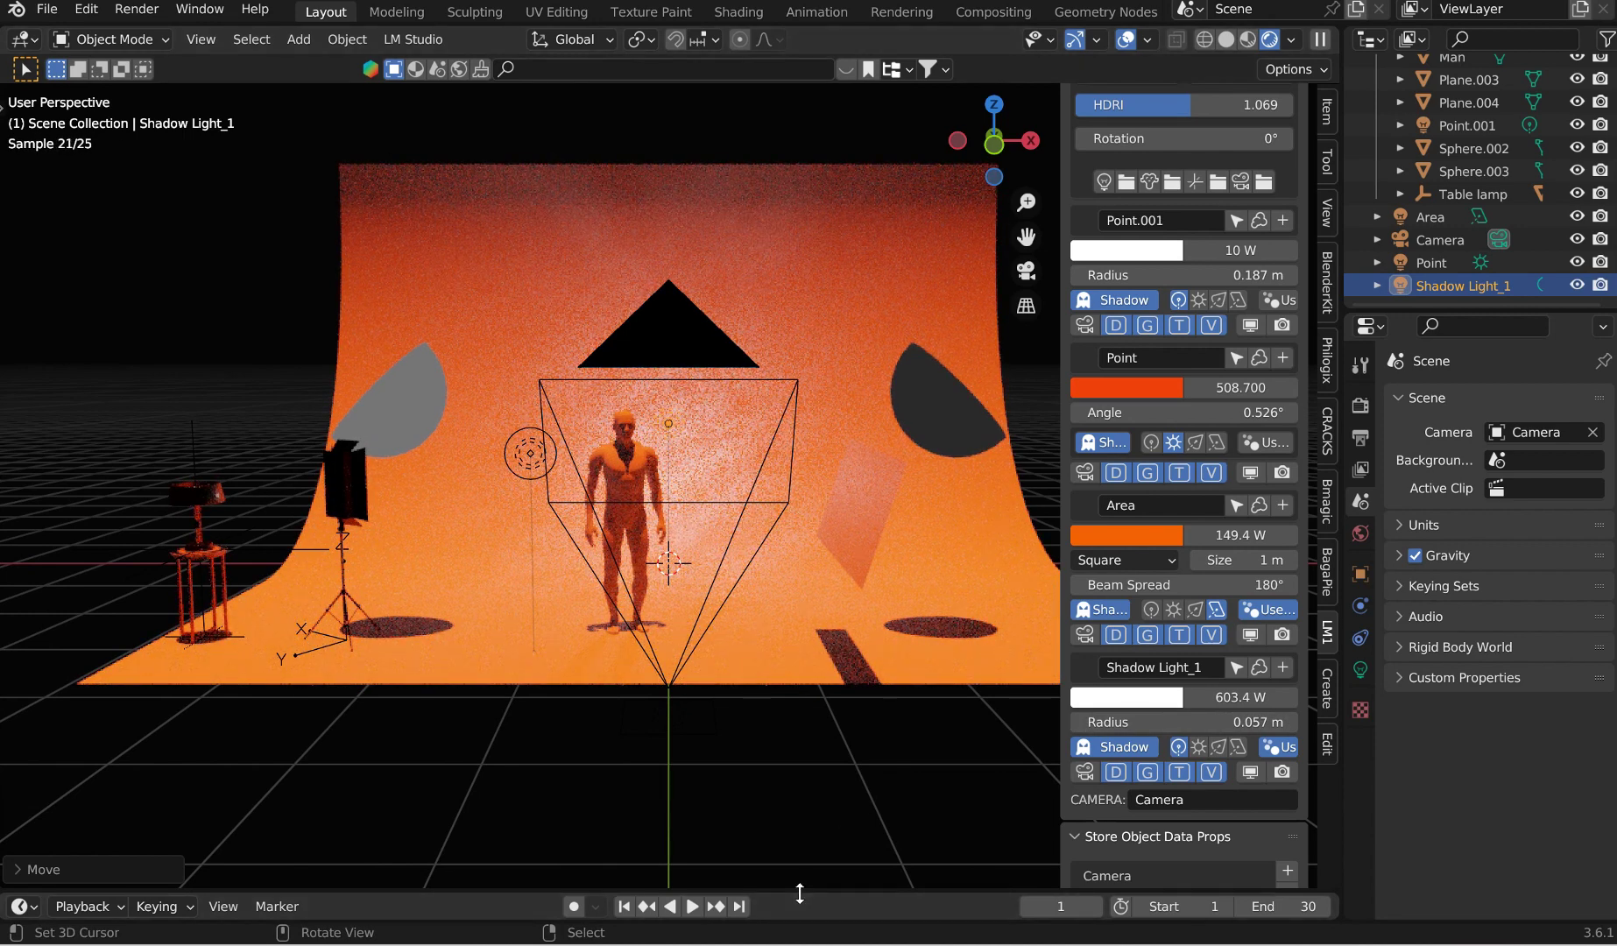
pyautogui.moveTo(799, 893); pyautogui.dragTo(810, 673)
pyautogui.click(22, 686)
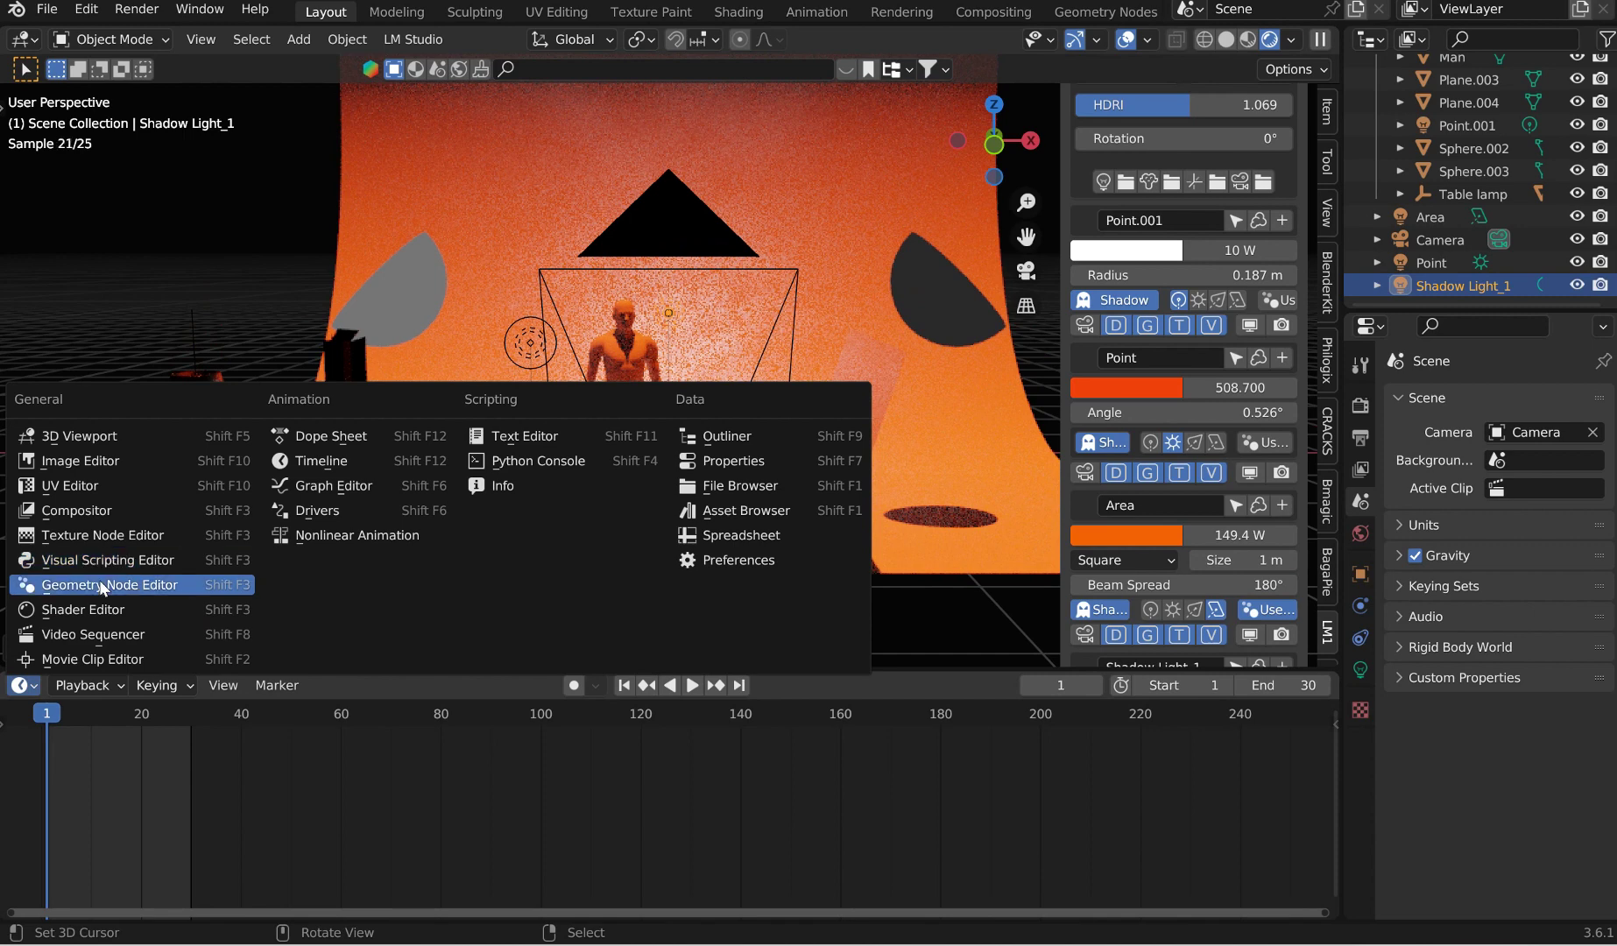
# Step: Show Shadow Light_1's nodes in the Shader Editor and rearrange its Noise Texture and Emission nodes
pyautogui.click(88, 610)
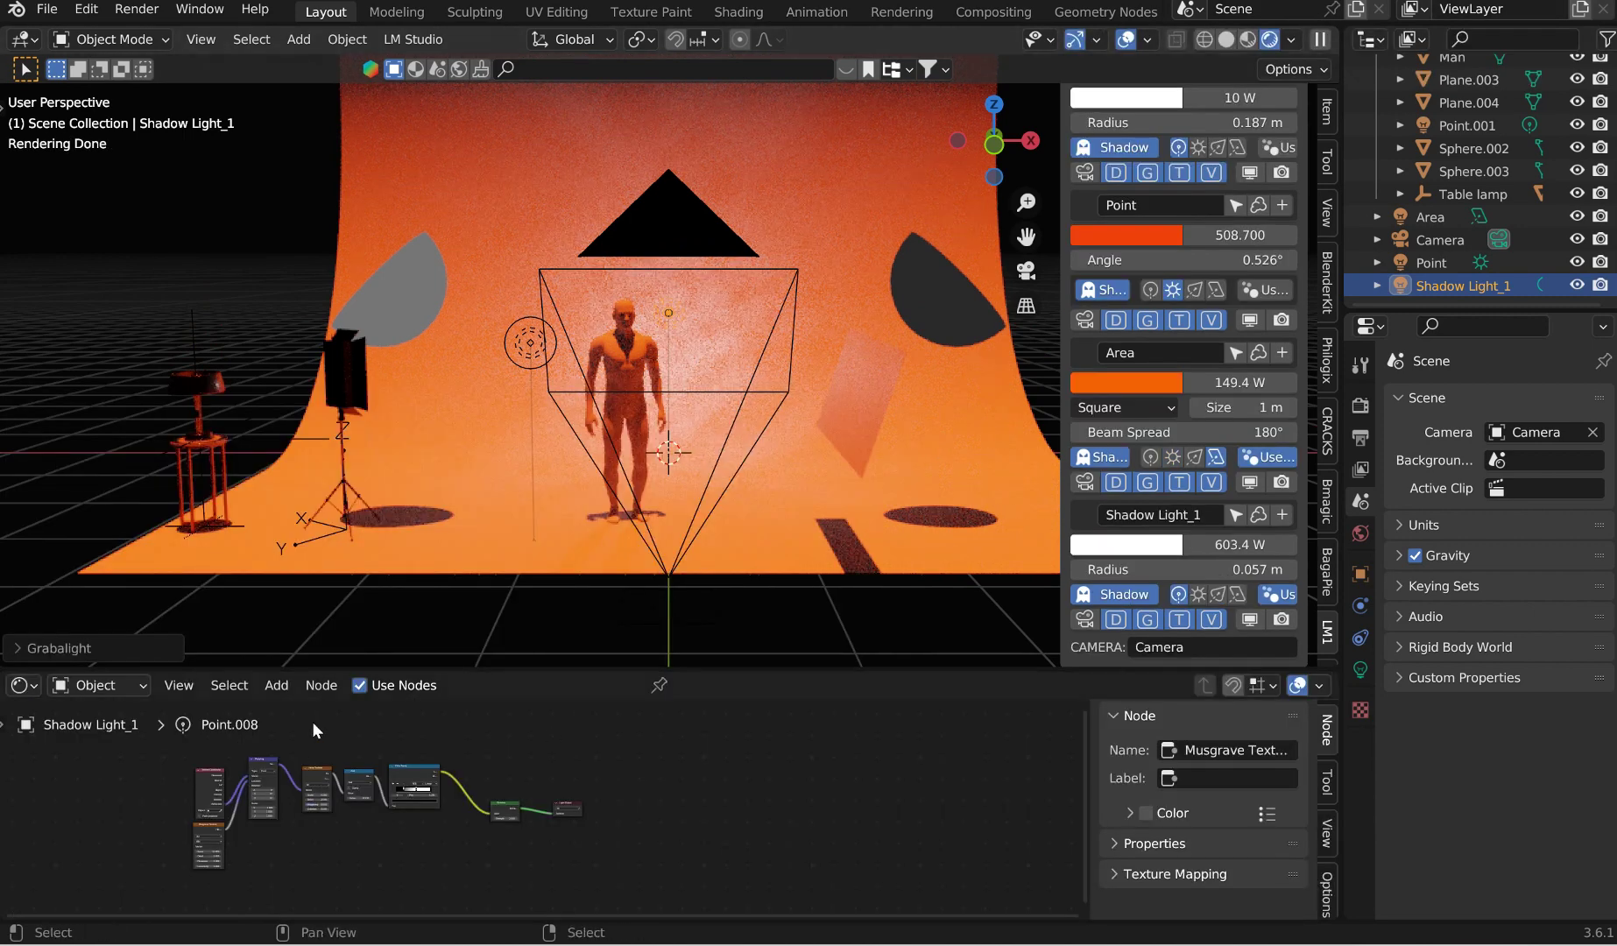
pyautogui.scroll(5, 583, 743)
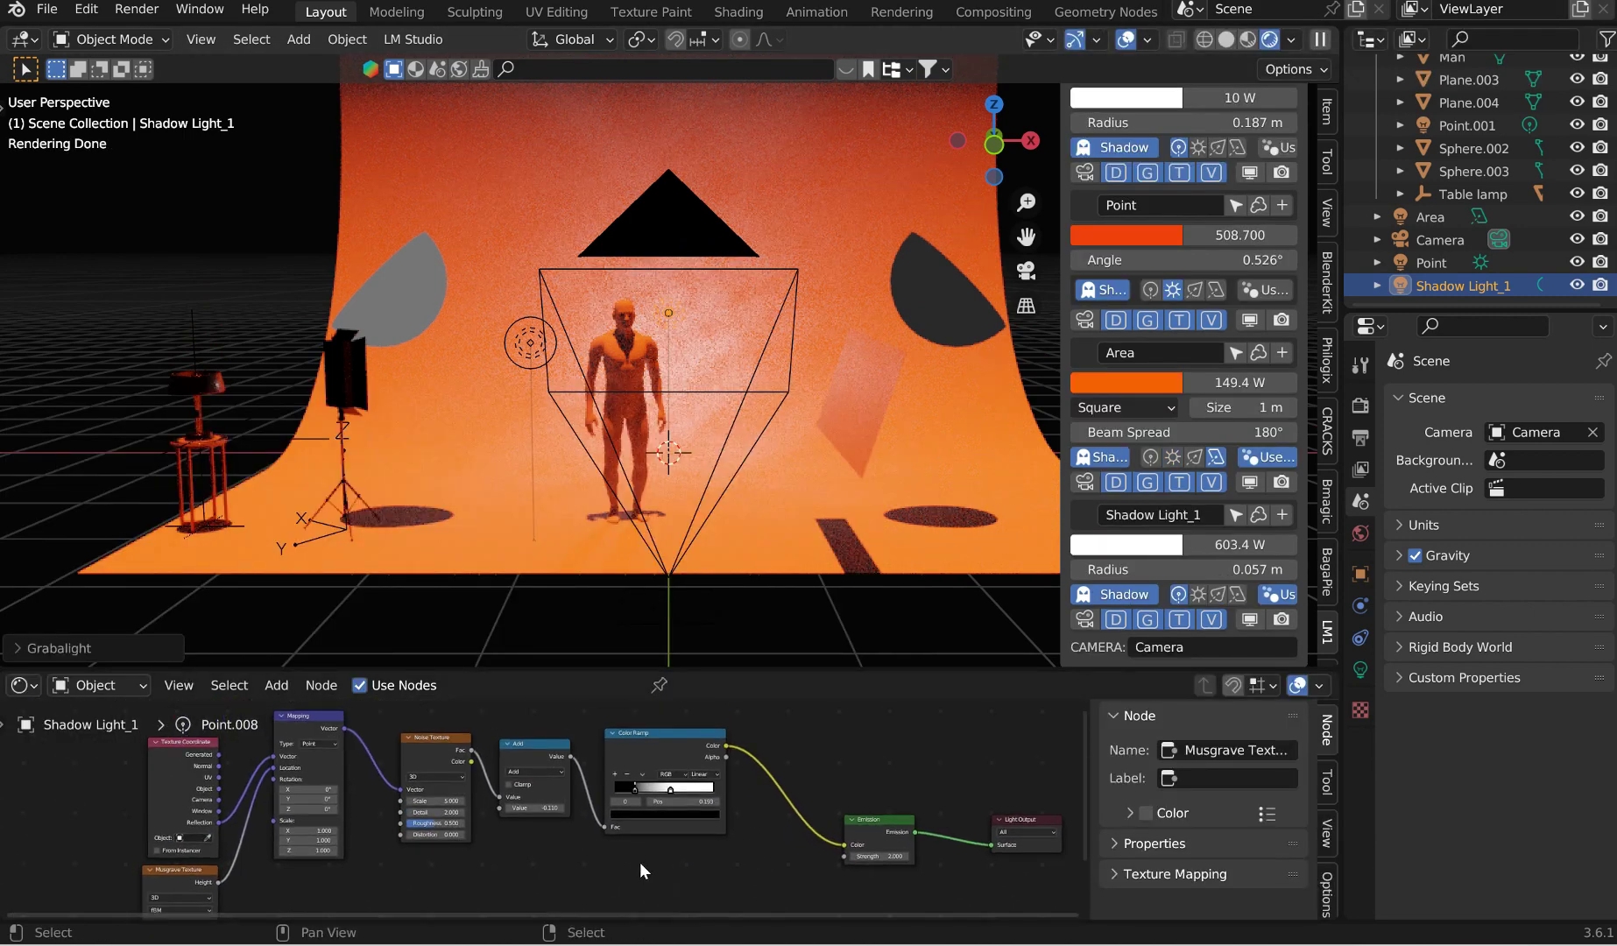
pyautogui.scroll(2, 525, 815)
pyautogui.moveTo(363, 717); pyautogui.dragTo(356, 818)
pyautogui.press('Home')
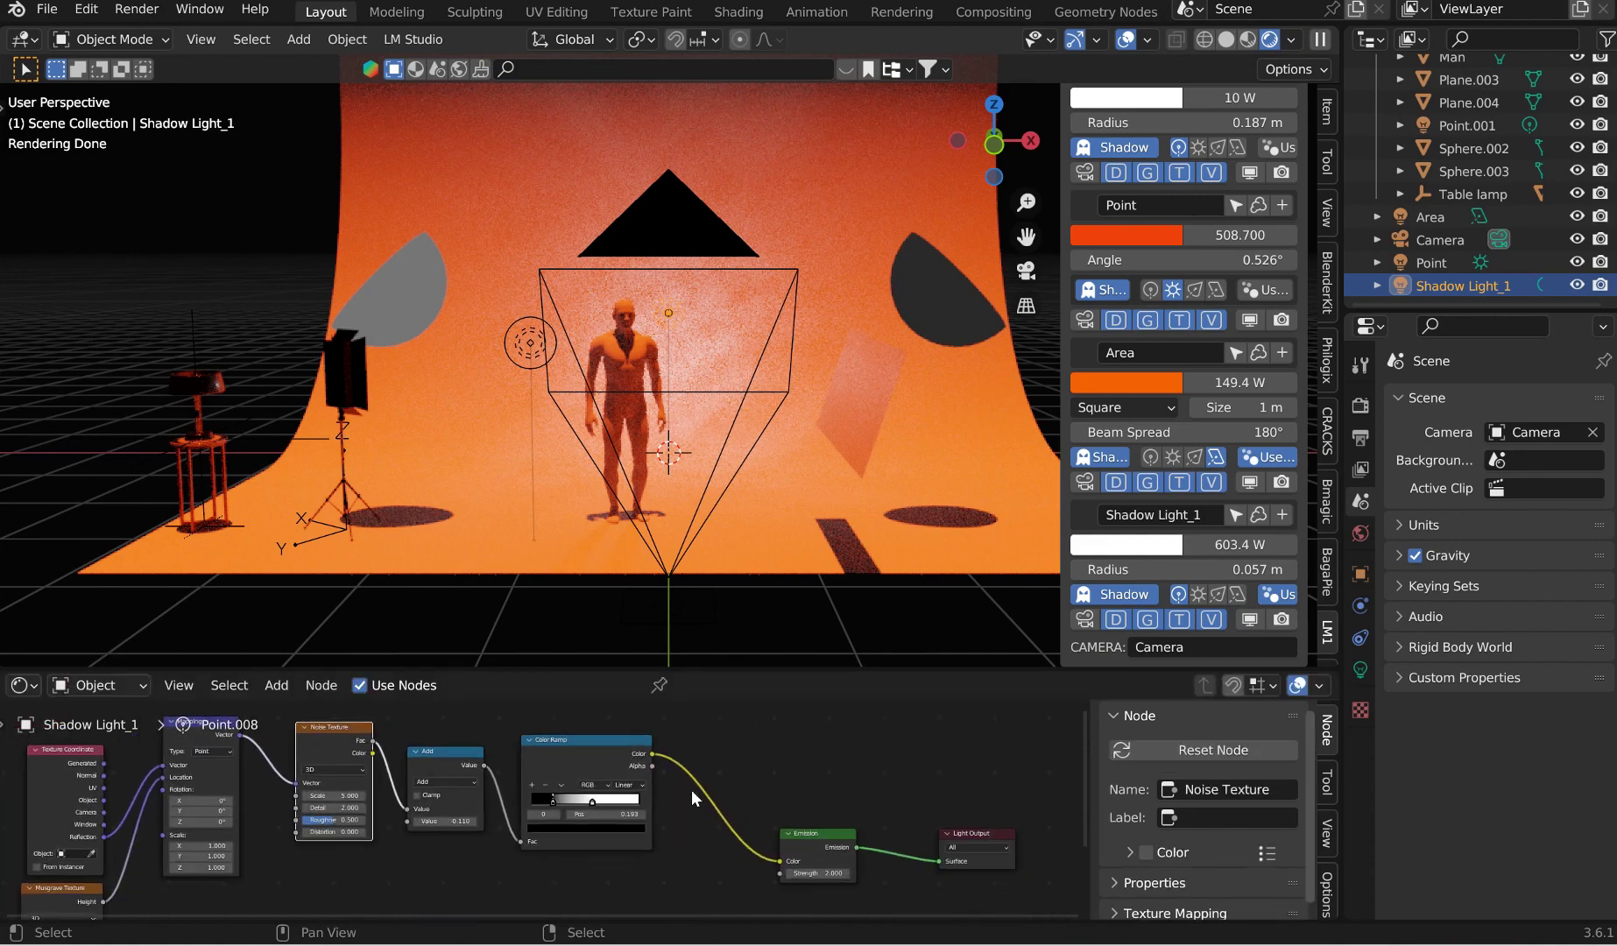
pyautogui.moveTo(803, 836); pyautogui.dragTo(936, 762)
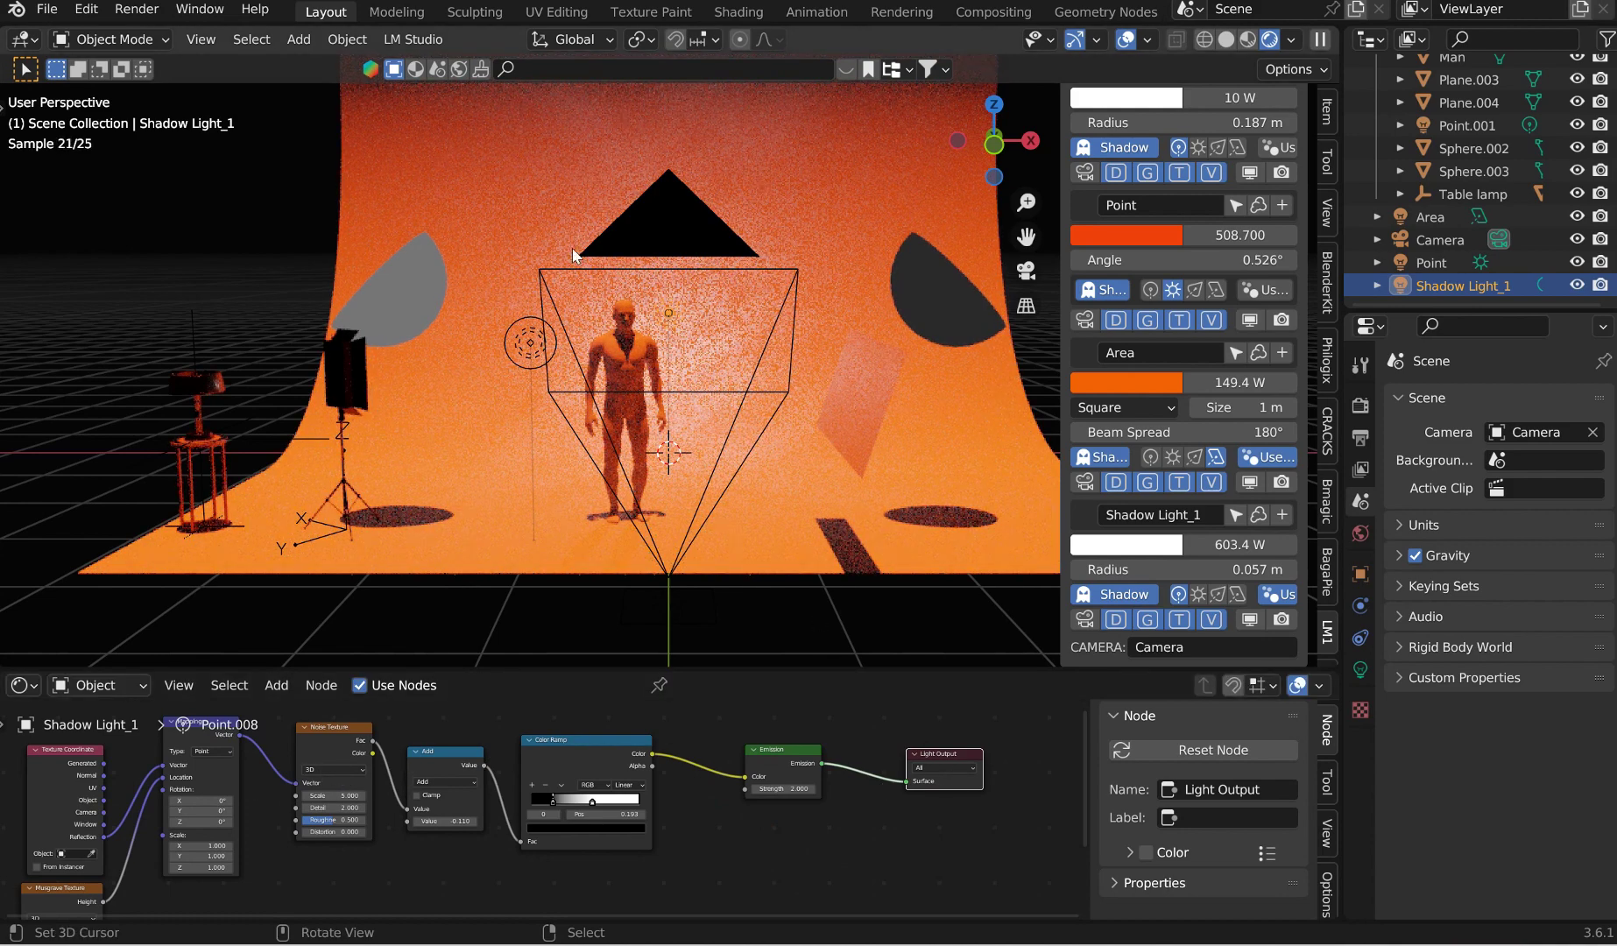
pyautogui.scroll(10, 1204, 318)
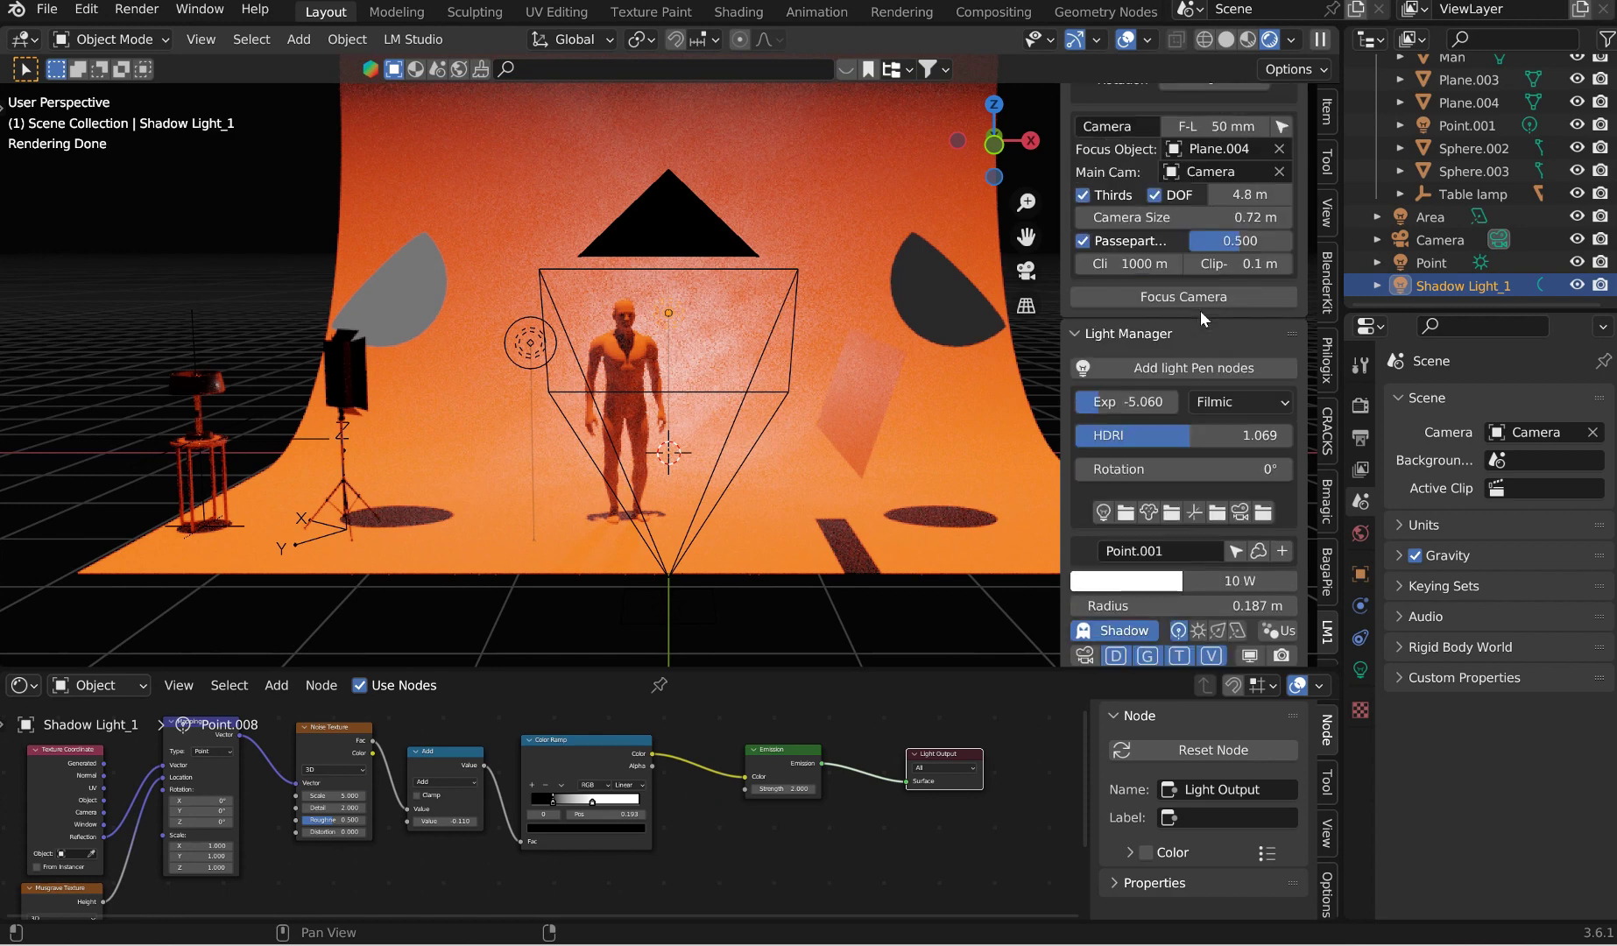
pyautogui.scroll(6, 1204, 318)
pyautogui.scroll(-4, 1213, 481)
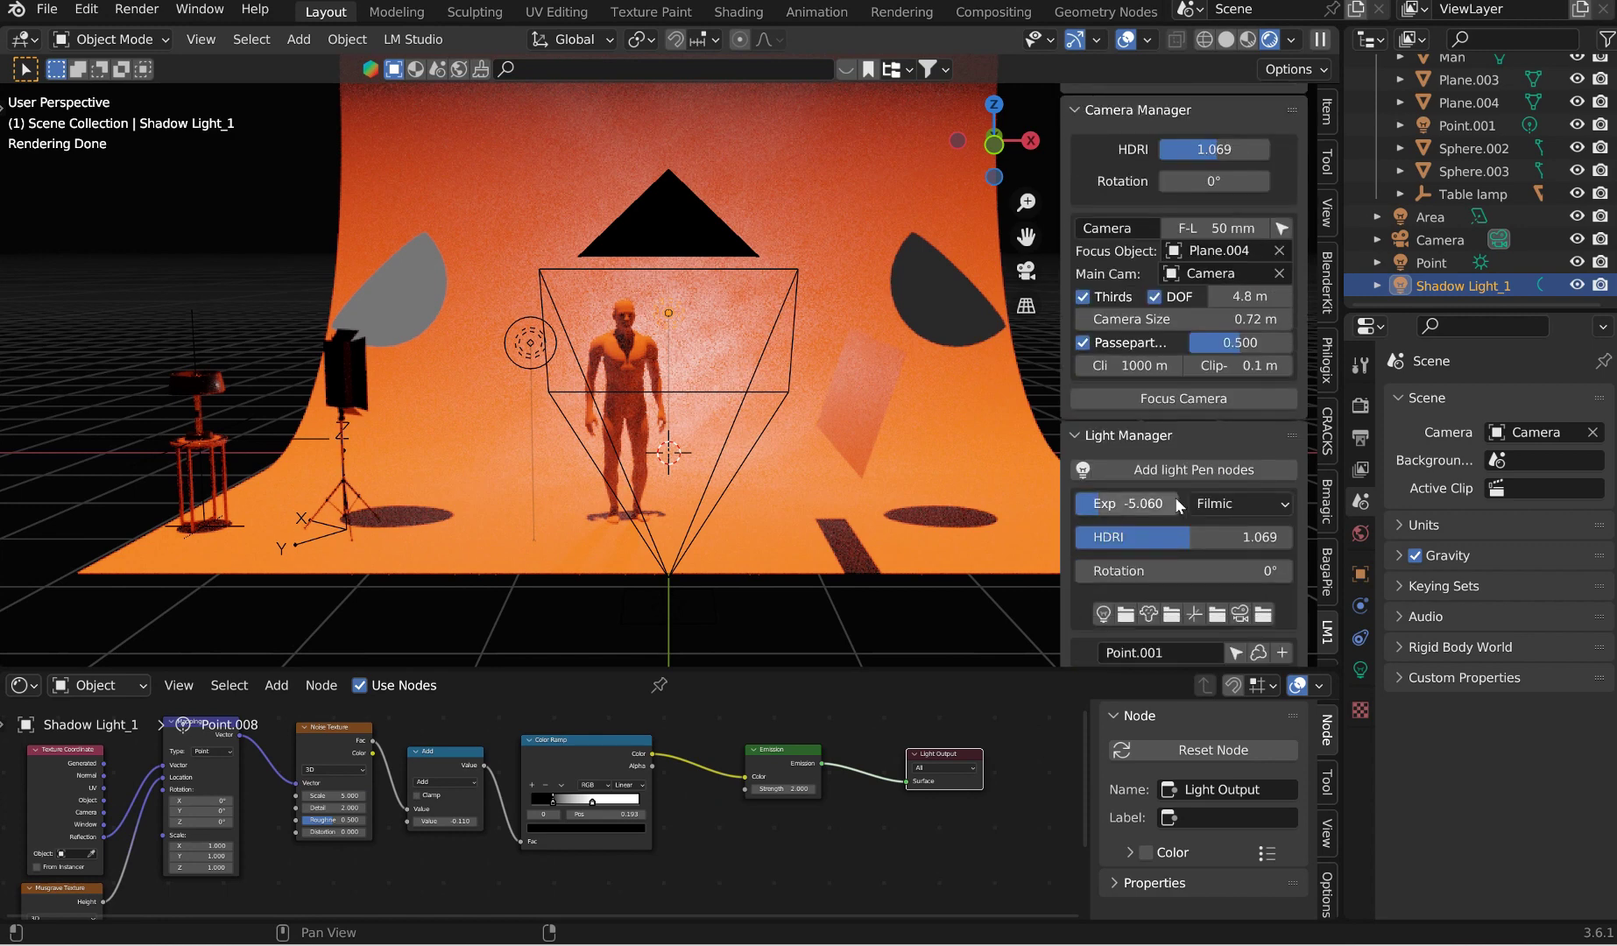
pyautogui.scroll(-20, 1179, 506)
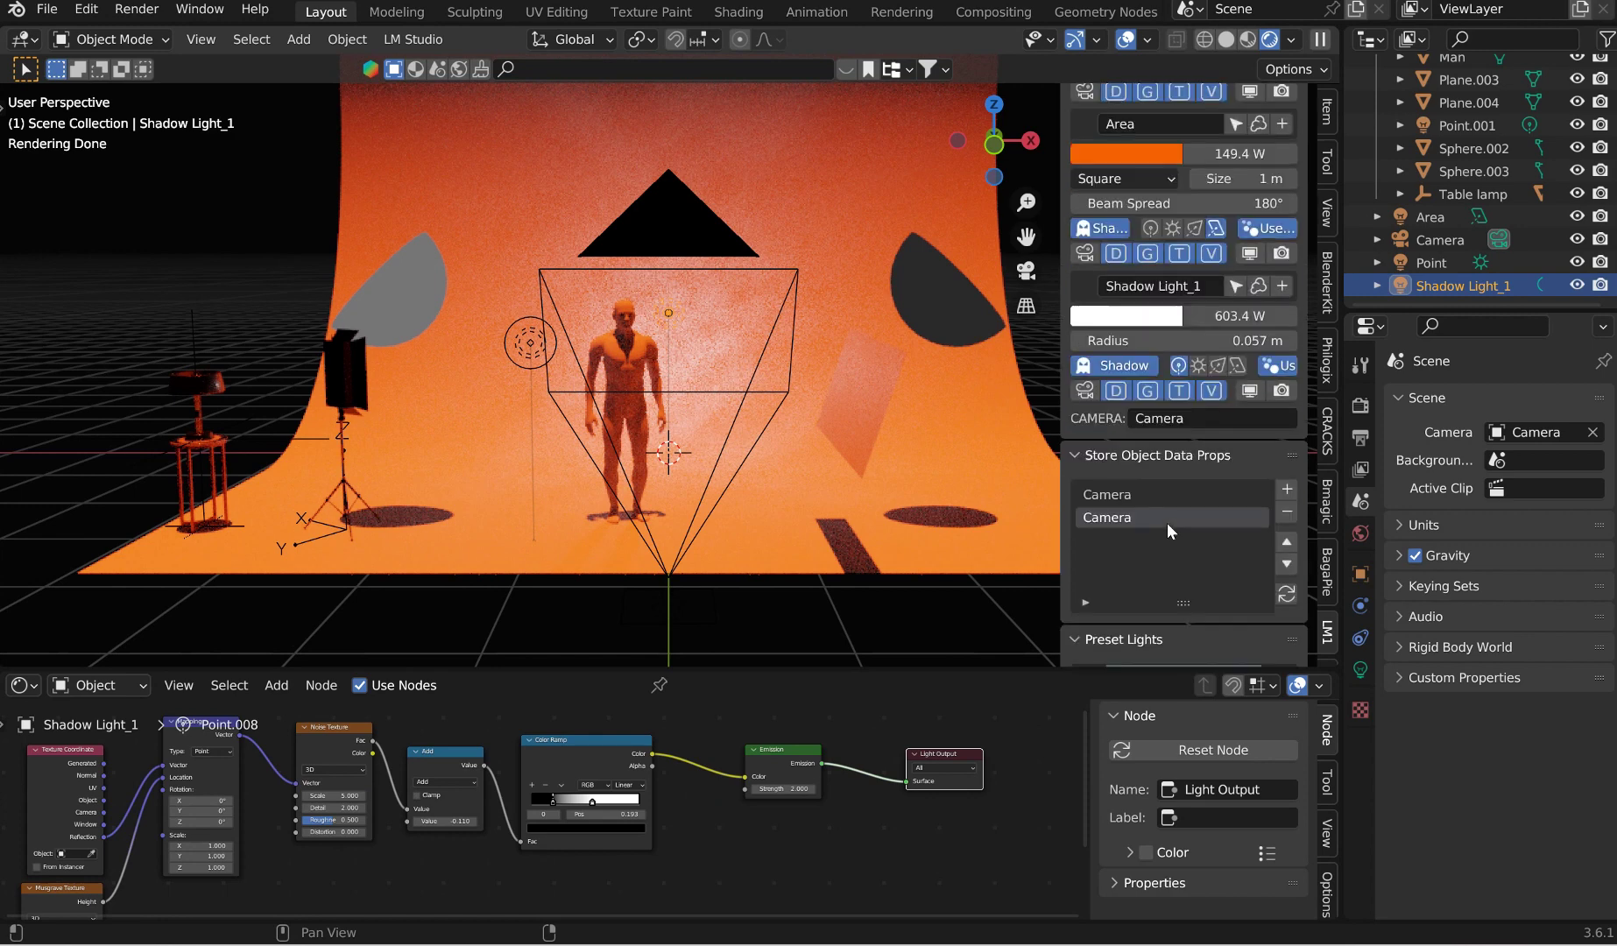
pyautogui.scroll(-5, 1165, 534)
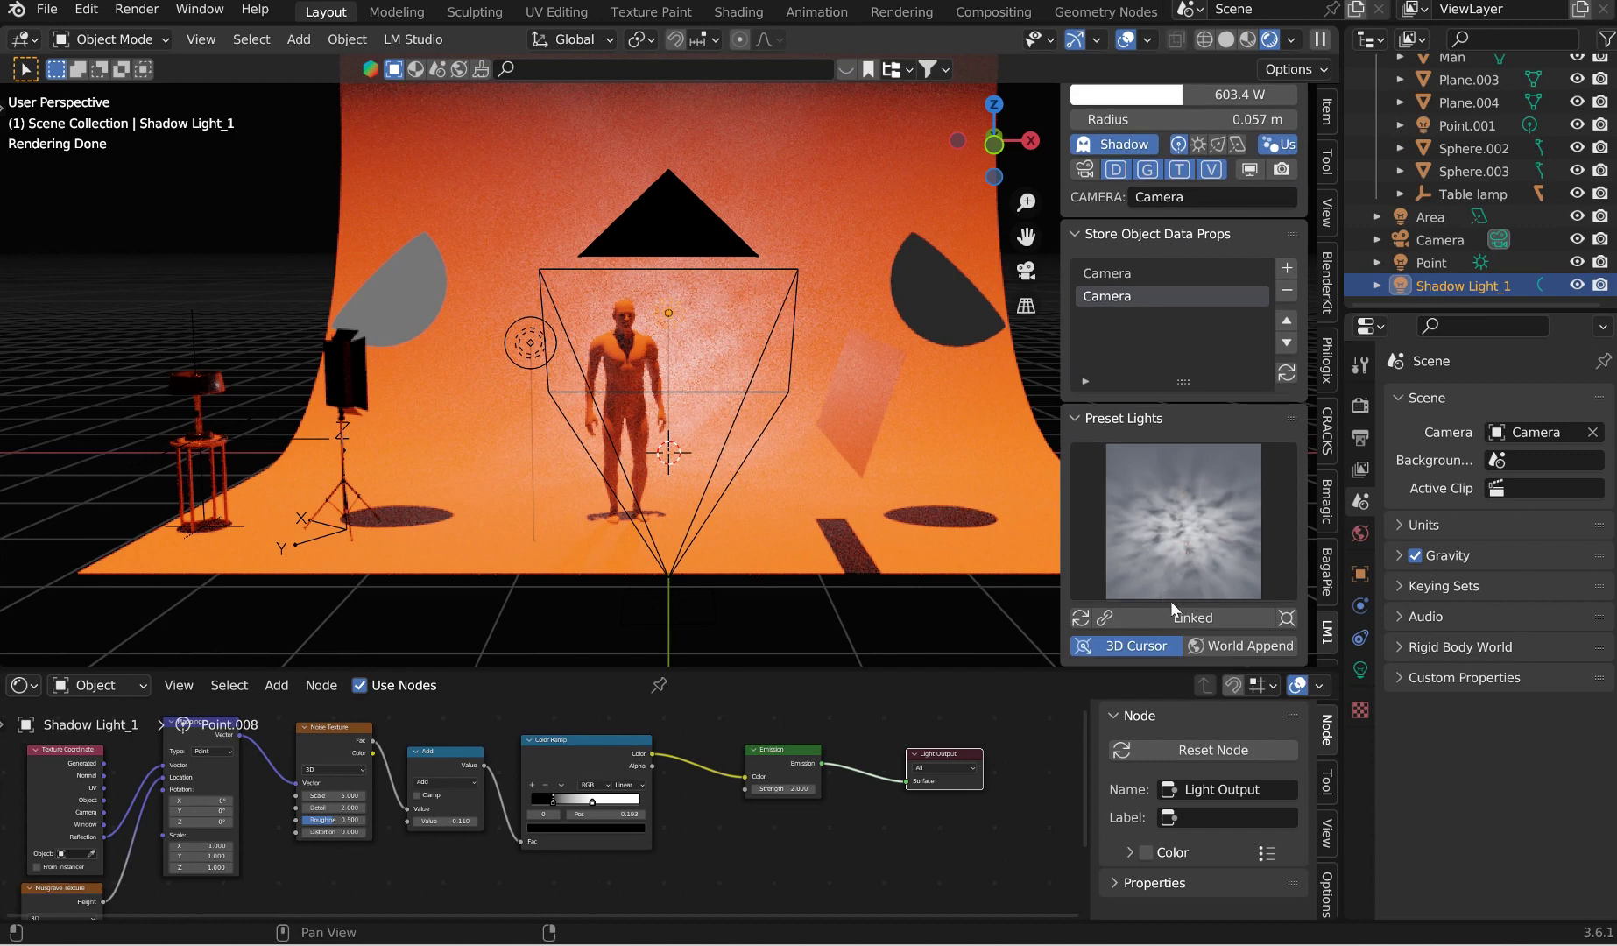
# Step: Add the 1k_Point.Purple preset light and raise it 1.852 m above the figure
pyautogui.click(1166, 503)
pyautogui.click(1140, 251)
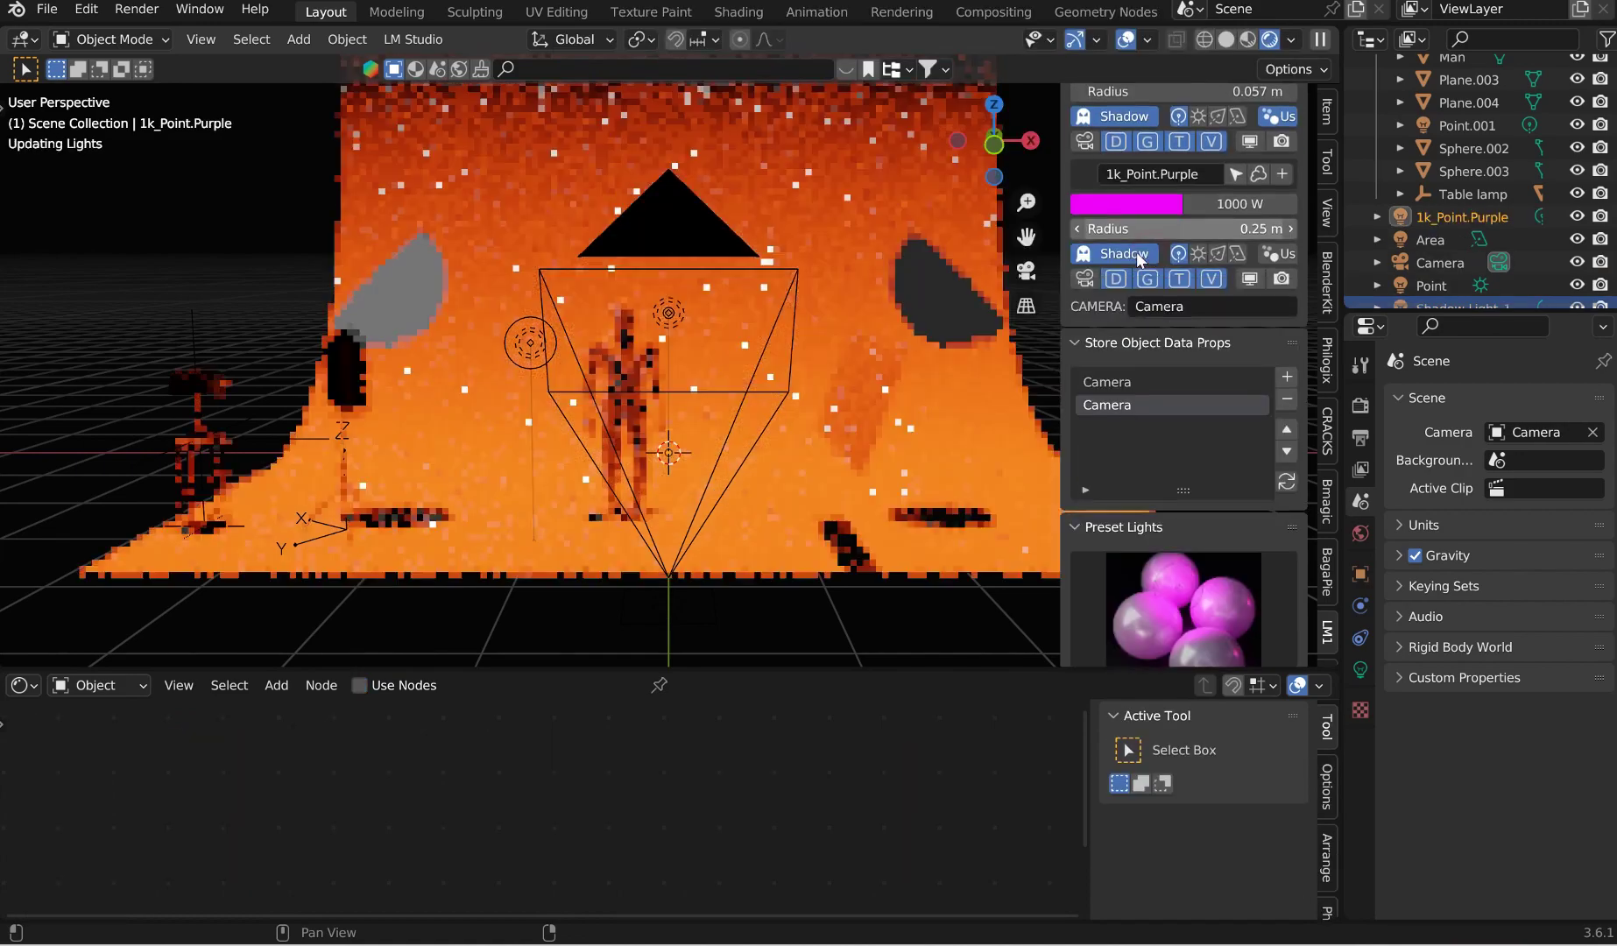
pyautogui.press('g')
pyautogui.press('z')
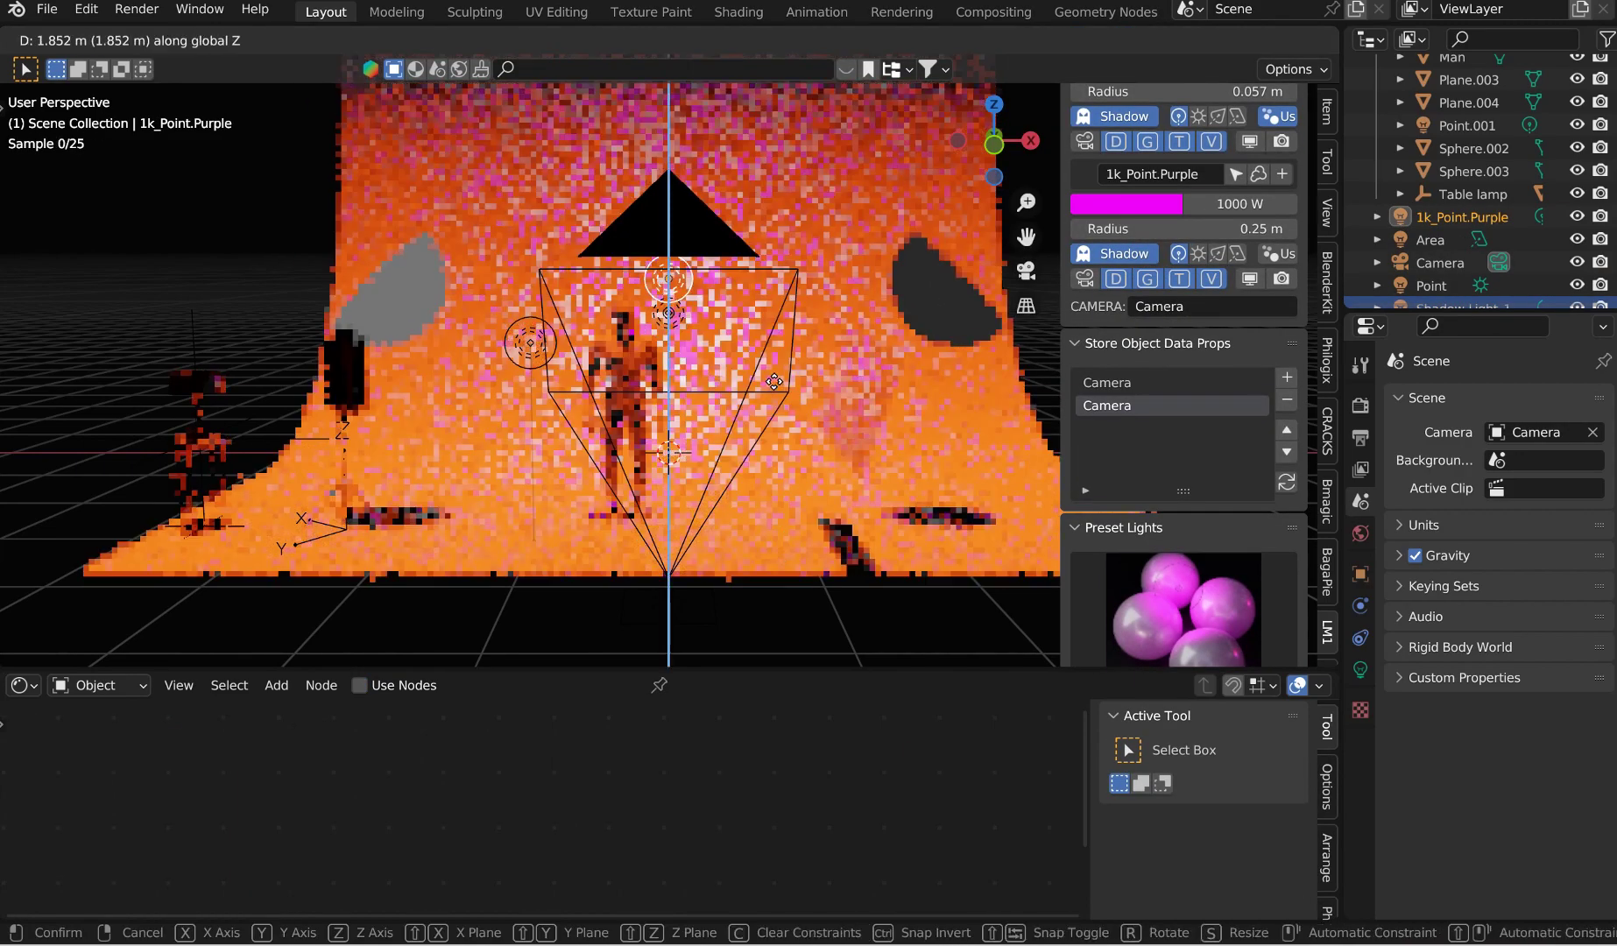
pyautogui.click(745, 270)
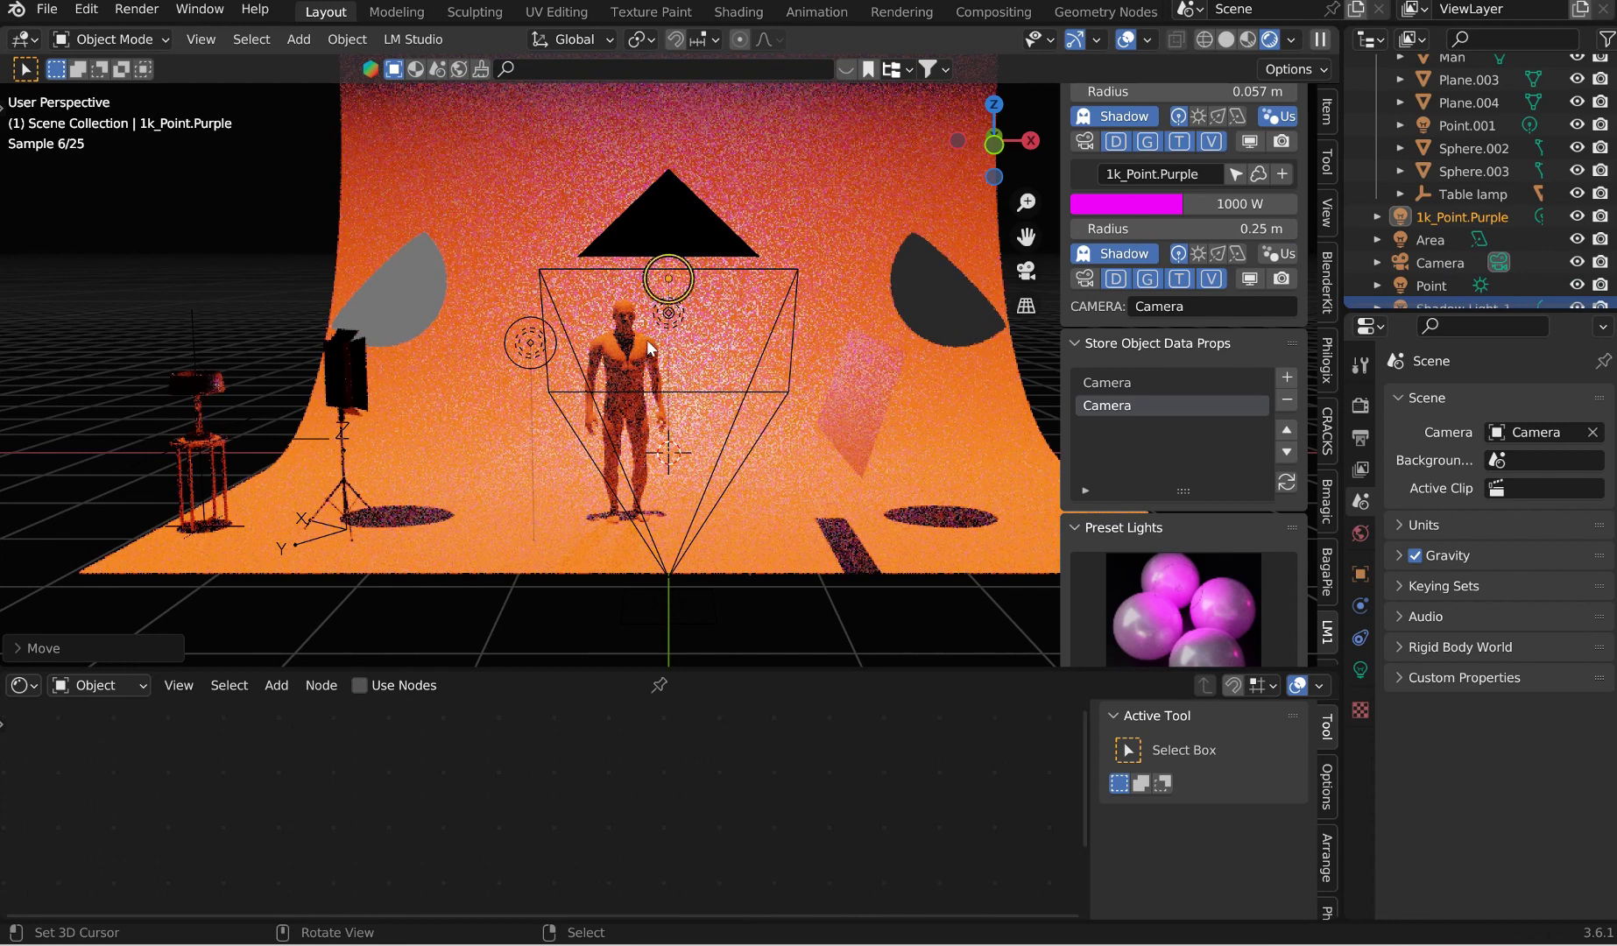
pyautogui.click(1201, 613)
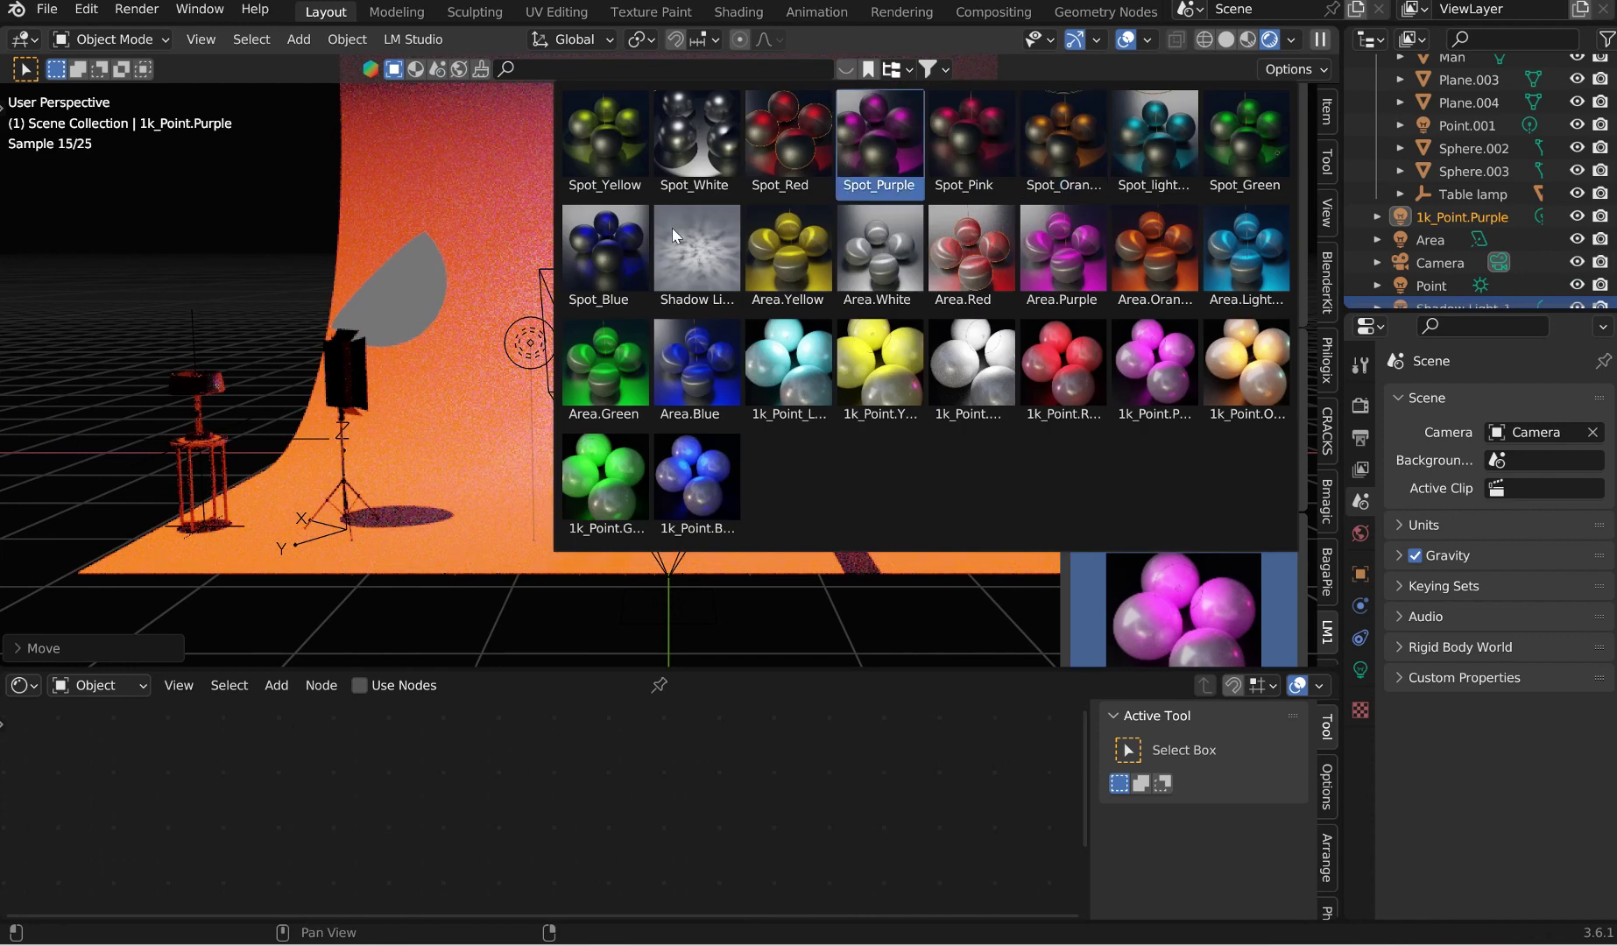